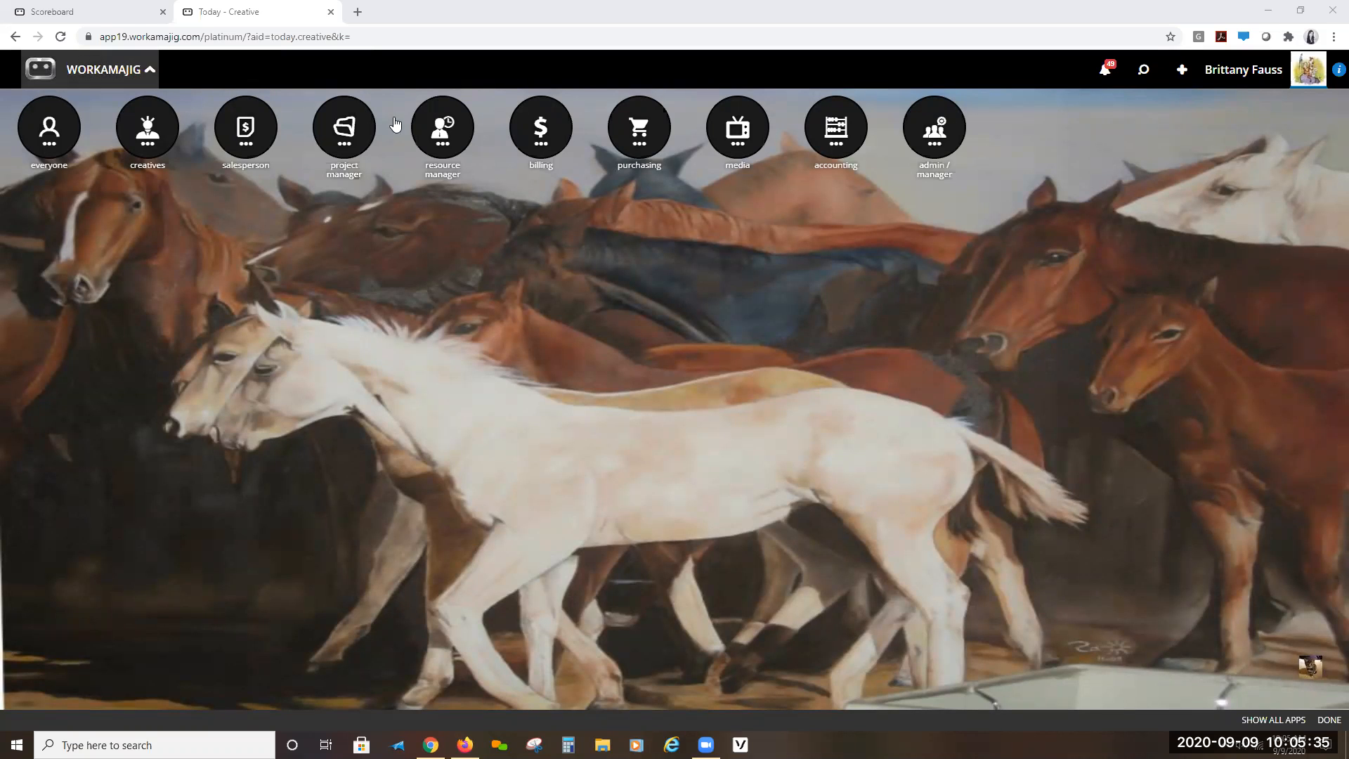
- Open the Project Types list from the Global Lists section of System Setup
left_click(943, 148)
left_click(533, 242)
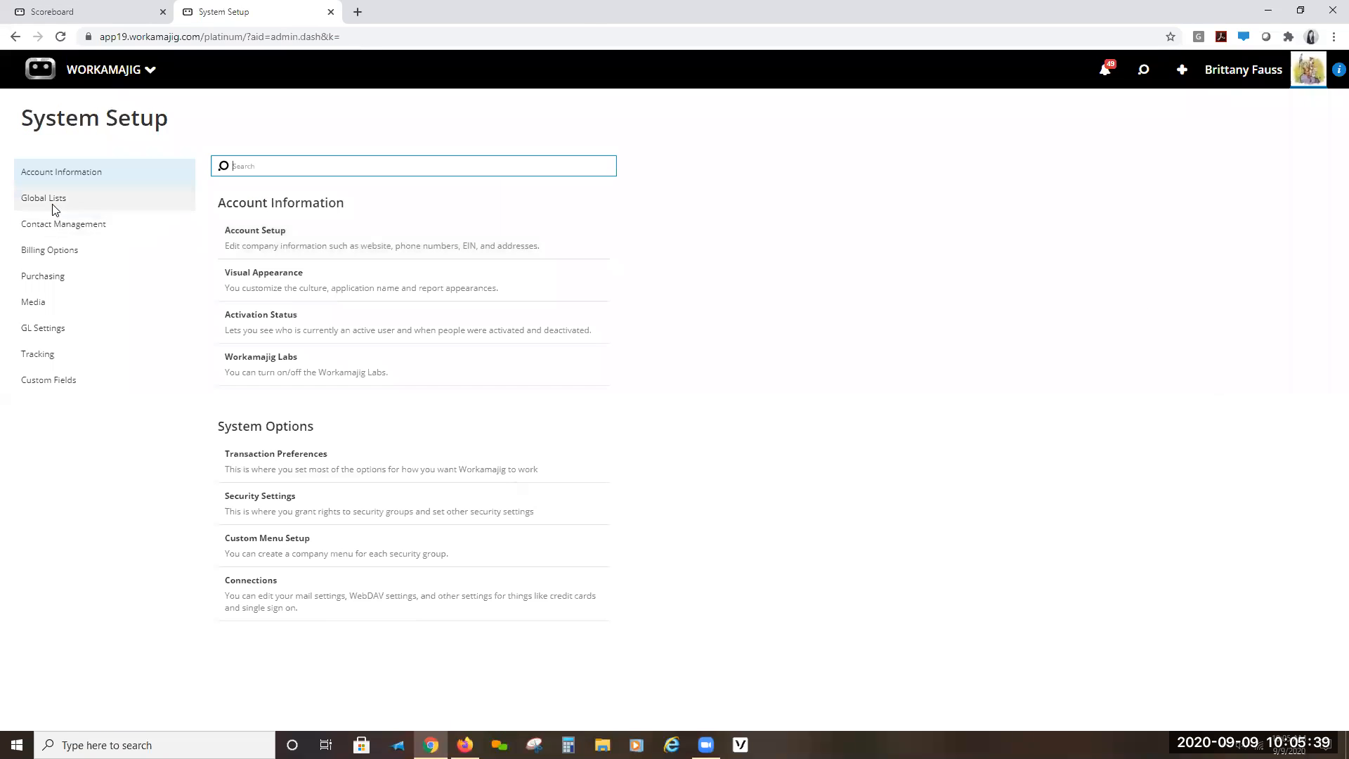
left_click(52, 203)
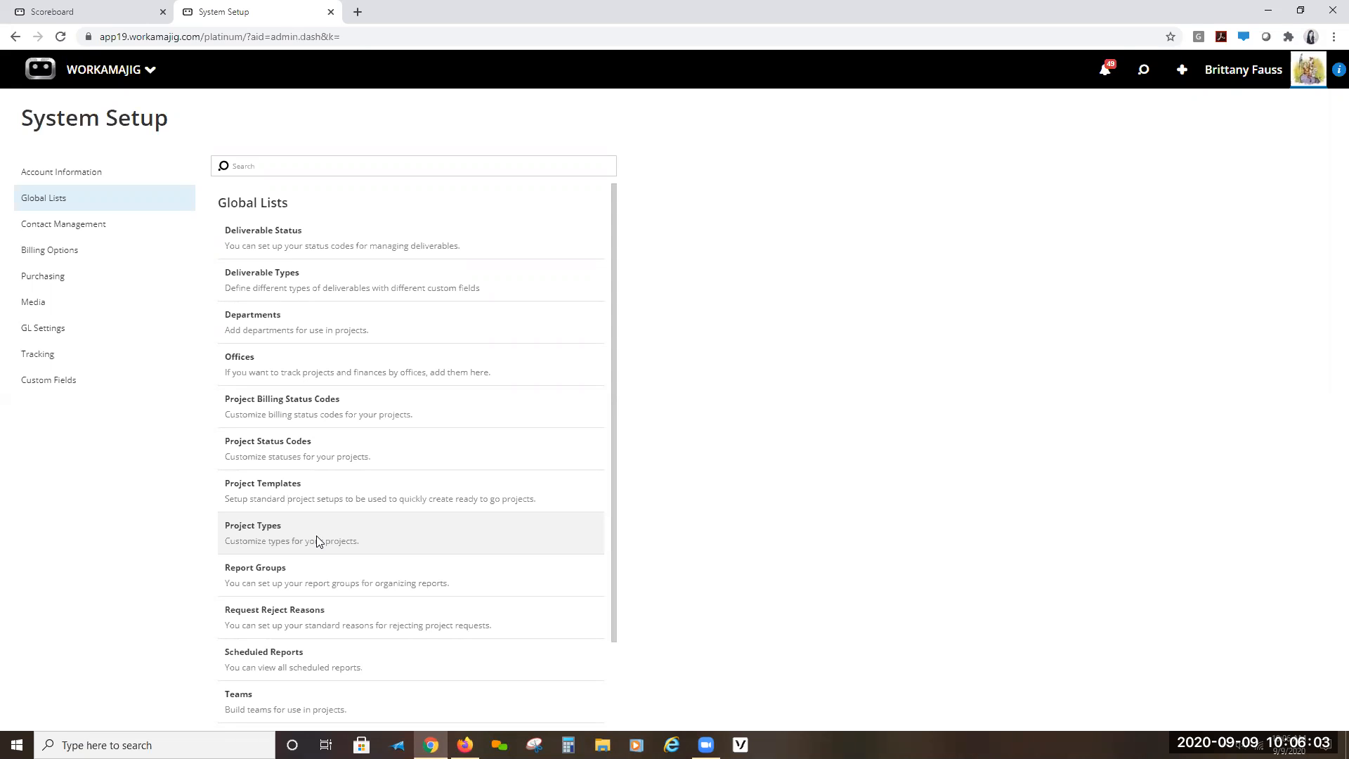
left_click(266, 531)
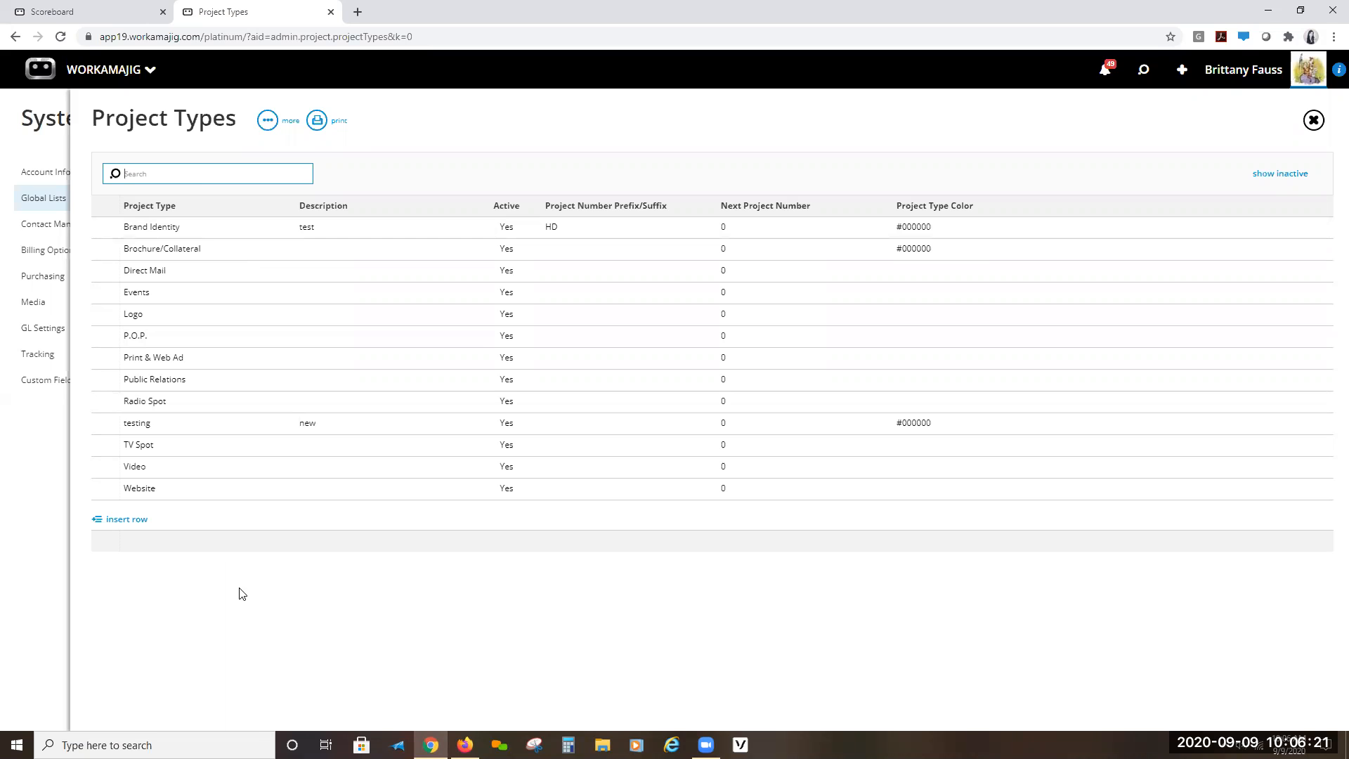
- Rename the Brochure/Collateral project type as Brochure
left_click(219, 249)
left_click(219, 250)
triple_click(221, 252)
left_click(223, 256)
left_click_drag(223, 256, 171, 248)
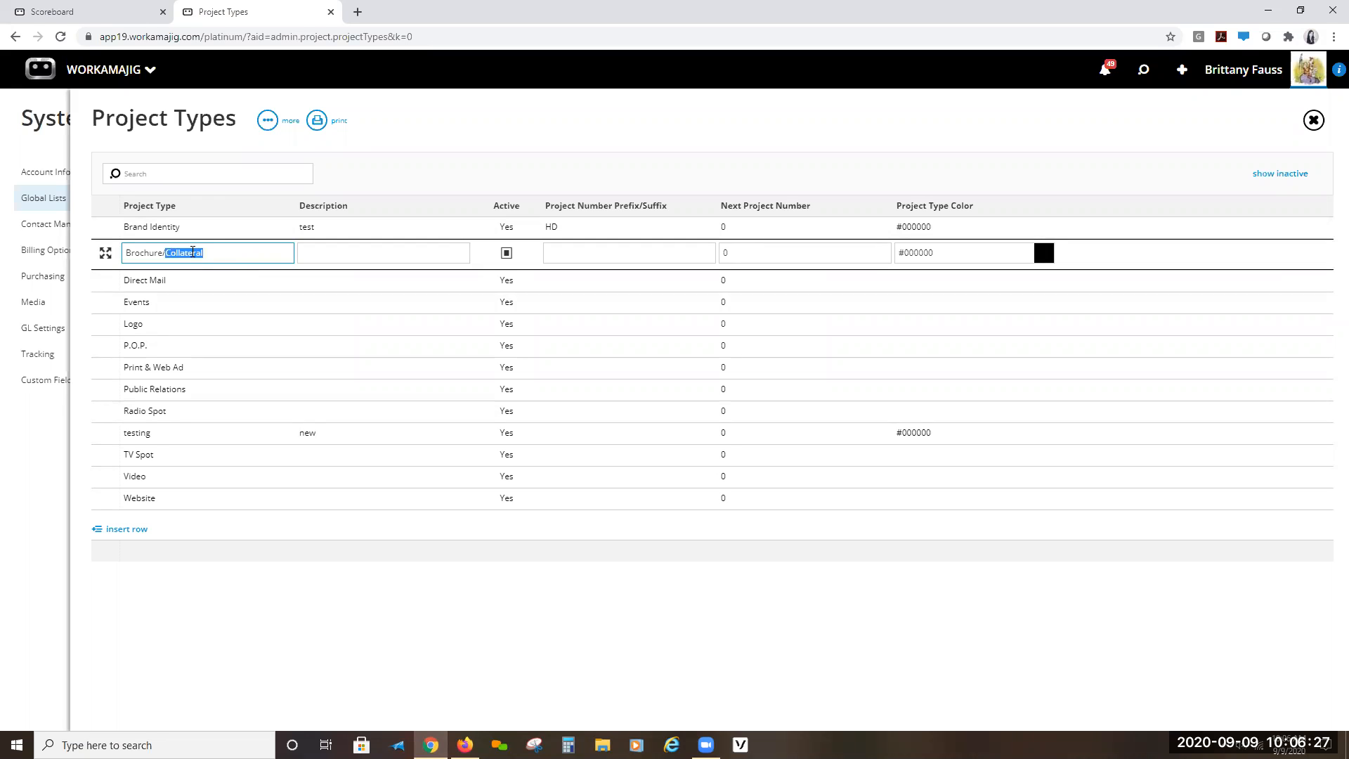
key("BackSpace")
left_click(377, 611)
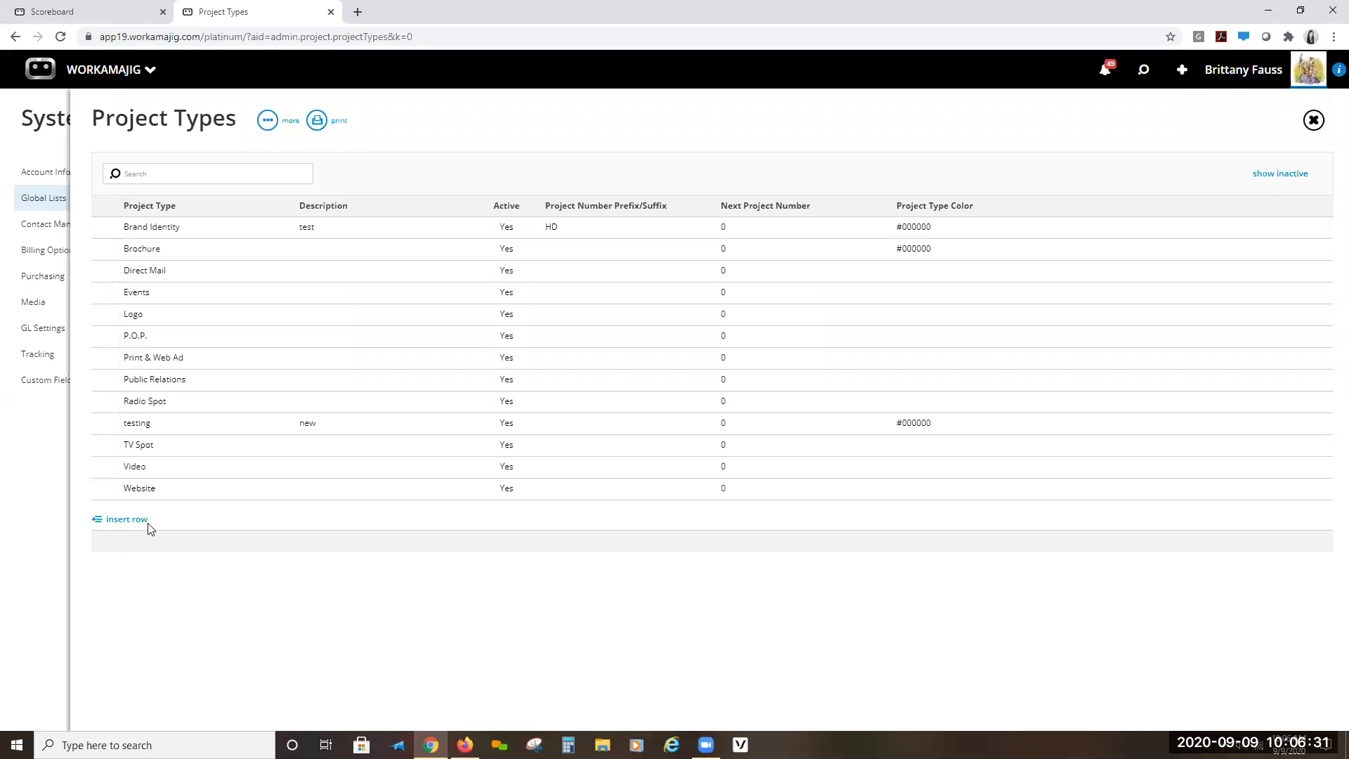
- Add a project type named Broadcast and make the P.O.P. project type inactive
left_click(136, 523)
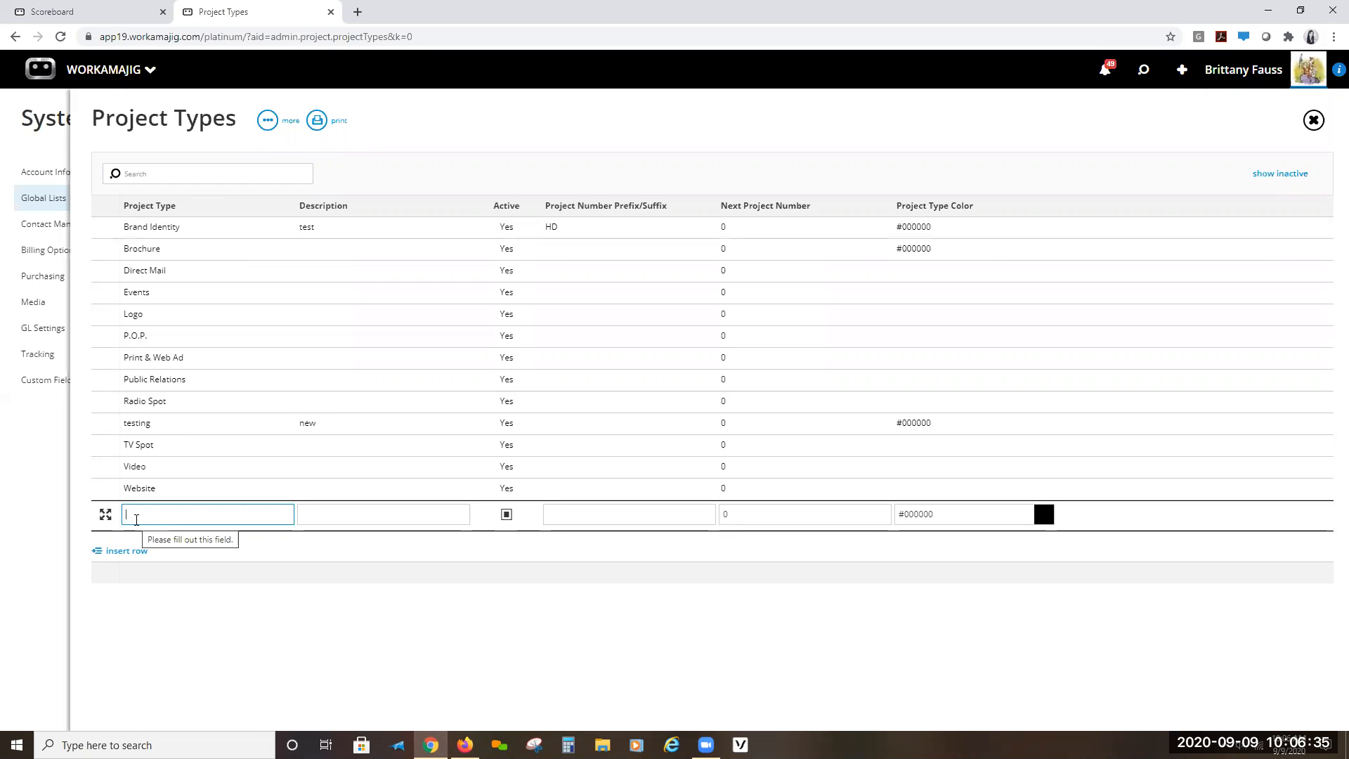
type("Breadcast")
key("Return")
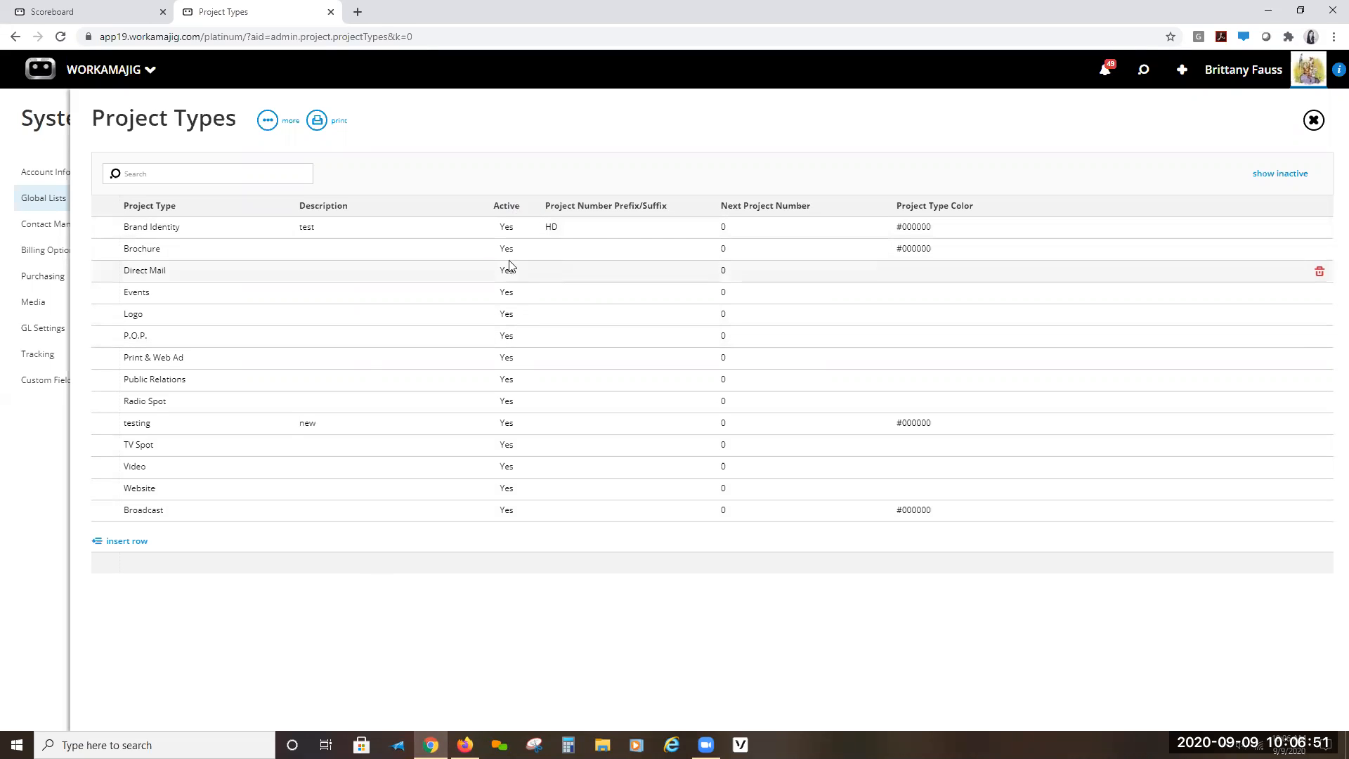
left_click(507, 341)
left_click(505, 608)
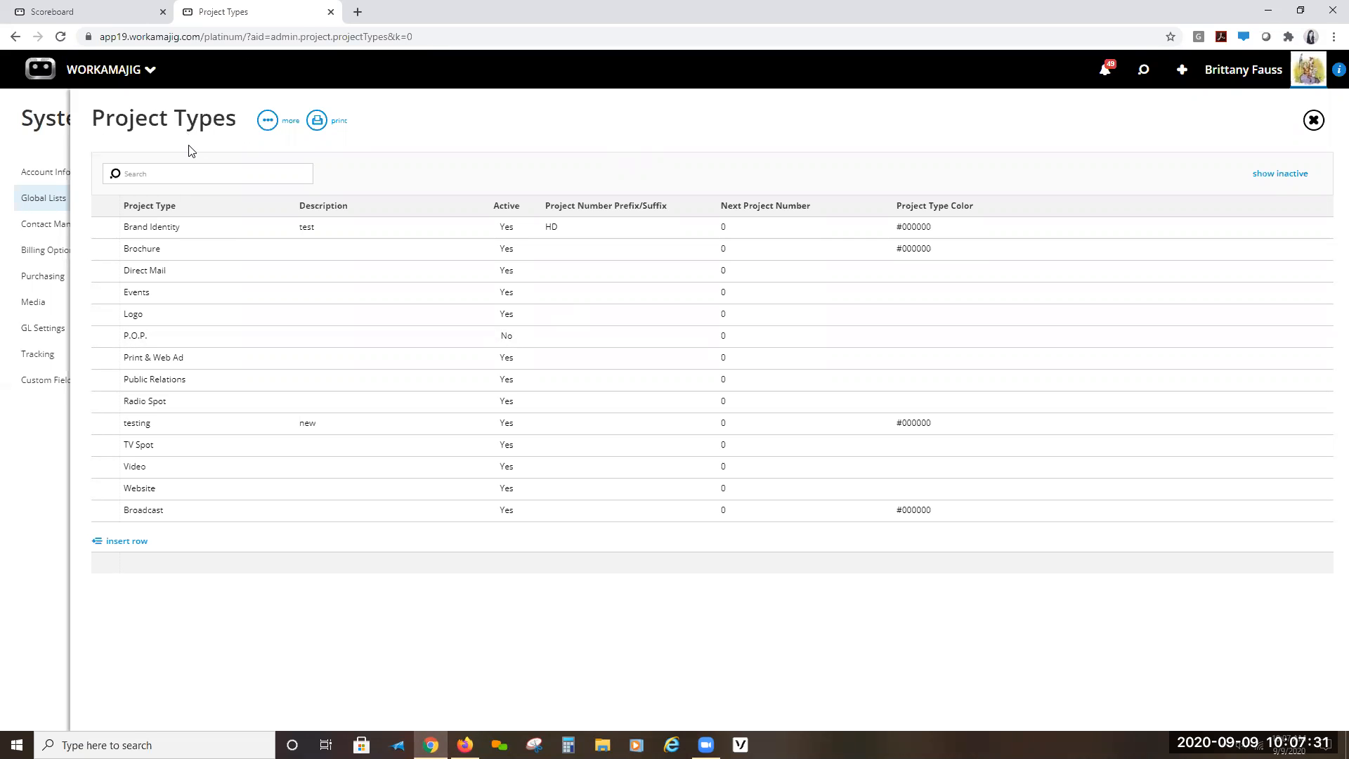
- Switch to the Scoreboard dashboard and look at the apps available under project manager
left_click(123, 18)
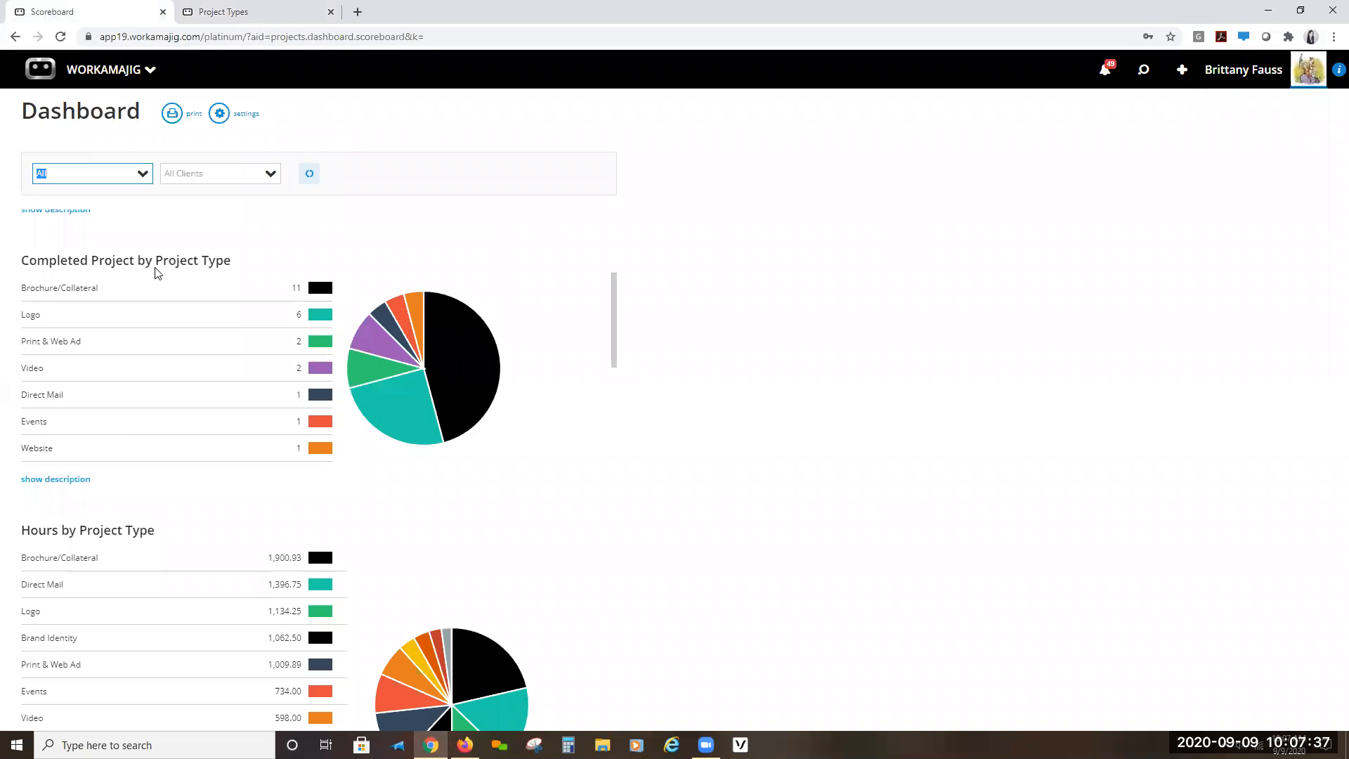
left_click(95, 83)
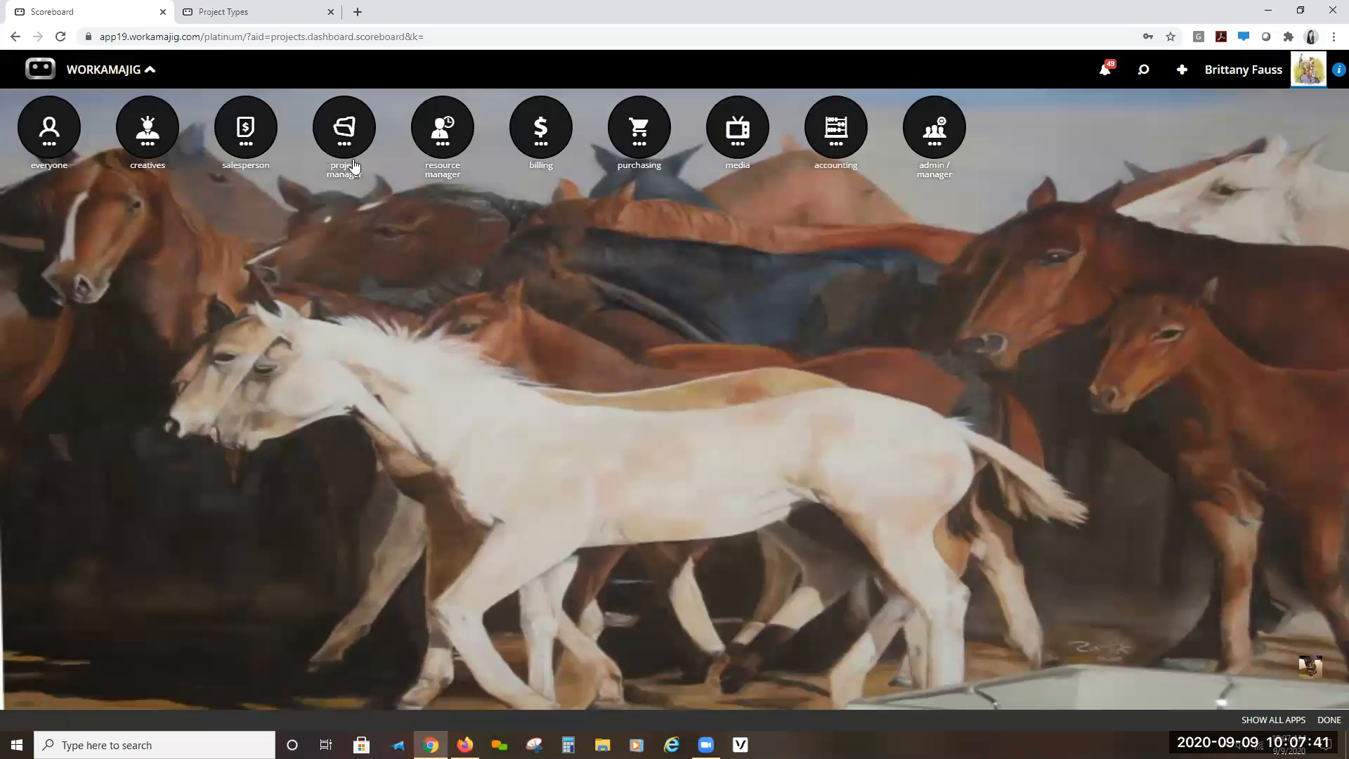
left_click(340, 135)
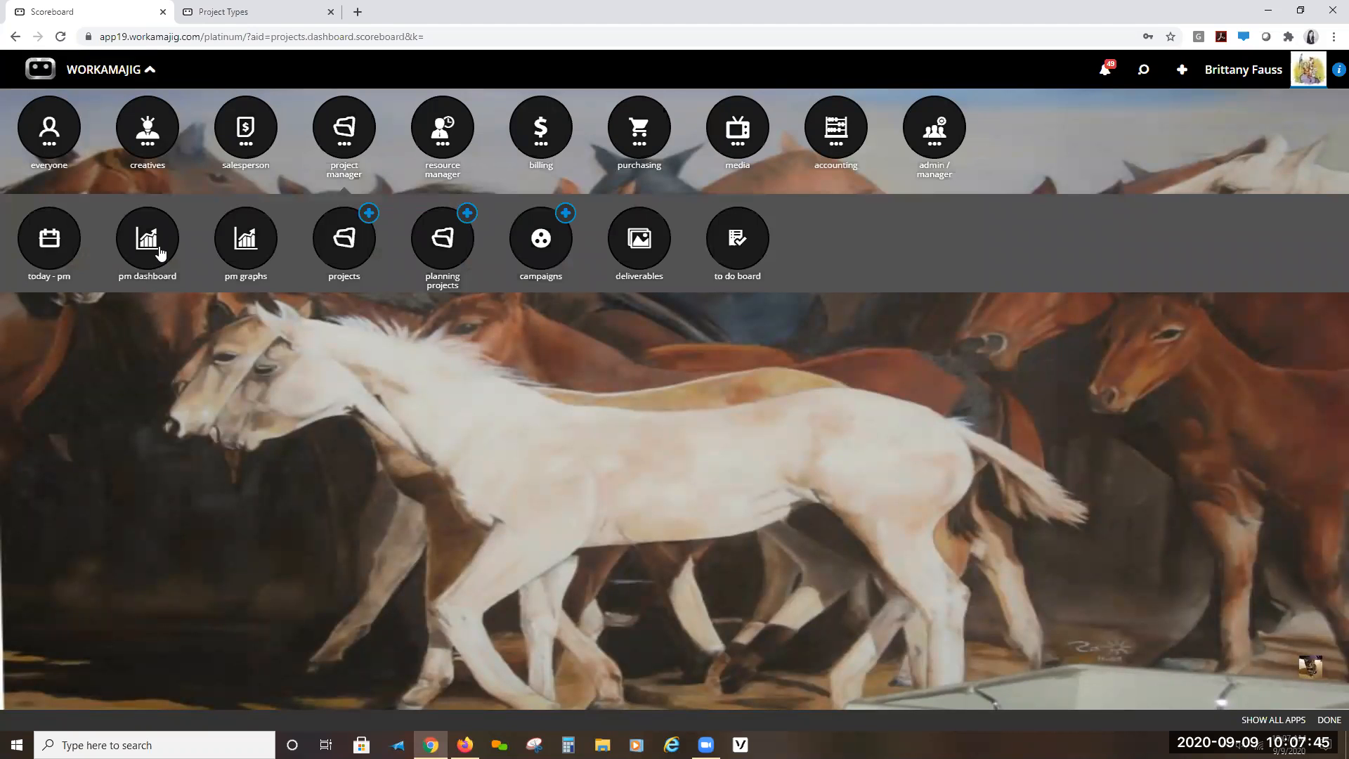
left_click(113, 73)
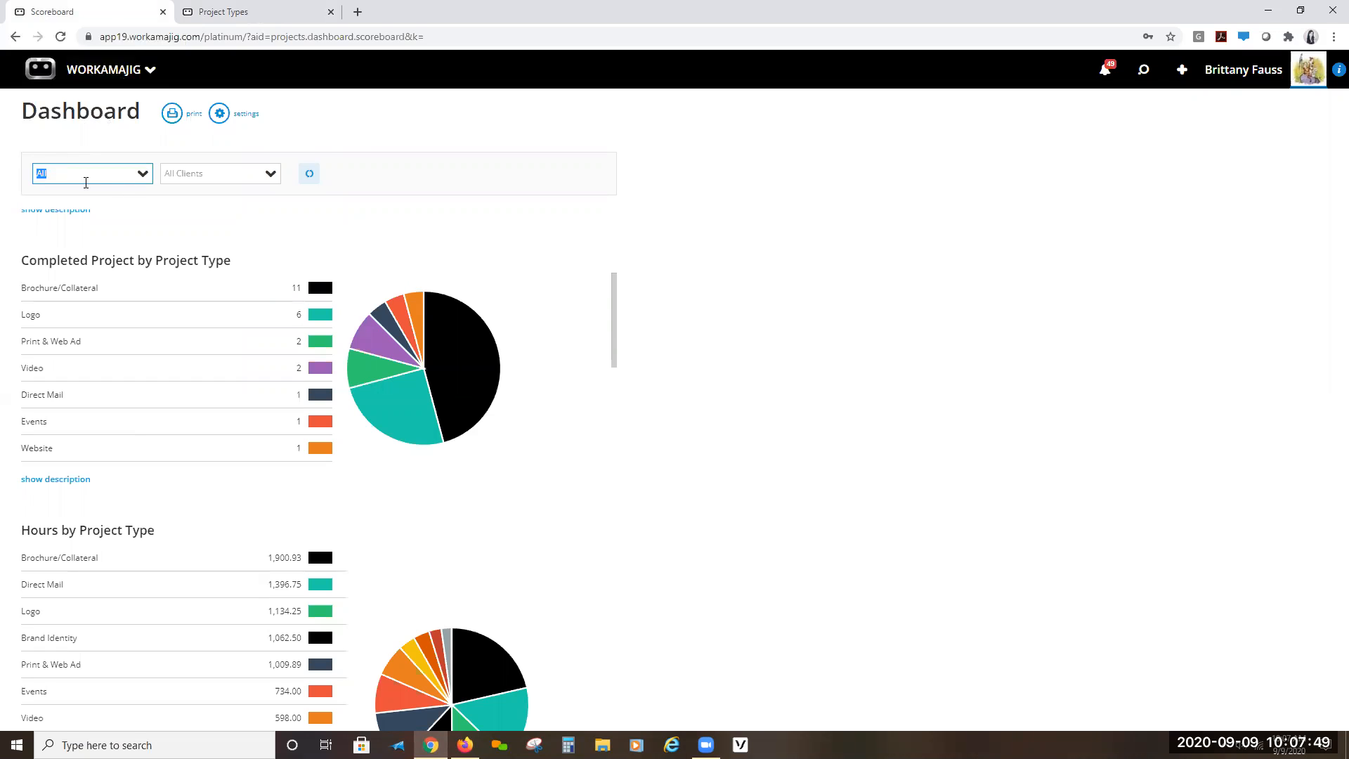
- Review the date range options available for filtering the dashboard, leaving the filter at All
left_click(140, 174)
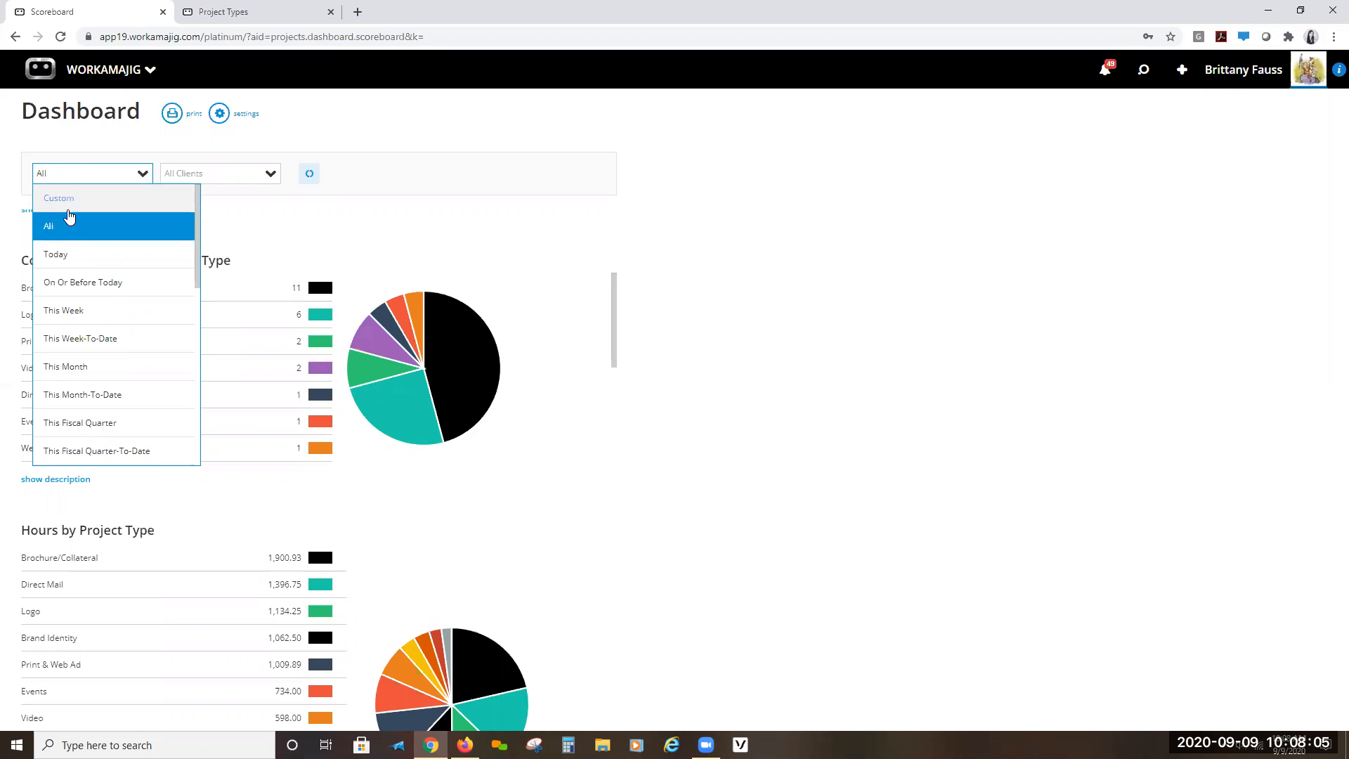
scroll(74, 253, "down", 5)
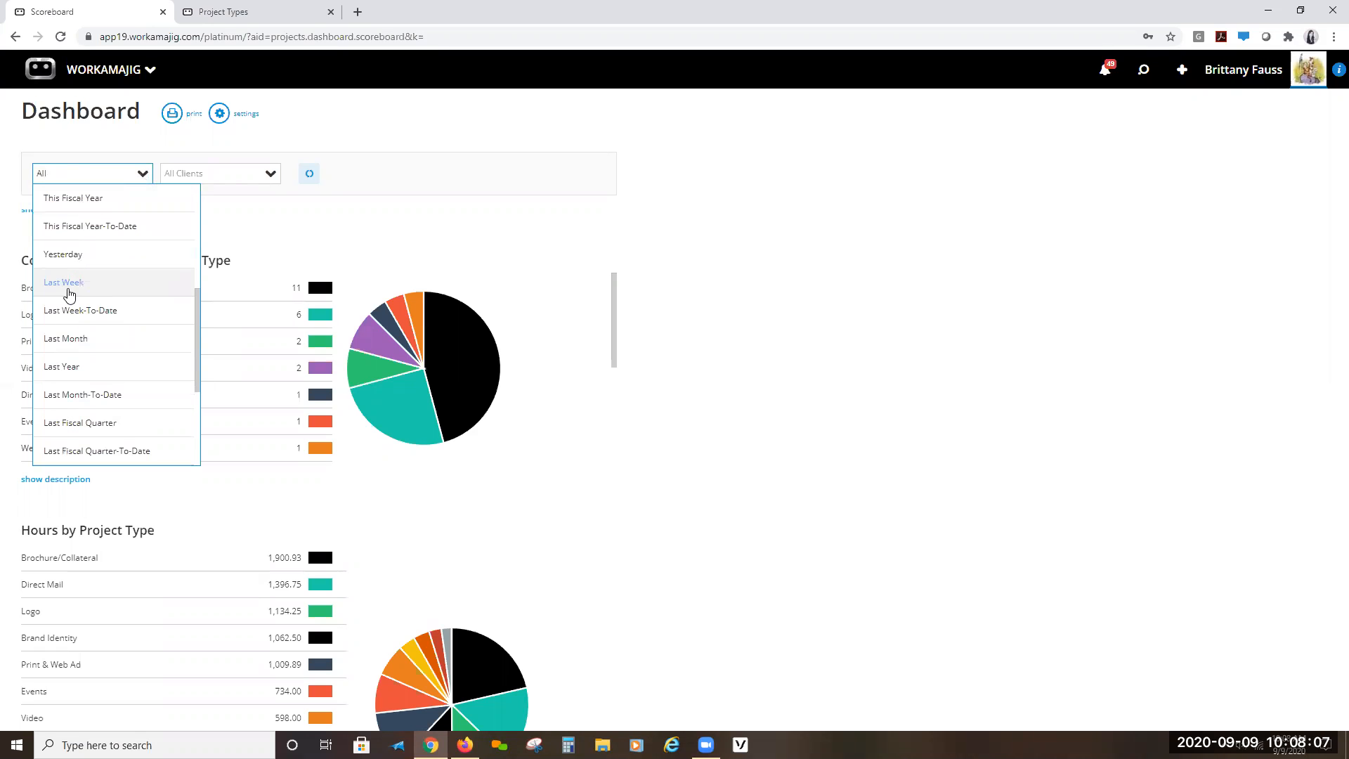
scroll(66, 373, "down", 3)
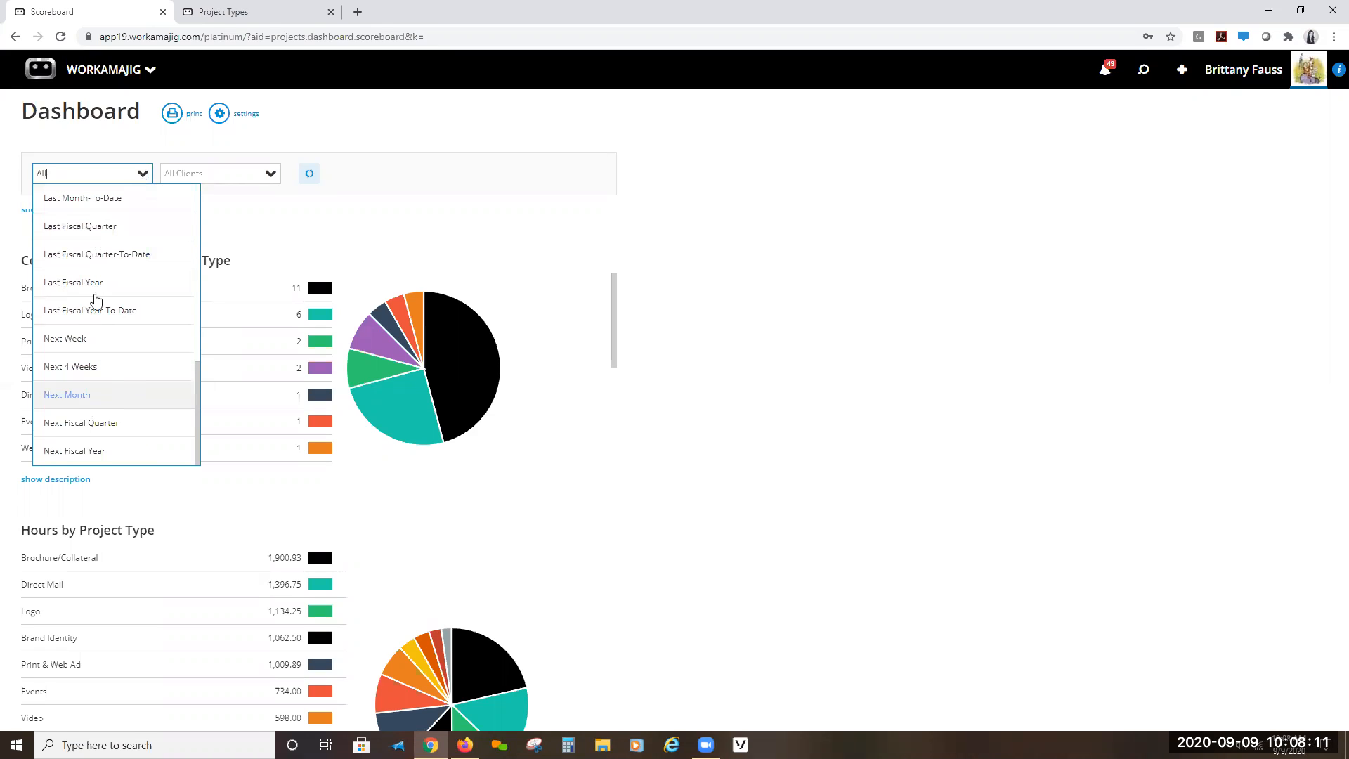
scroll(100, 344, "up", 5)
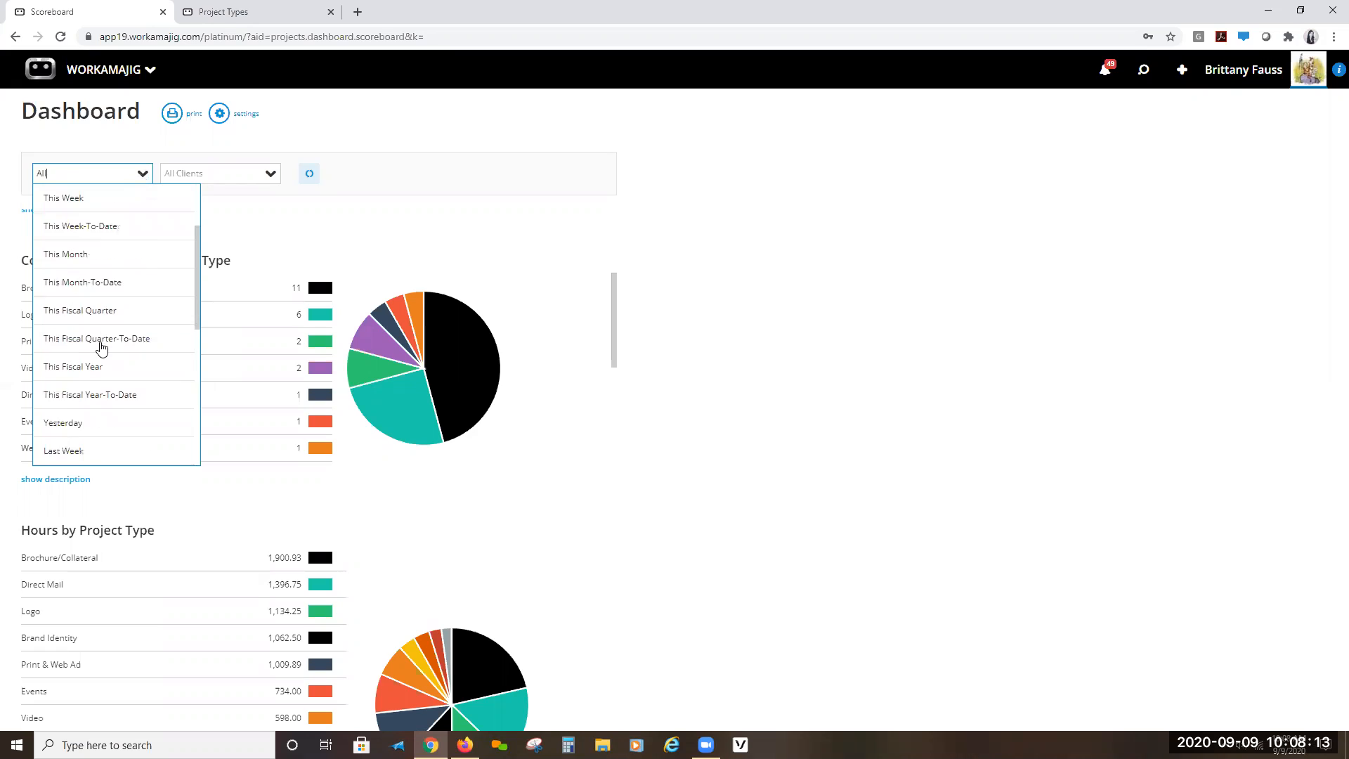
scroll(101, 346, "up", 2)
left_click(386, 133)
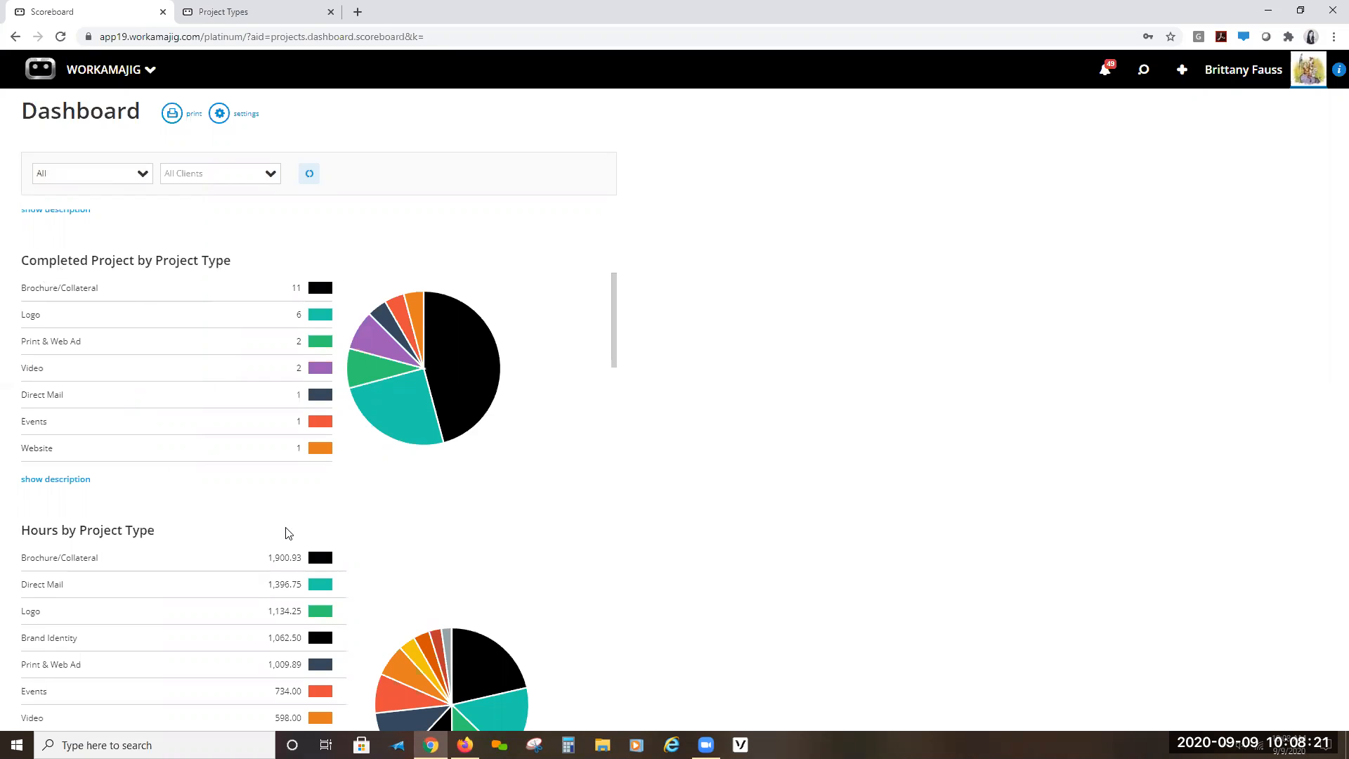
- Examine the Hours by Project Type chart on the dashboard
scroll(241, 485, "down", 2)
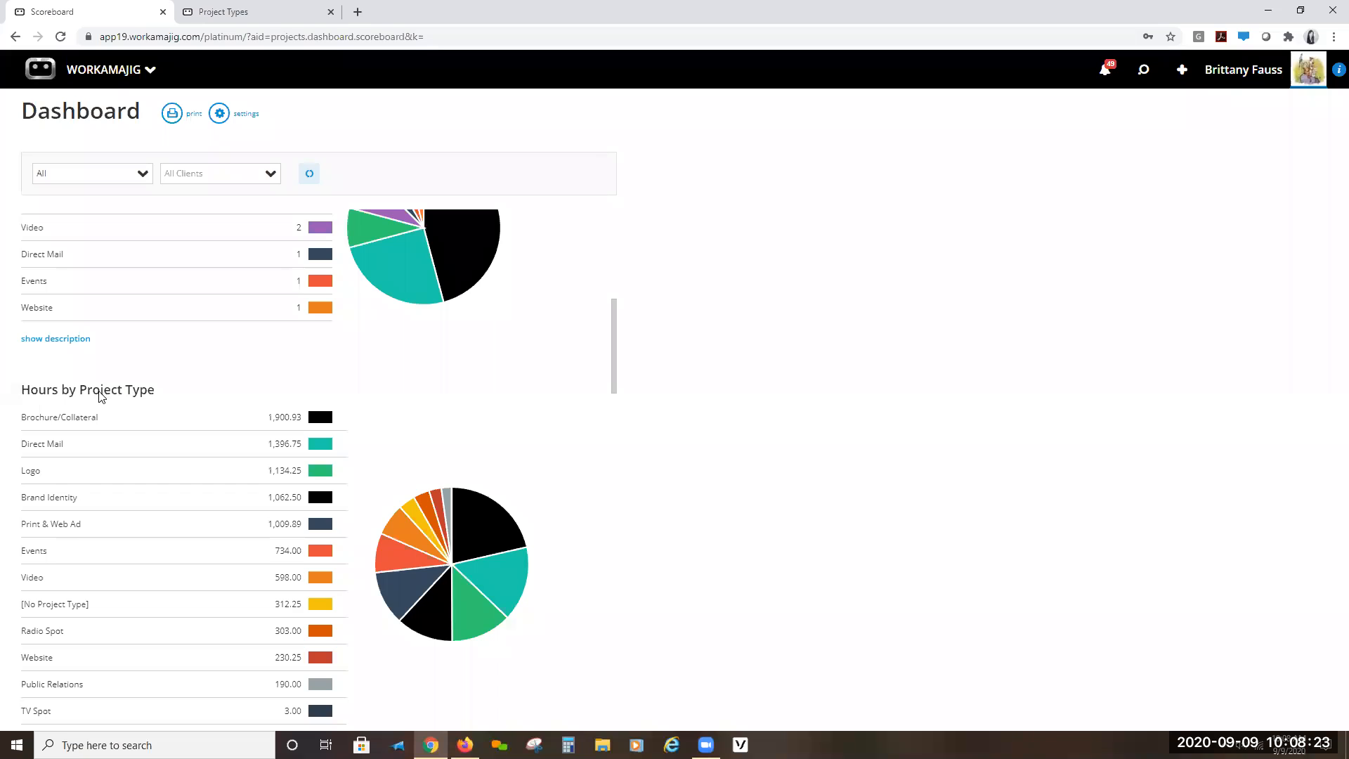
scroll(180, 399, "down", 1)
scroll(180, 399, "down", 2)
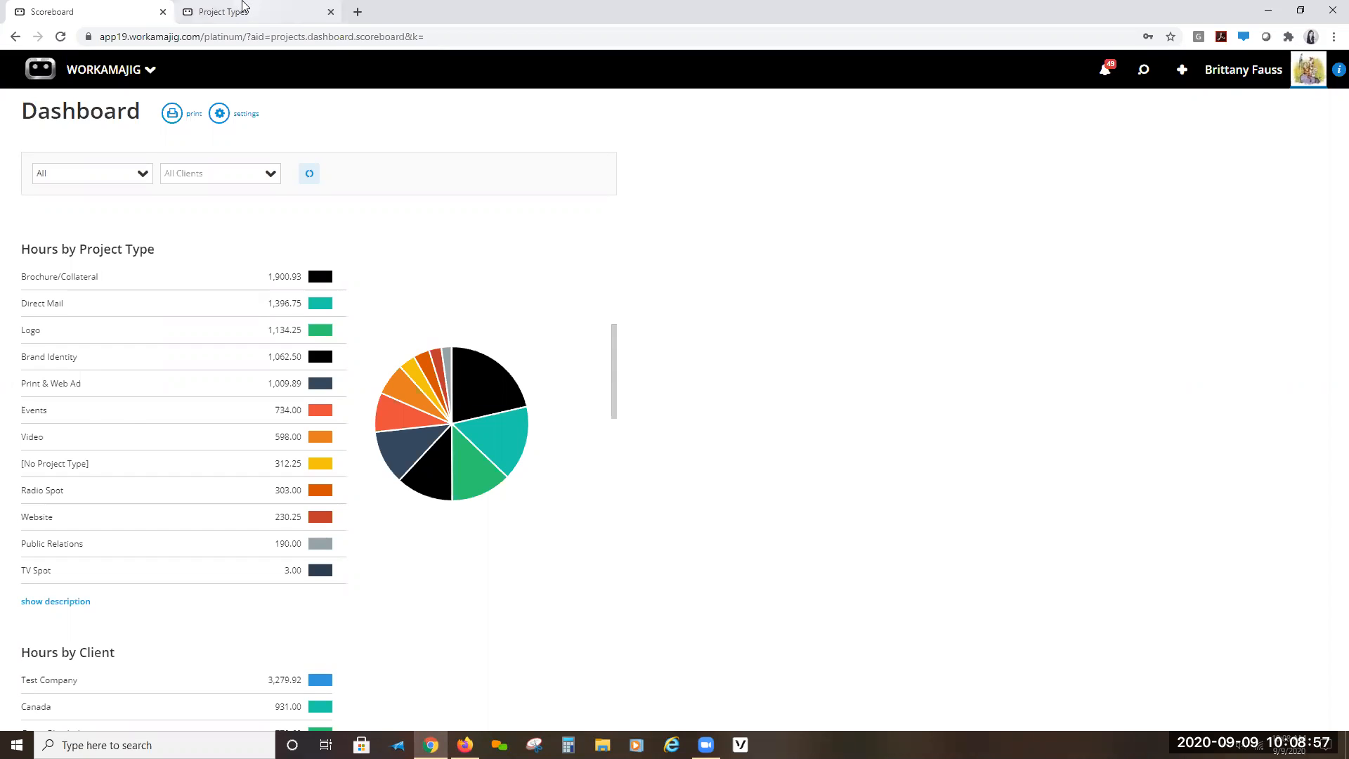
- Return to the Project Types list and close it to get back to System Setup
left_click(211, 12)
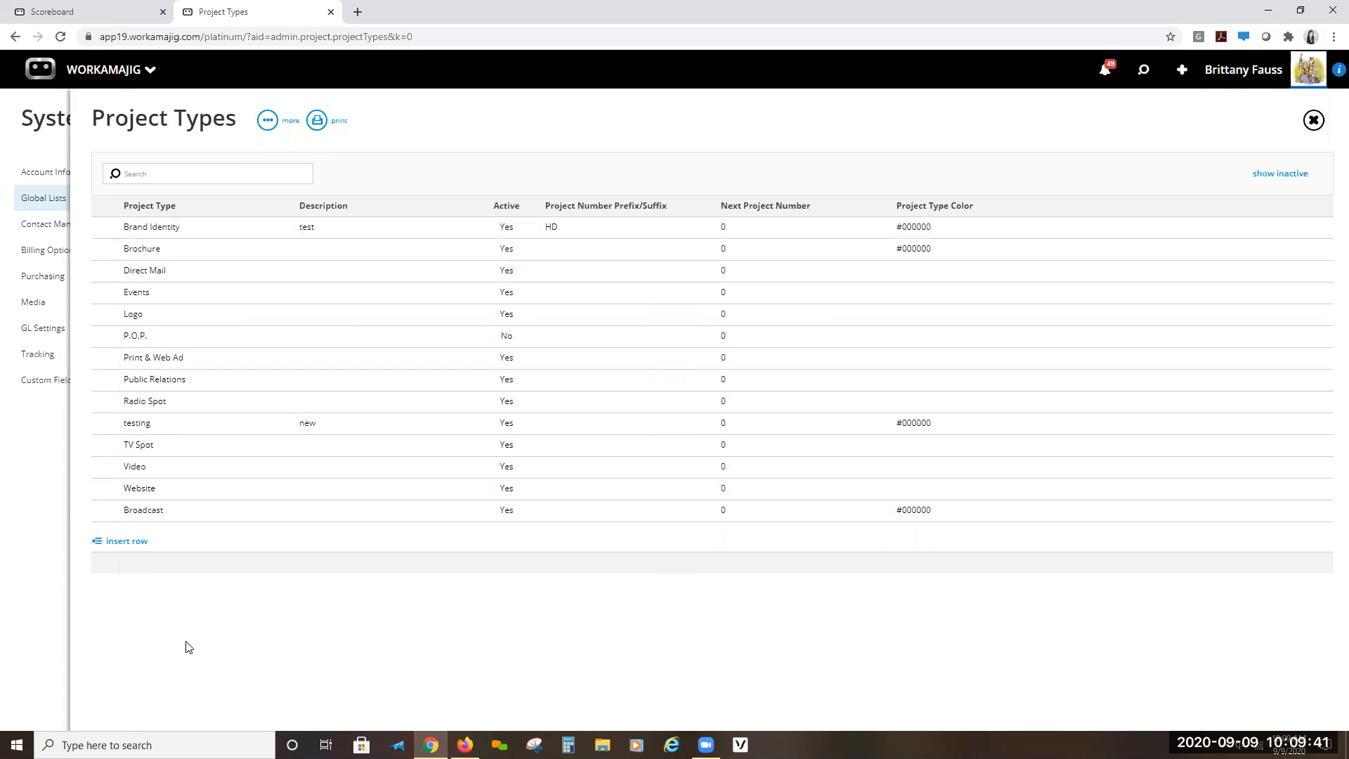
left_click(18, 138)
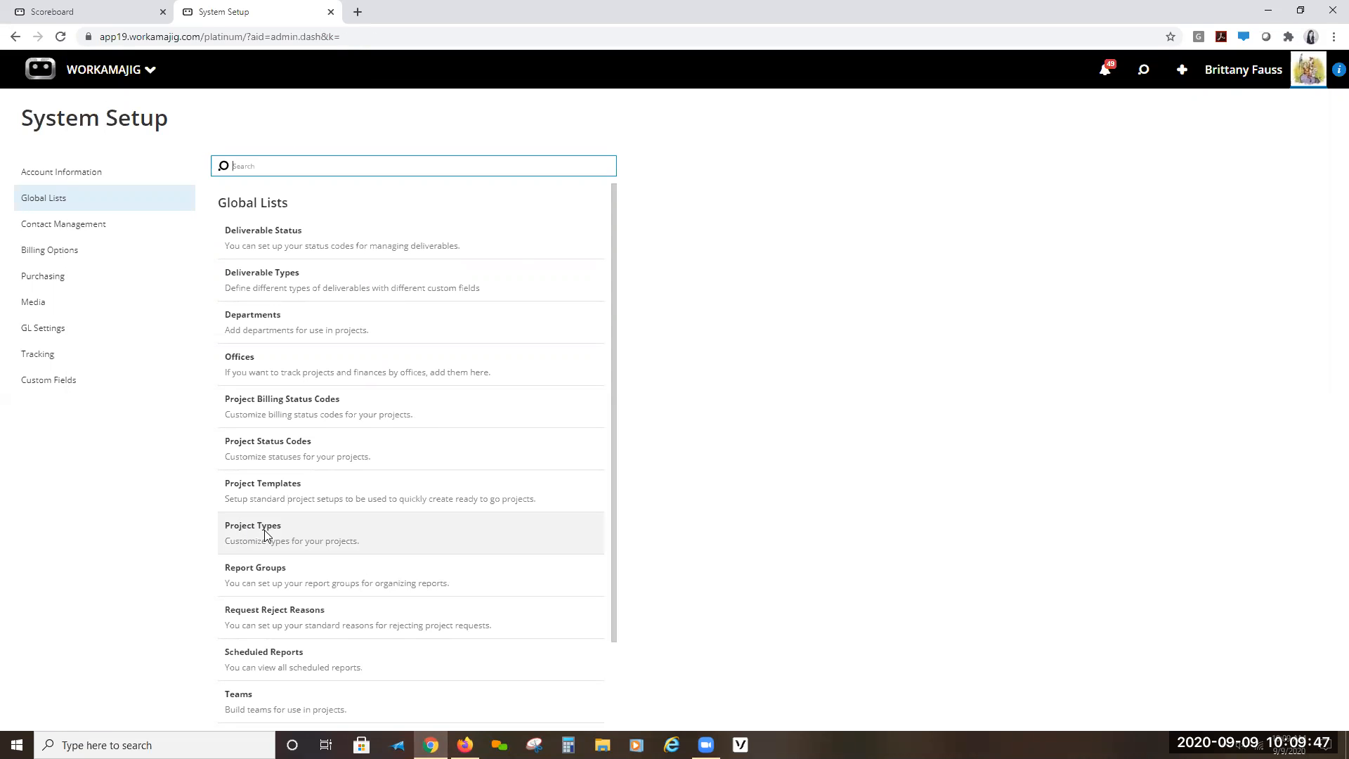
left_click(120, 113)
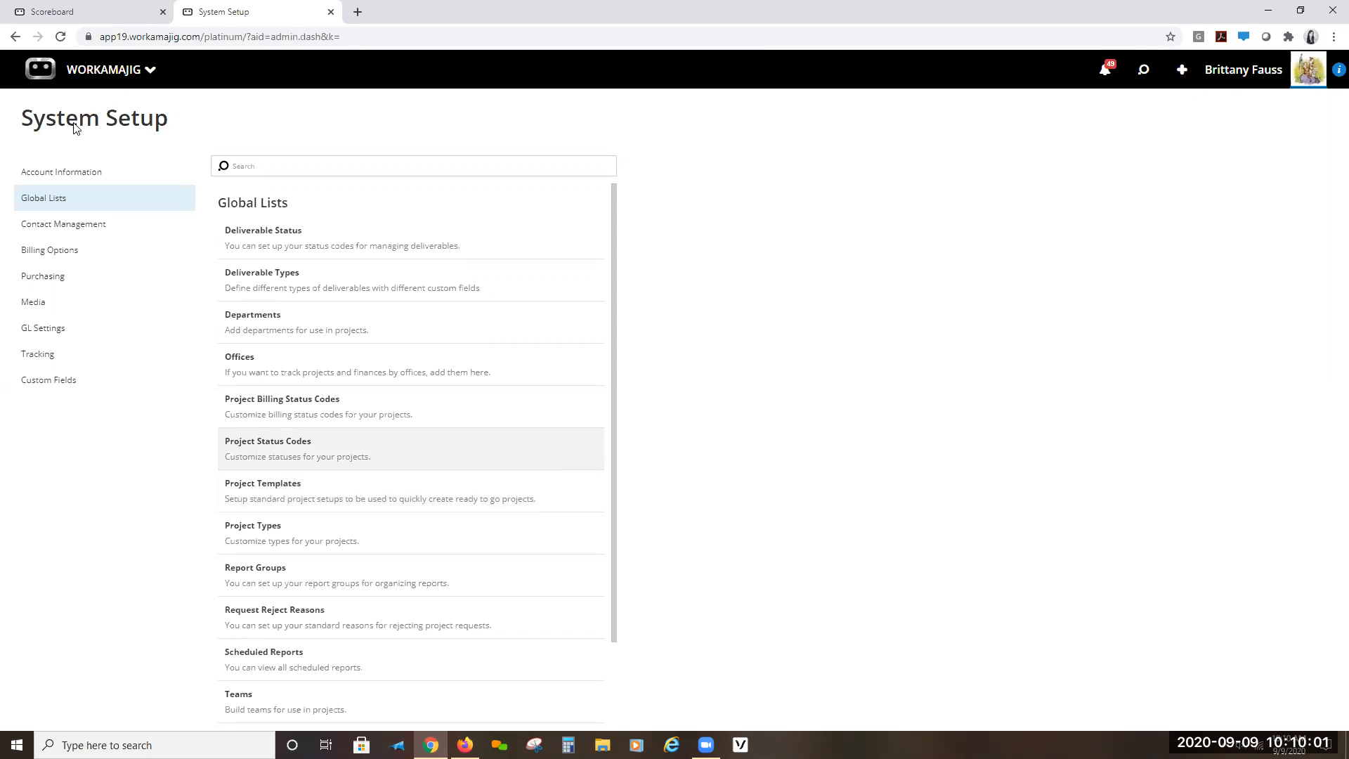
- Open the Project Templates list from the Projects page and look through the existing templates
left_click(99, 73)
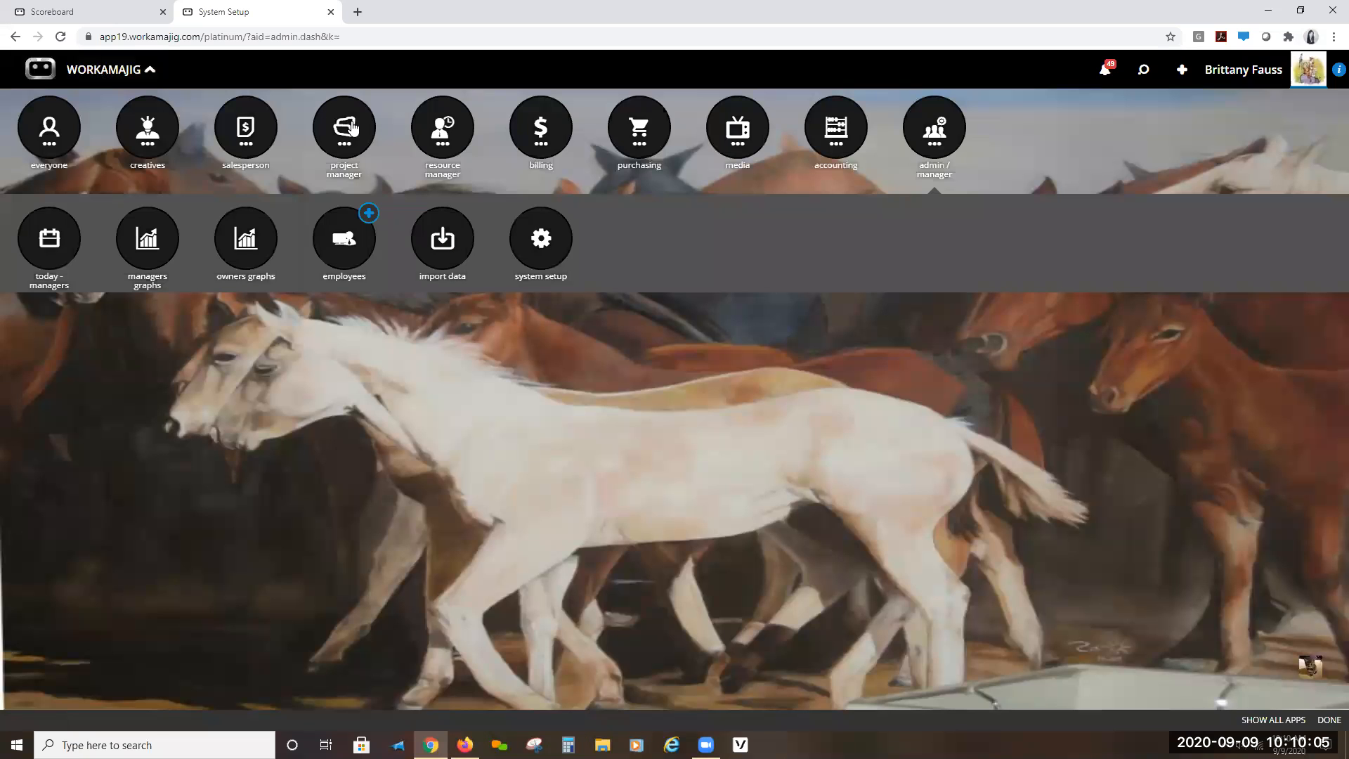
left_click(356, 127)
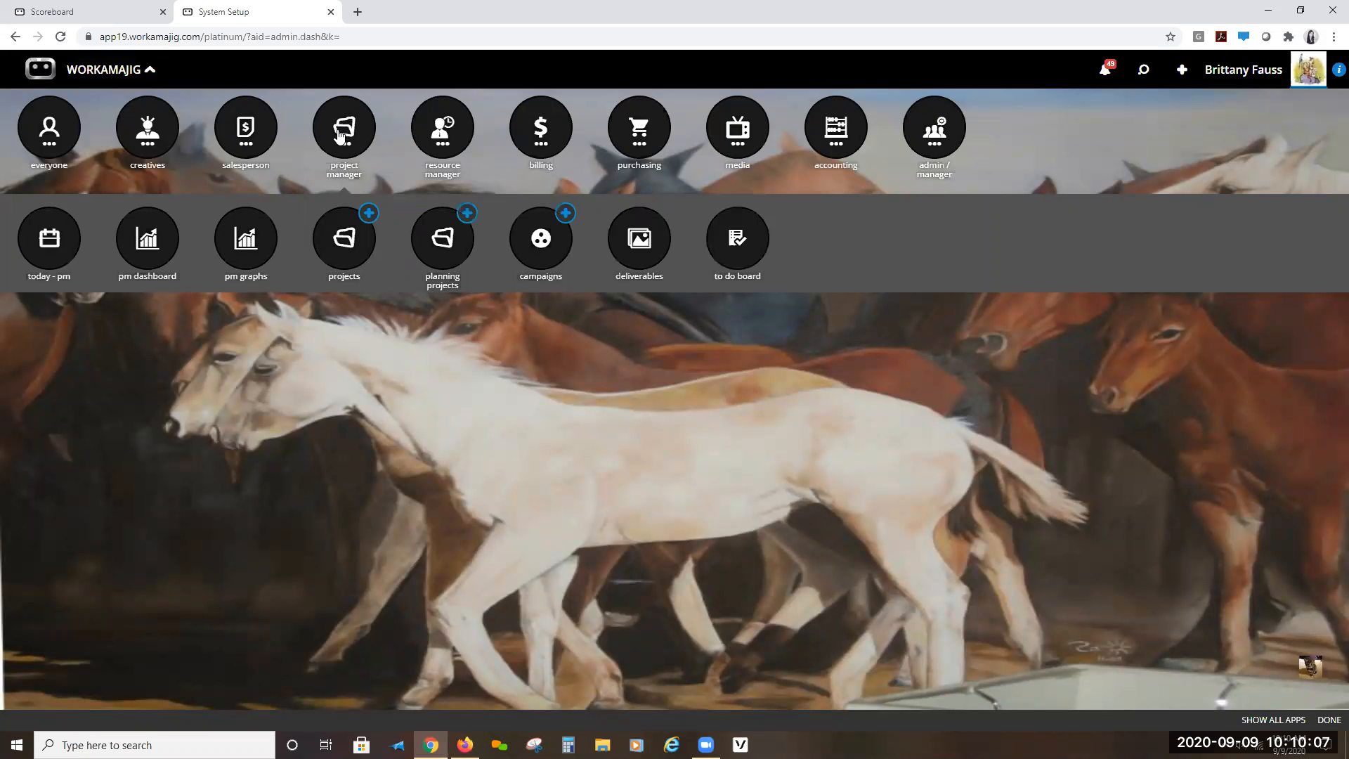
left_click(156, 129)
left_click(247, 258)
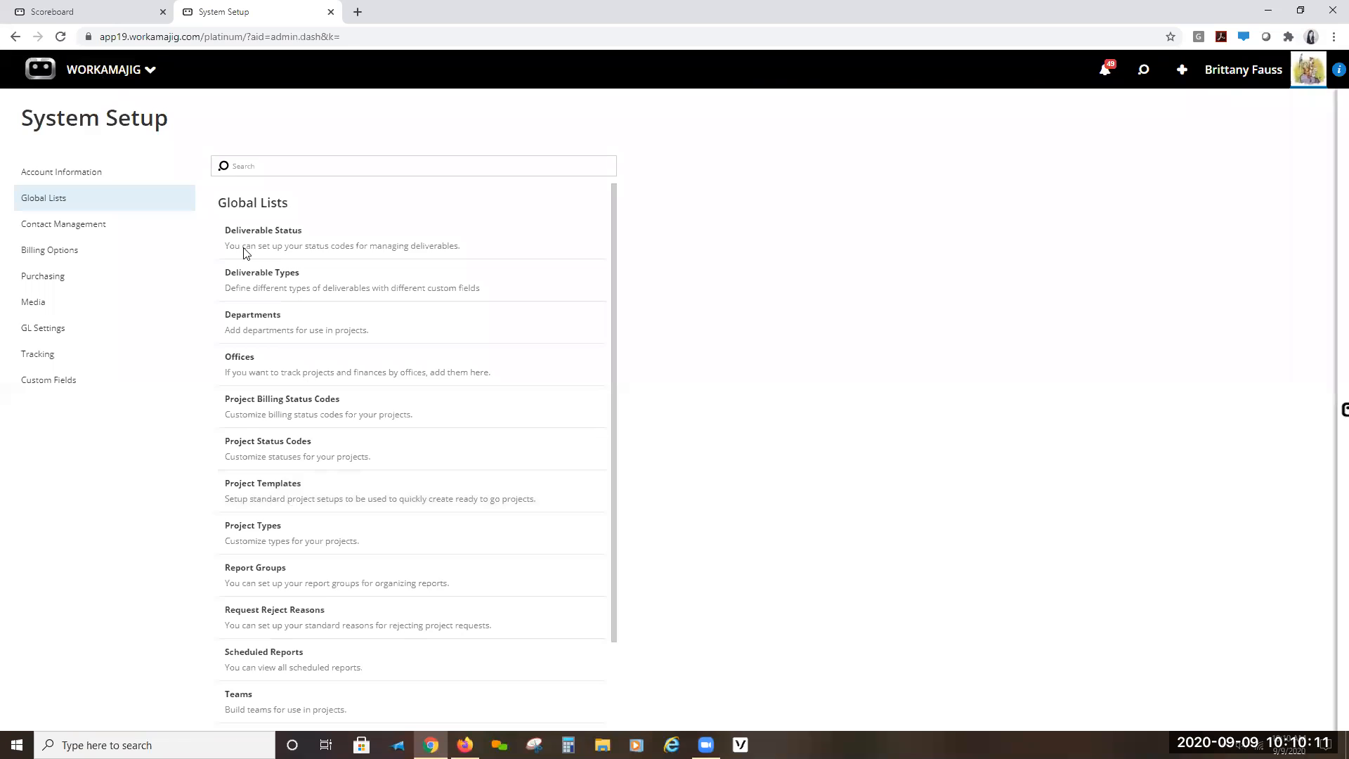
left_click(173, 124)
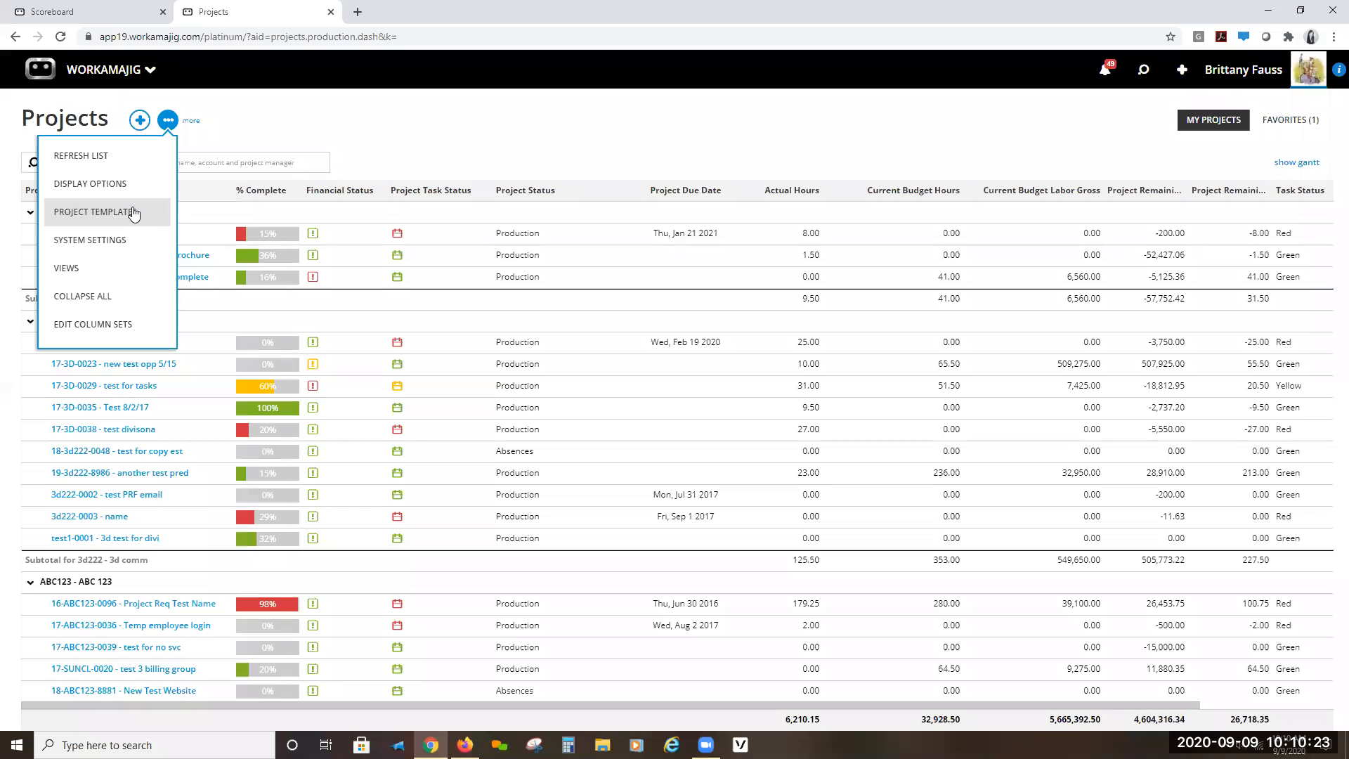
left_click(106, 212)
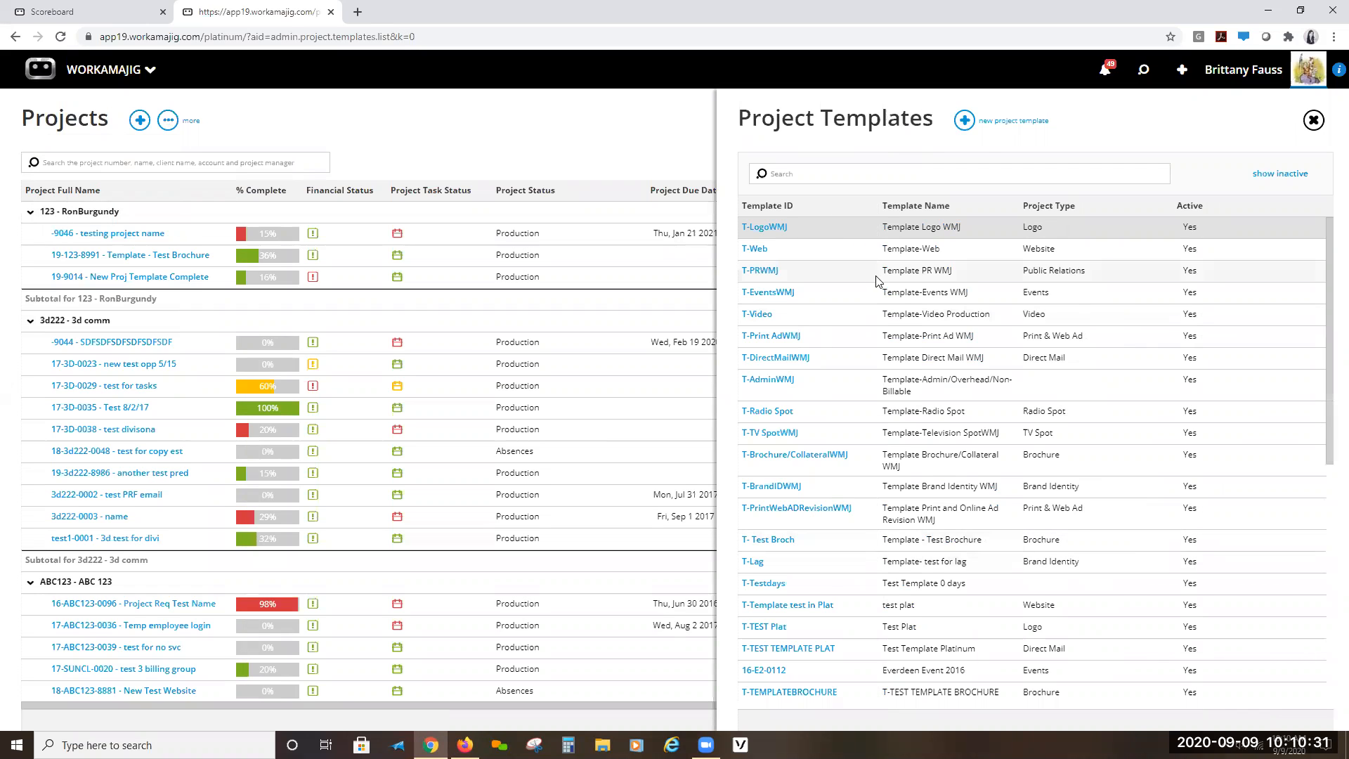
scroll(871, 281, "down", 7)
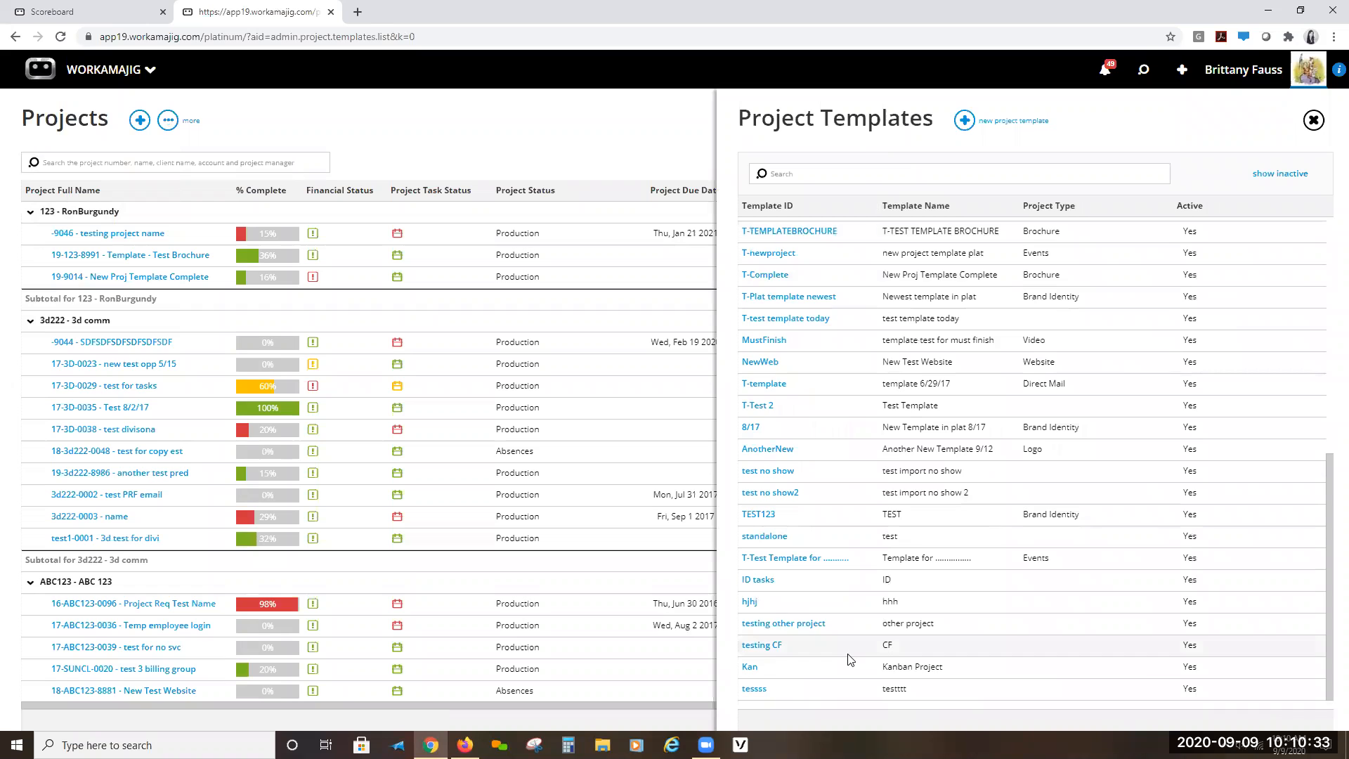
scroll(836, 647, "up", 7)
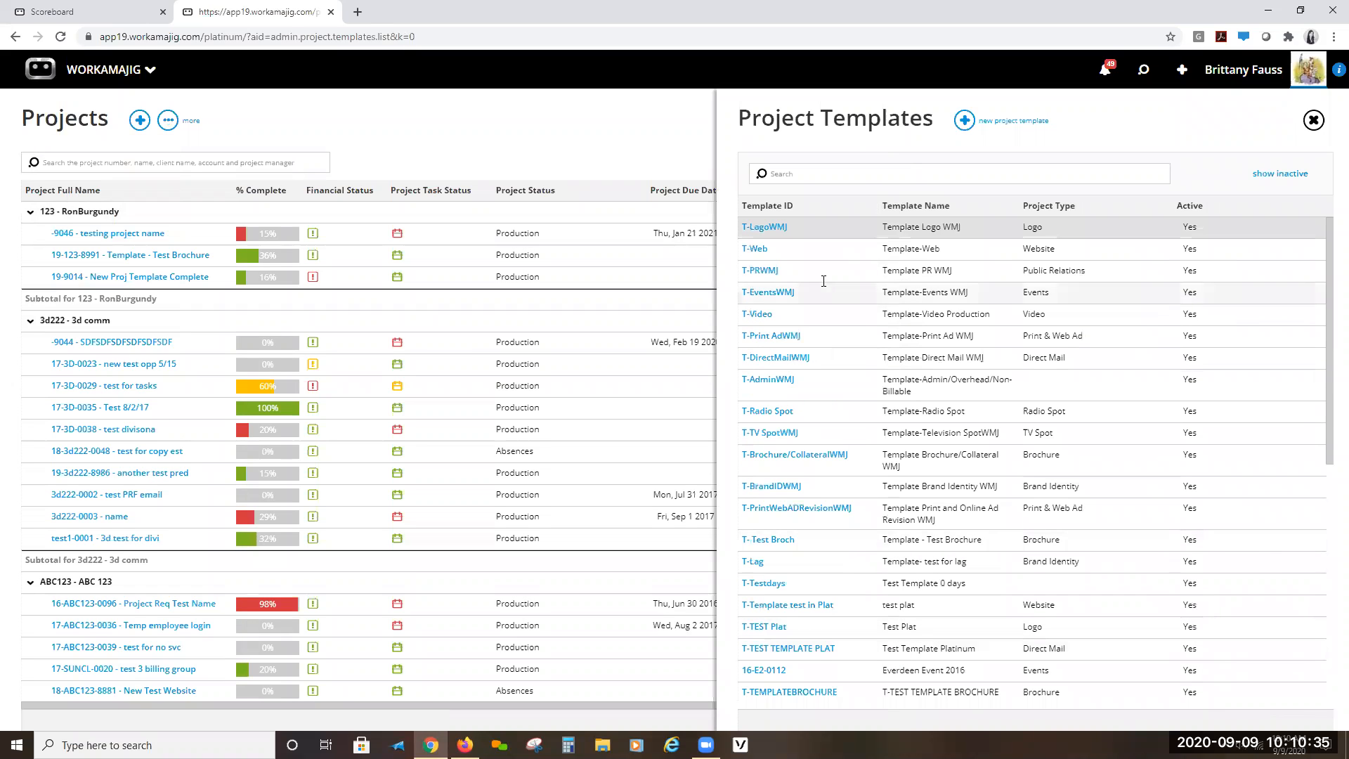
- Start a new project template with Collateral as both its ID and its name
left_click(964, 122)
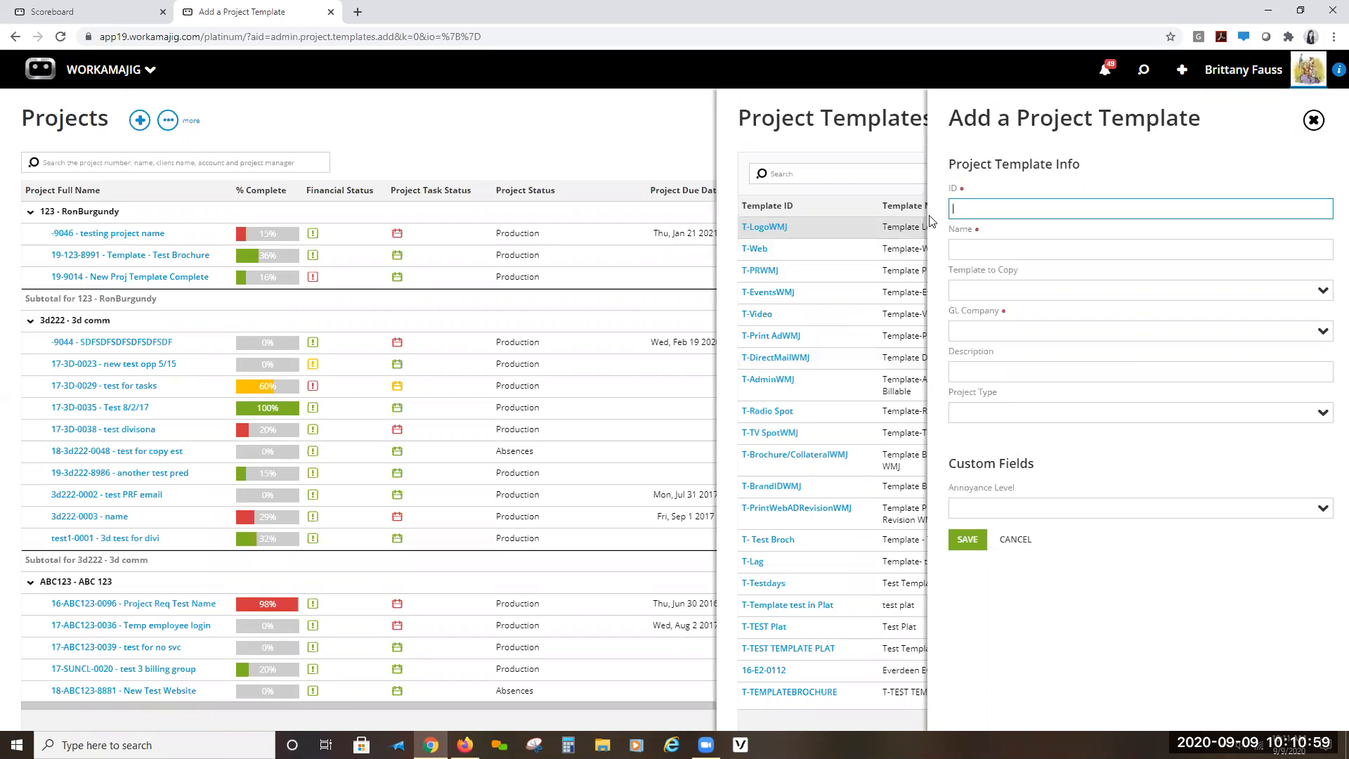
type("ollateral")
left_click(978, 248)
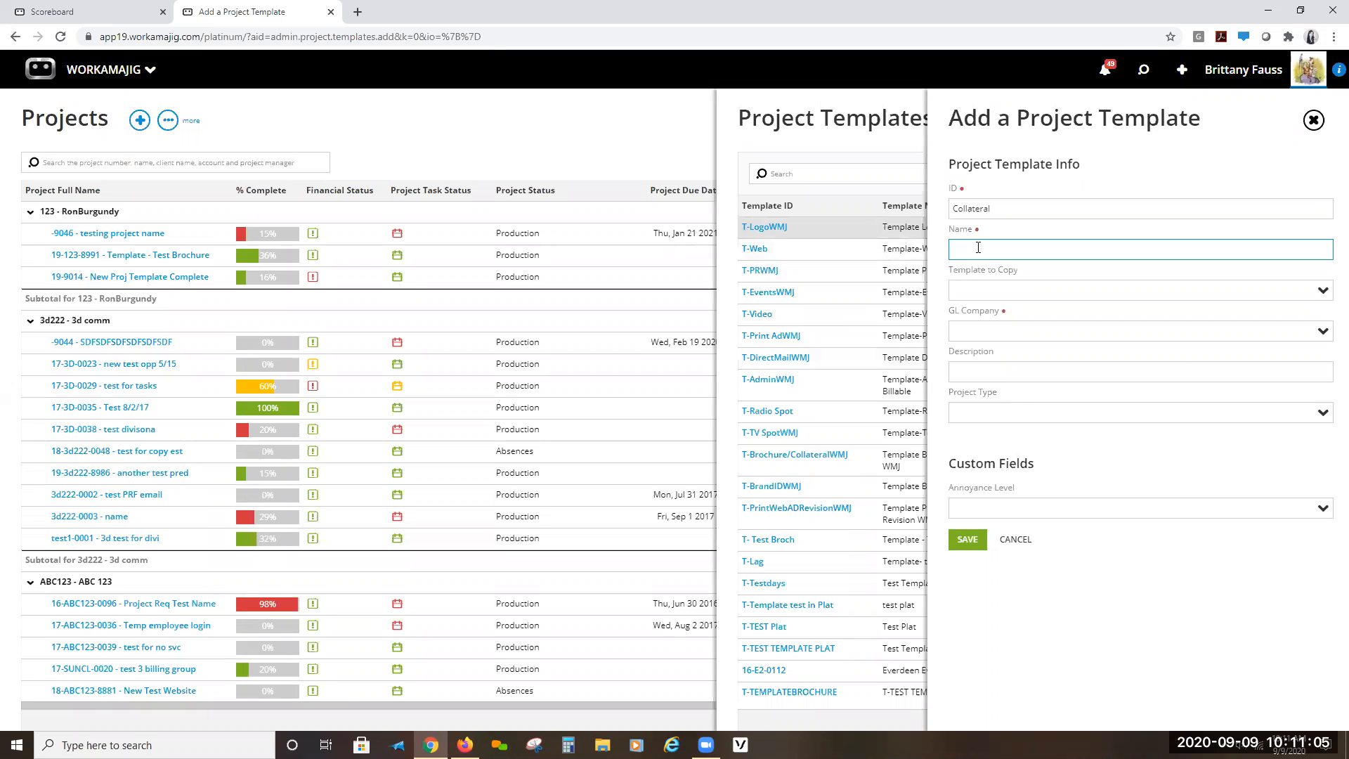
type("Collateral")
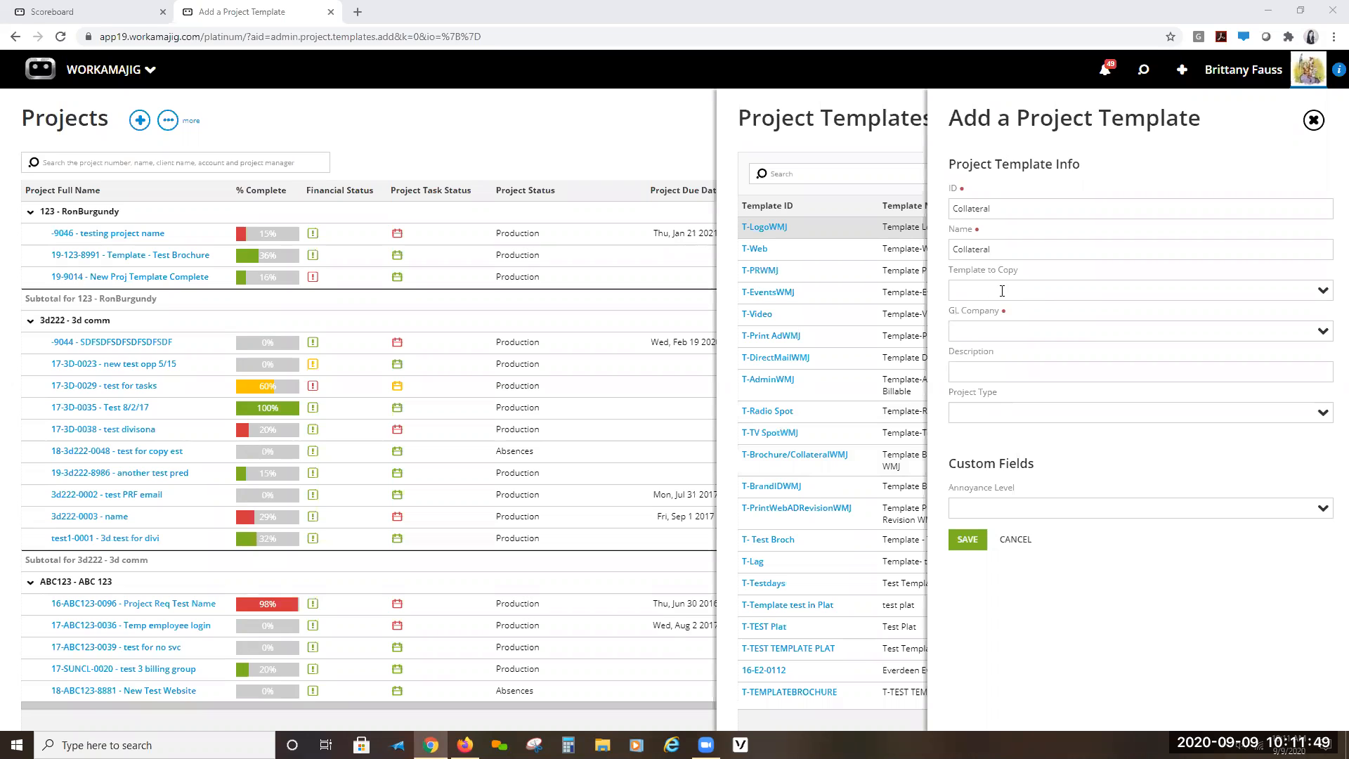
- Set the template's GL Company to B2-Co B and enter "This is the where description" as its description
left_click(1167, 330)
left_click(994, 357)
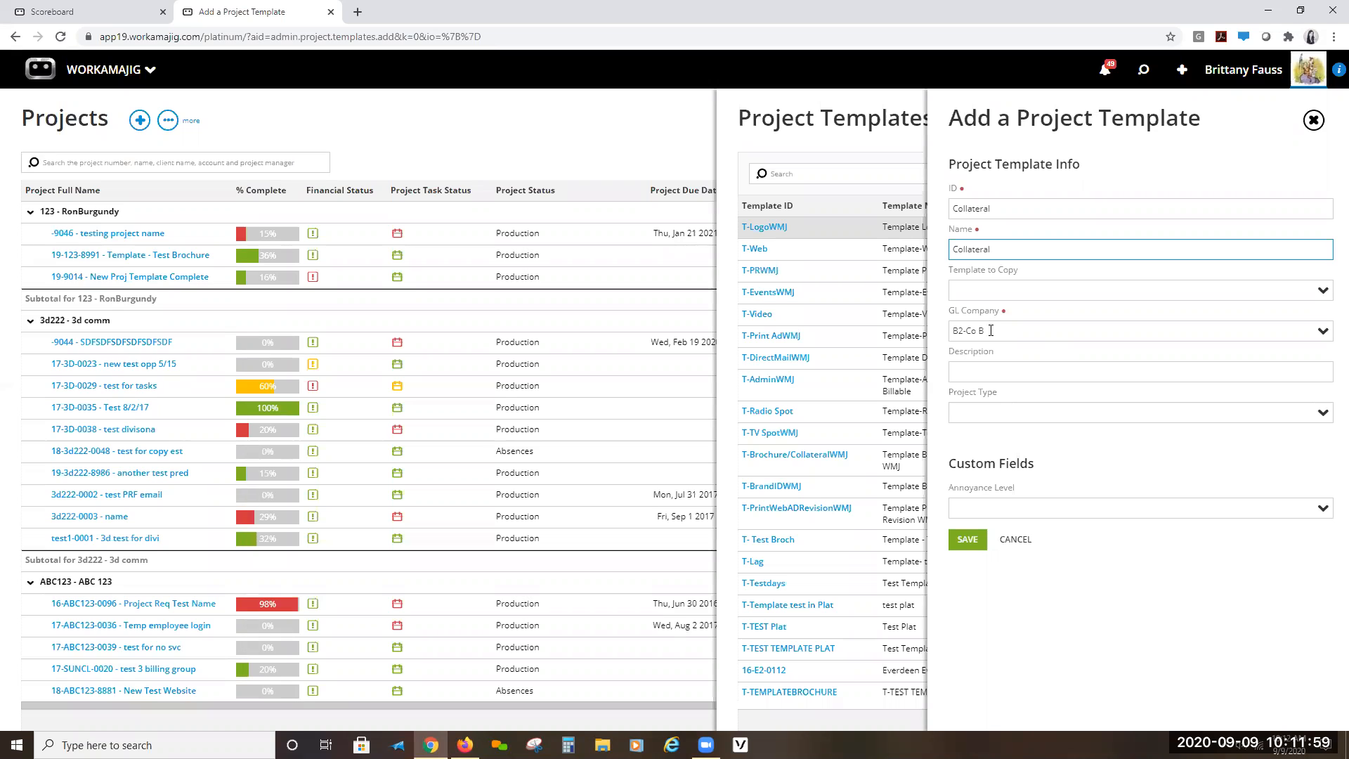
left_click(995, 367)
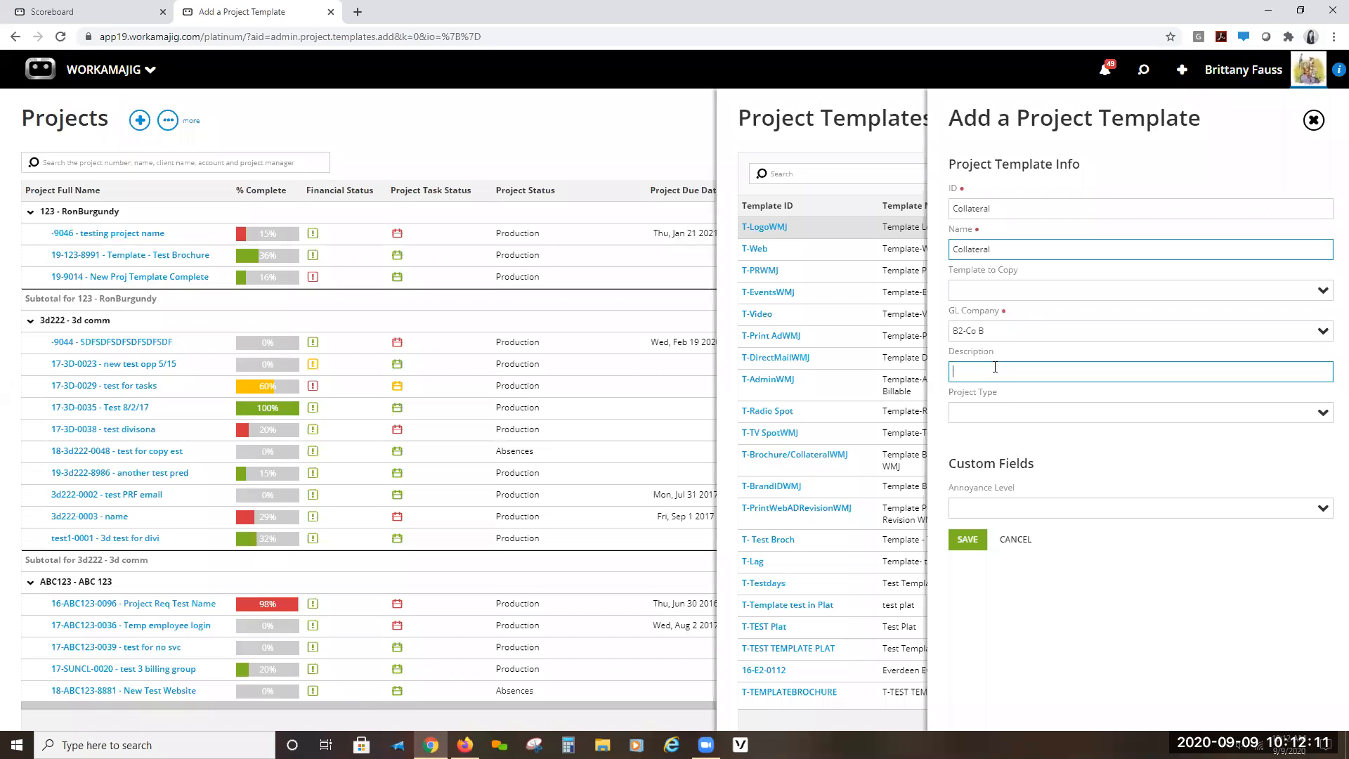
type("This is the where description")
- Set the template's project type to Brochure and save the new template
left_click(987, 406)
left_click(986, 405)
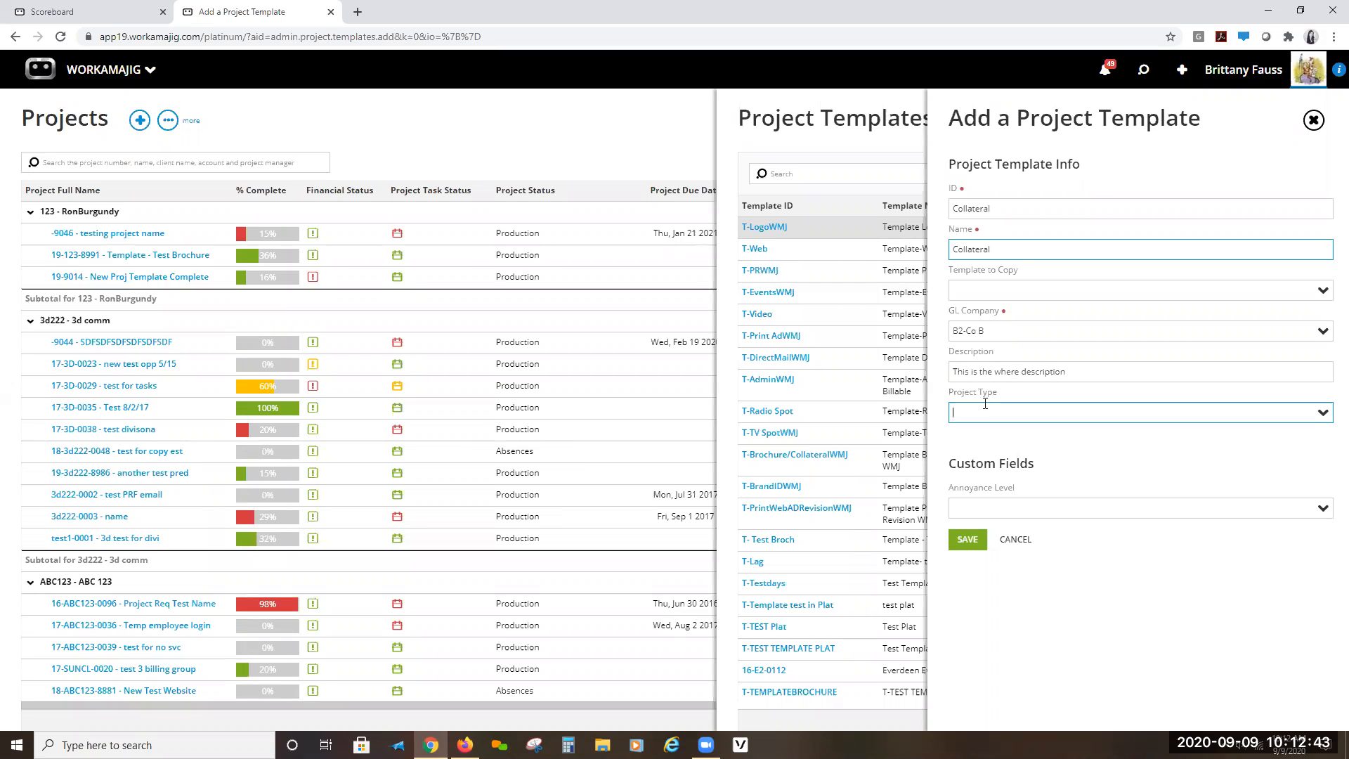
left_click(1322, 413)
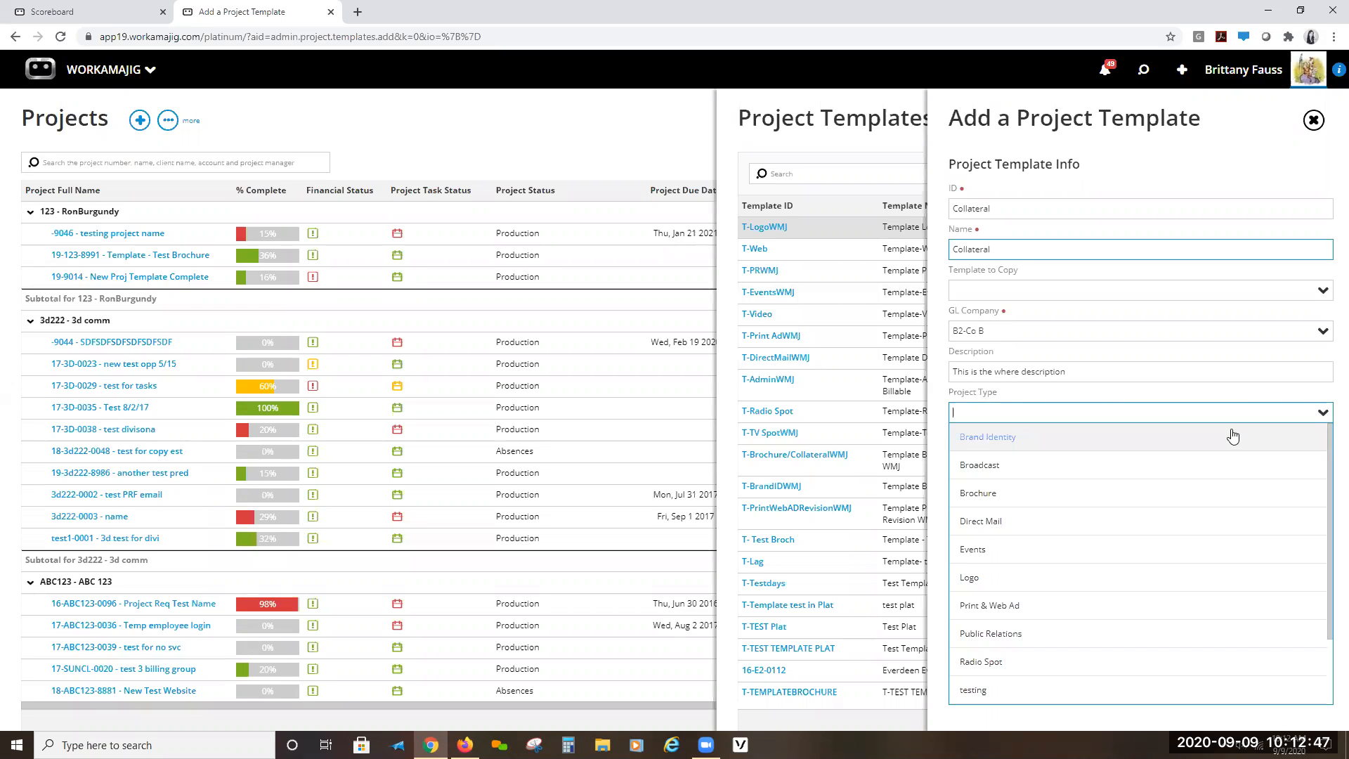
scroll(1222, 430, "down", 1)
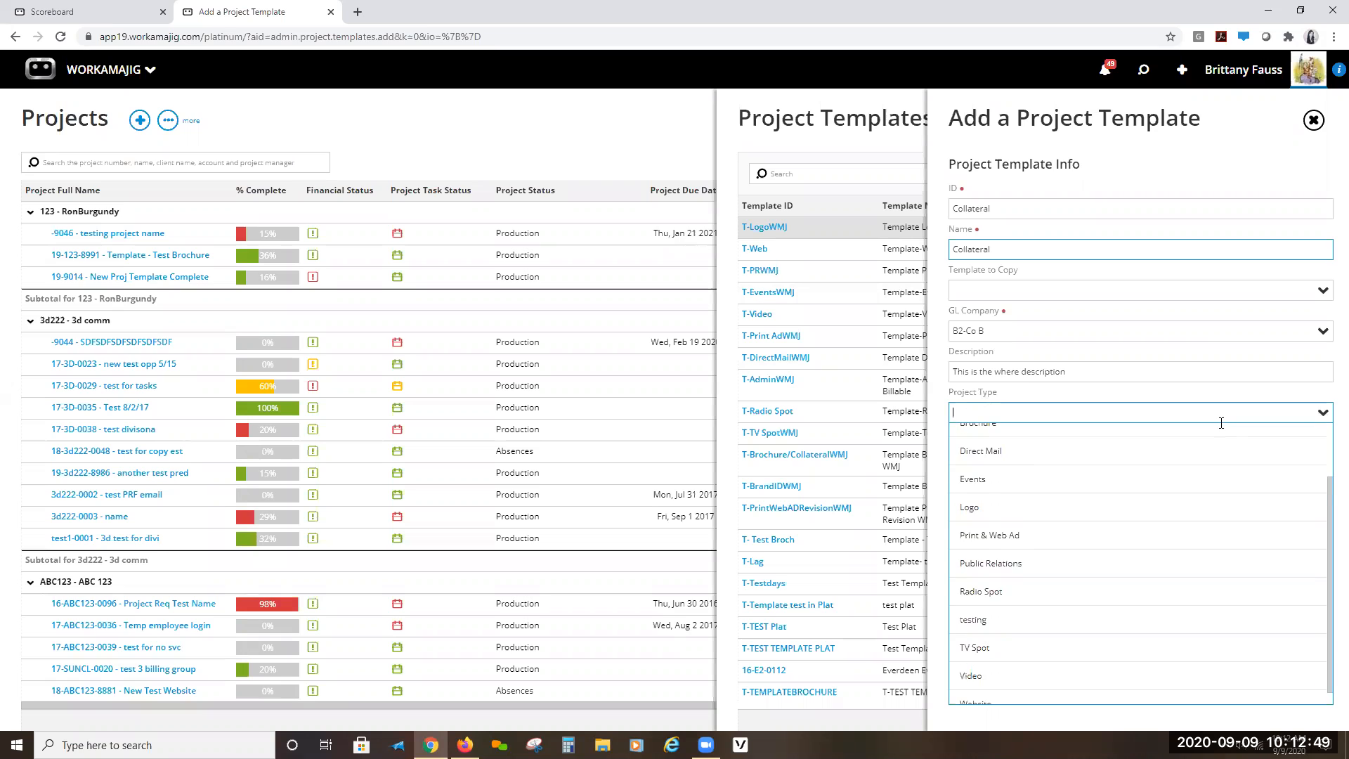
left_click(1219, 416)
left_click(1315, 416)
scroll(1314, 450, "down", 2)
scroll(1305, 456, "up", 2)
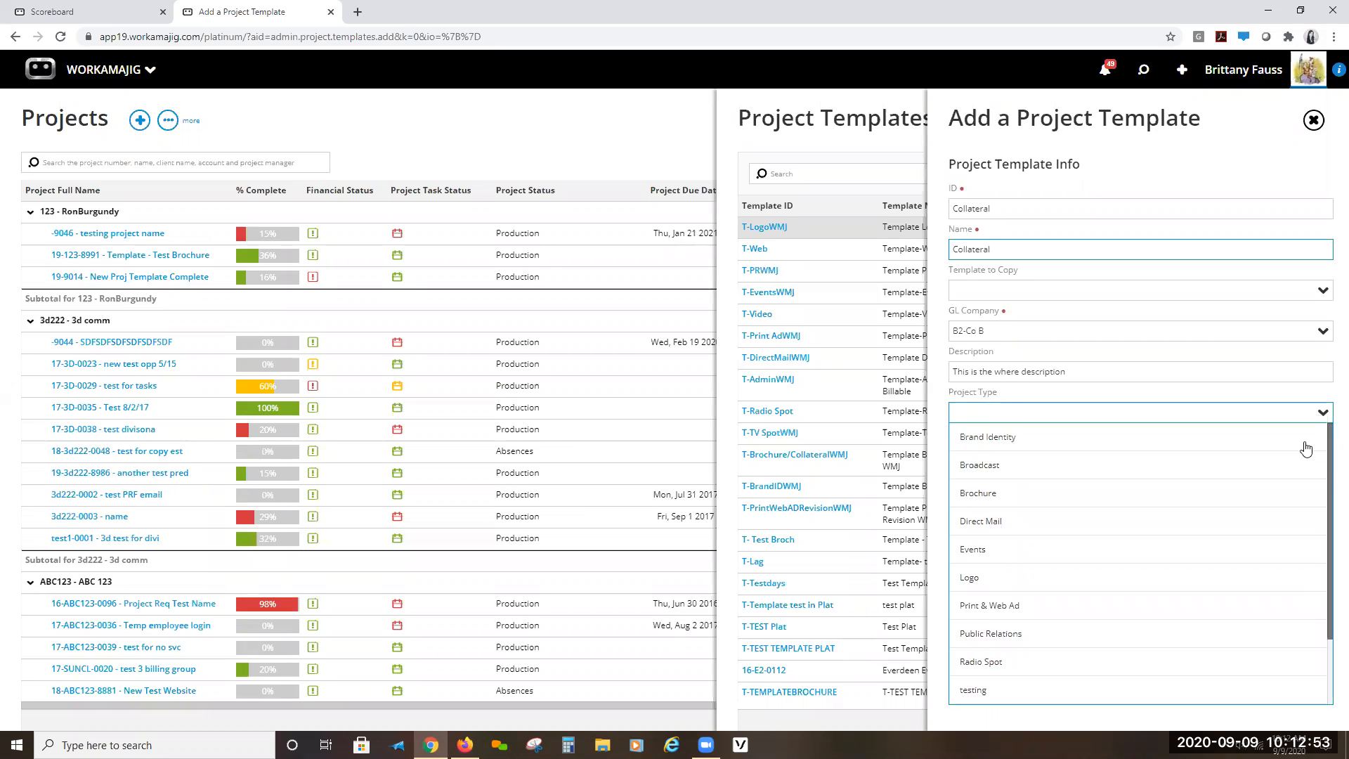
left_click(976, 494)
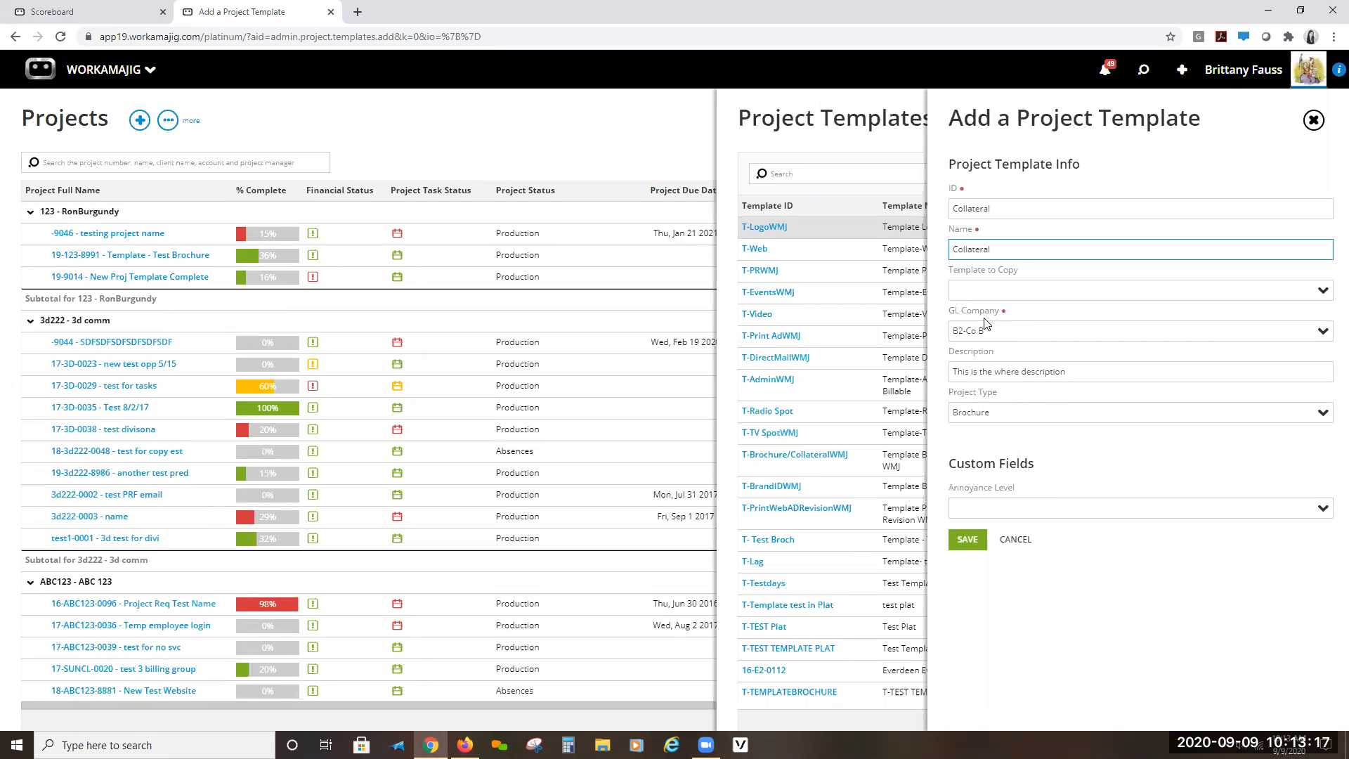
left_click(974, 543)
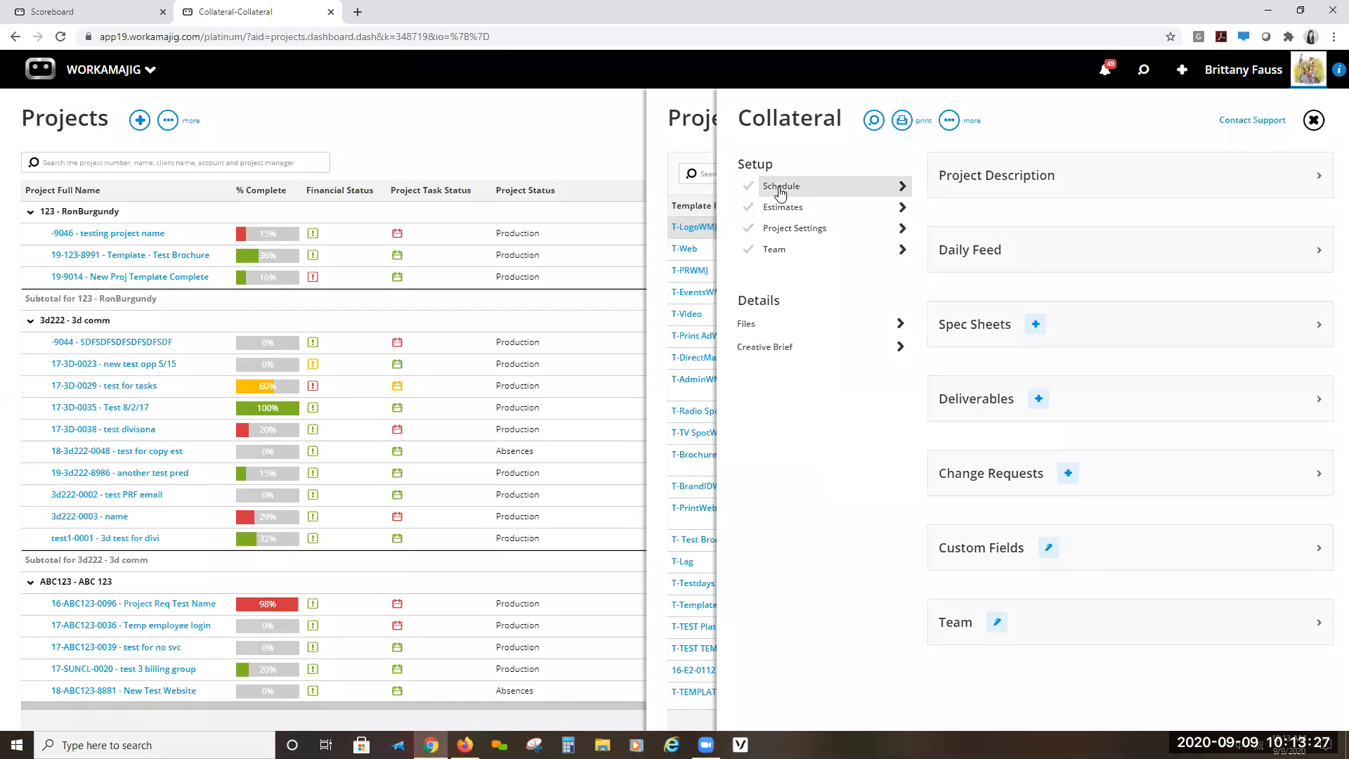
- Review the Collateral template's project settings, close them without edits and open its schedule
left_click(796, 237)
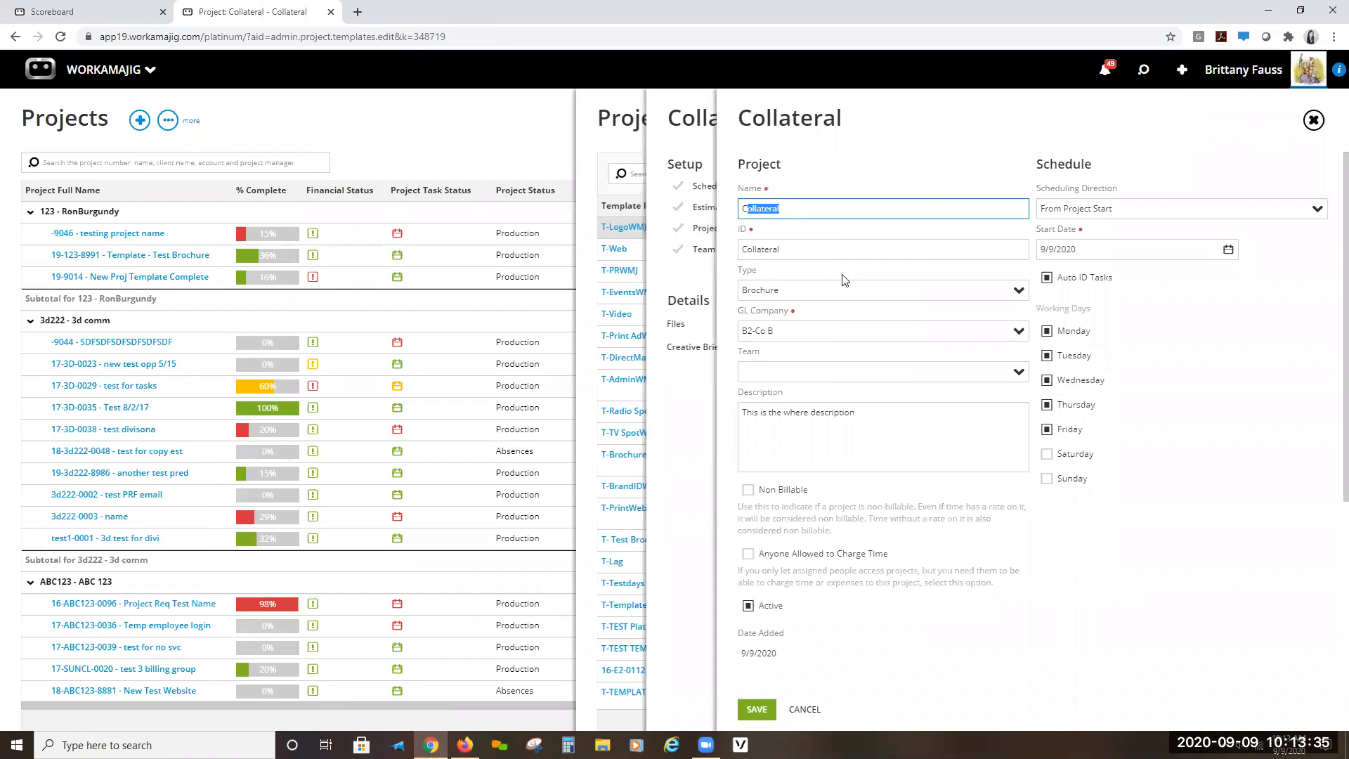
key("Tab")
key("Tab")
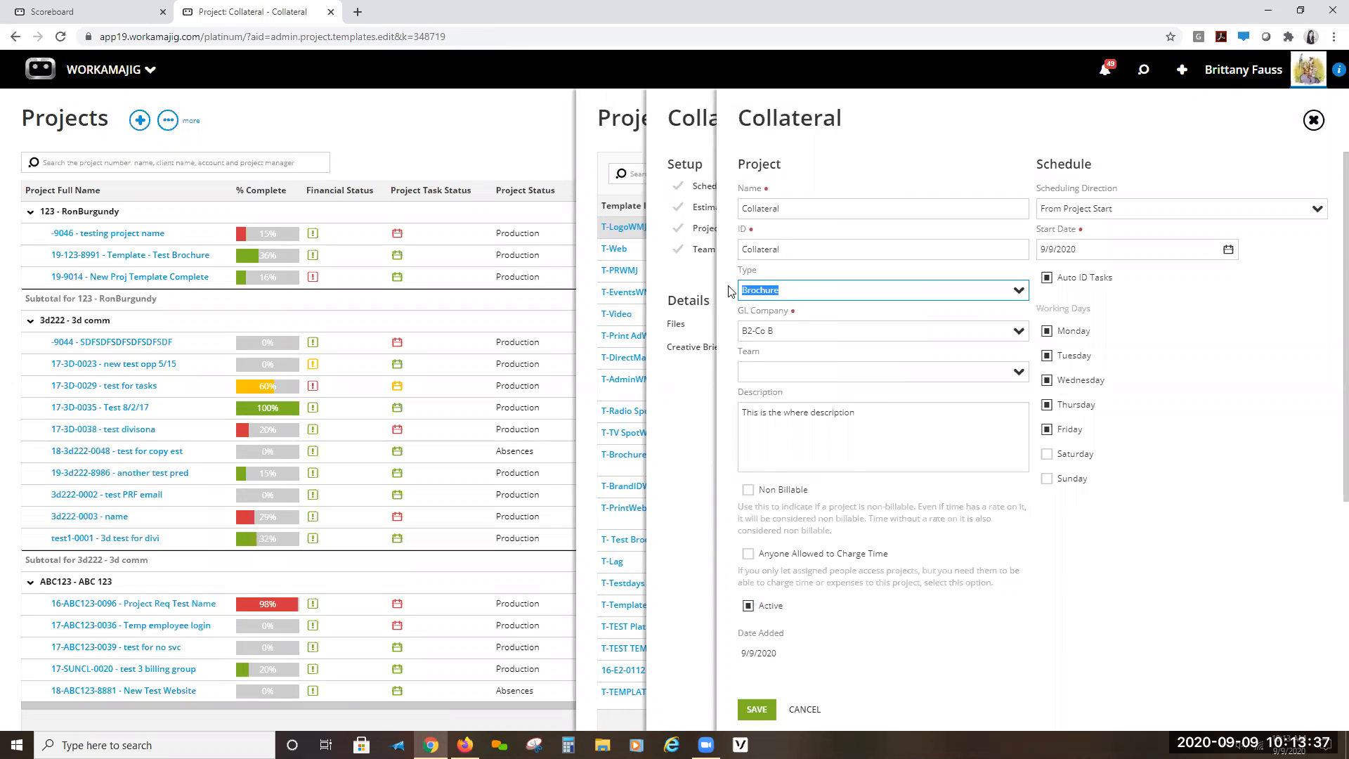
left_click(847, 433)
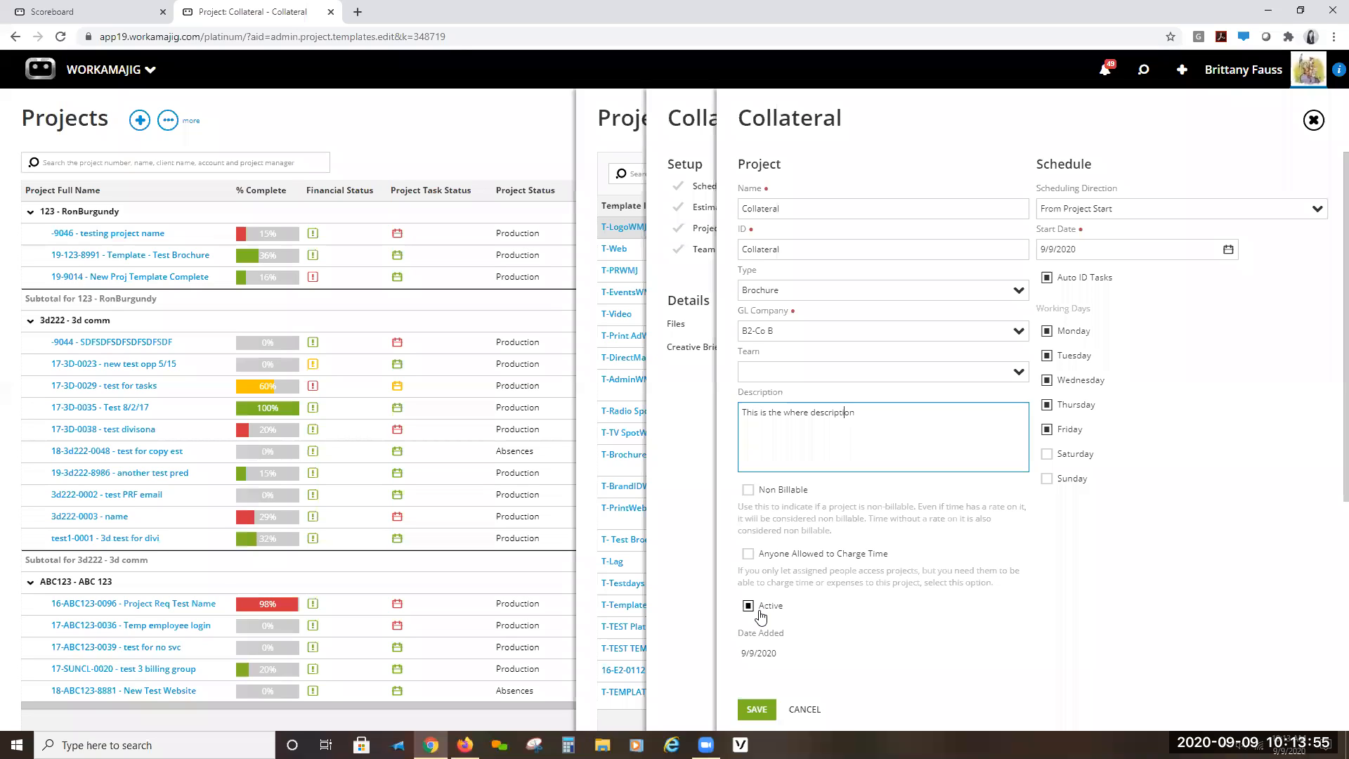
left_click(676, 449)
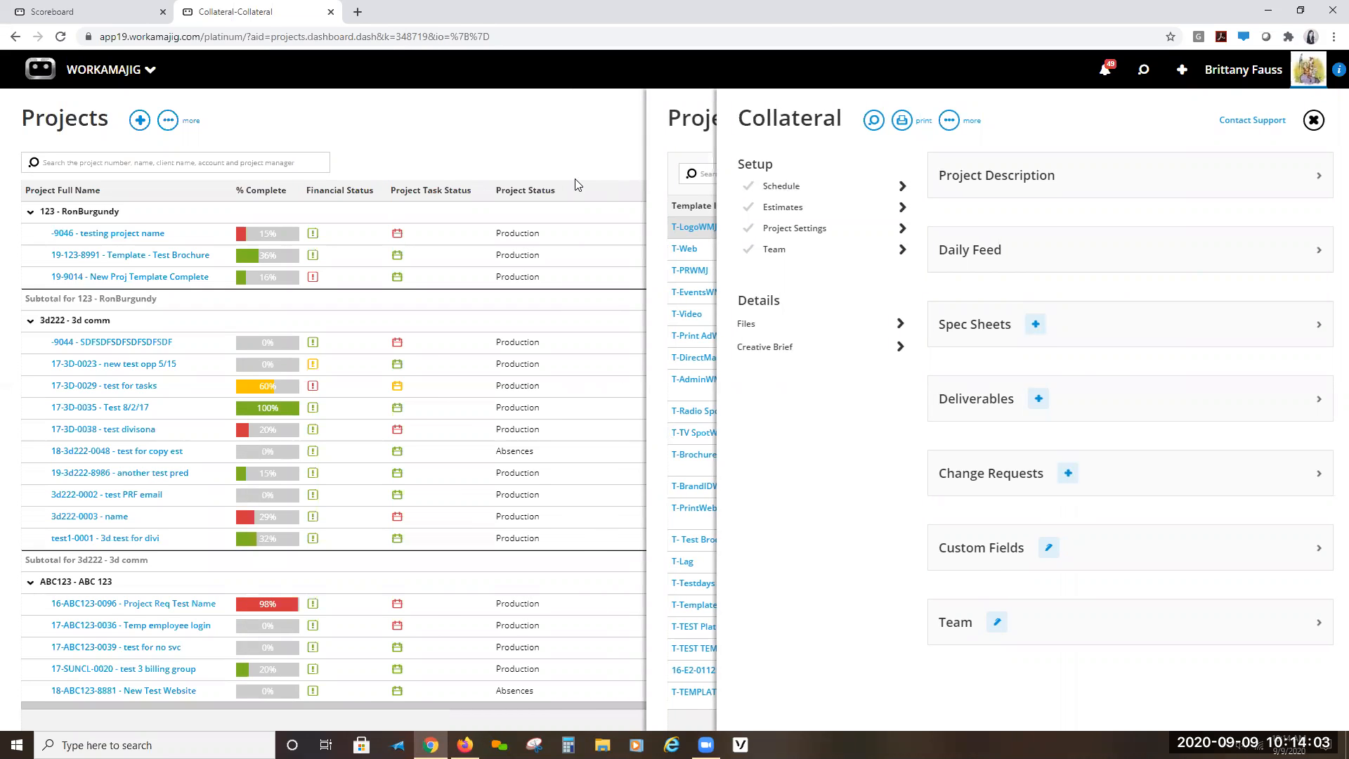
left_click(780, 185)
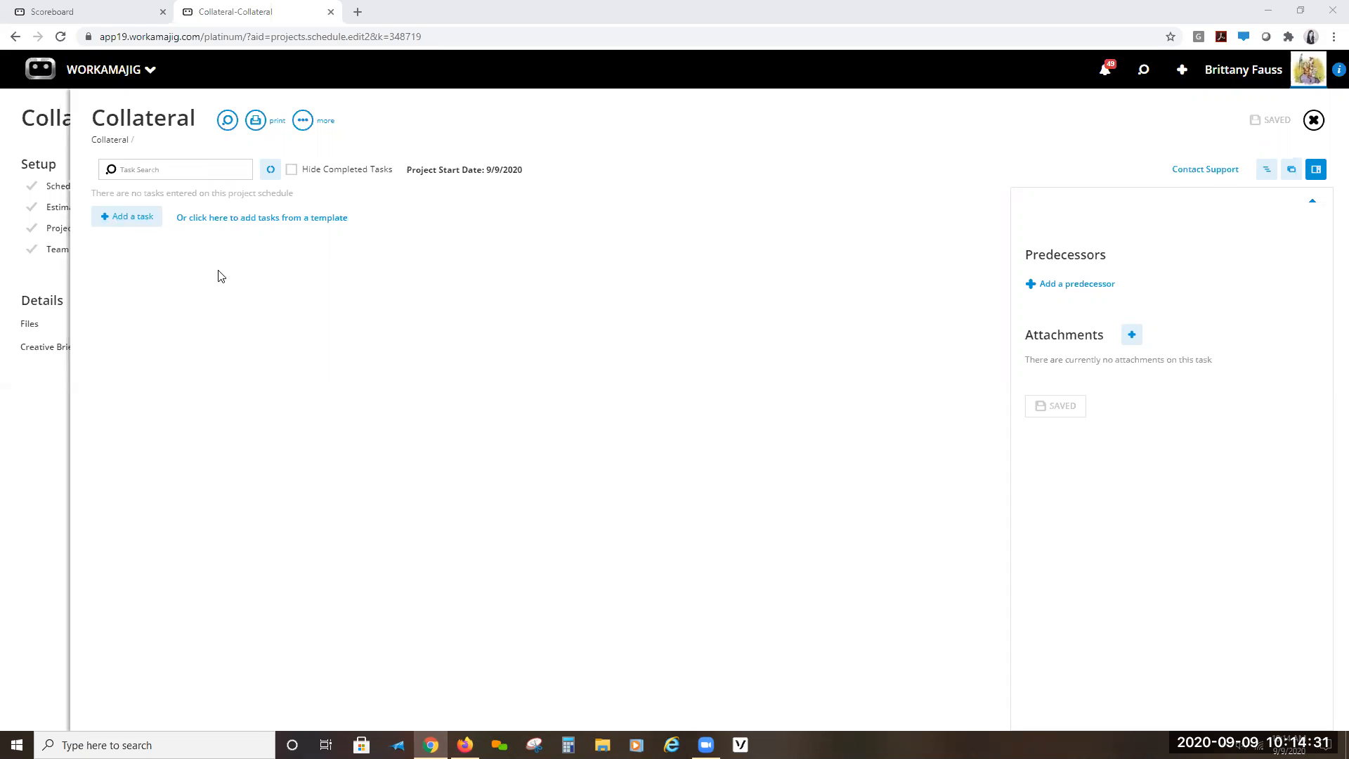
- Copy the Concept Development/Script/Storyboard task from the 20-9035 Template-Video Production template into the schedule
left_click(269, 220)
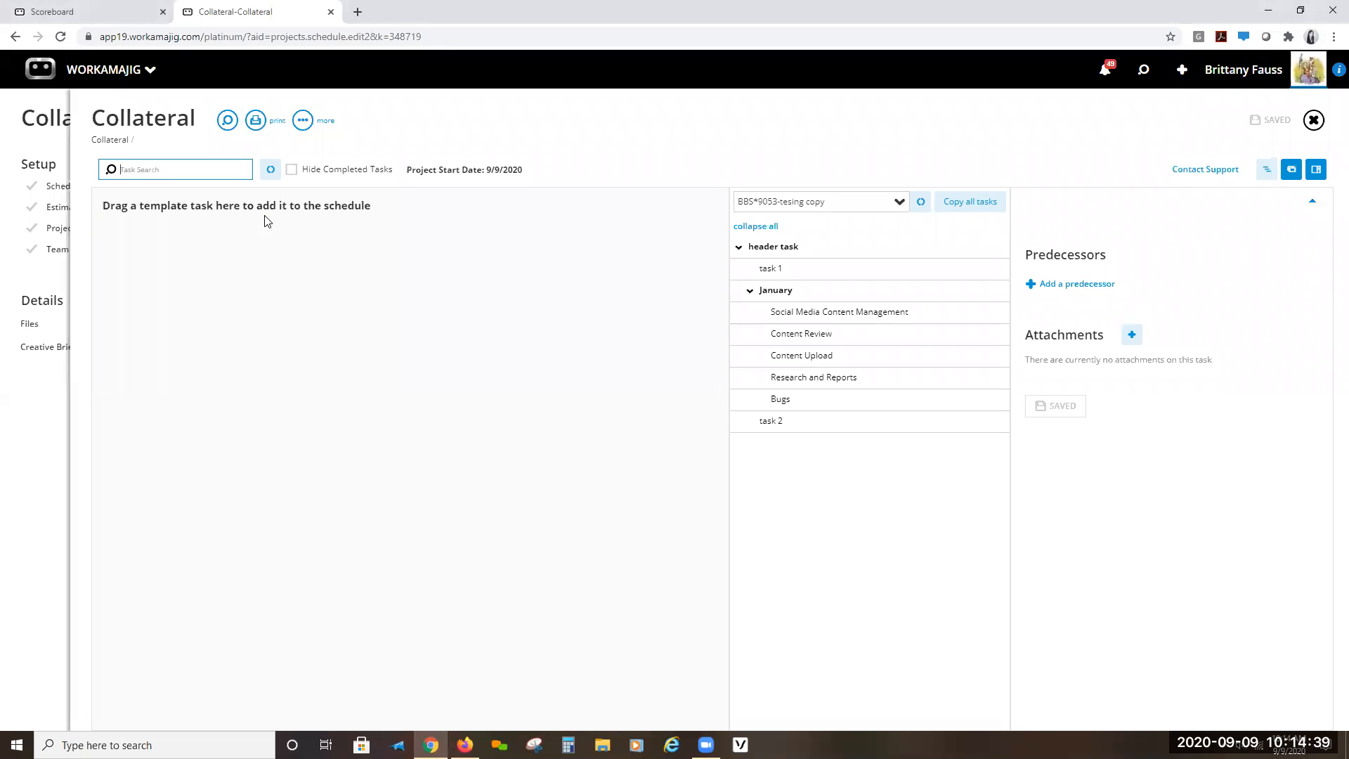
left_click(897, 204)
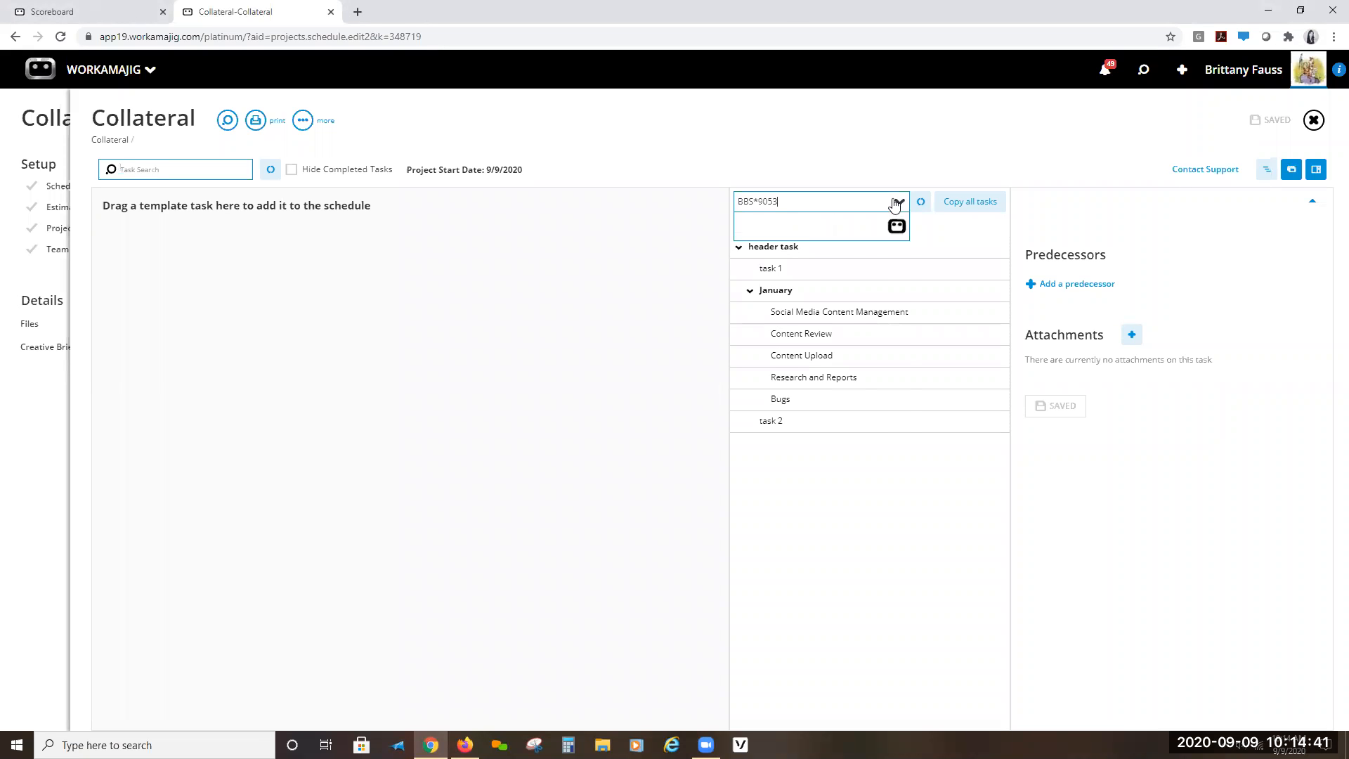
scroll(783, 369, "up", 5)
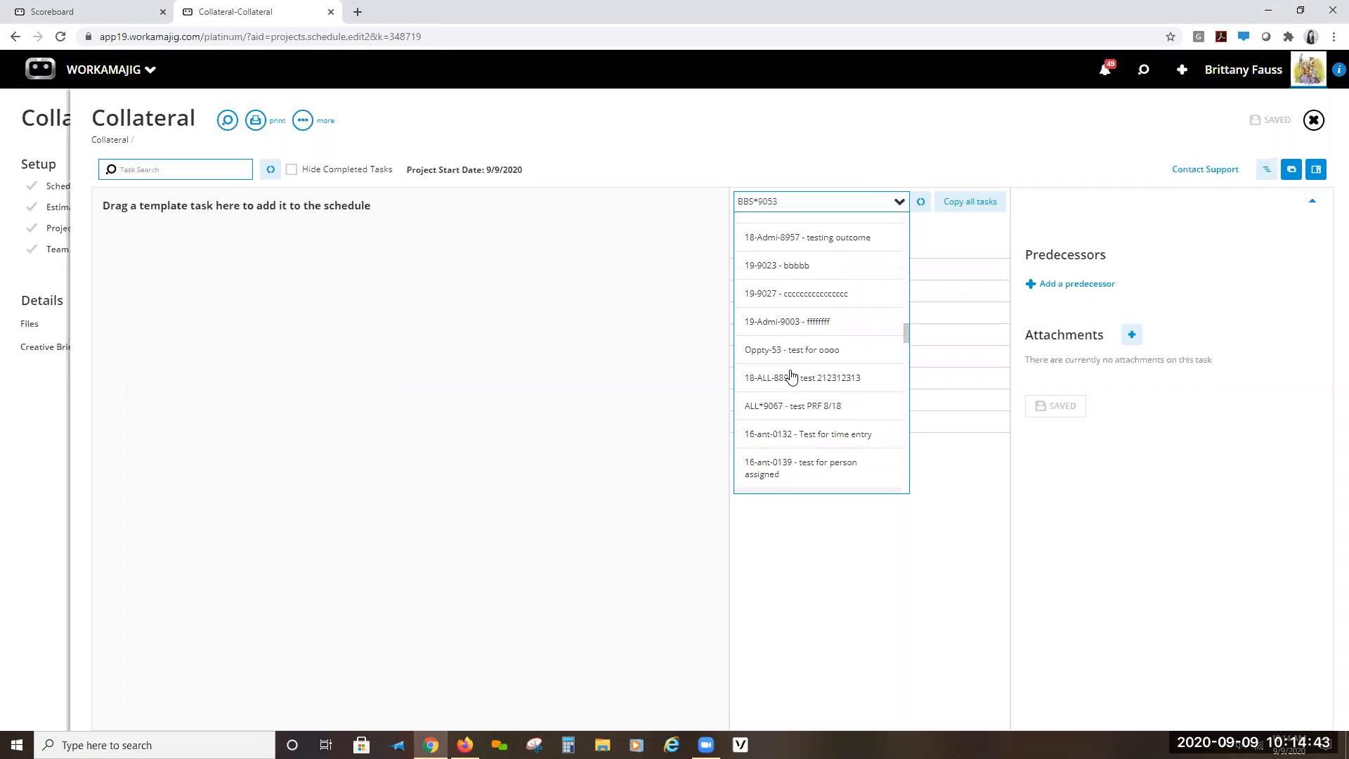
scroll(793, 376, "up", 6)
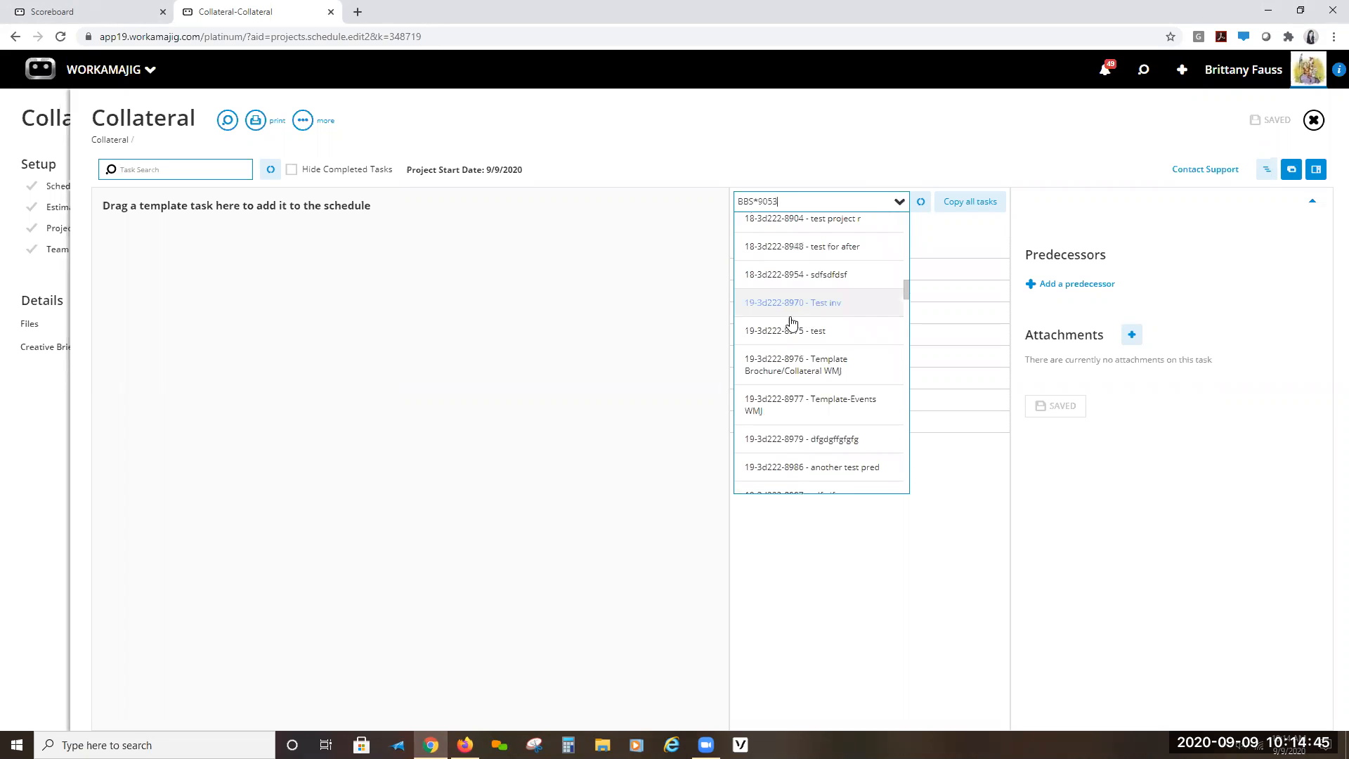
key("ctrl+a")
type("tem")
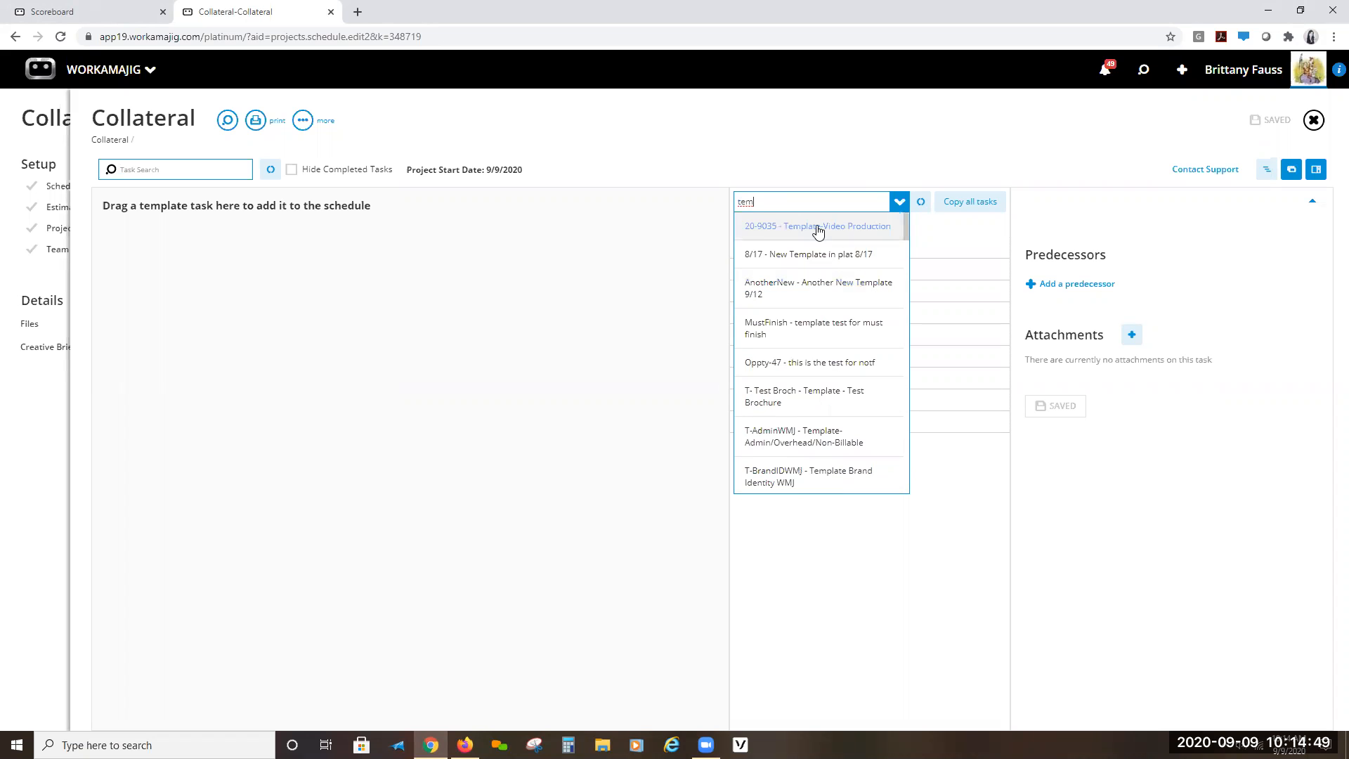
left_click(818, 228)
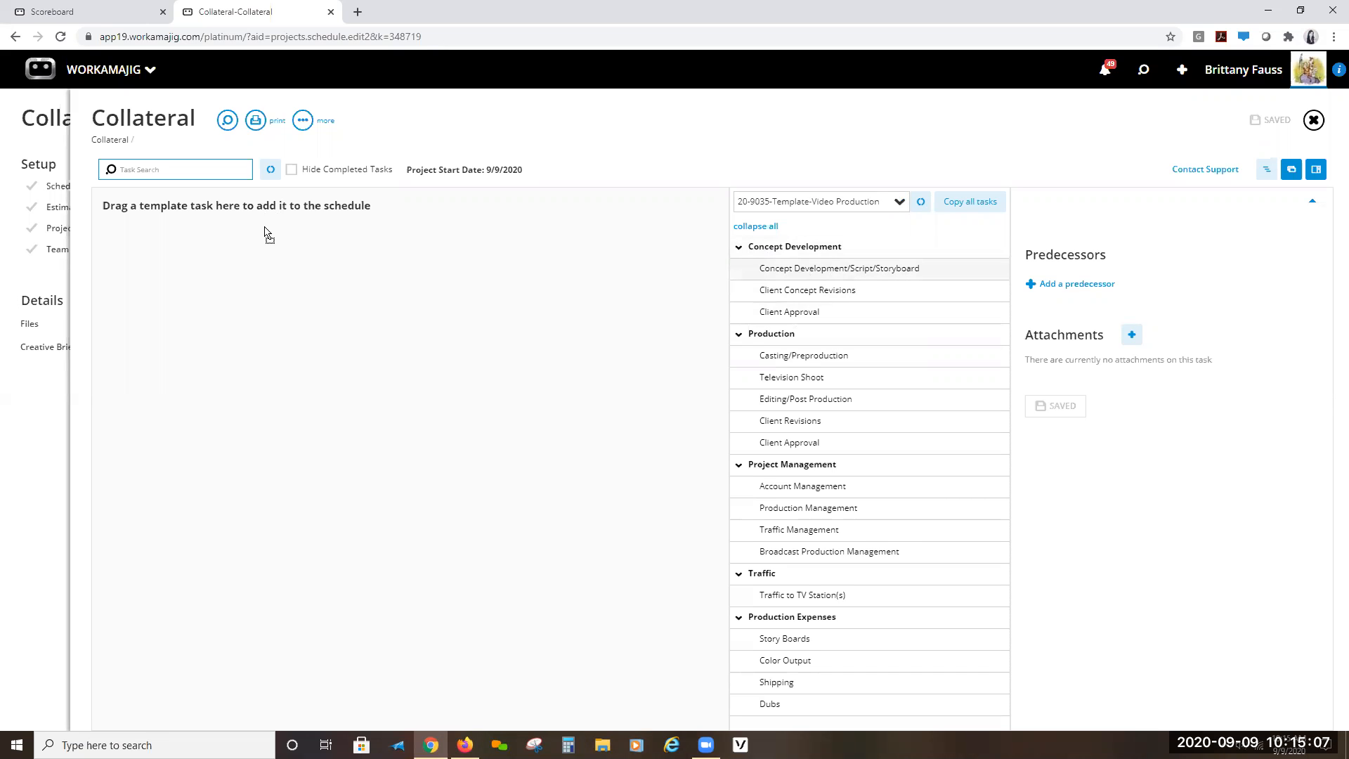
left_click_drag(267, 232, 269, 235)
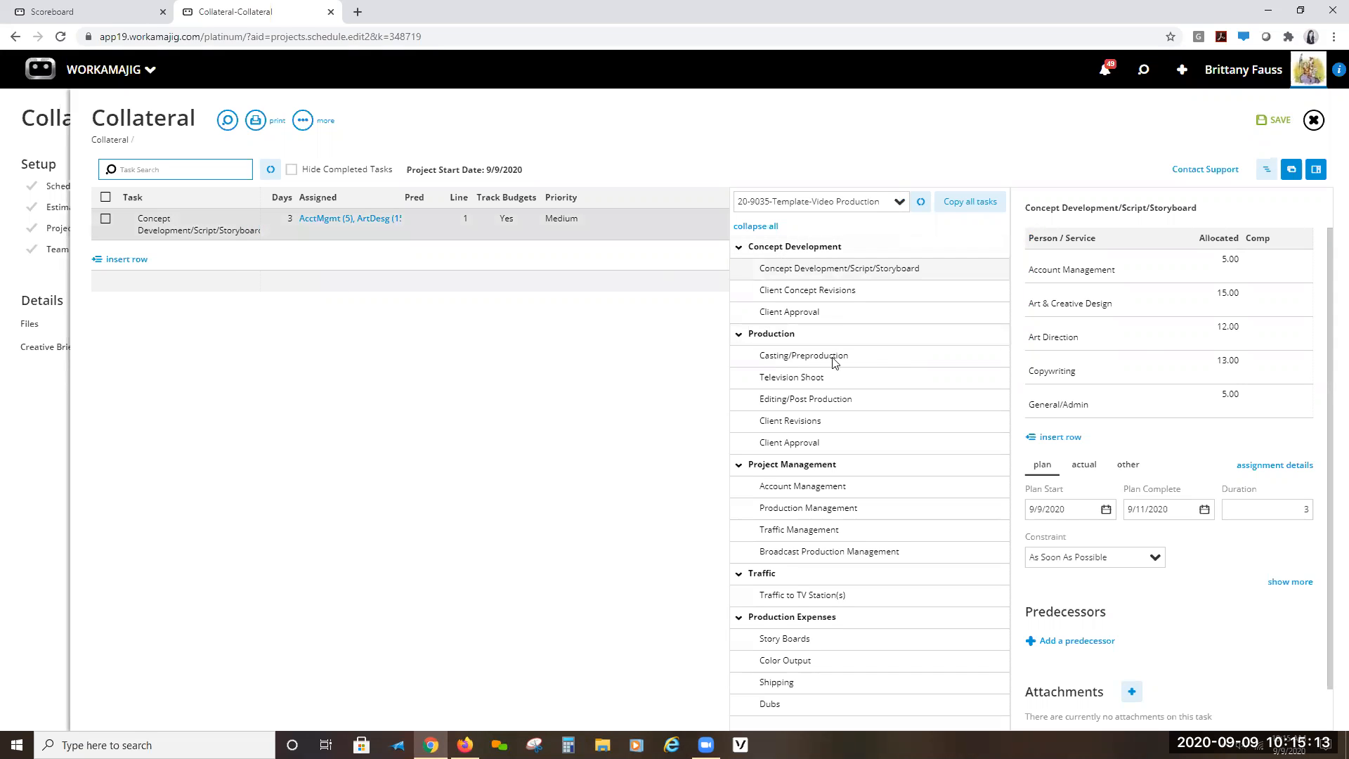
- Switch the source for template tasks to the project 20-9036 test import no show
left_click(898, 201)
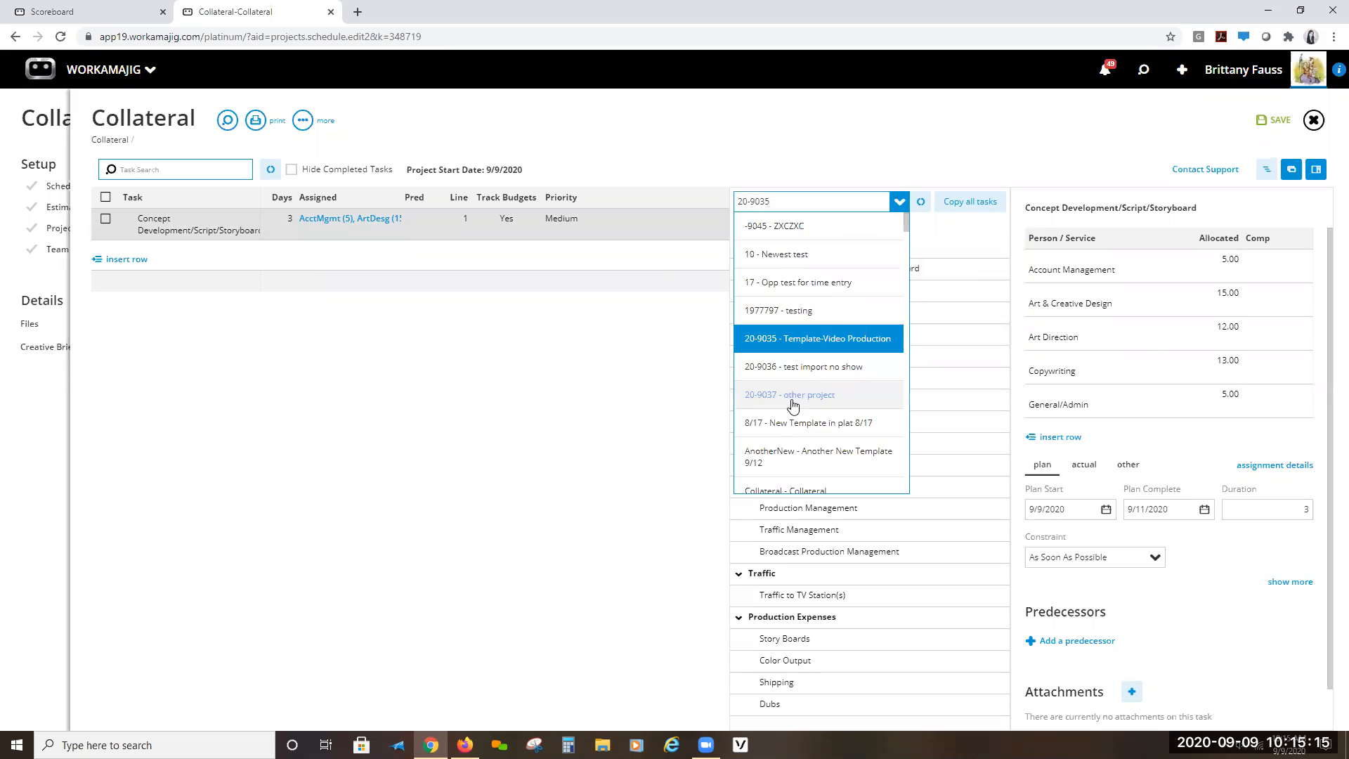
left_click(810, 368)
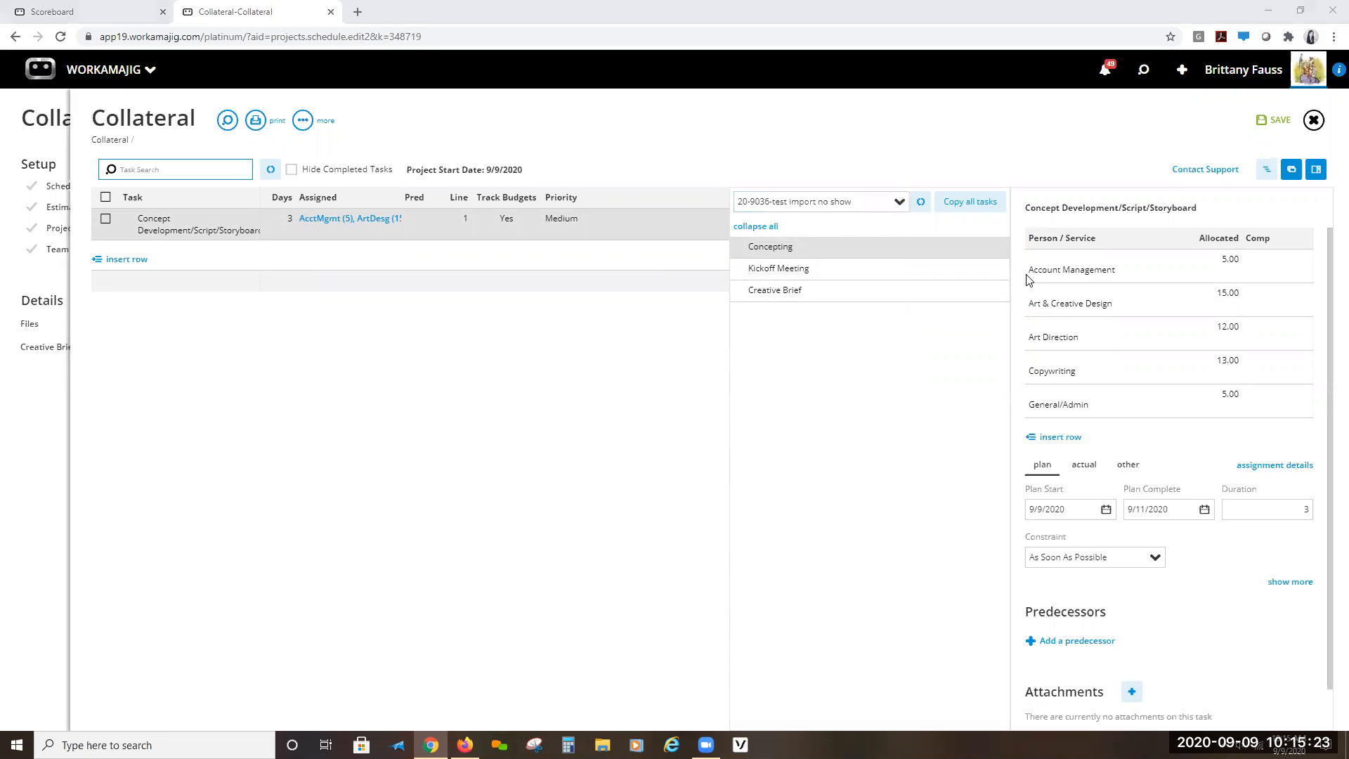
left_click(1022, 139)
left_click(464, 357)
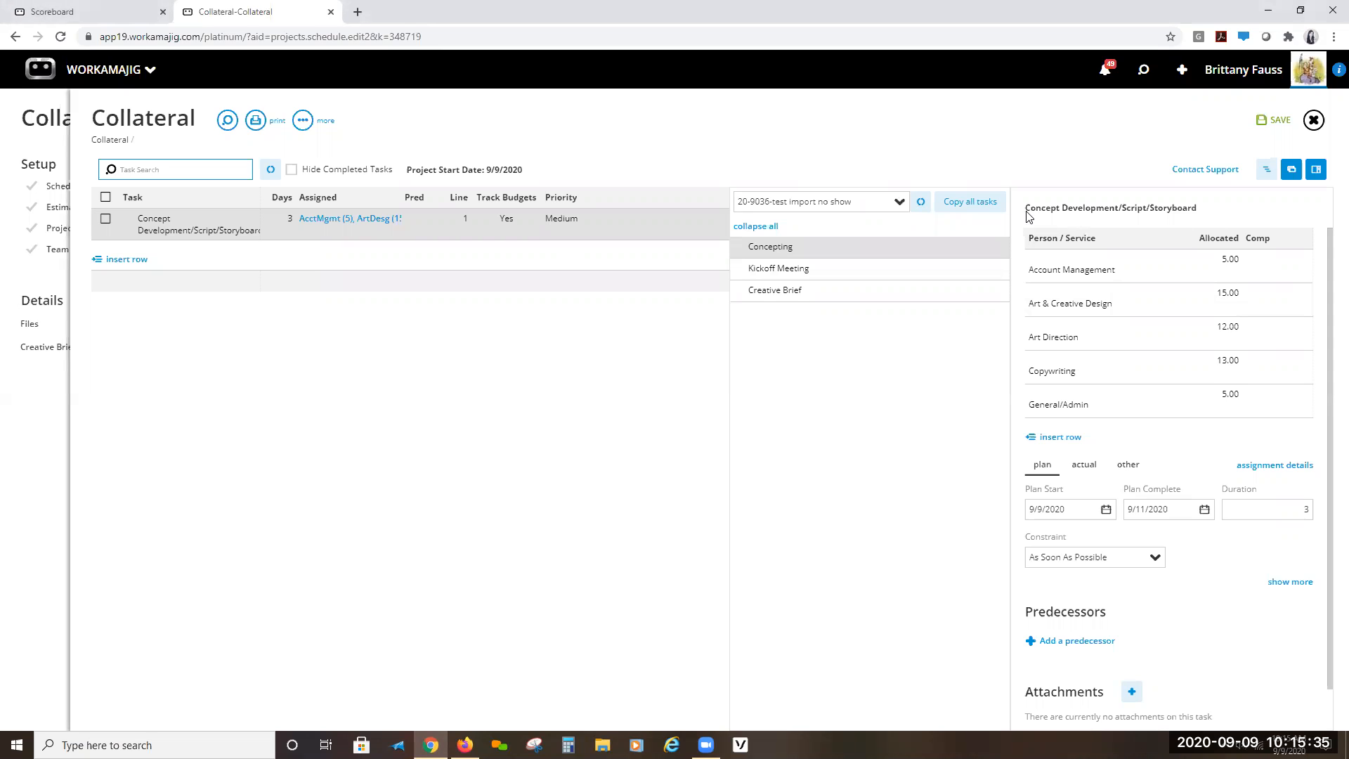
- Hide the template task list and delete the copied Concept Development/Script/Storyboard task from the schedule
left_click(1291, 170)
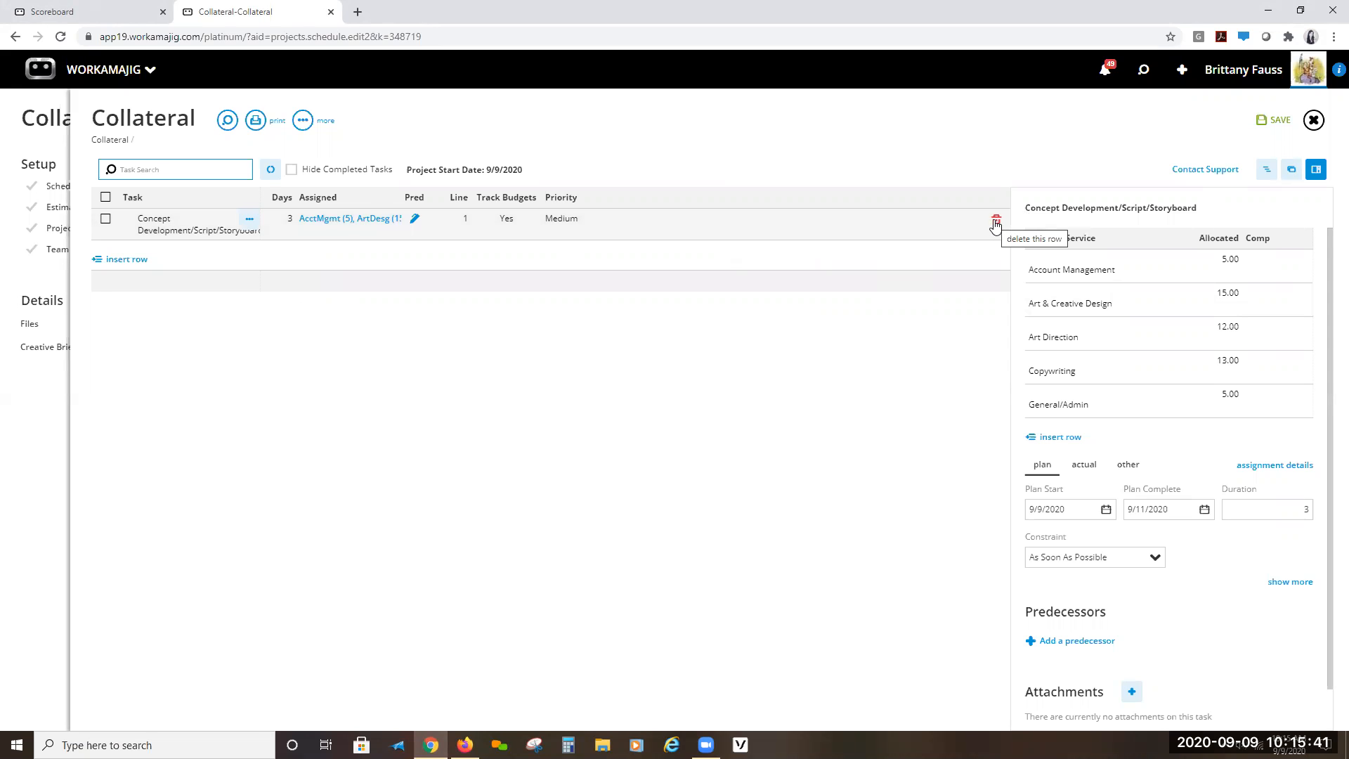
left_click(997, 224)
left_click(1248, 70)
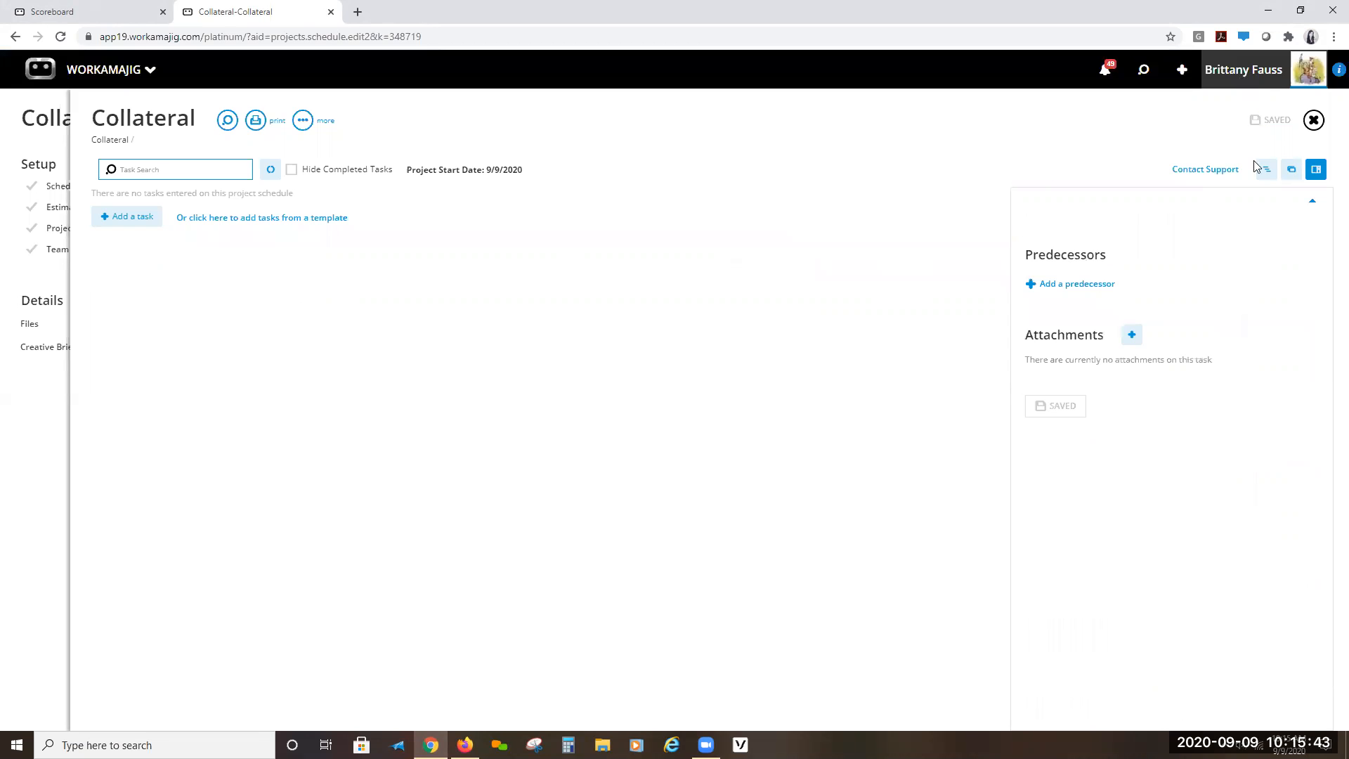
- Add a first task named Concept to the empty schedule
left_click(134, 217)
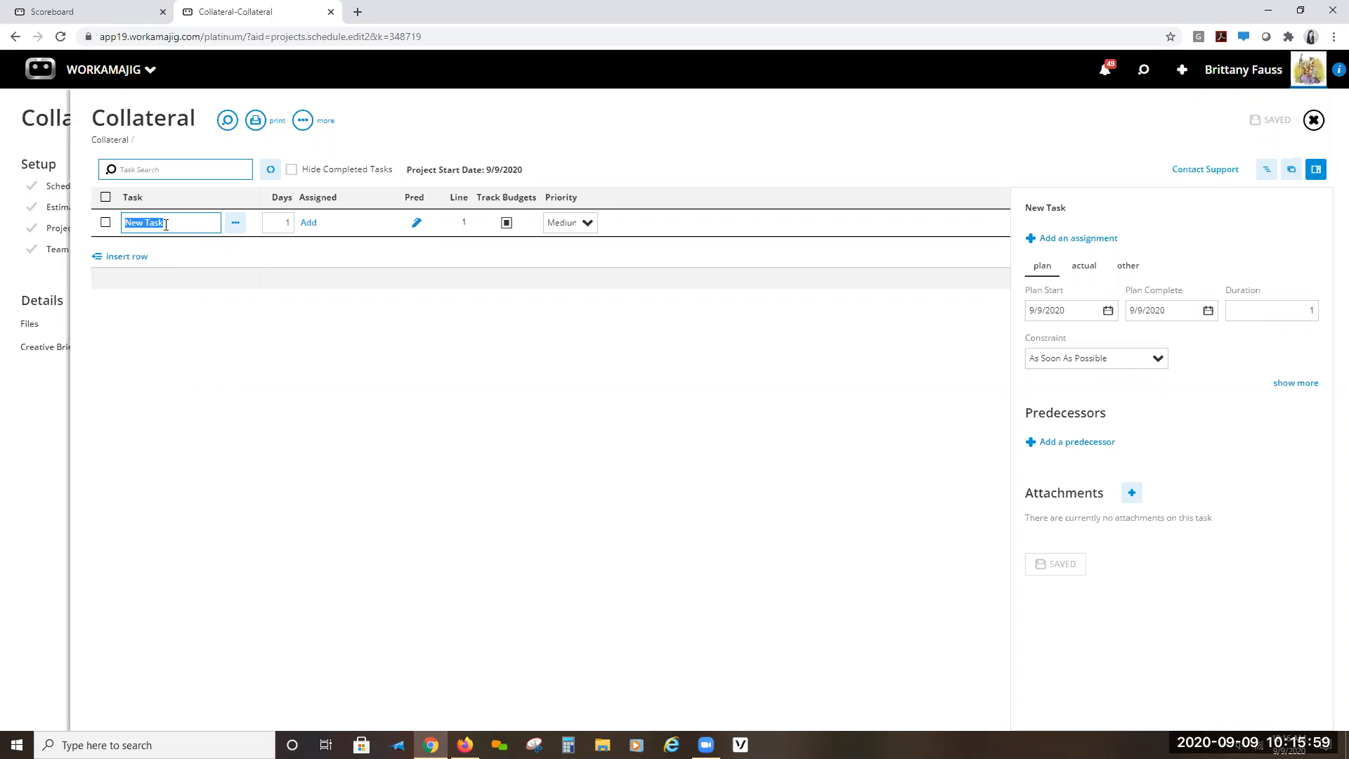
type("Concept")
left_click(209, 308)
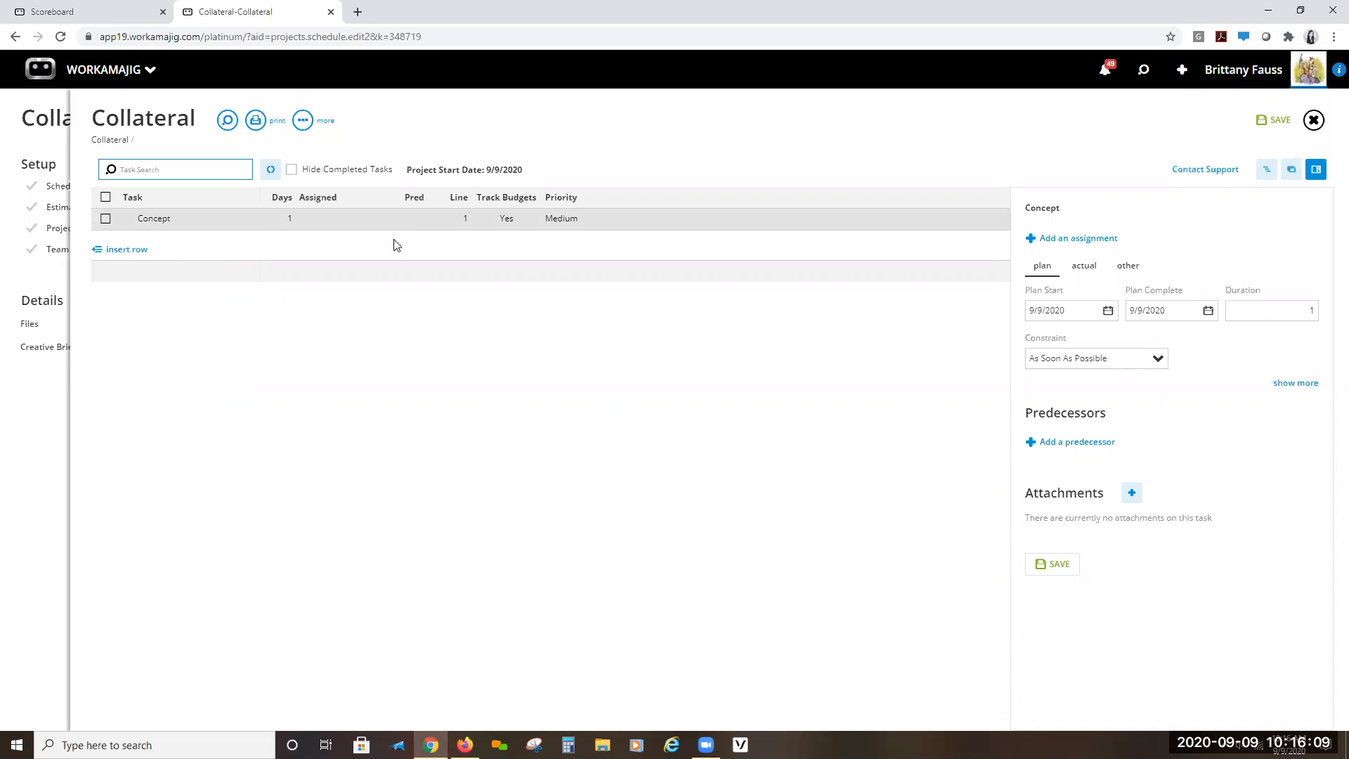
- Add a task named Kickoff Meeting below Concept and indent it so that it sits under Concept
left_click(135, 251)
type("Cl")
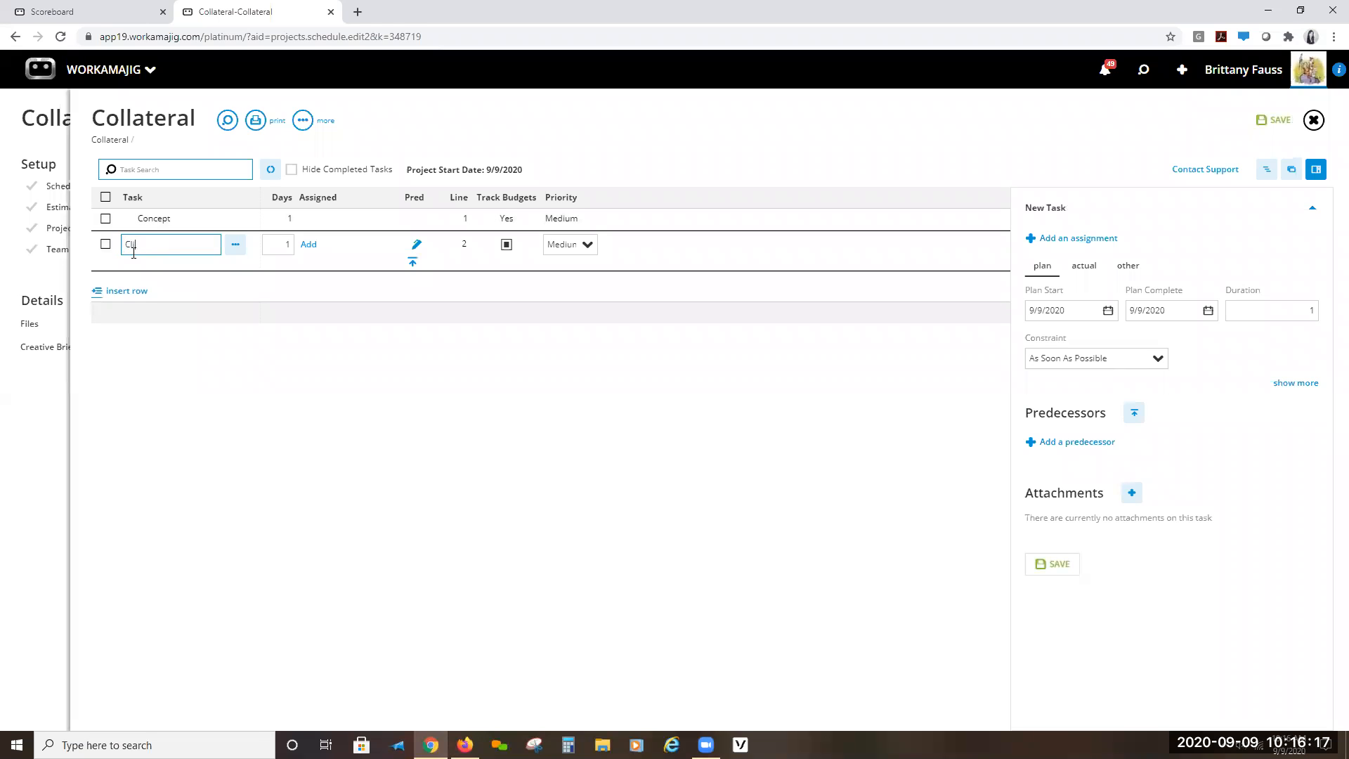
type("ckoff Meeting")
left_click(163, 339)
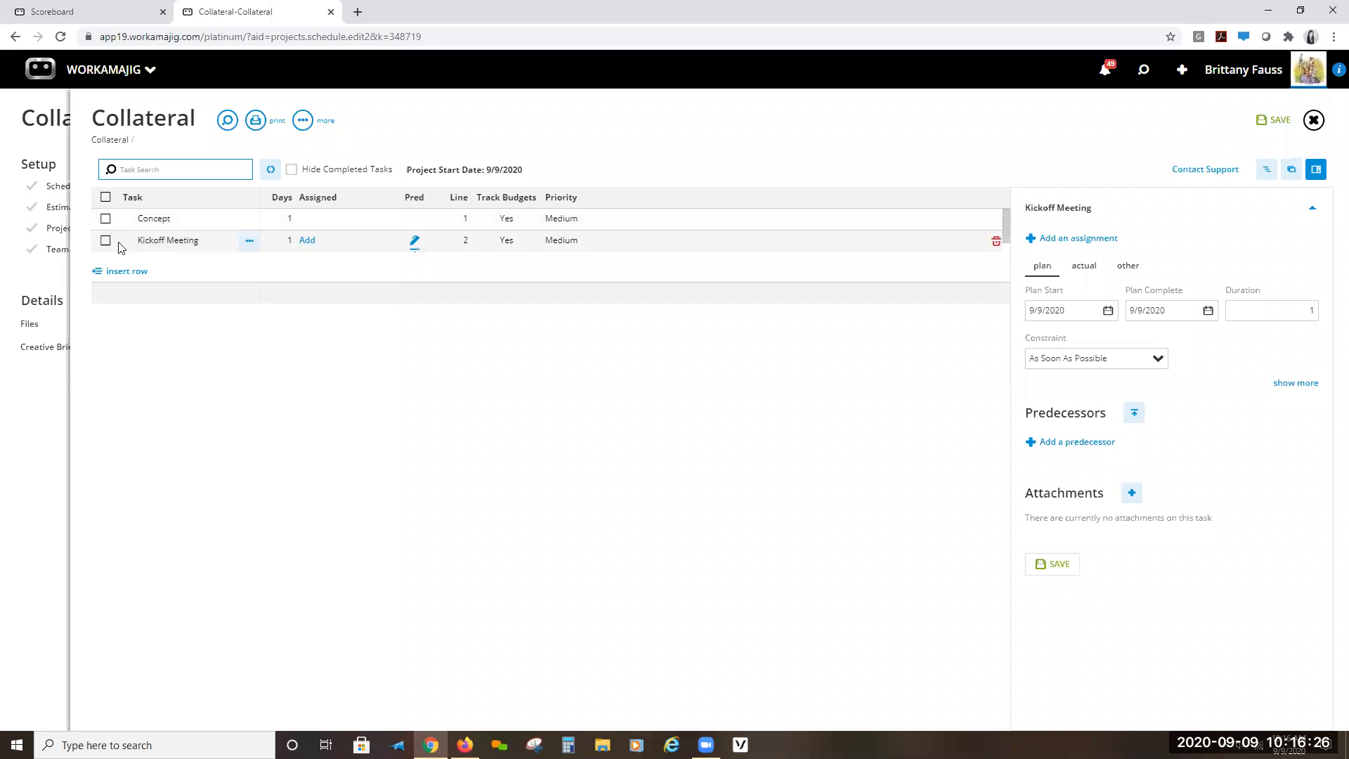
left_click(248, 242)
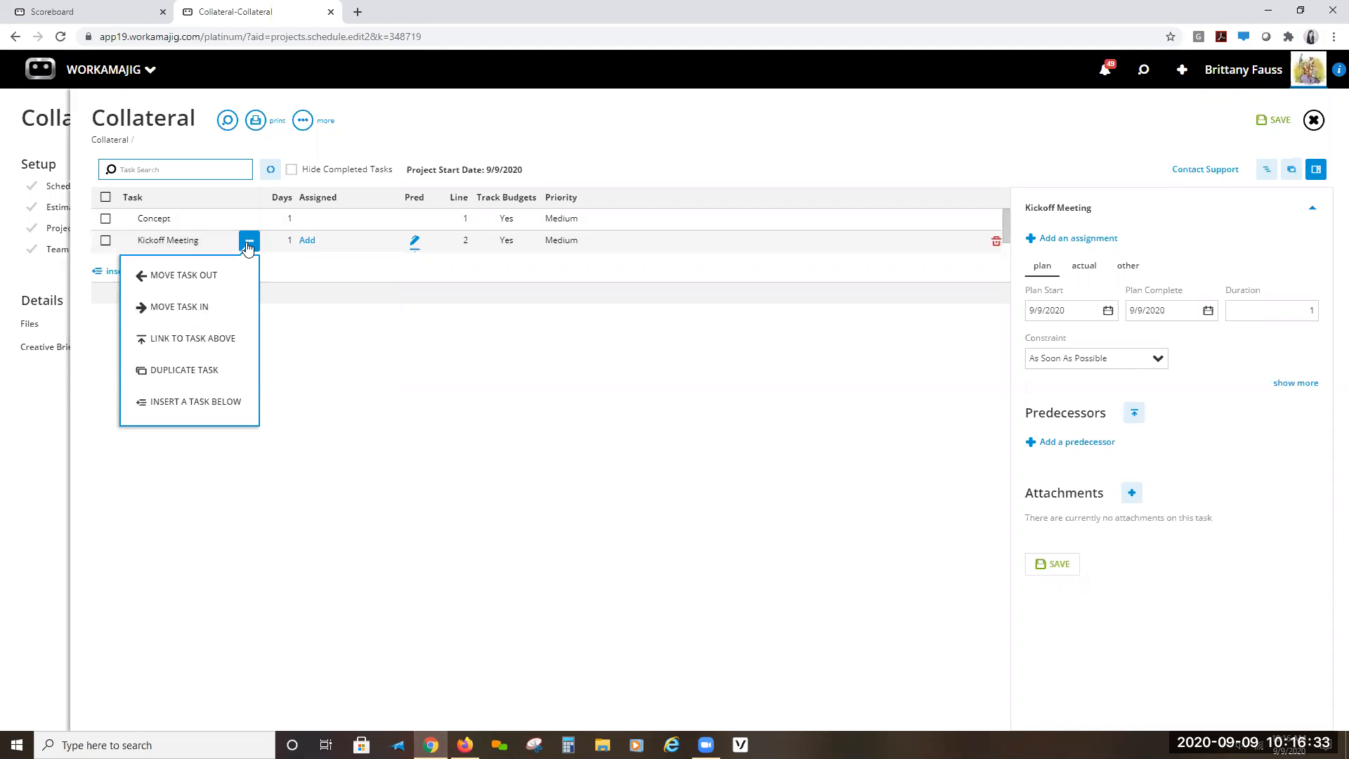
left_click(202, 307)
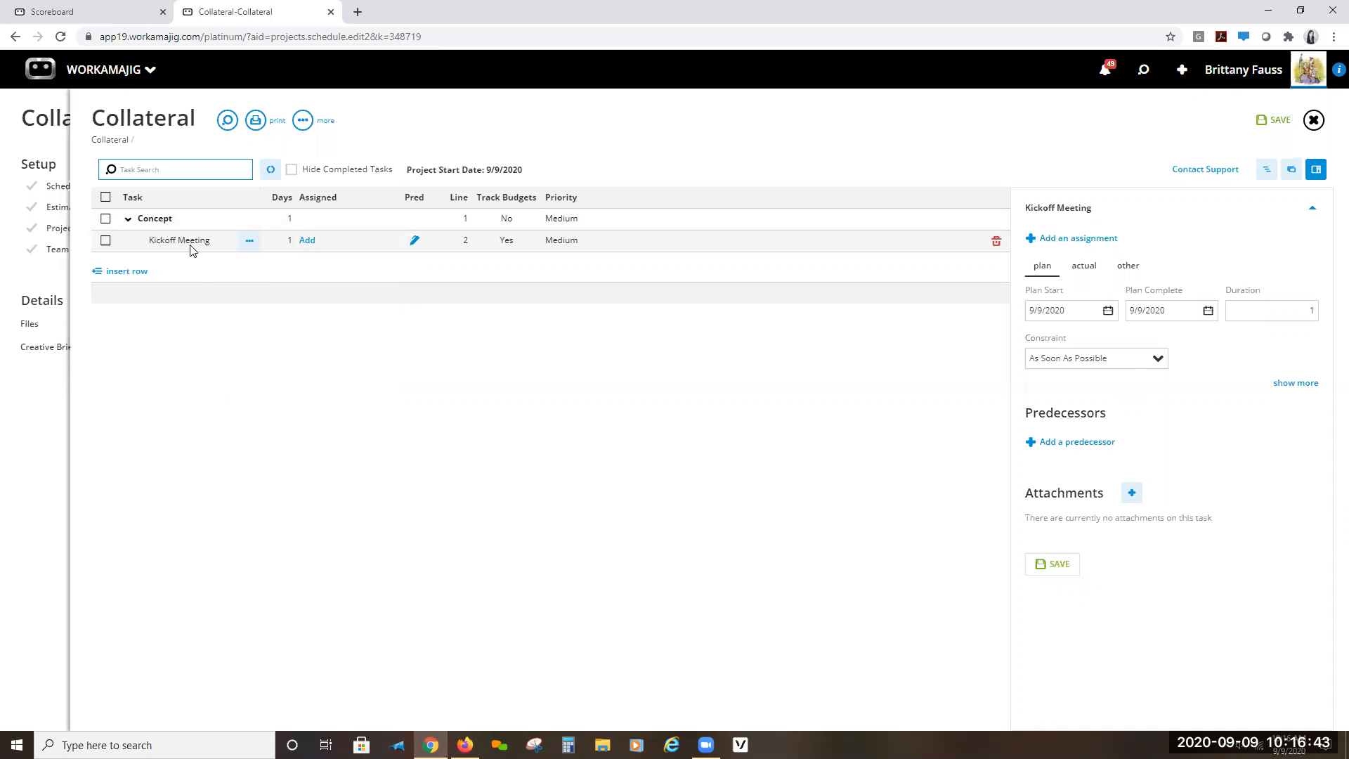
- Assign the Account Management service to the Kickoff Meeting task
left_click(309, 242)
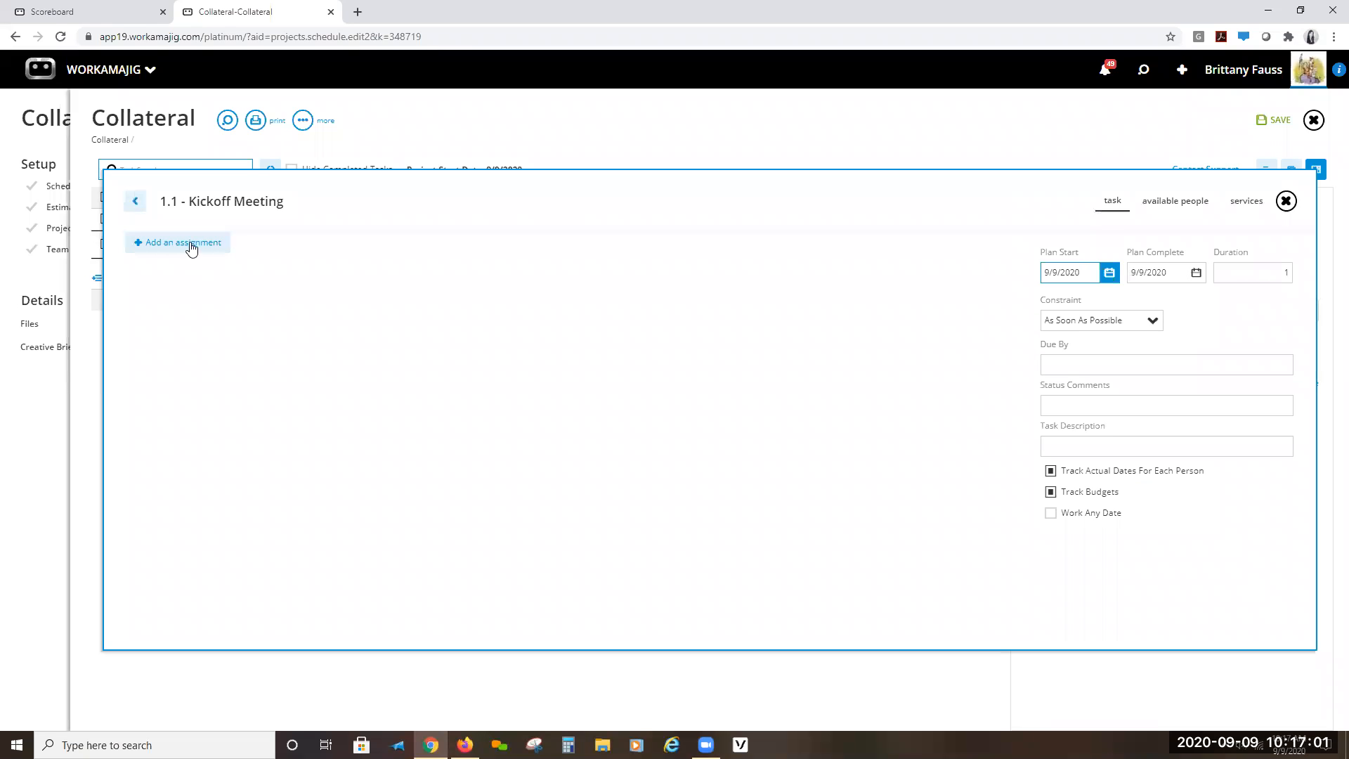
left_click(187, 245)
left_click(167, 289)
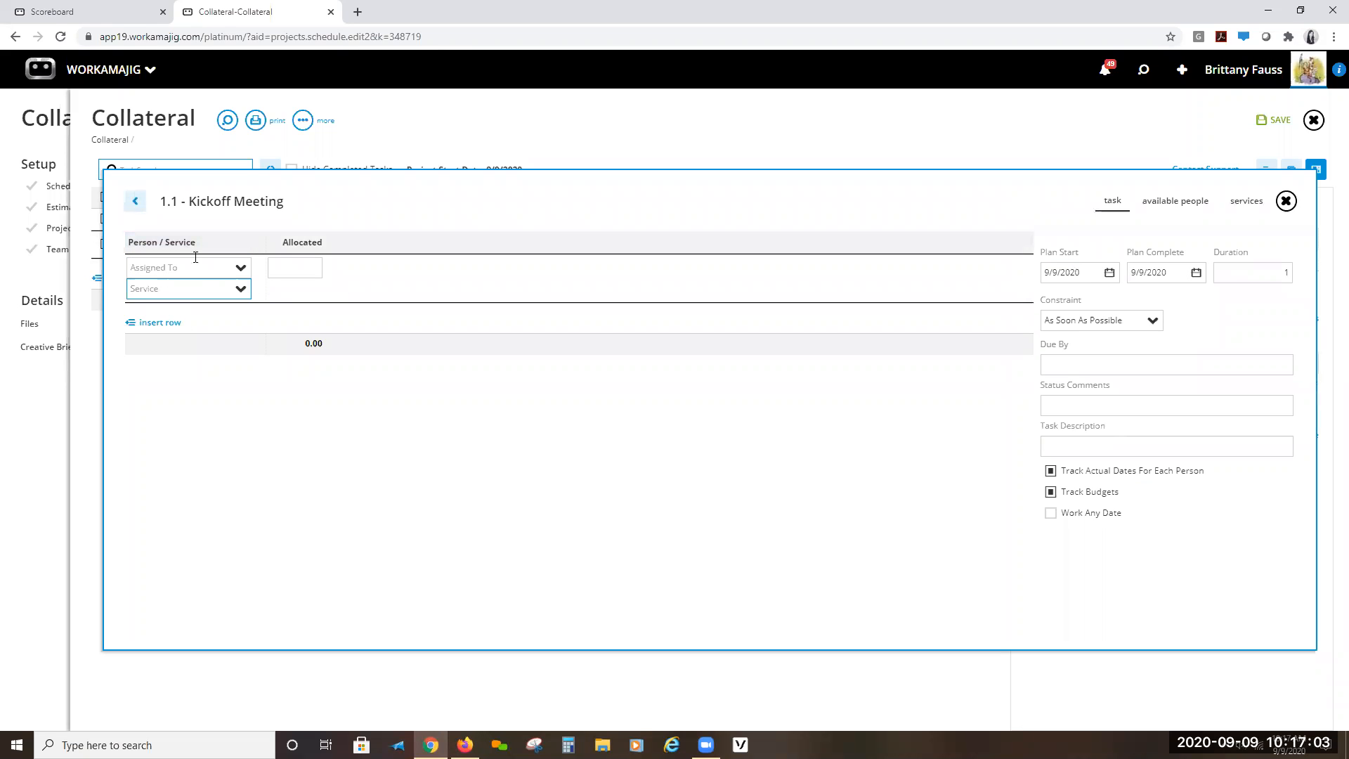
type("acc")
left_click(173, 311)
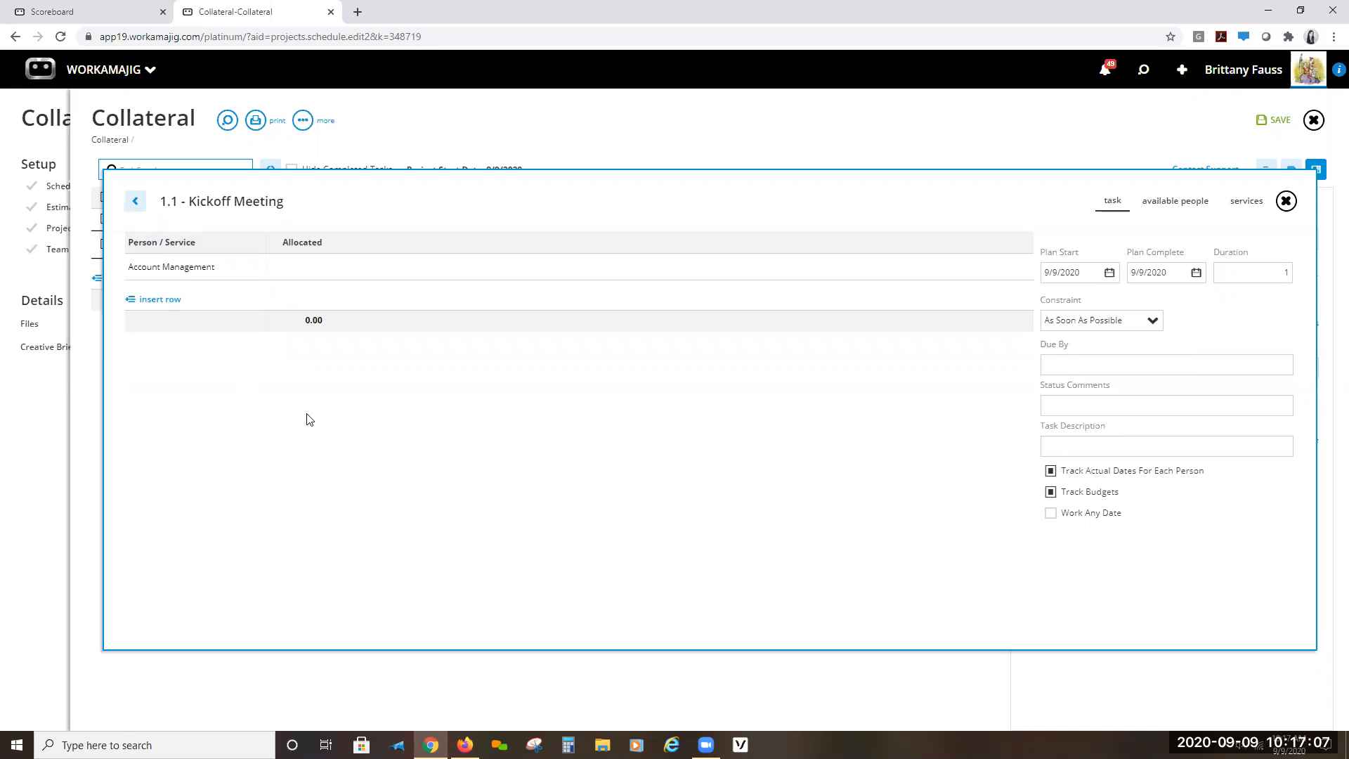
- Add the Art Direction service to the Kickoff Meeting task's assignments
left_click(163, 299)
left_click(169, 322)
type("art")
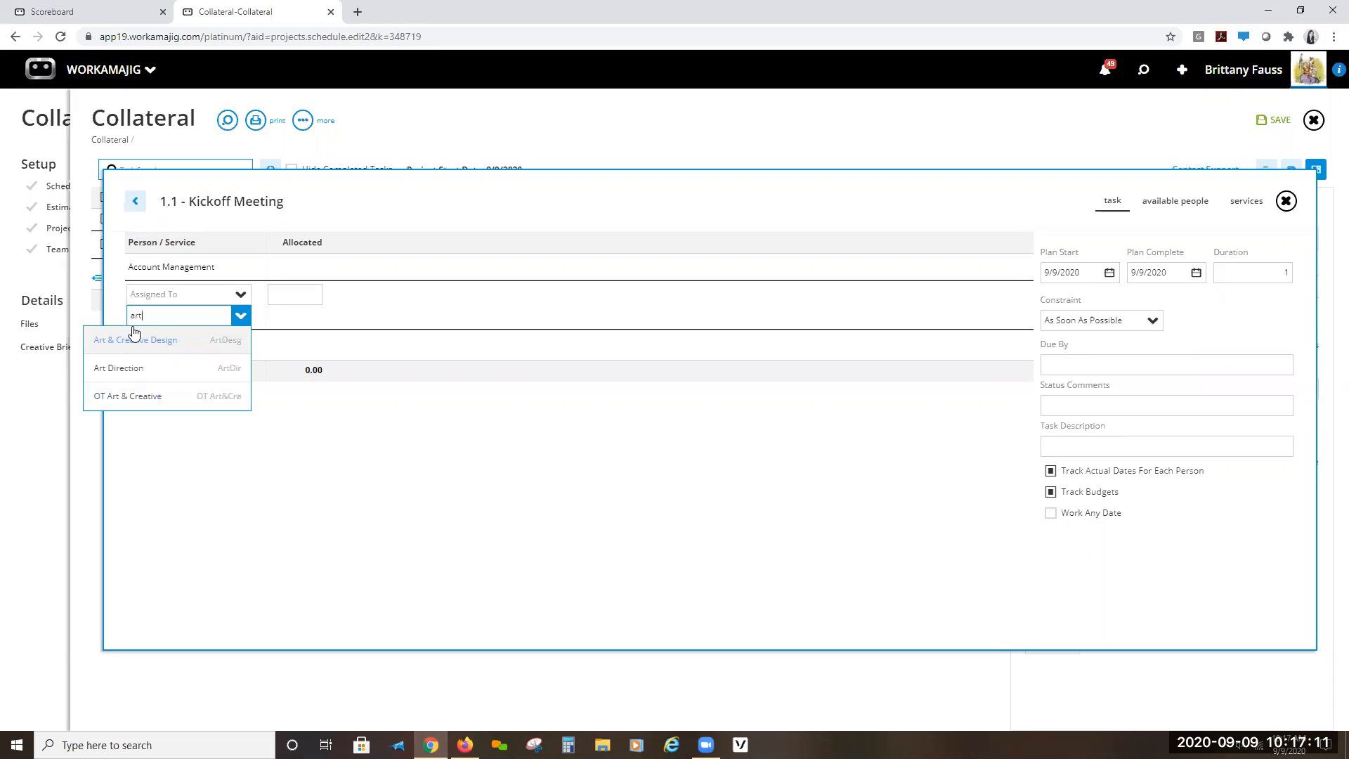
left_click(118, 368)
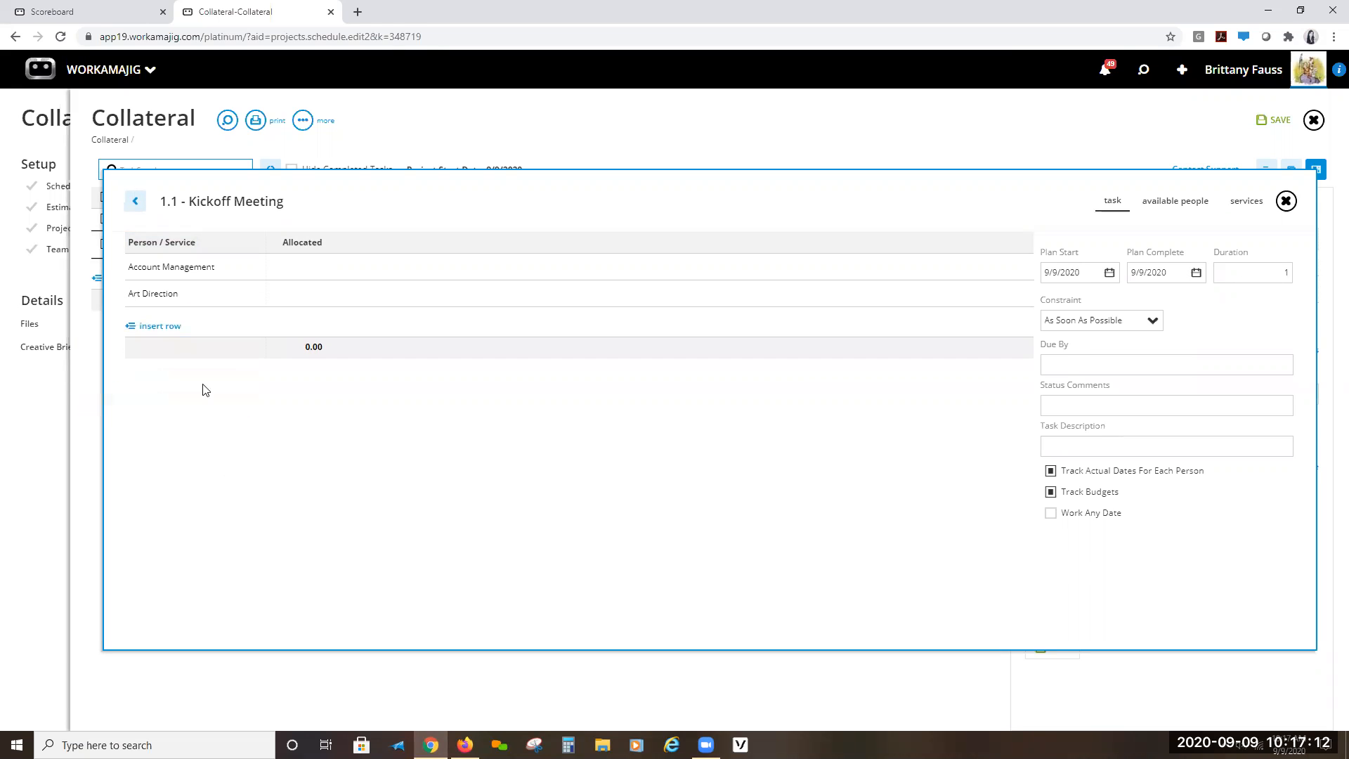
- Add the General/Admin and Project Coordinator services to the Kickoff Meeting task's assignments
left_click(167, 328)
left_click(193, 344)
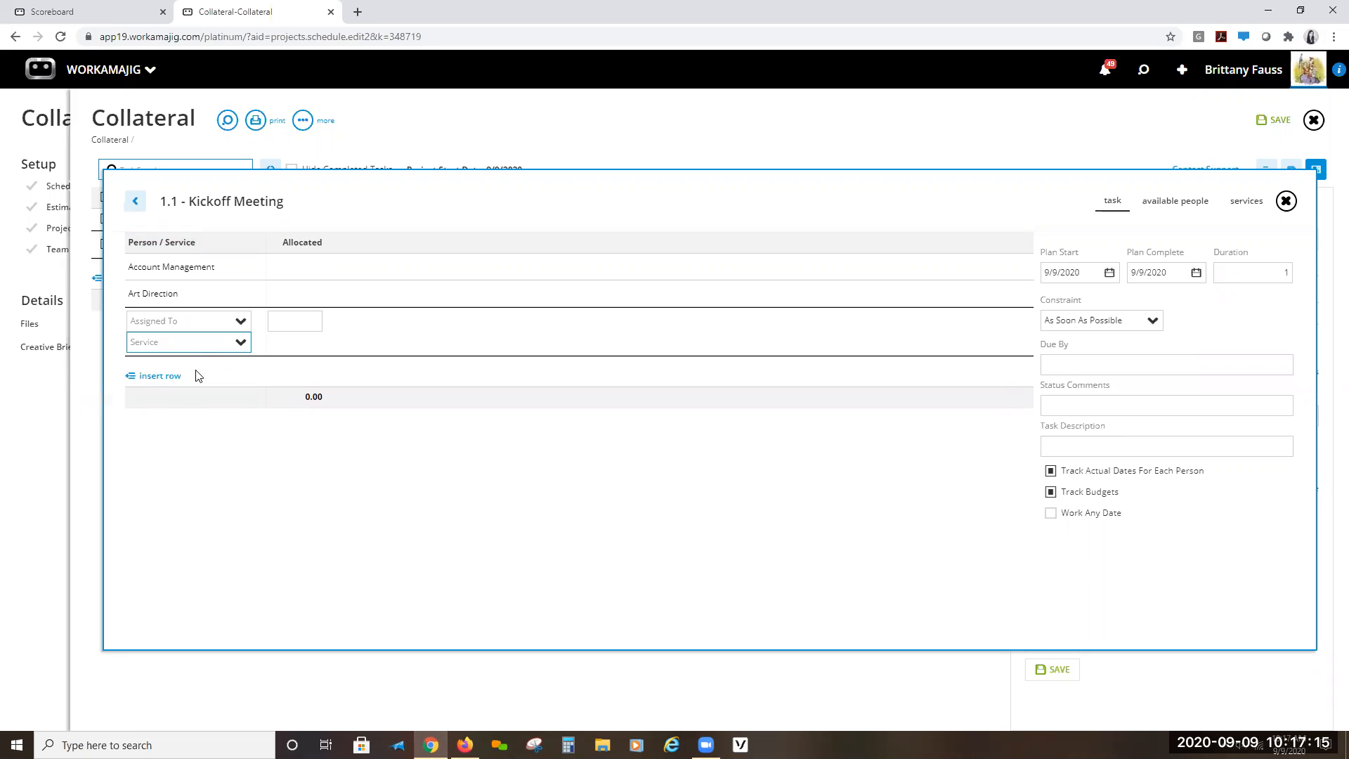
left_click(146, 395)
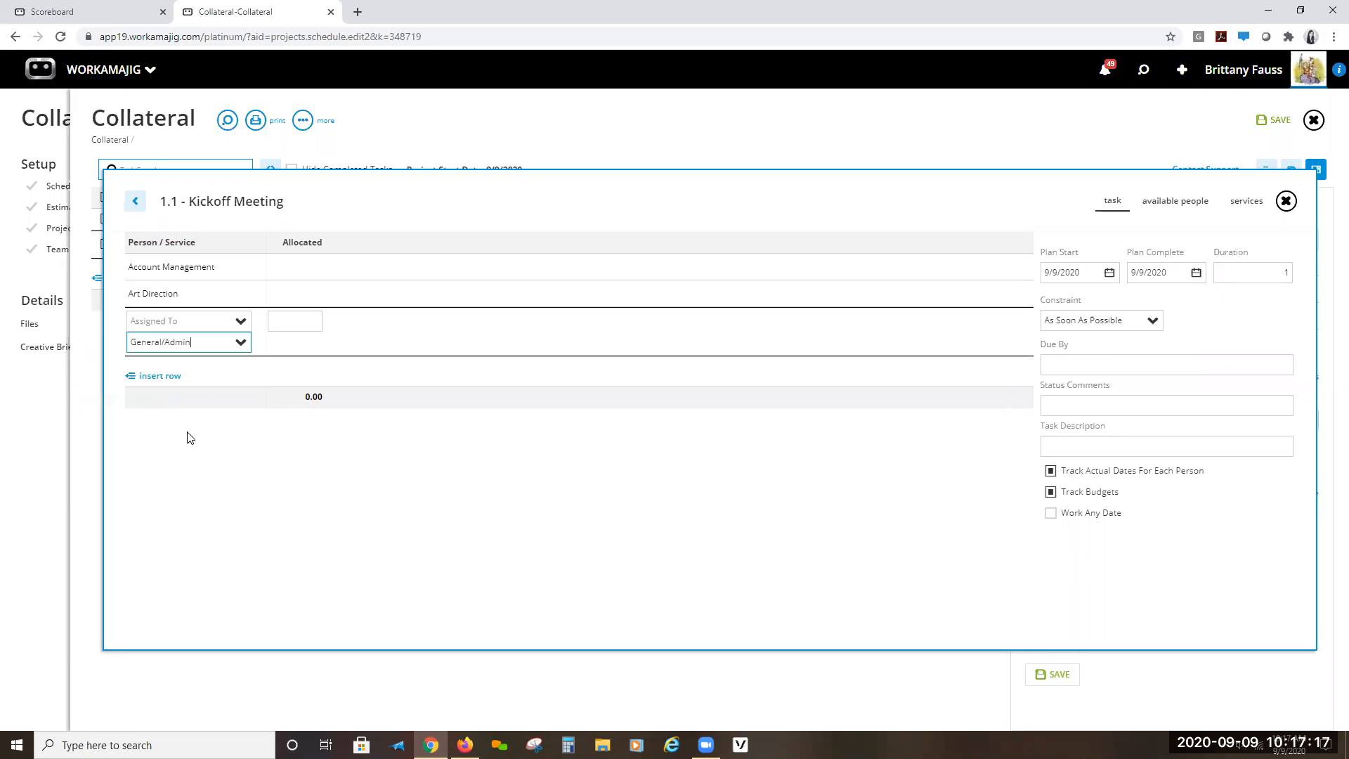
left_click(161, 351)
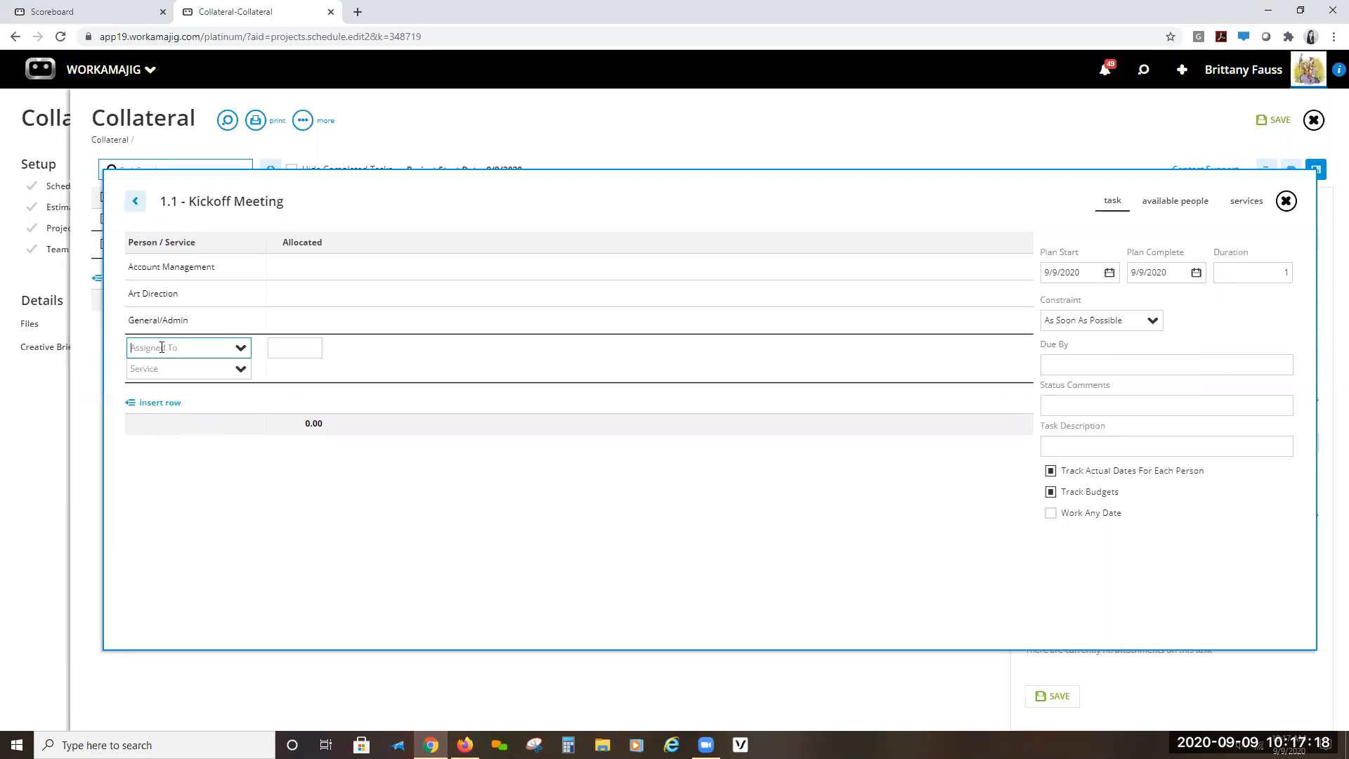
left_click(241, 370)
scroll(220, 433, "down", 4)
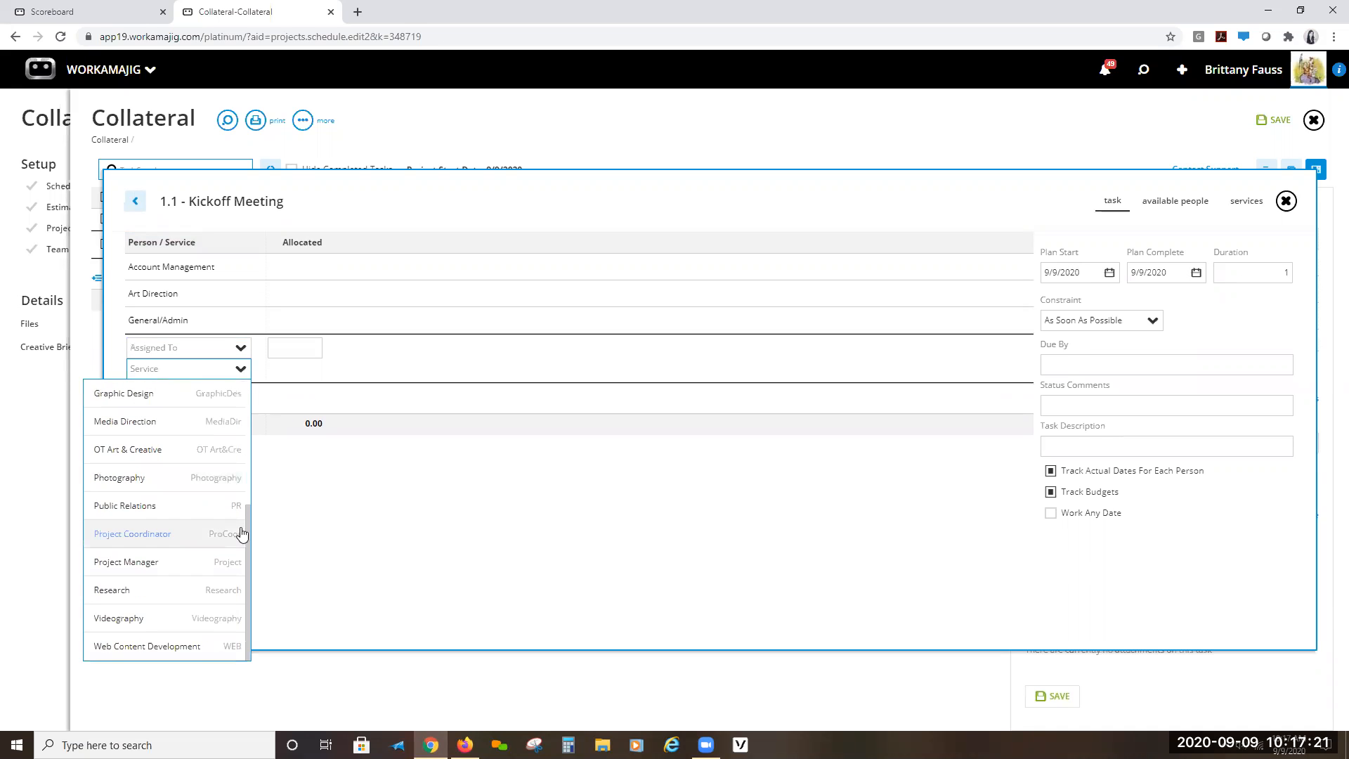
left_click(140, 534)
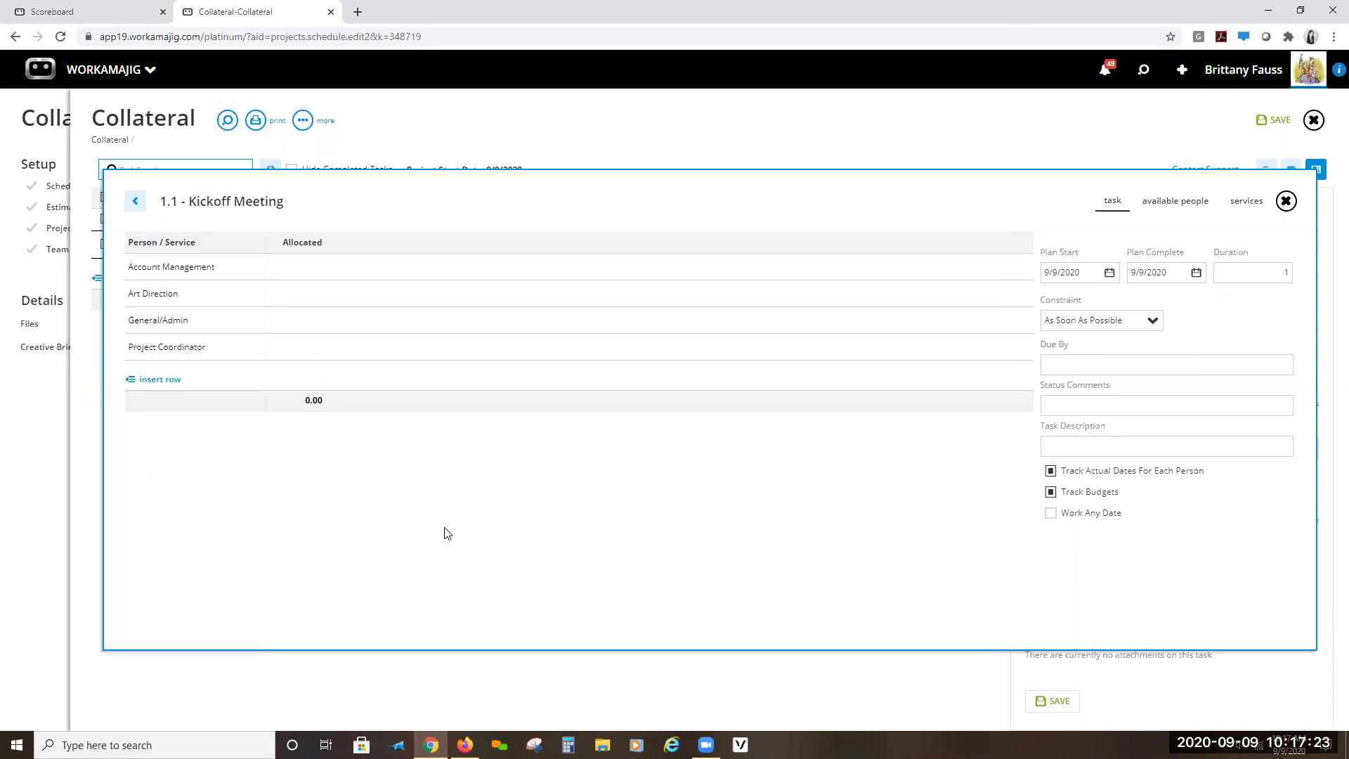
- Set the allocation of all four Kickoff Meeting services to 1 each, and widen the Assigned column in the schedule
left_click(296, 276)
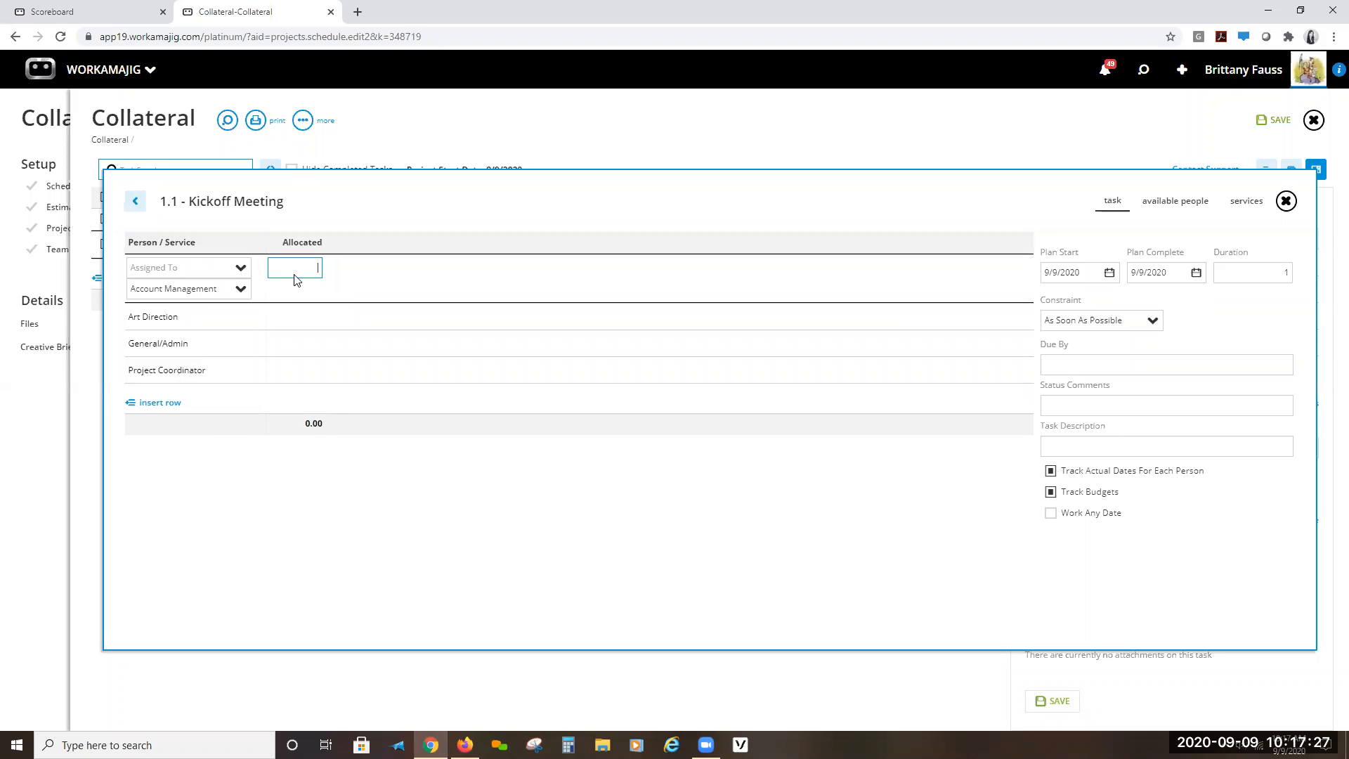
type("1")
left_click(314, 317)
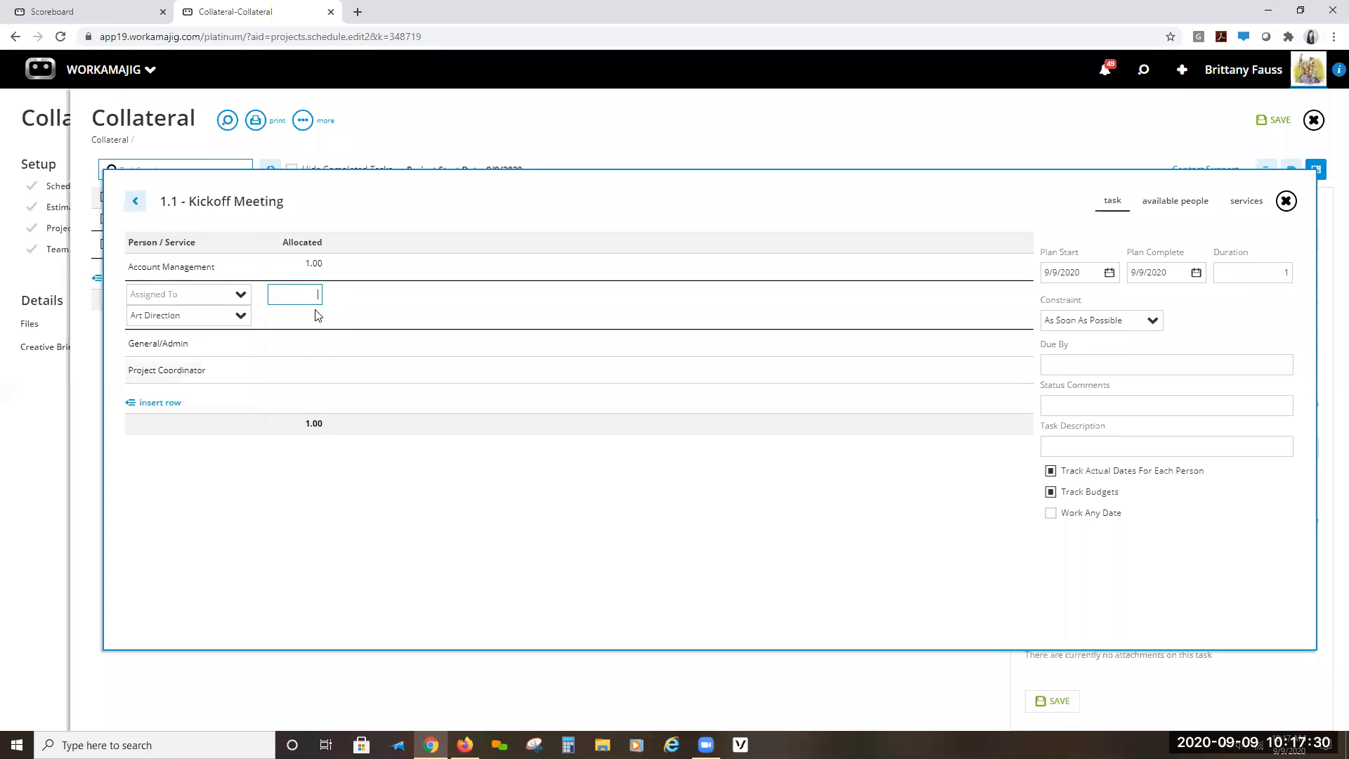
type("1")
left_click(307, 345)
type("1")
left_click(307, 374)
type("1")
left_click(313, 530)
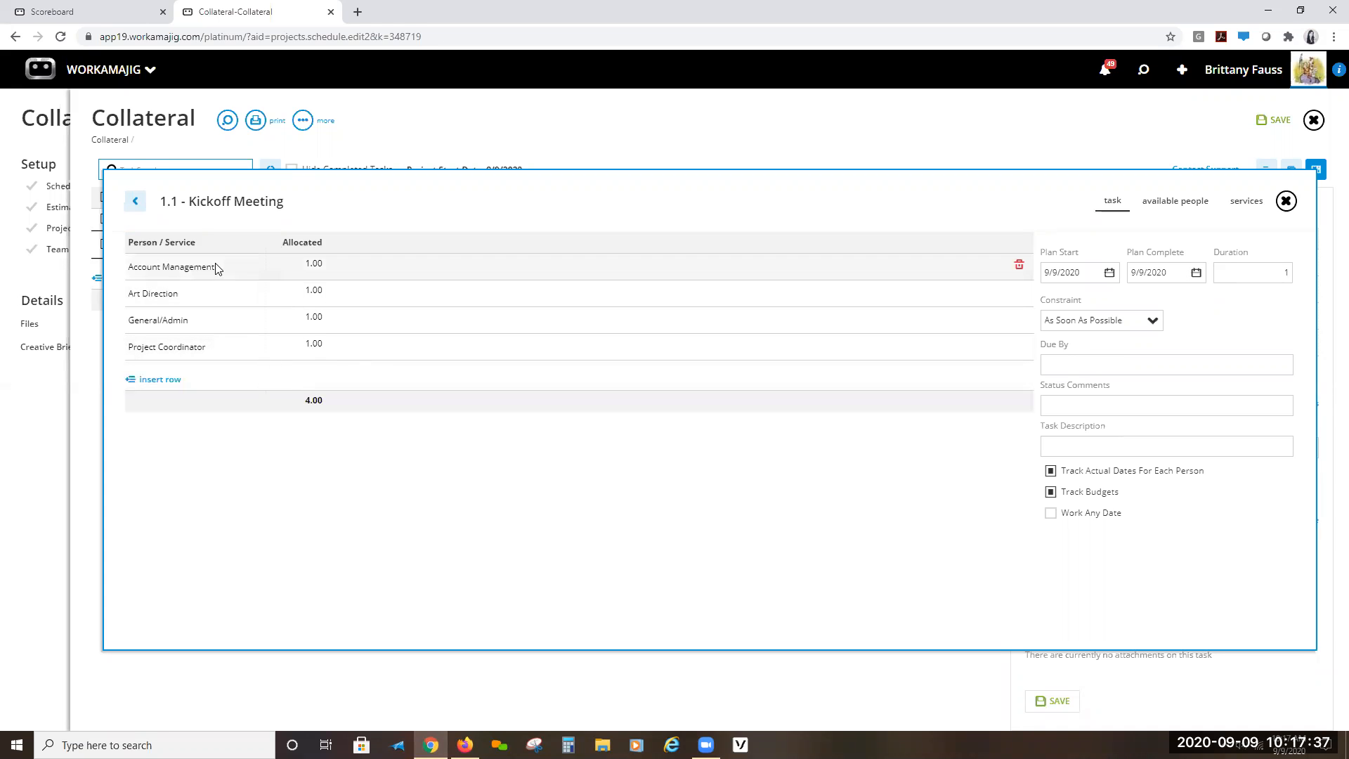
left_click(1286, 201)
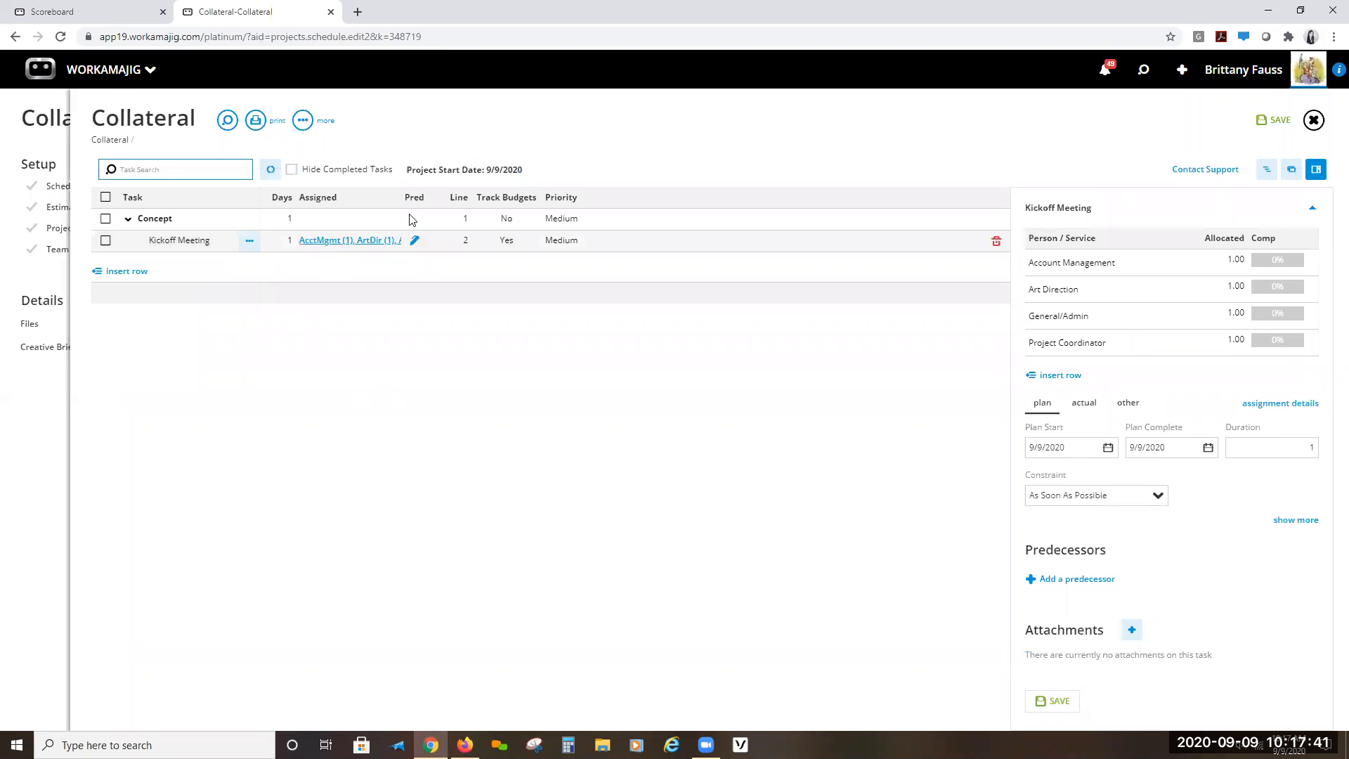
left_click_drag(402, 194, 541, 196)
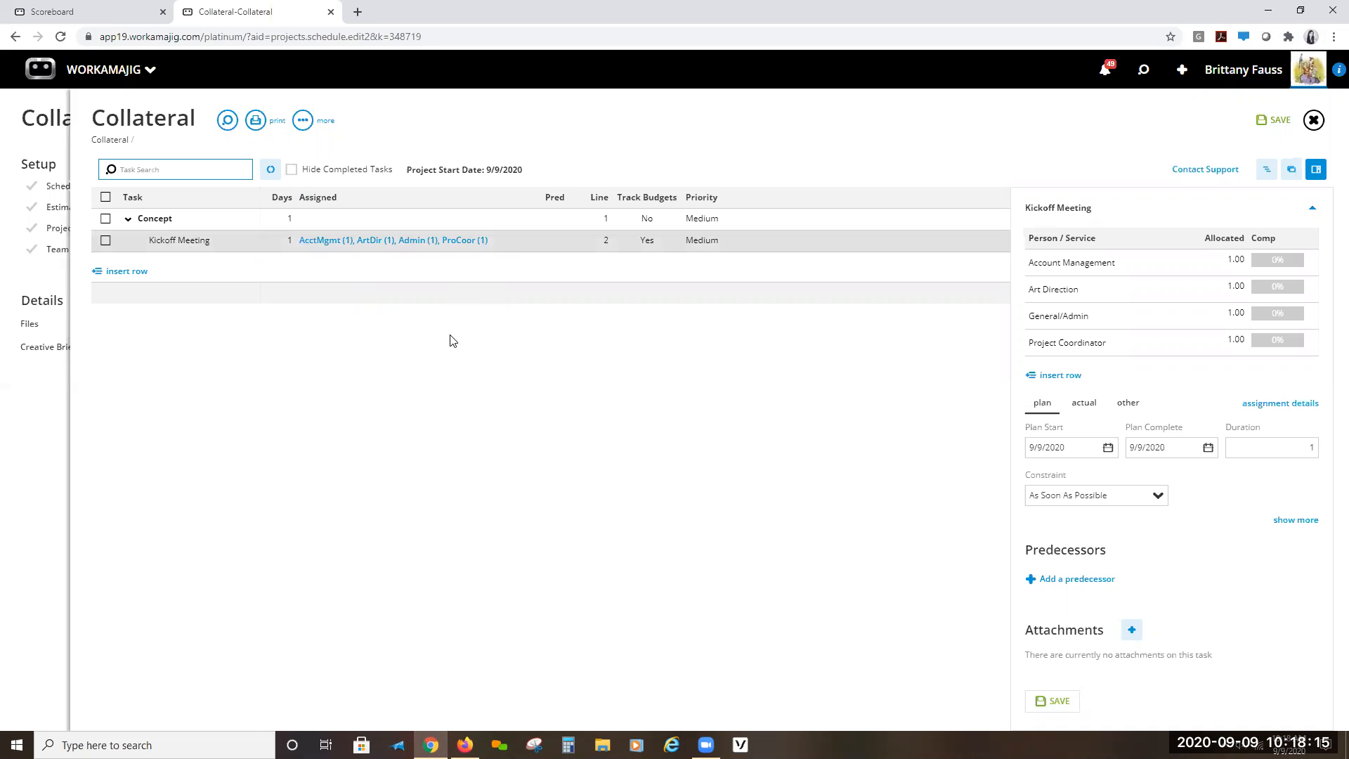
- Add a task named Research below Kickoff Meeting and set its duration to 3 days
left_click(145, 273)
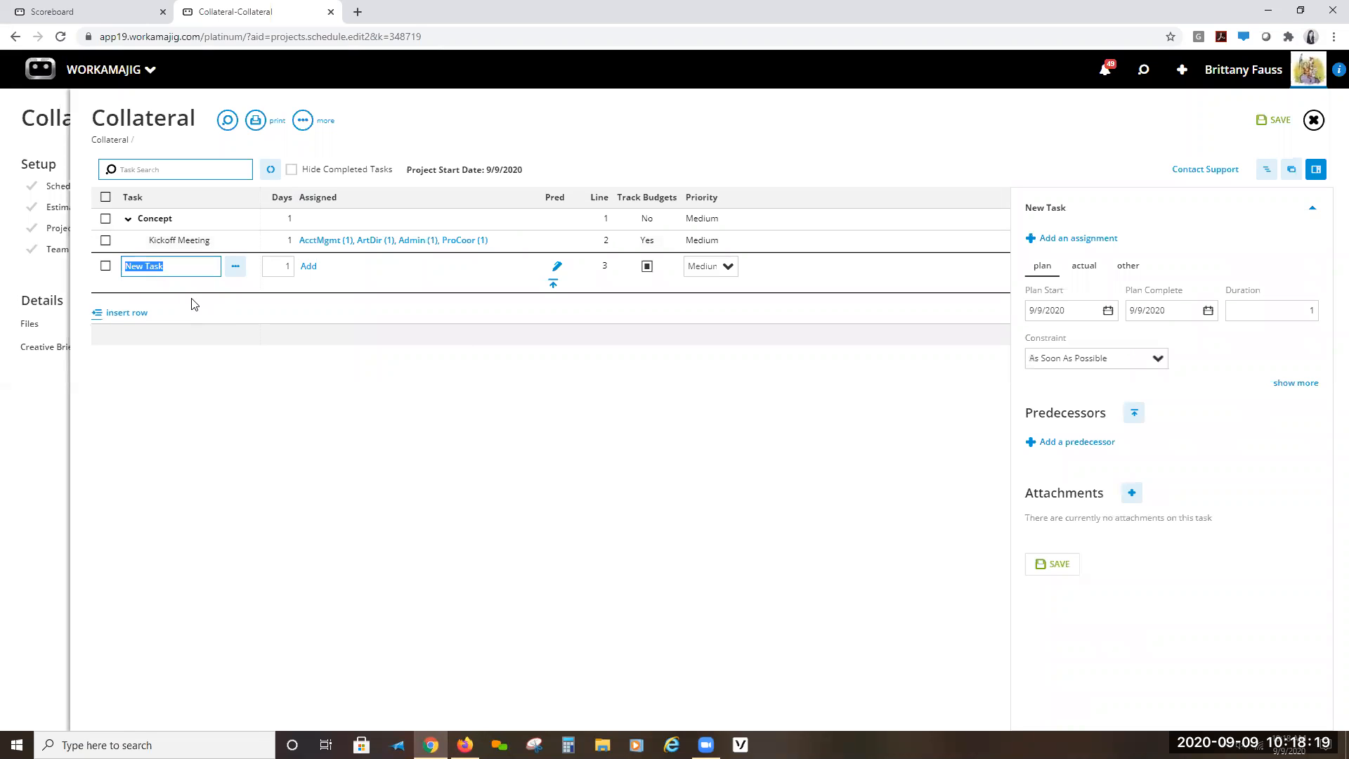
type("Research")
left_click(220, 420)
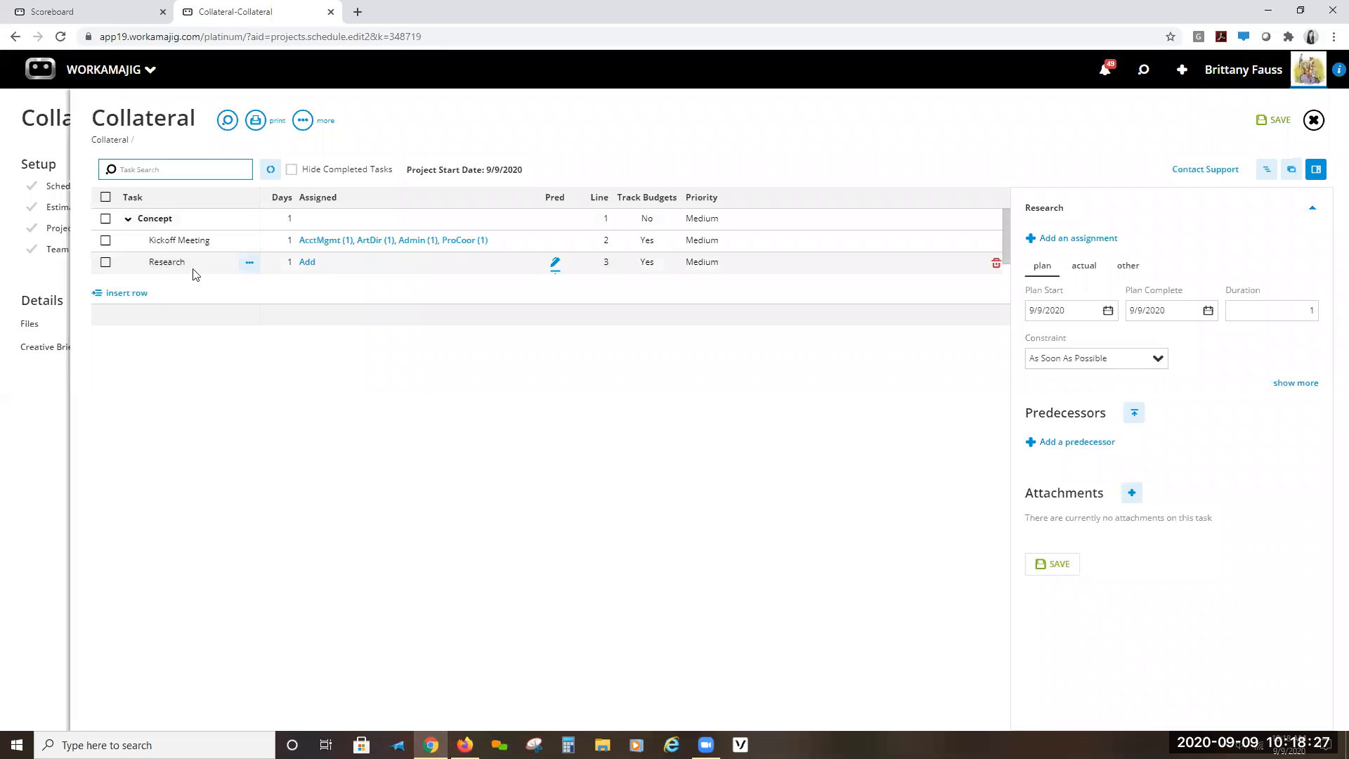
left_click(286, 262)
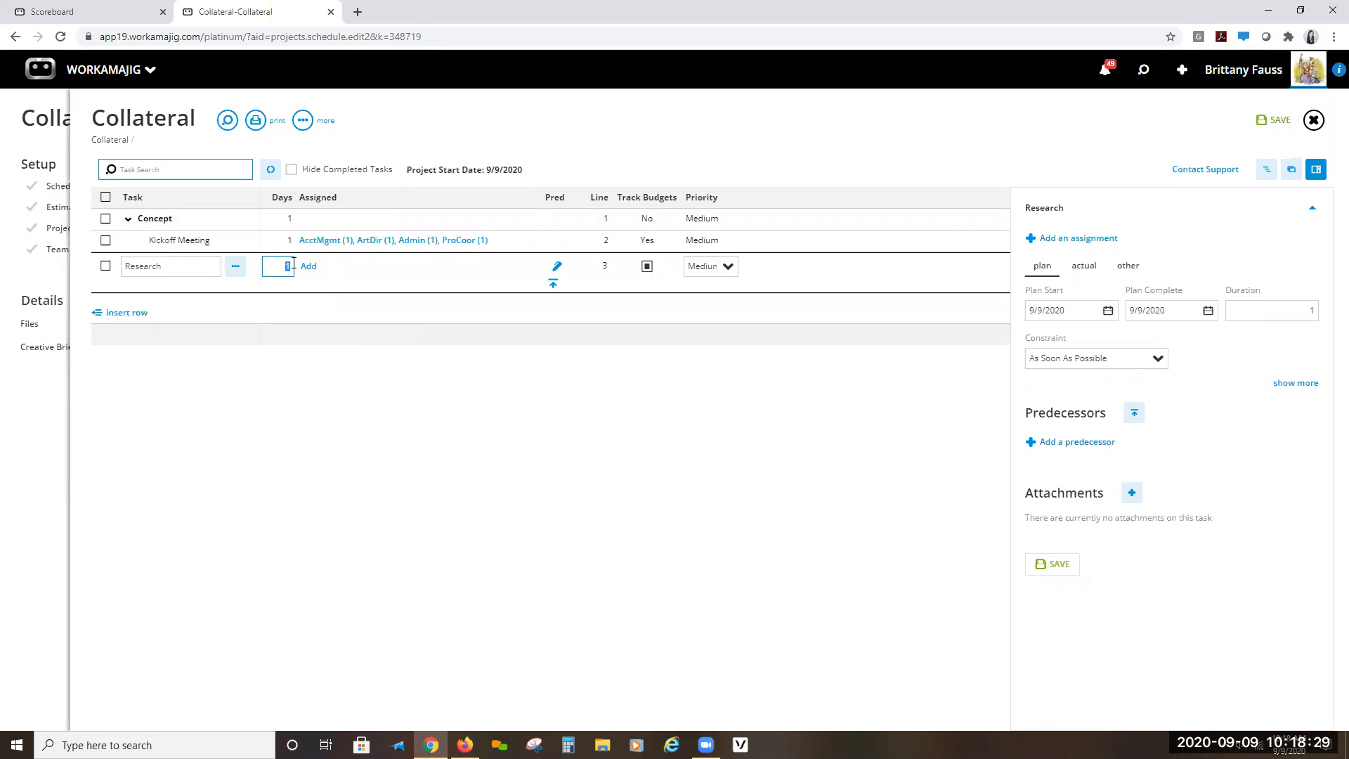
type("3")
left_click(411, 424)
- Assign the Research service to the Research task with an allocation of 12
left_click(313, 265)
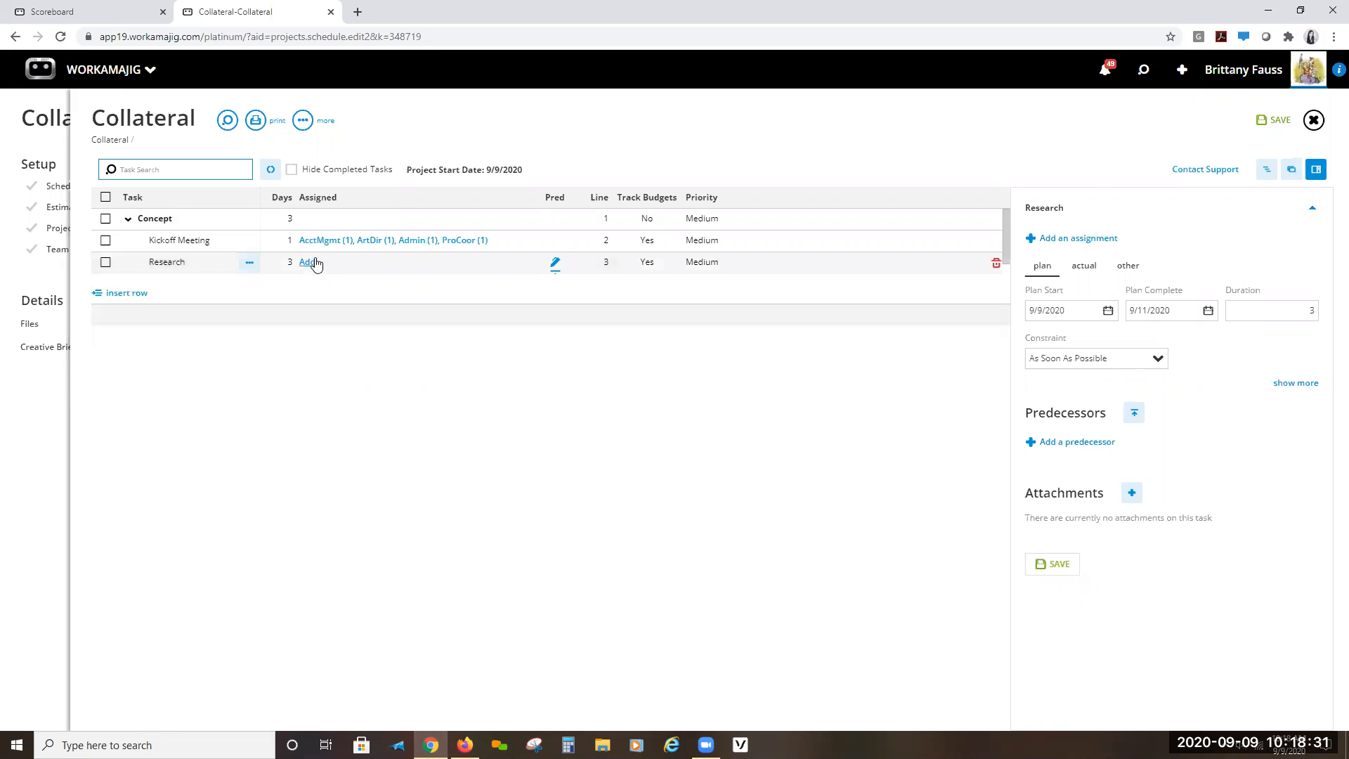
left_click(309, 265)
left_click(181, 243)
left_click(239, 291)
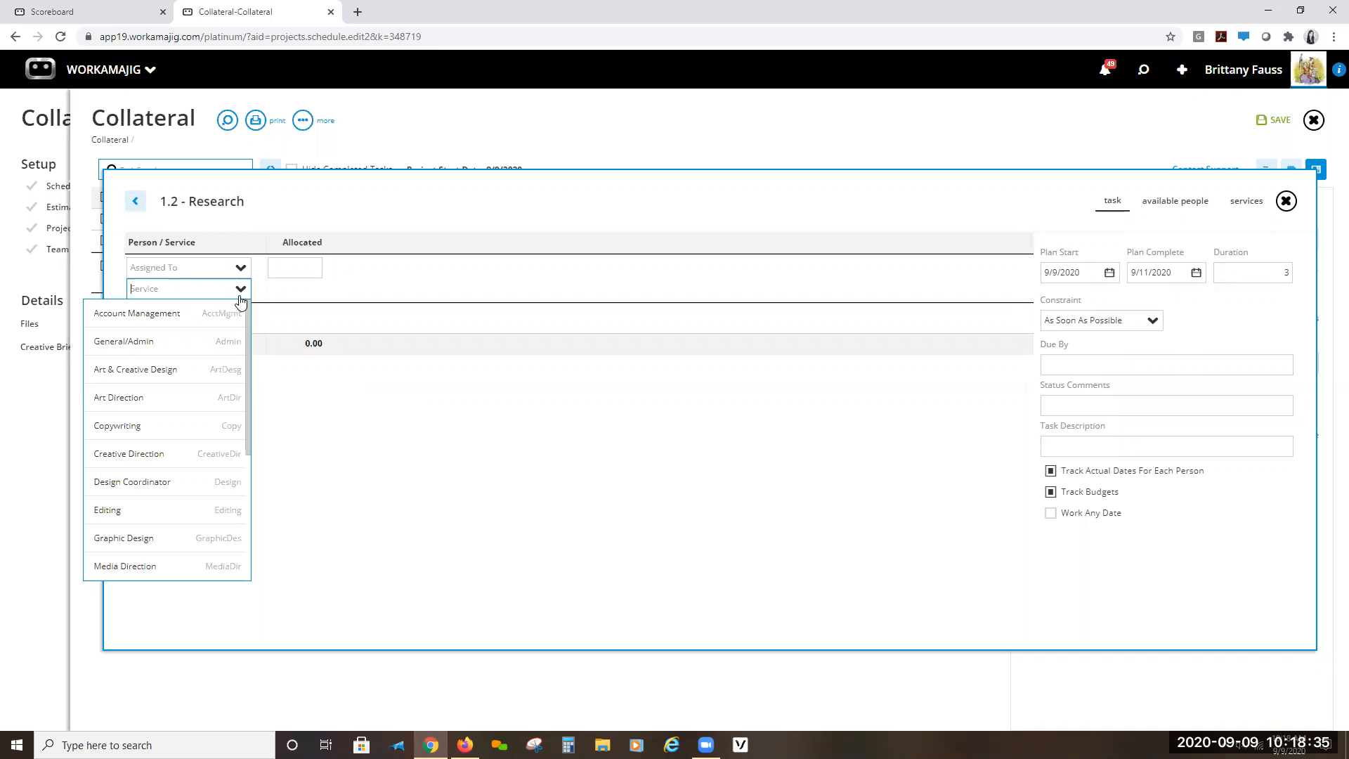
scroll(204, 355, "down", 3)
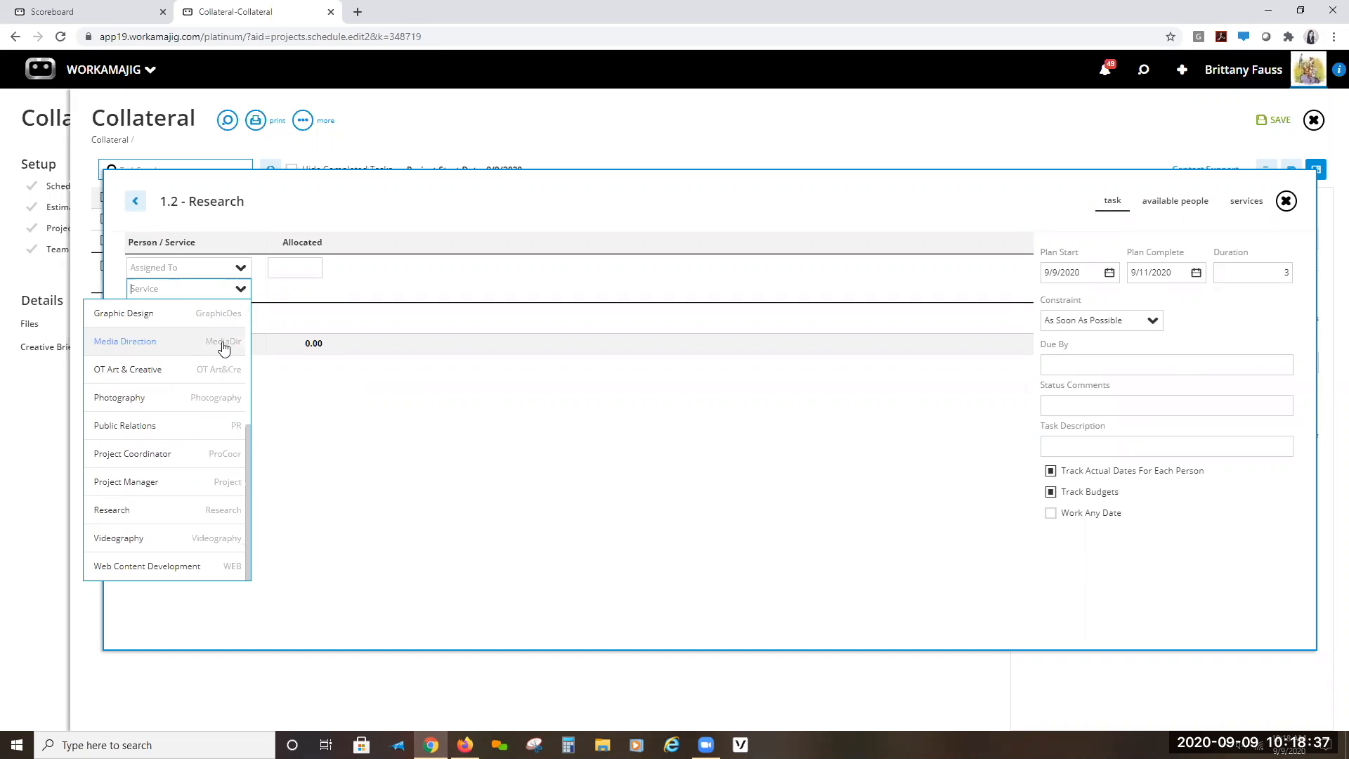
left_click(122, 512)
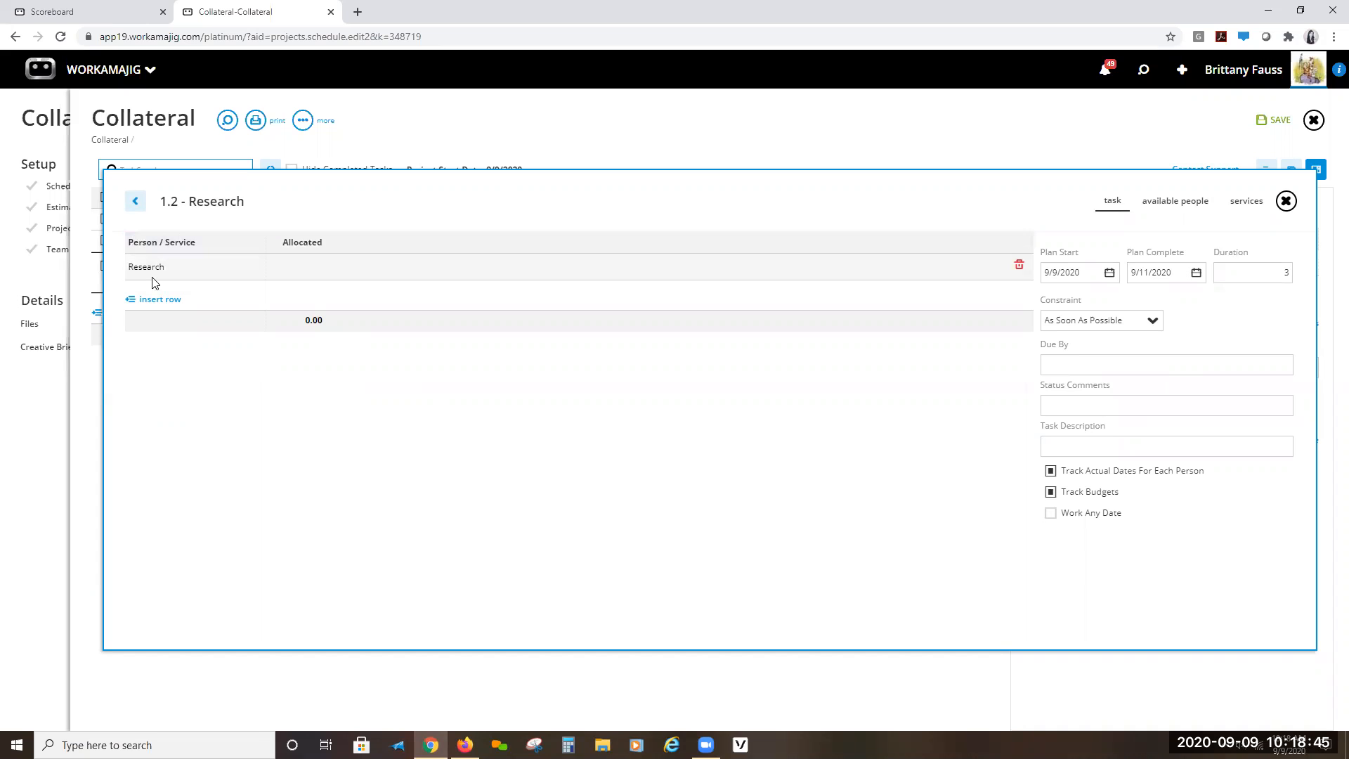
left_click(308, 276)
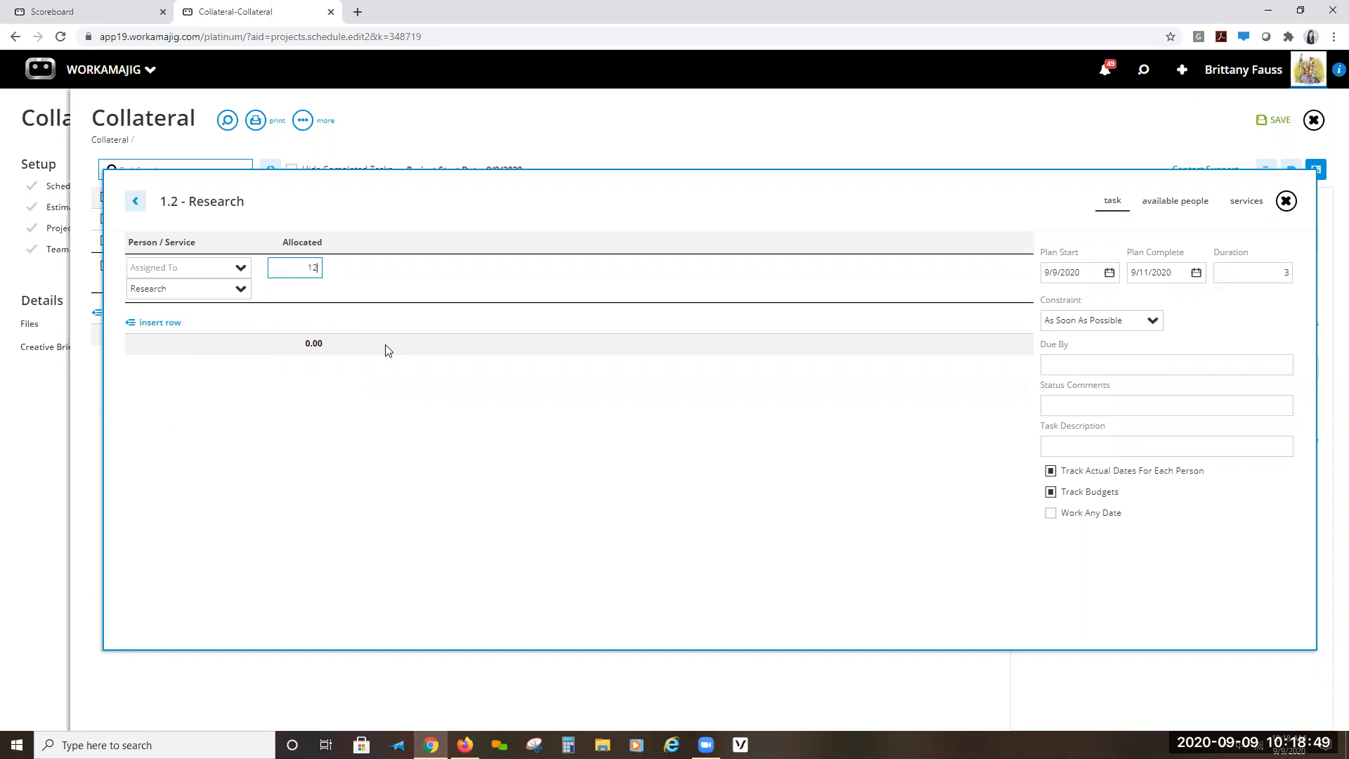
left_click(382, 480)
left_click(1290, 212)
left_click(281, 397)
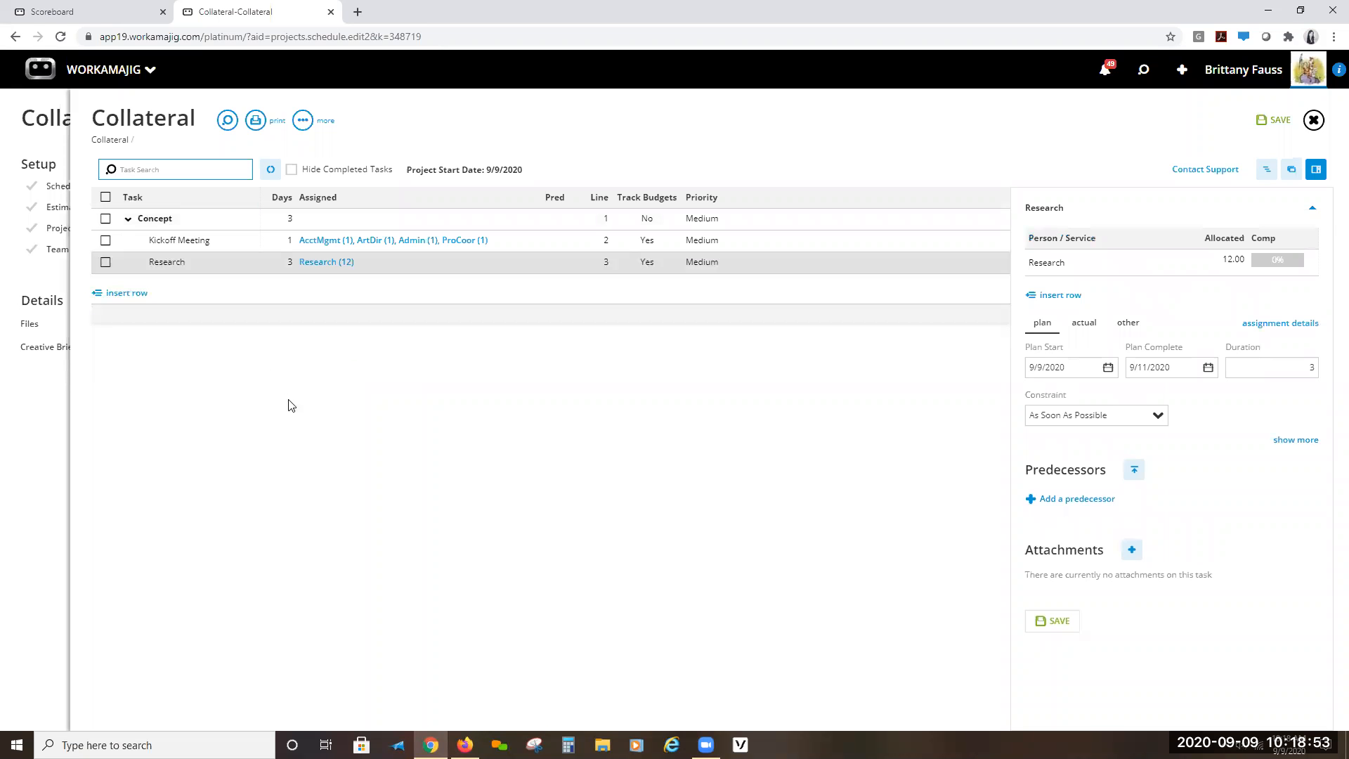
- Add a task named Concept Development below Research, keeping the default duration
left_click(130, 306)
type("Concep")
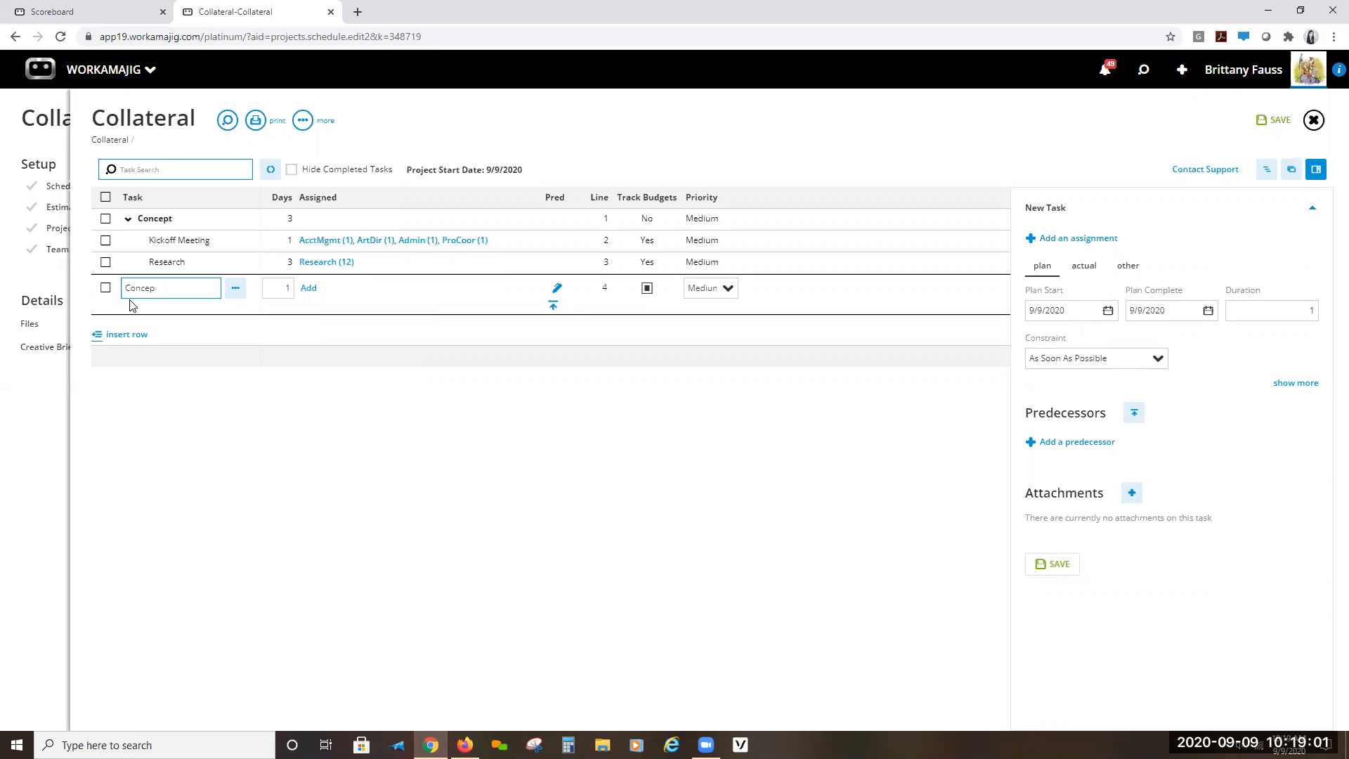
type("t Development")
key("Tab")
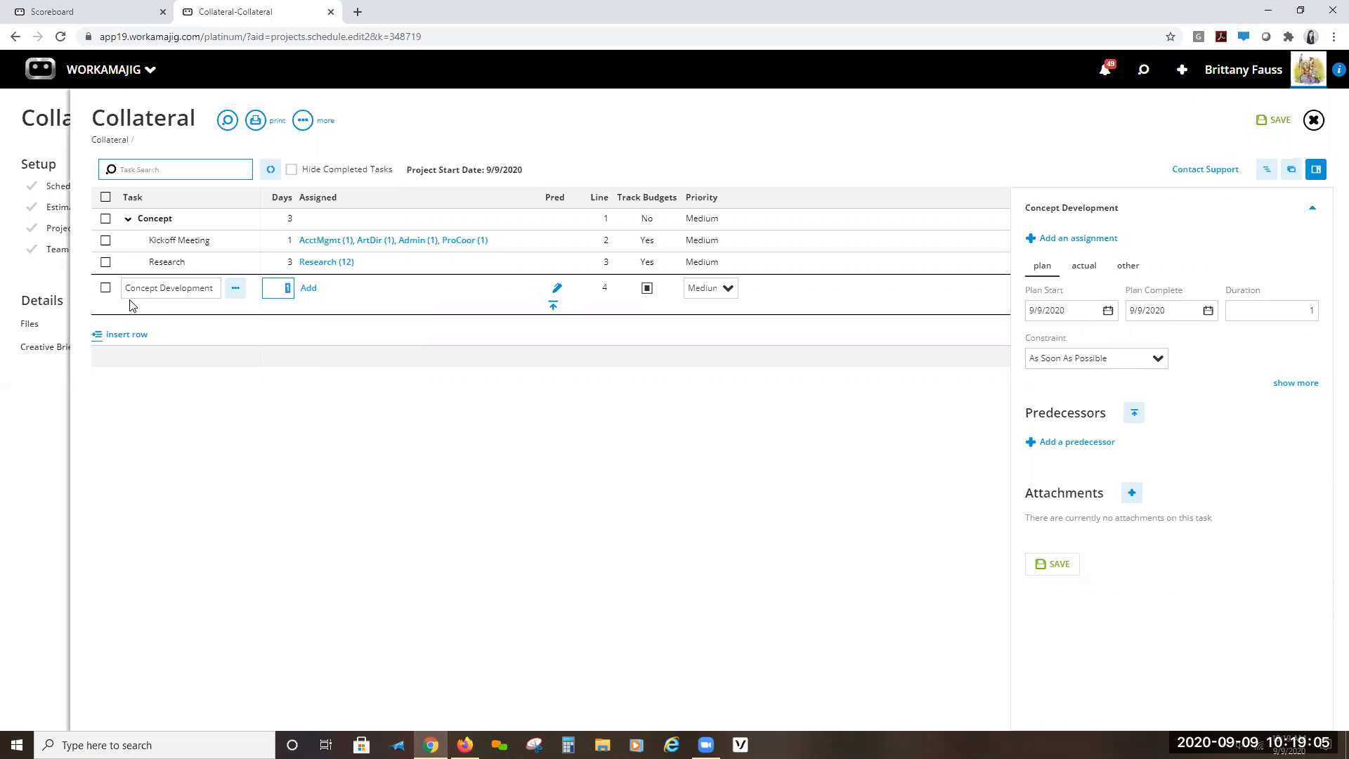
left_click(271, 428)
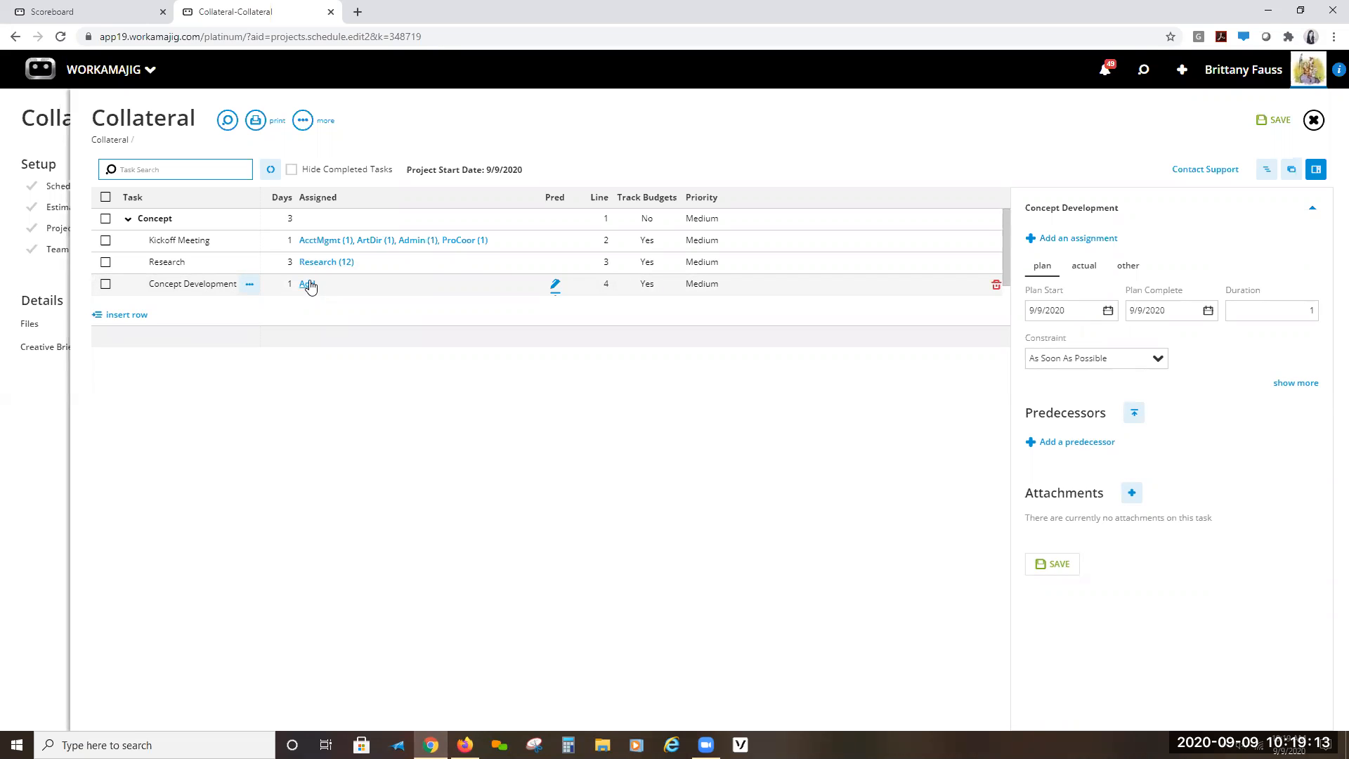
left_click(310, 287)
- Add a task named Concept Review/Approval below Concept Development with a duration of 2 days
left_click(112, 315)
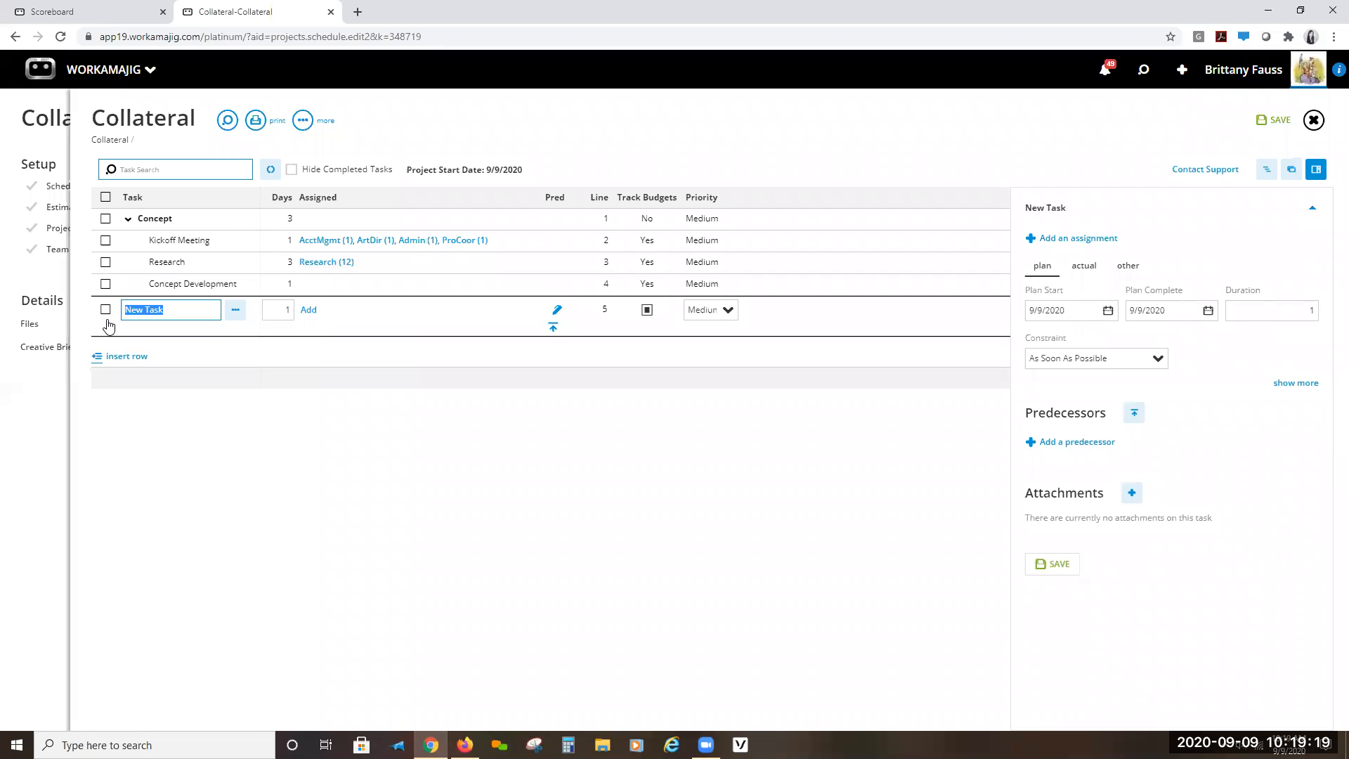
type("Conc")
type("ept Review")
type("/Approval")
key("Tab")
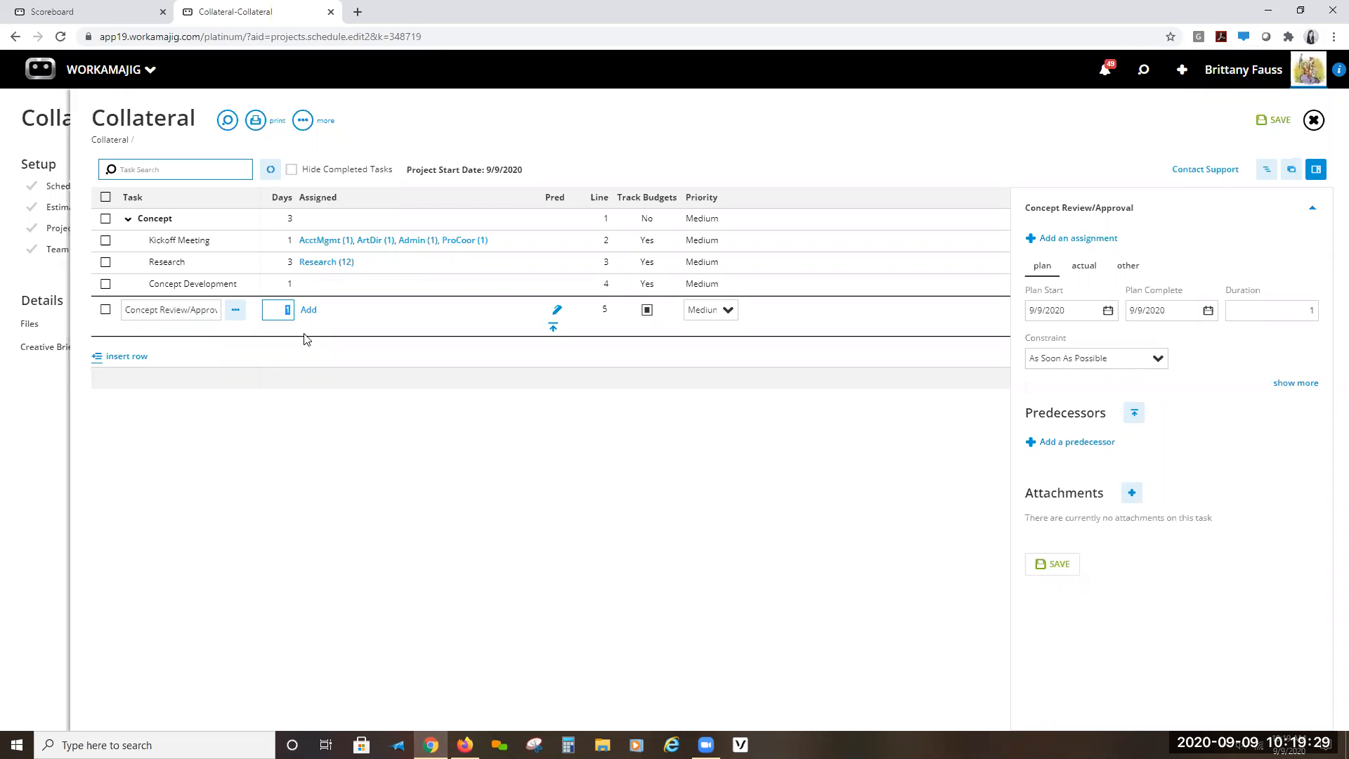
type("2")
key("Return")
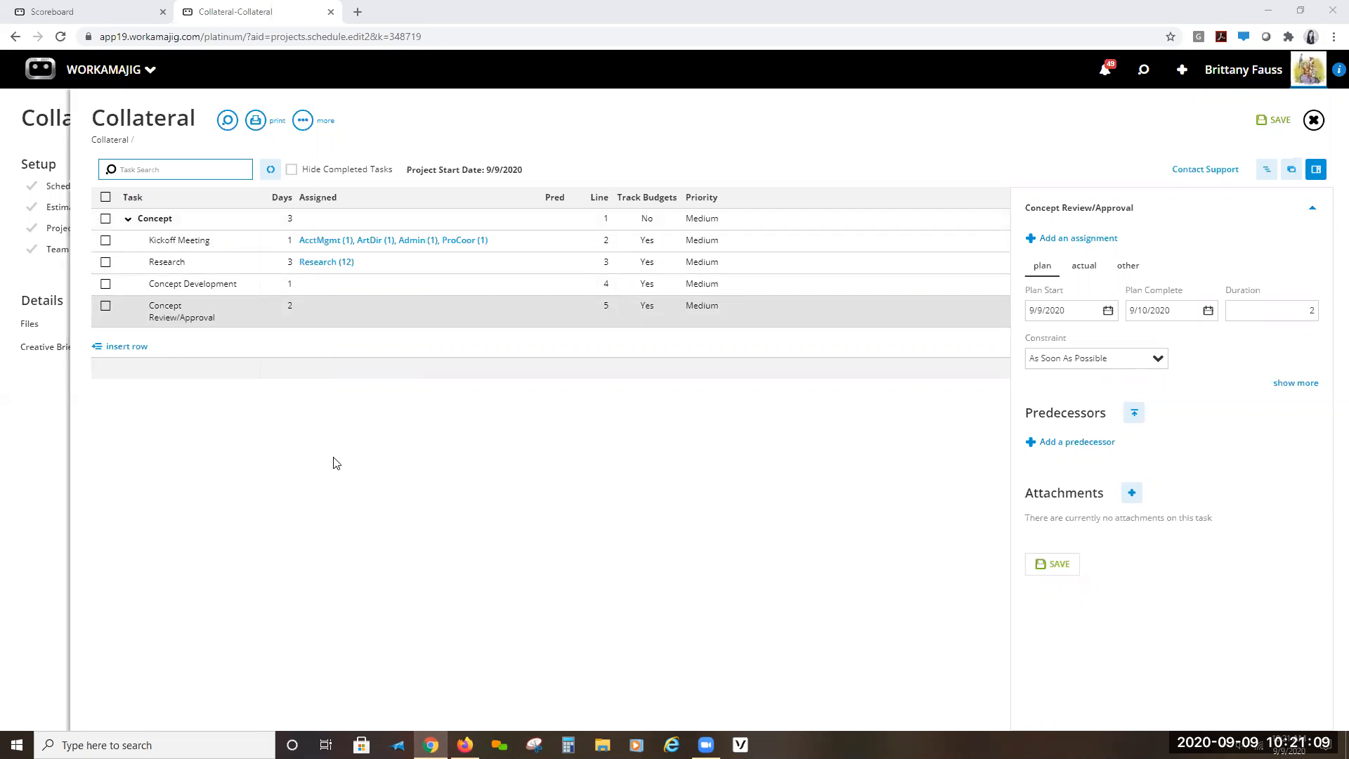
- Add a task at the end of the schedule, move it out to the same level as Concept, and name it Design
left_click(132, 356)
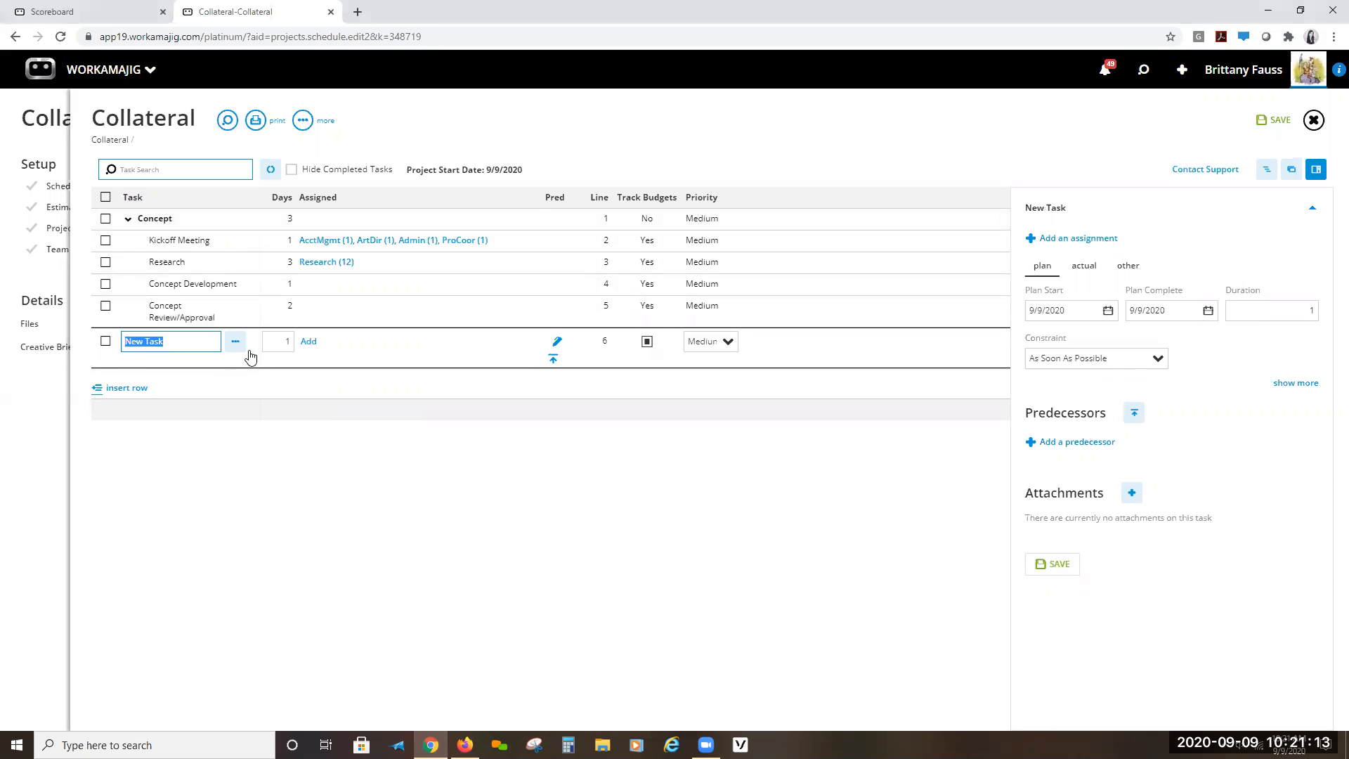
left_click(234, 344)
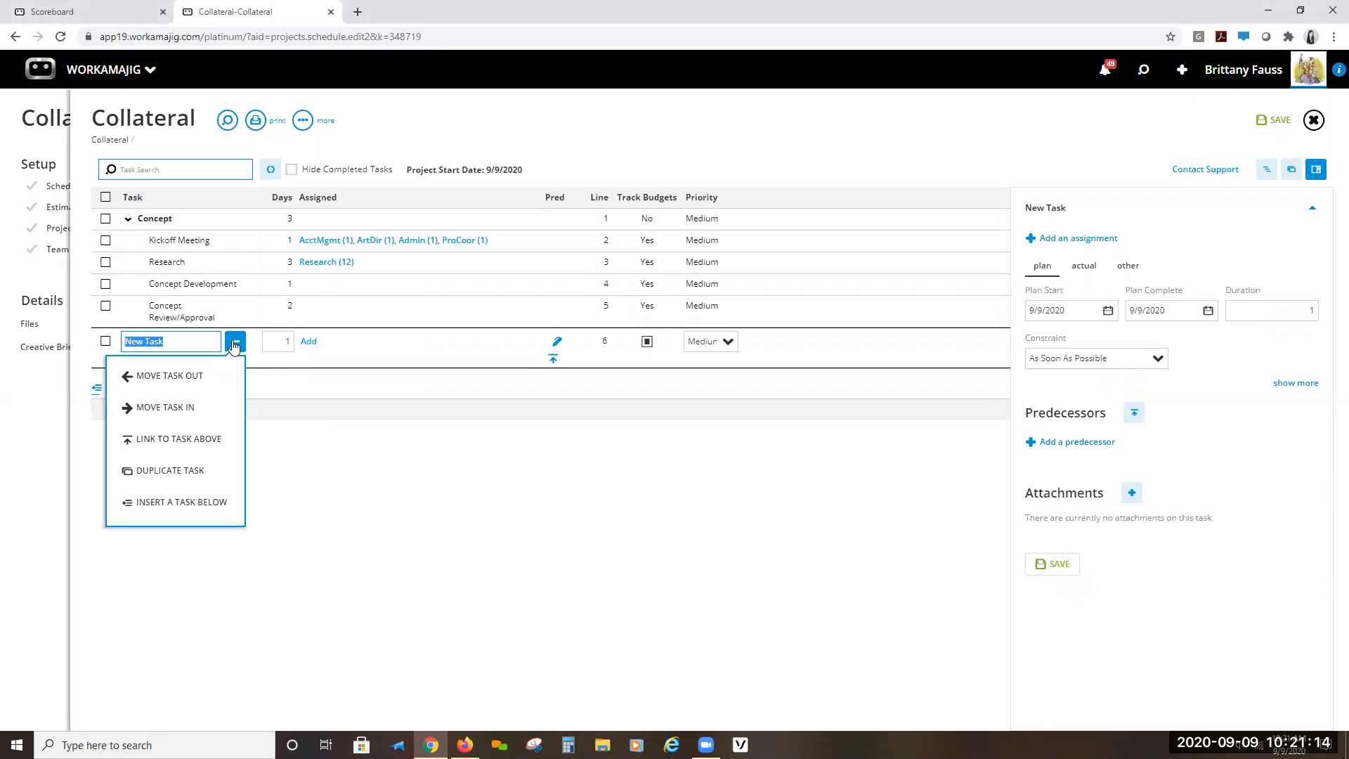
left_click(198, 380)
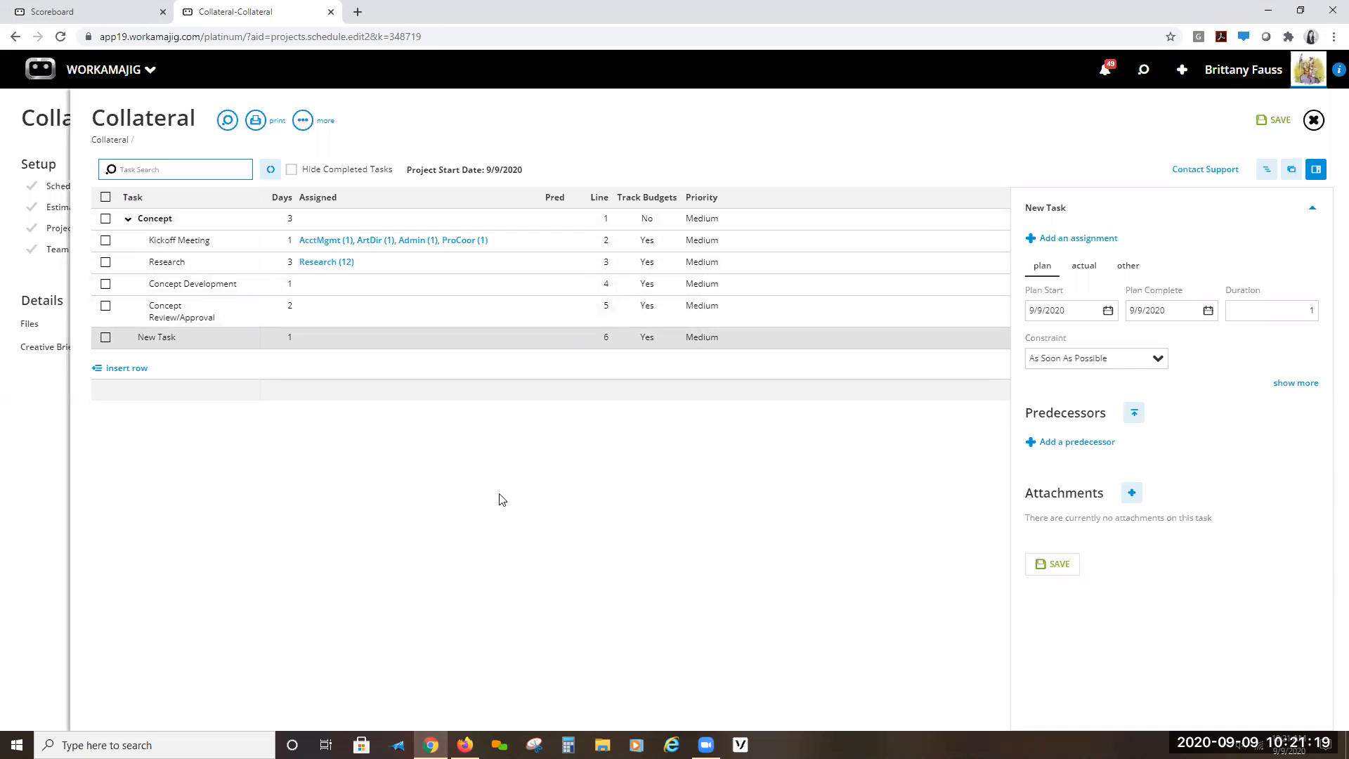
left_click(175, 339)
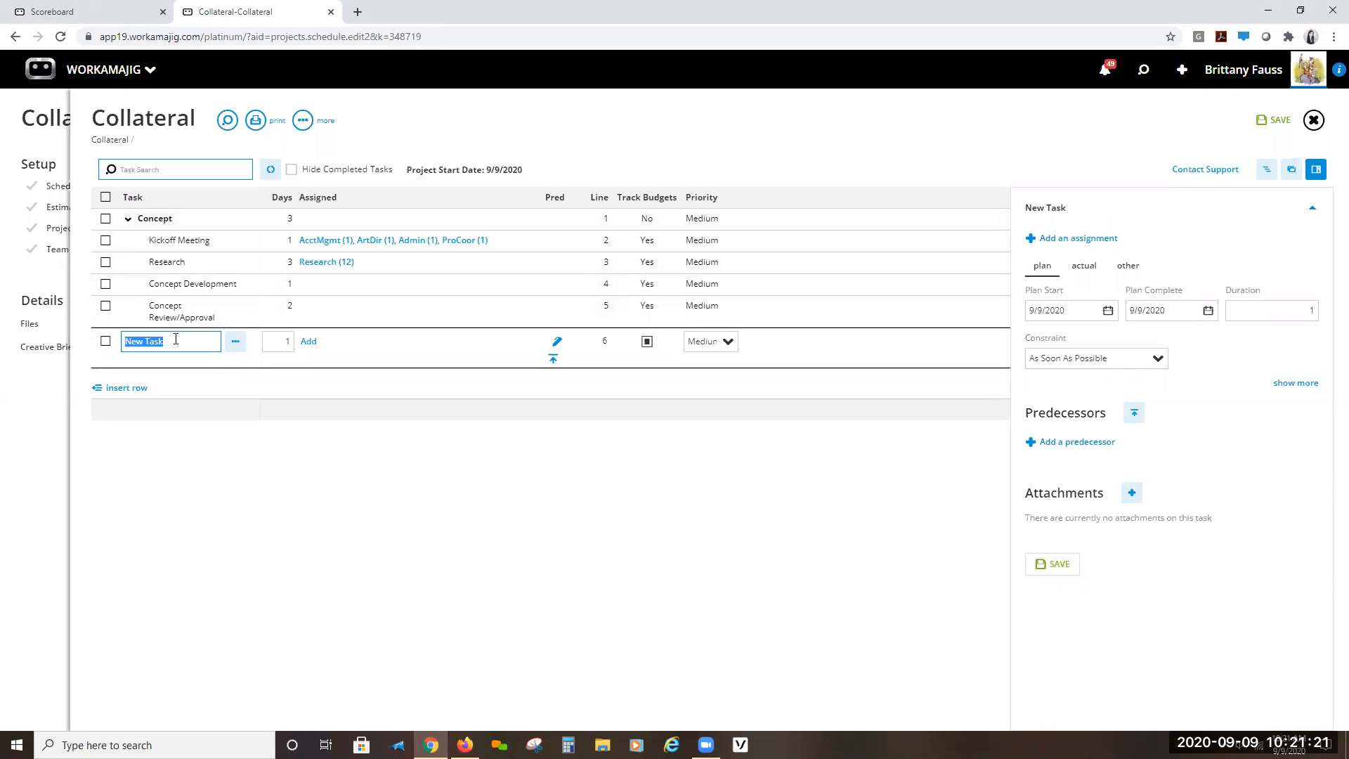
type("Design")
left_click(330, 476)
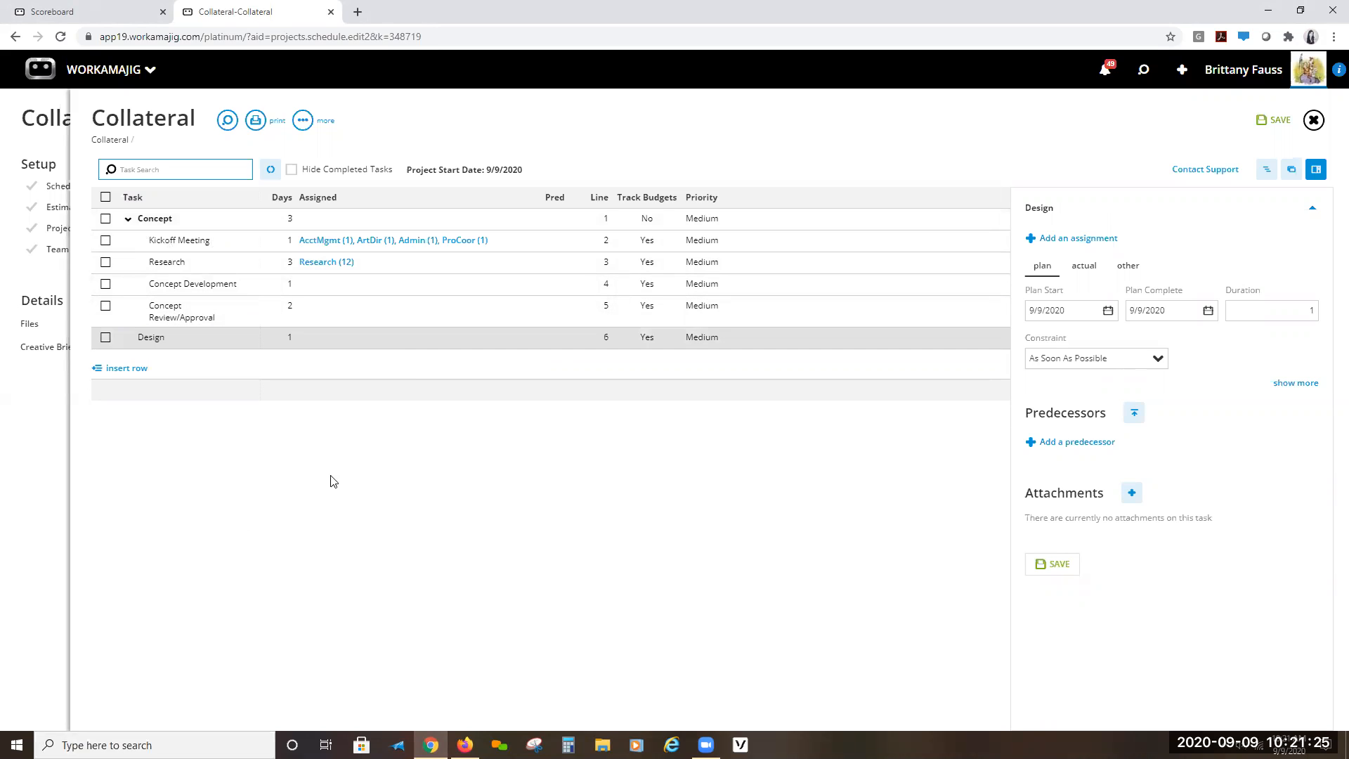
- Assign the General/Admin service to the Design task without an allocation
mouse_move(250, 340)
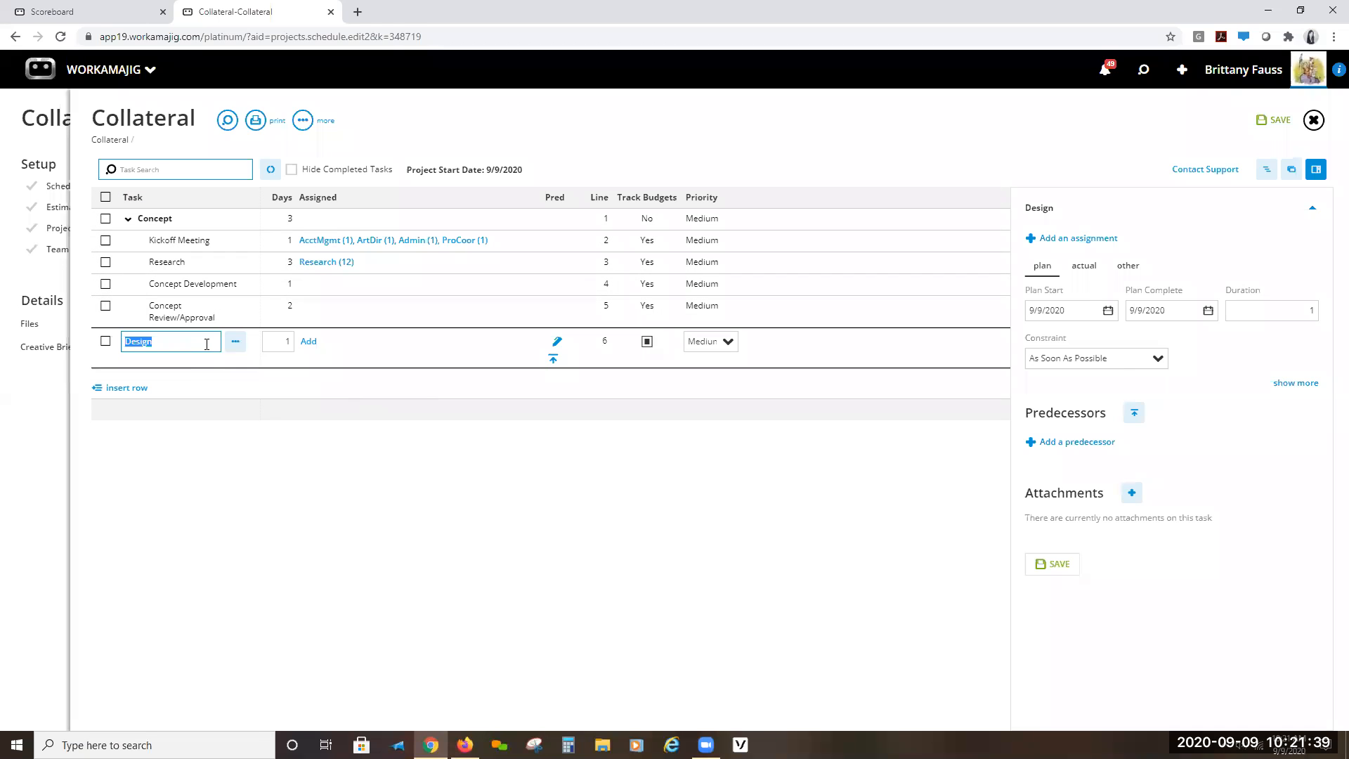
left_click(138, 368)
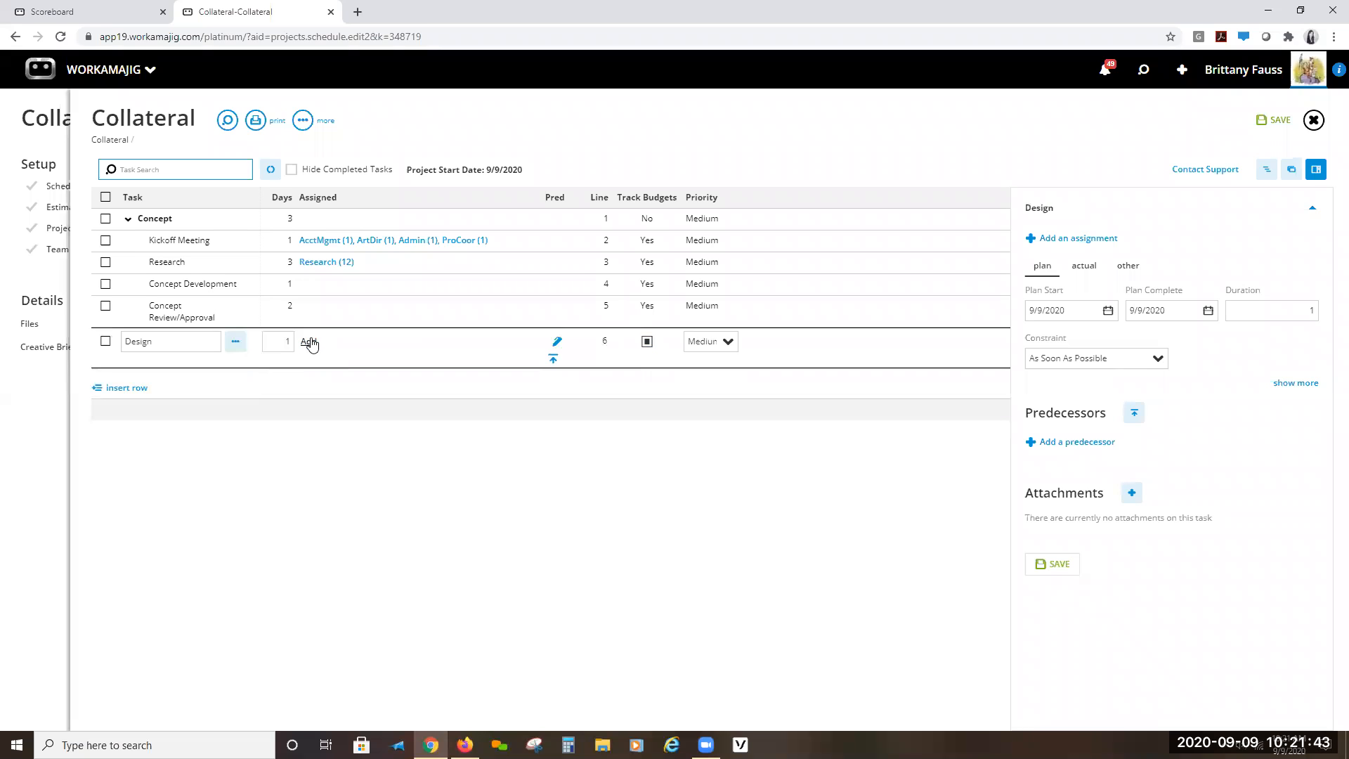
left_click(309, 337)
left_click(216, 246)
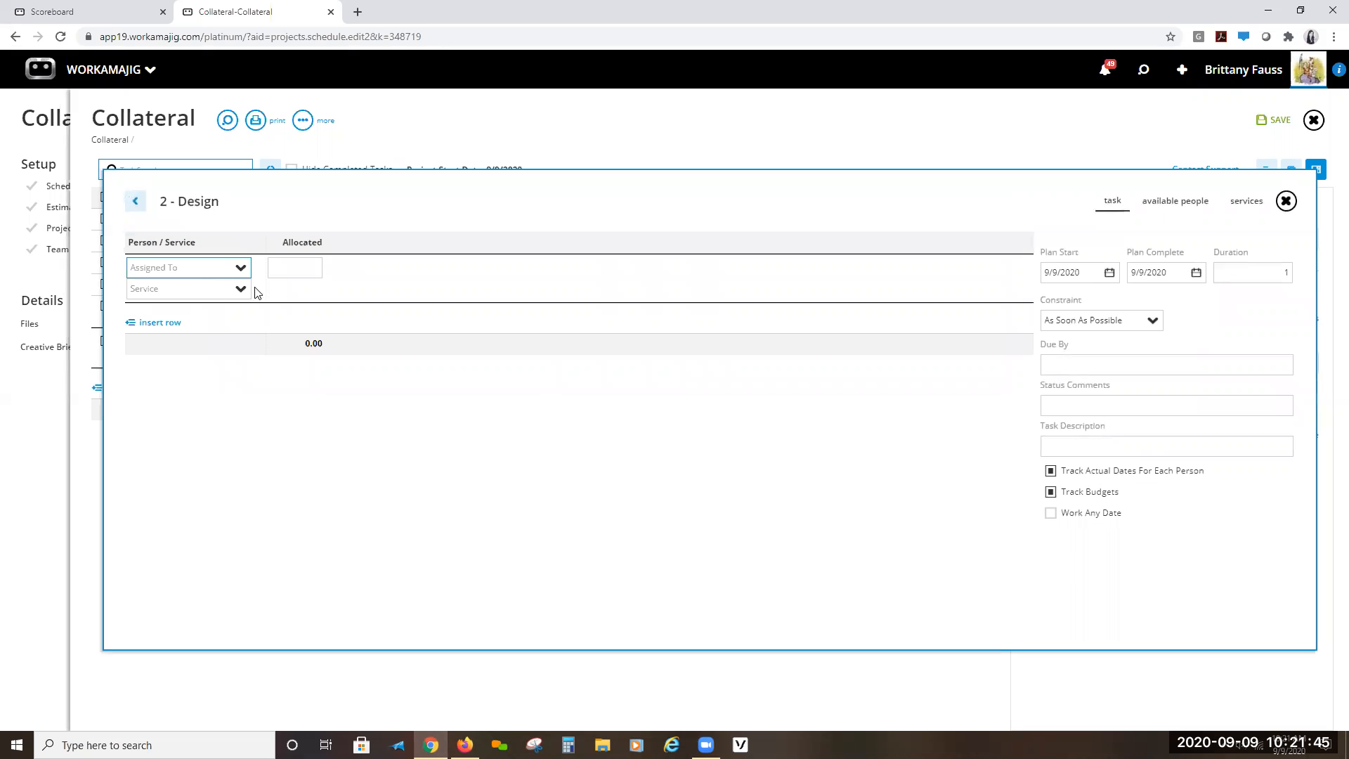
left_click(241, 289)
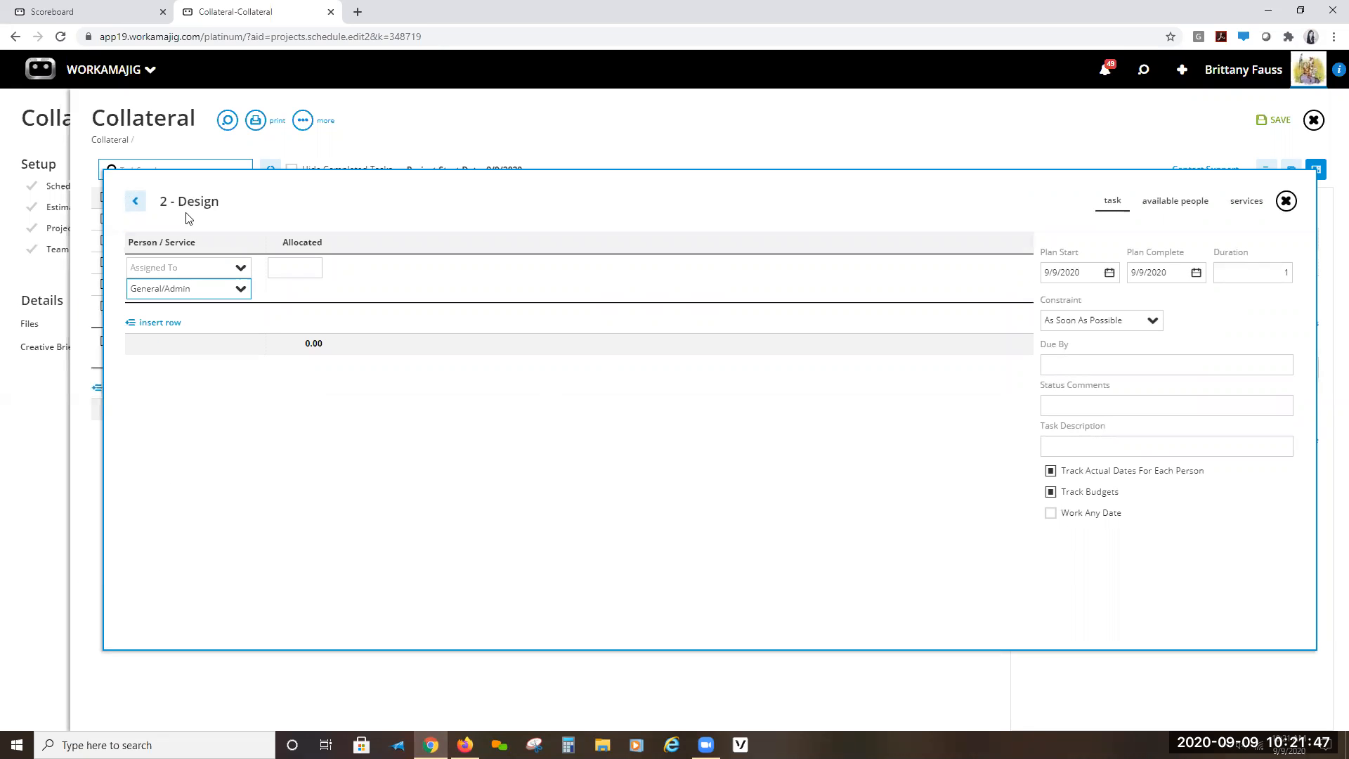
left_click(767, 141)
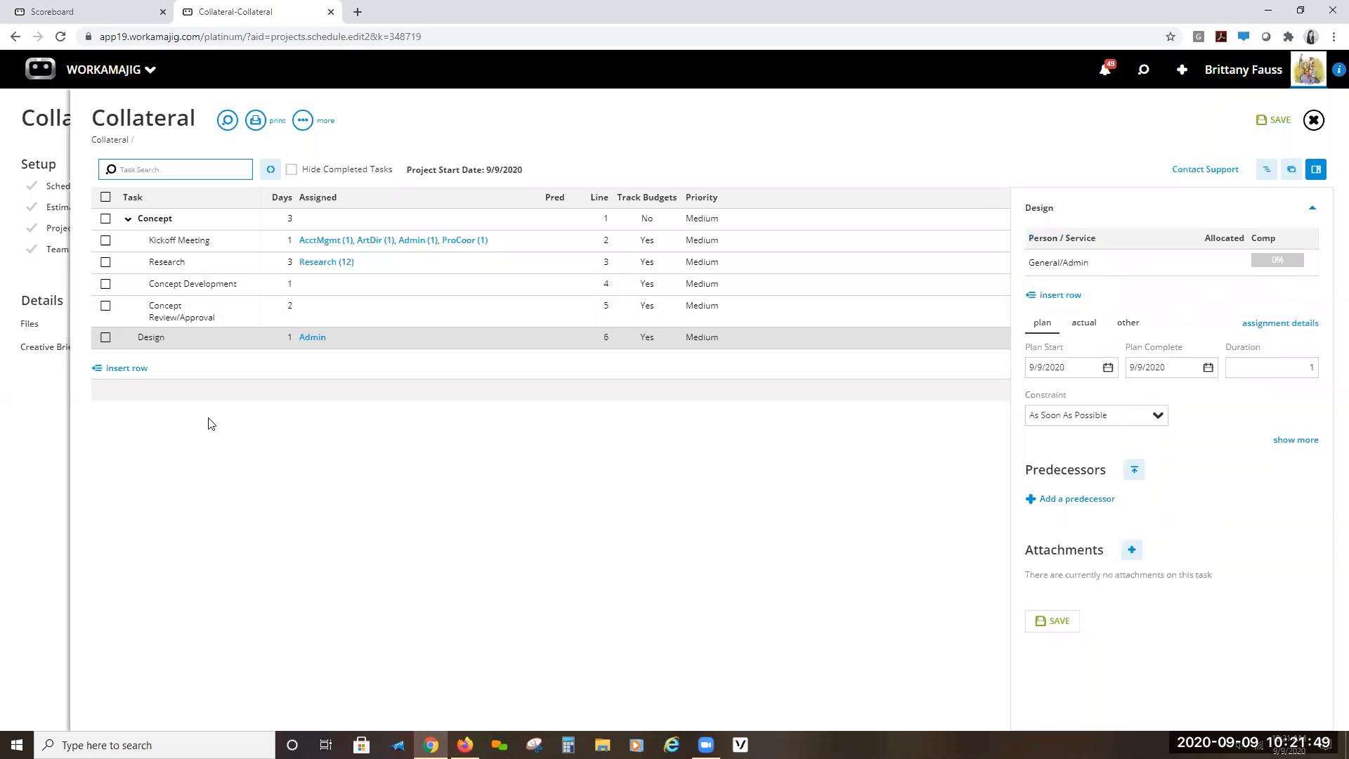
- Add a task named layout below Design and move it in as its subtask, agreeing to delete the parent task's assigned users
left_click(128, 369)
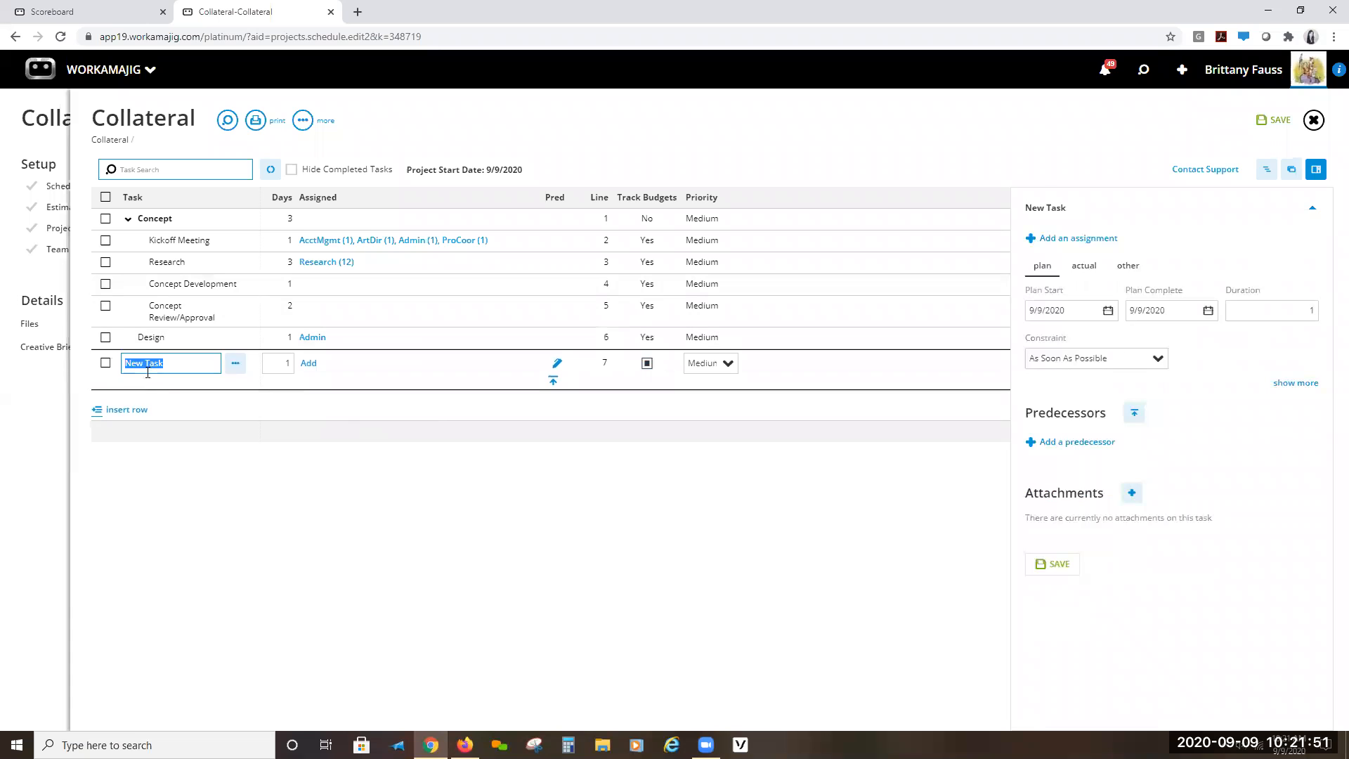
type("layout")
key("Return")
left_click(179, 359)
left_click(235, 363)
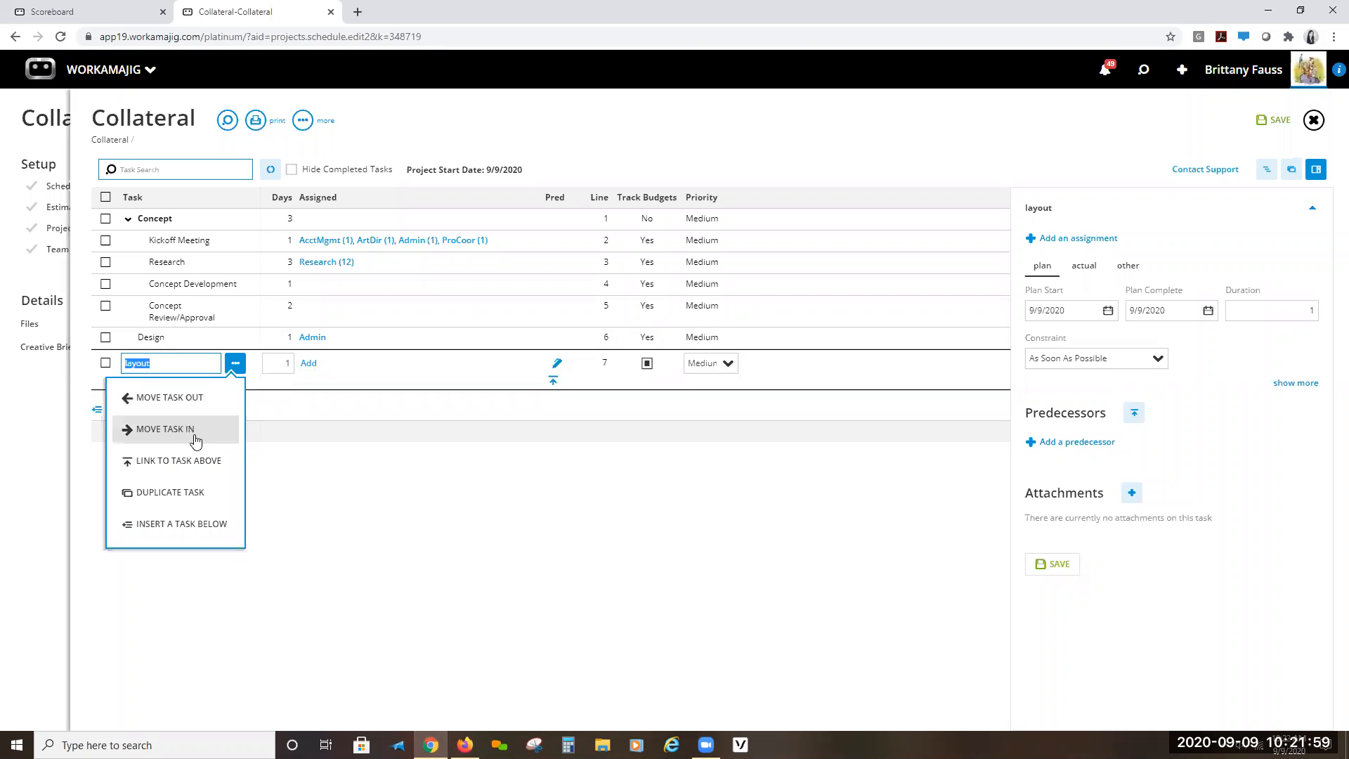
left_click(195, 430)
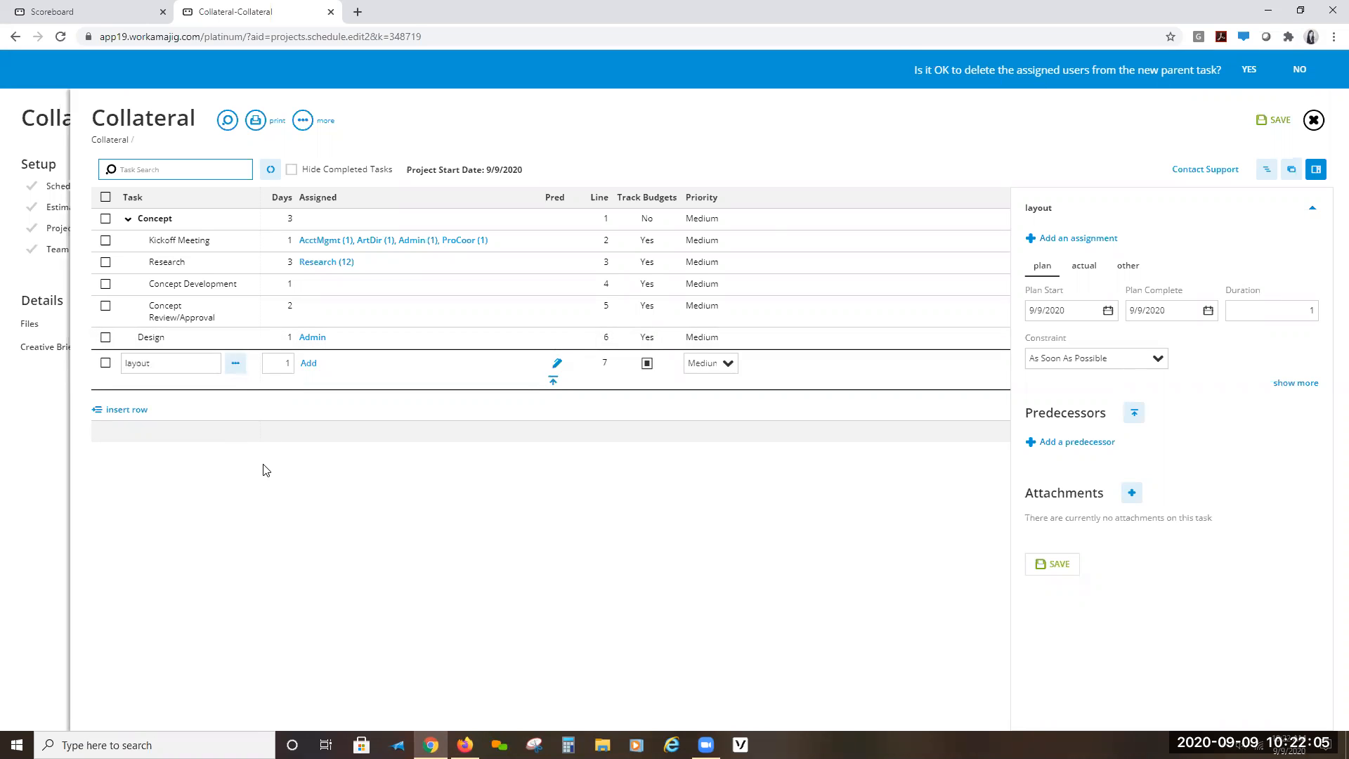
left_click(1249, 69)
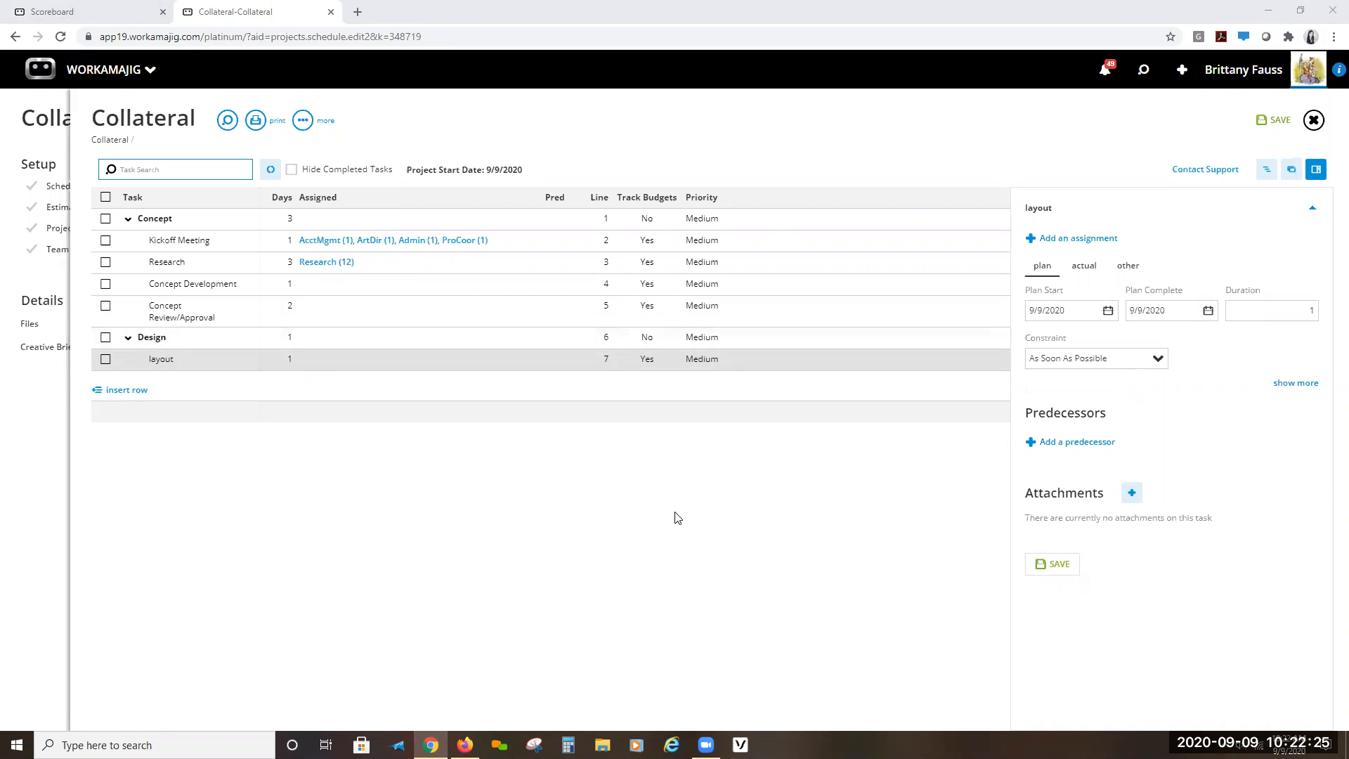
left_click(763, 501)
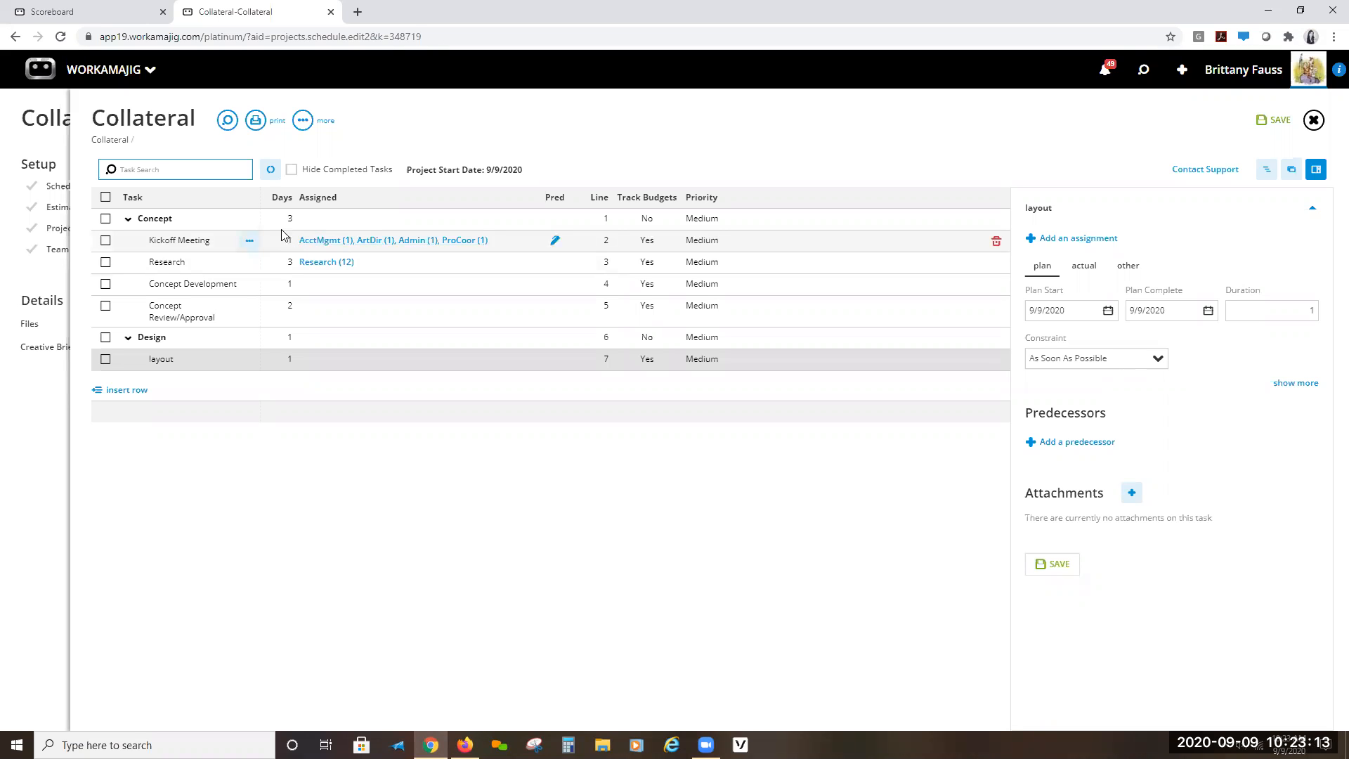
left_click(300, 364)
left_click(293, 457)
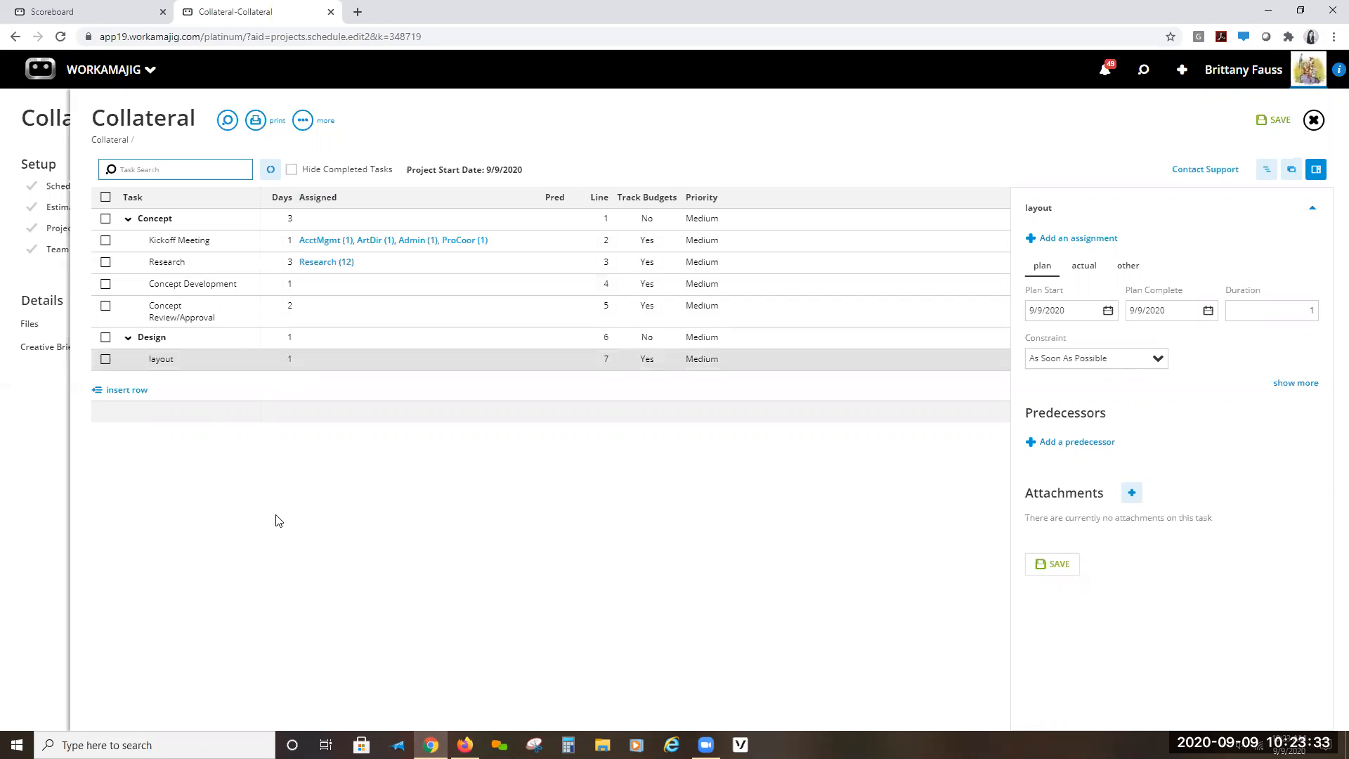
- Add a task named Draft Copy below layout under Design
left_click(126, 392)
type("draft Copy")
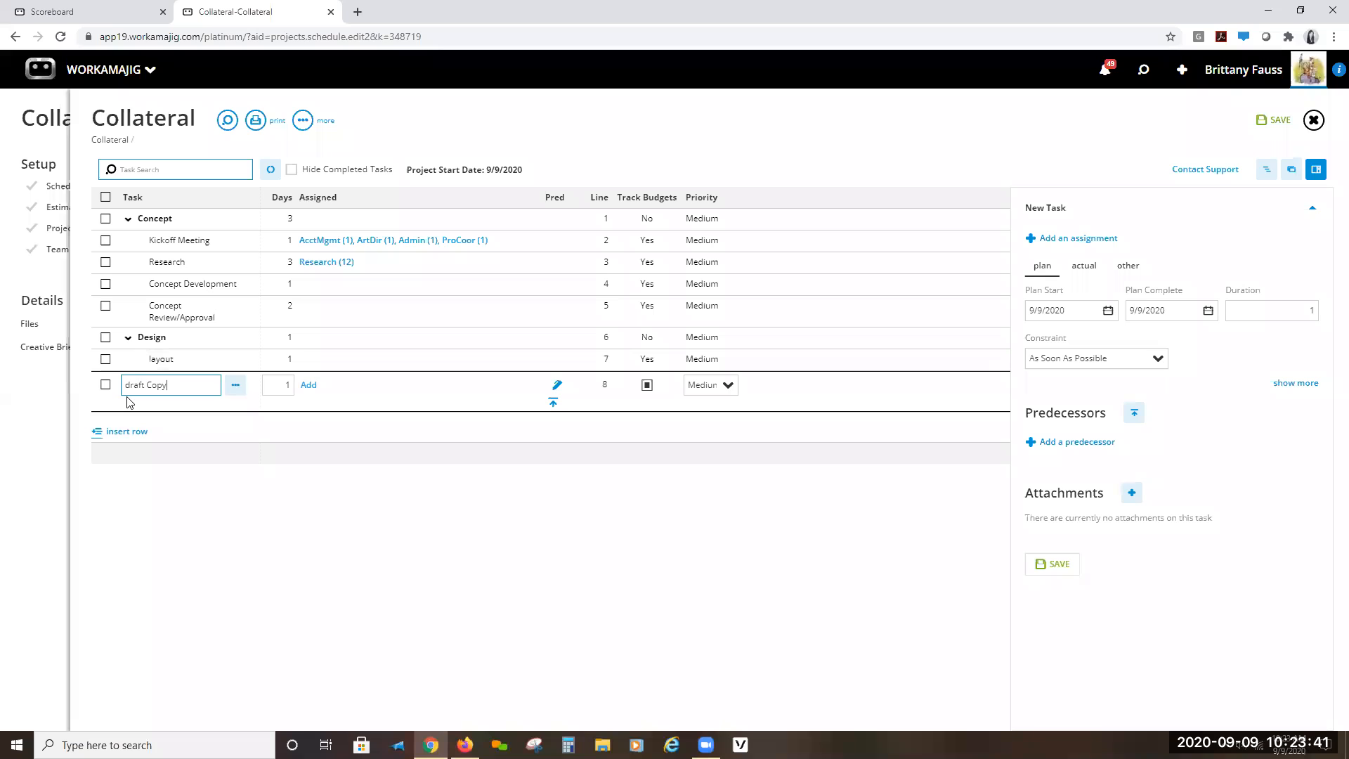
key("BackSpace")
type("D")
left_click(260, 498)
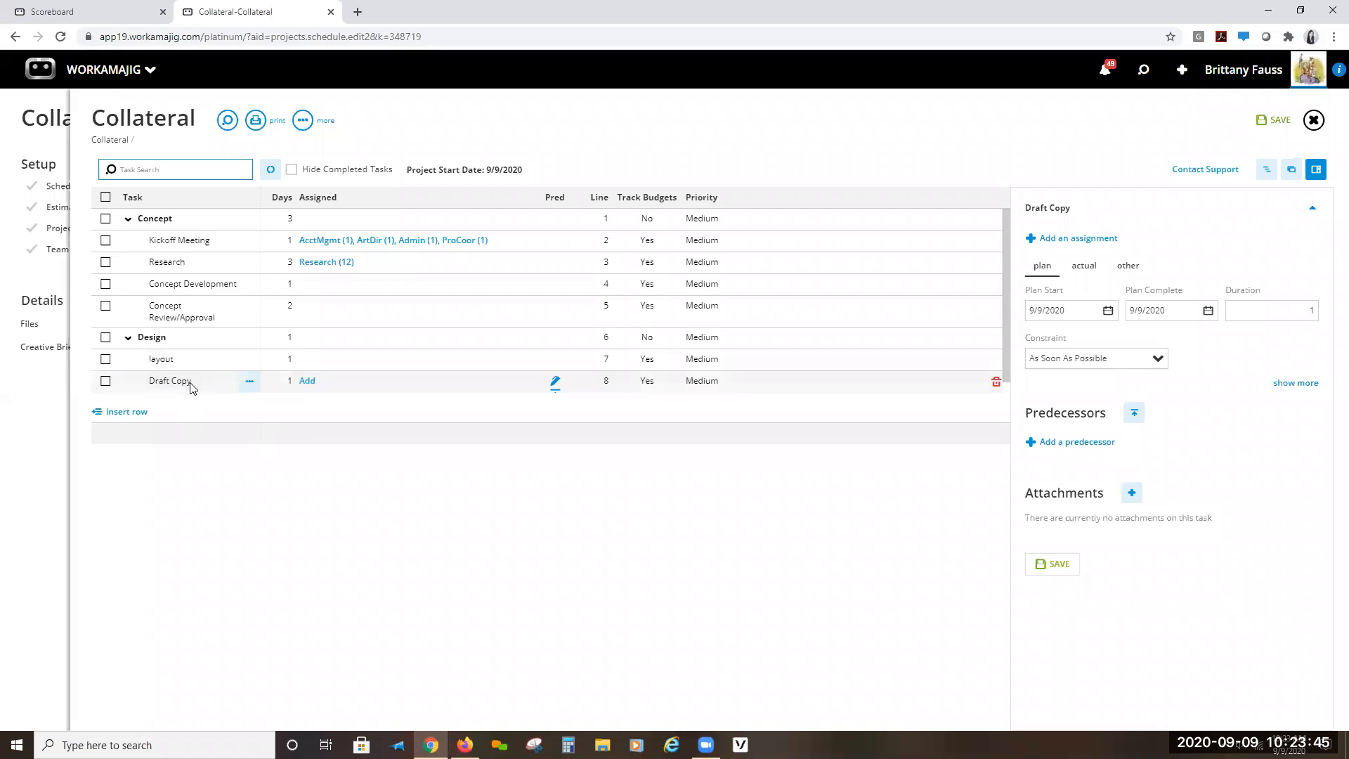
- Set the duration of Draft Copy to 5 days and of layout to 2 days
left_click(286, 380)
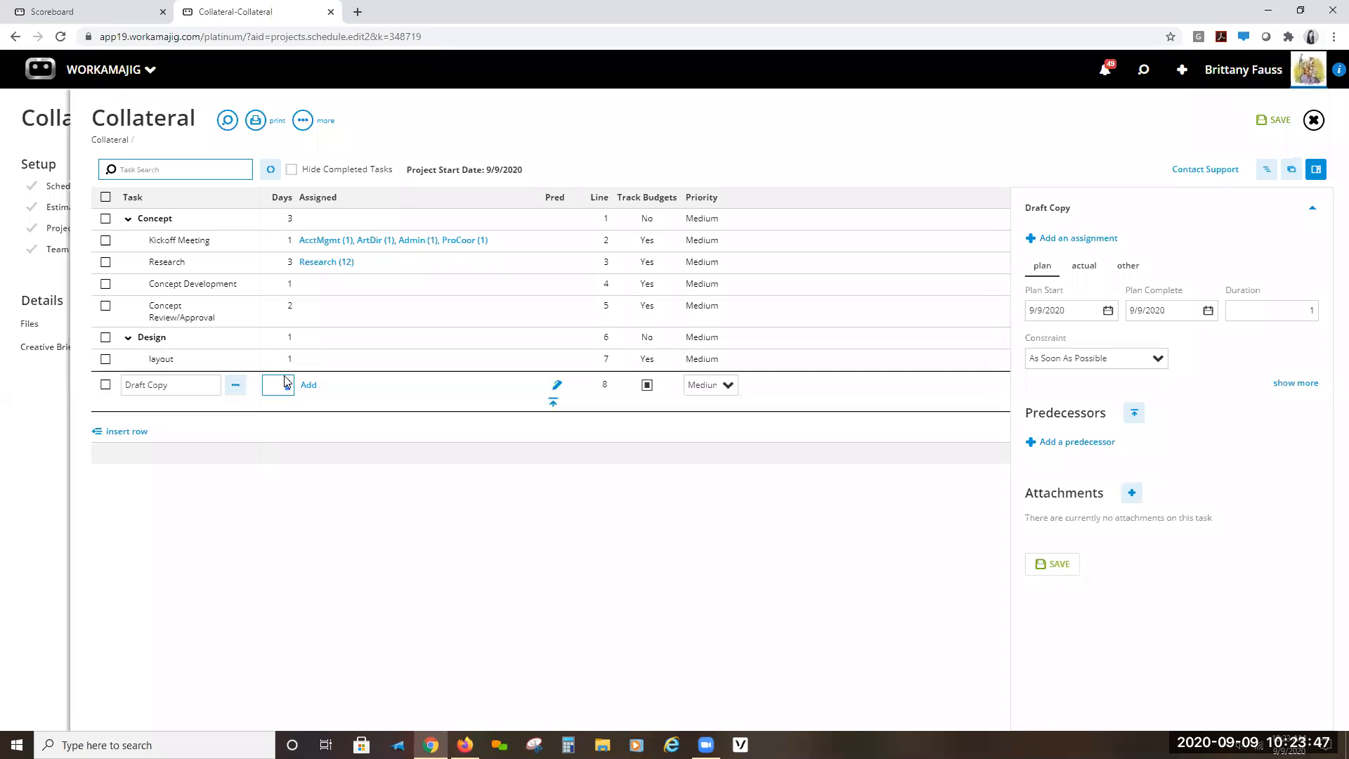
left_click(275, 358)
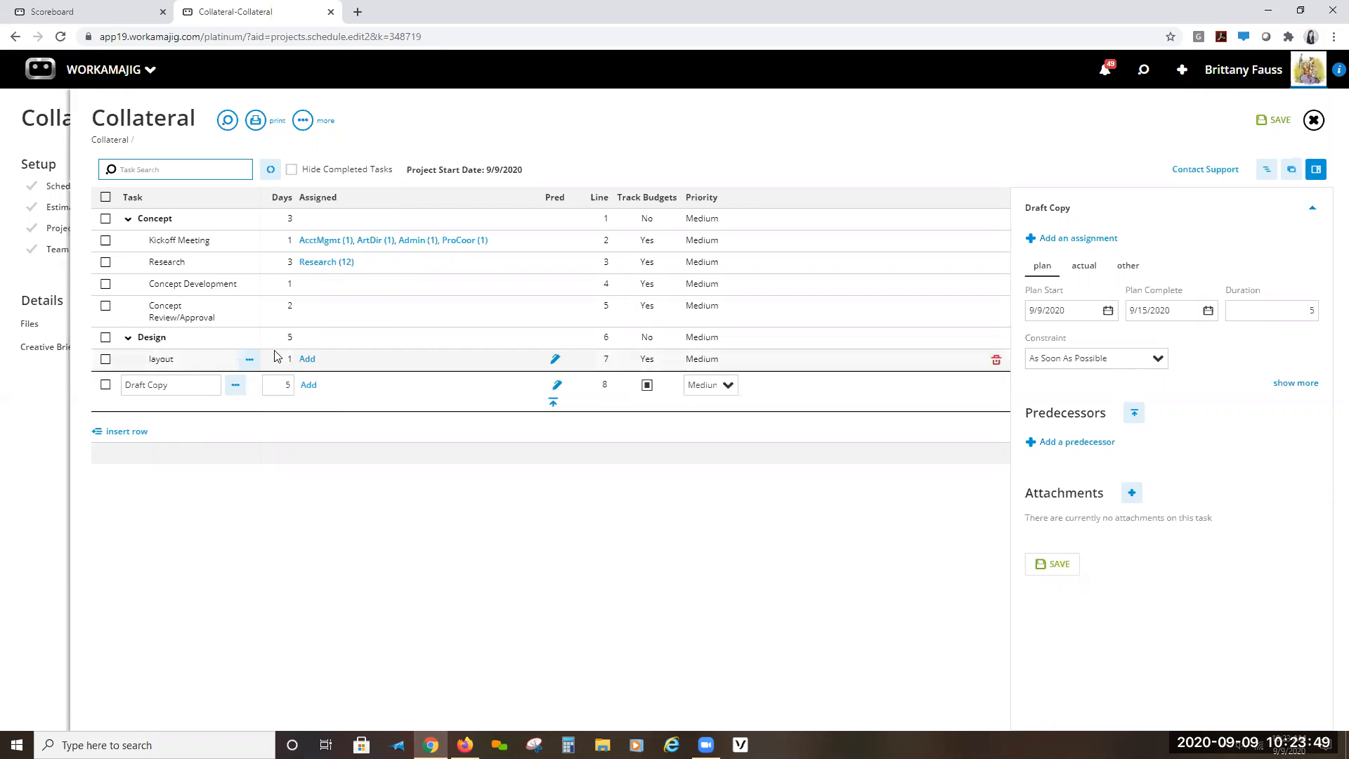
left_click(408, 521)
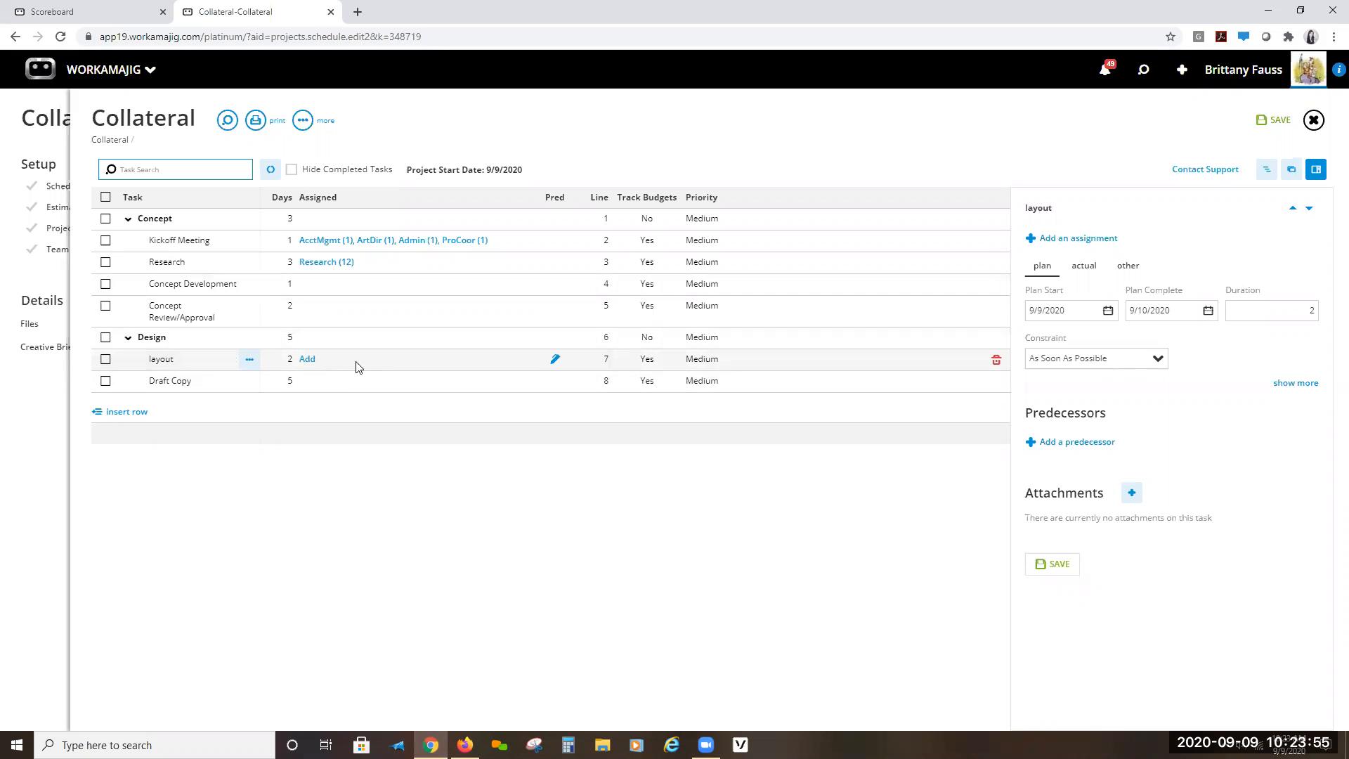
- Assign the Art Direction and Account Management services to the layout task
left_click(306, 360)
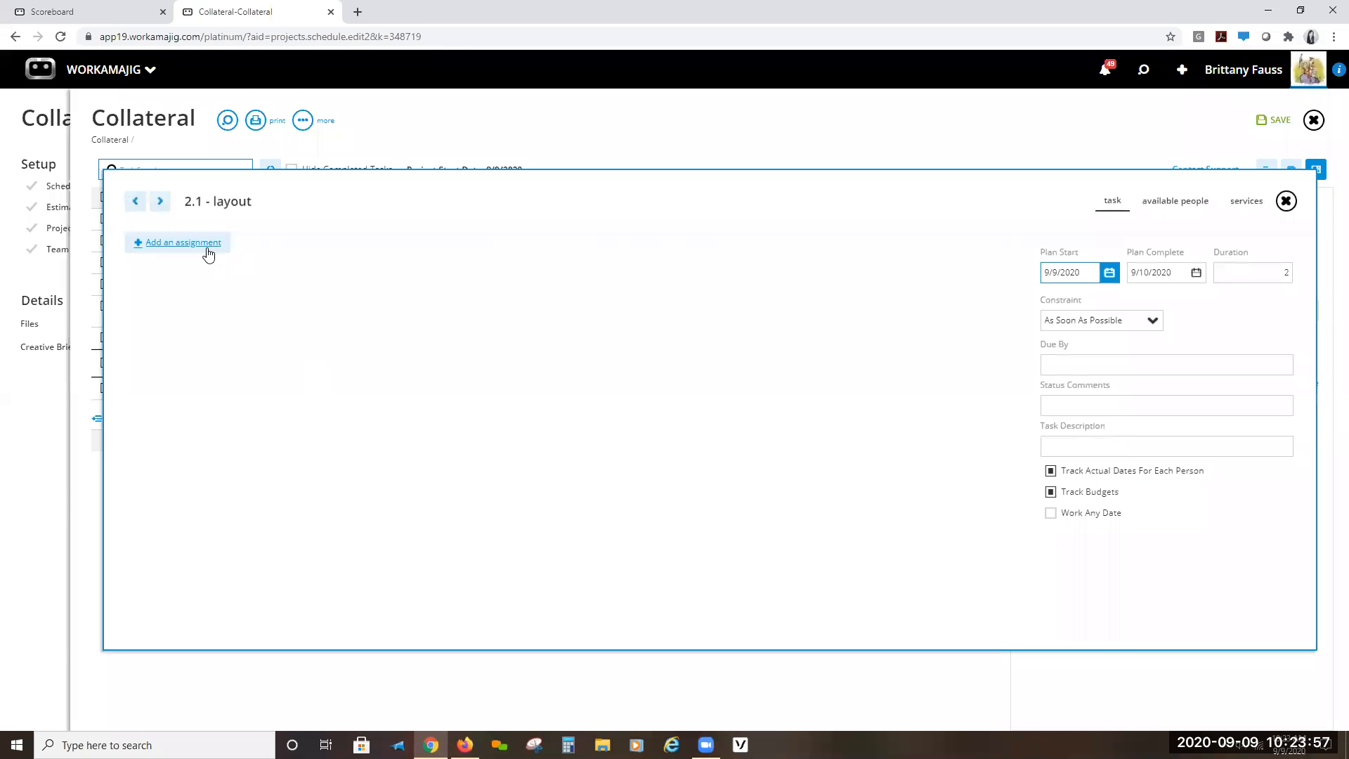
left_click(209, 247)
left_click(235, 290)
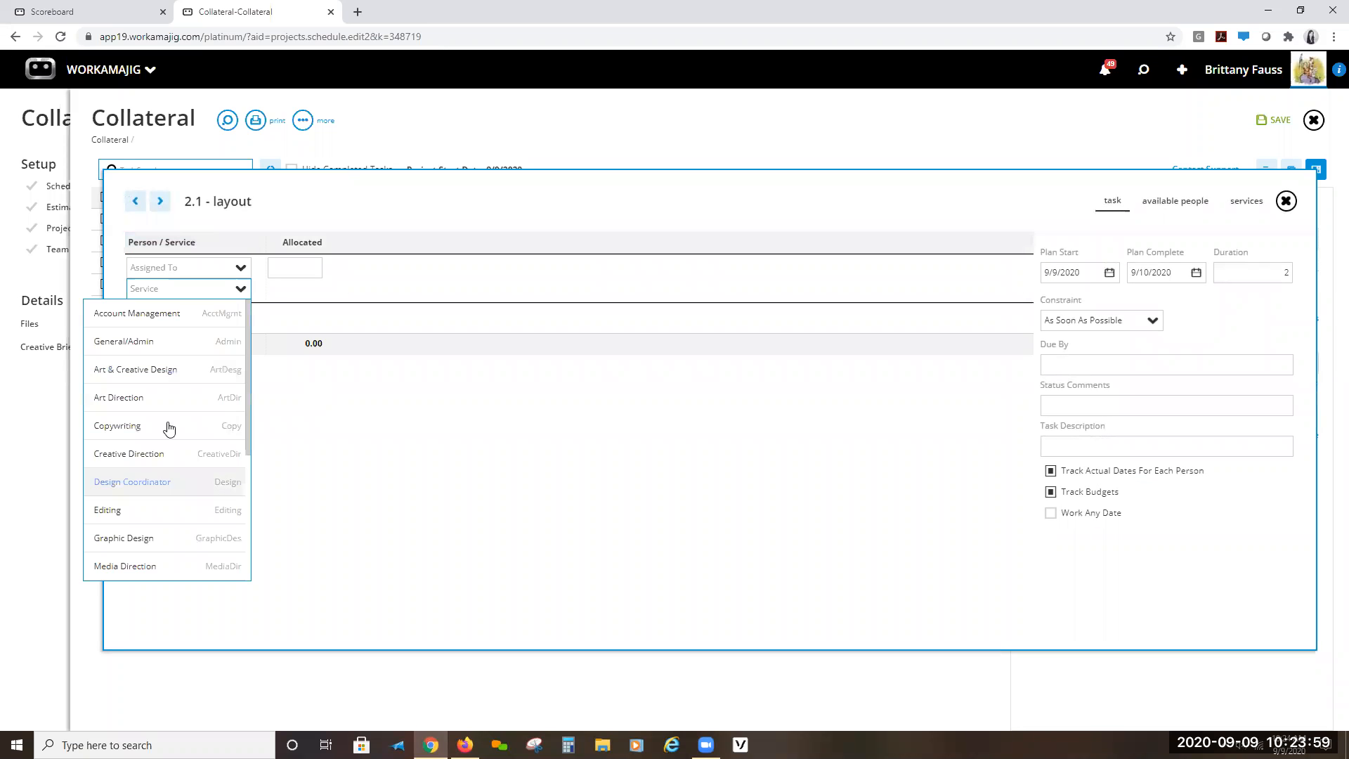
left_click(148, 396)
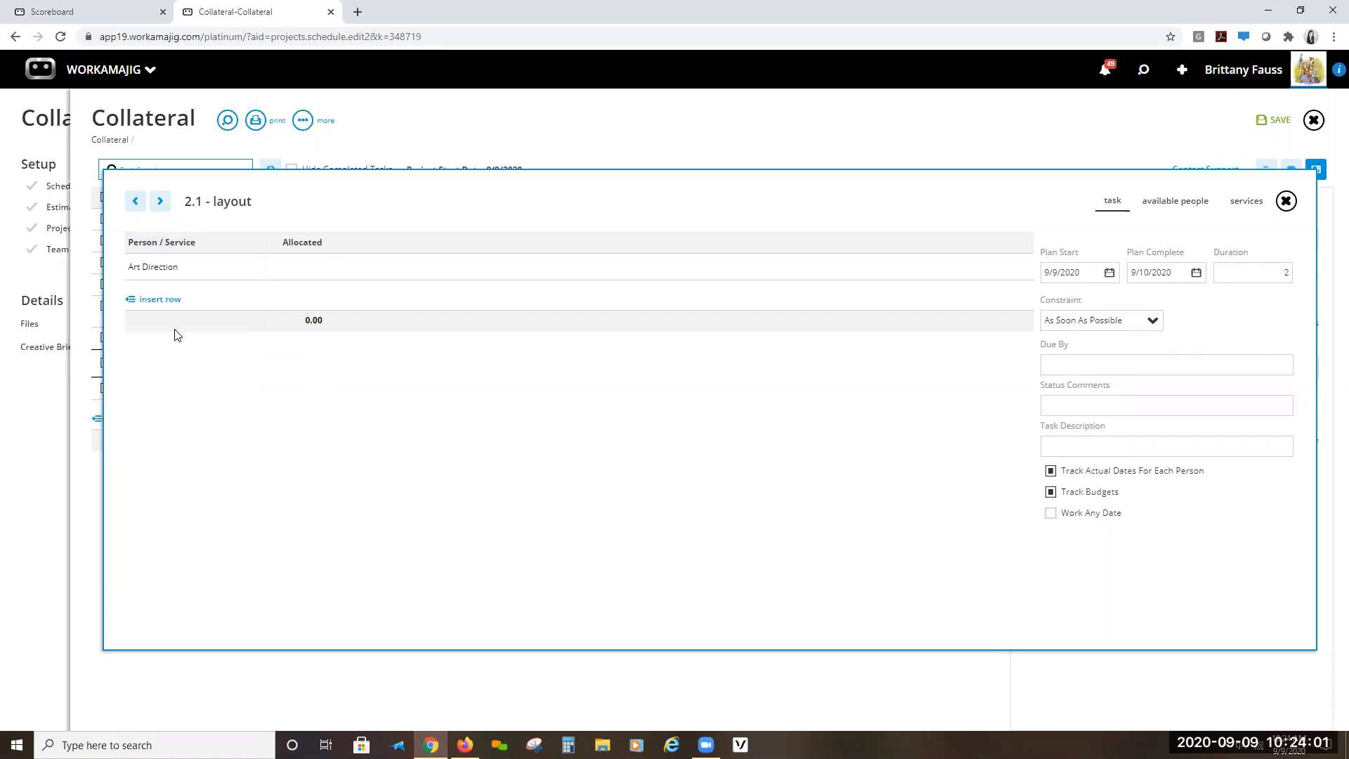
left_click(164, 298)
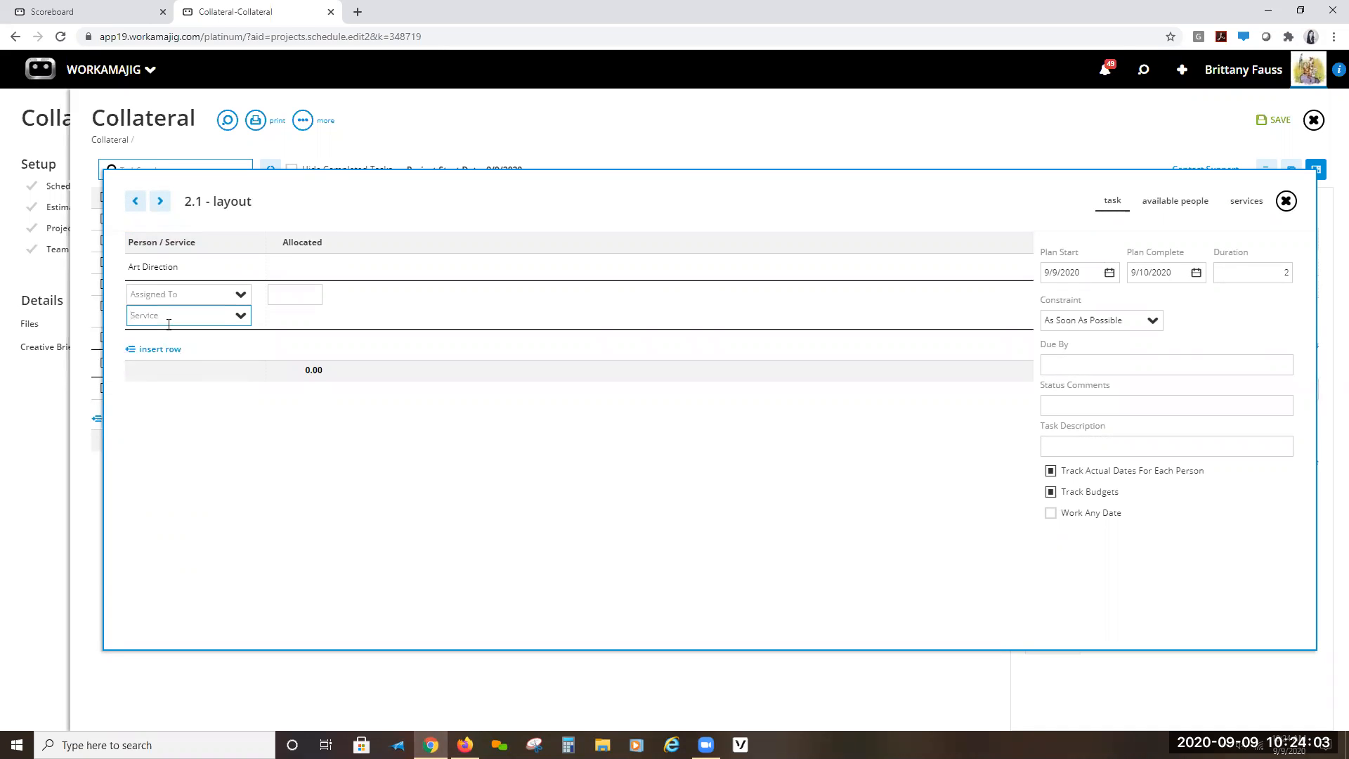
type("a")
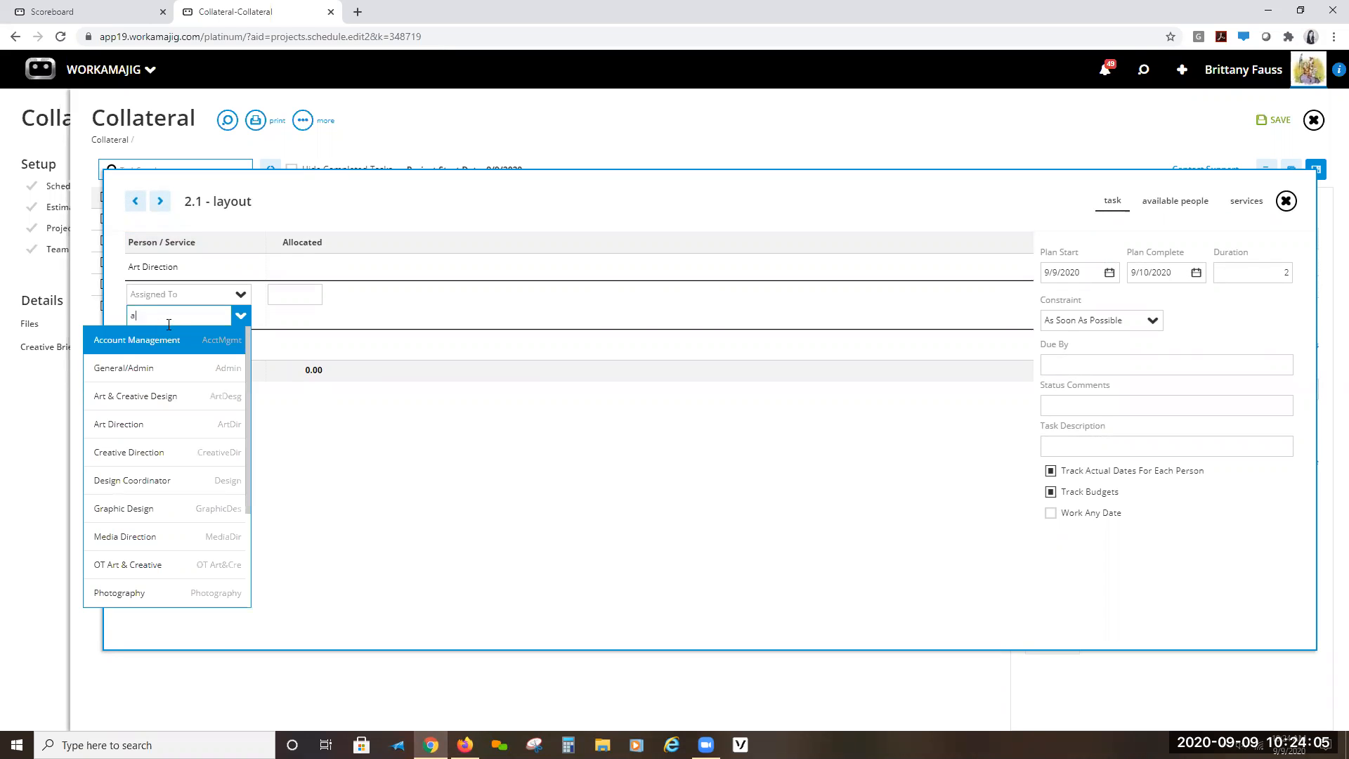
left_click(128, 343)
- Allocate 8 to Art Direction and 2 to Account Management on the layout task, and return to the schedule
left_click(286, 264)
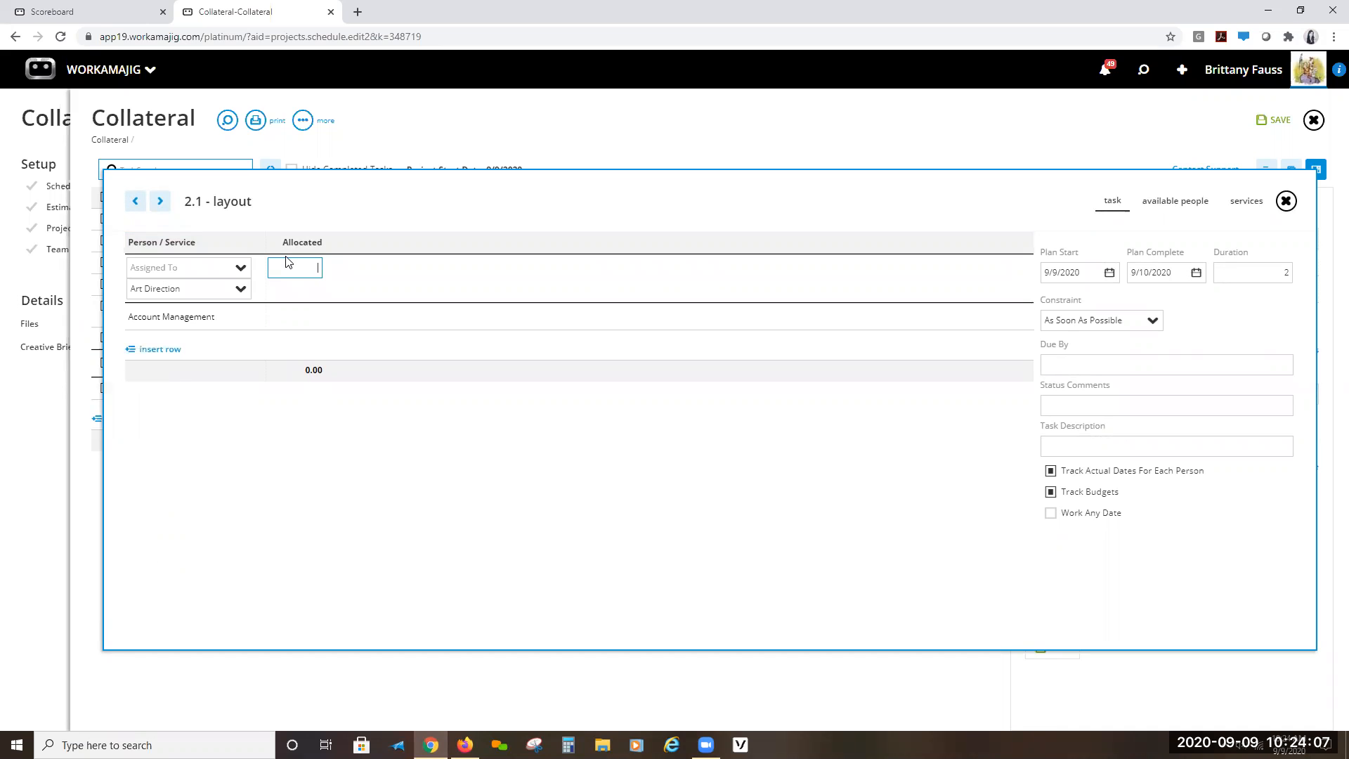
type("8")
left_click(289, 377)
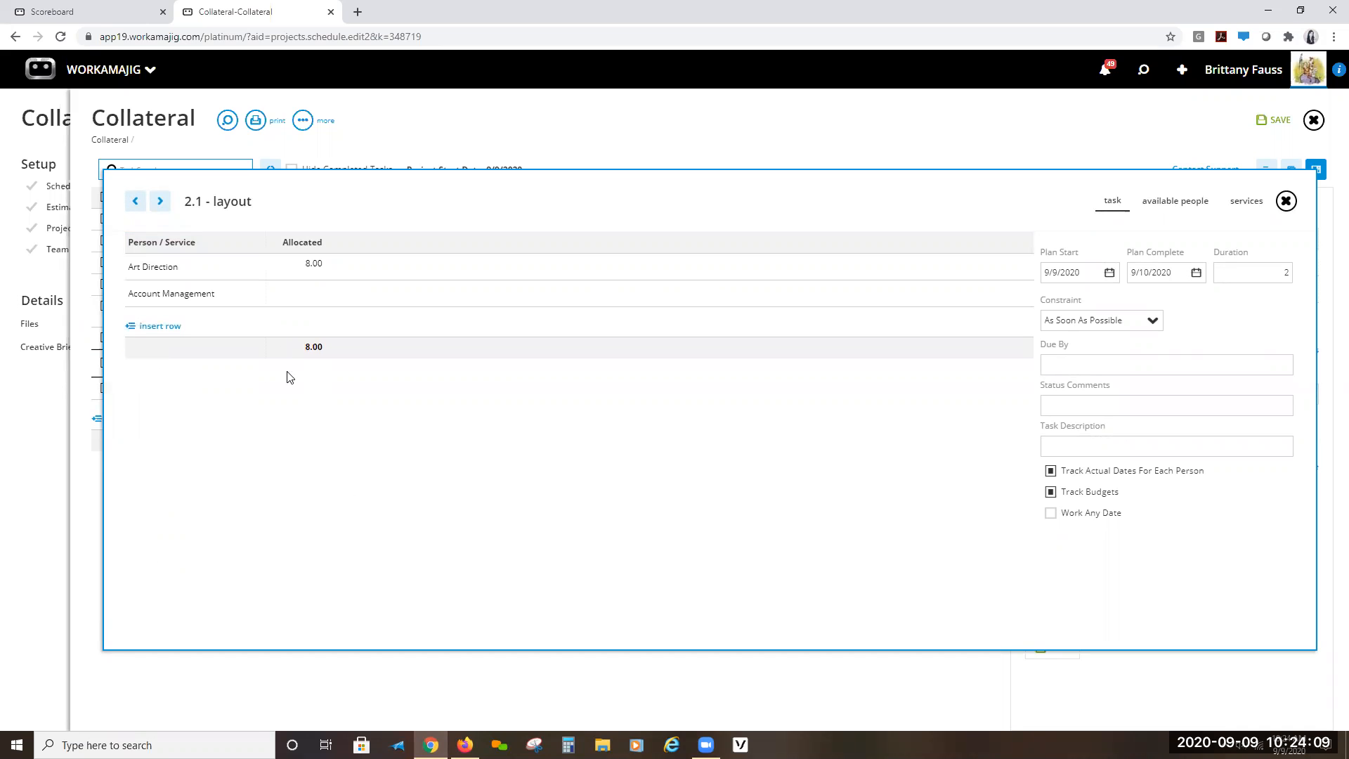
left_click(295, 304)
type("2")
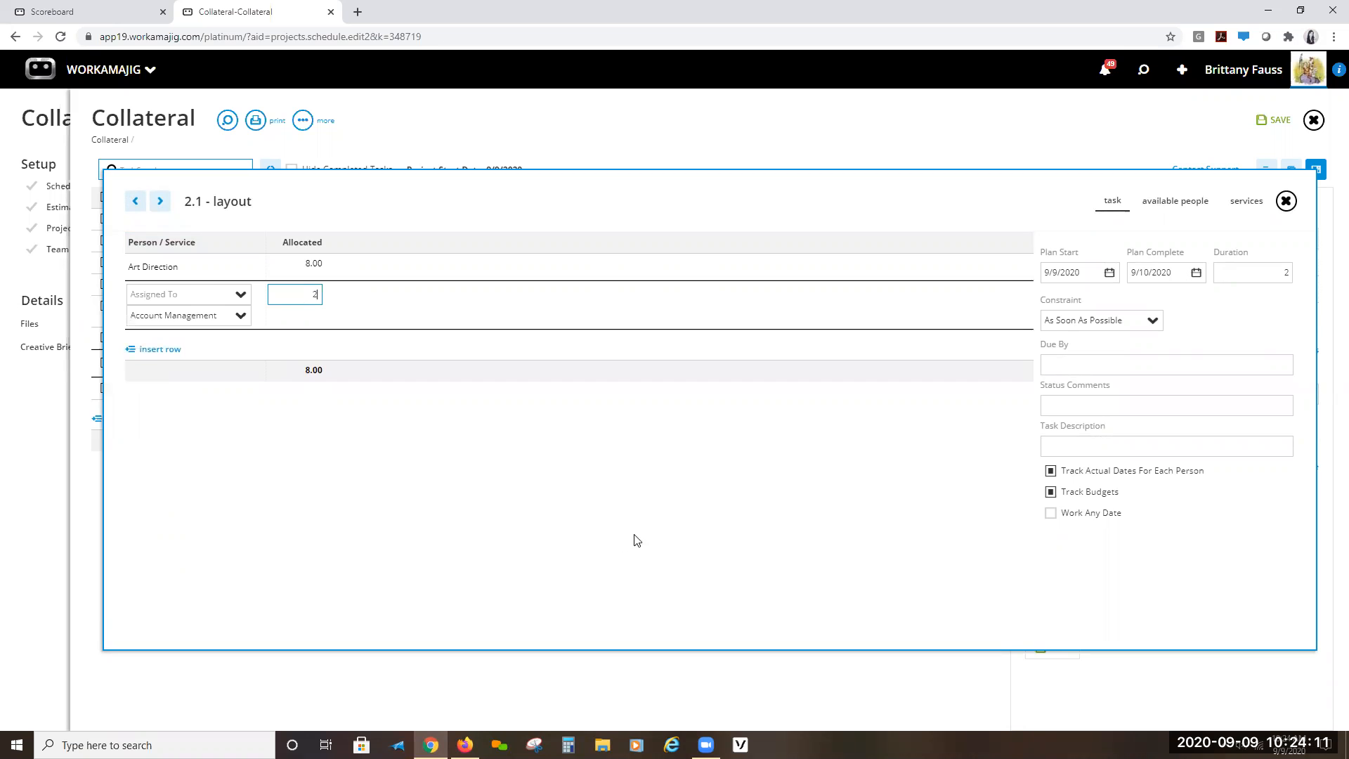
left_click(634, 541)
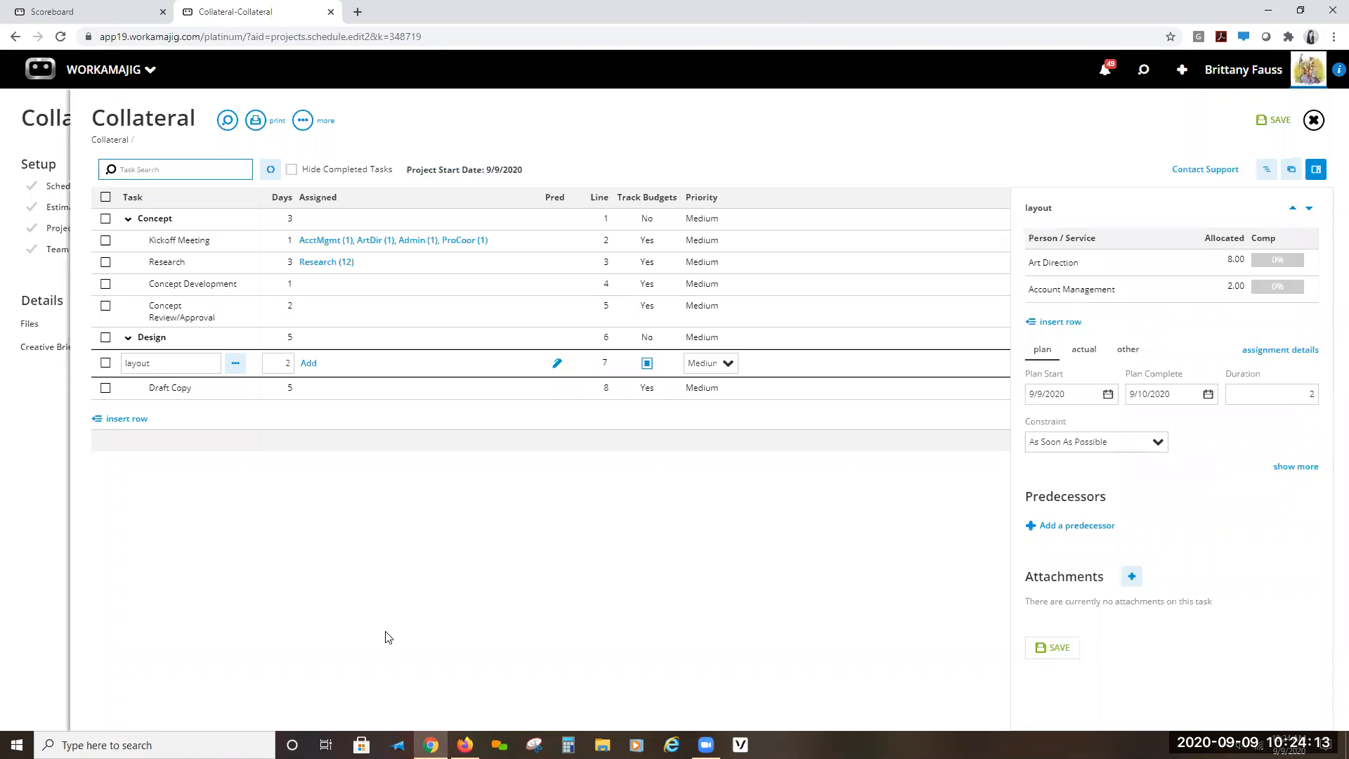
left_click(388, 564)
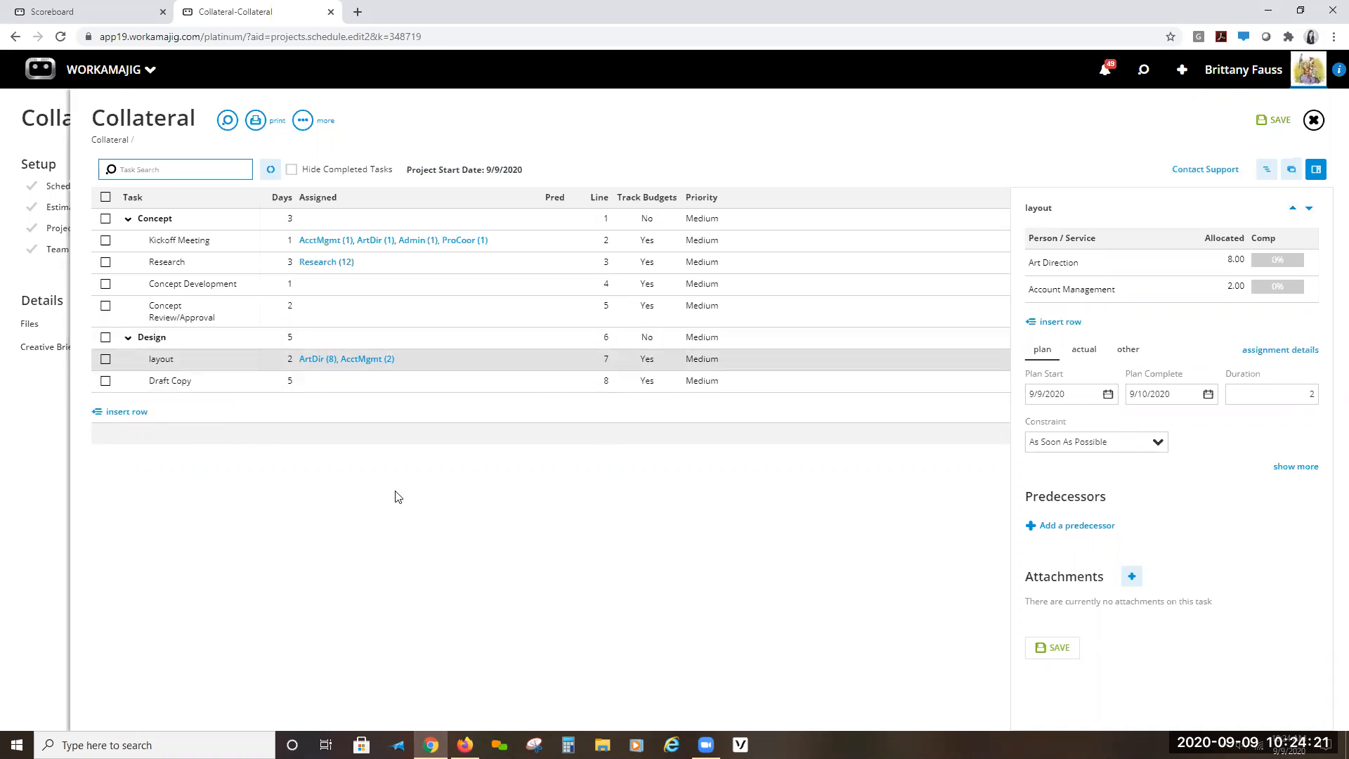
- Add a task at the end of the schedule, move it out to the same level as Design, and name it Post Mortem
left_click(128, 413)
left_click(236, 407)
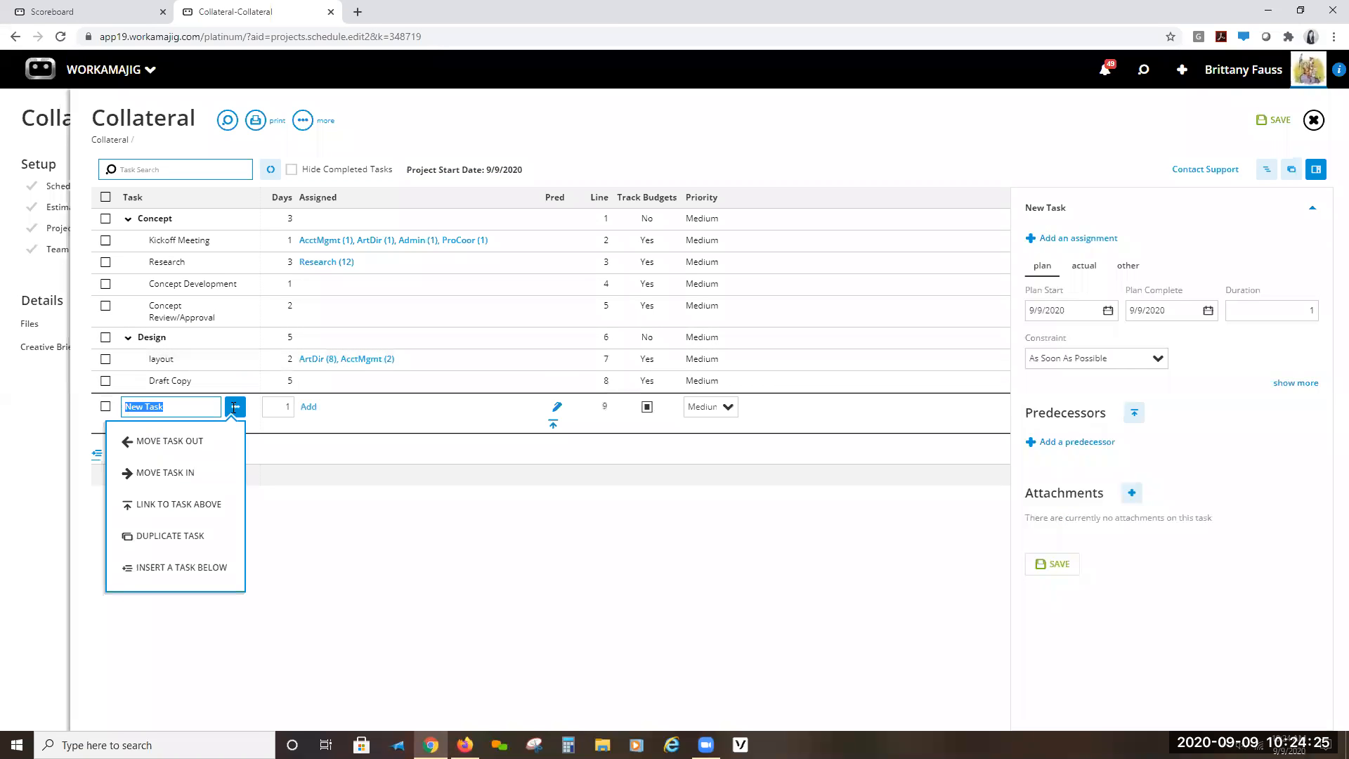
left_click(170, 444)
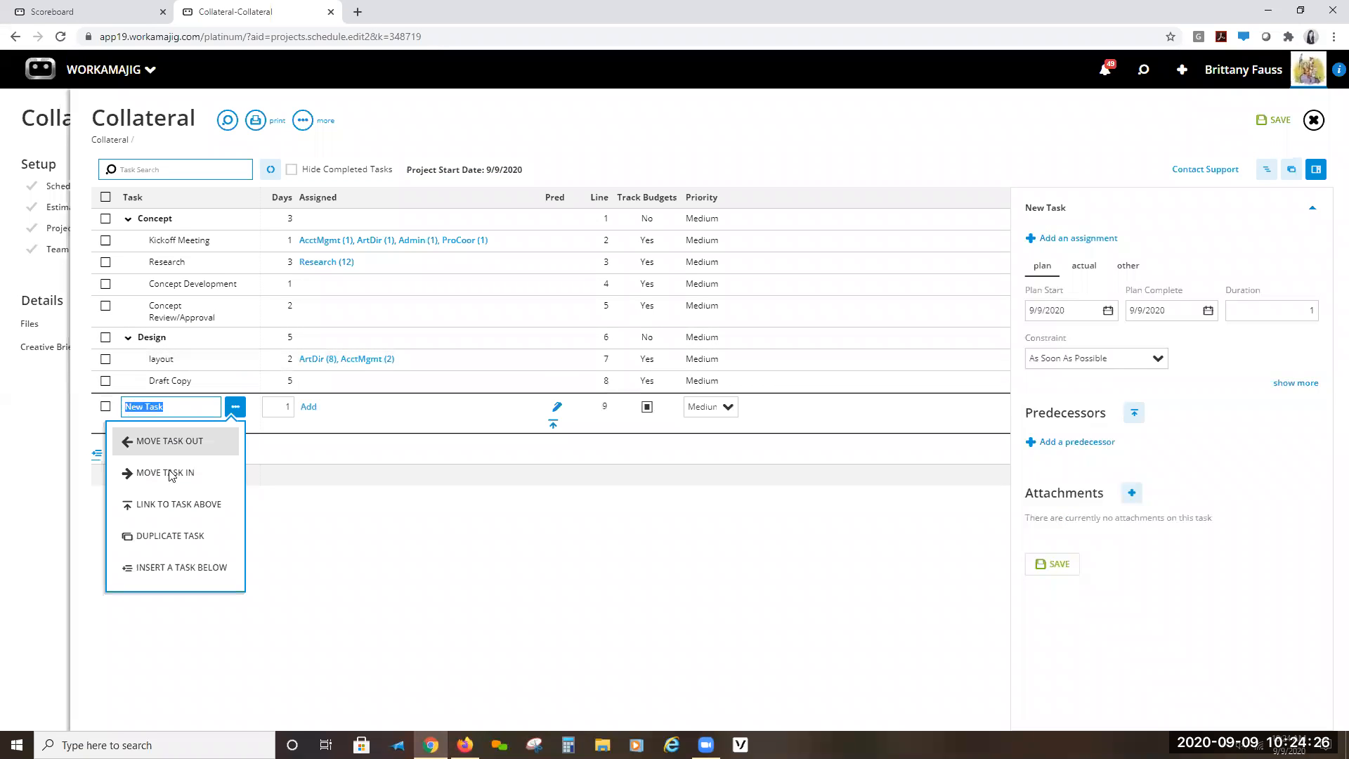
left_click(174, 402)
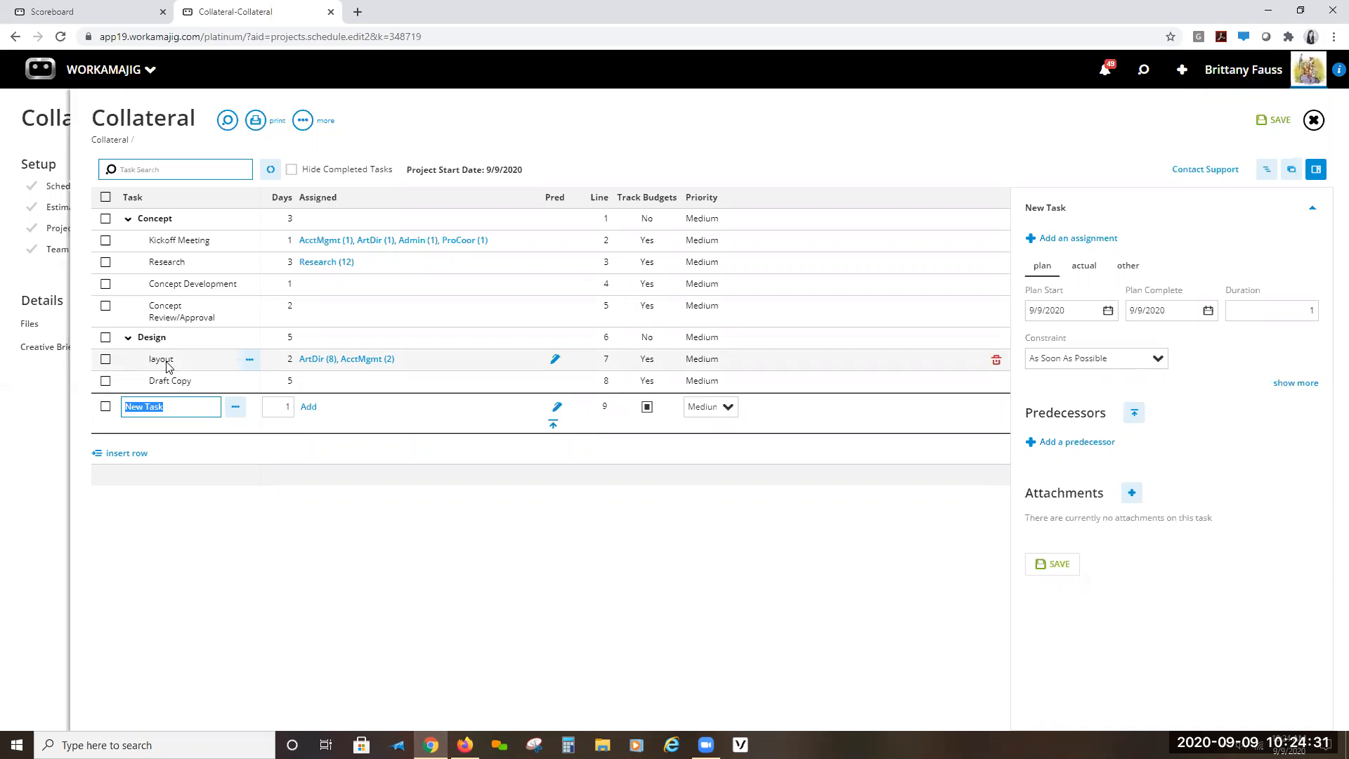
type("Post Mortem")
left_click(331, 526)
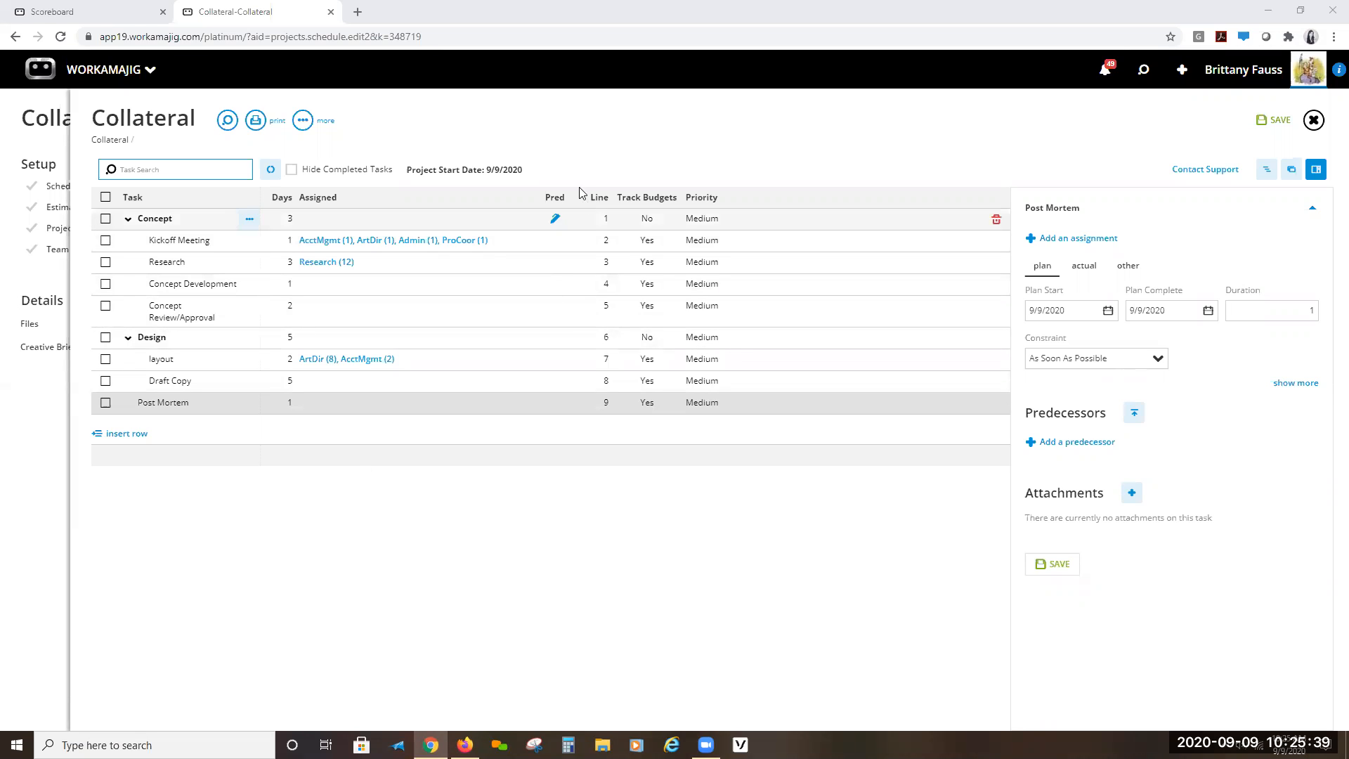
- Link all tasks of the schedule to one another as predecessors
left_click(106, 198)
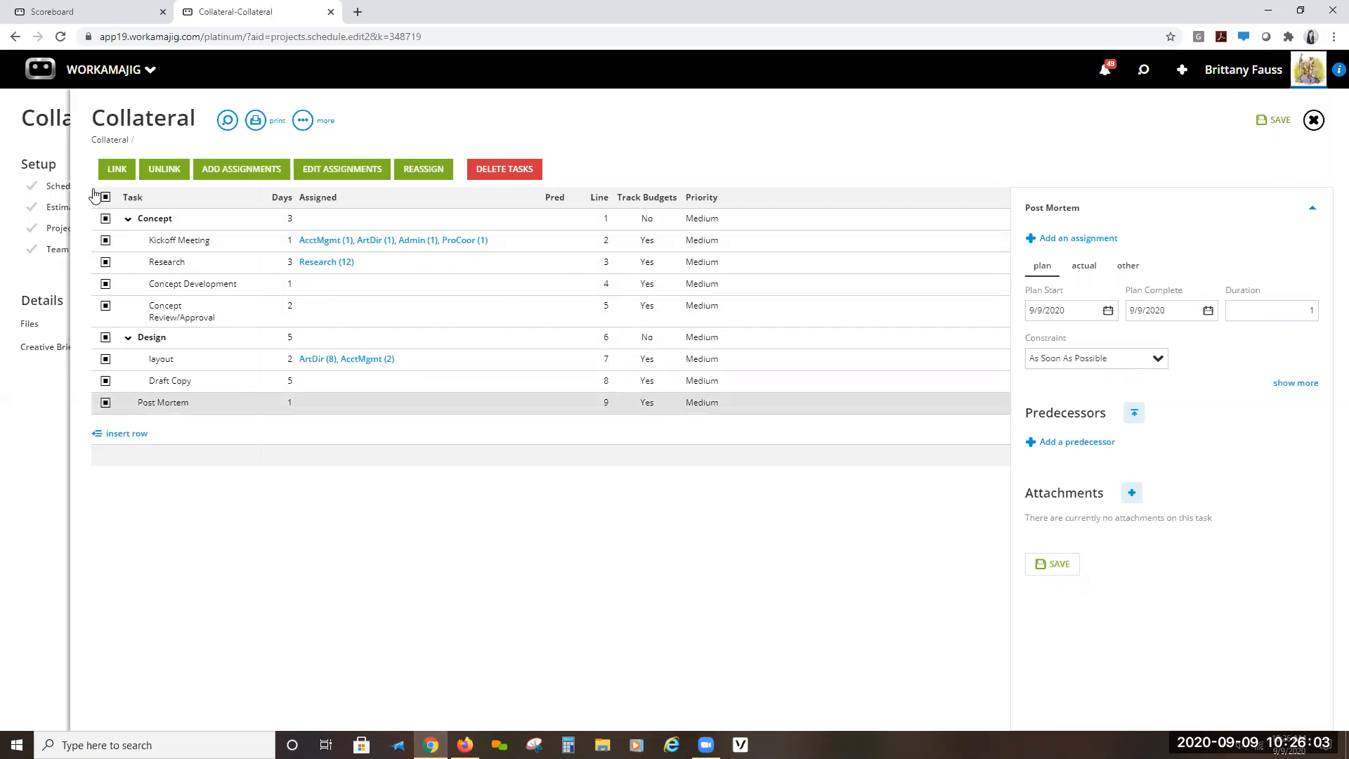
left_click(114, 173)
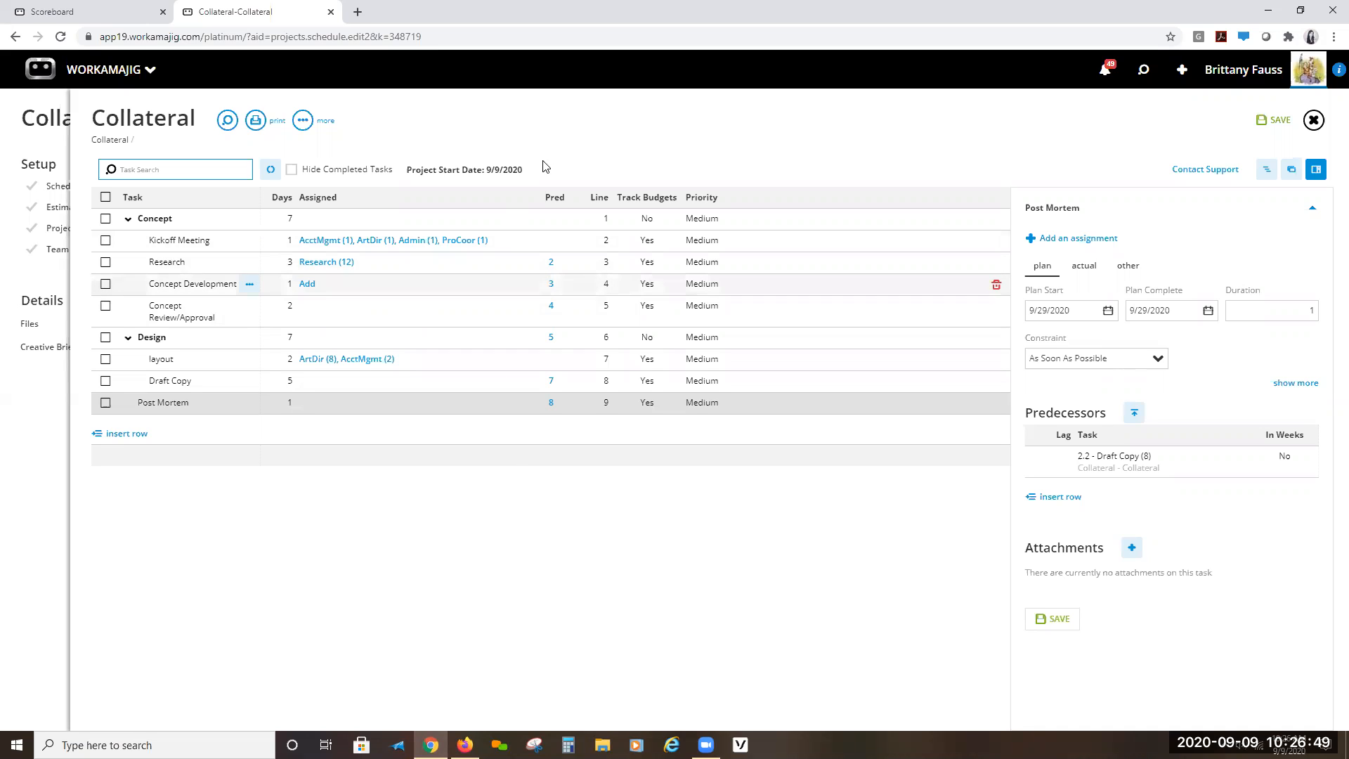
- Remove the predecessor from Design, make Concept Review/Approval the predecessor of the layout task instead, and save the schedule
left_click(551, 344)
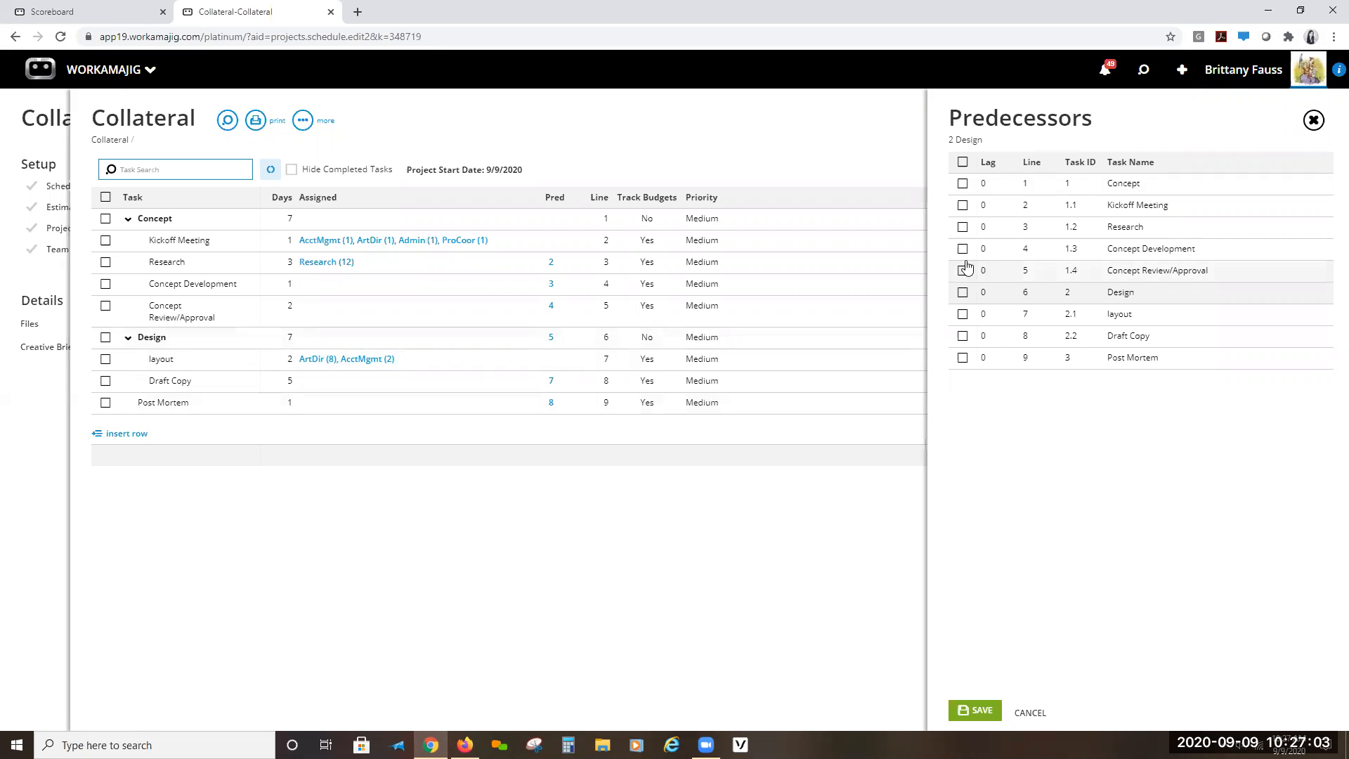
left_click(963, 699)
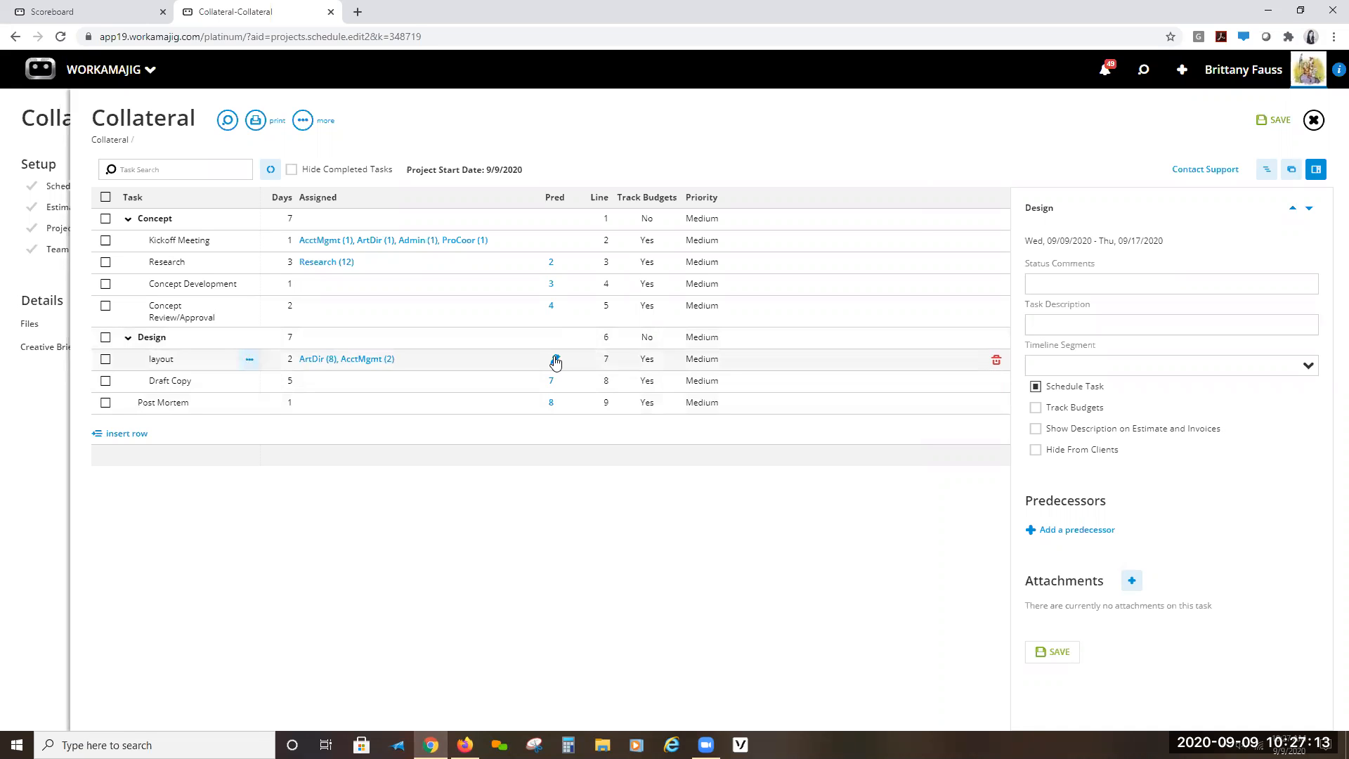
left_click(555, 360)
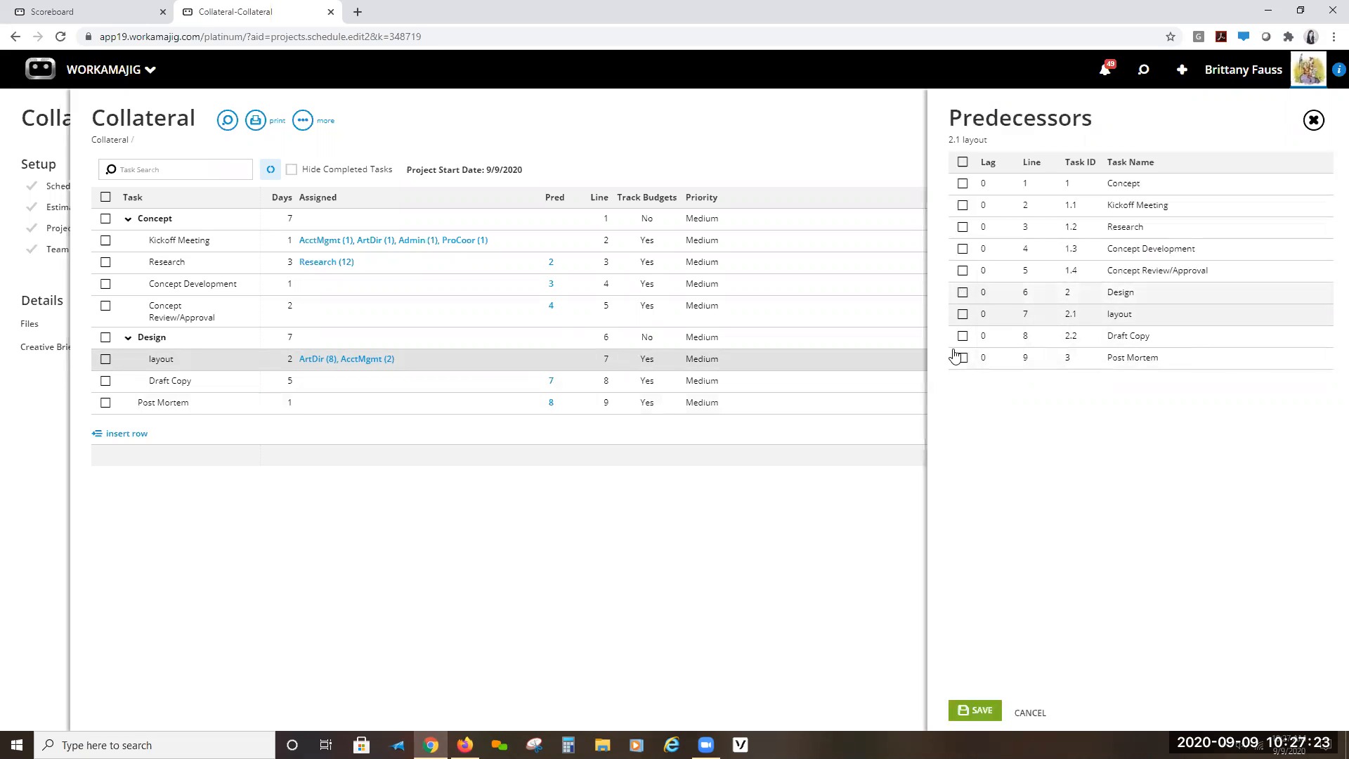
left_click(962, 271)
left_click(974, 711)
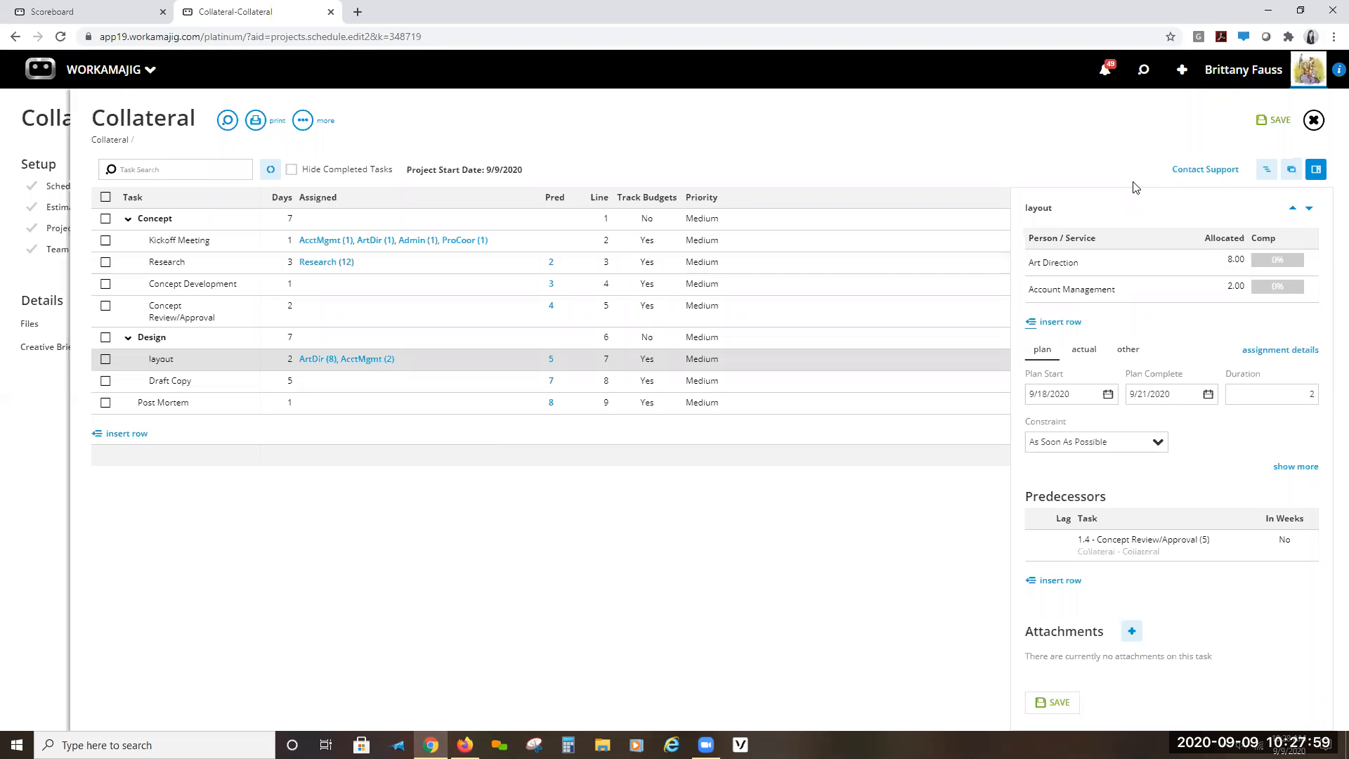
left_click(1313, 120)
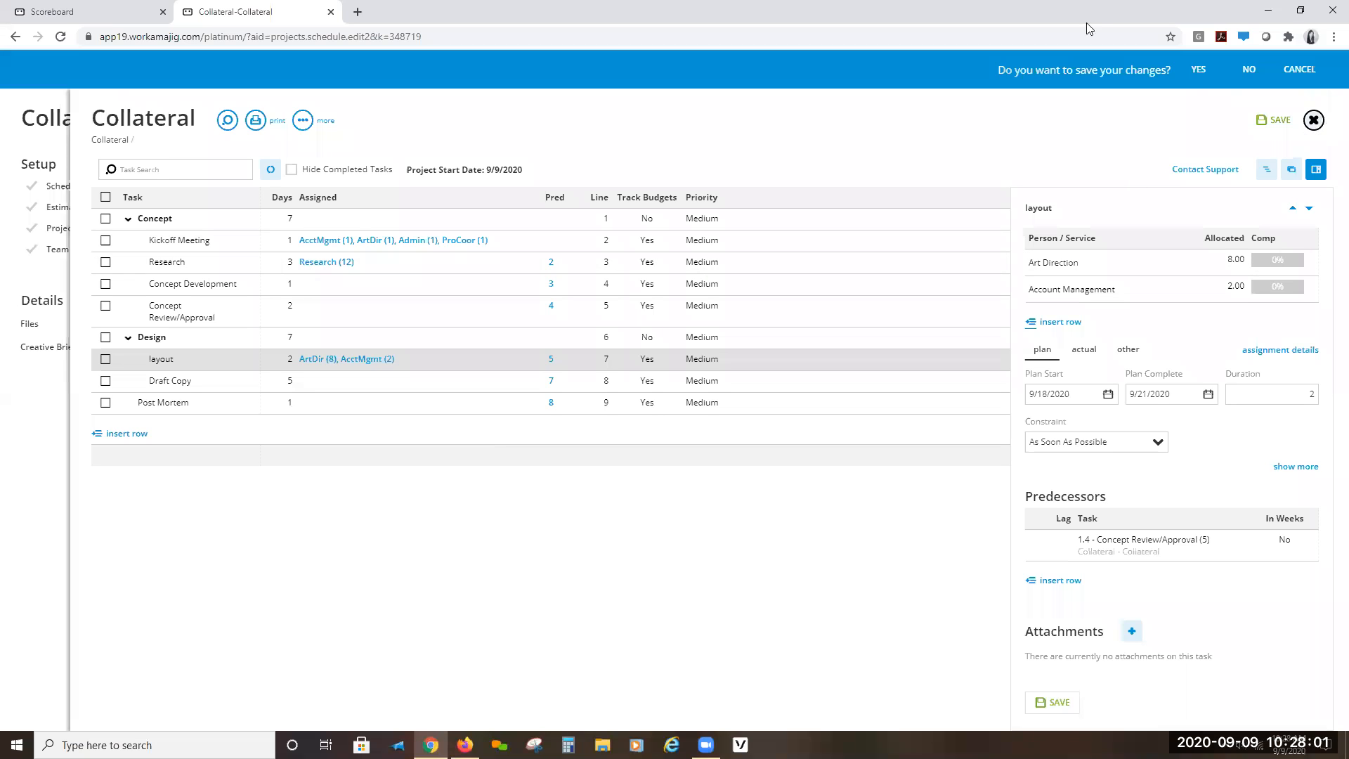
left_click(1198, 69)
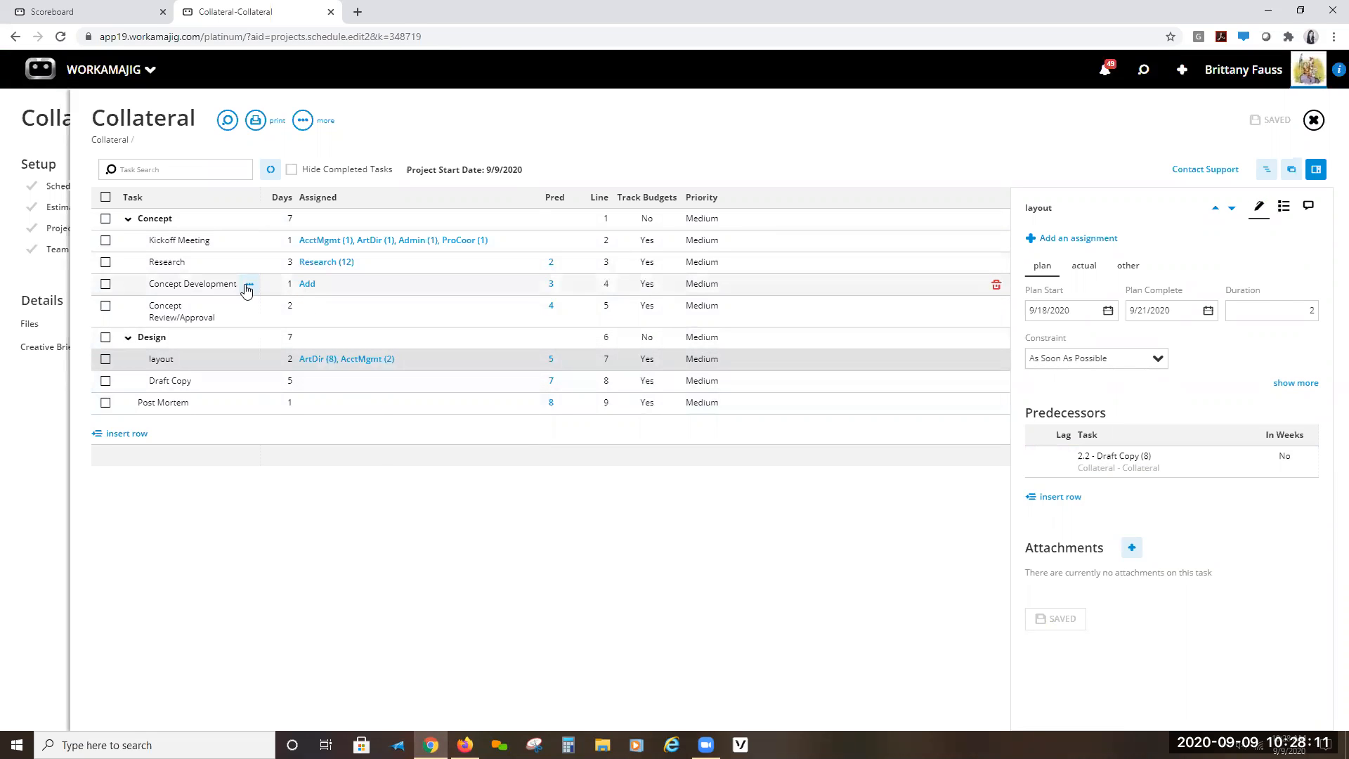
- Duplicate the Concept Review/Approval task and move the copy to the outer level, between the Design group and Post Mortem
left_click(248, 288)
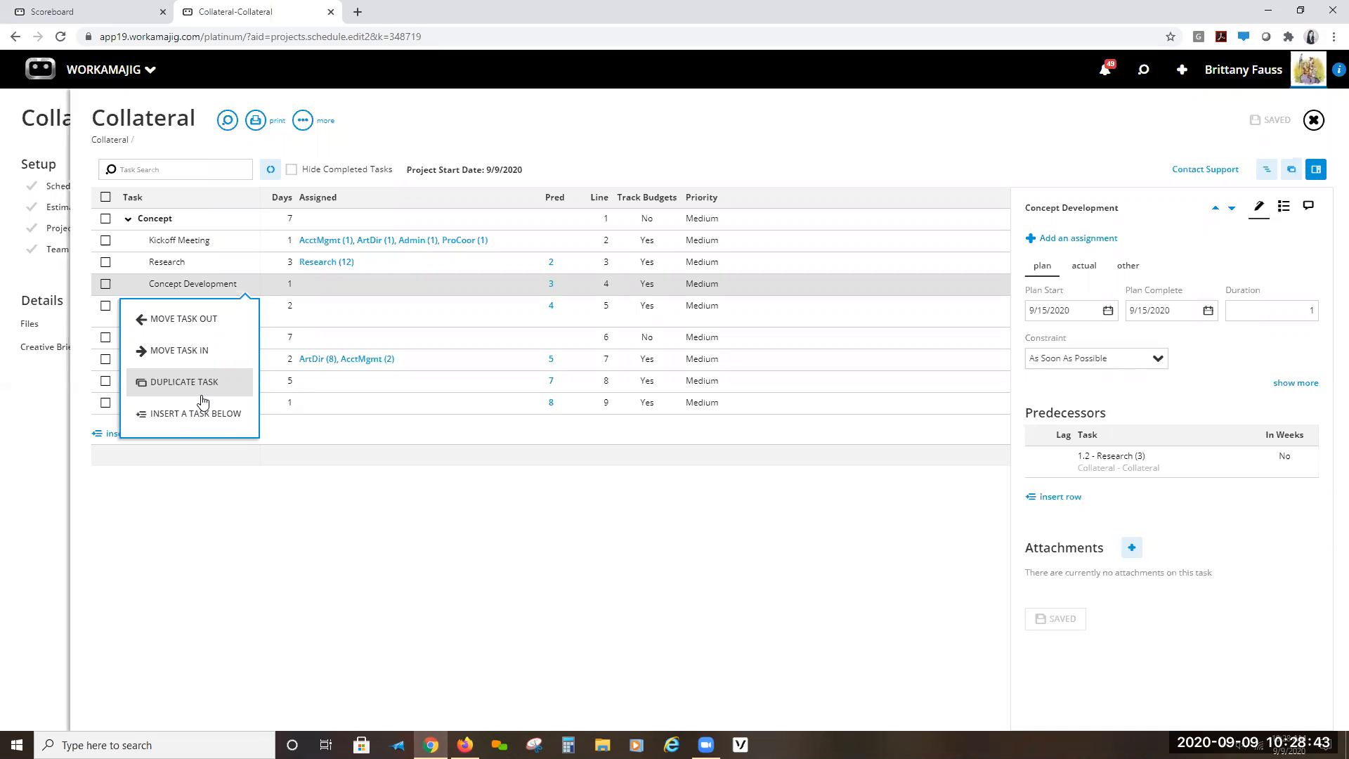
left_click(323, 485)
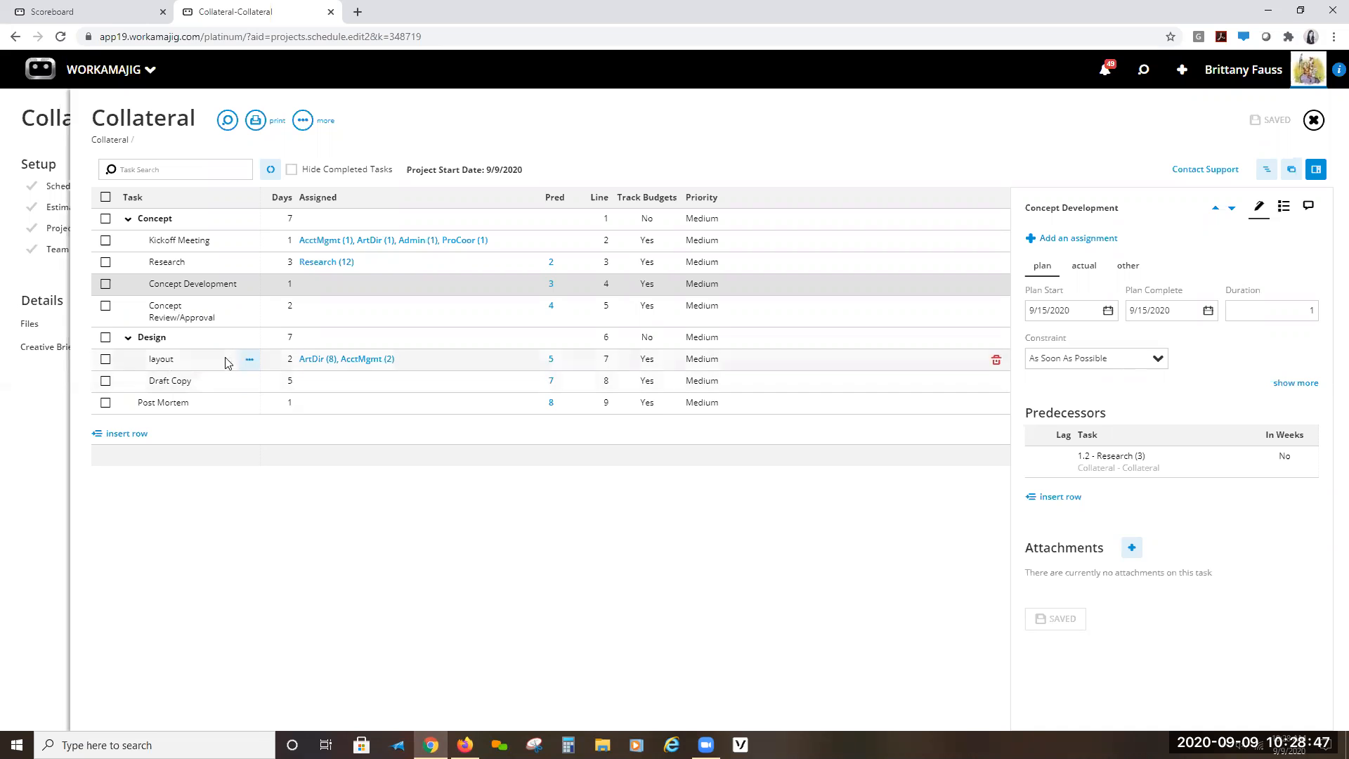
left_click(158, 315)
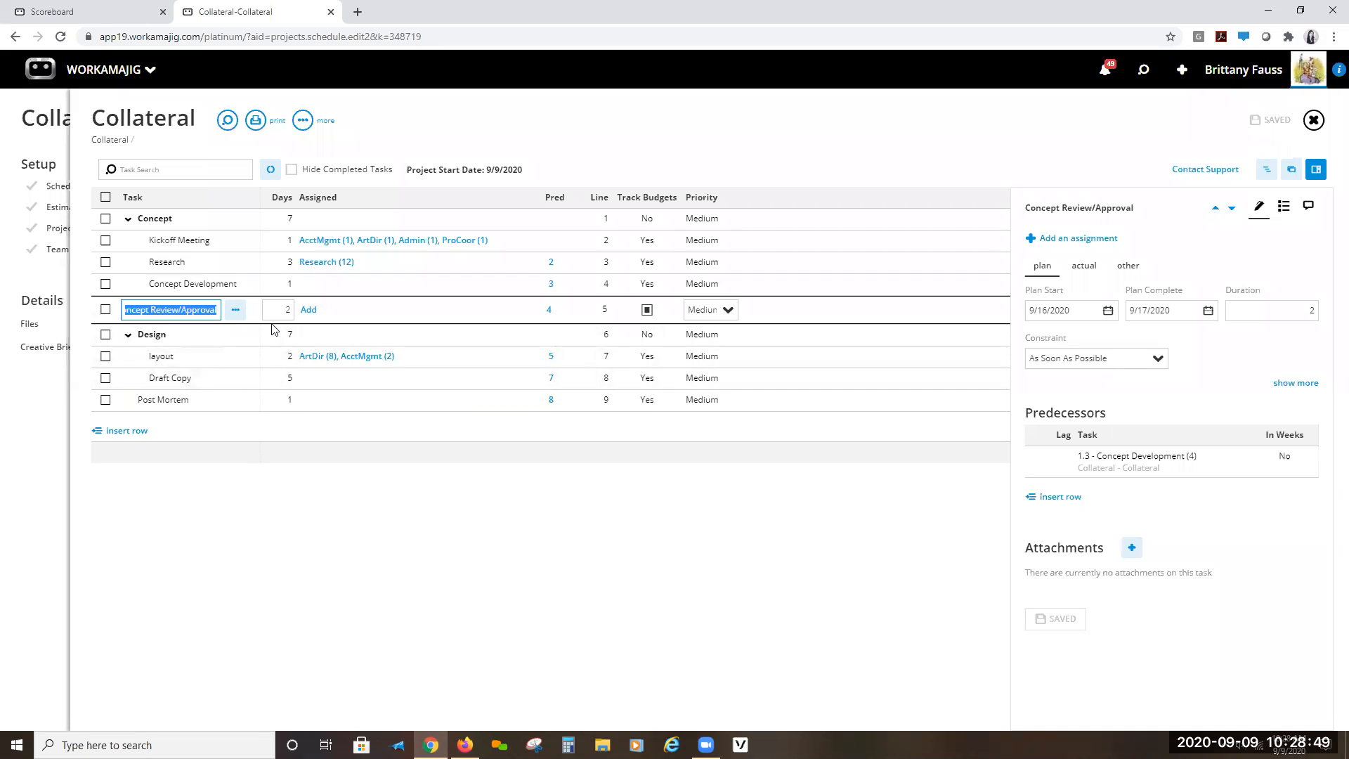
left_click(236, 309)
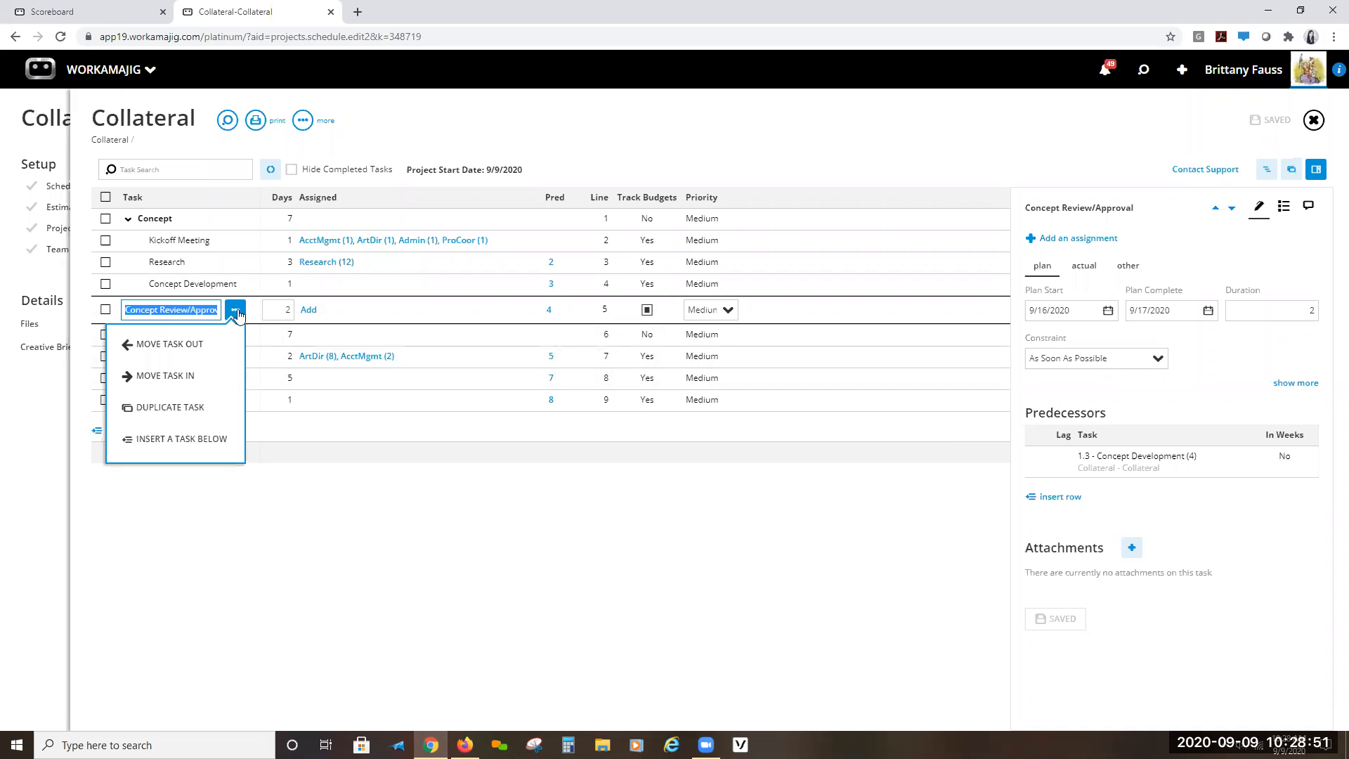
left_click(176, 408)
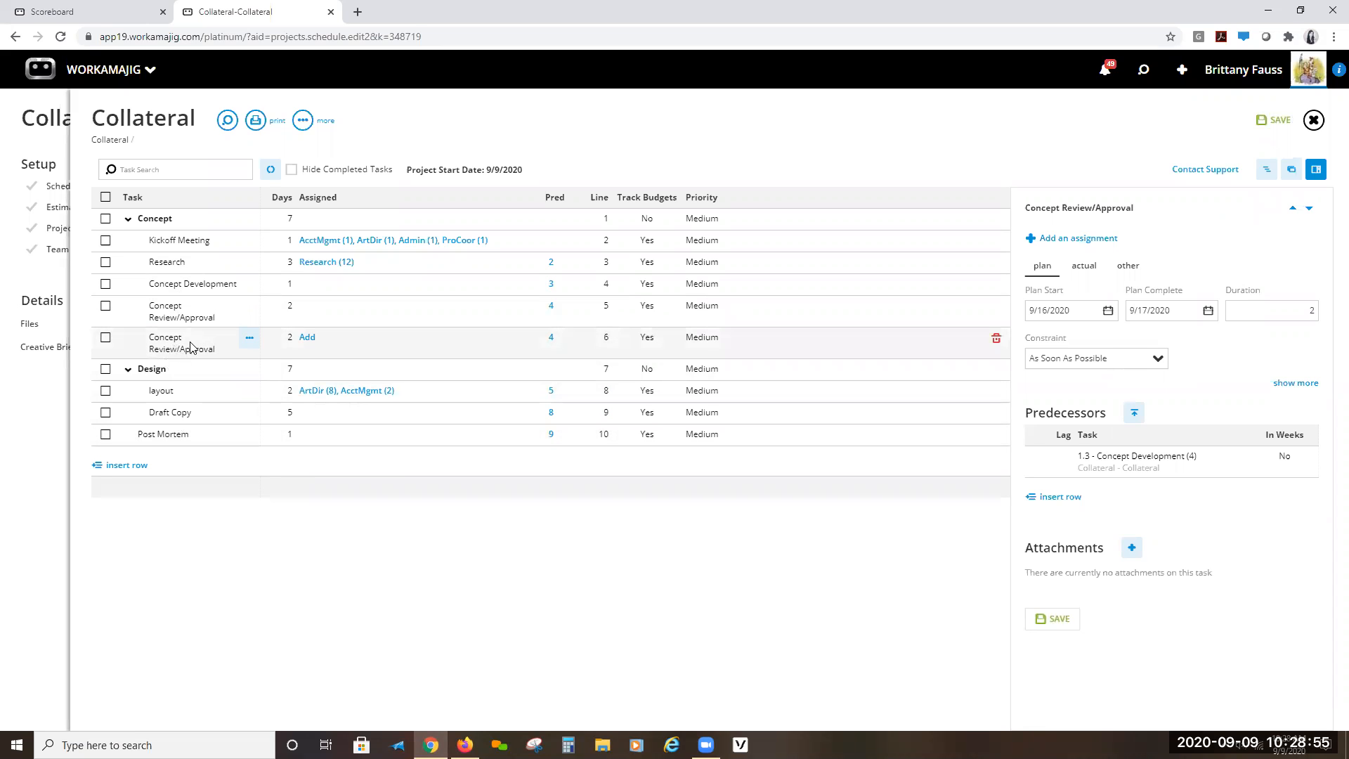
left_click_drag(189, 344, 188, 429)
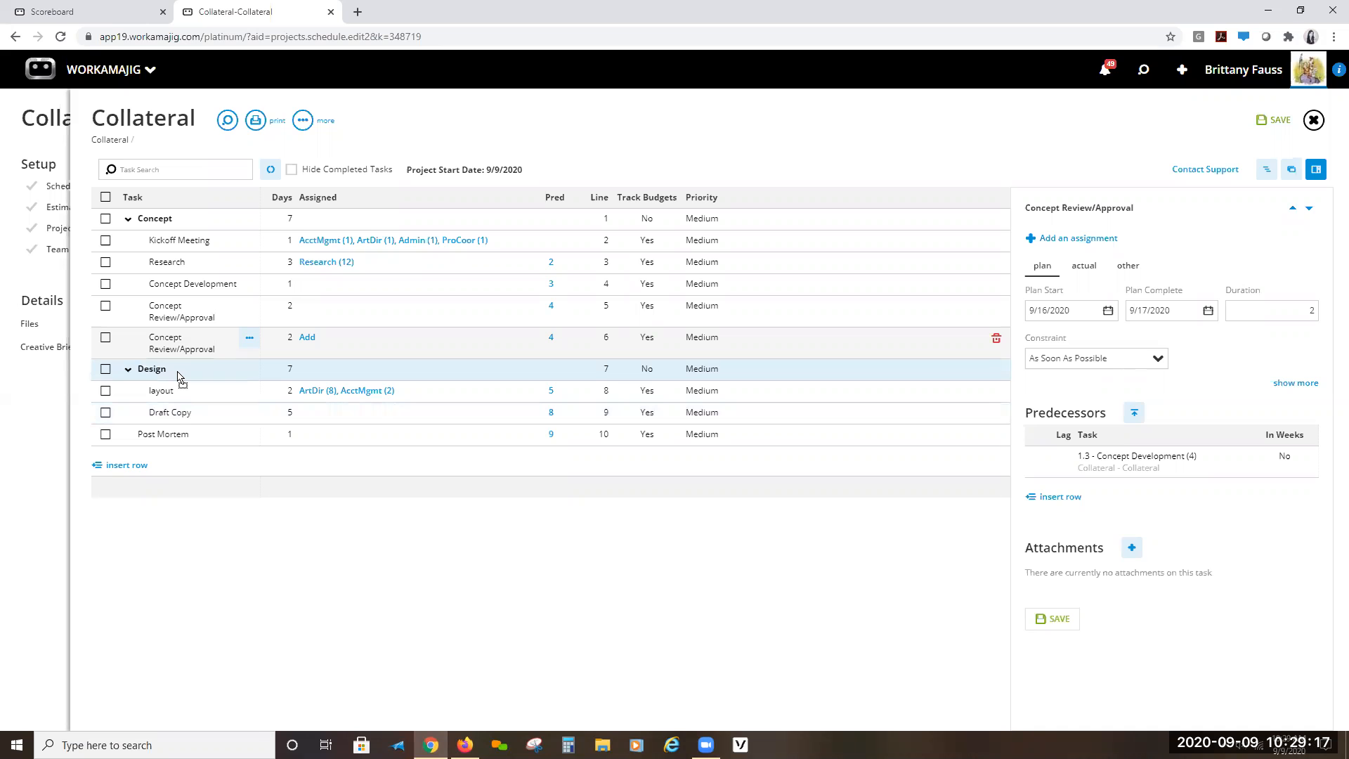
left_click_drag(177, 377, 177, 434)
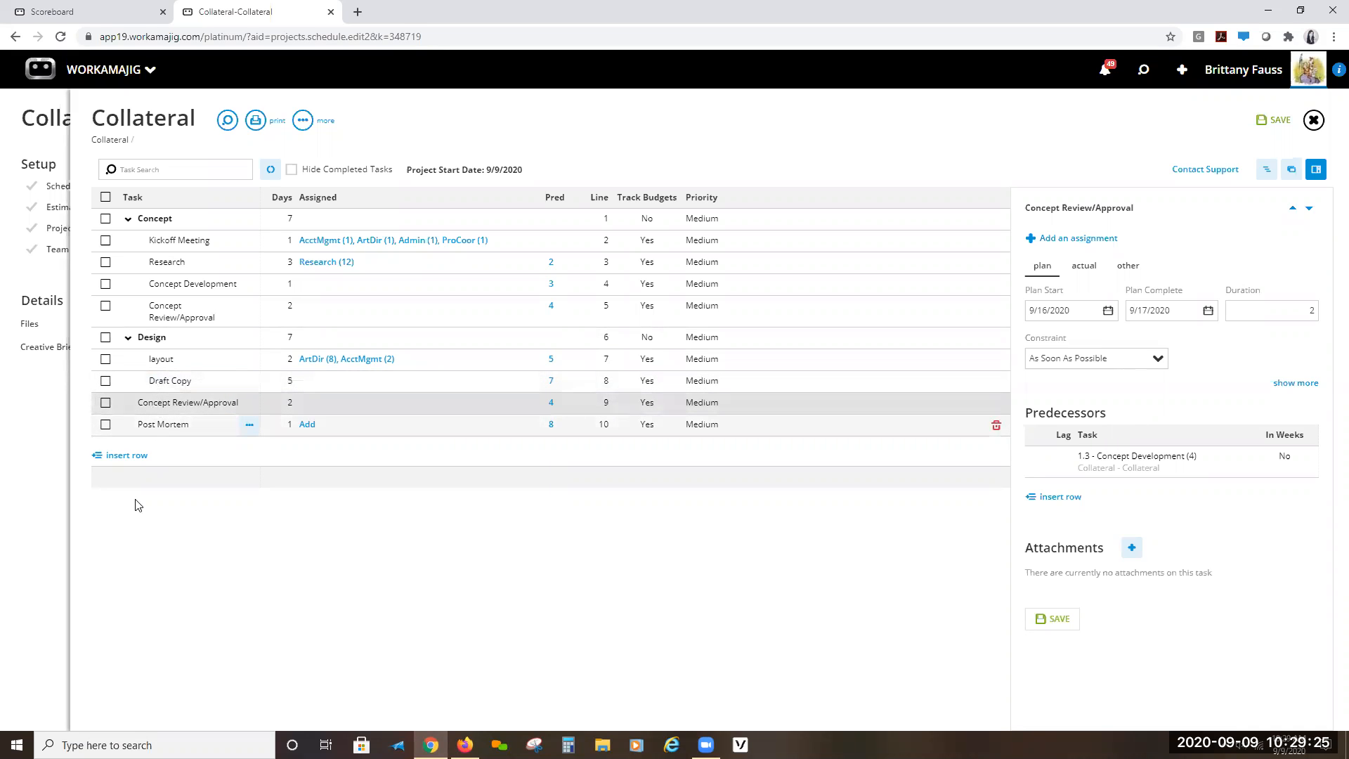
left_click(126, 455)
left_click(236, 450)
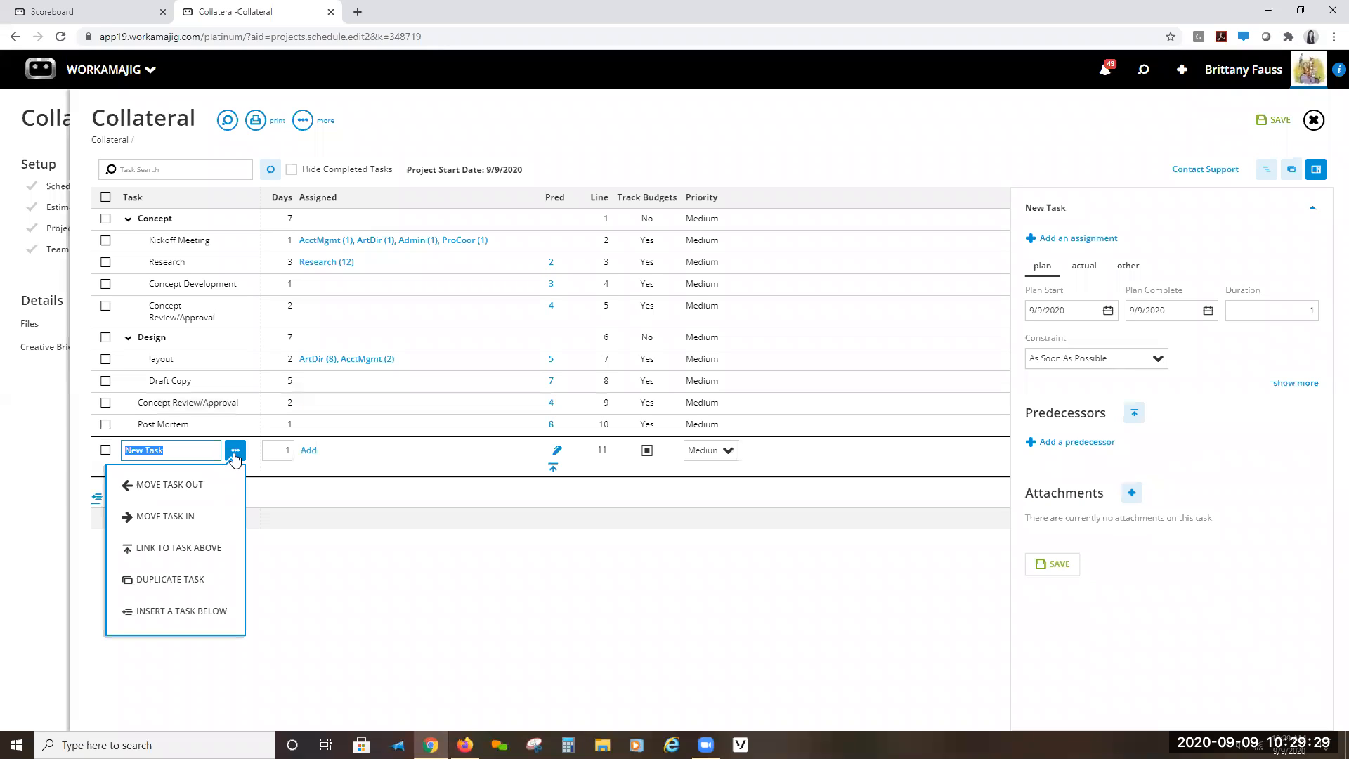
left_click(187, 607)
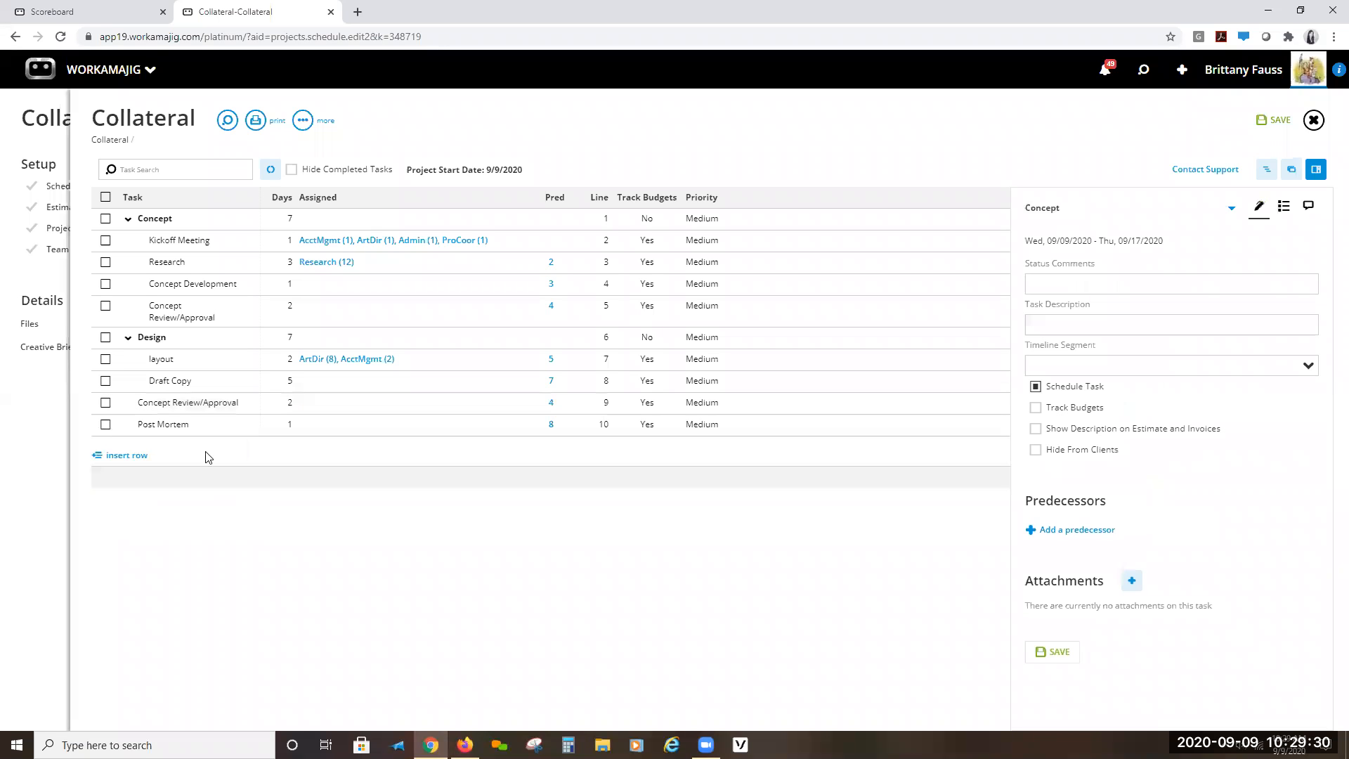
- Add a task named gh at the end of the schedule and nest it under the outer-level Concept Review/Approval task
left_click(120, 457)
type("gh")
key("Return")
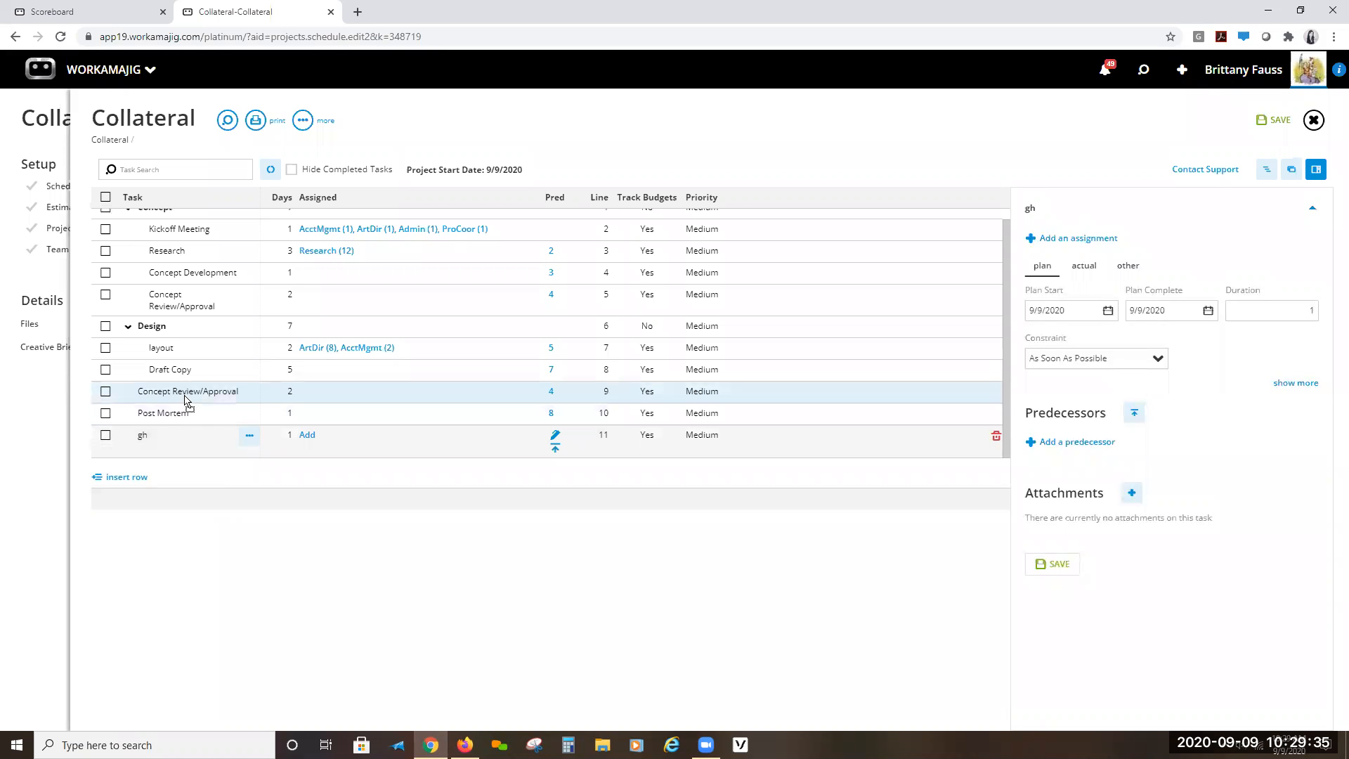
left_click_drag(184, 396, 184, 397)
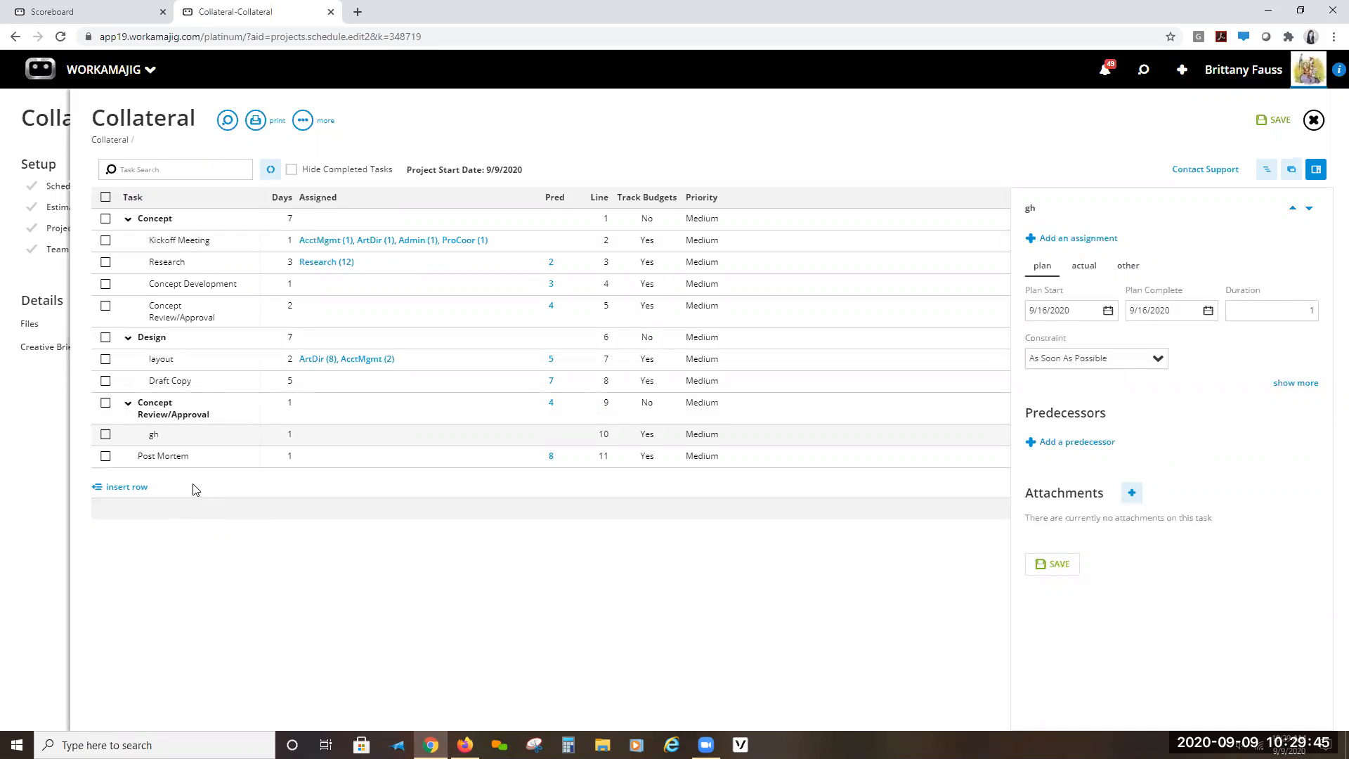
mouse_move(181, 430)
left_click(181, 457)
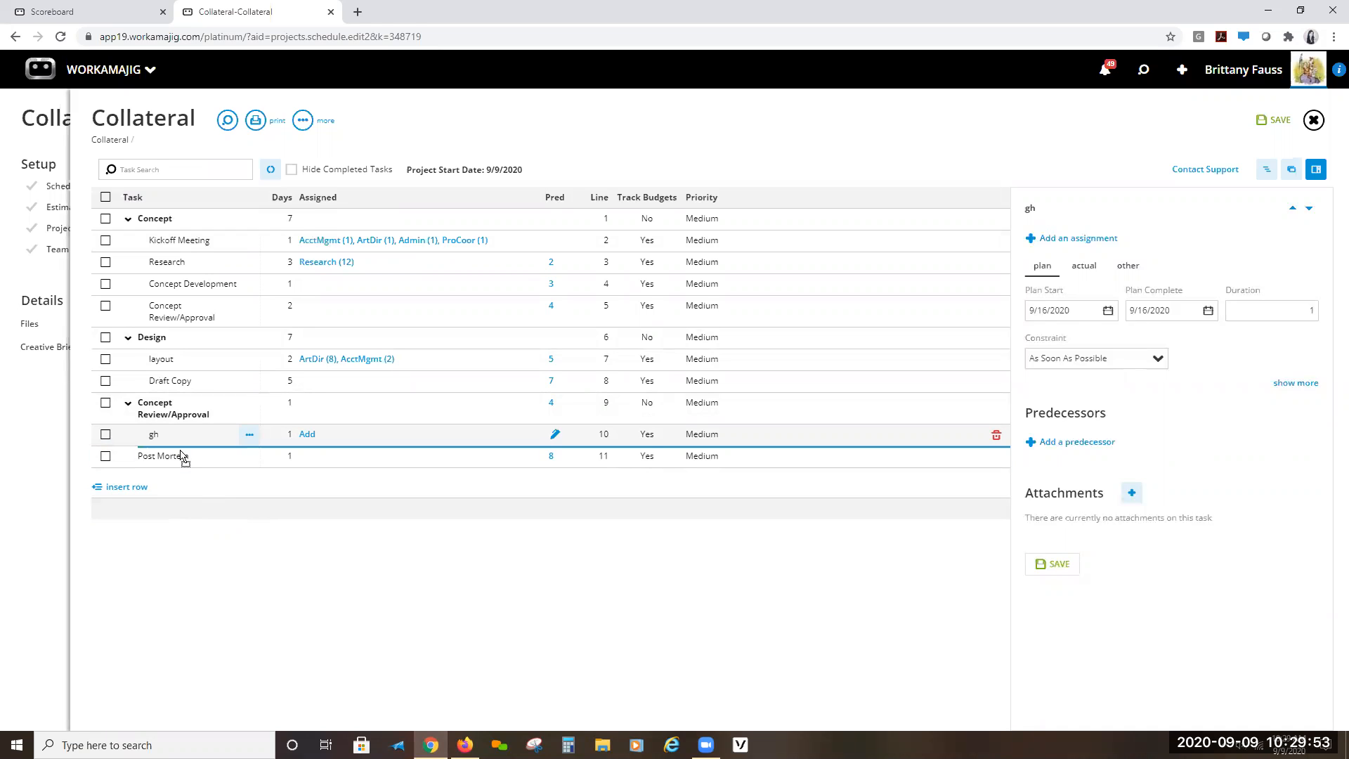
left_click(249, 517)
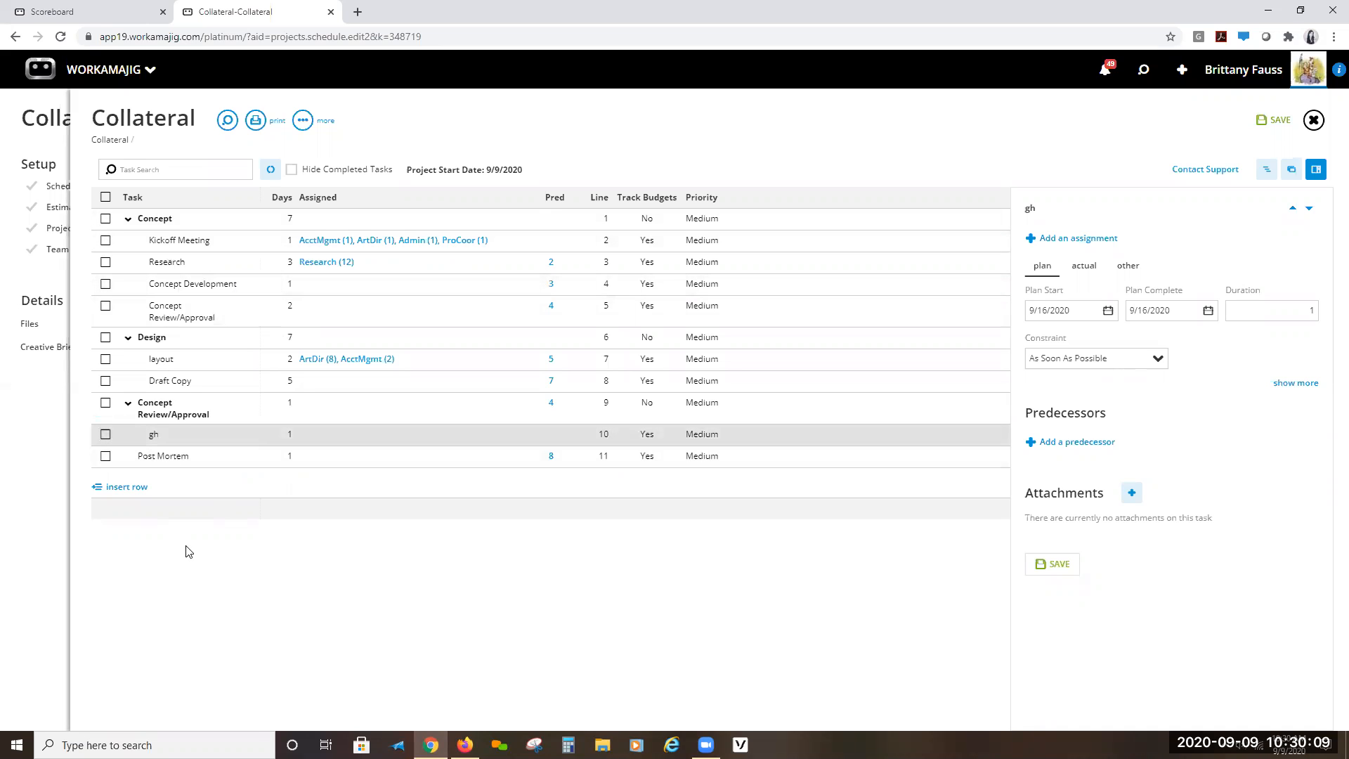
left_click(118, 487)
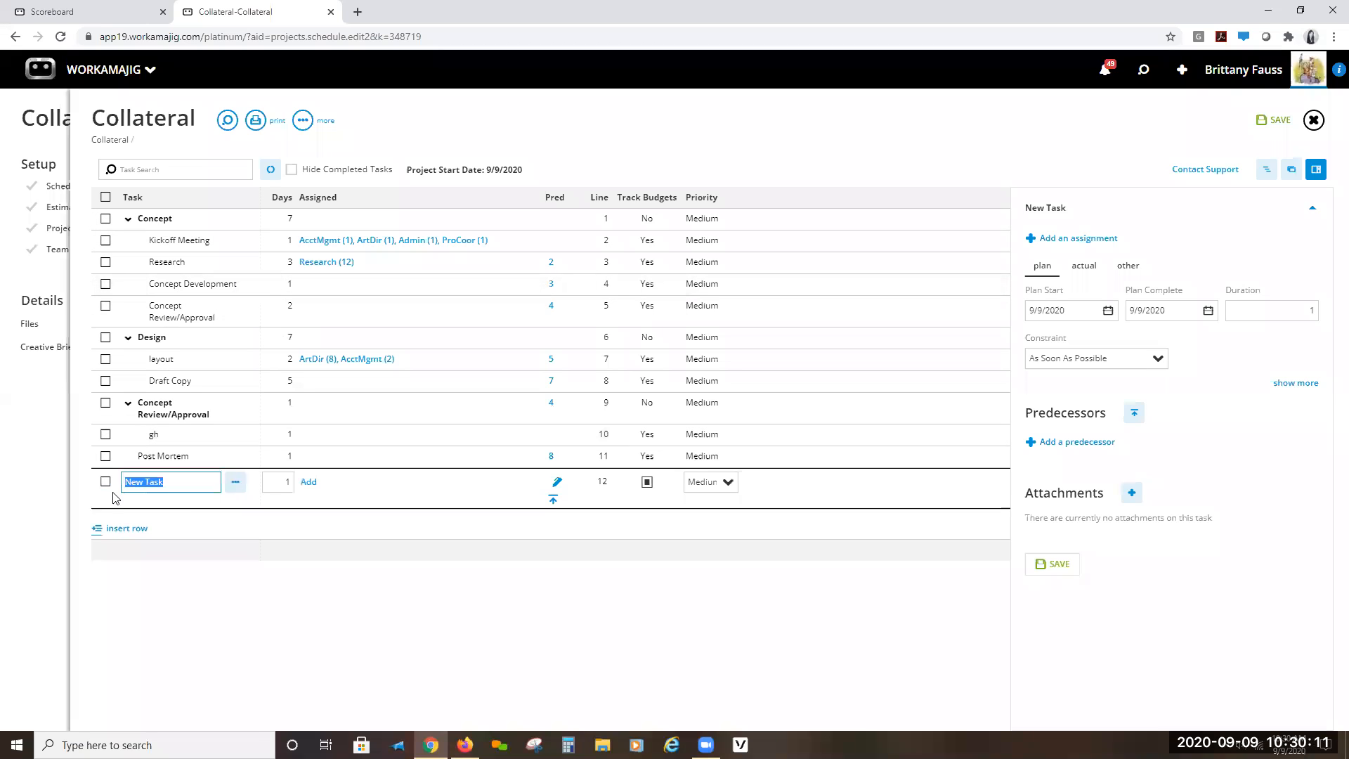
key("Escape")
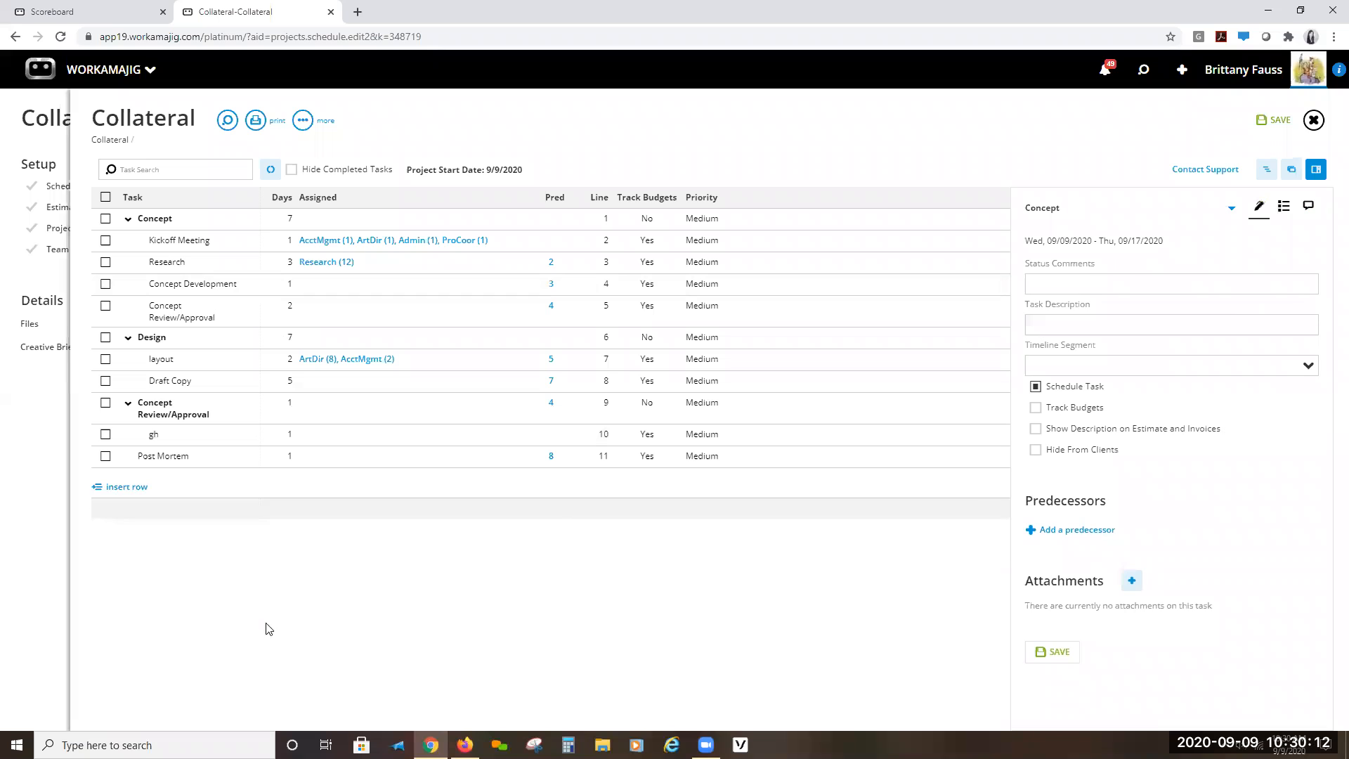
- Save the schedule and view the other settings of the Kickoff Meeting and Post Mortem tasks
left_click(1273, 121)
left_click(191, 242)
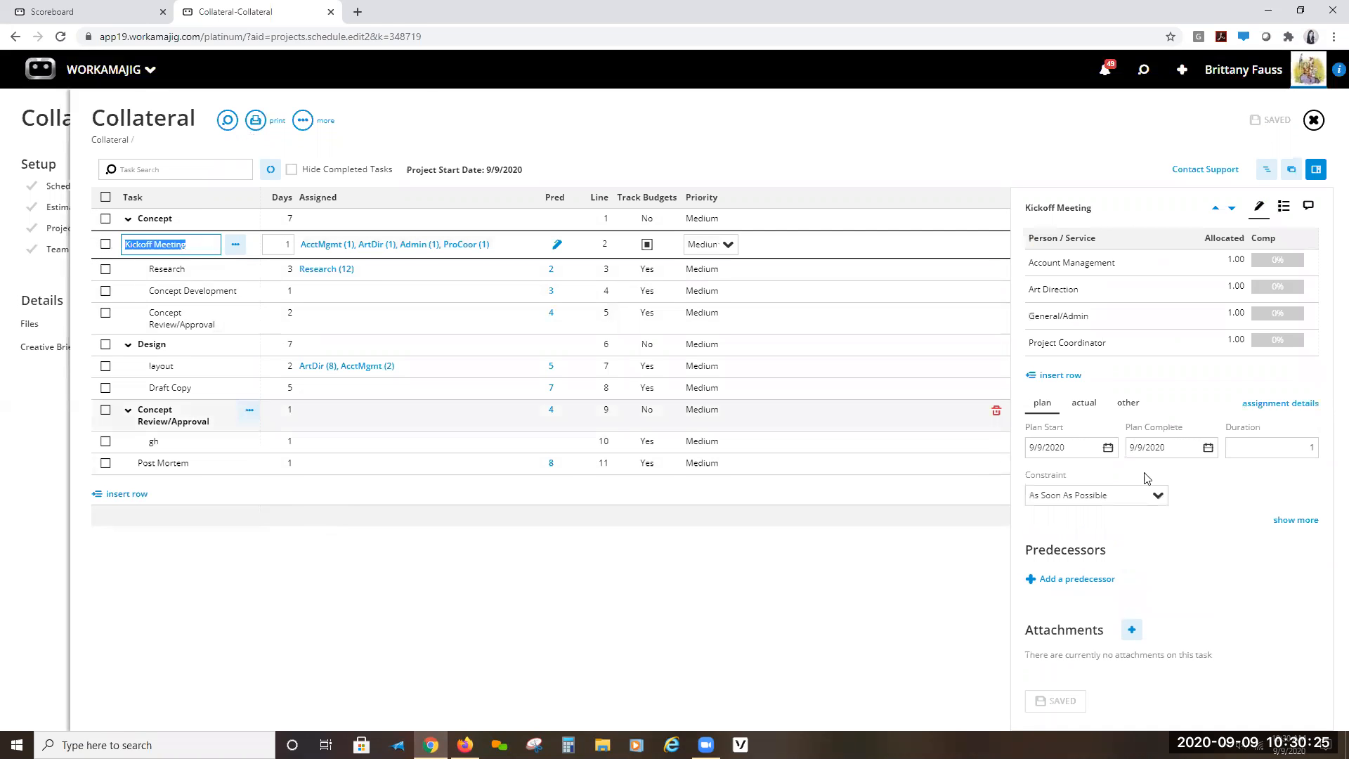
left_click(1126, 402)
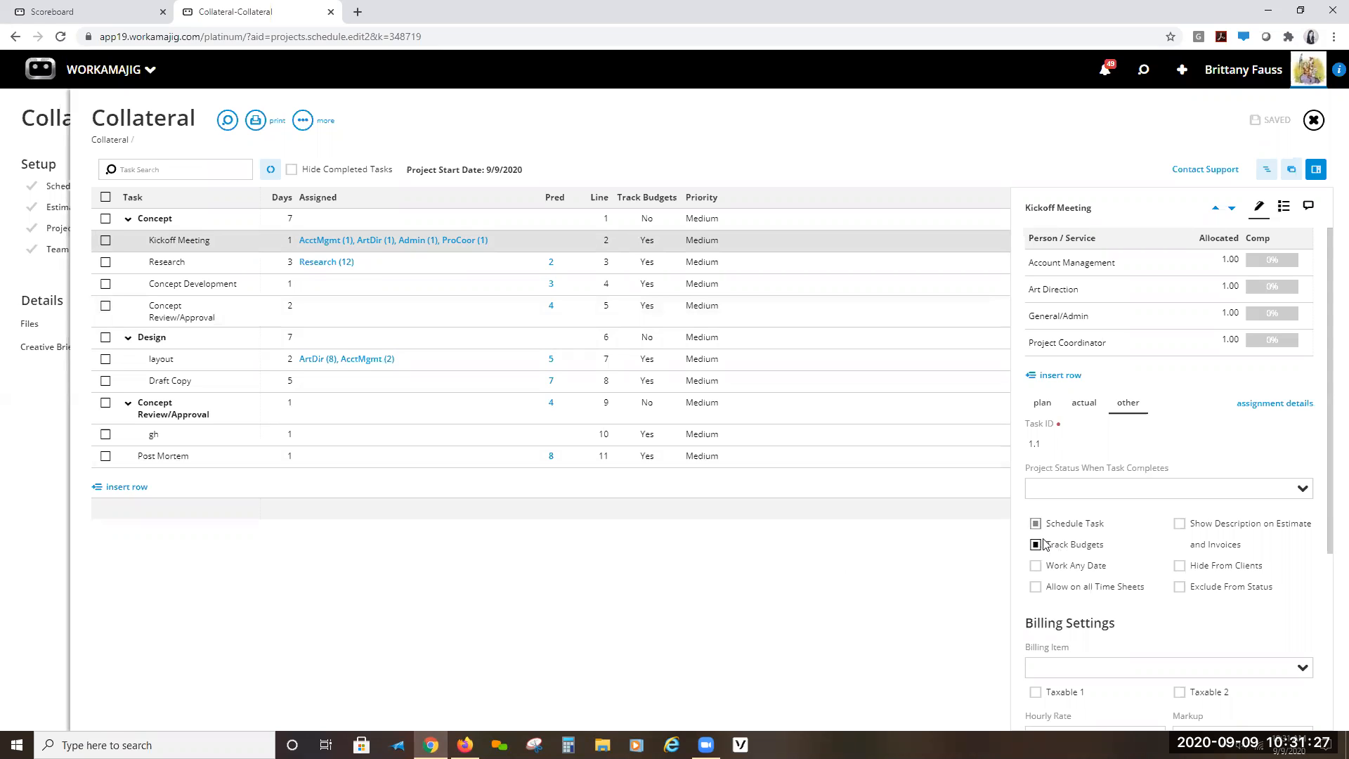
left_click(185, 458)
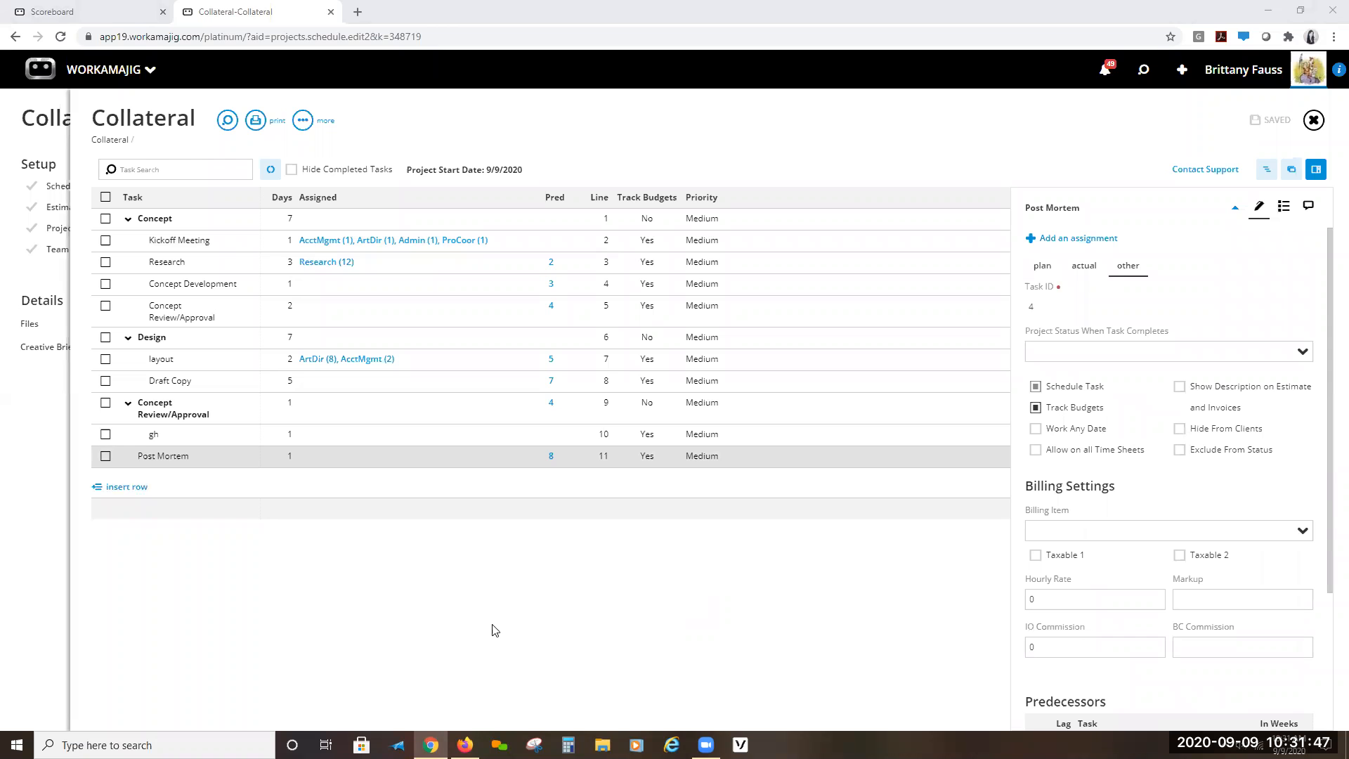
- Close the Collateral schedule and template, look through the project templates, and return to the Projects list
left_click(1313, 120)
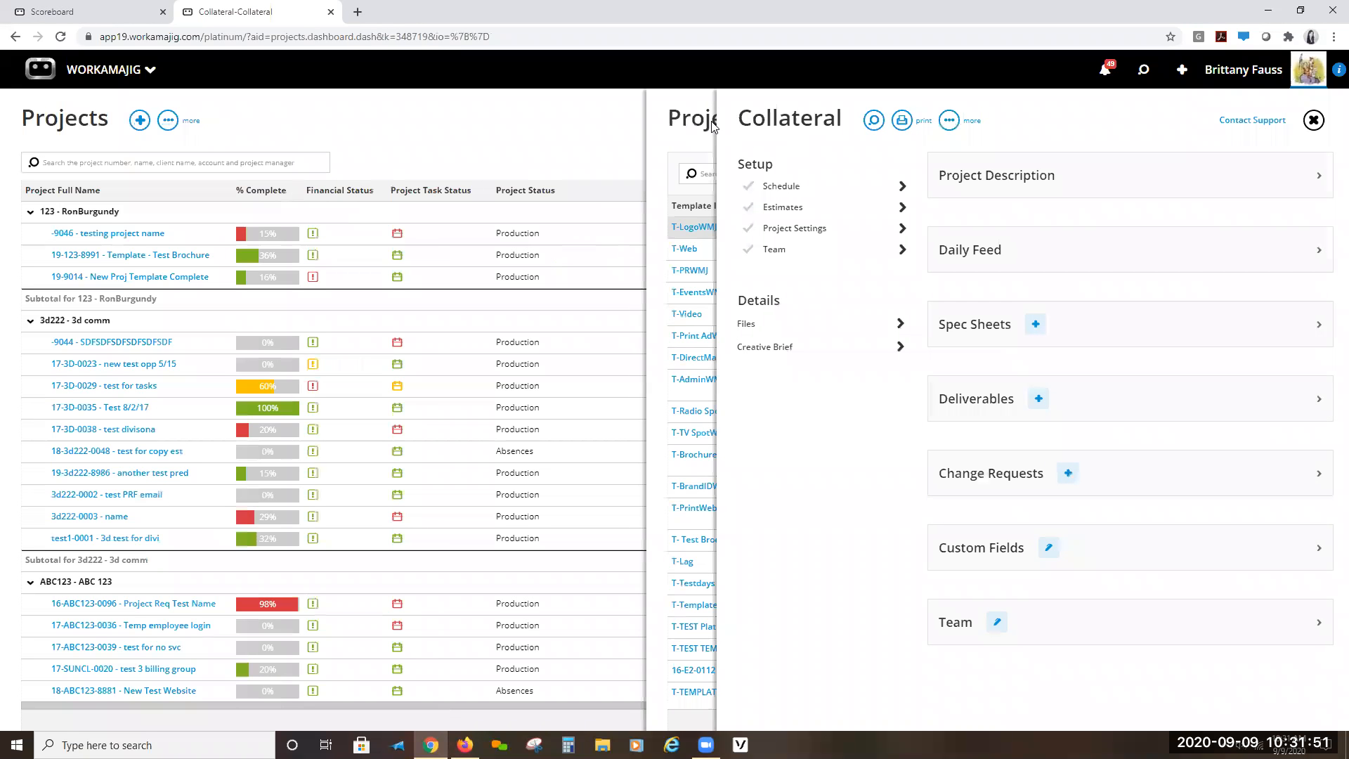
left_click(712, 125)
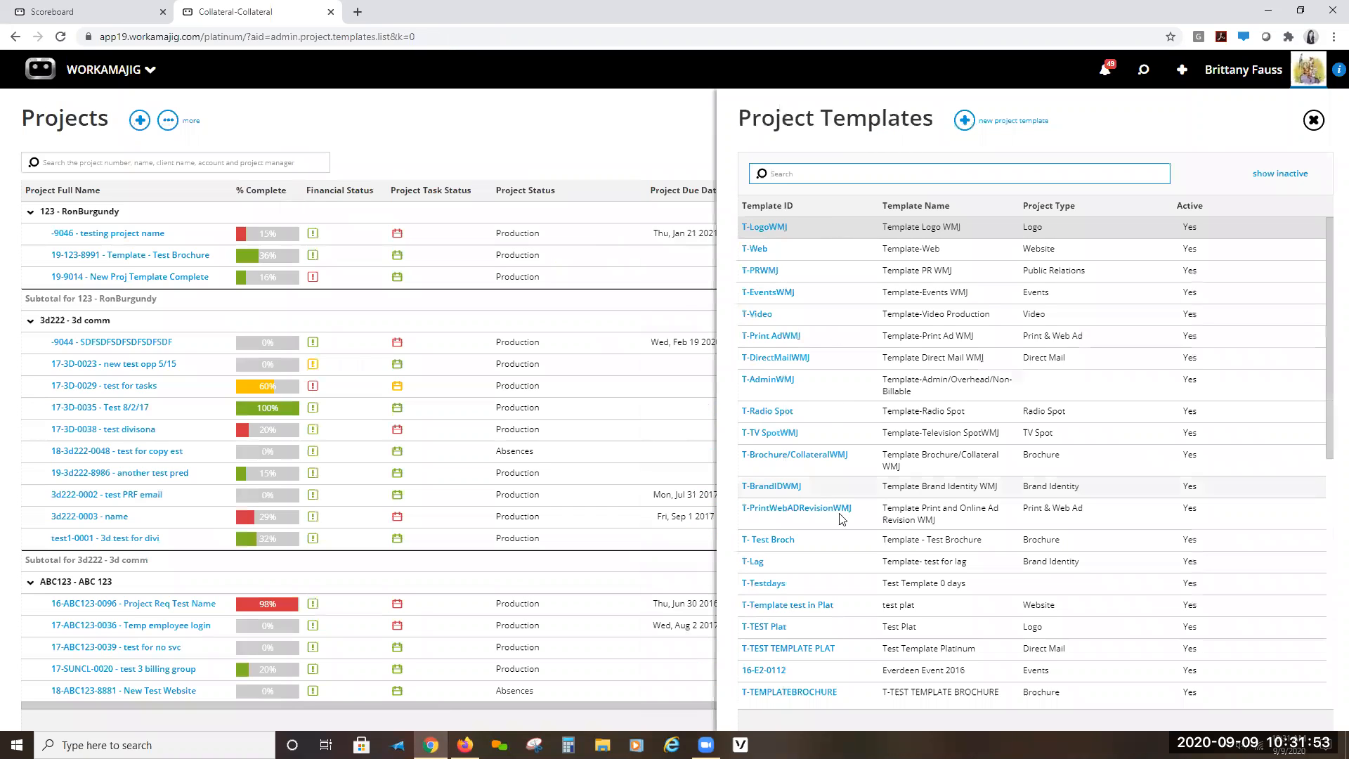
scroll(837, 678, "down", 5)
scroll(837, 674, "up", 5)
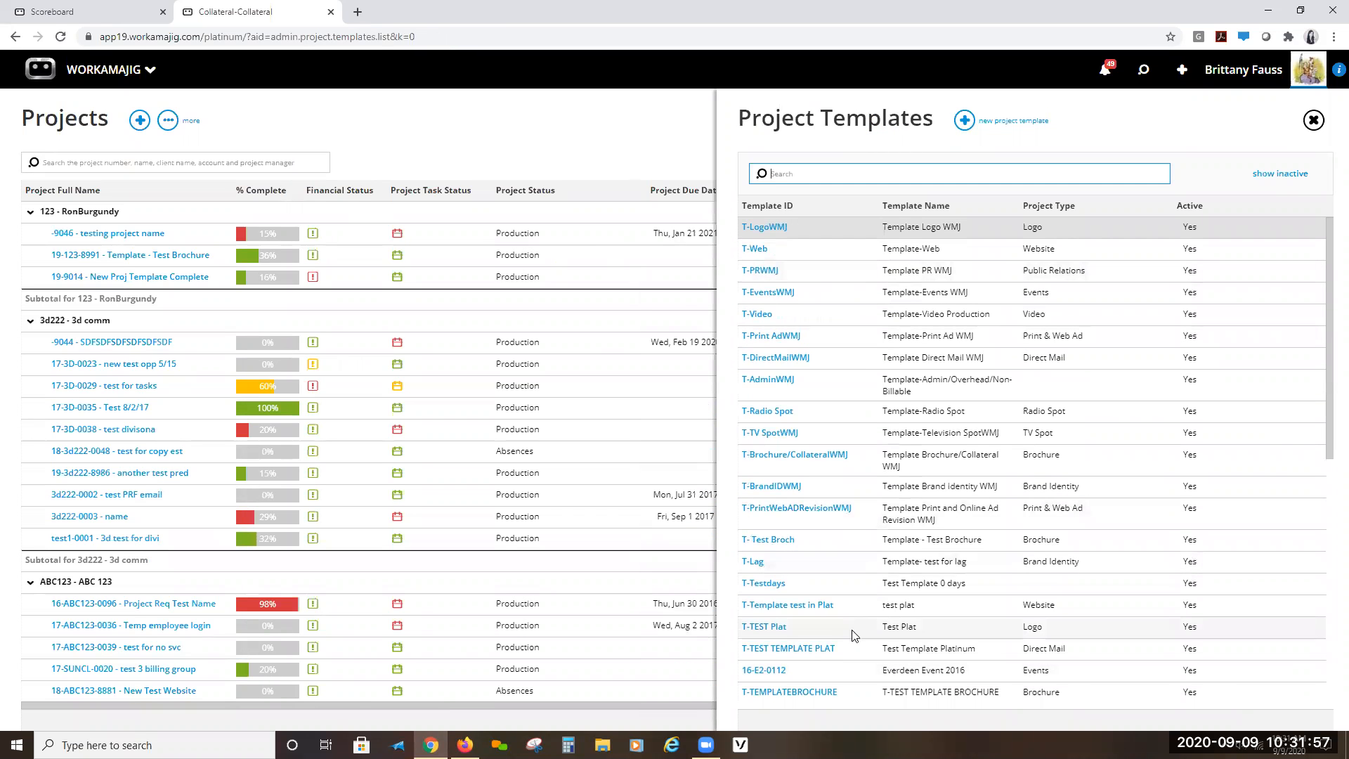
left_click(566, 129)
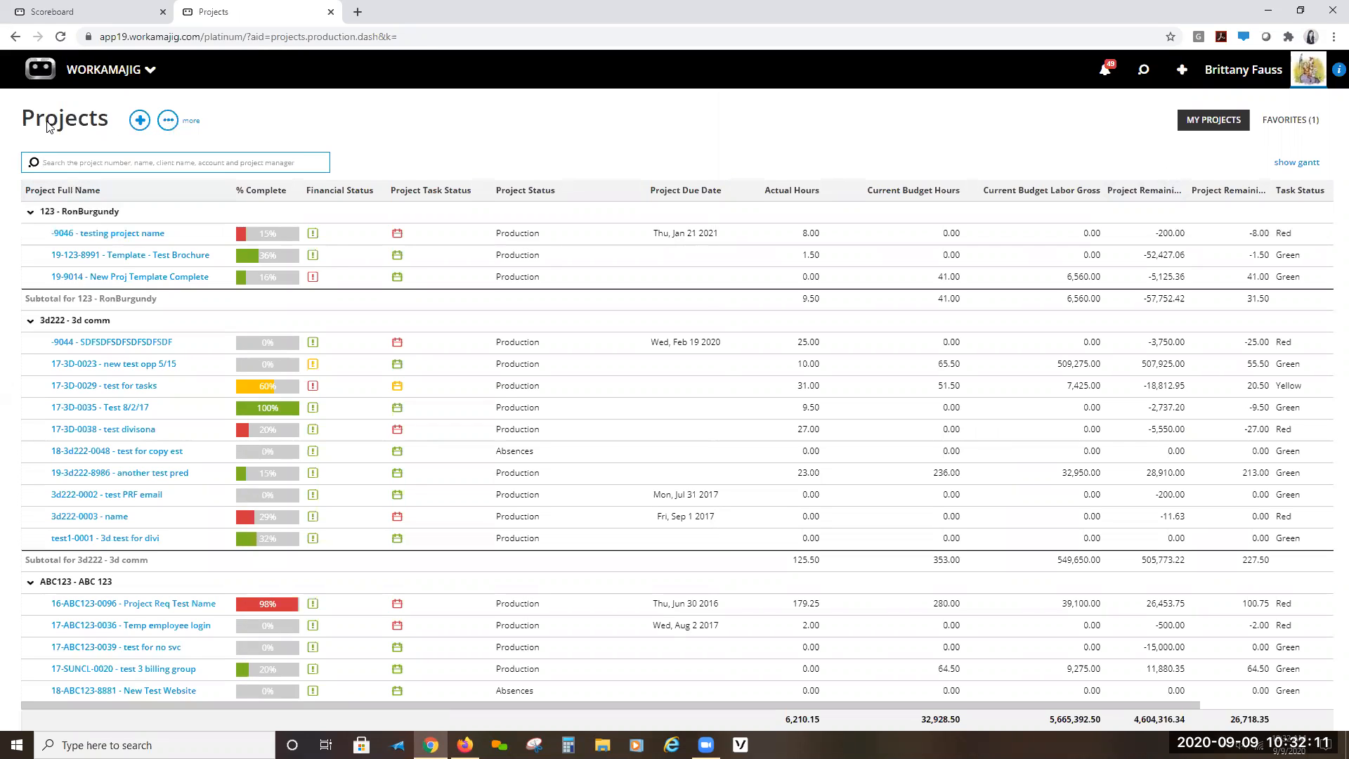
- Start adding a new project and set its client to TCO-Test Company
left_click(1182, 71)
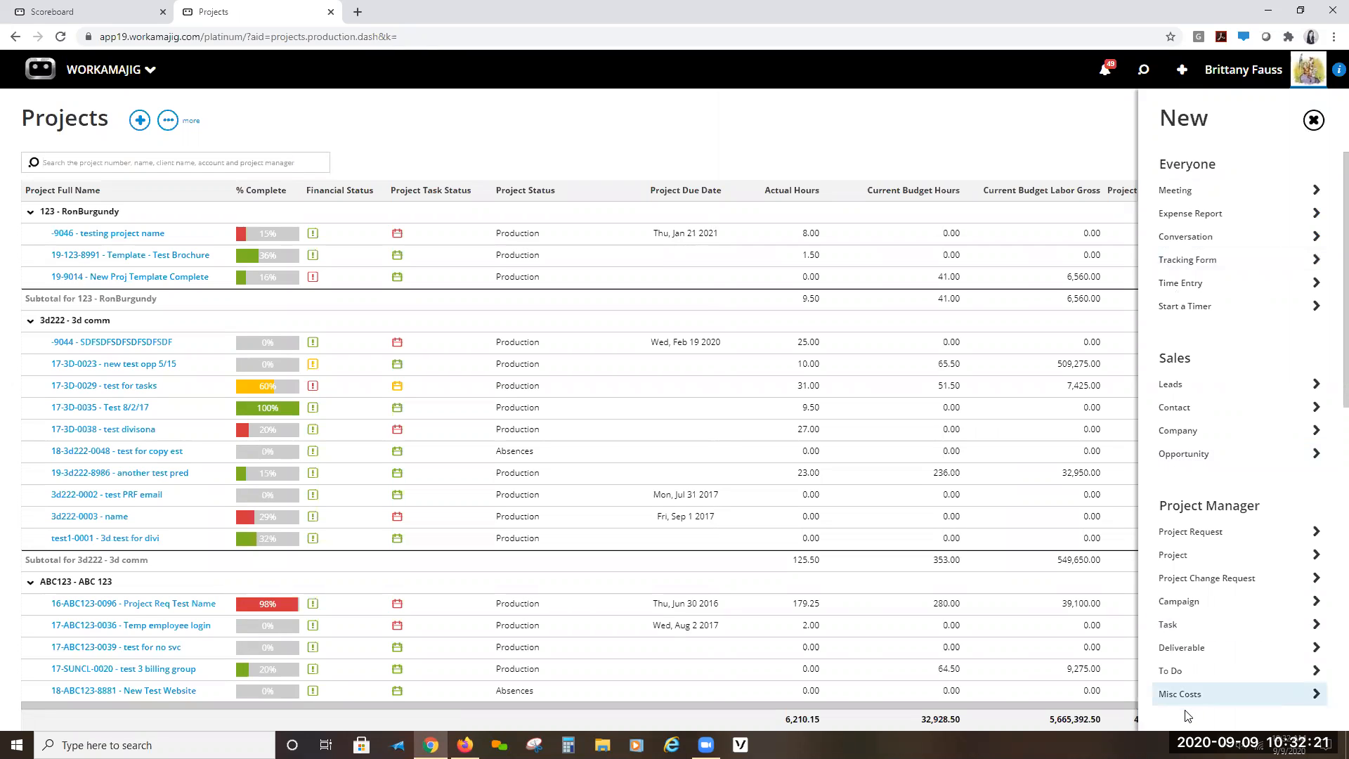
left_click(1190, 560)
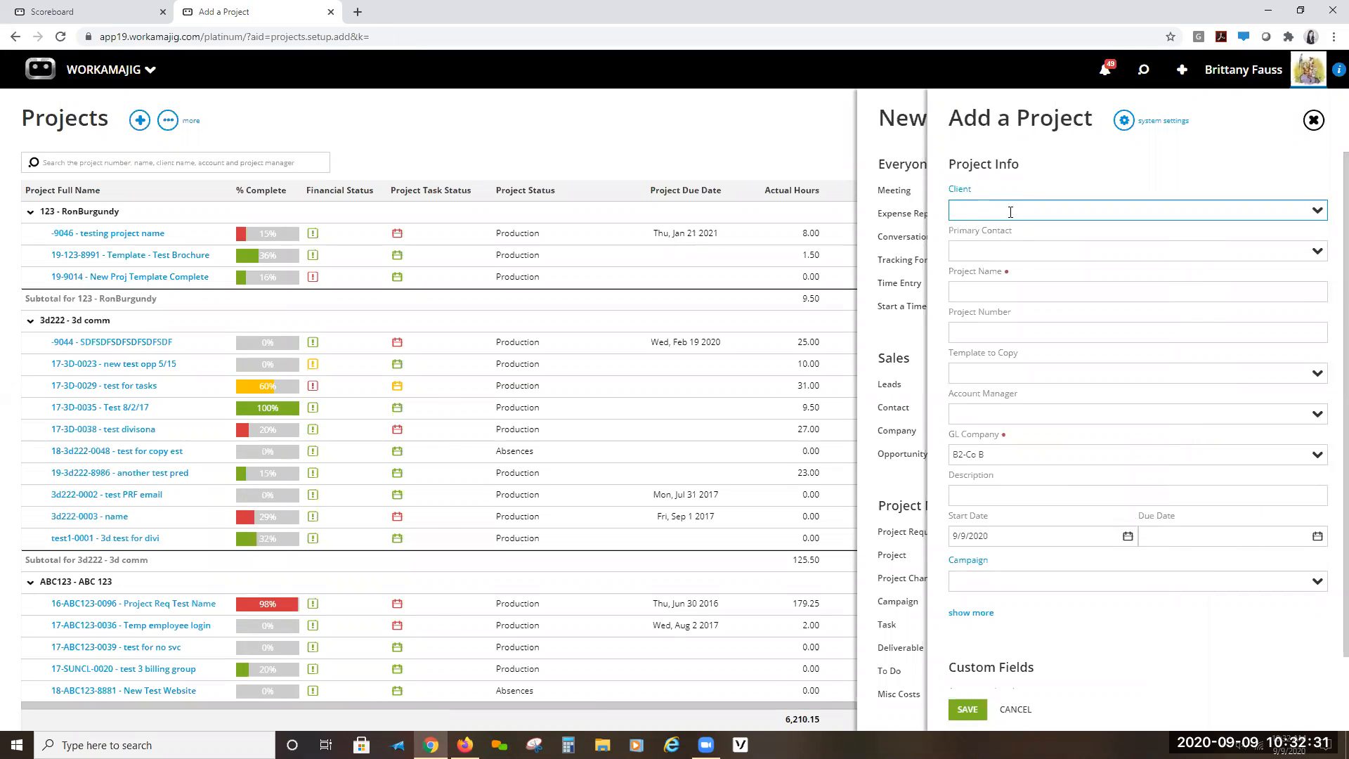
type("test")
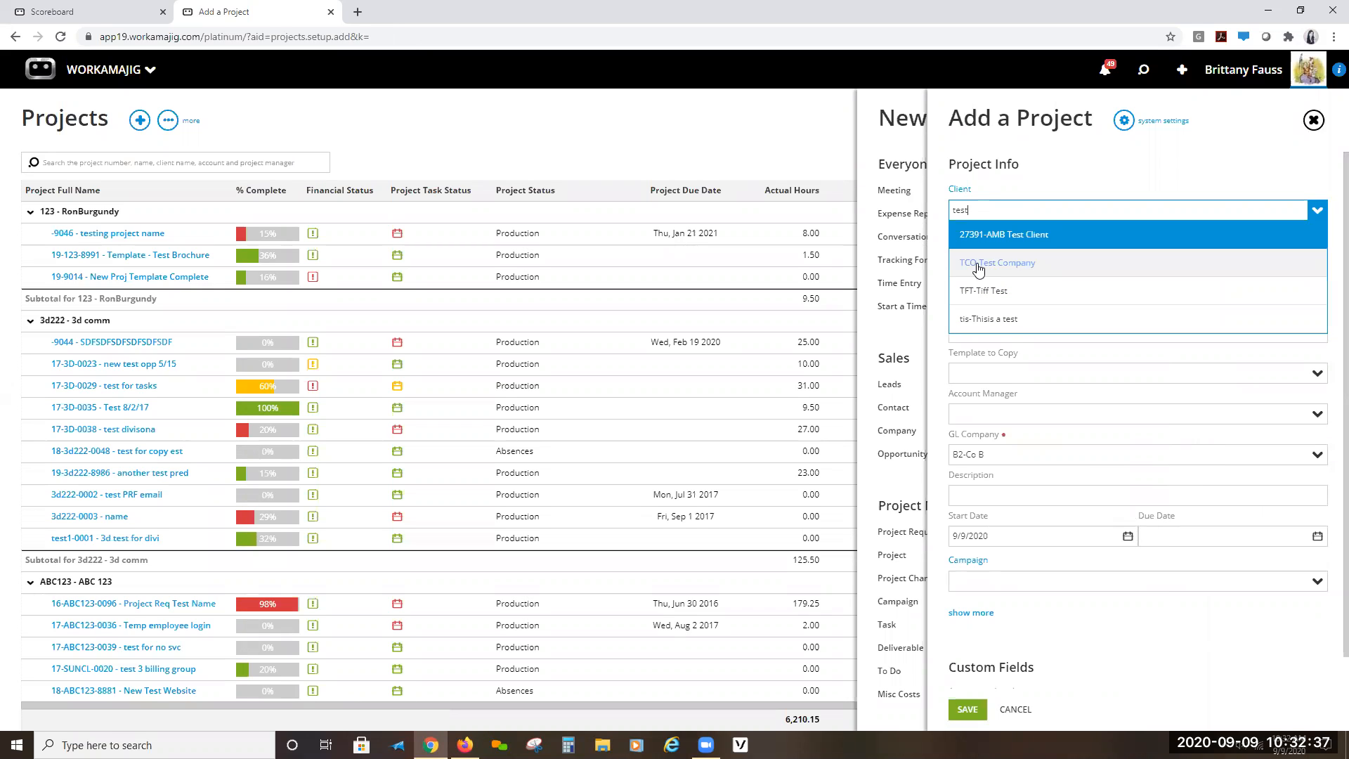
left_click(982, 264)
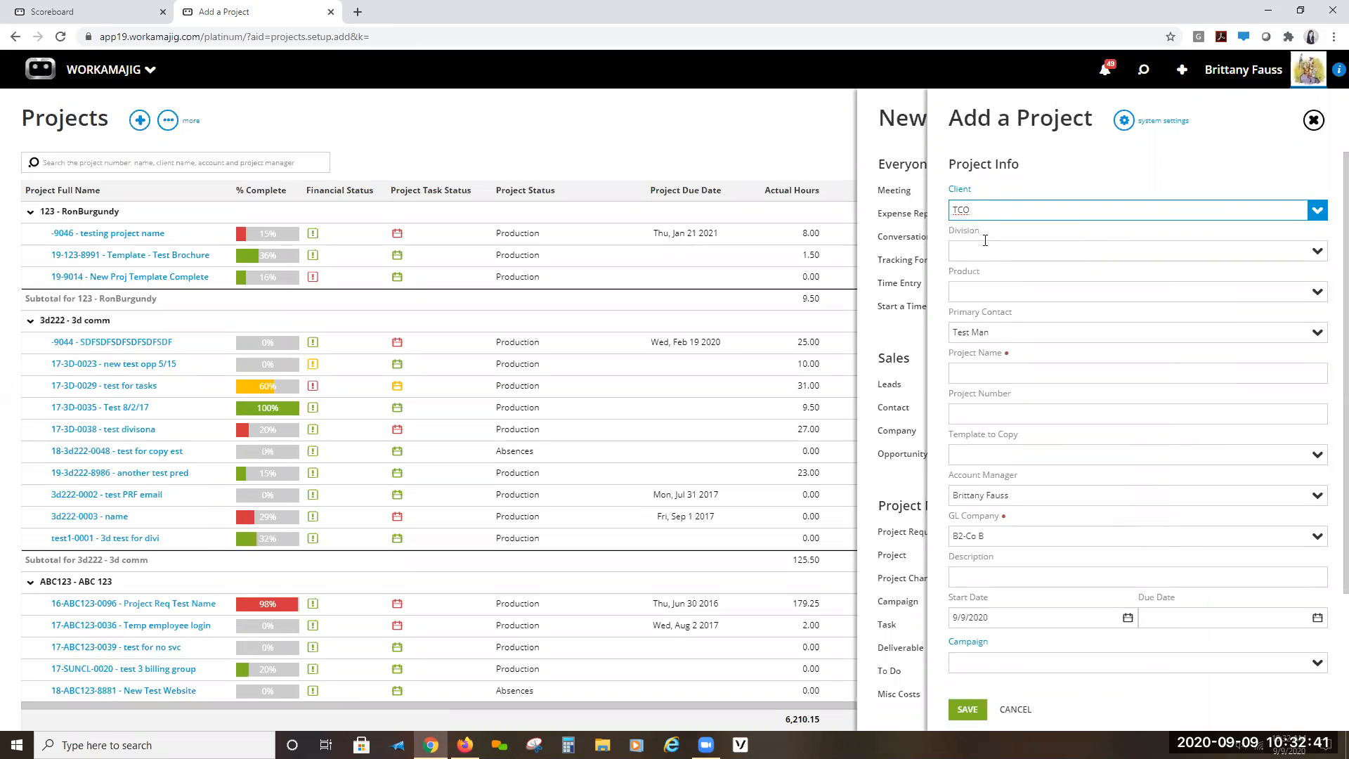
- Check the available primary contacts for the new project and clear the primary contact
left_click(995, 330)
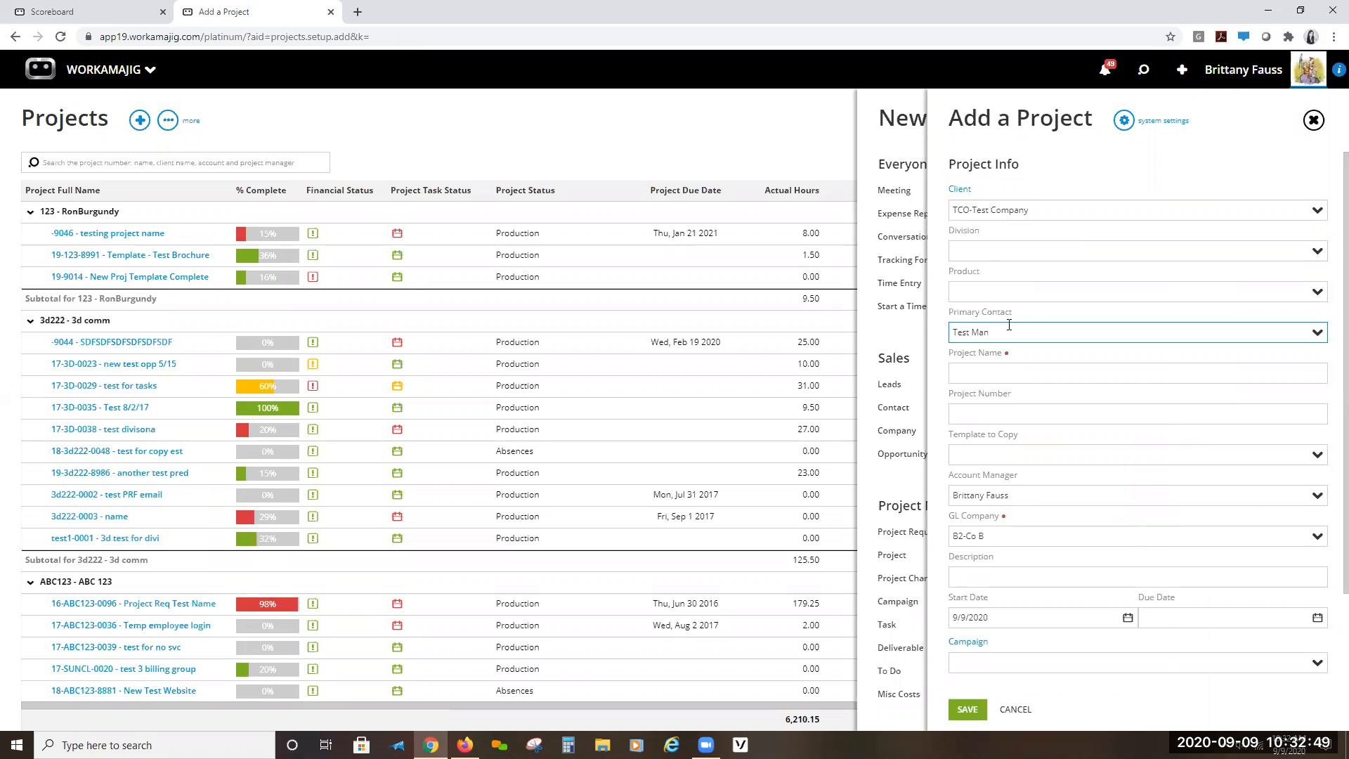
left_click_drag(1013, 335, 945, 330)
left_click(1317, 332)
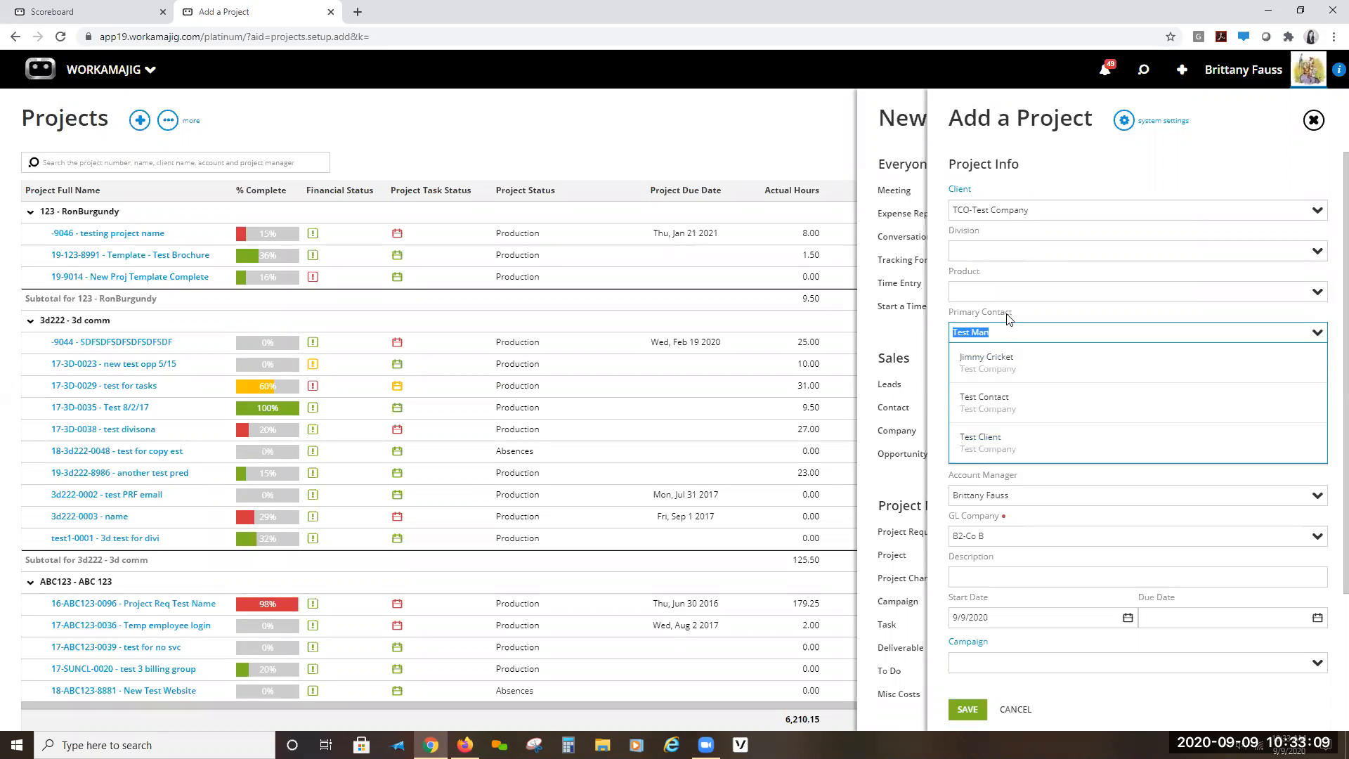
key("BackSpace")
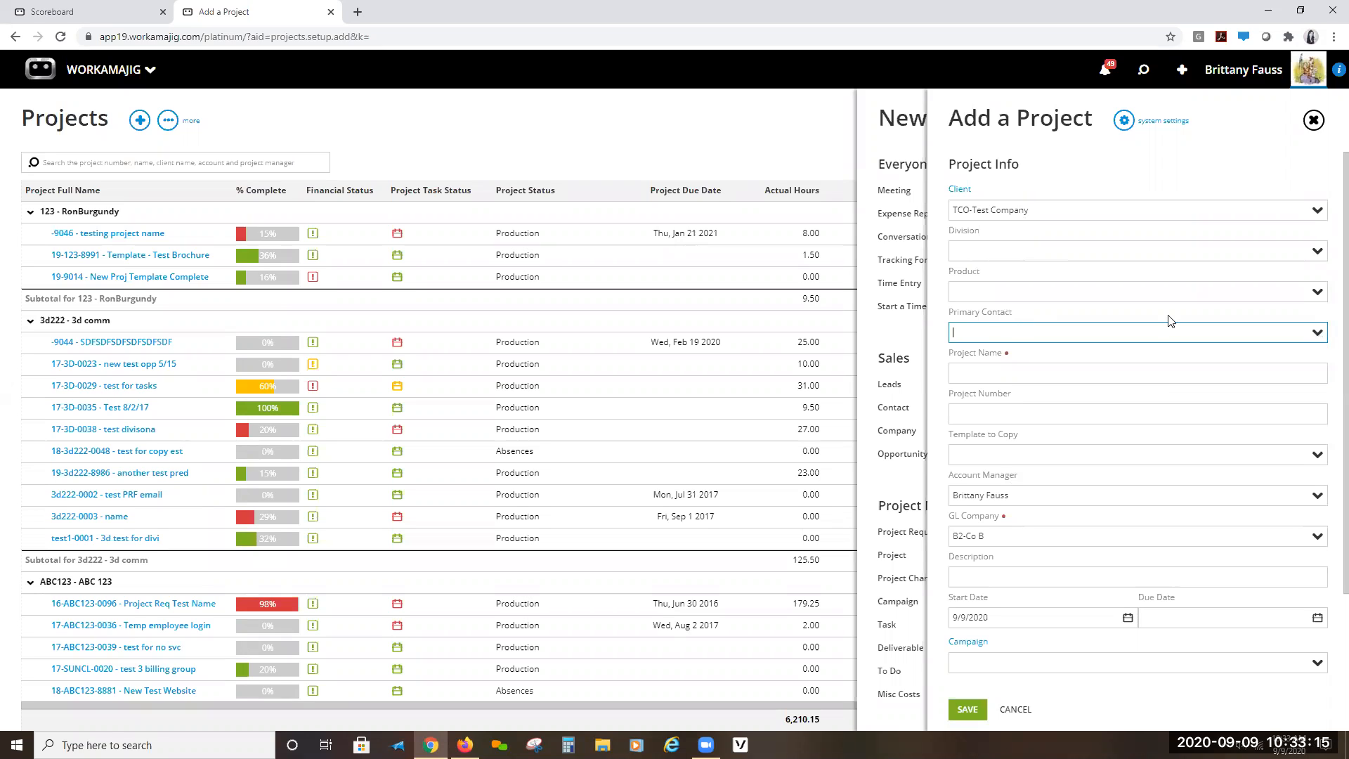
- Select the first listed contact as the primary contact and enter the project name "TCO Collateral 9/9"
left_click(1317, 332)
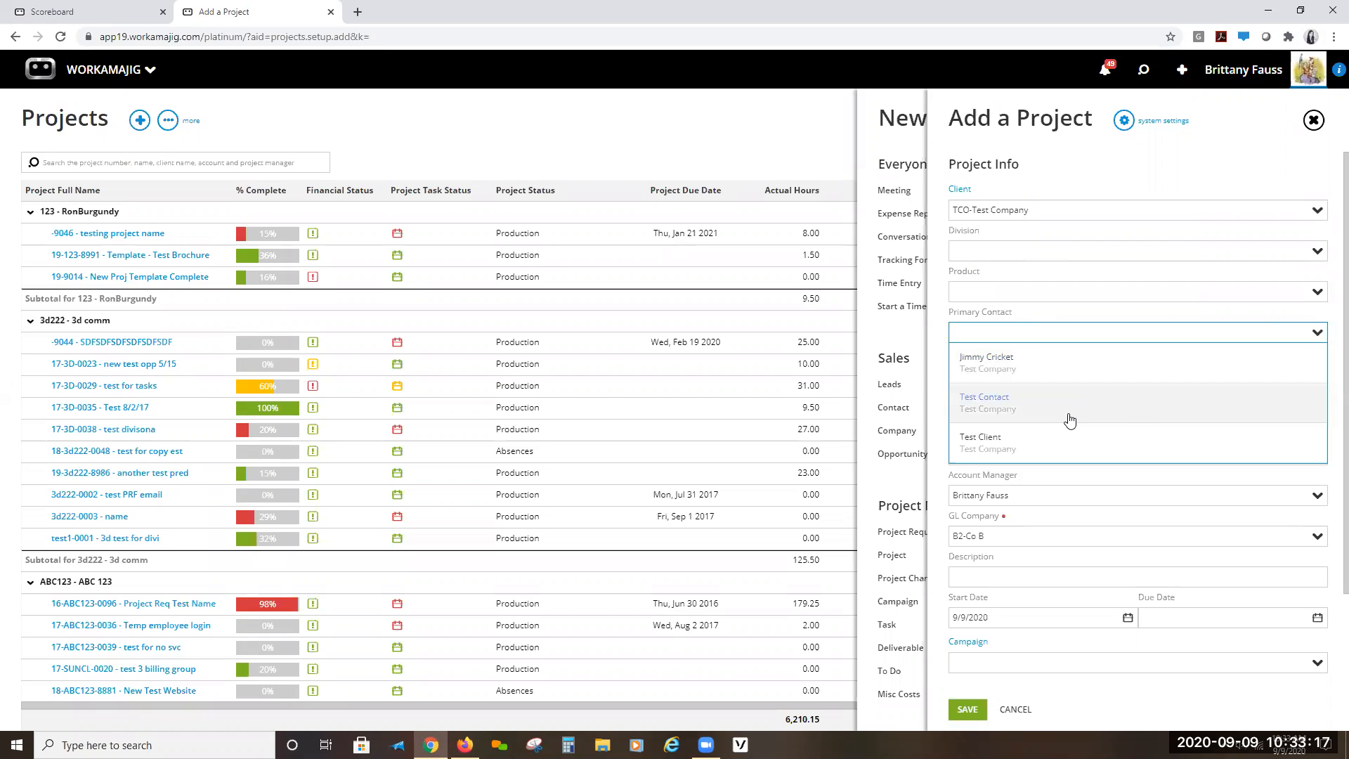
left_click(1012, 361)
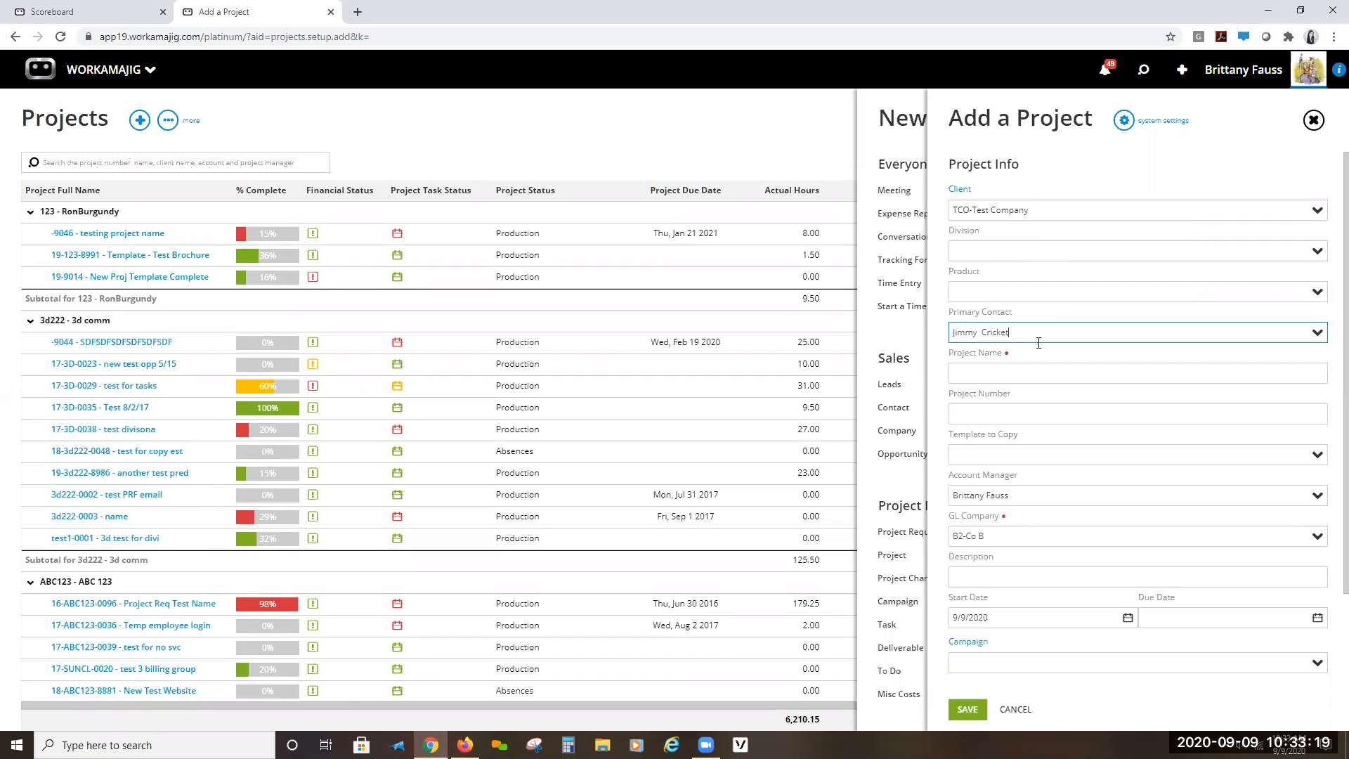
left_click(995, 379)
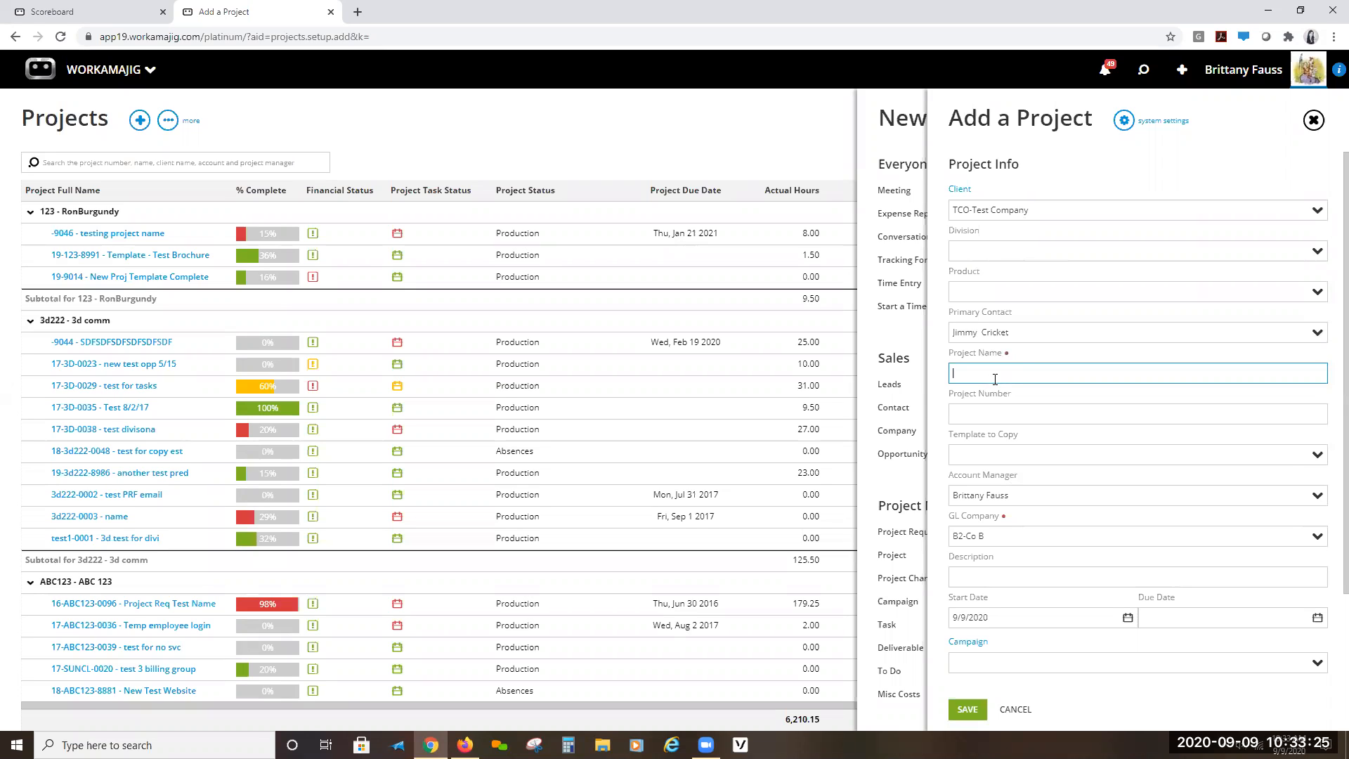
type("TCO Collb")
key("BackSpace")
type("ateral 9/9")
- Extend the project name with a long run of filler text and trim it to "TCO Collateral 9/9 ksdjflk"
left_click_drag(1010, 373, 1129, 381)
left_click(1169, 371)
type("ksdjflksdjflskdjflsdkfjlskdjflksdjflksdjflksdlfkjwoerowieru")
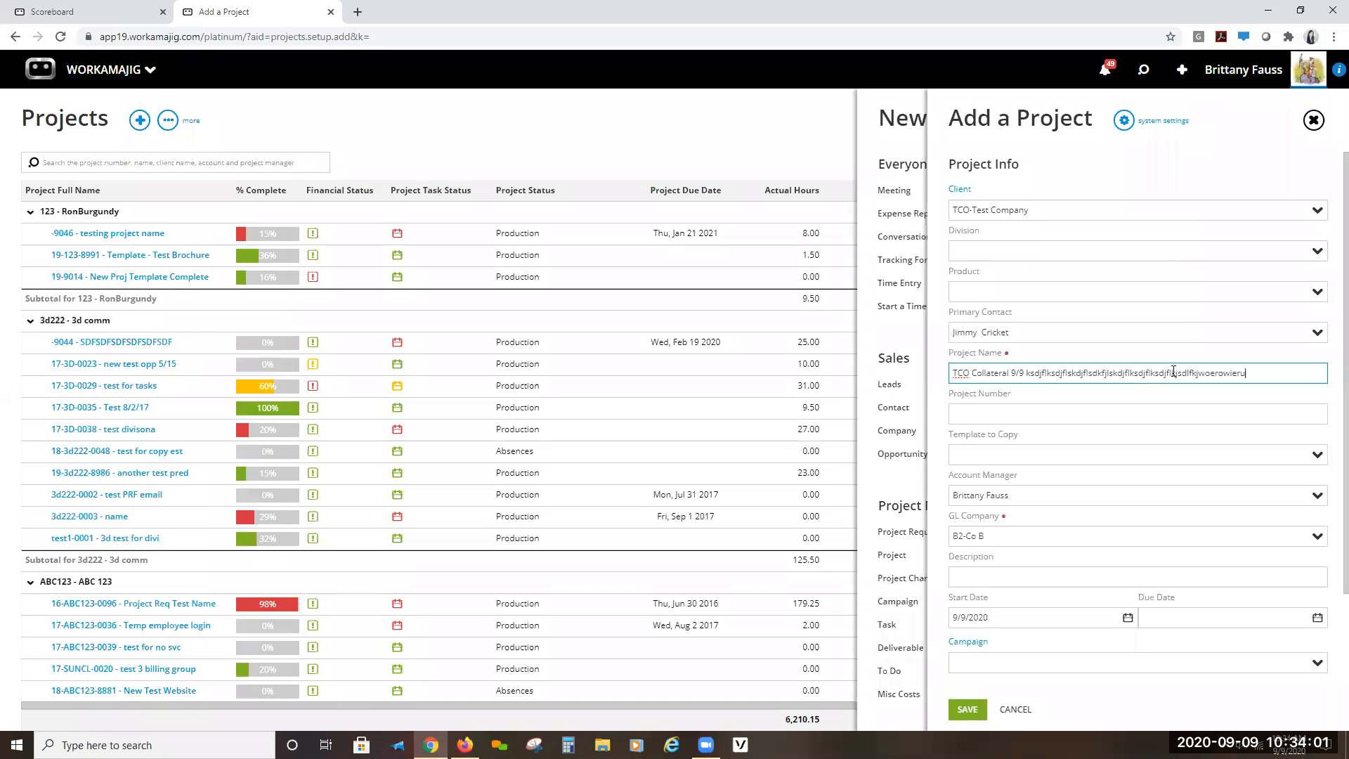
type("owieuroiweuroiwueoriwueoriweuroiwueoriwueoriwueoriwe")
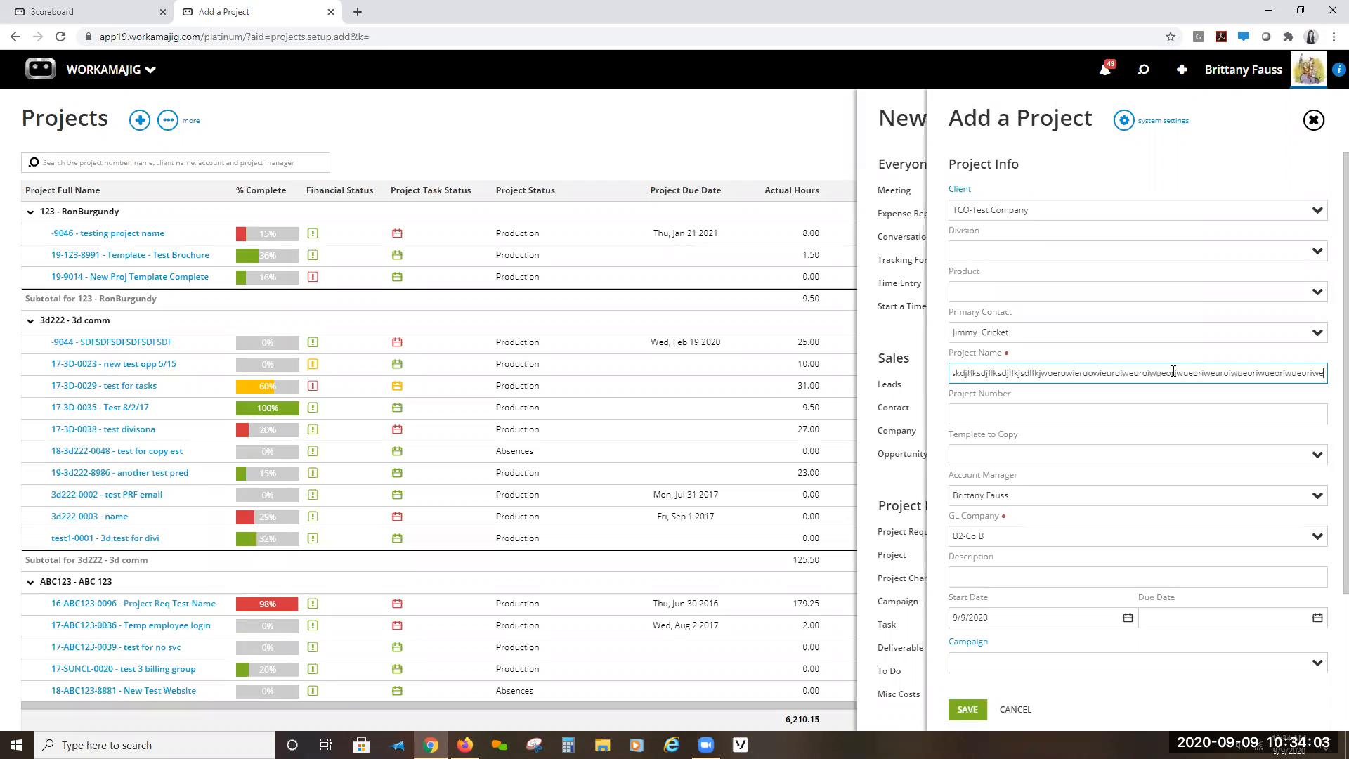
key("BackSpace")
key("BackSpace")
key("BackSpace")
key("BackSpace")
key("BackSpace")
key("BackSpace")
key("BackSpace")
key("BackSpace")
key("BackSpace")
key("BackSpace")
key("BackSpace")
key("BackSpace")
key("BackSpace")
key("BackSpace")
key("BackSpace")
key("BackSpace")
key("BackSpace")
key("BackSpace")
key("BackSpace")
key("BackSpace")
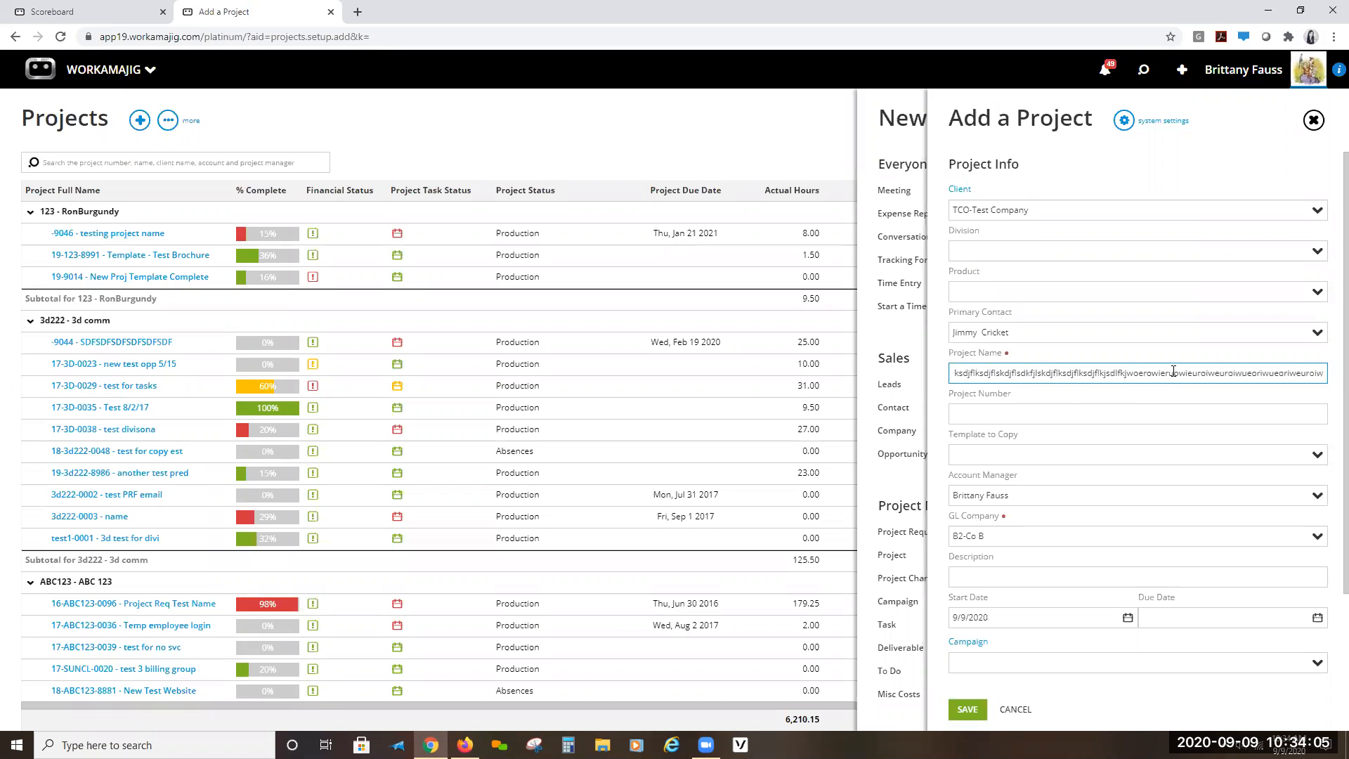
key("BackSpace")
key("BackSpace")
key("BackSpace")
key("BackSpace")
key("BackSpace")
key("BackSpace")
key("BackSpace")
key("BackSpace")
key("BackSpace")
key("BackSpace")
key("BackSpace")
key("BackSpace")
key("BackSpace")
key("BackSpace")
key("BackSpace")
key("BackSpace")
key("BackSpace")
key("BackSpace")
key("BackSpace")
key("BackSpace")
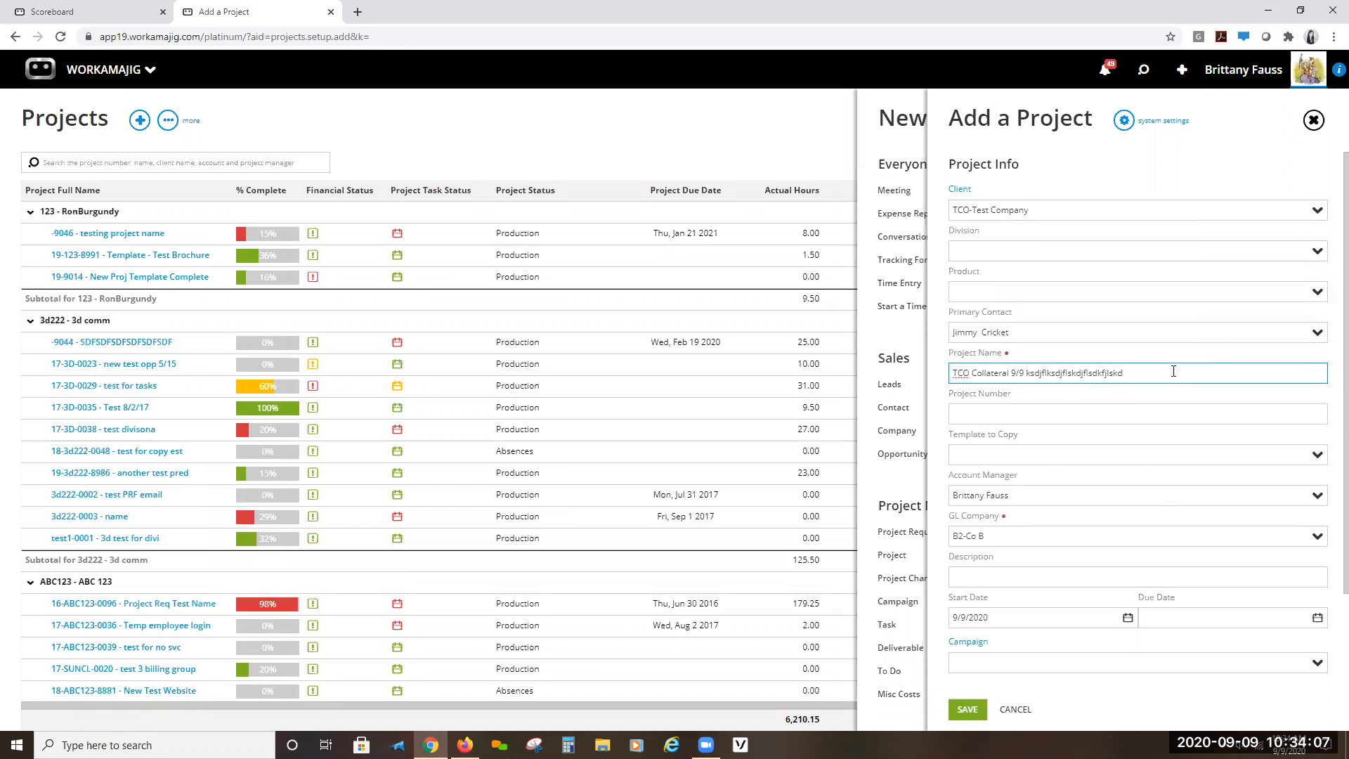
key("BackSpace")
key("BackSpace")
key("BackSpace")
- Review the project number field and the additional project fields such as office, team, project type and project status
left_click(1044, 449)
left_click(1059, 419)
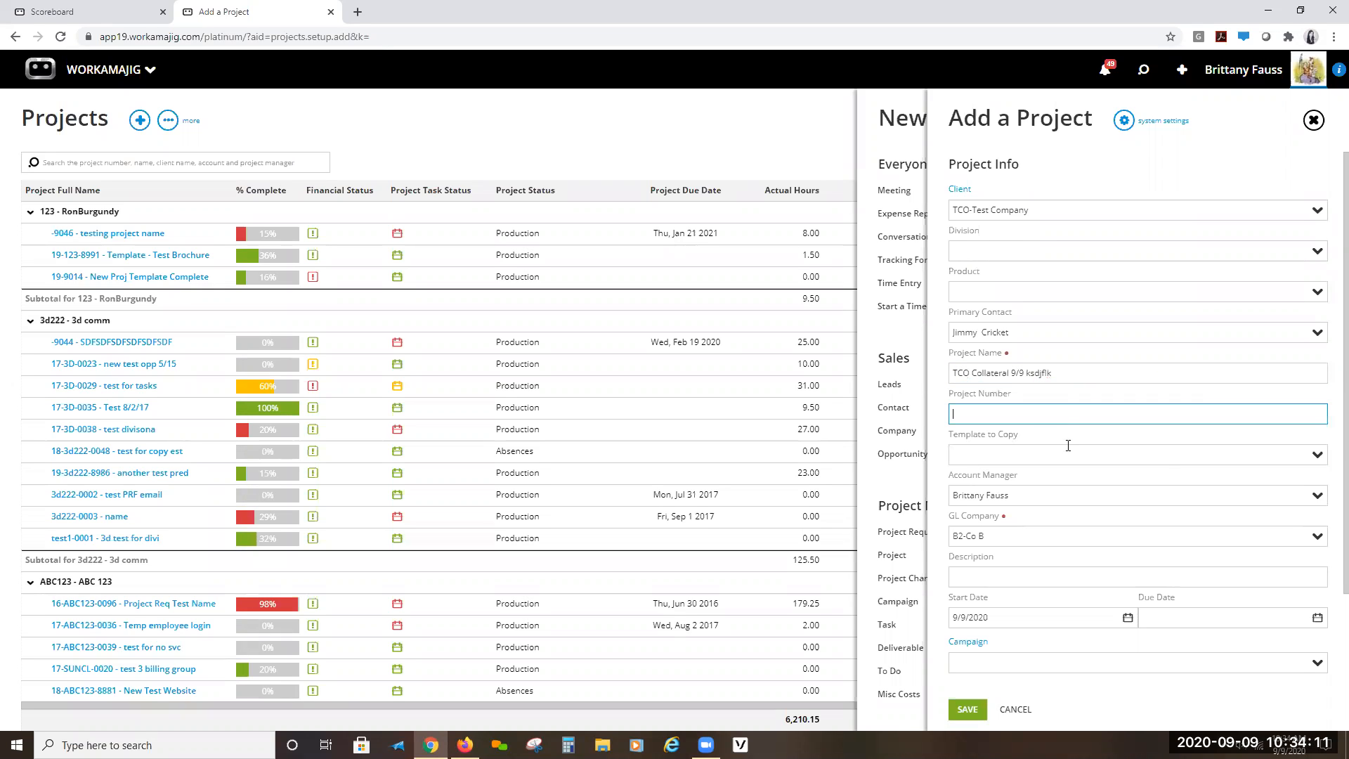
scroll(1059, 420, "down", 2)
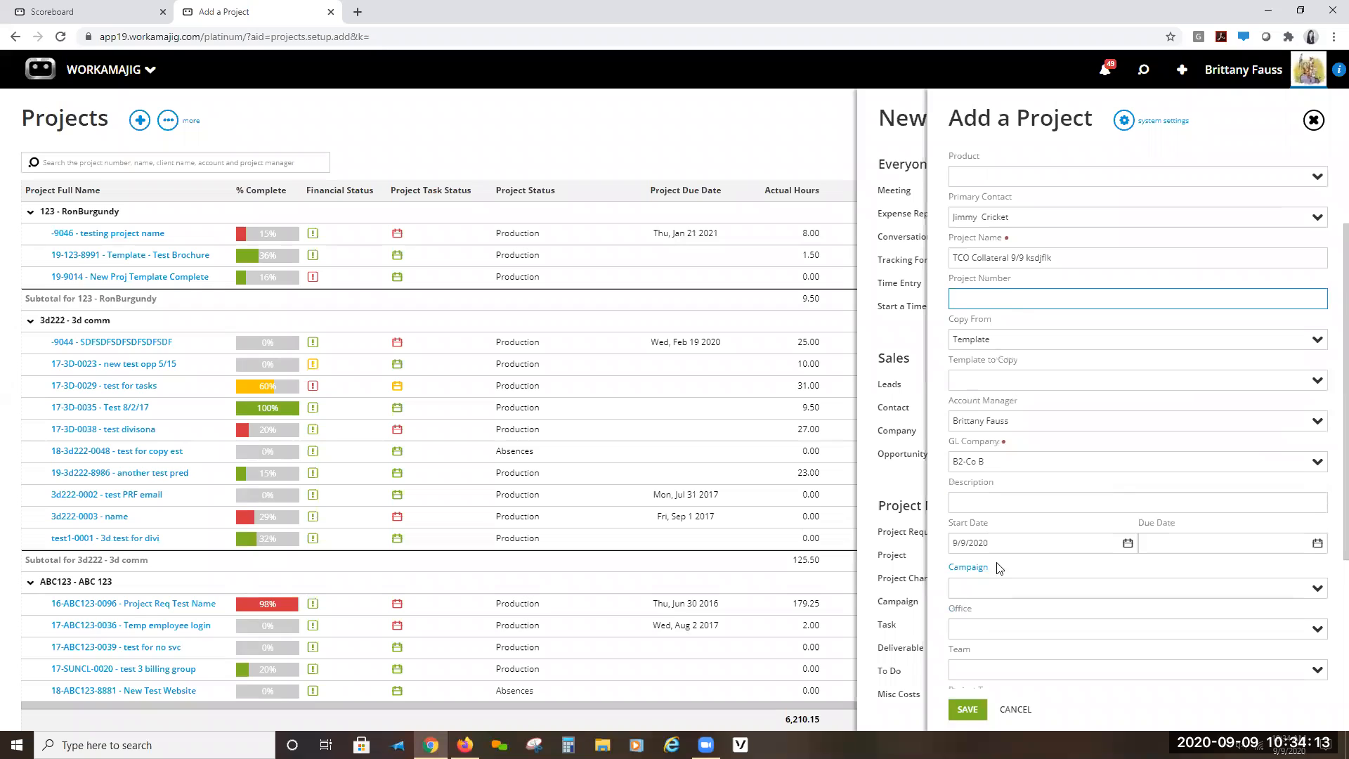
scroll(995, 565, "down", 1)
scroll(990, 559, "up", 3)
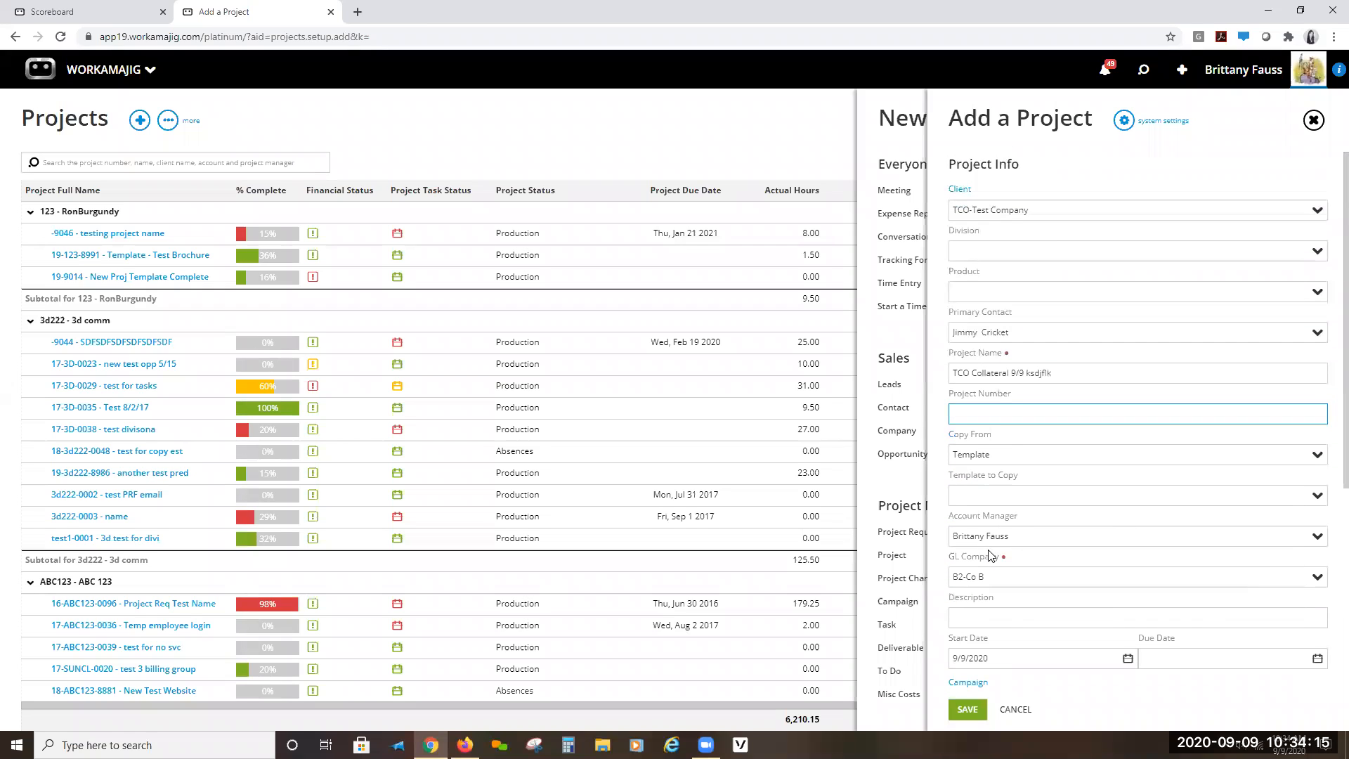
scroll(1080, 666, "down", 5)
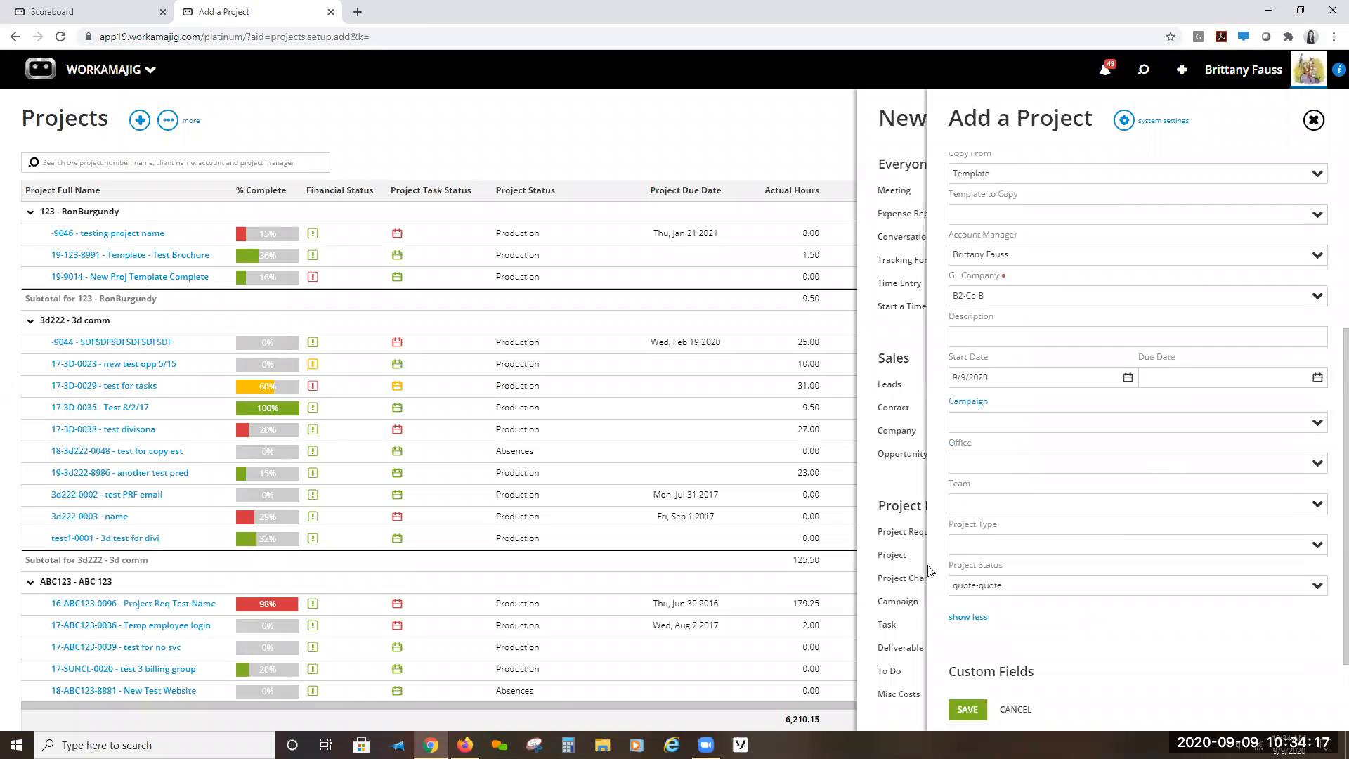
scroll(1043, 472, "up", 5)
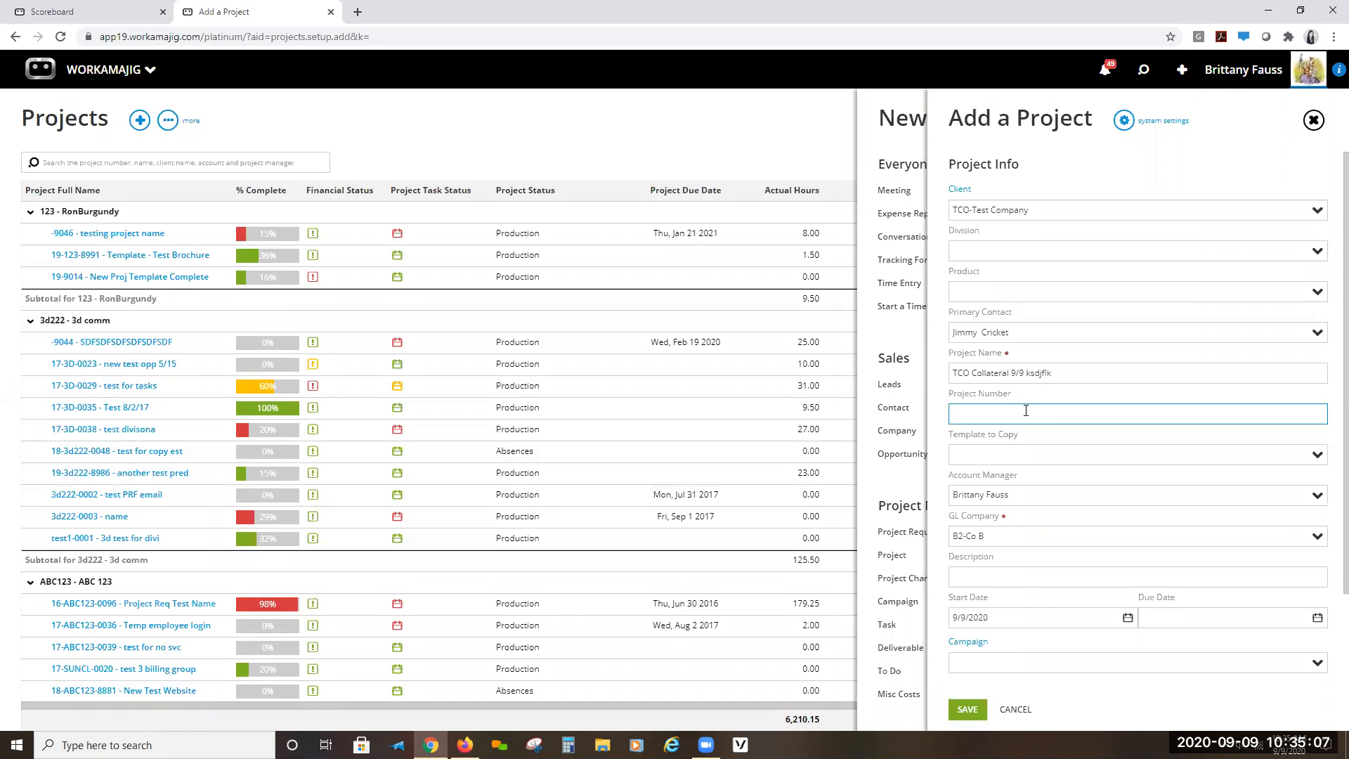
- Set the Collateral project template as the template to copy for the new project
scroll(1012, 413, "down", 2)
left_click(1066, 340)
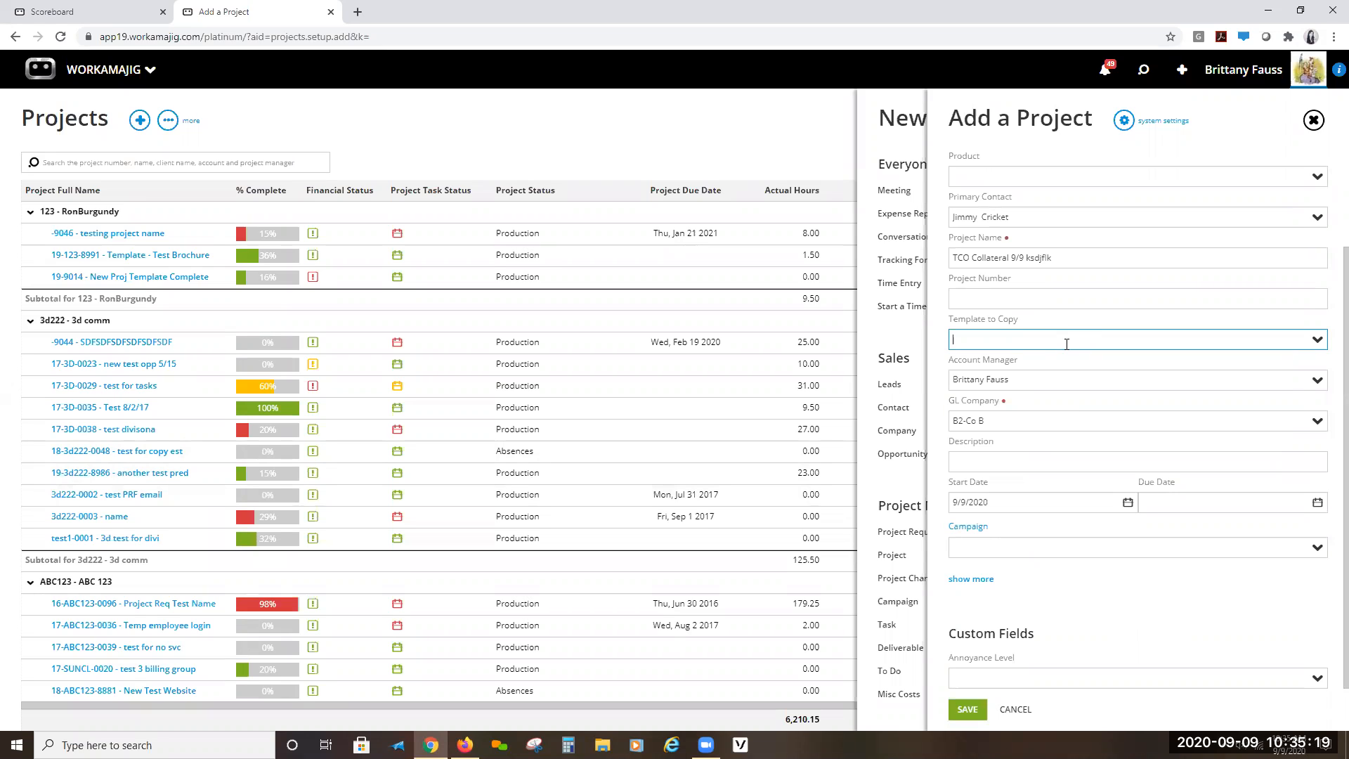
type("colla")
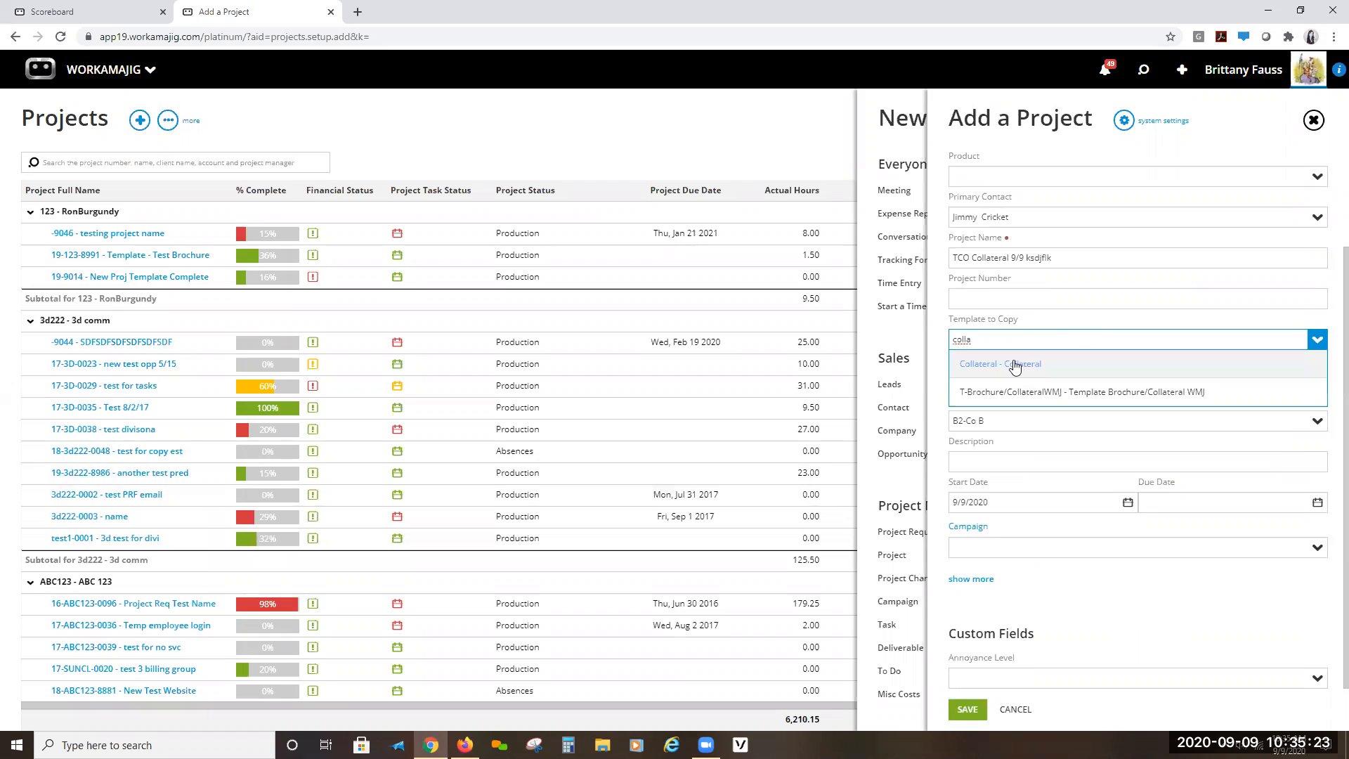
left_click(1048, 367)
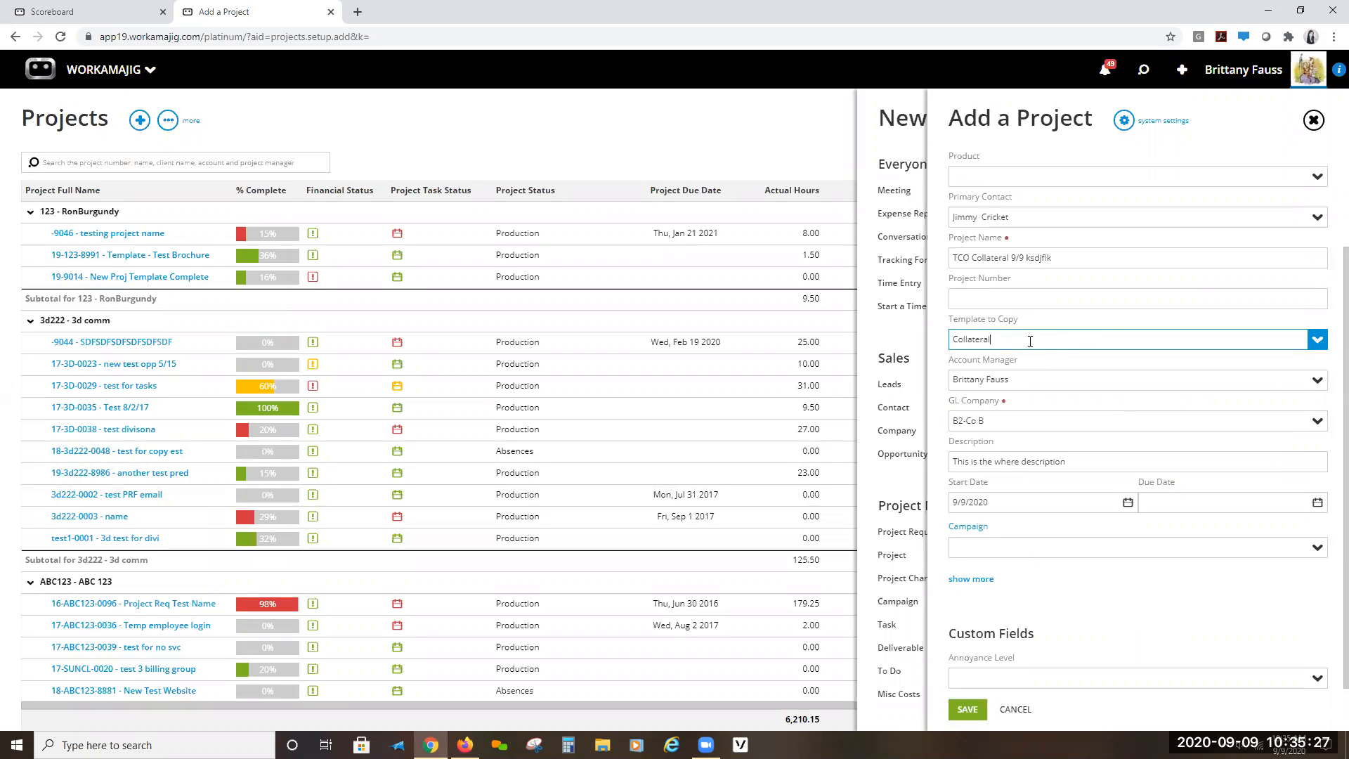
- Look through the available account managers for the project and check the GL Company field
left_click(980, 379)
left_click_drag(986, 380, 1044, 384)
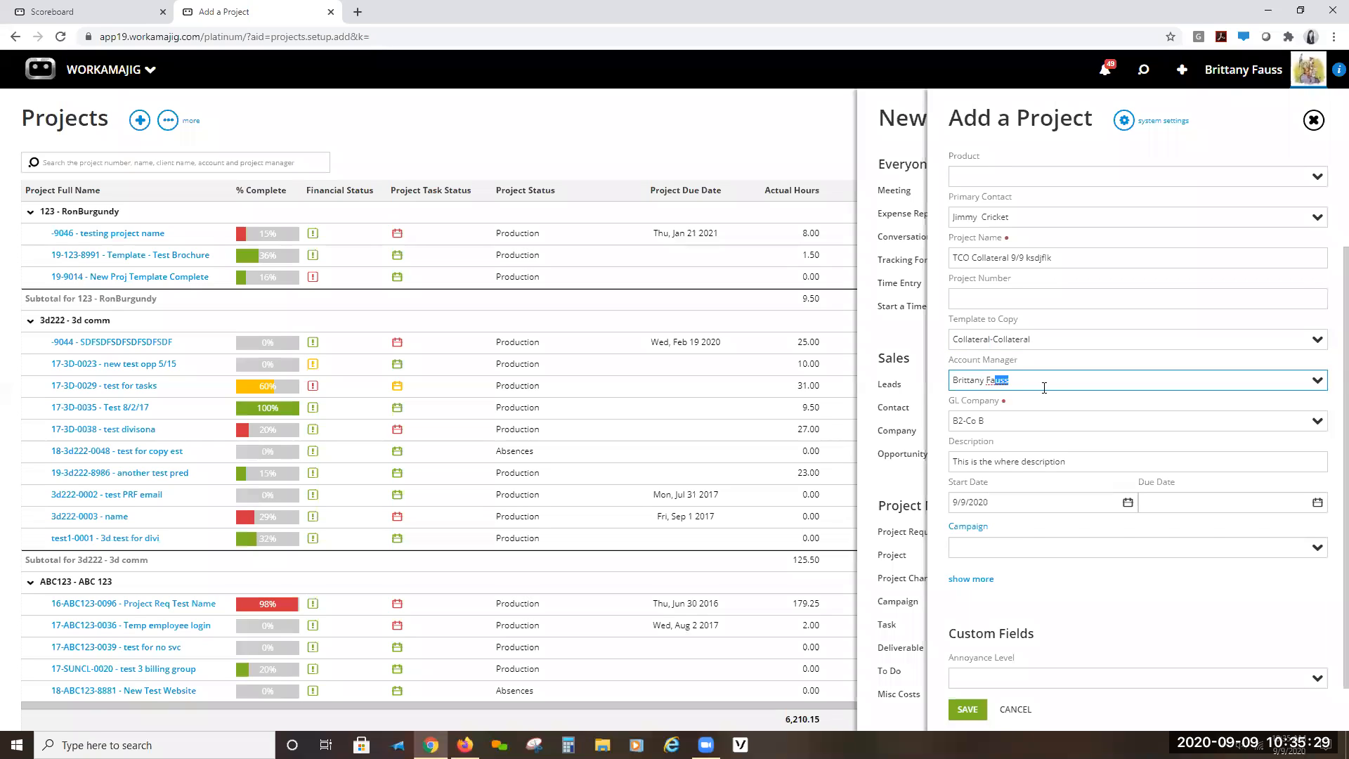
left_click(1041, 380)
scroll(1076, 379, "up", 2)
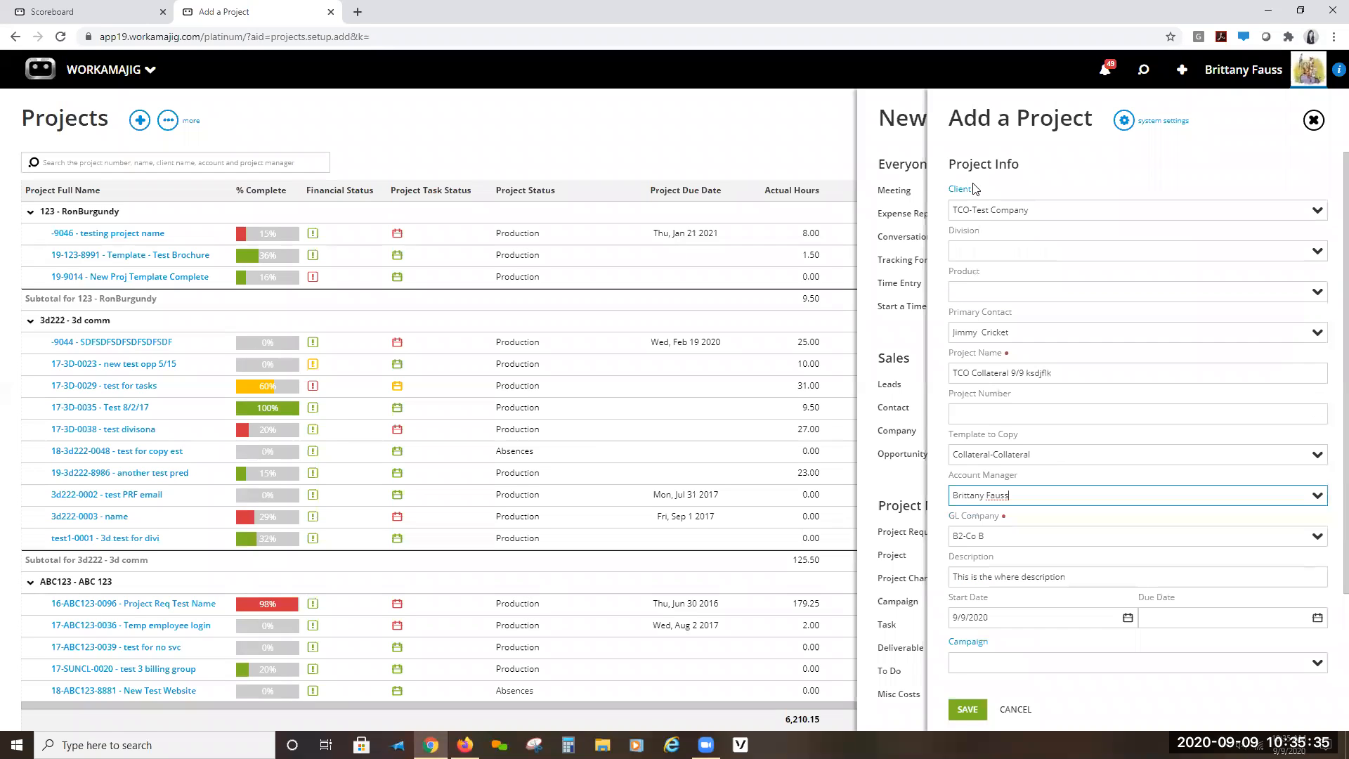
scroll(1008, 571, "down", 2)
left_click_drag(1012, 379, 947, 369)
left_click(1319, 381)
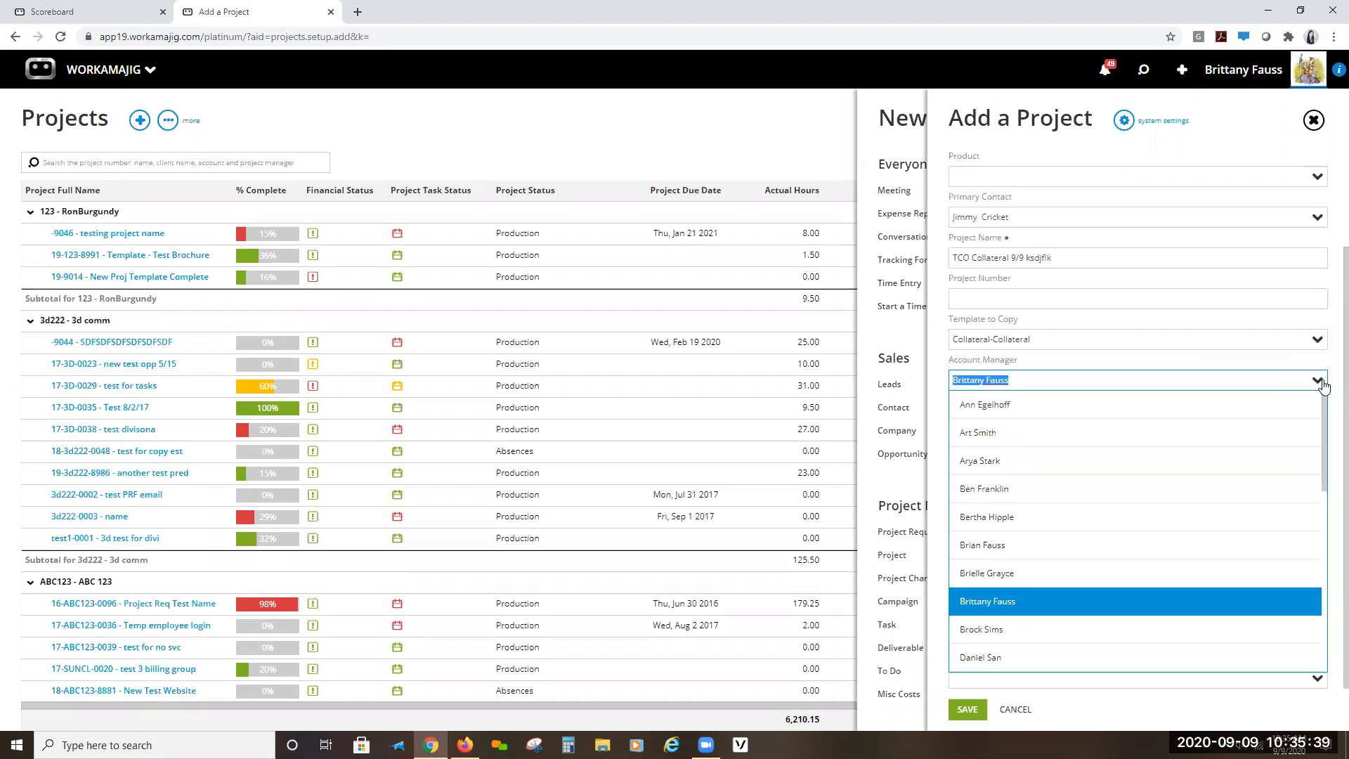
scroll(1297, 415, "down", 2)
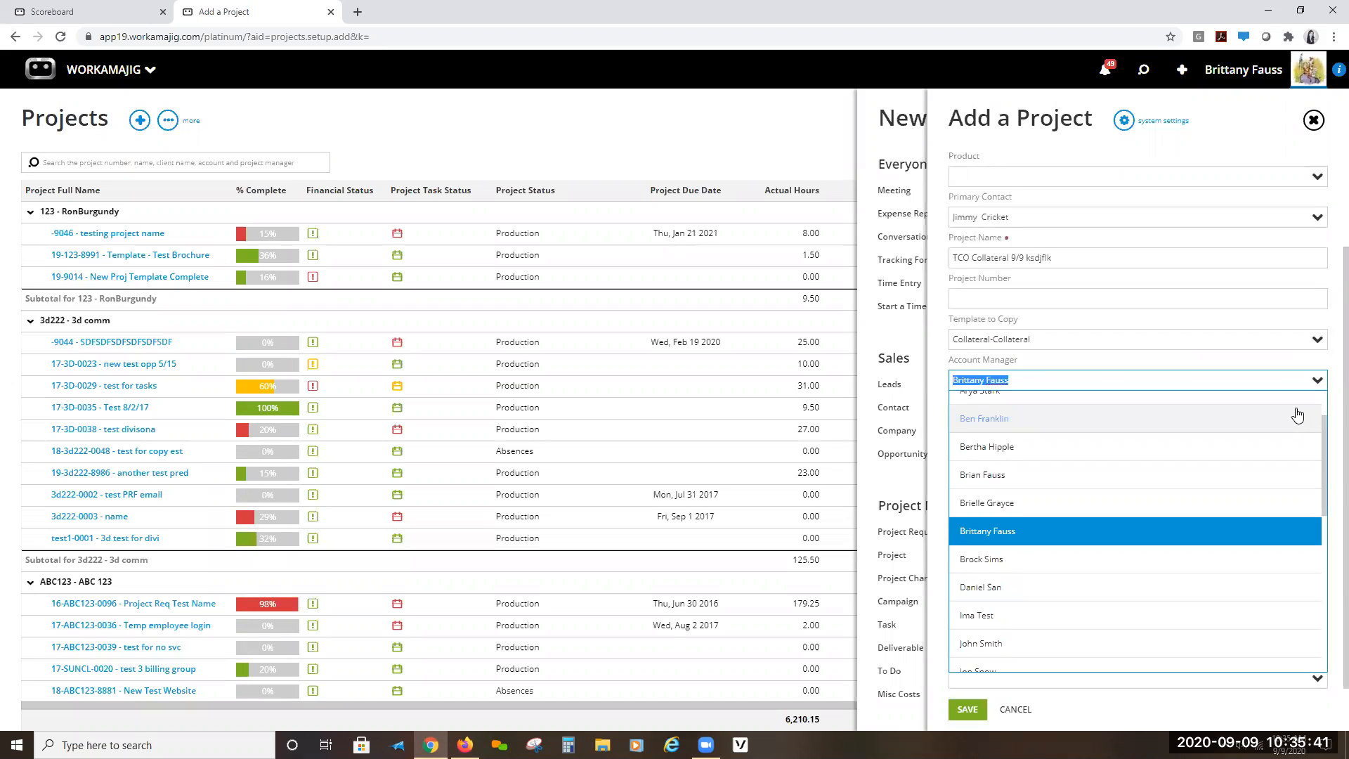
scroll(1072, 632, "down", 5)
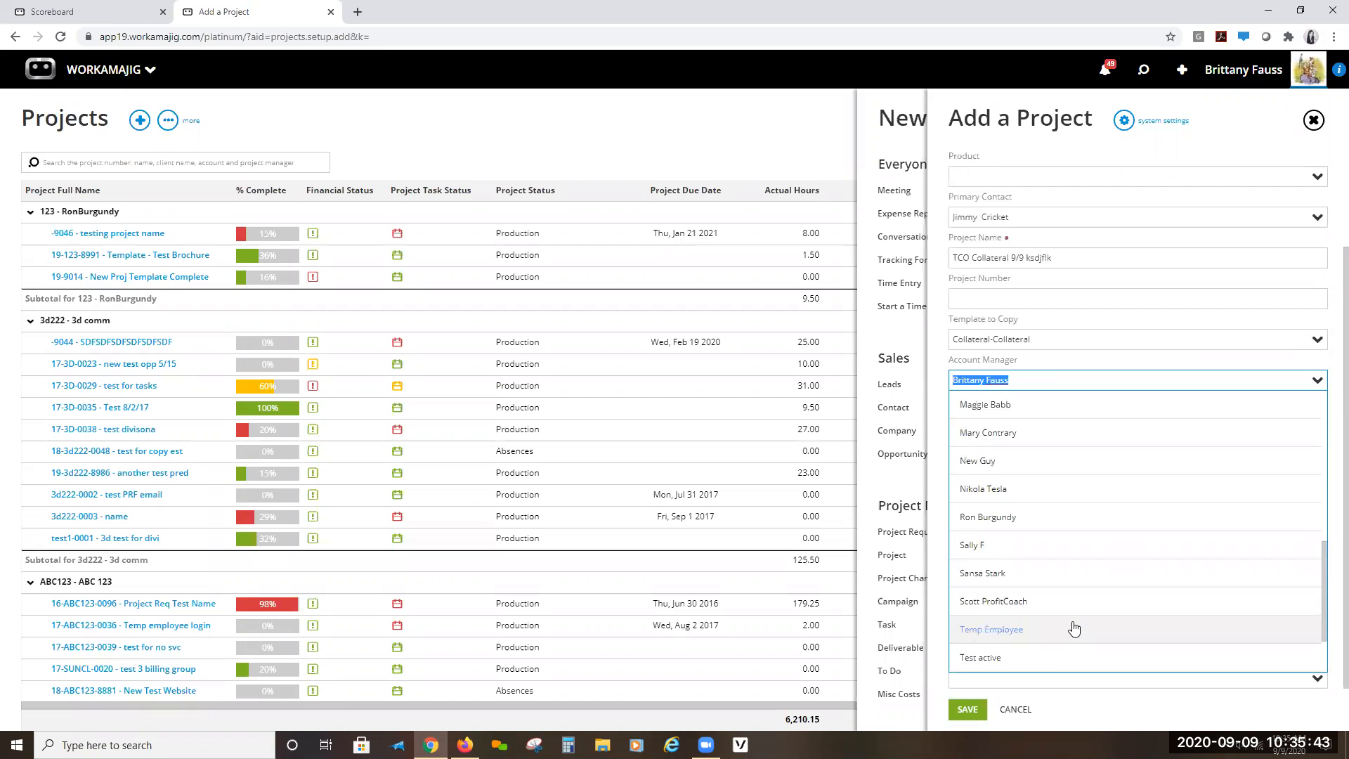
scroll(1075, 622, "up", 7)
left_click(1026, 380)
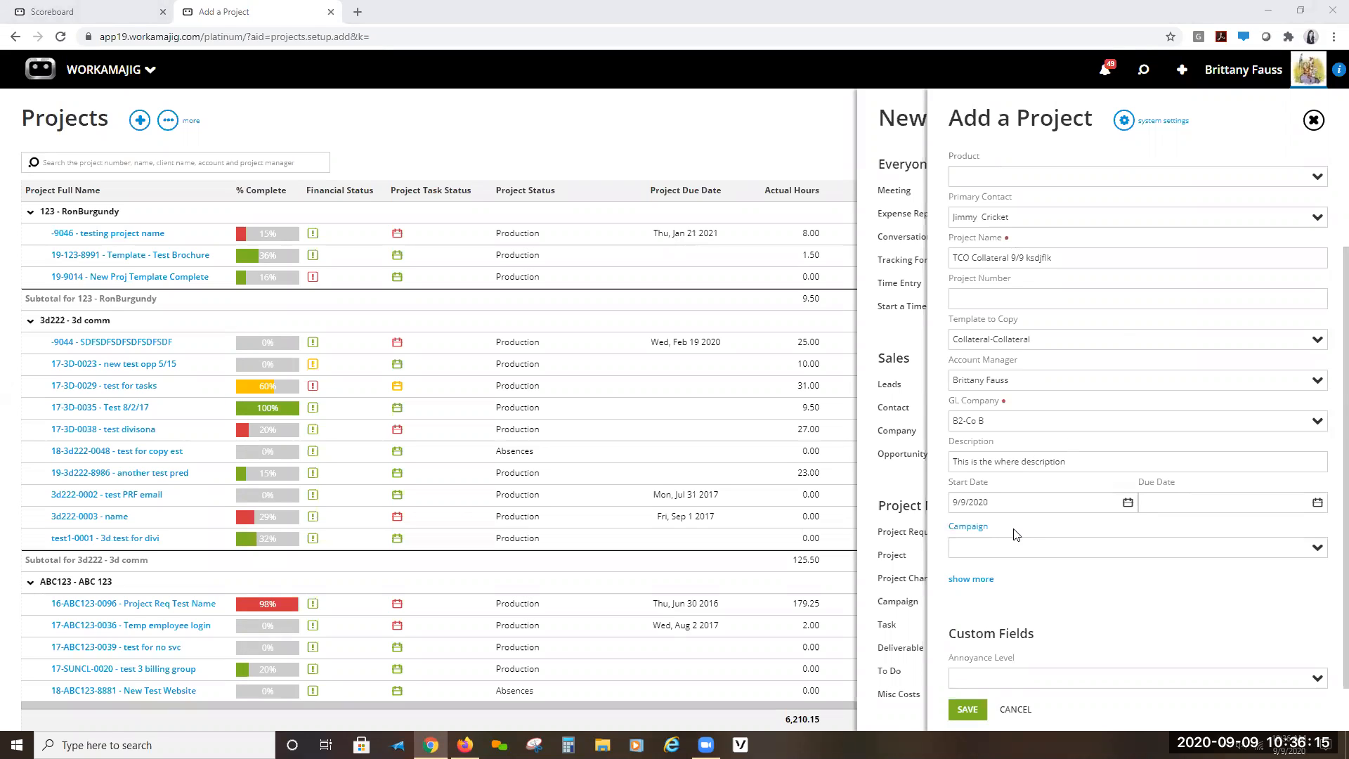
left_click(1016, 420)
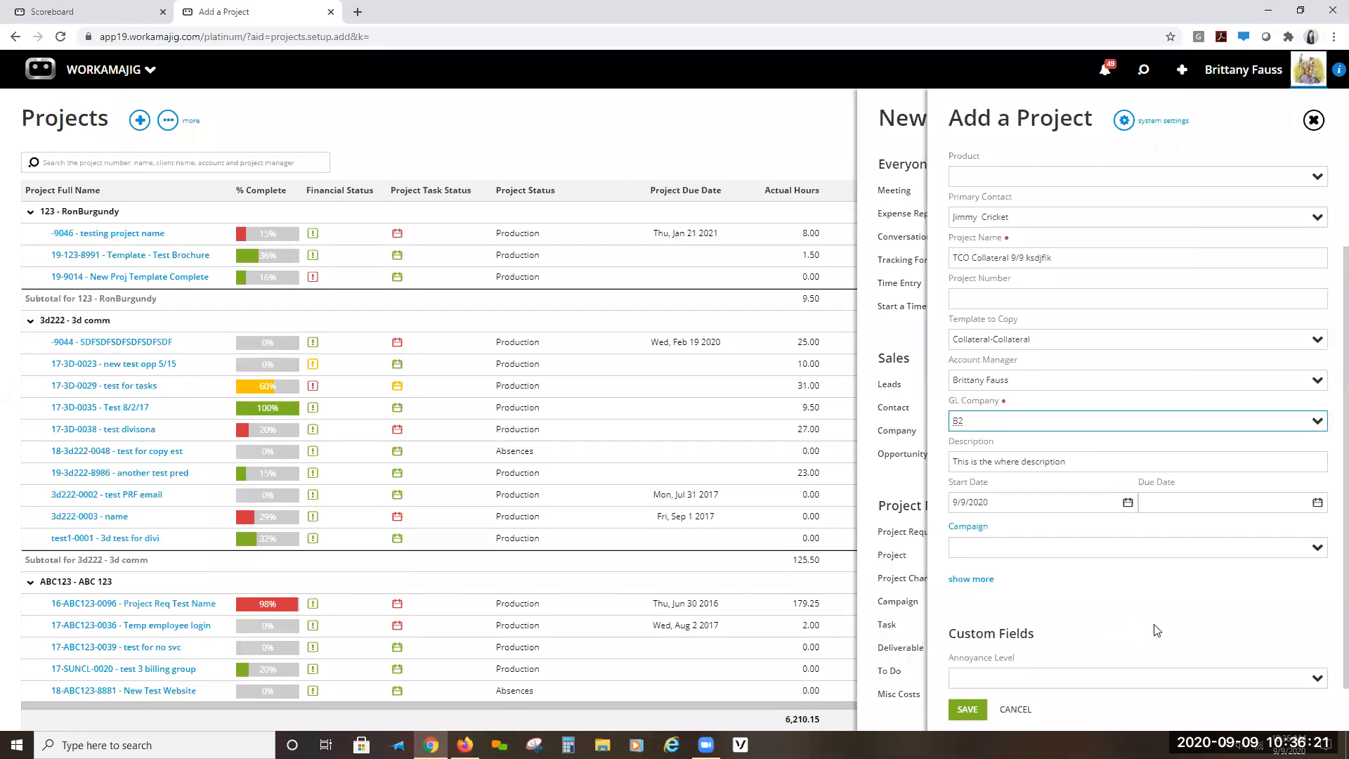
- Append "- adding more detail." and a long run of filler text to the project description
left_click(987, 460)
left_click(1068, 462)
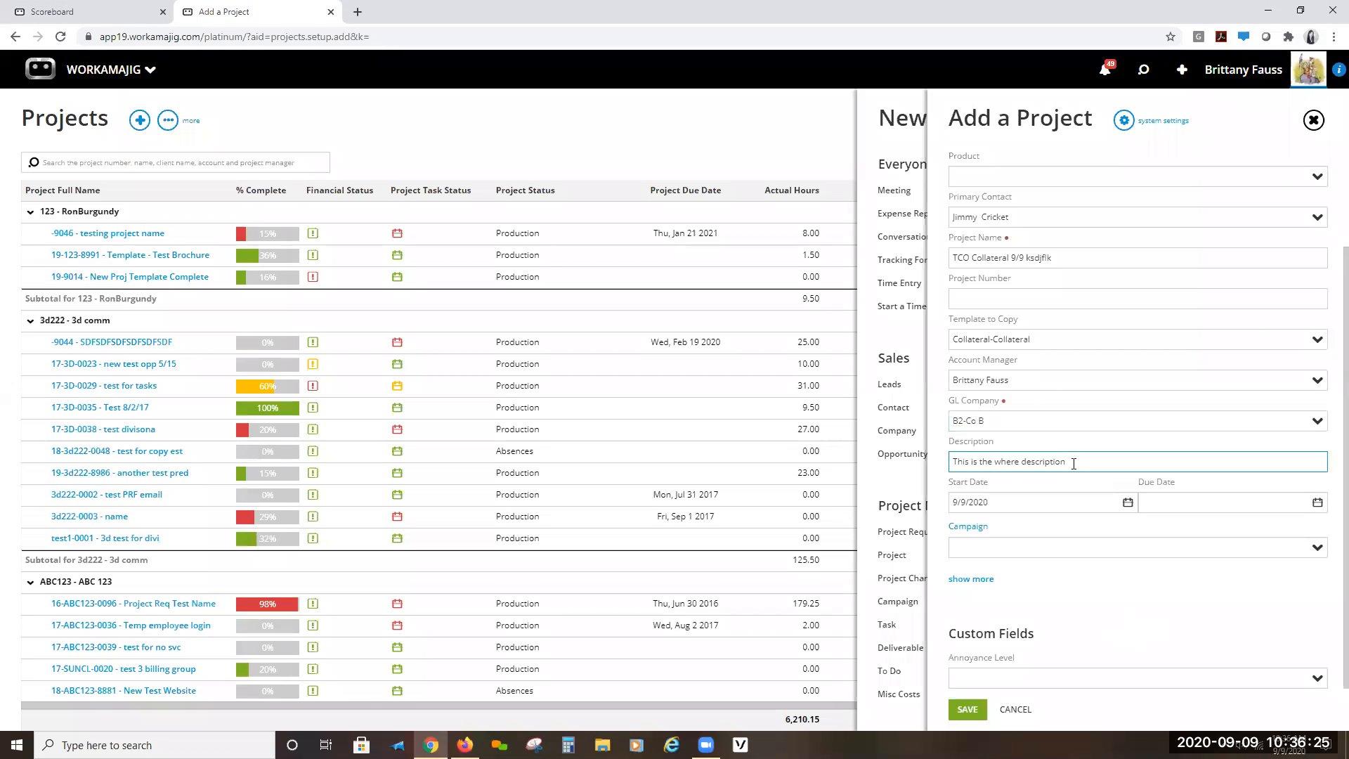
left_click_drag(1067, 462, 942, 450)
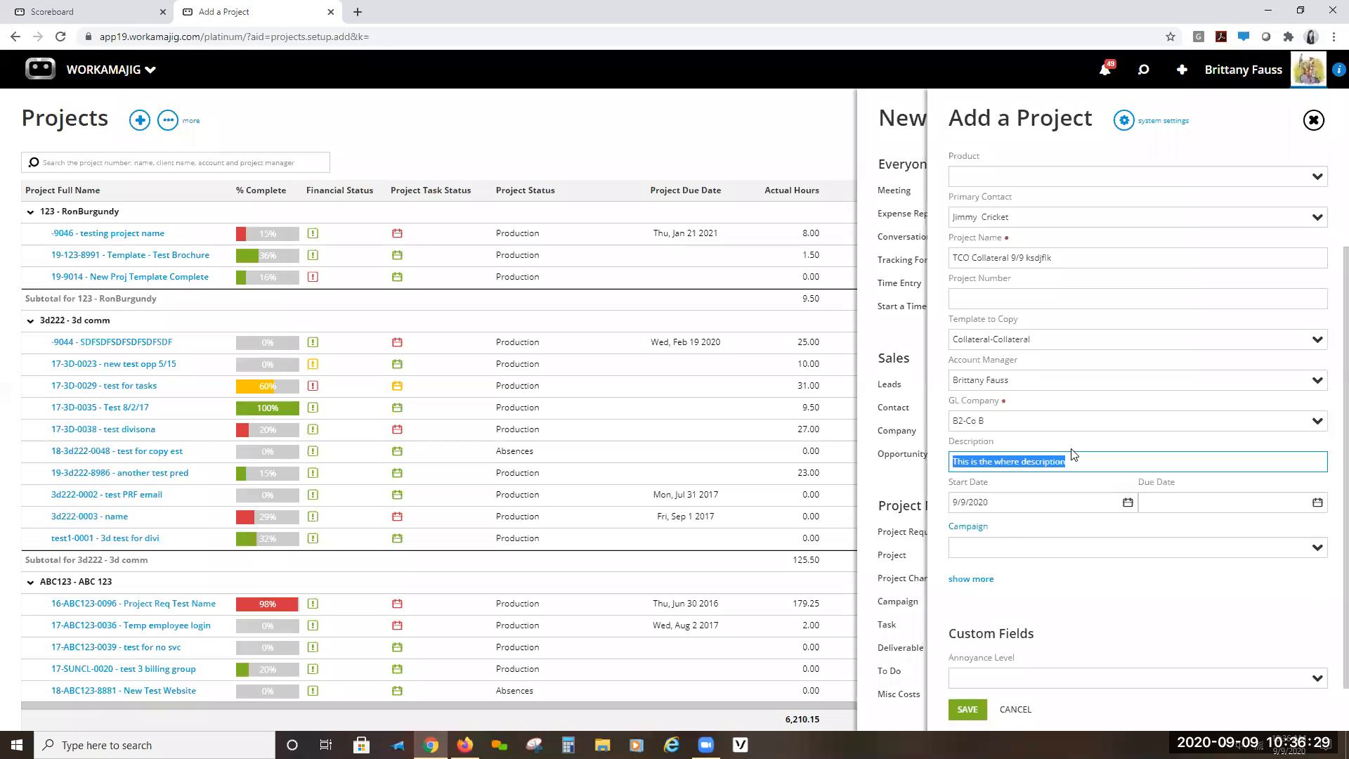
left_click(1089, 460)
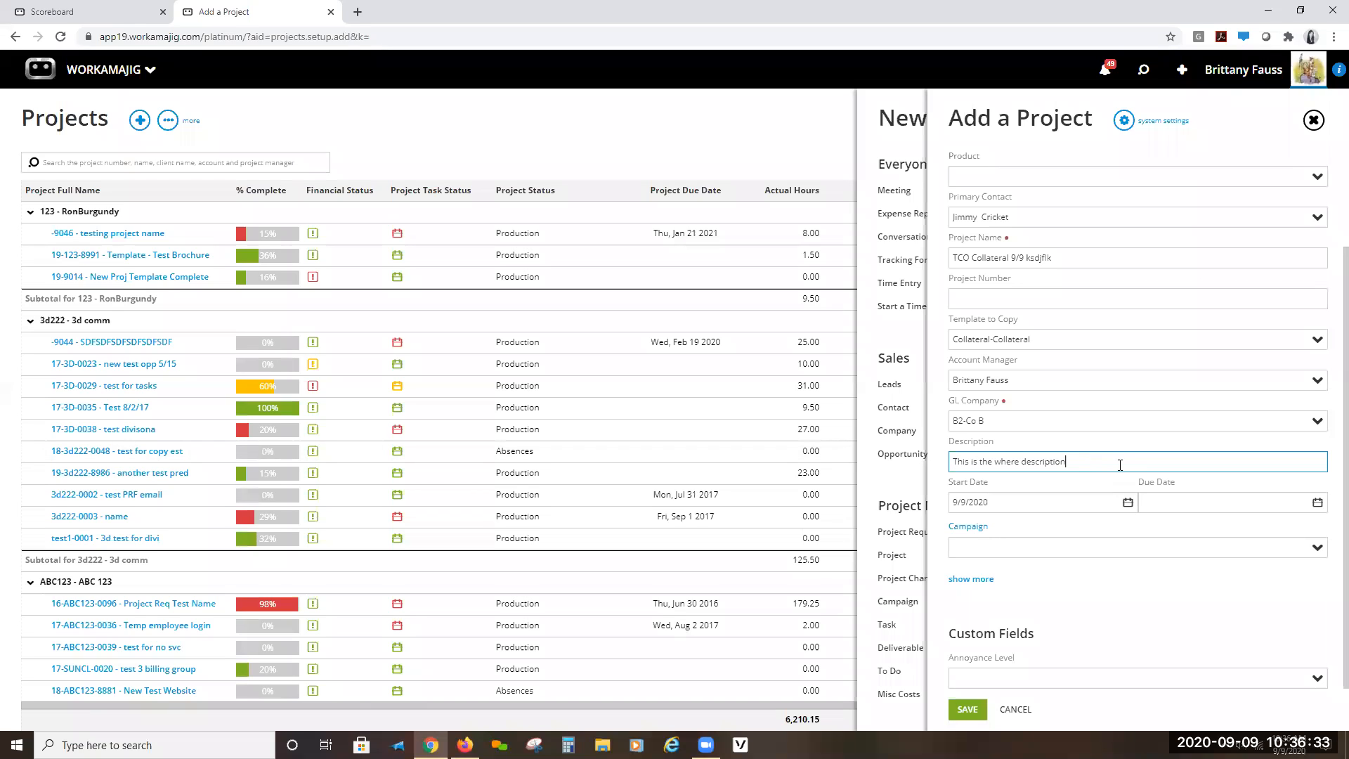
type("- adding")
type(" more detail")
type("kljasdlkjasdlkajsdlkajsdlkajsdlkj;lasdkj;ladksj")
type(";aldkjs")
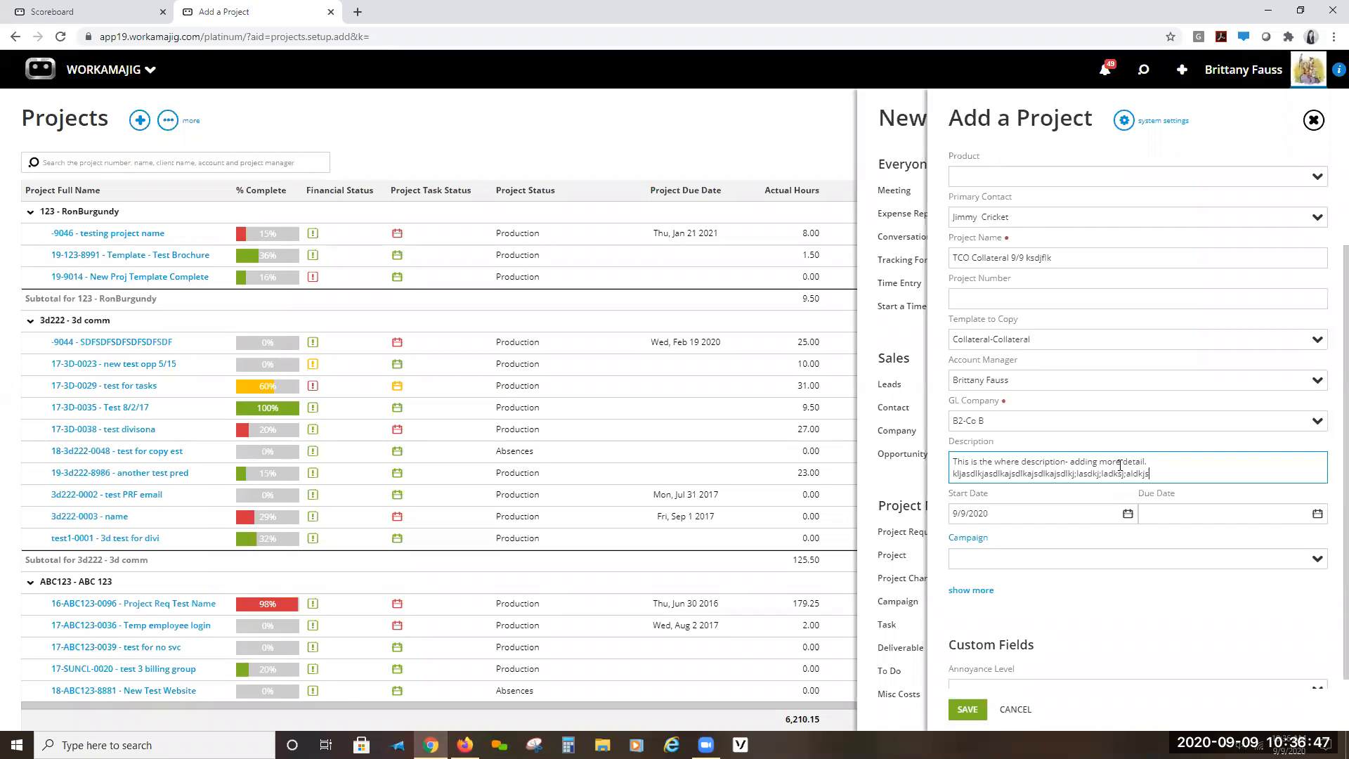
type(";asjdakjsd;lkjsd;lkjadskljasdlkjasldkjasldkjalsdkjalsdkjalsdkjlaksdjlaksdjlaksjdl")
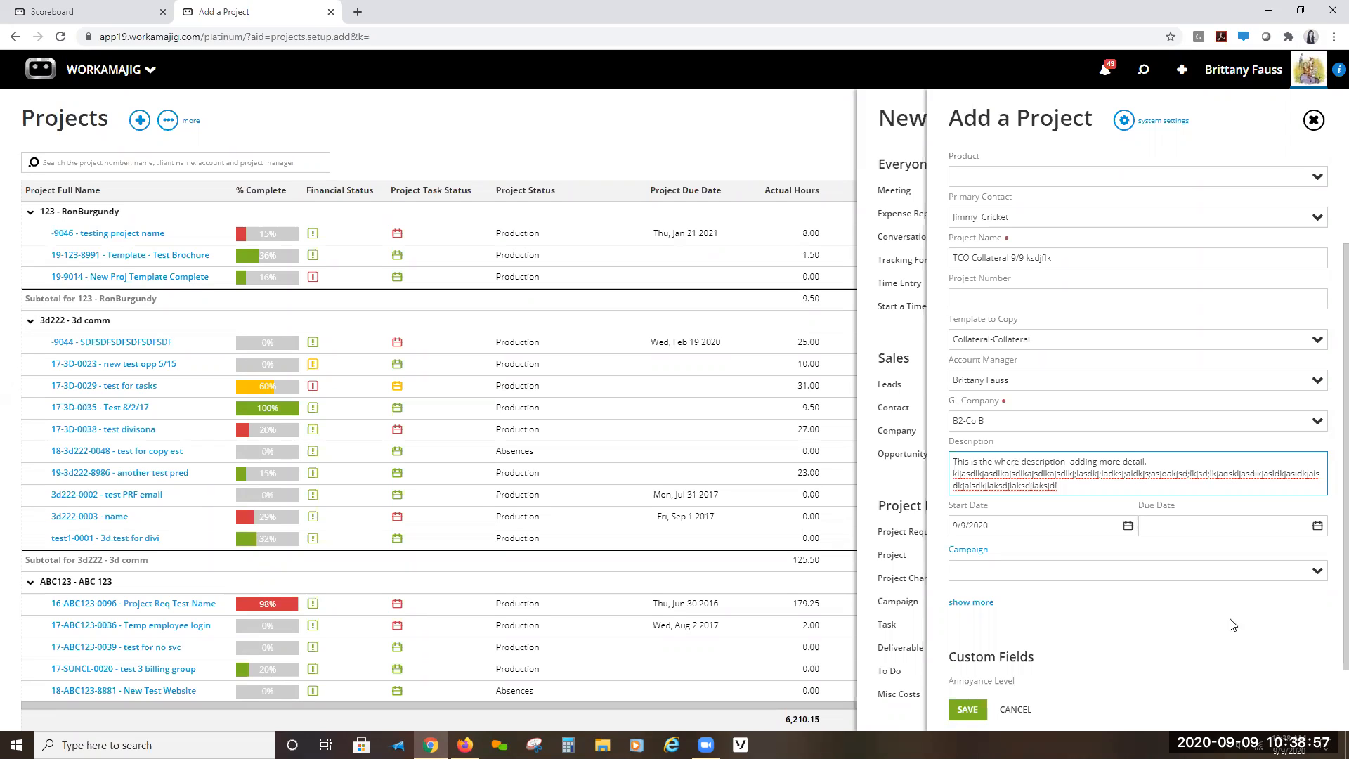
left_click(1207, 618)
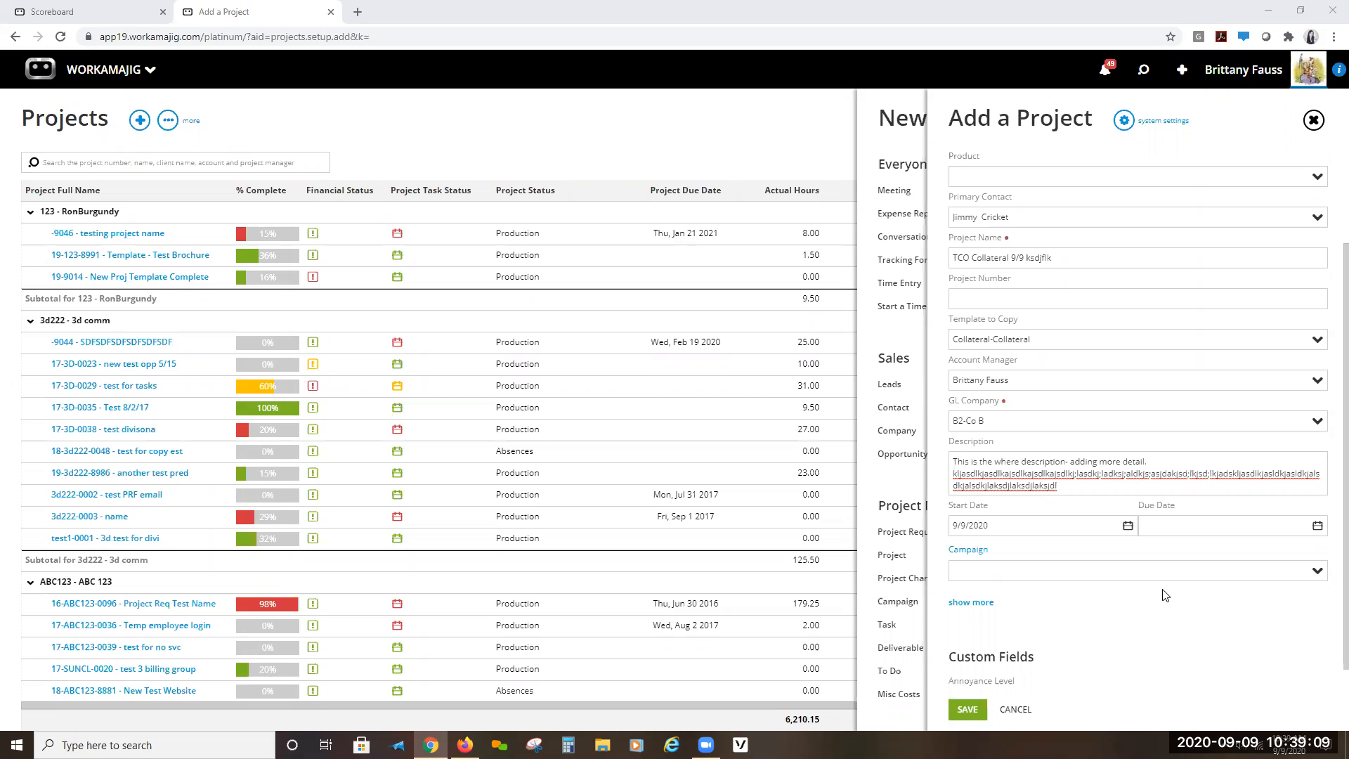
- Set the project's start date to 9/14/2020 and its due date to 9/17/2020
left_click(1019, 531)
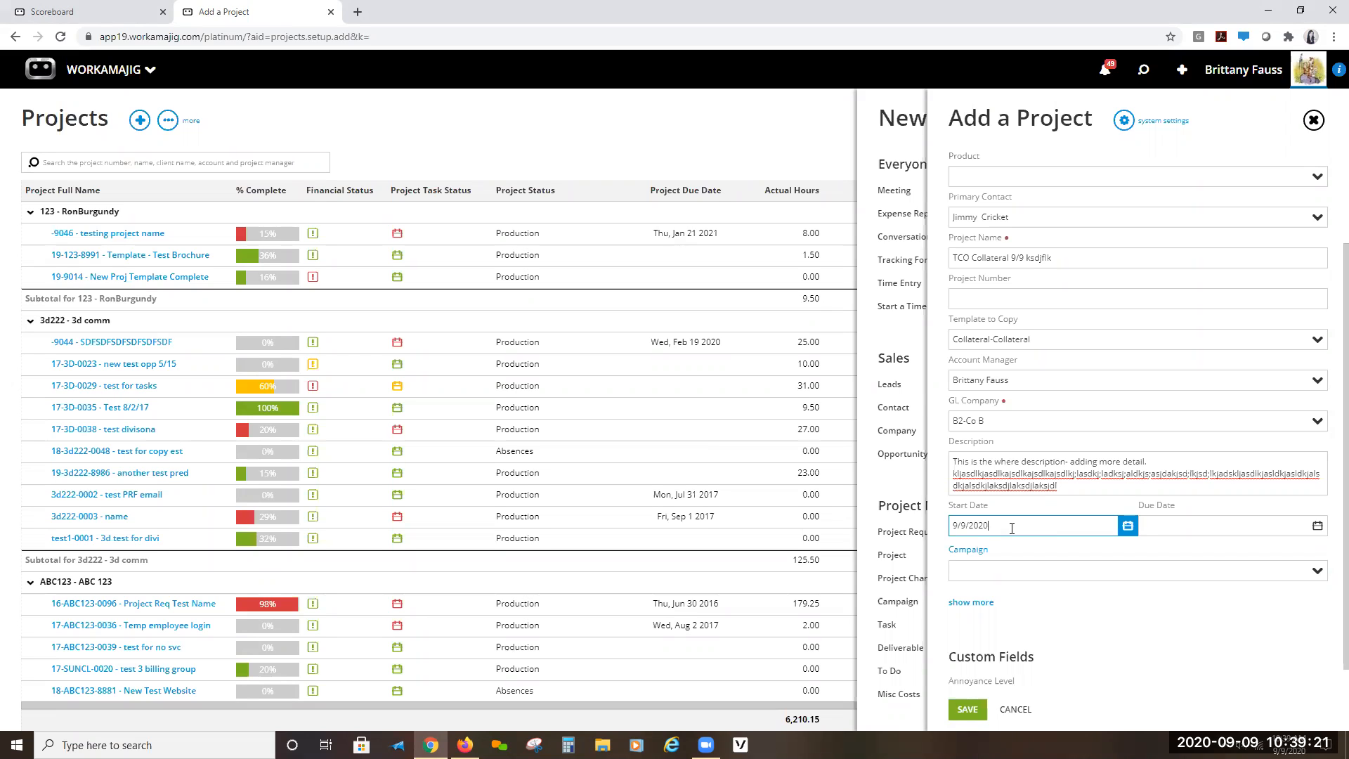
left_click(1128, 526)
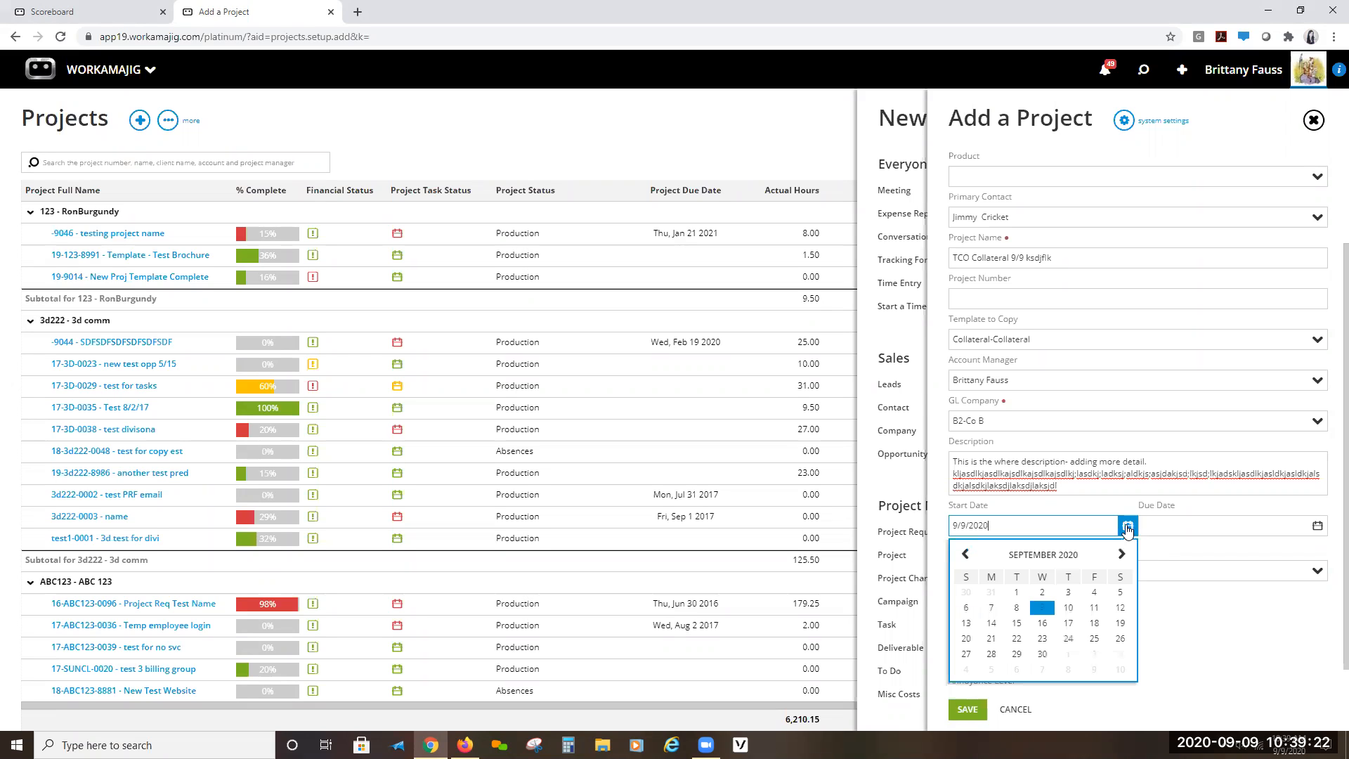
left_click(990, 623)
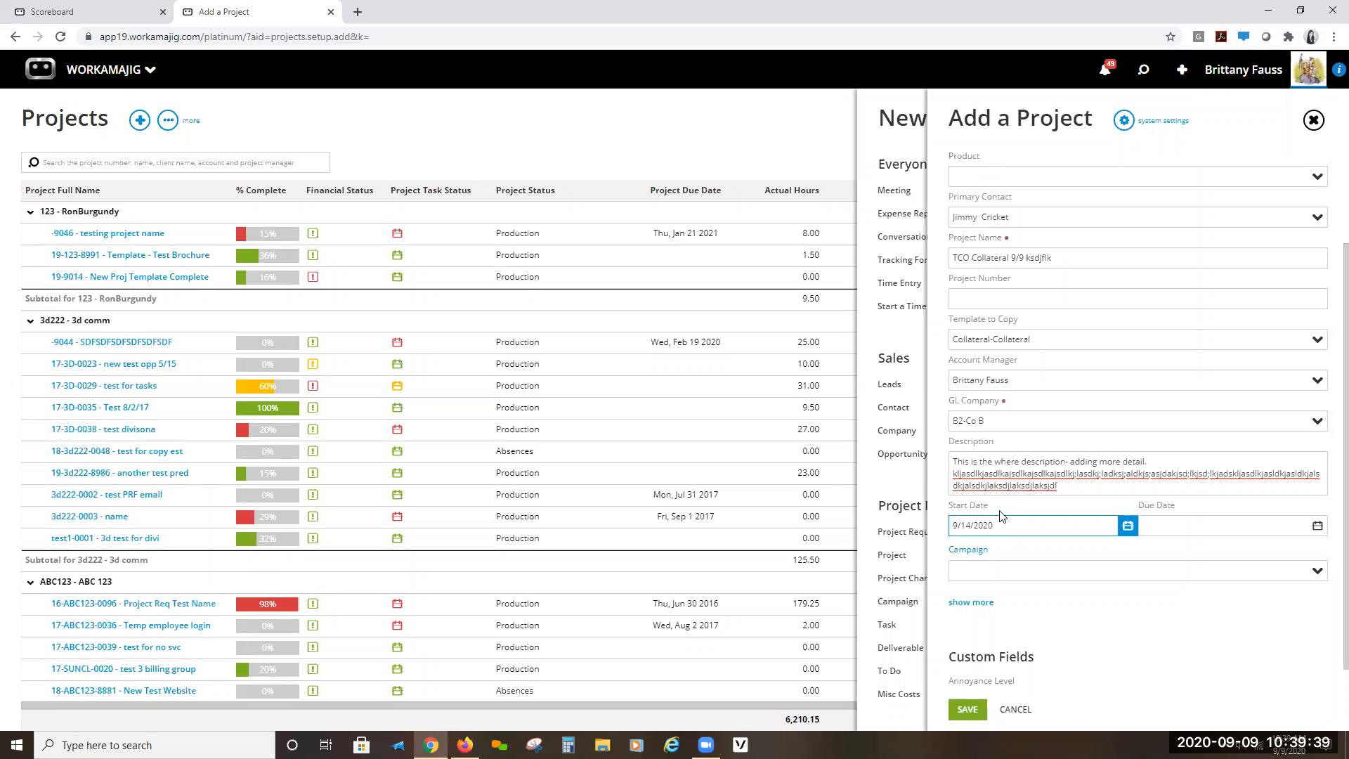
triple_click(971, 529)
left_click(1241, 530)
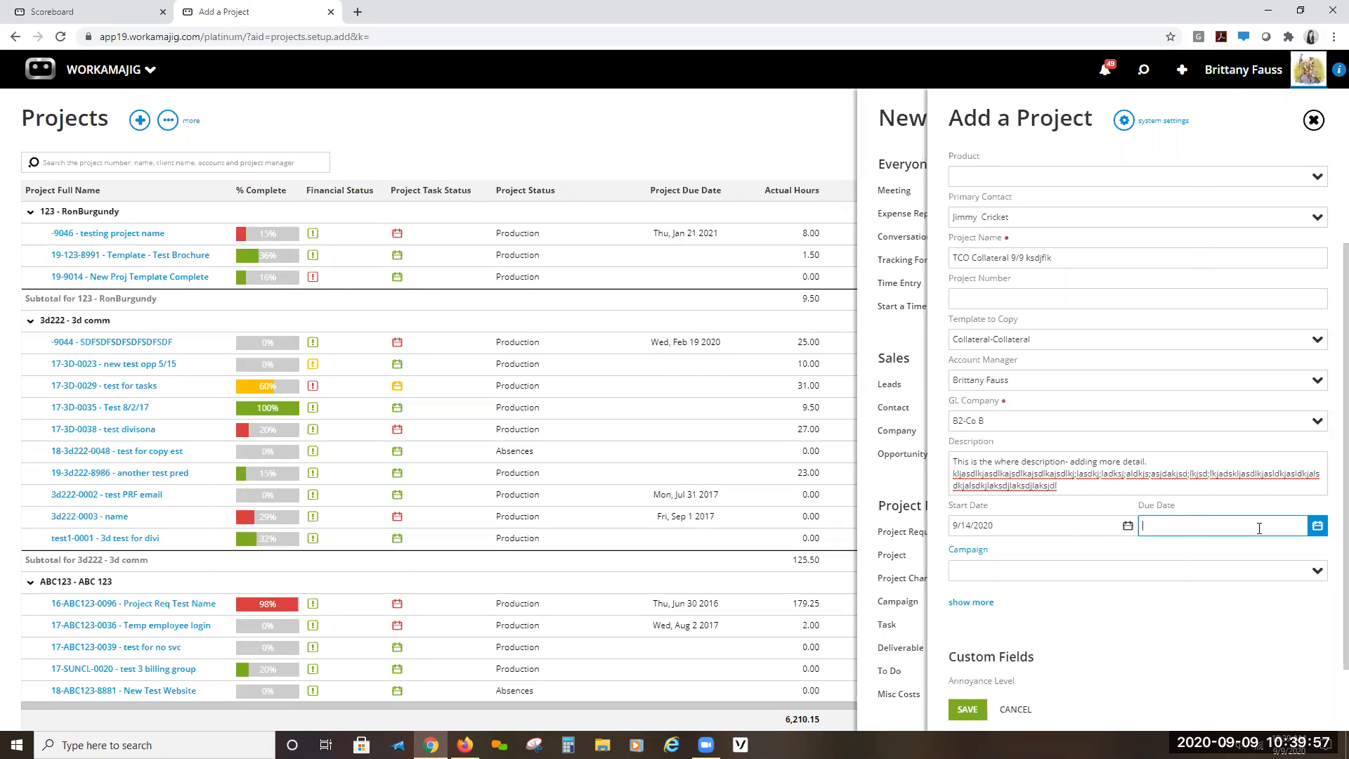
left_click(1315, 525)
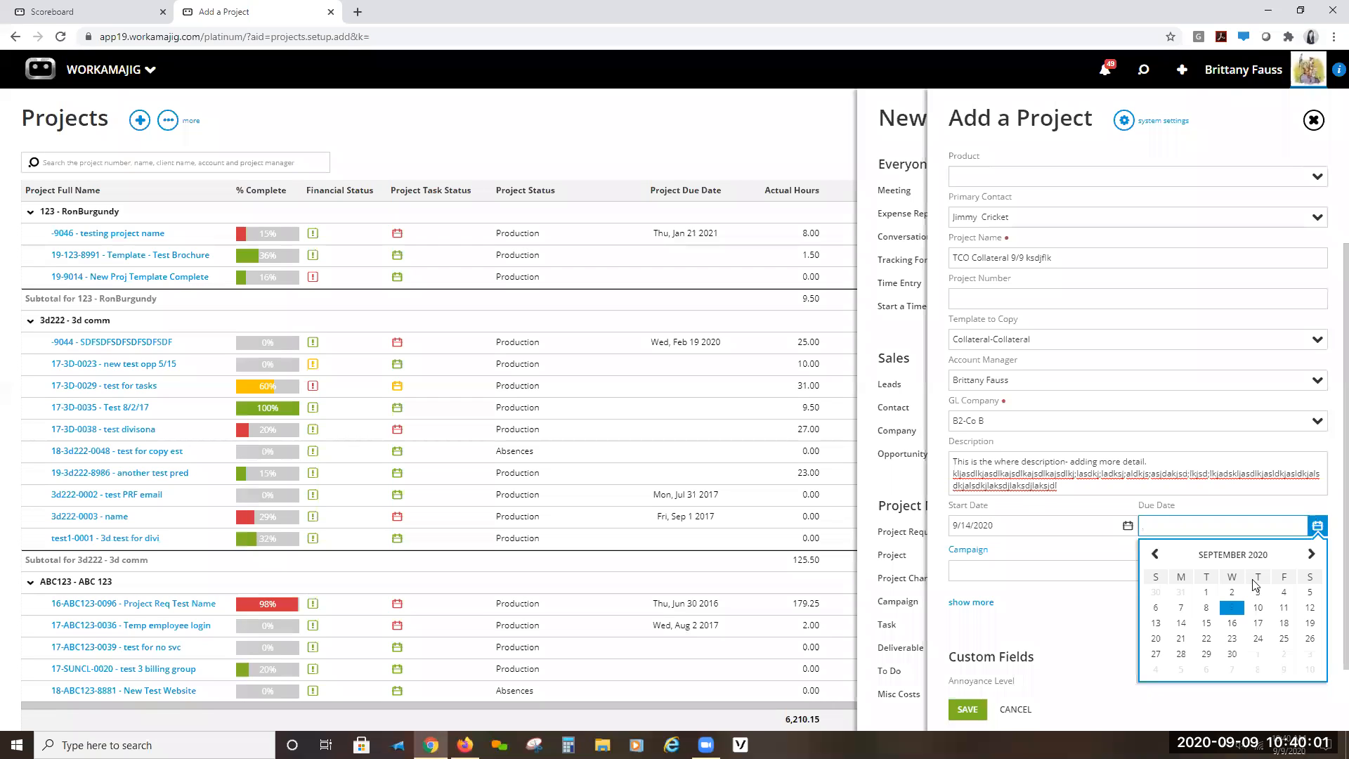
left_click(1257, 623)
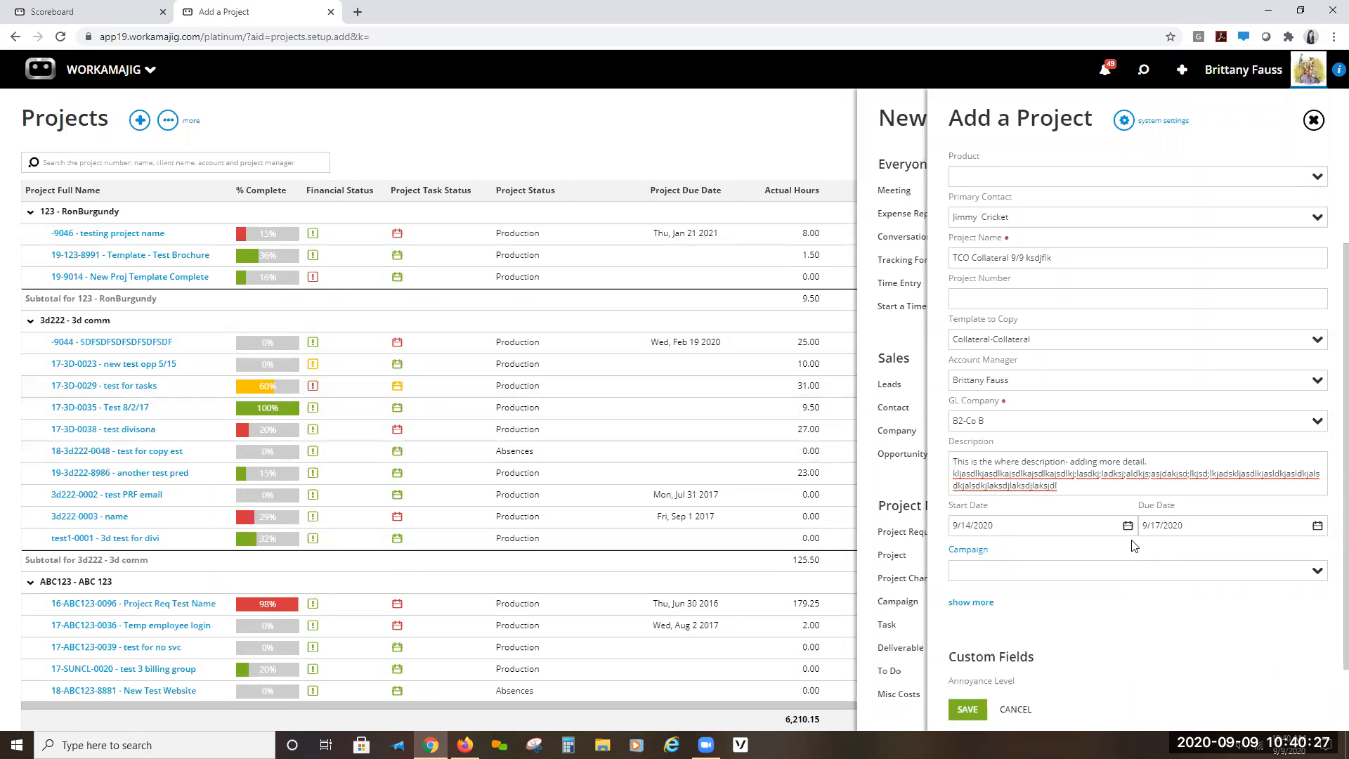
left_click(1002, 567)
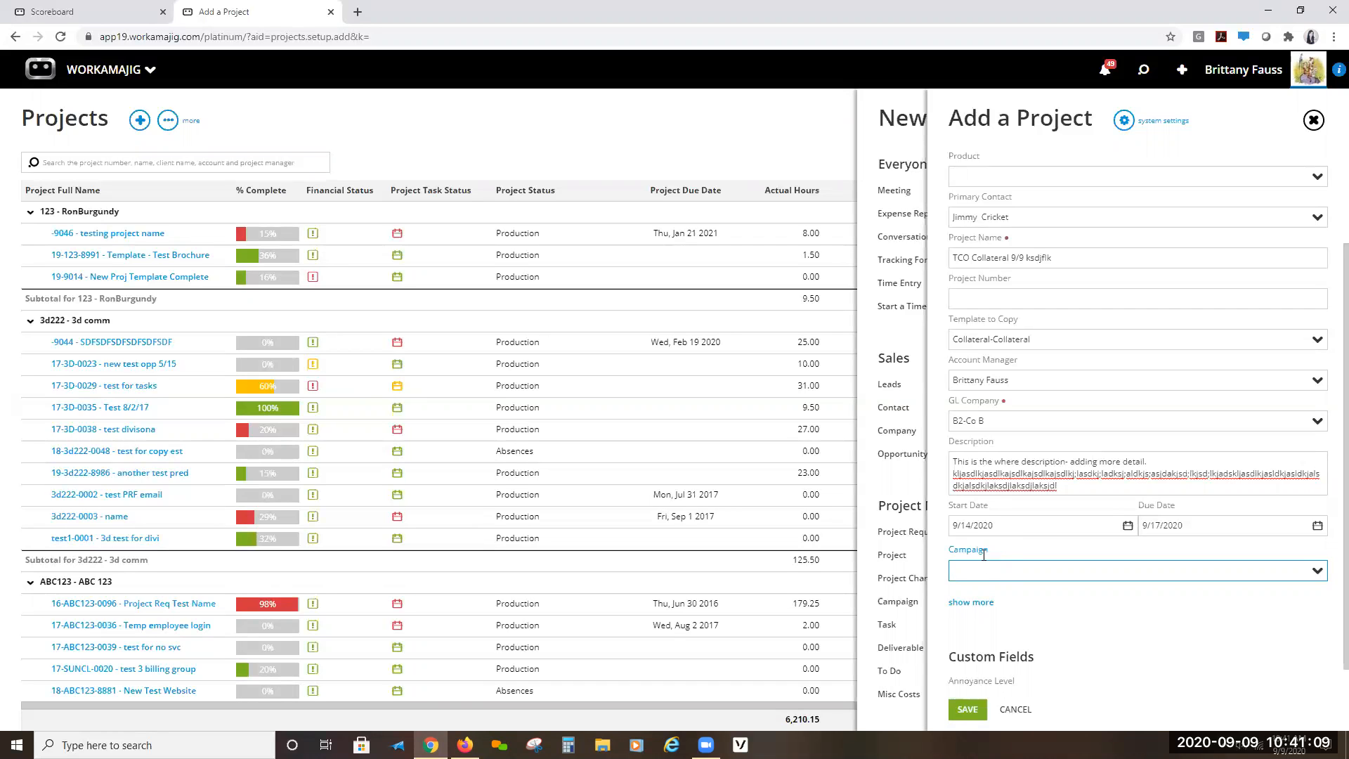
- Check the available campaigns and review the entered project details, leaving Campaign blank, and save the new project
left_click(1316, 571)
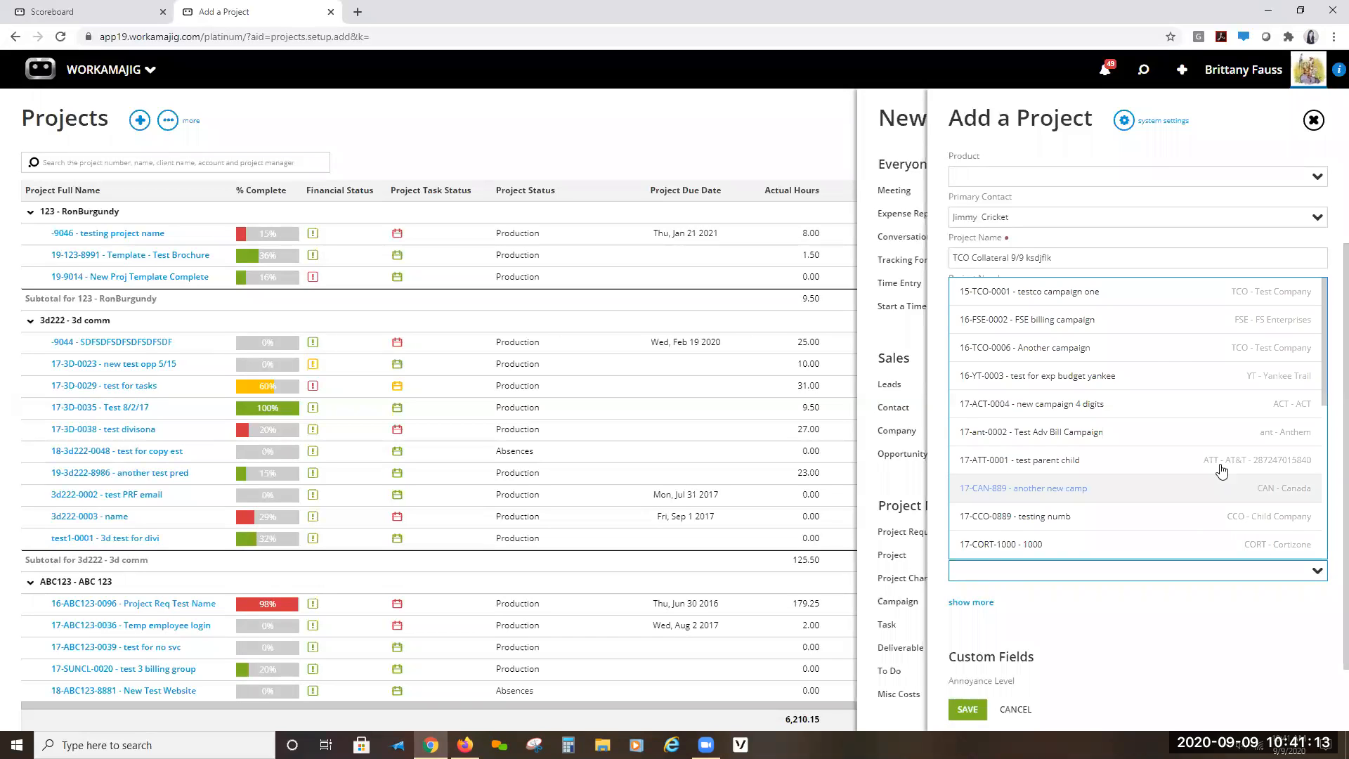
left_click(1311, 571)
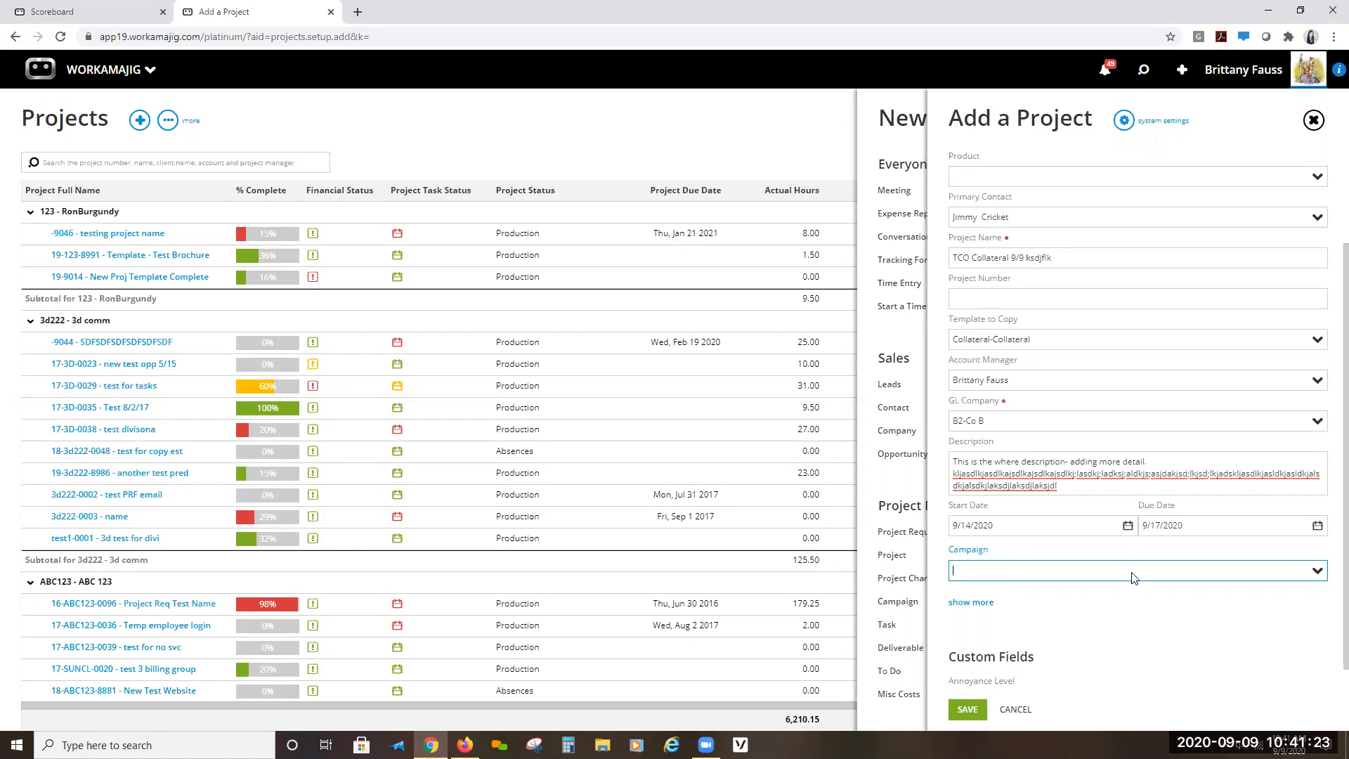
scroll(1127, 558, "up", 2)
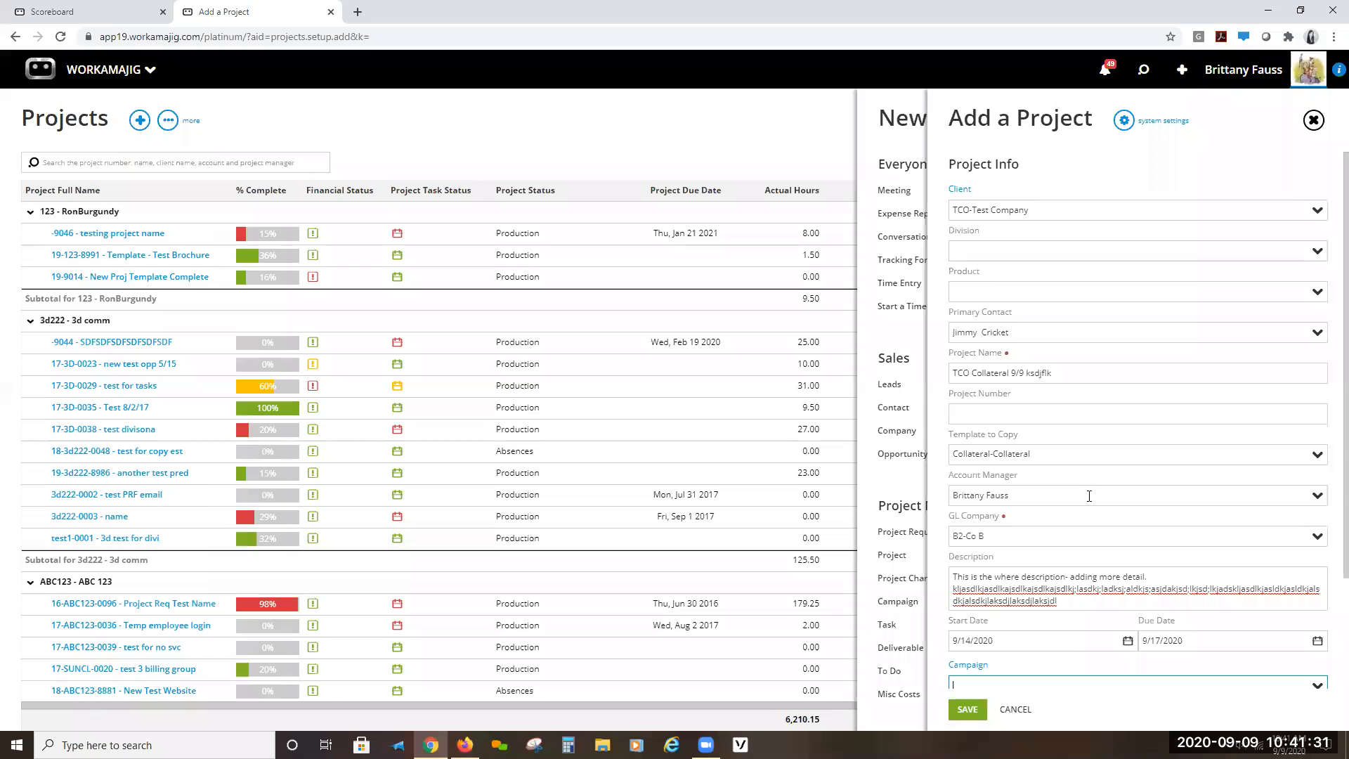
scroll(1212, 562, "down", 2)
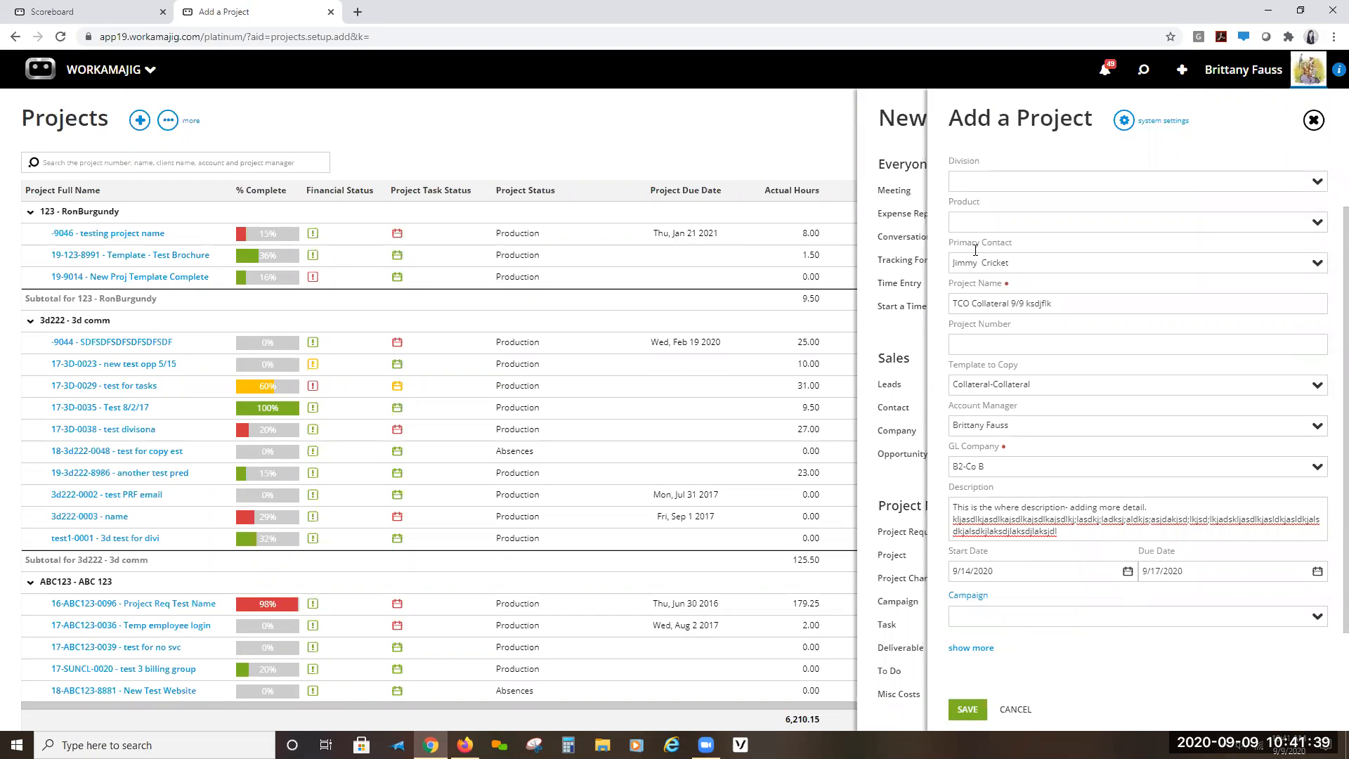
left_click(968, 711)
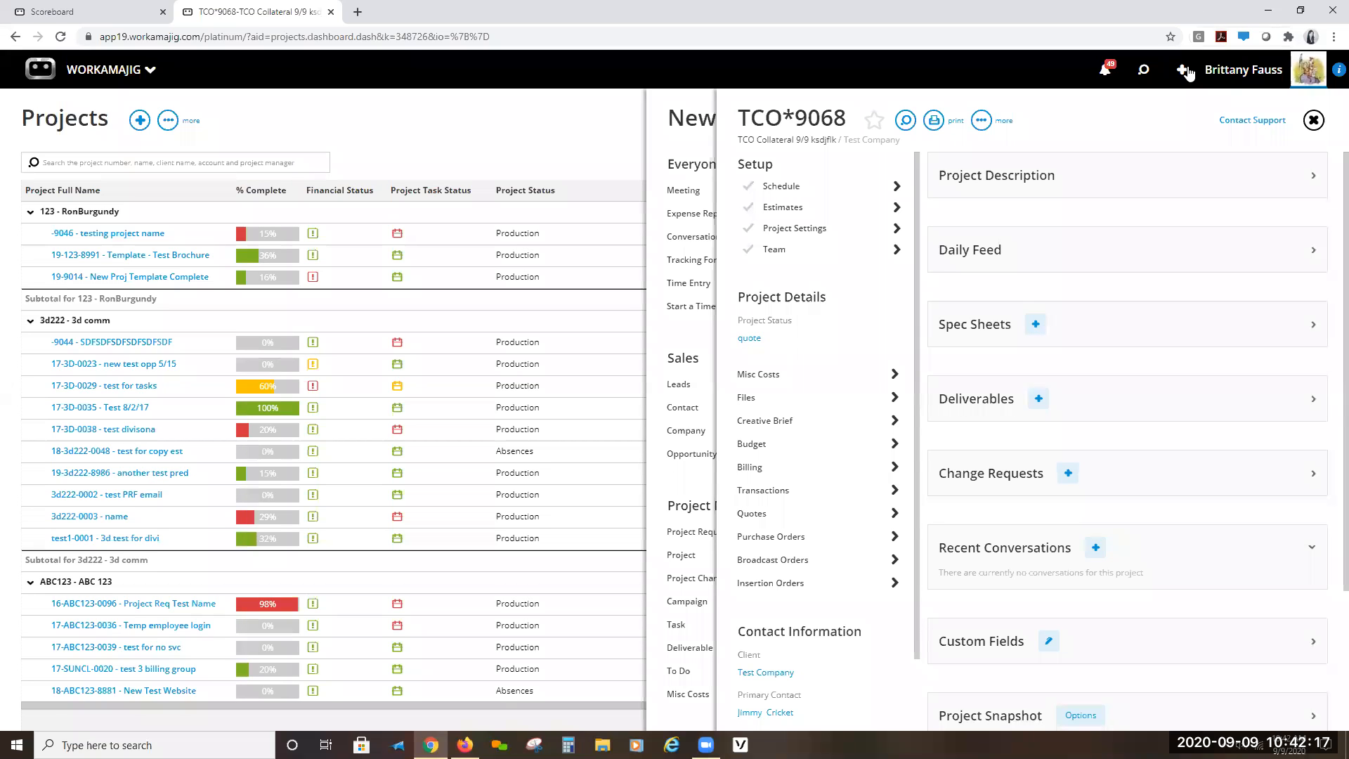
- Return to the list of new items, start another new project and open the system settings for adding projects
left_click(688, 137)
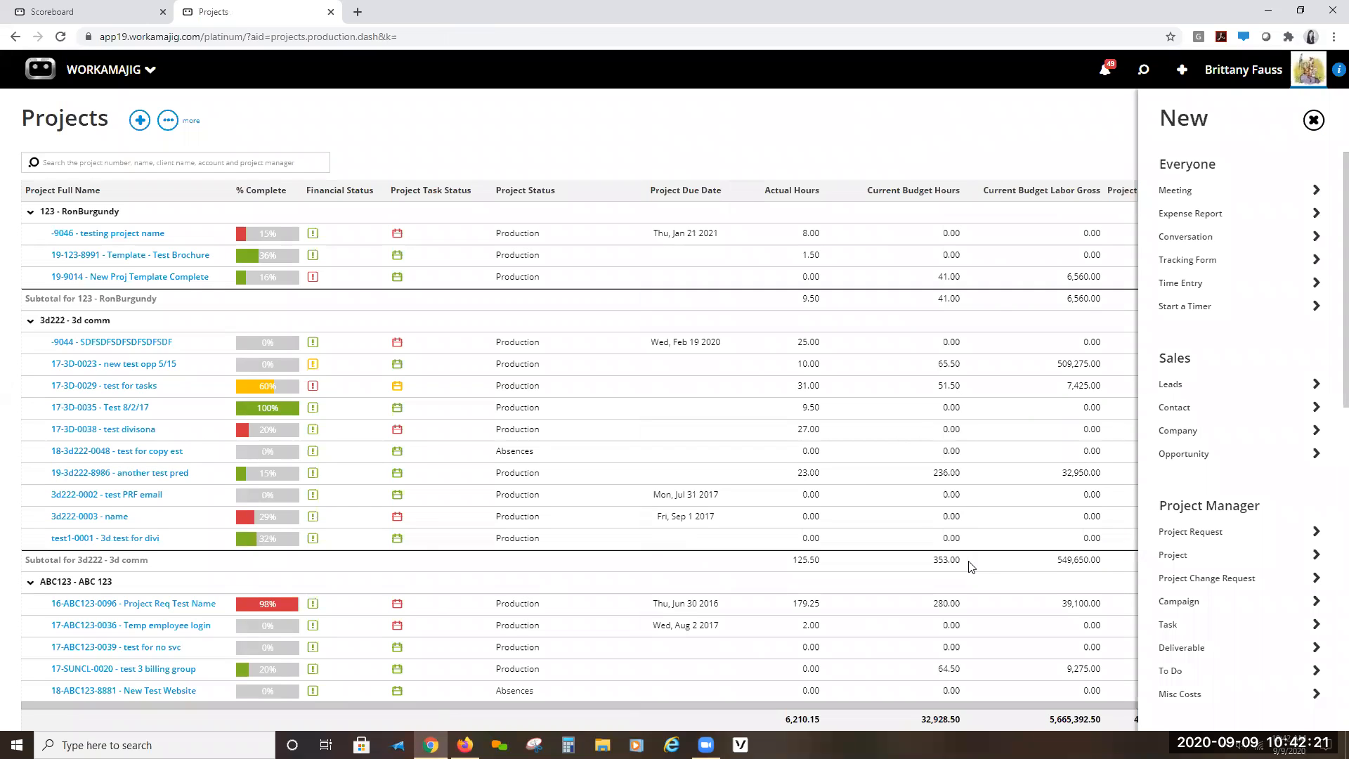
left_click(1181, 556)
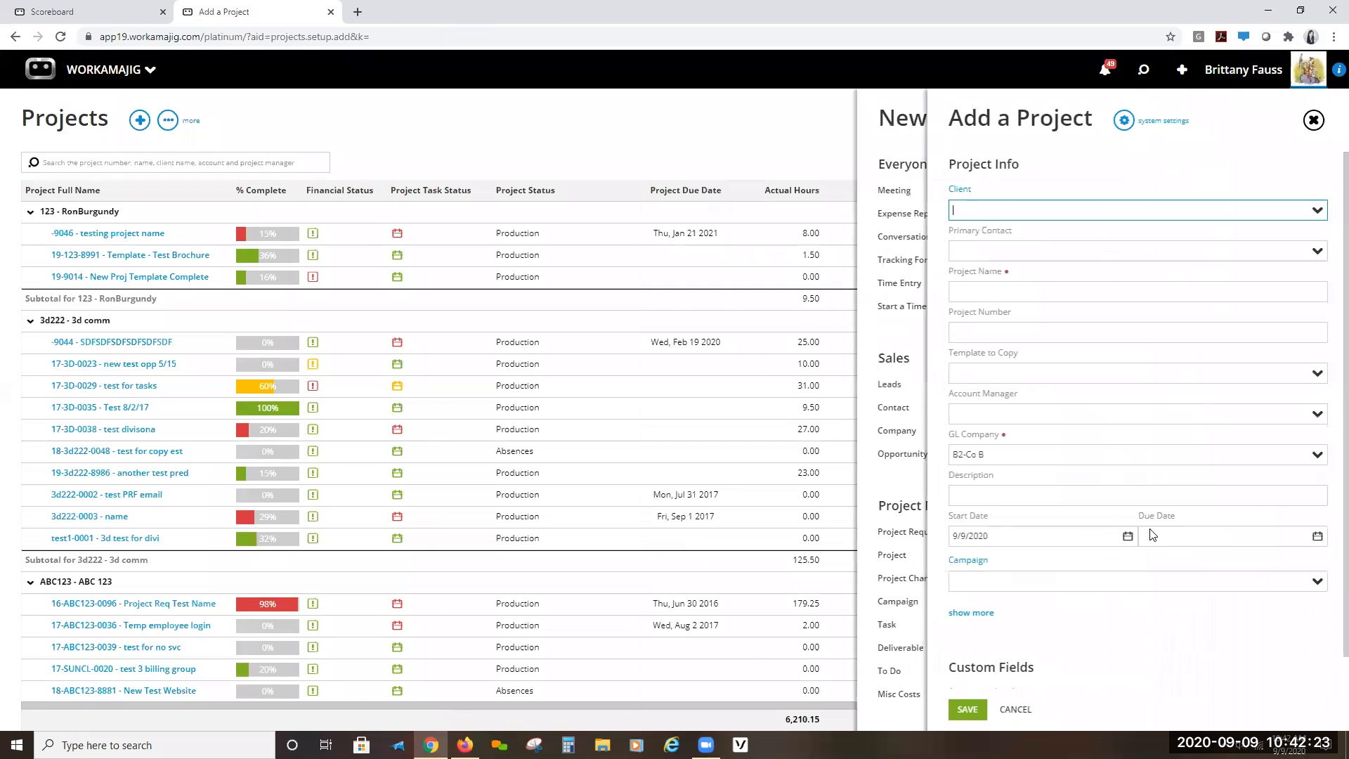
left_click(1126, 123)
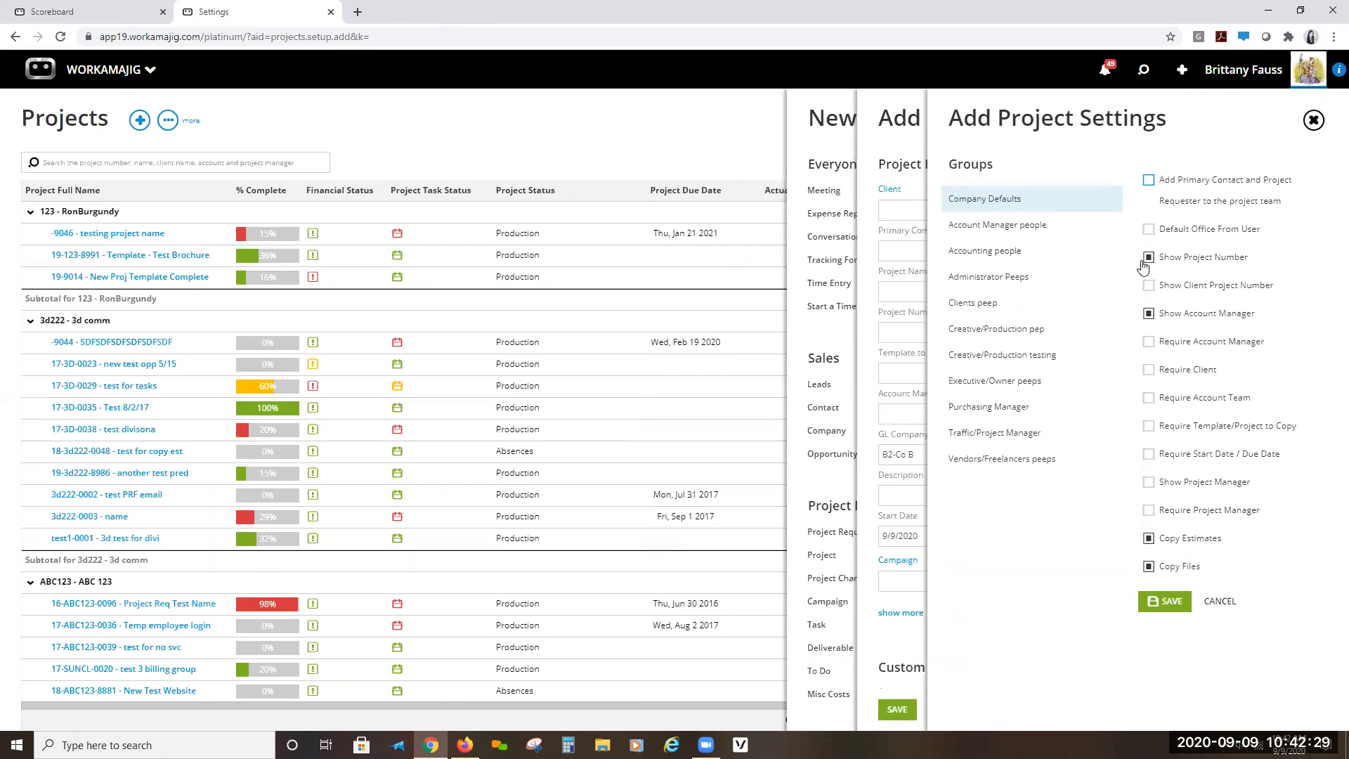
- Toggle the Show Project Number company default off and back on, and reopen the add-project settings from the project form
left_click(1149, 258)
left_click(1150, 260)
left_click(892, 130)
left_click(1236, 70)
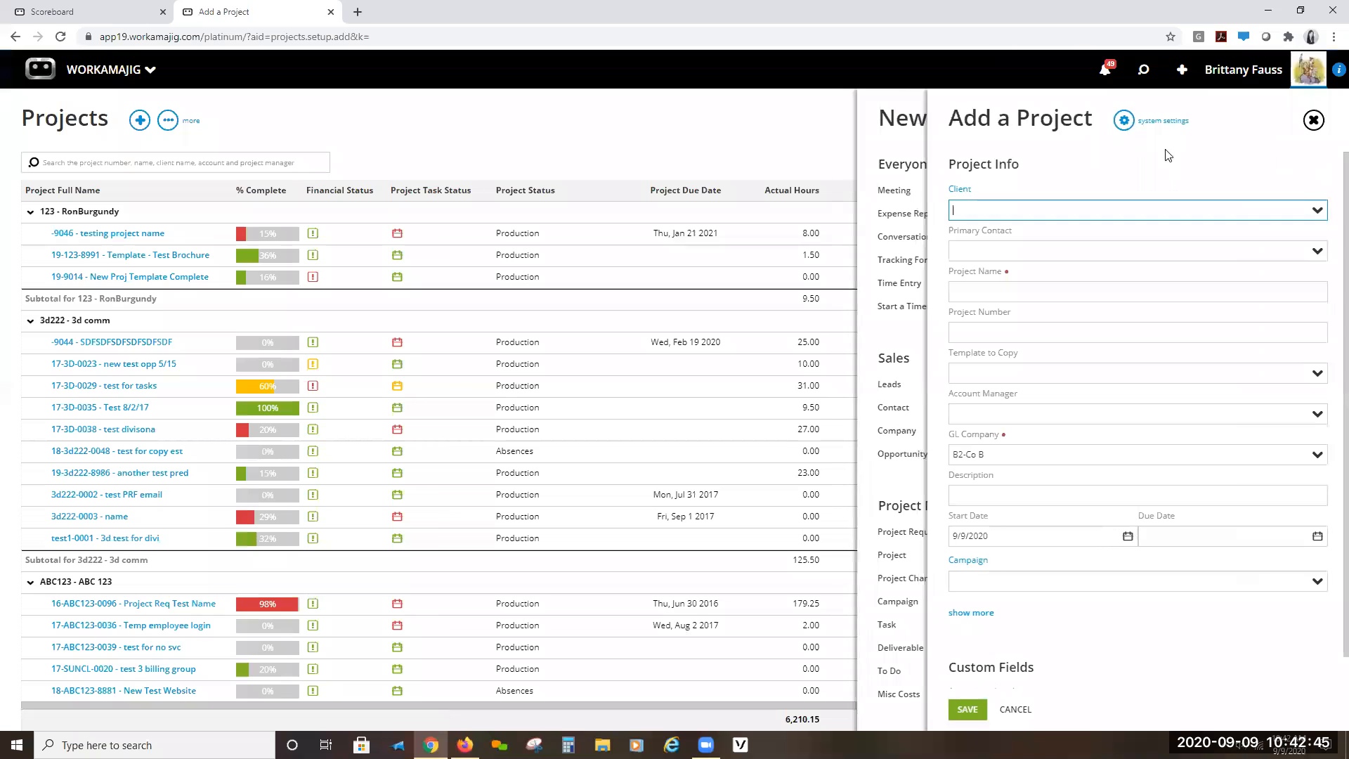
left_click(1124, 121)
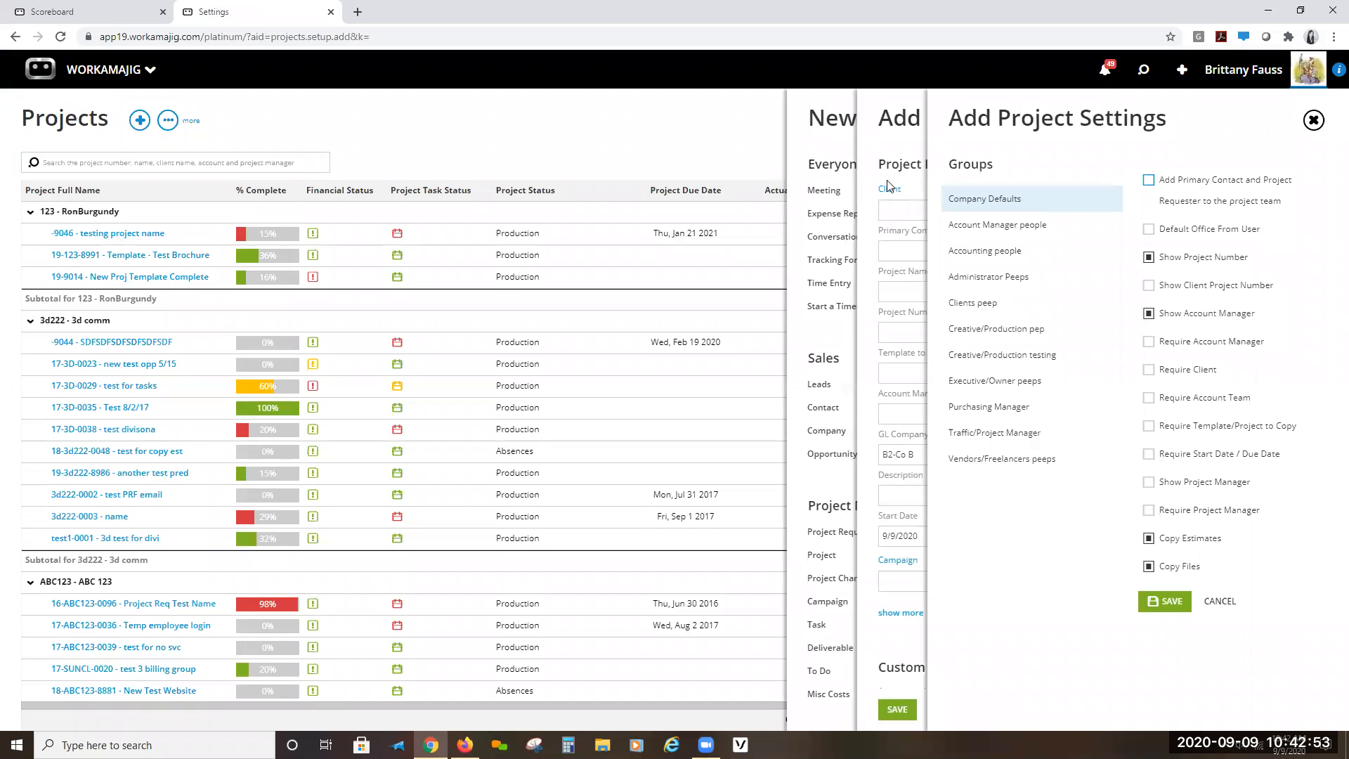
- Close the project settings and show the Today - Creatives tasks as cards in the first browser tab
left_click(850, 97)
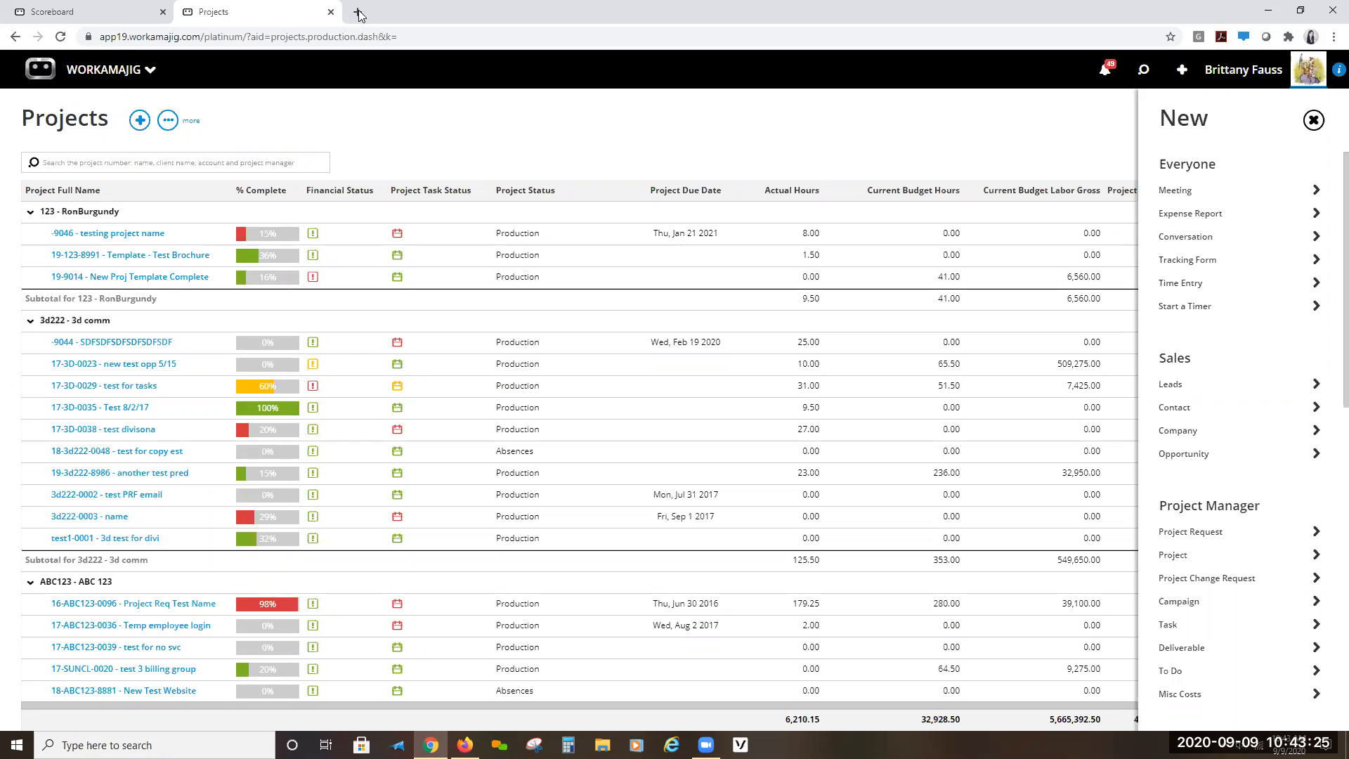
left_click(89, 15)
left_click(62, 78)
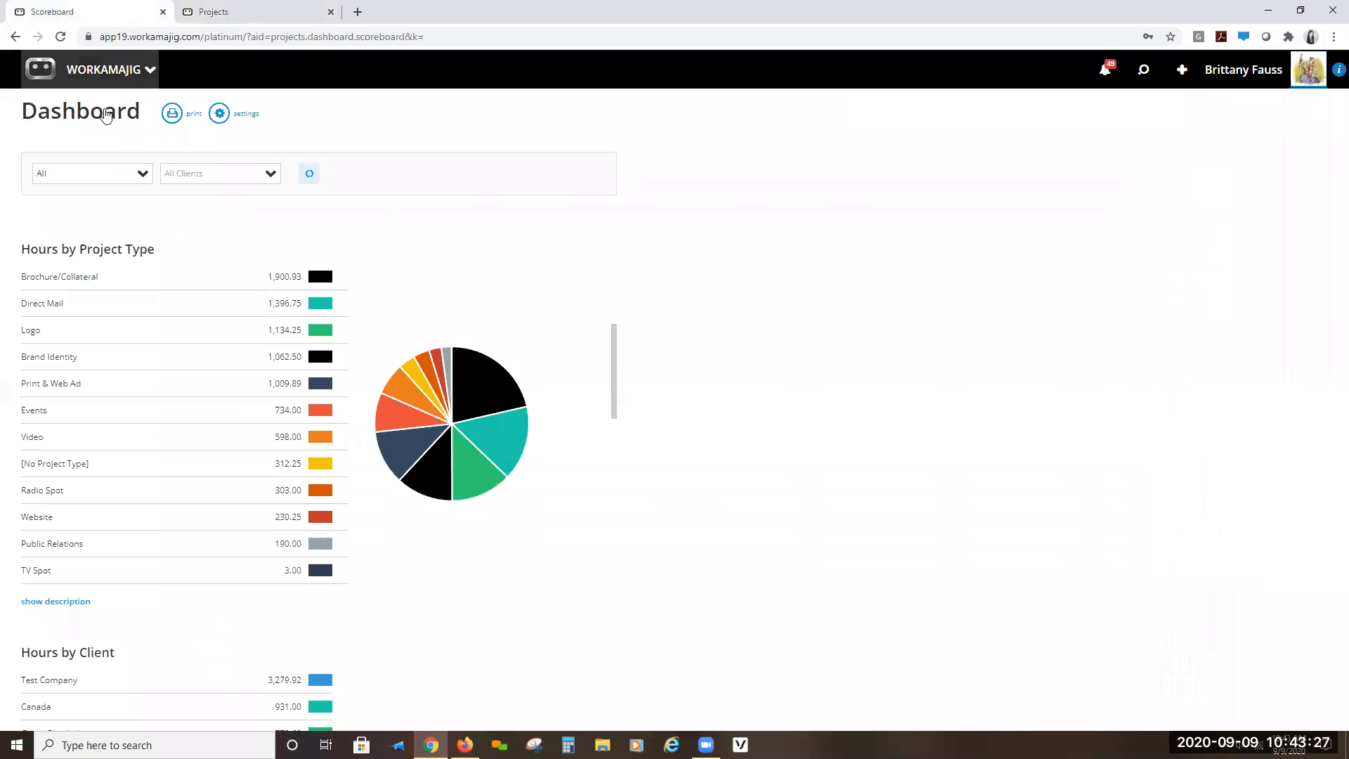
left_click(37, 245)
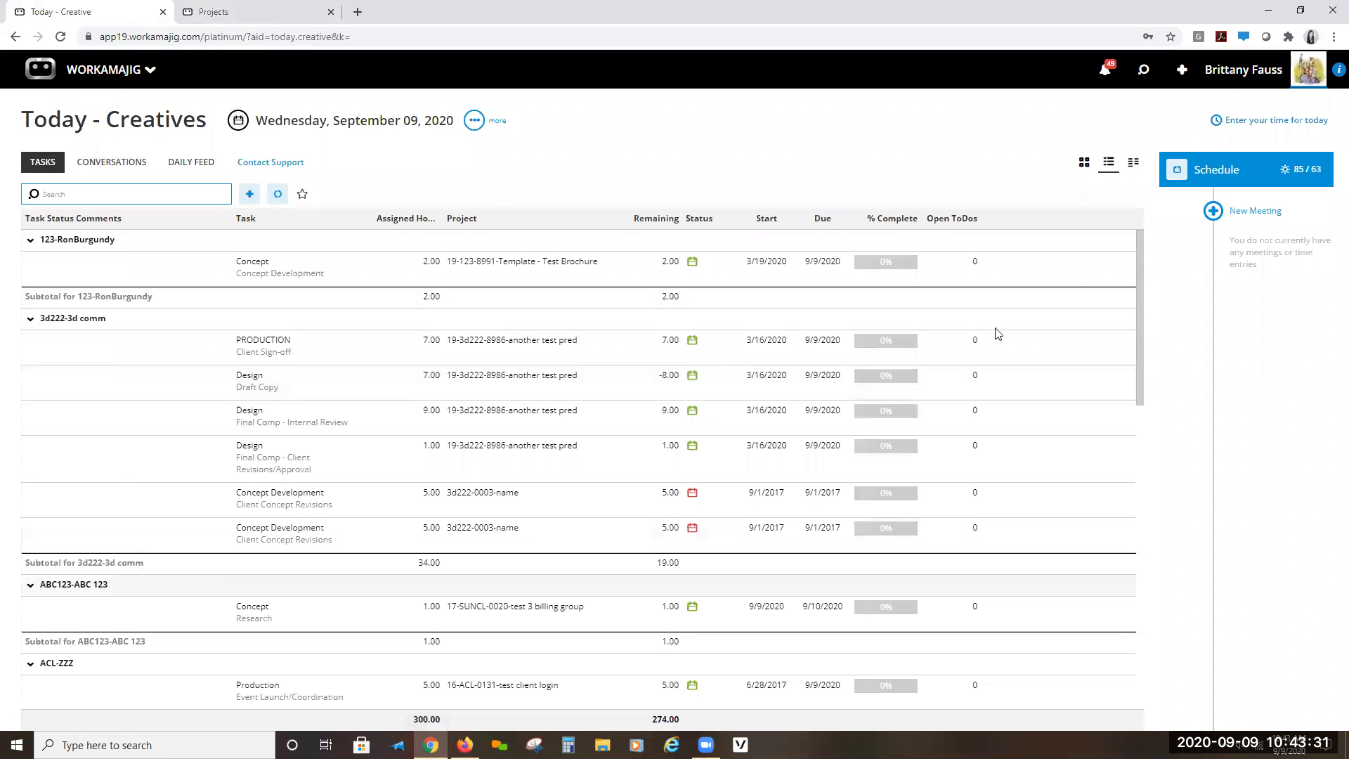
left_click(1083, 160)
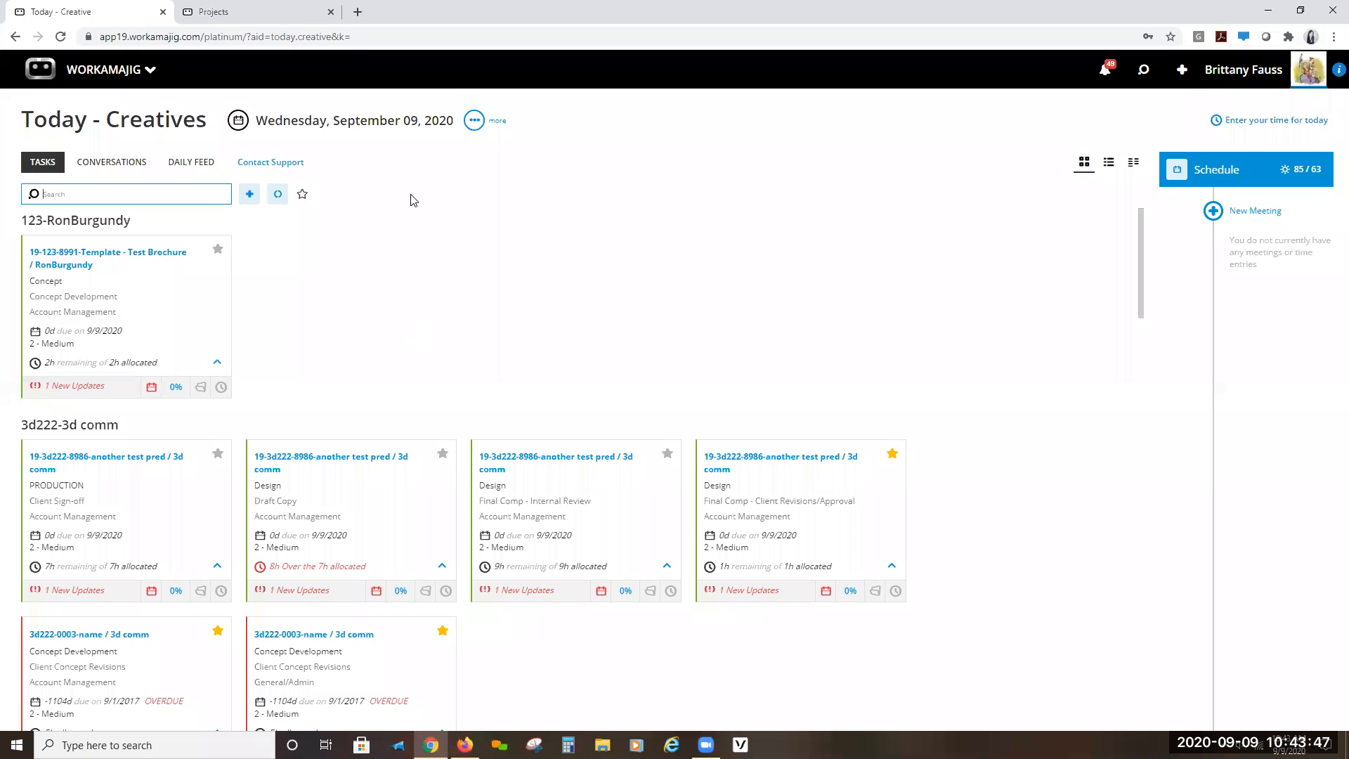
- Try enabling Completed Predecessors Only in the company-default task settings of the Today page, then discard the change
left_click(475, 121)
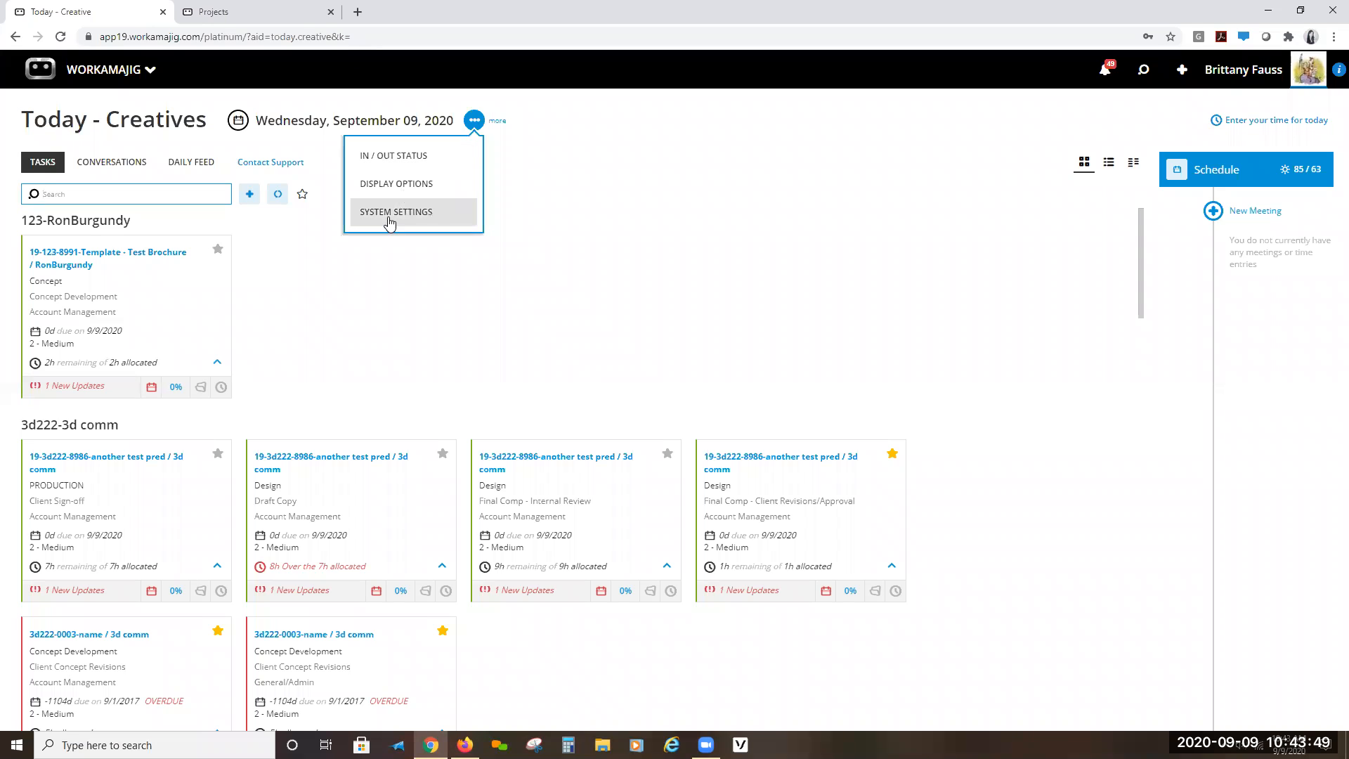
left_click(390, 215)
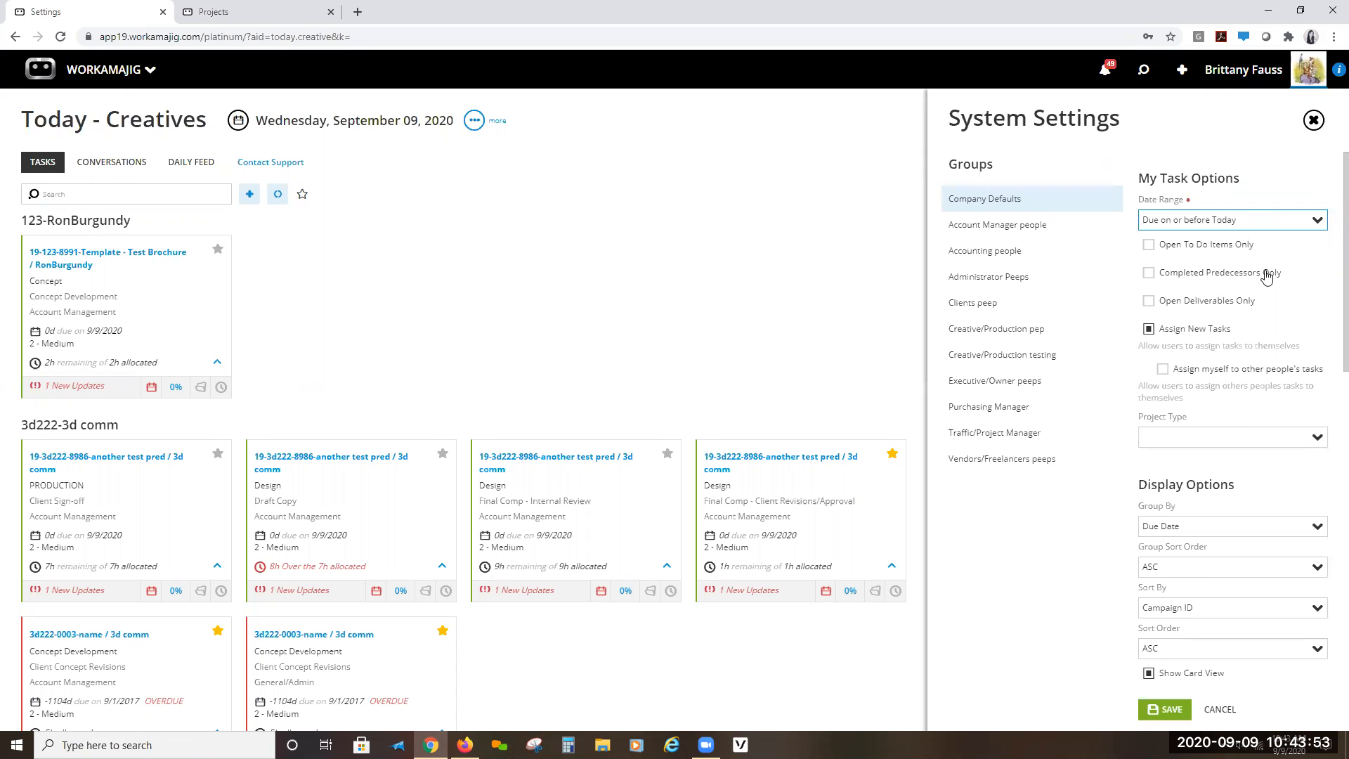
left_click(1154, 273)
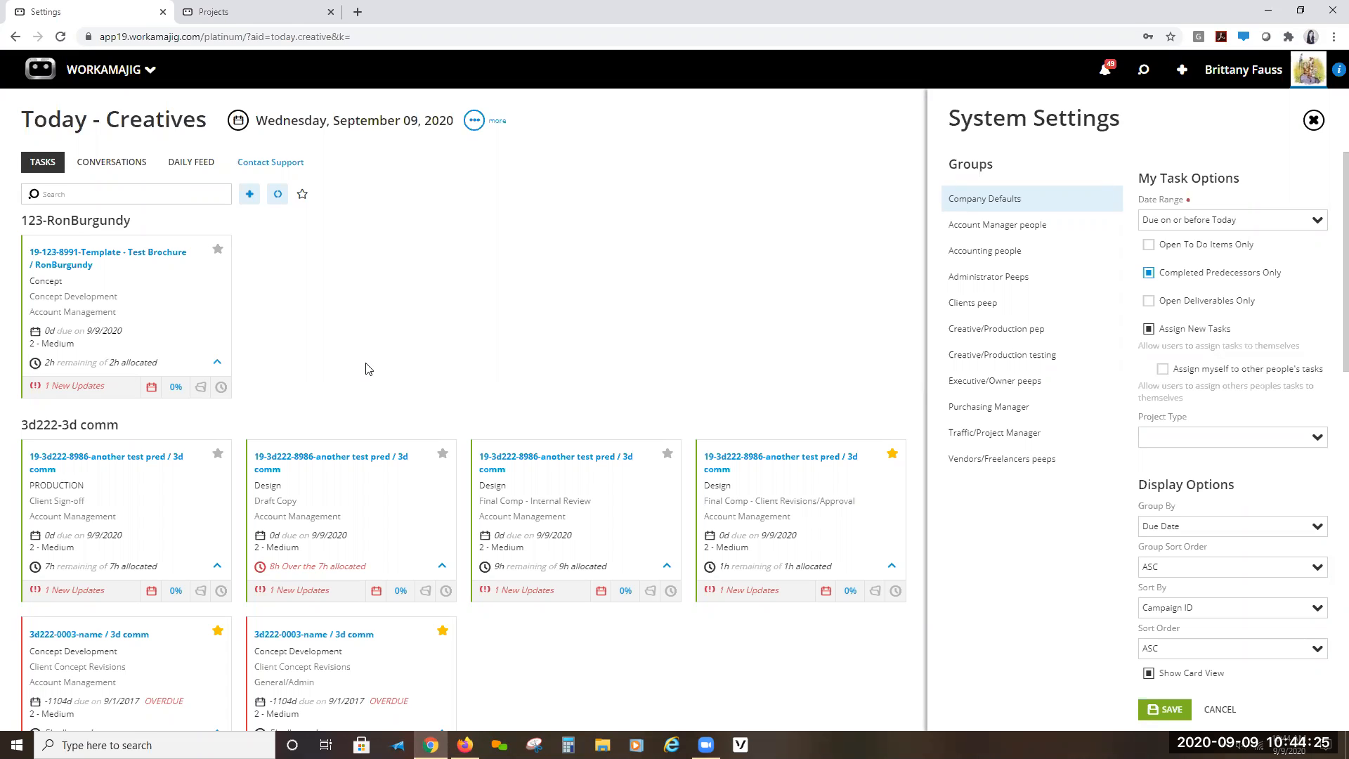
left_click(370, 352)
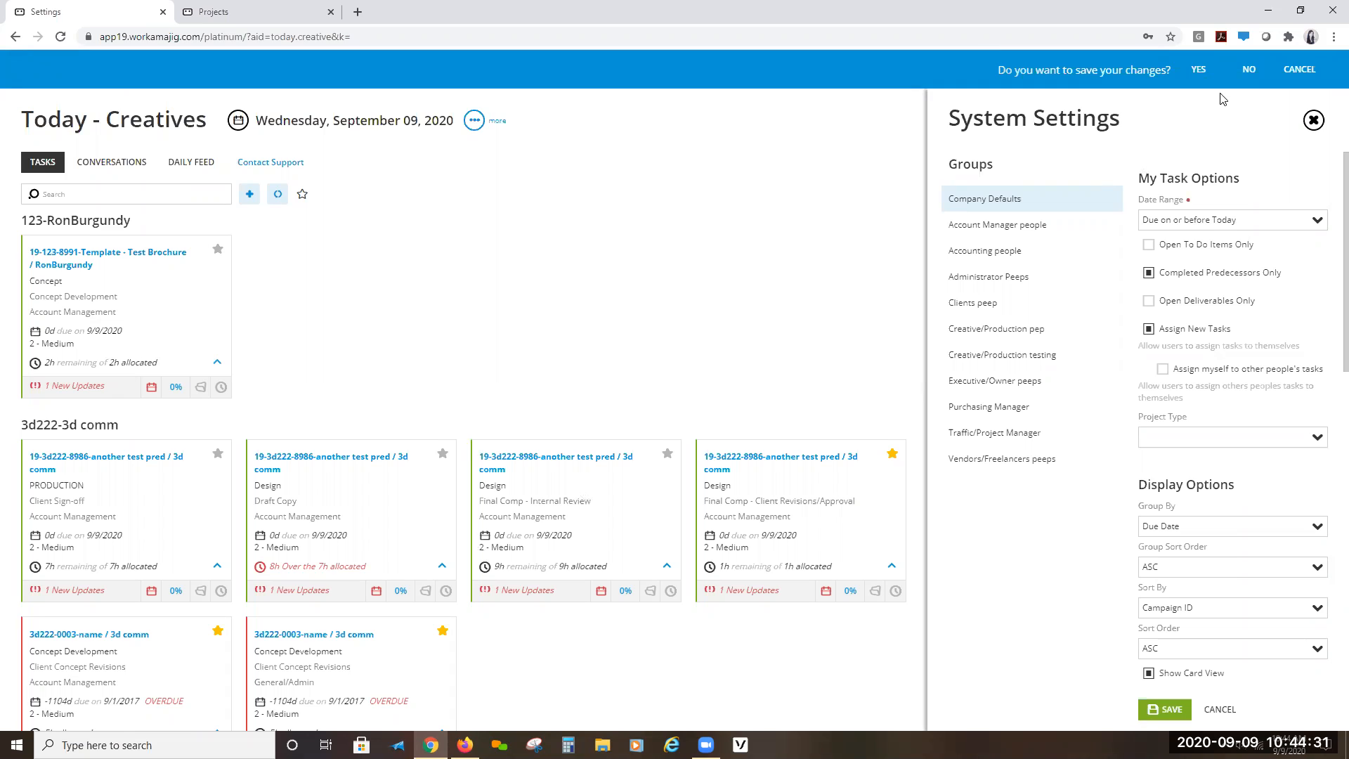
left_click(1248, 69)
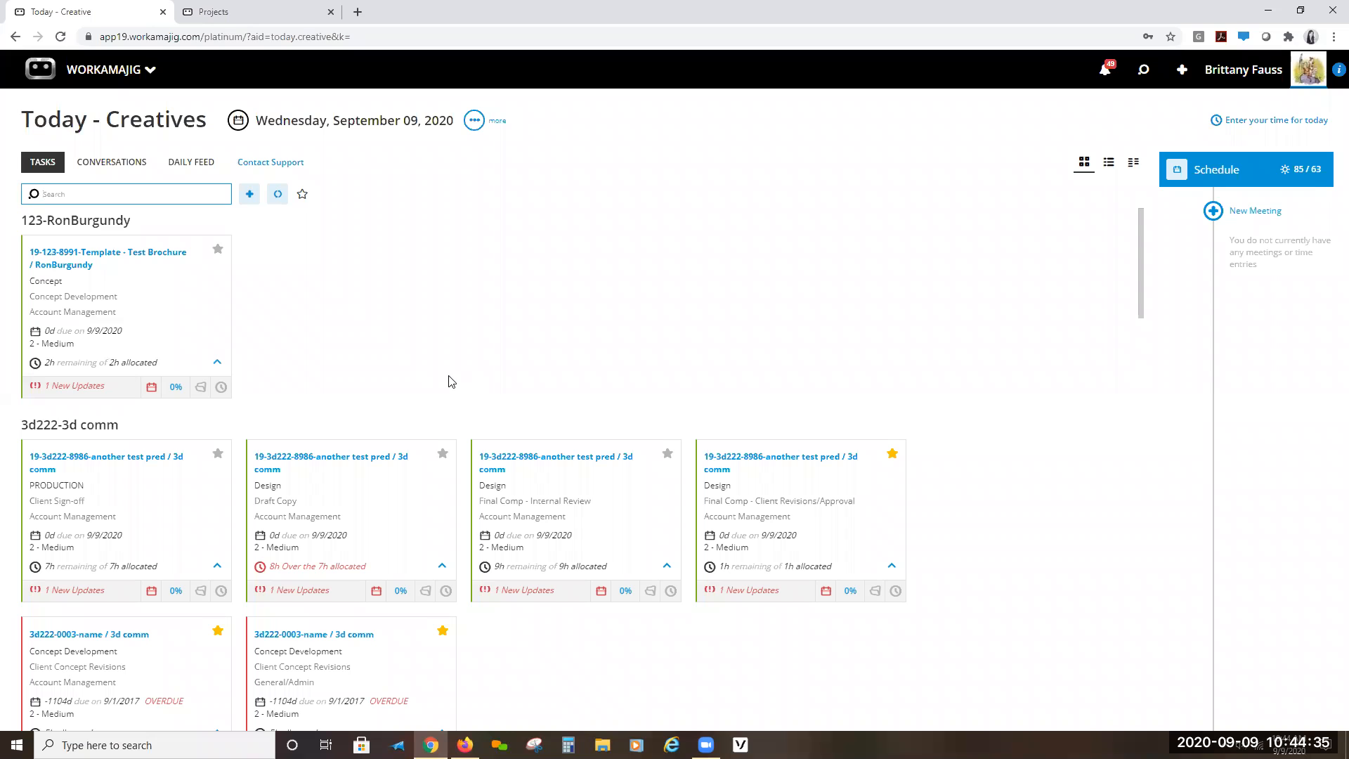
- Return to the projects list and open TCO Collateral 9/9 ksdjflk from the recently viewed items
left_click(242, 12)
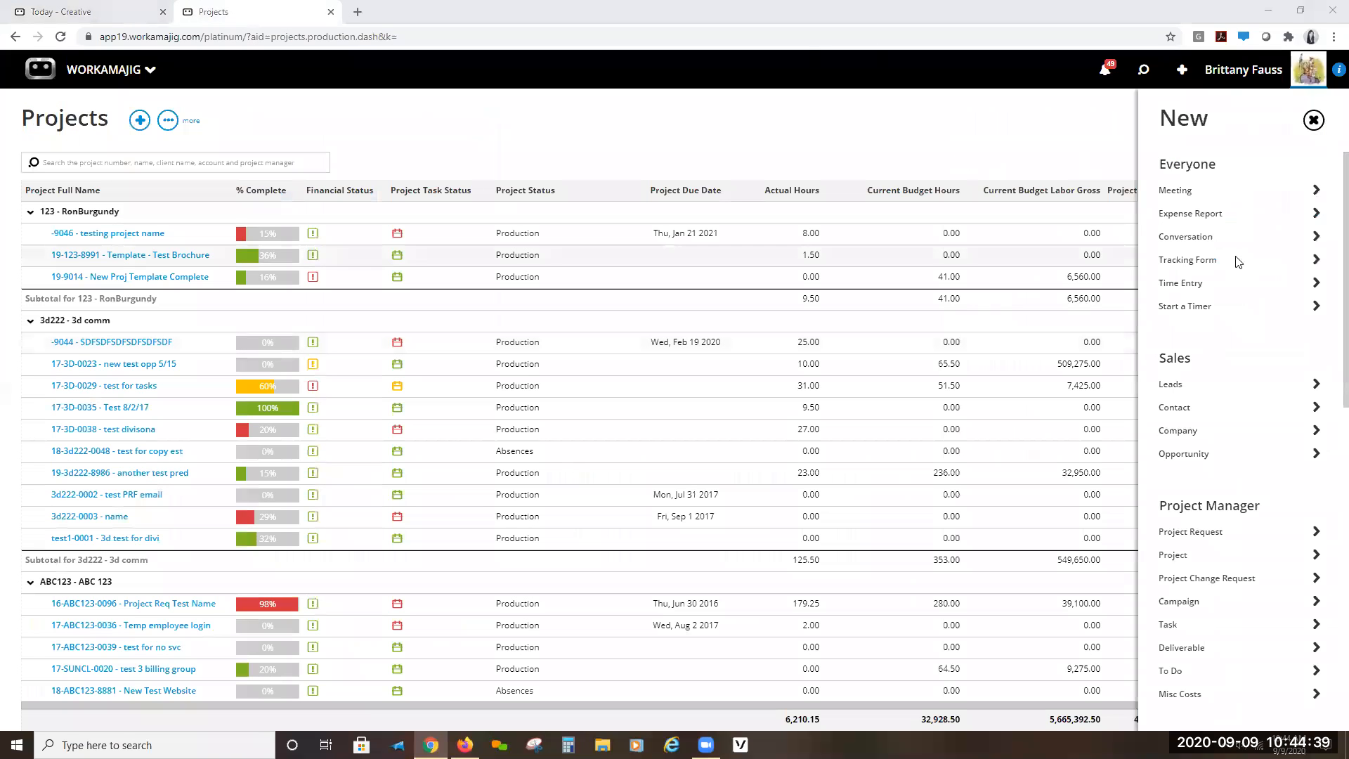
left_click(1064, 106)
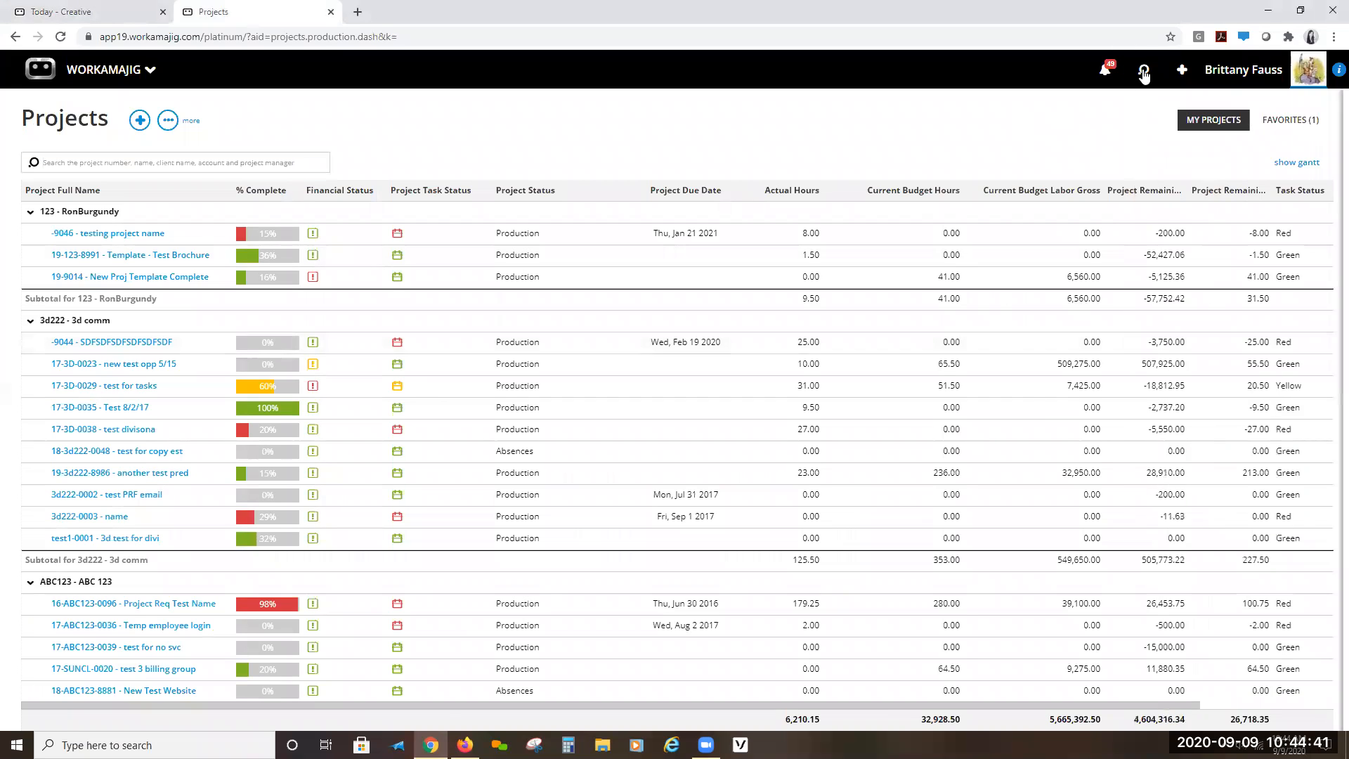
left_click(1143, 70)
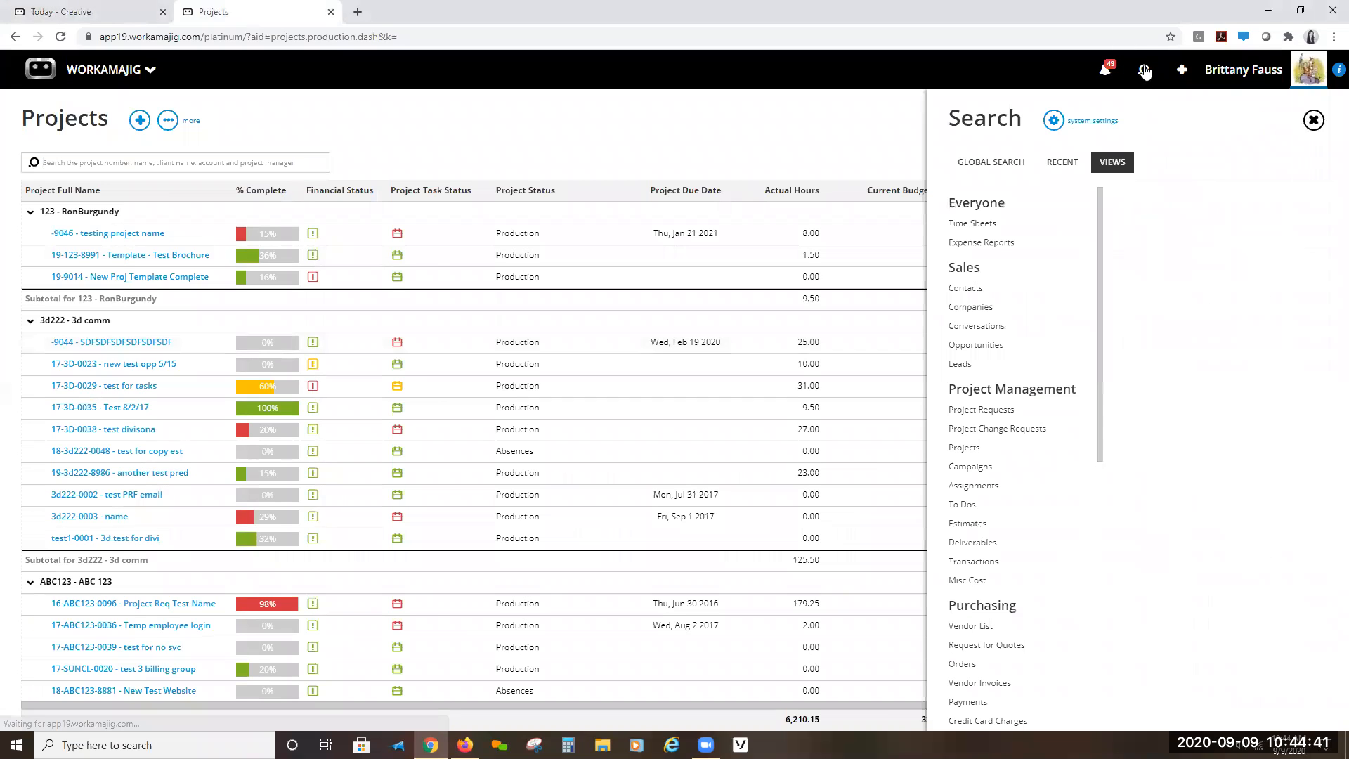
left_click(1063, 163)
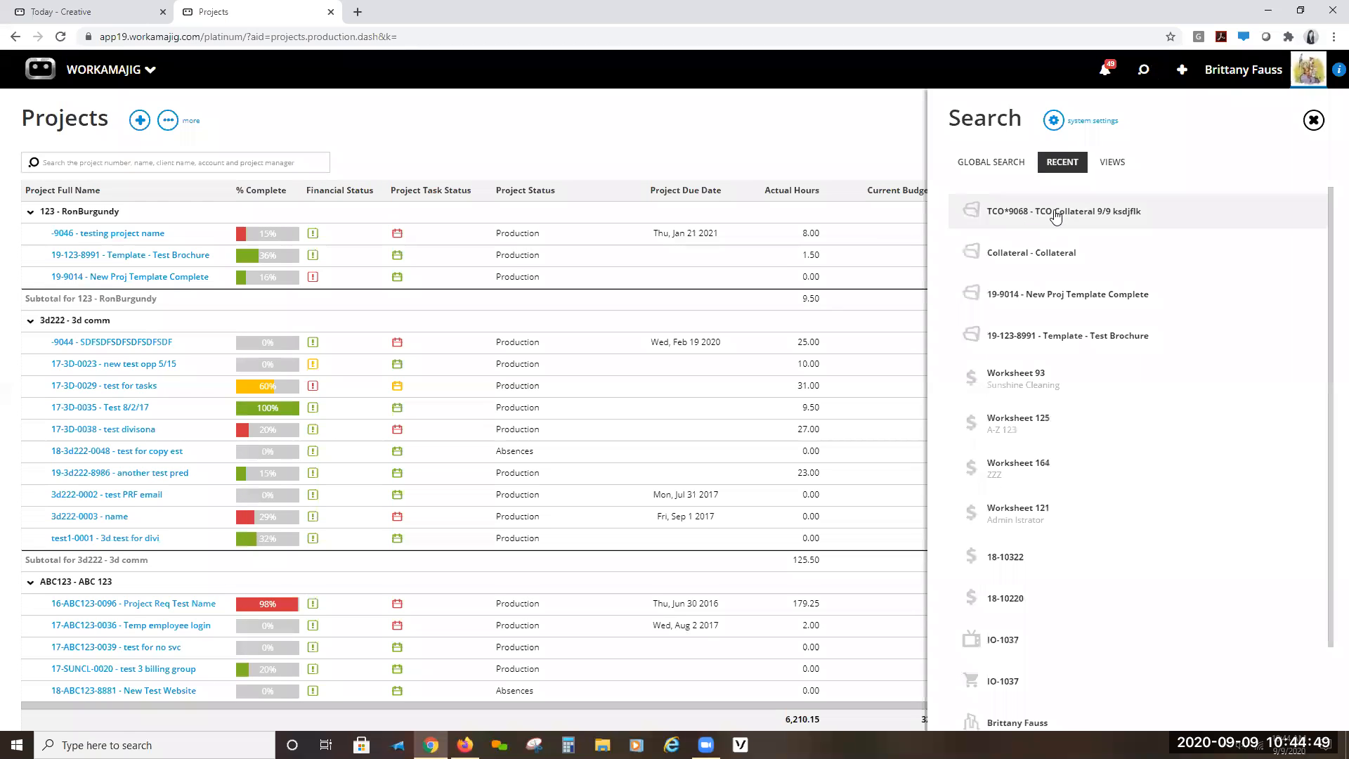
left_click(1113, 214)
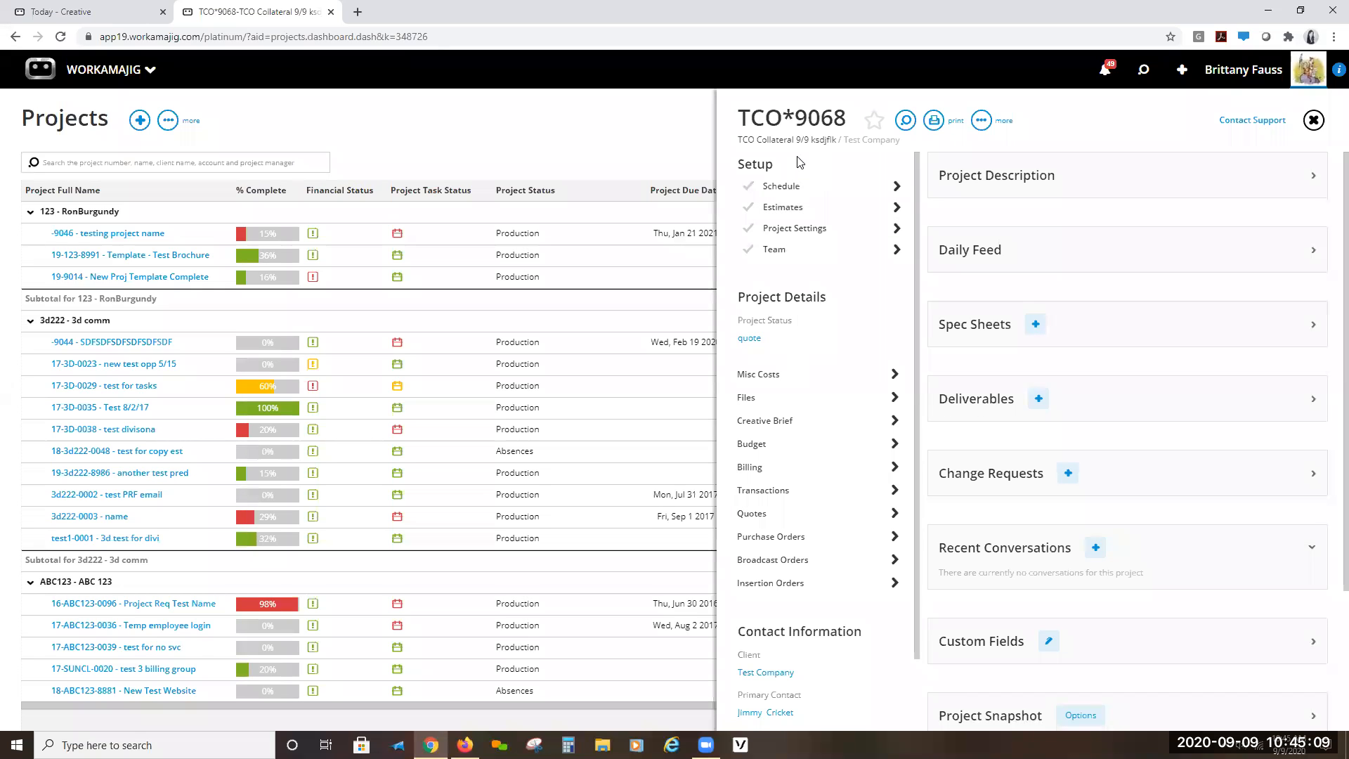
- Shorten the project name to TCO Collateral 9/9 in the project's settings
left_click(794, 235)
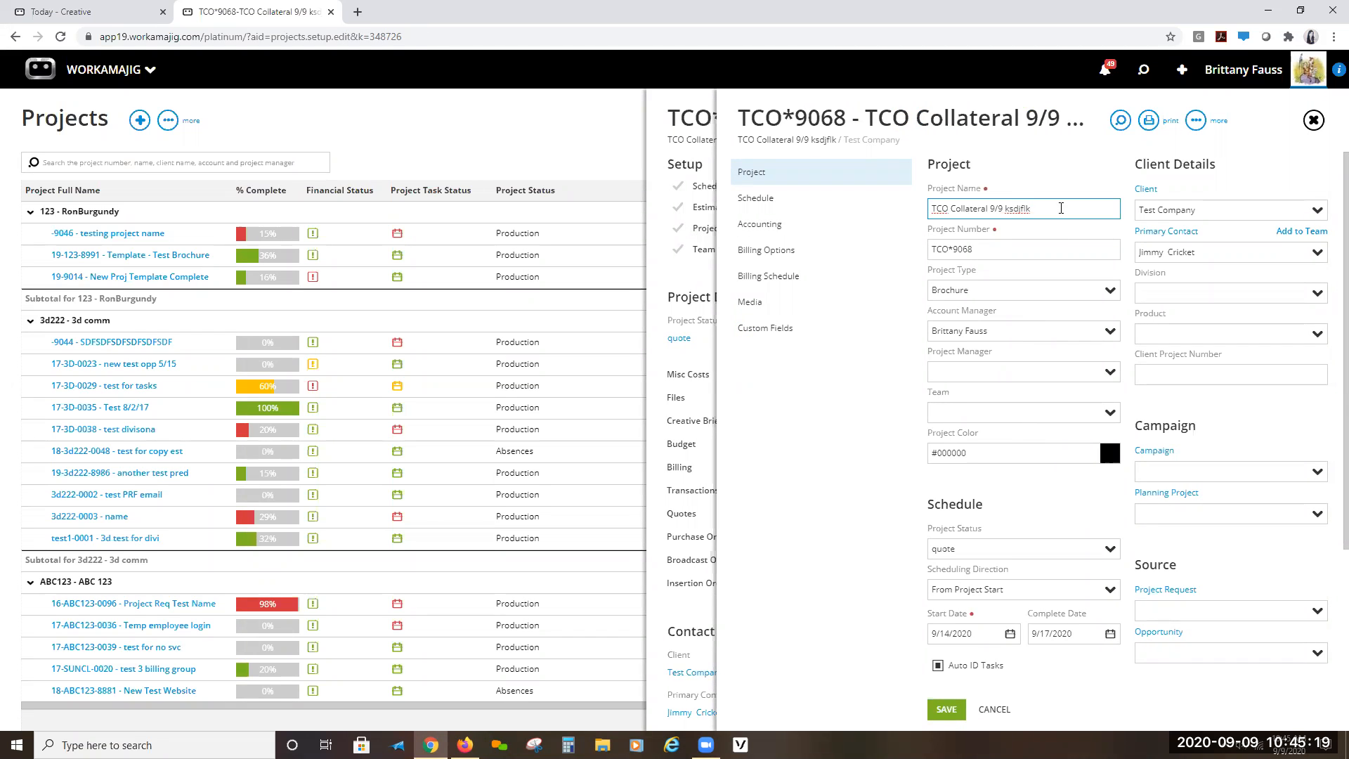
double_click(1004, 205)
key("BackSpace")
- Change the project number to 20-TCO-9068 and save the project settings
left_click(1011, 252)
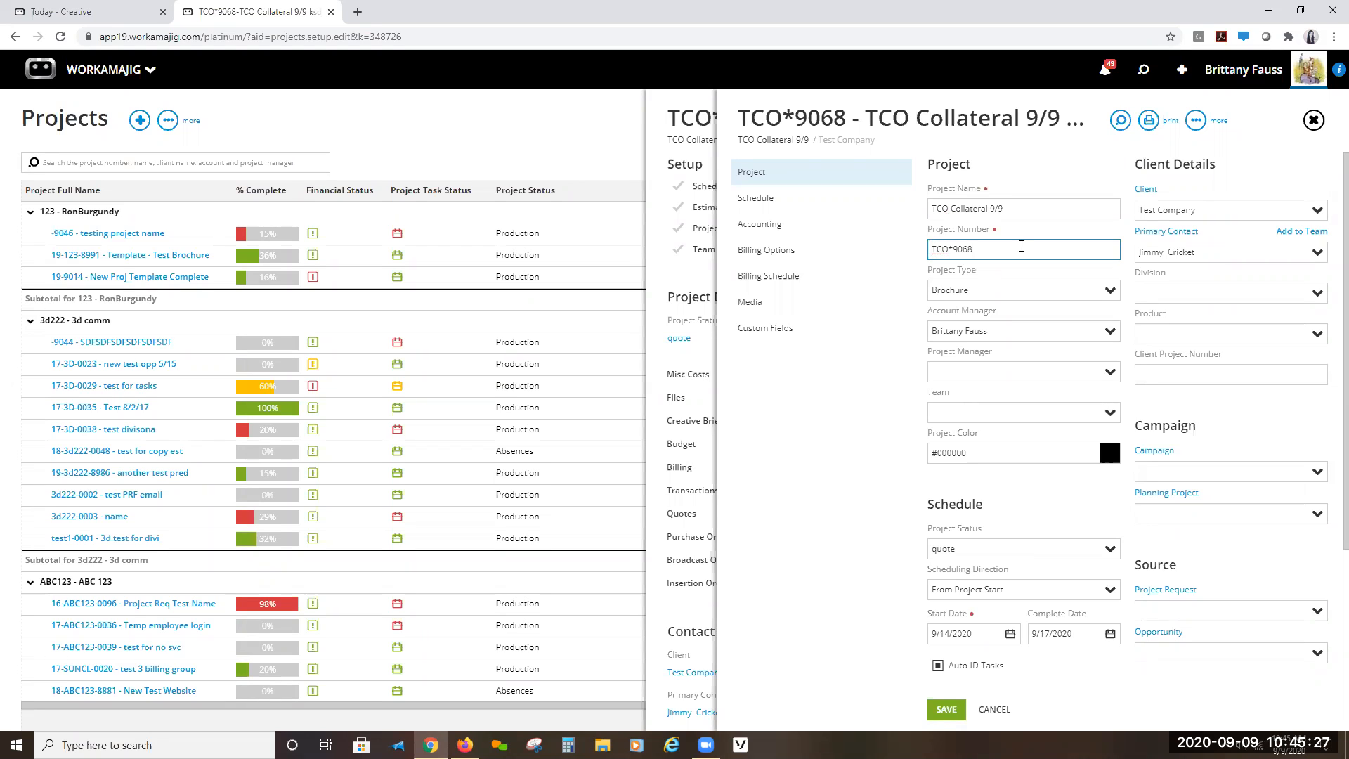
type("20-")
key("Right")
key("Right")
key("Right")
key("Right")
key("BackSpace")
type("-")
key("Tab")
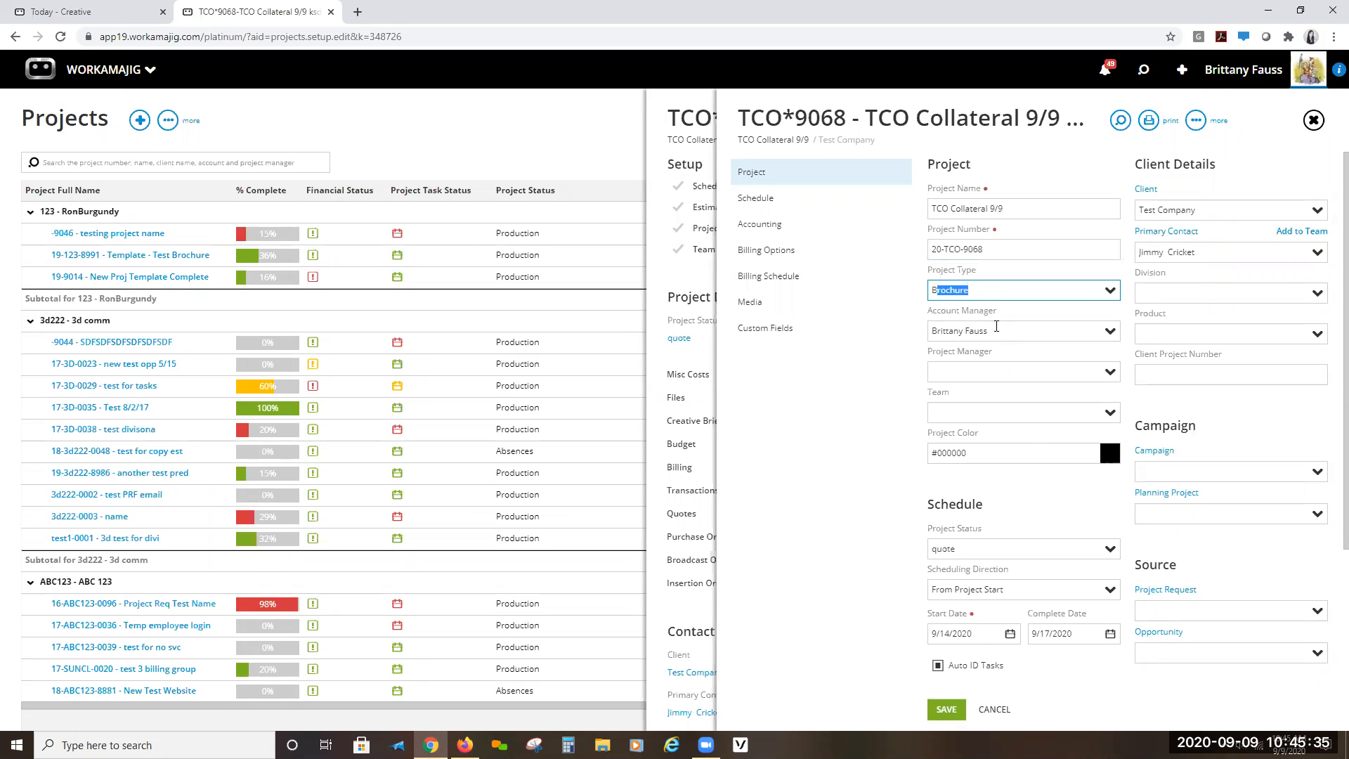
key("Tab")
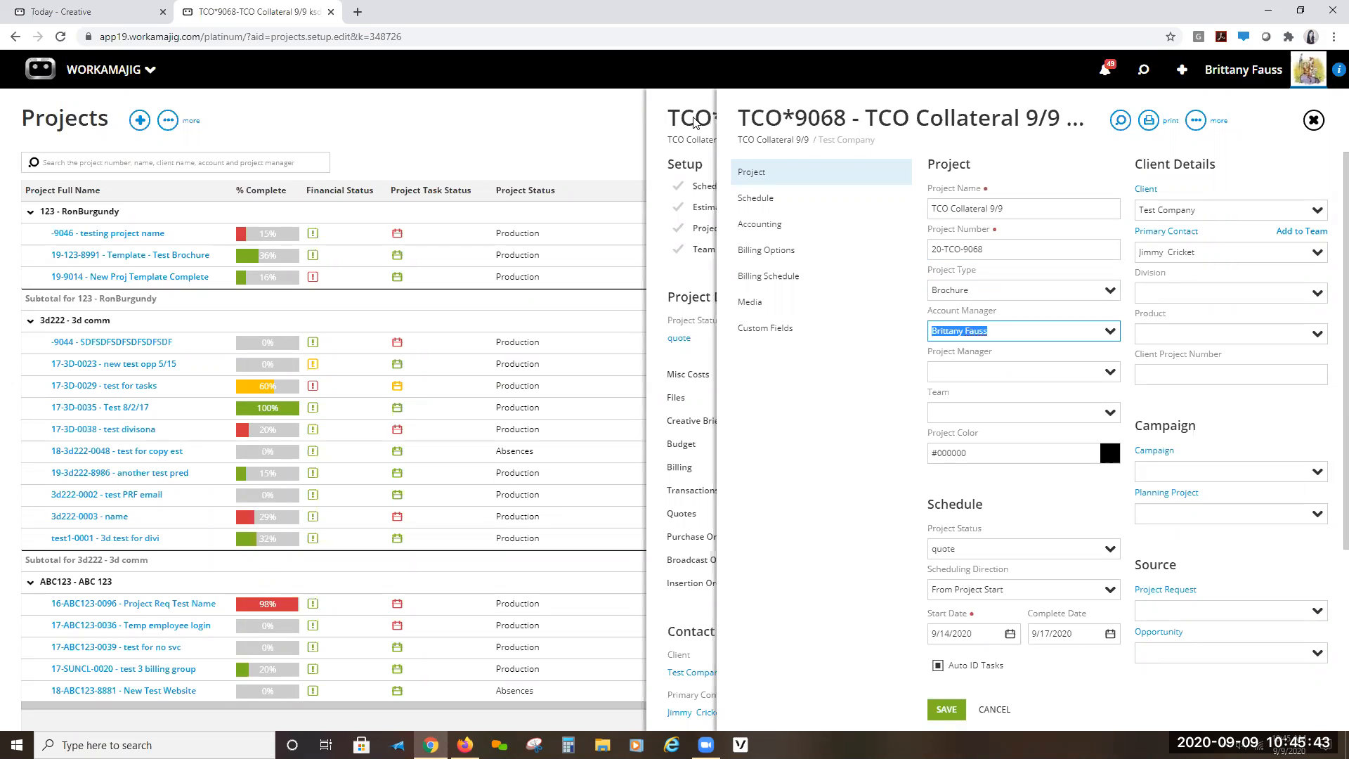
left_click(1313, 119)
left_click(1198, 69)
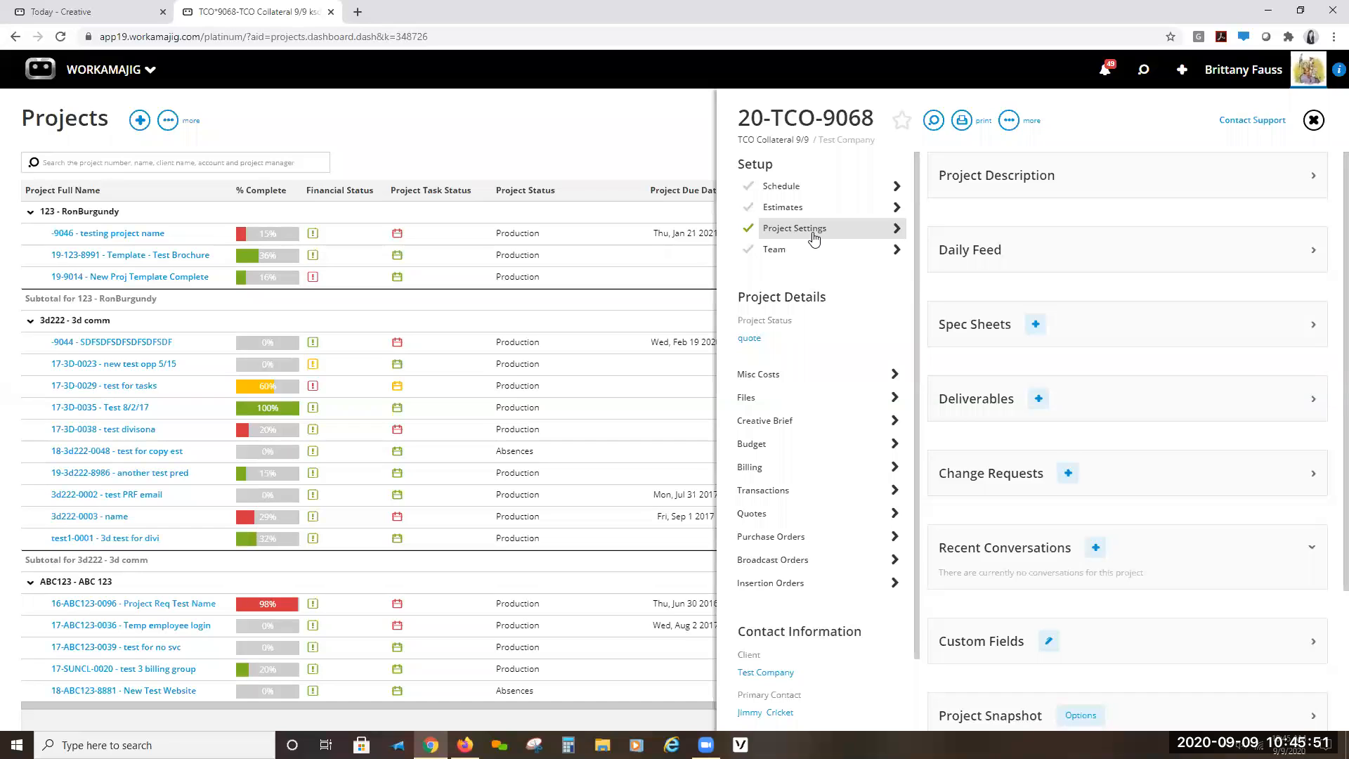
- Toggle the completion check mark of the Project Settings setup item on and off
left_click(749, 229)
left_click(749, 233)
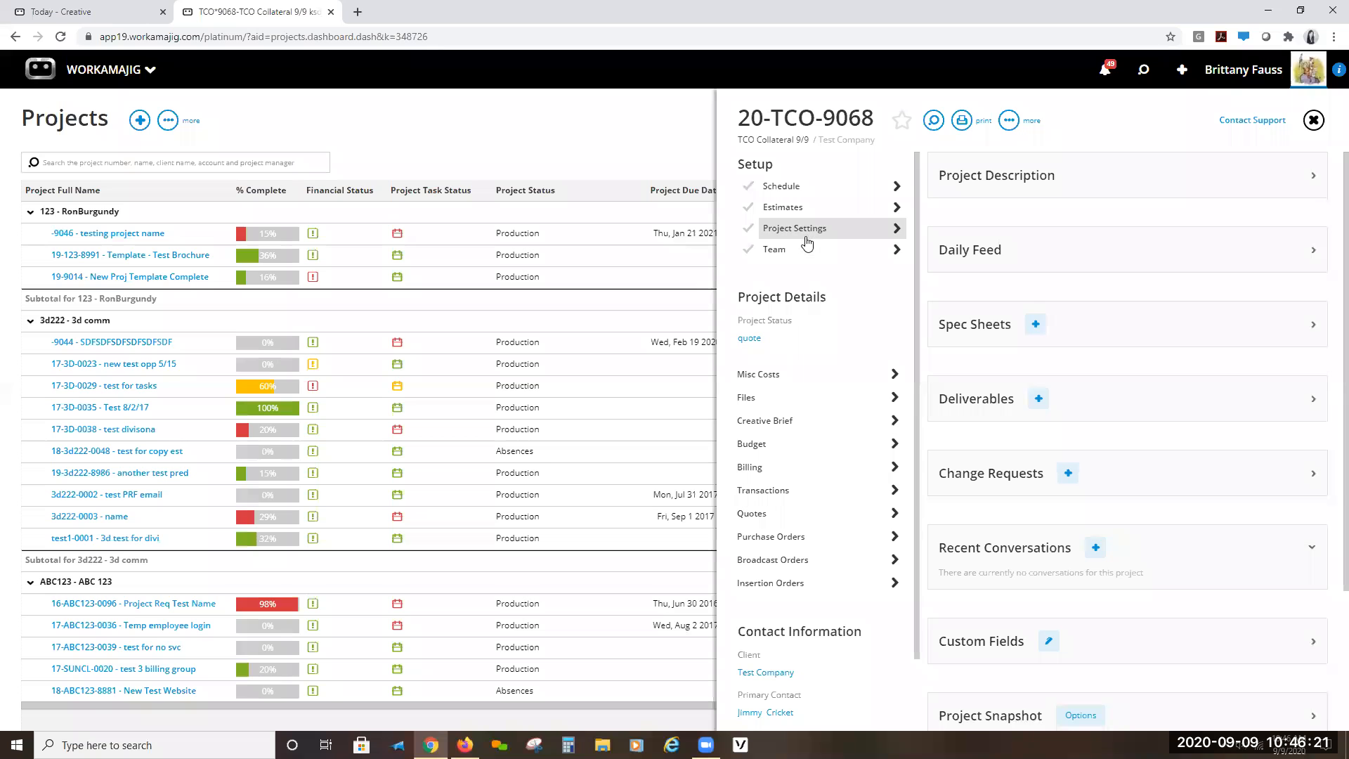
- Open the project's schedule and review the durations of the Kickoff Meeting and Research tasks
left_click(782, 187)
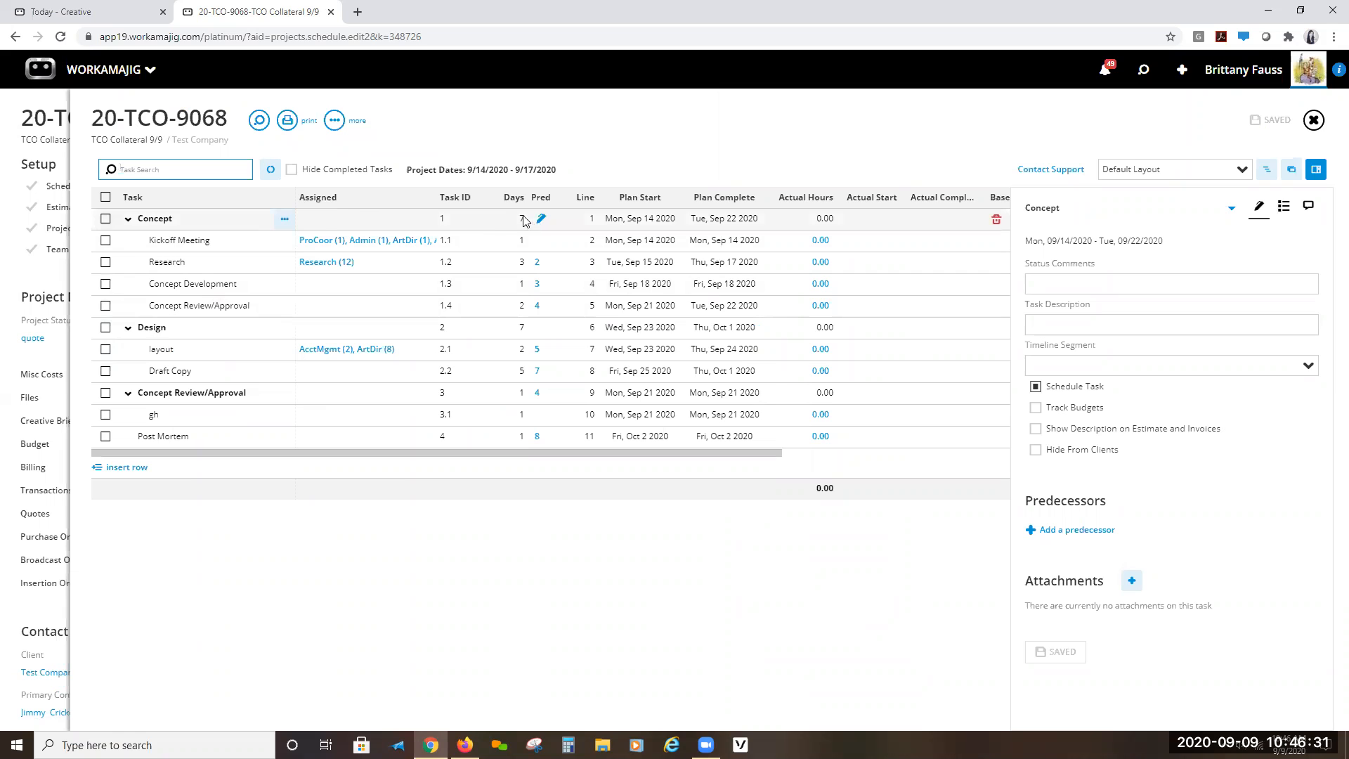
left_click(519, 242)
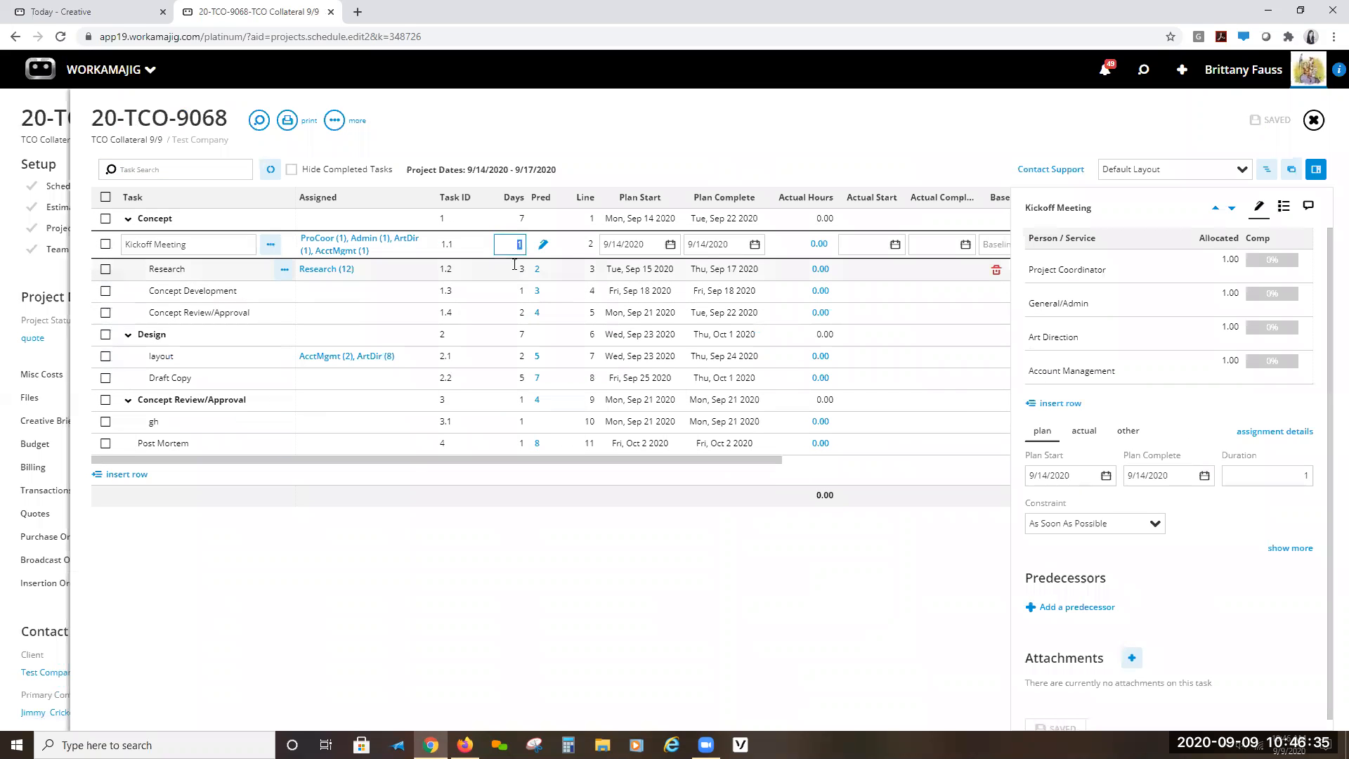
left_click(517, 265)
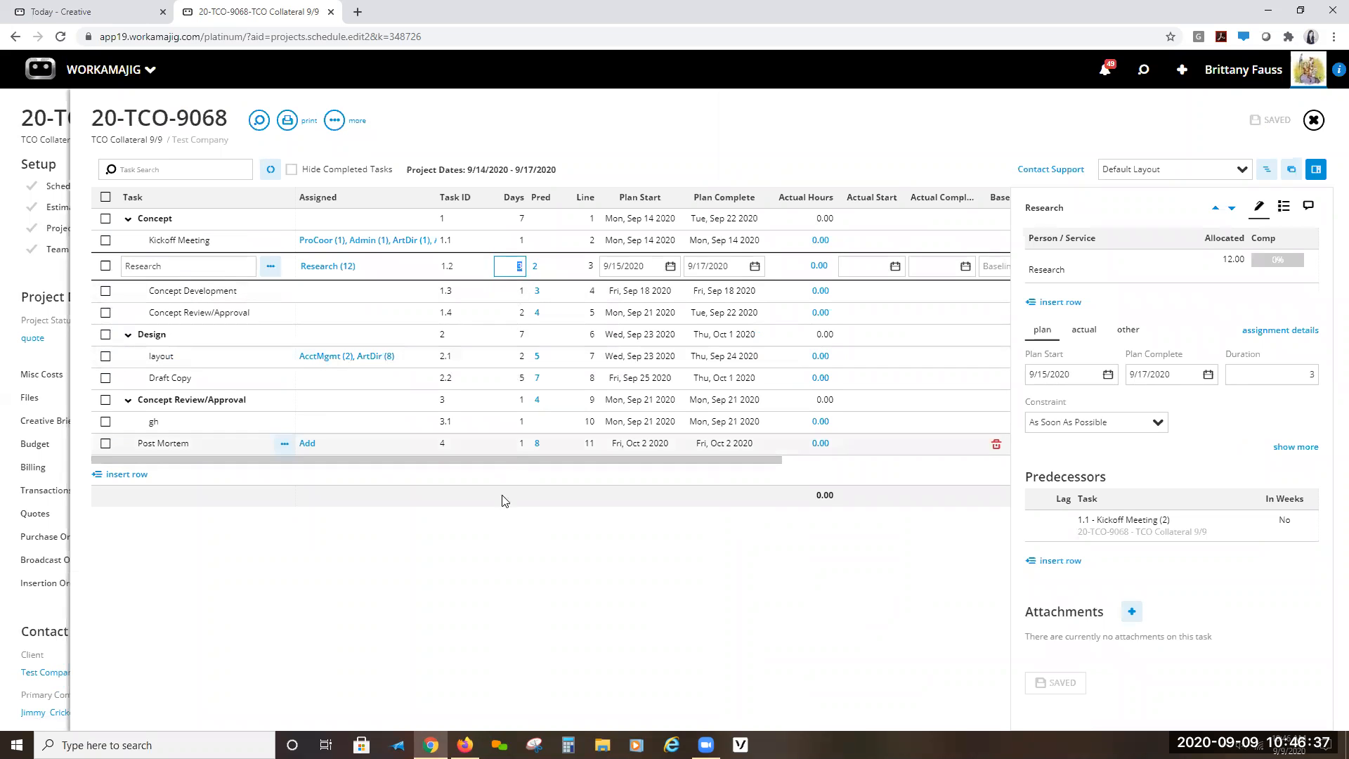
left_click(507, 518)
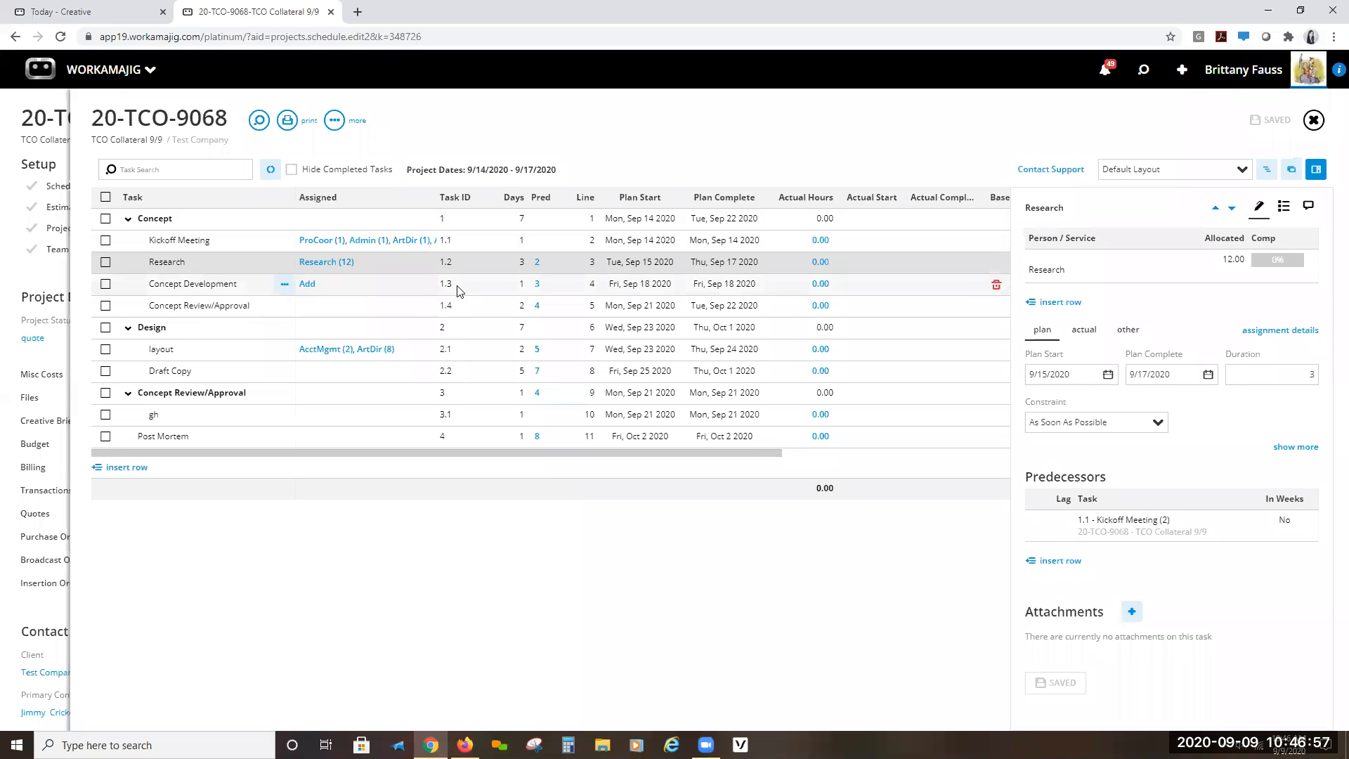
- Remove the General/Admin service from the Kickoff Meeting task's assignments
left_click(385, 240)
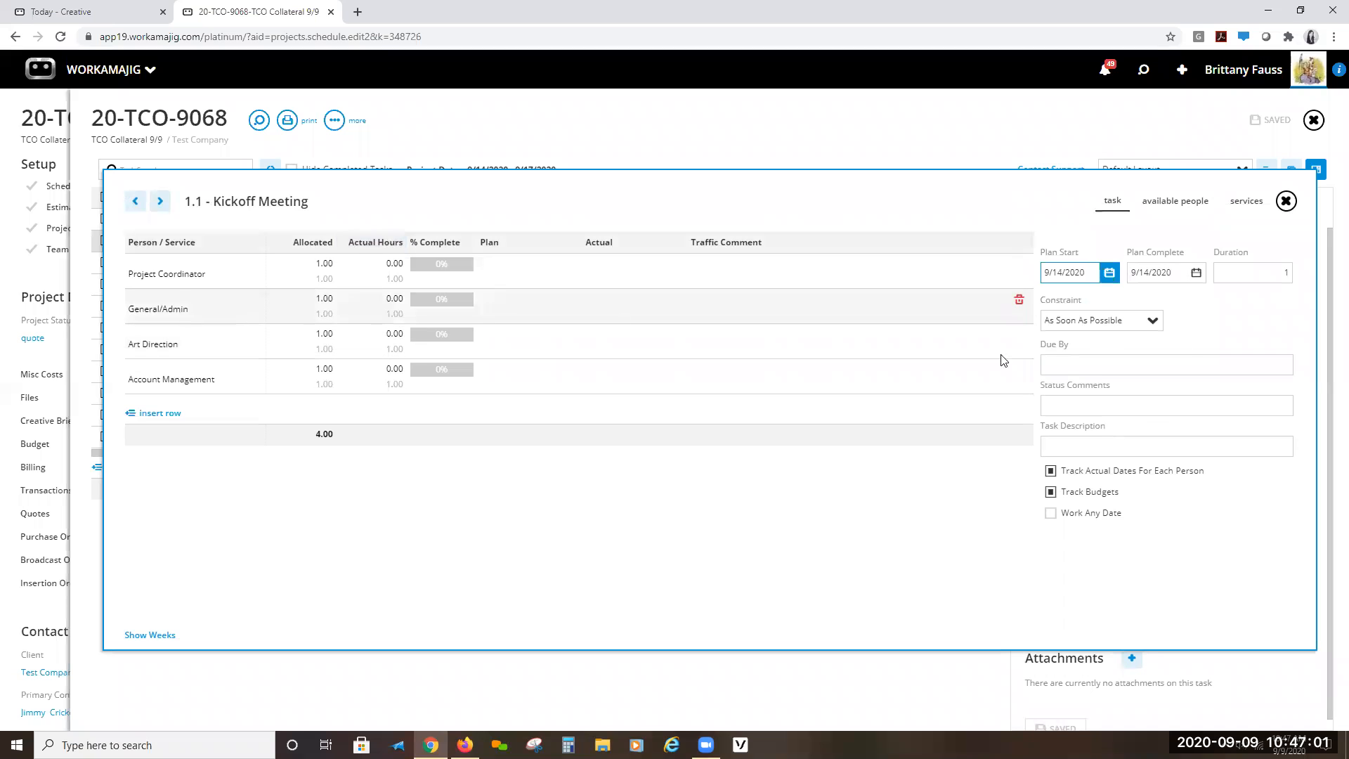
left_click(1018, 300)
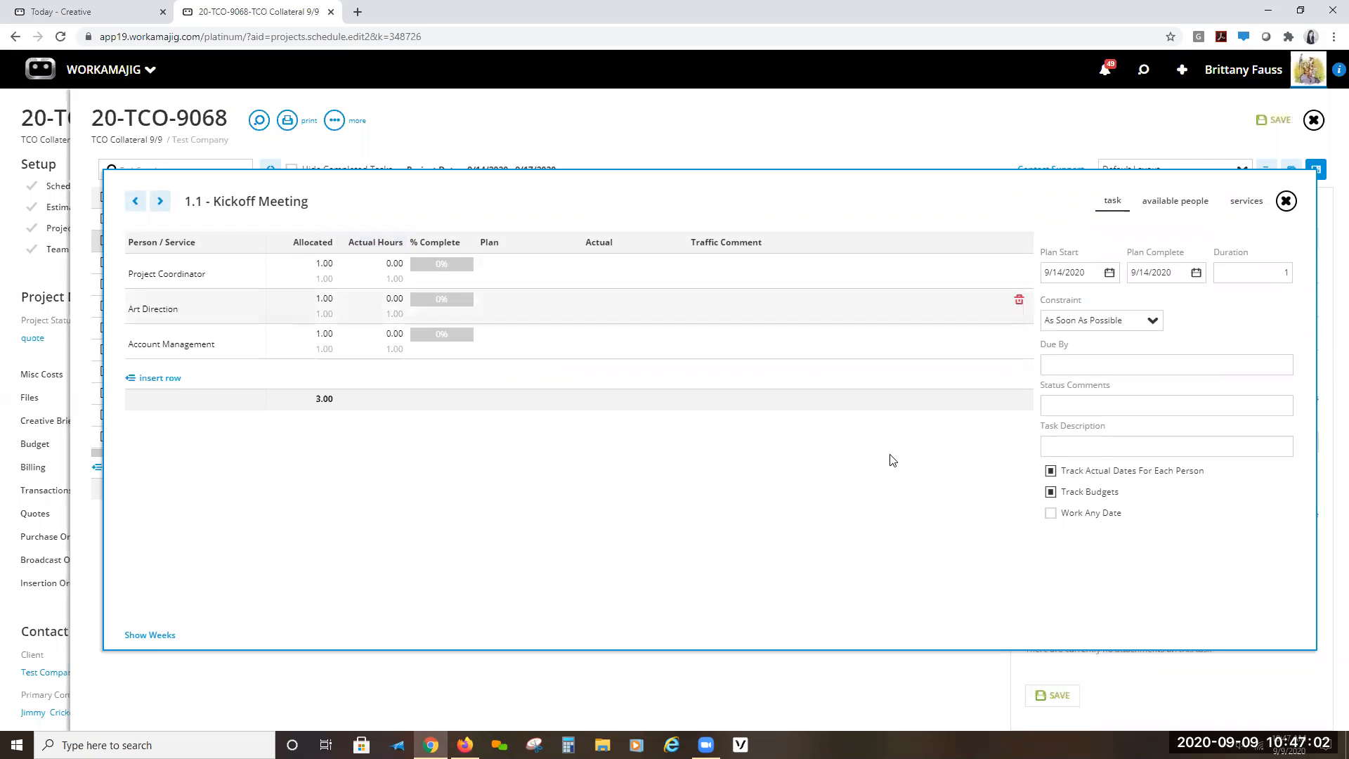
left_click(1287, 200)
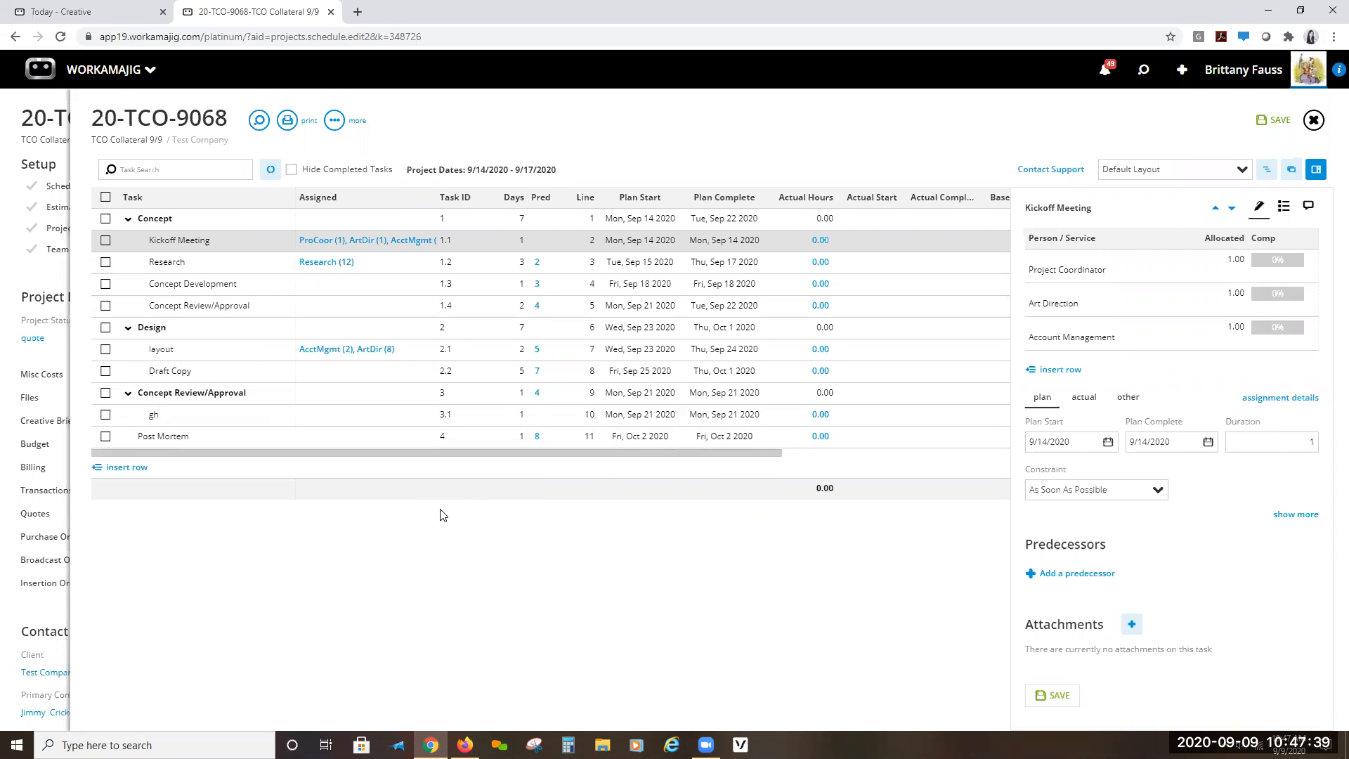
left_click_drag(508, 458, 370, 478)
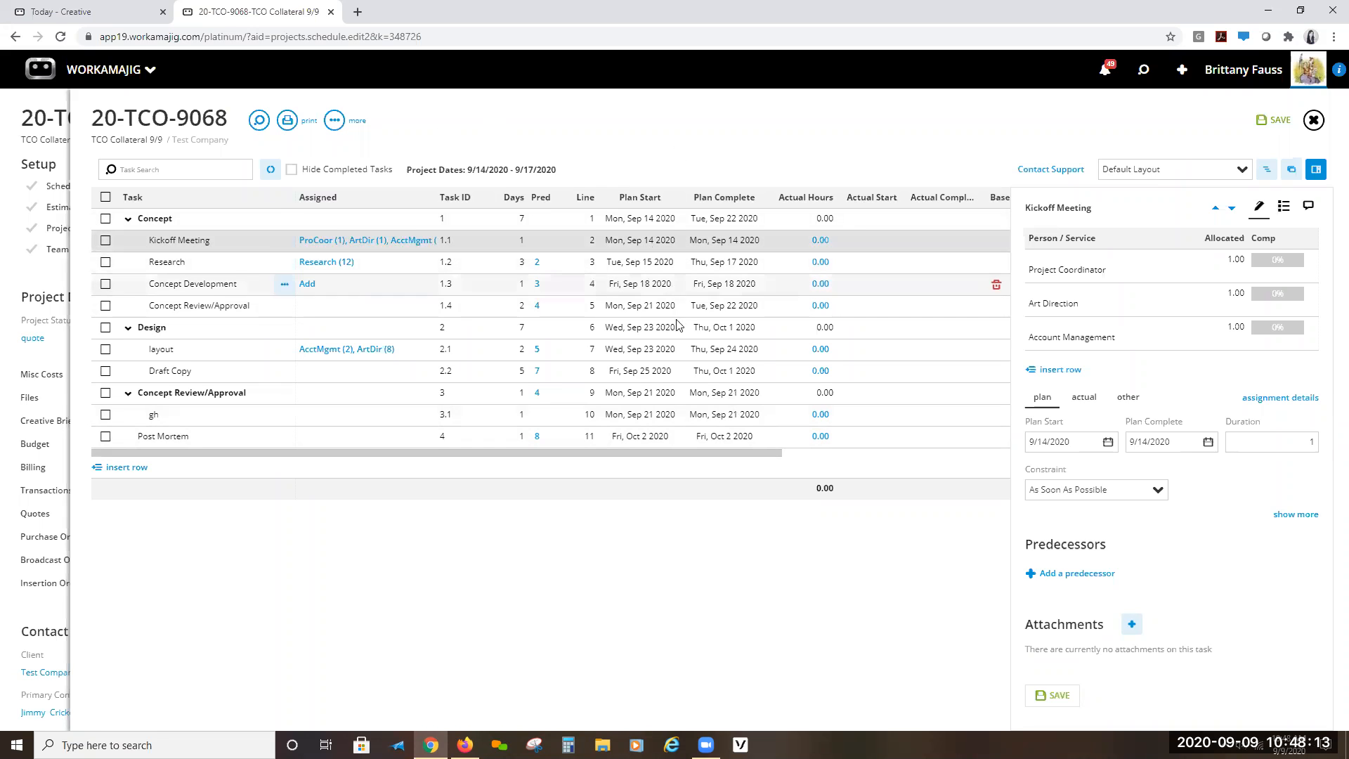
- Set the duration of task 1.4 Concept Review/Approval to 3 days and save the schedule
left_click(521, 305)
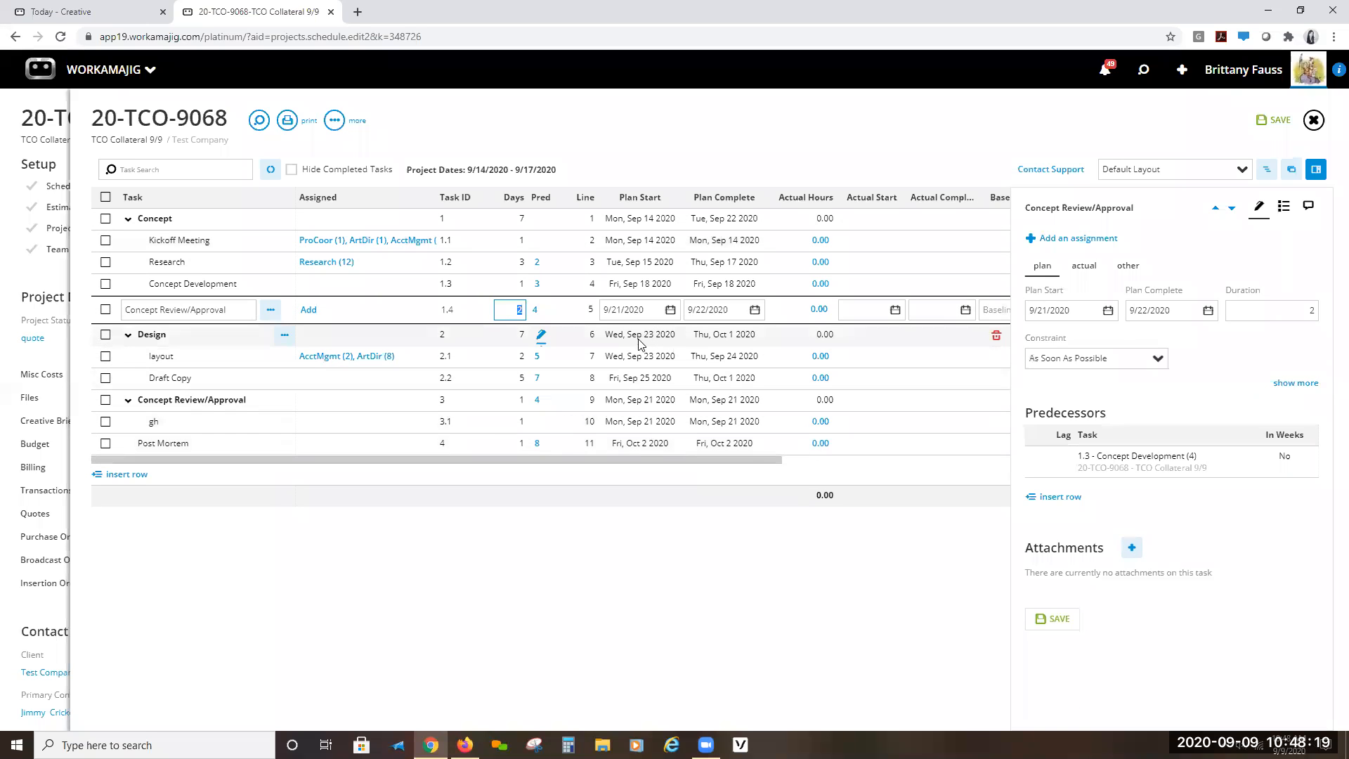
type("3")
left_click(611, 597)
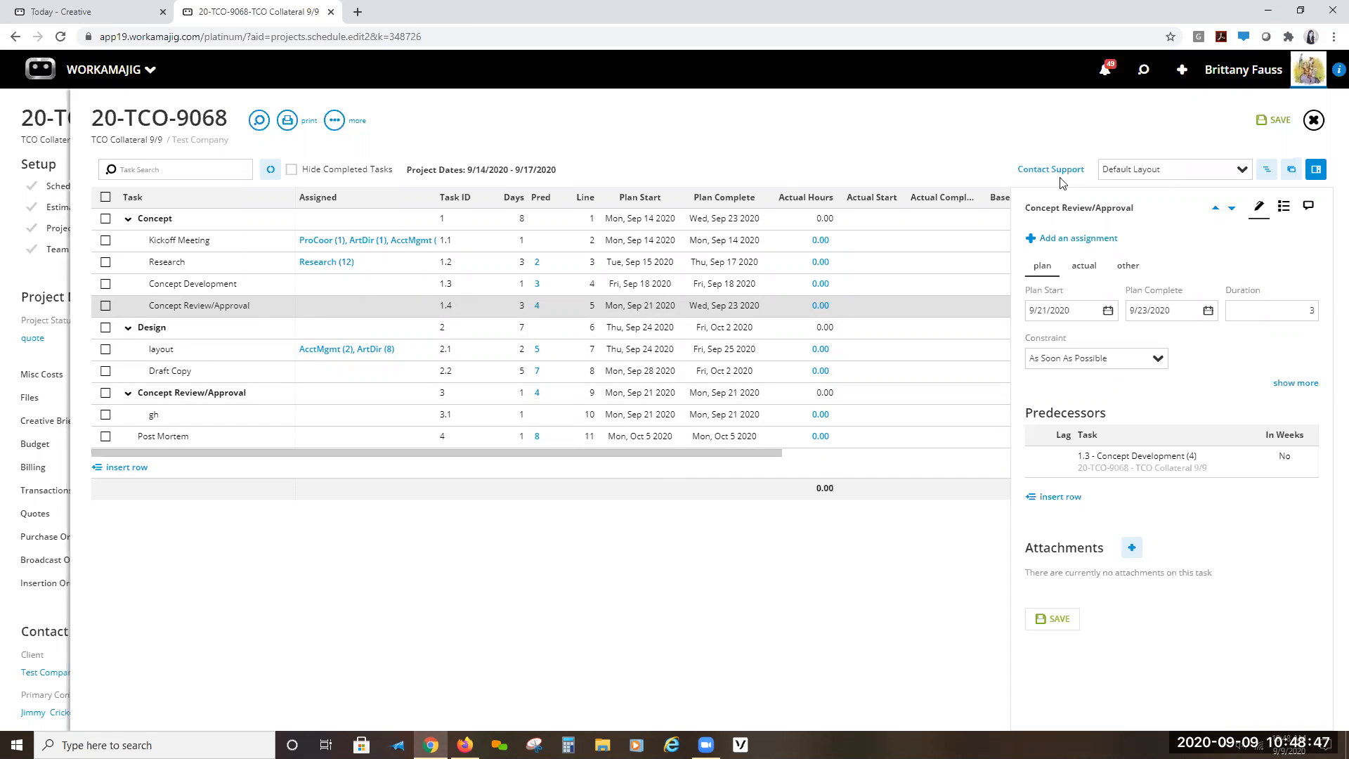
left_click(1275, 121)
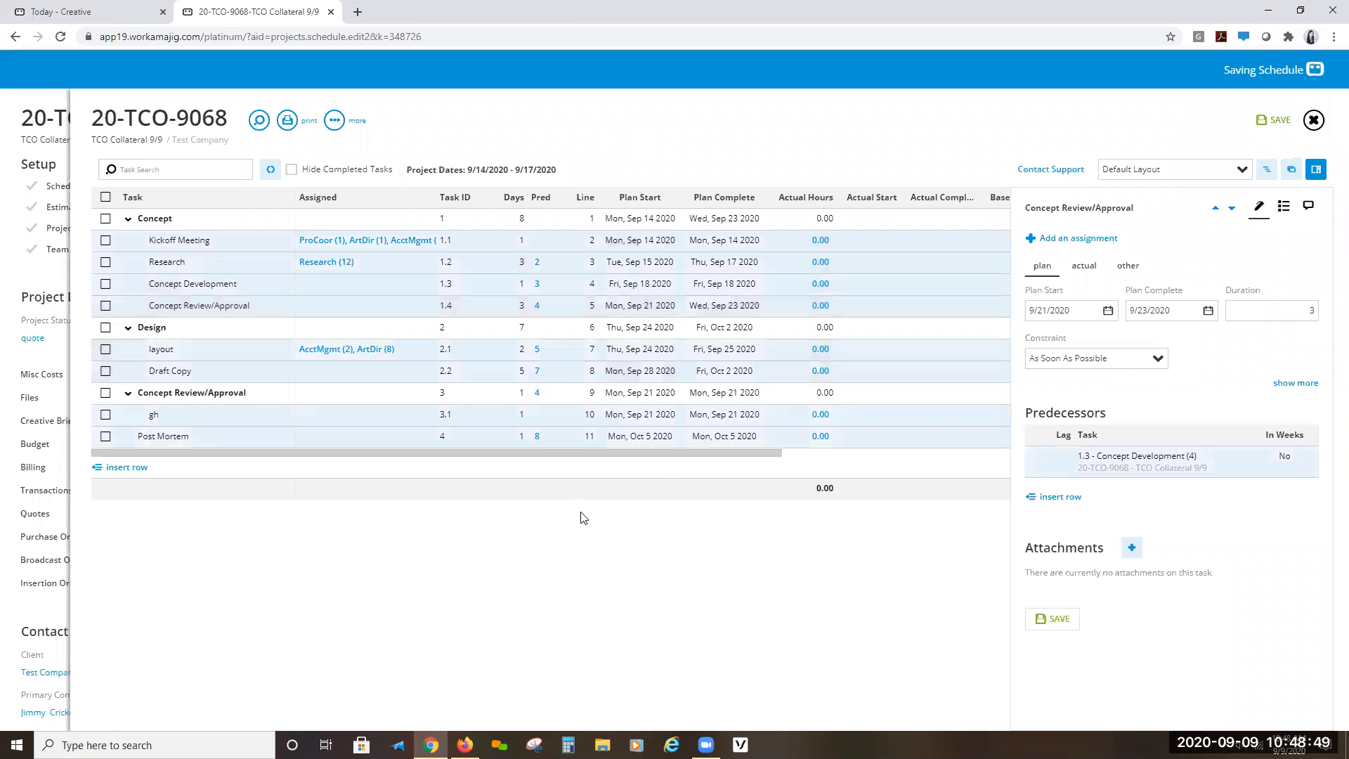
- Assign the account manager as the person for the Account Management service on the Kickoff Meeting task
left_click(318, 242)
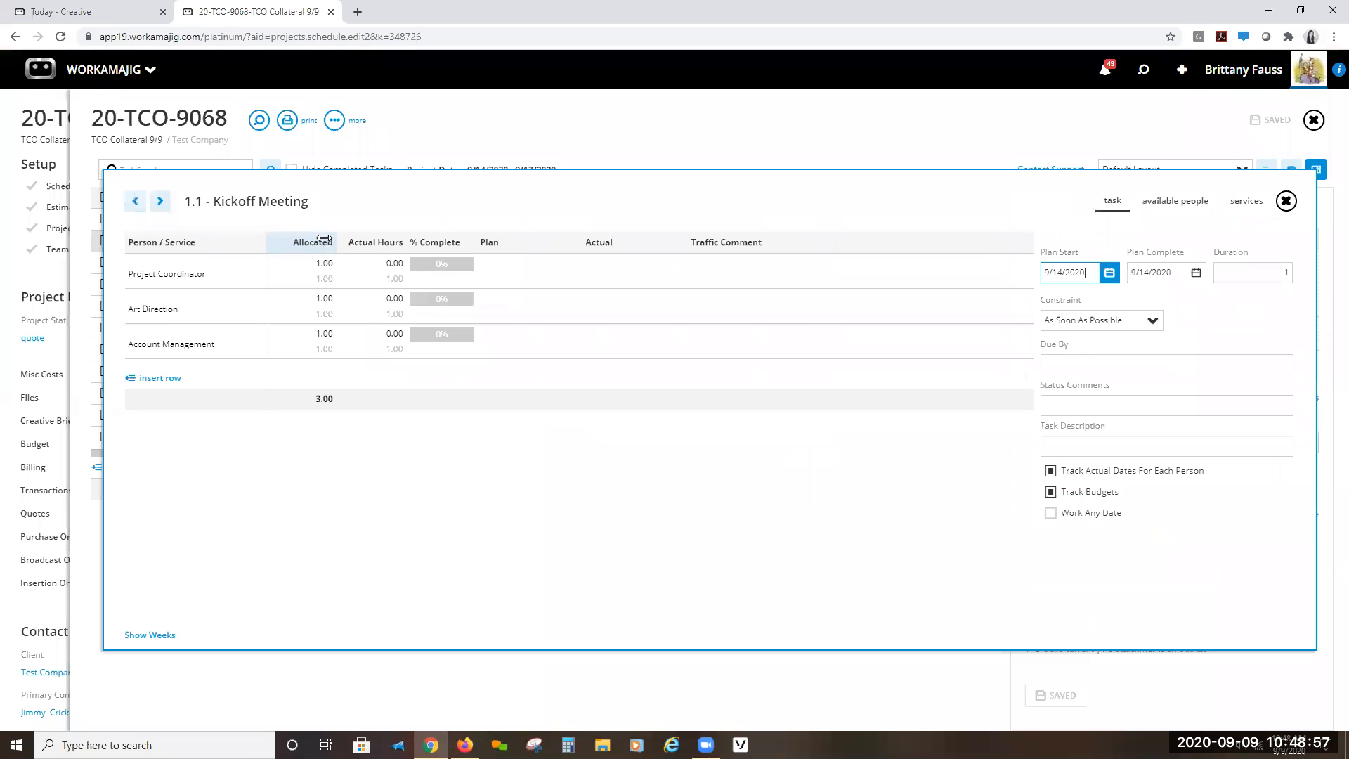
left_click(164, 280)
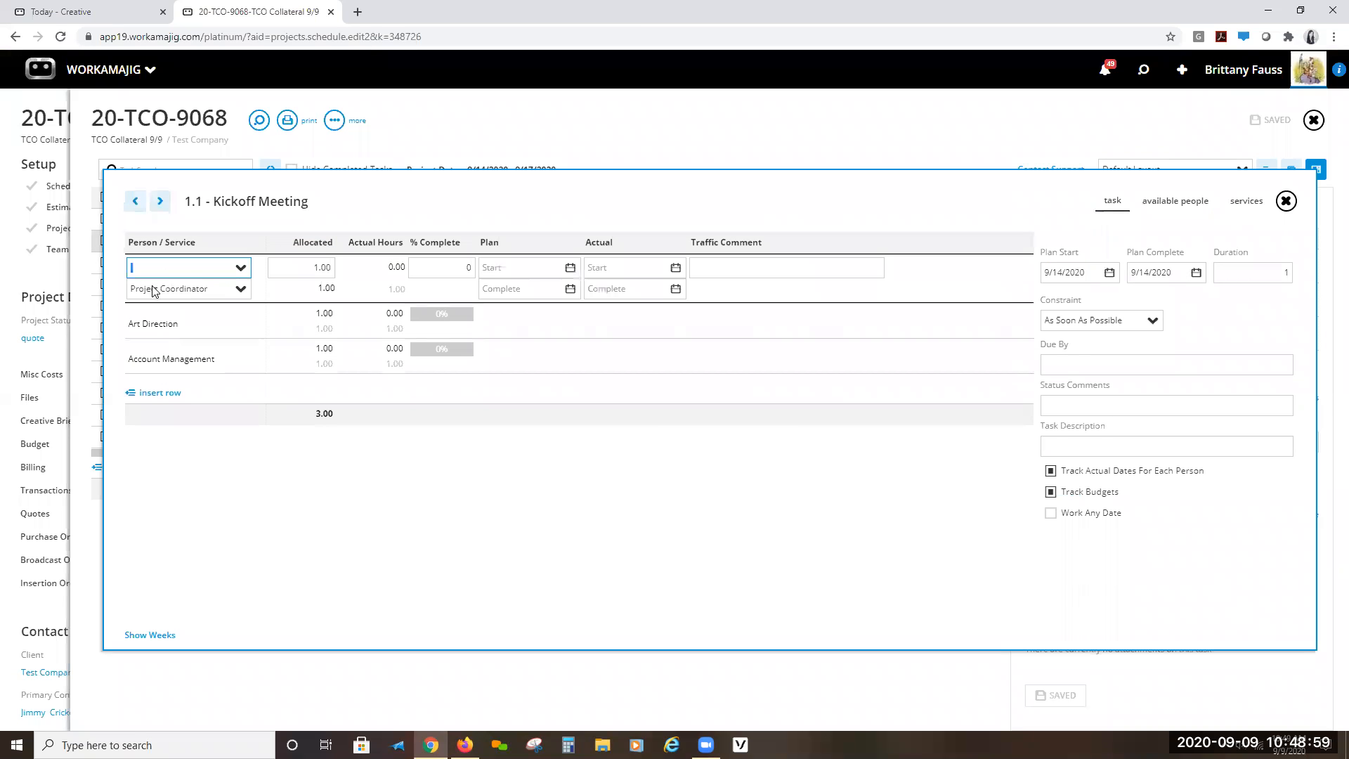
left_click(165, 359)
type("brit")
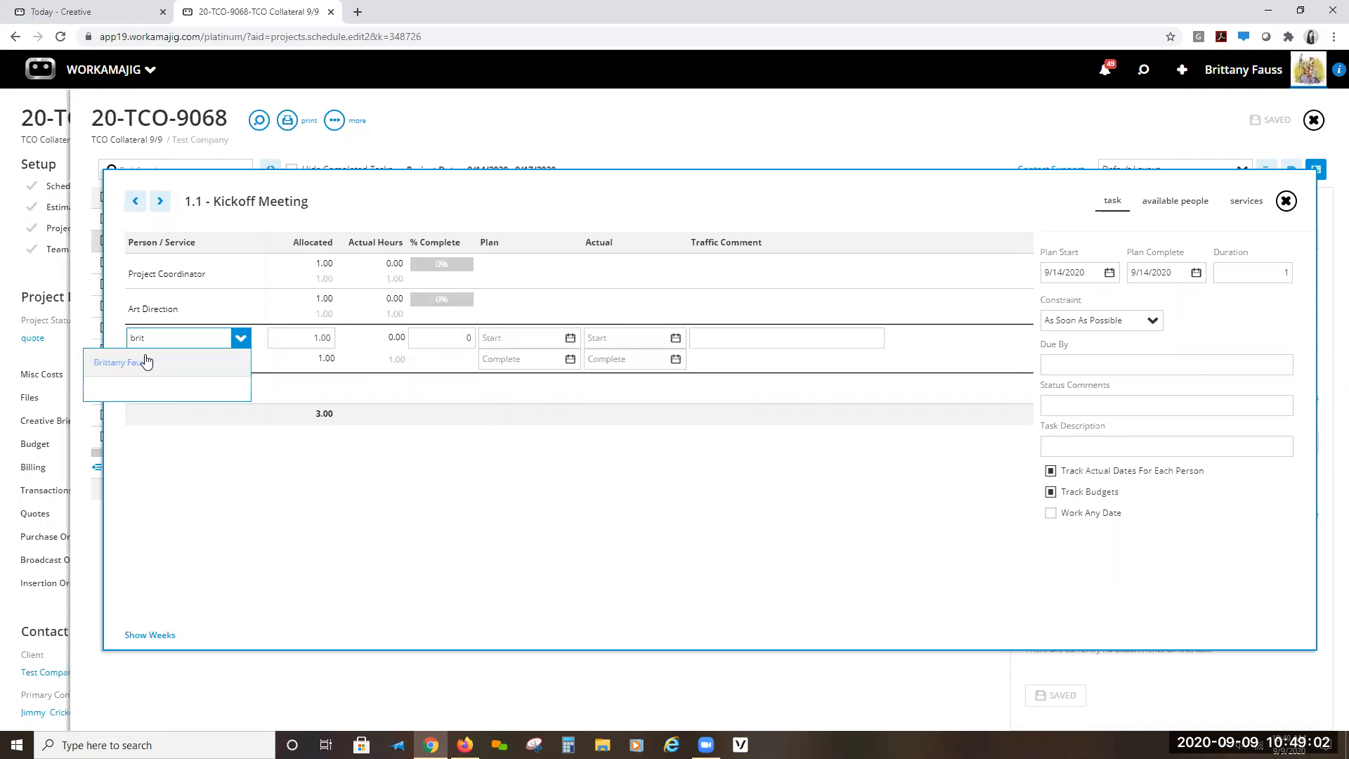
left_click(144, 362)
left_click(276, 485)
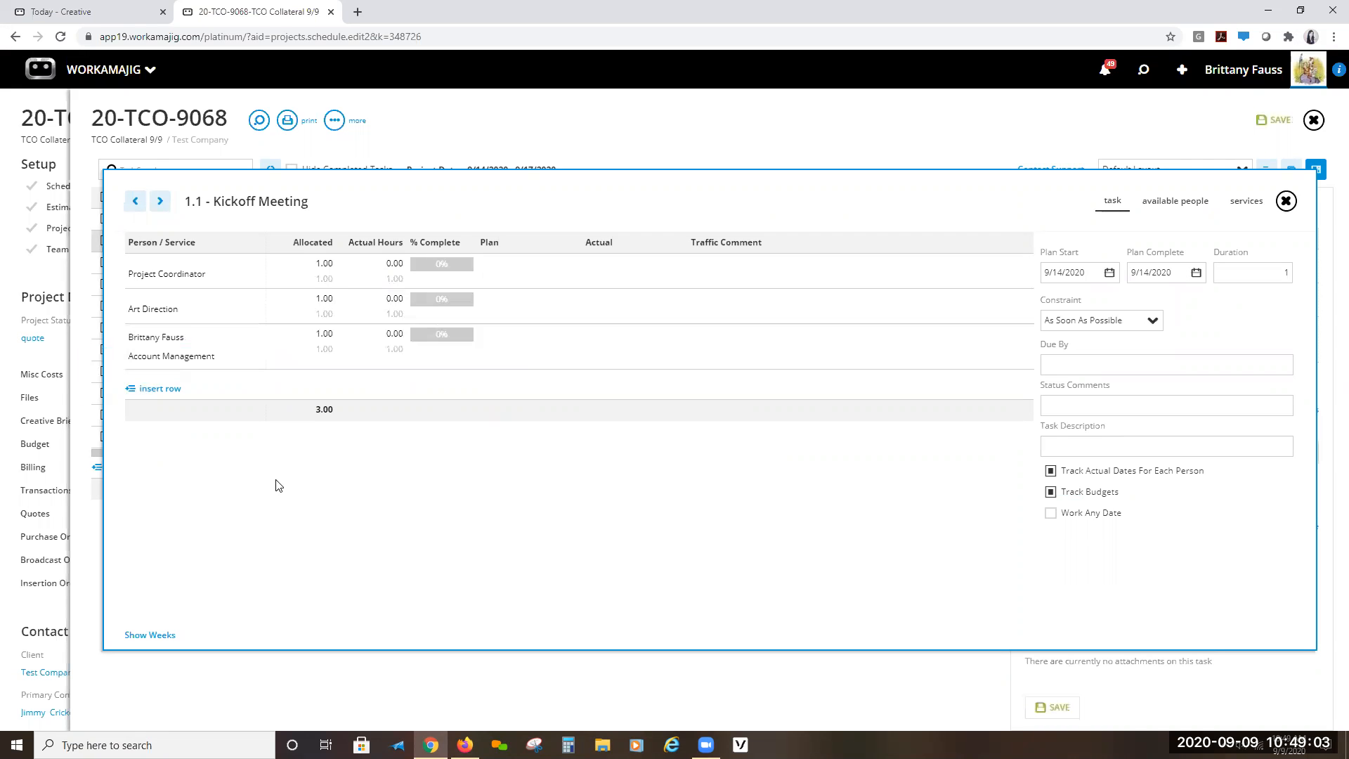
- Copy the Concept section with its tasks from the Collateral project template into the schedule, directly above the Design section
left_click(707, 172)
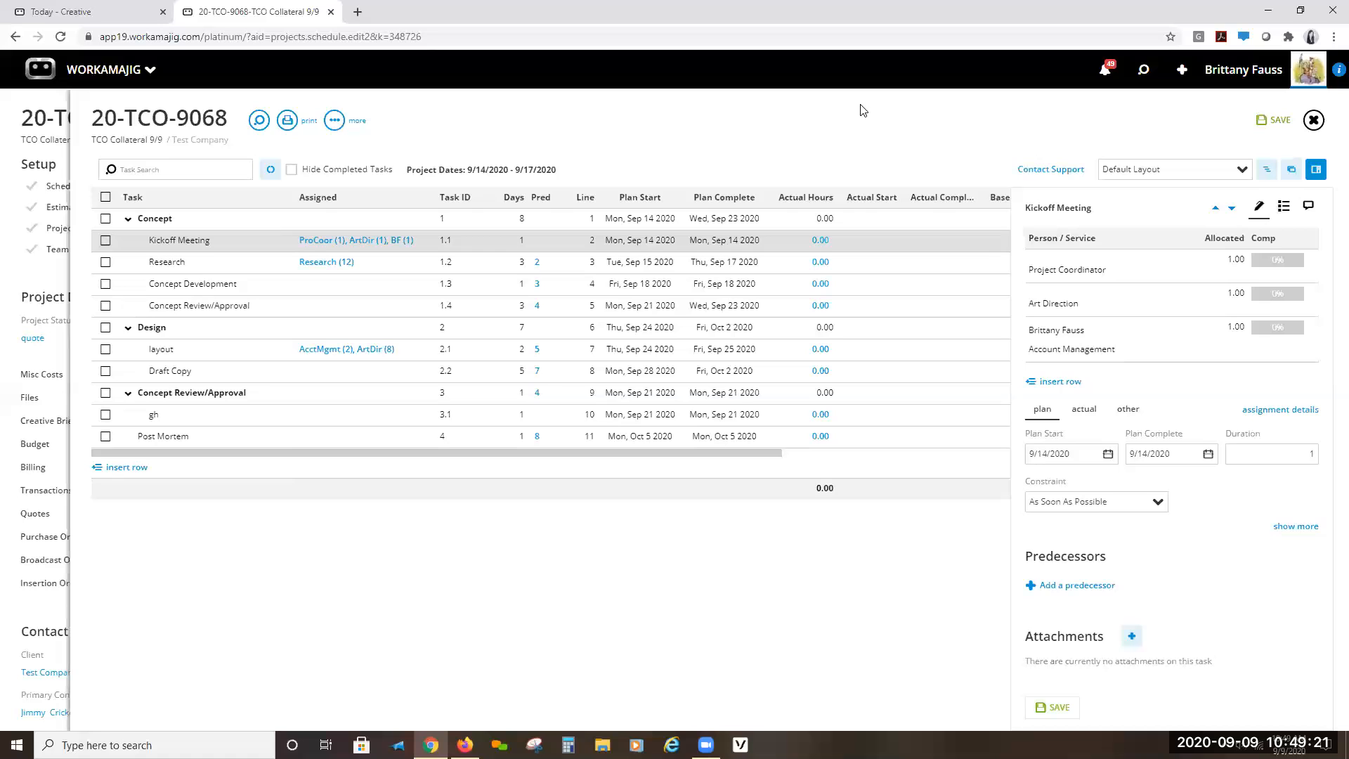
left_click(1289, 171)
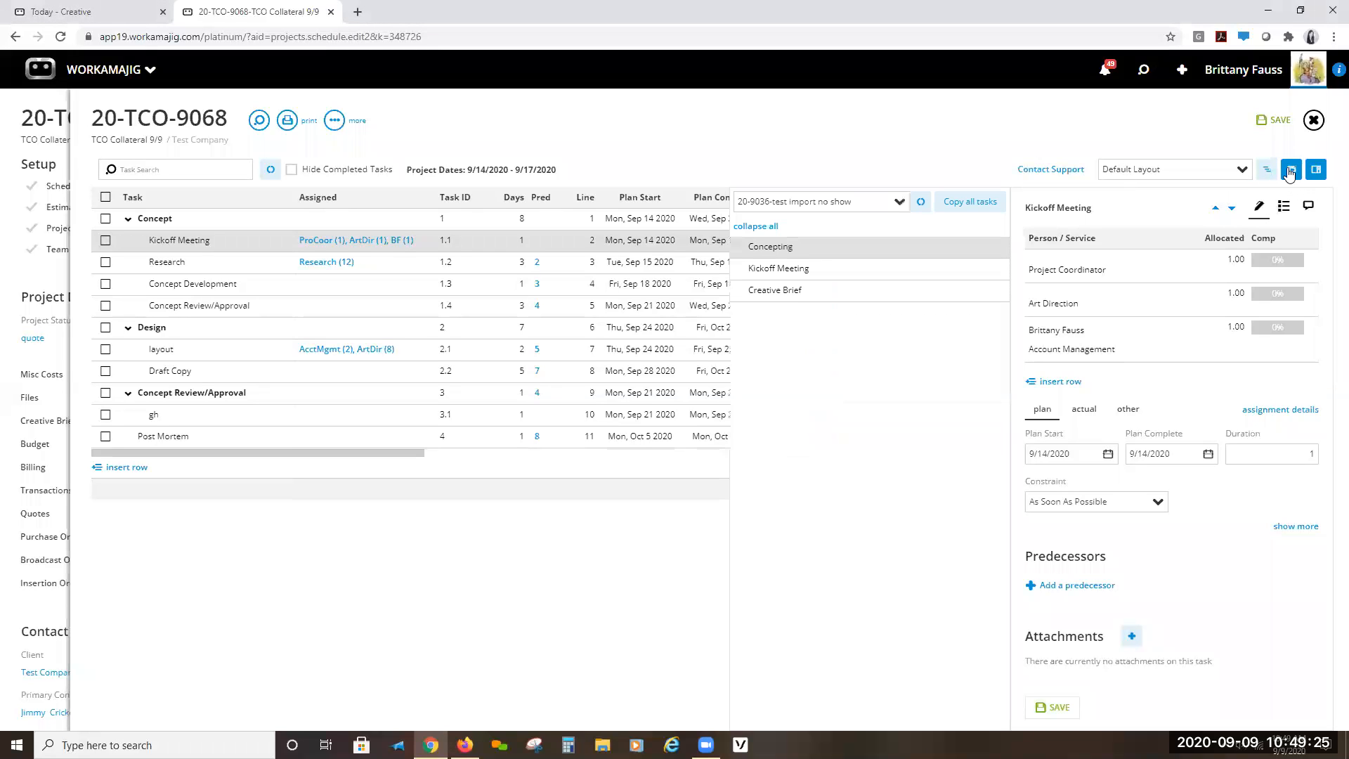
left_click(776, 202)
type("20-9036")
left_click_drag(787, 204, 739, 193)
type("col")
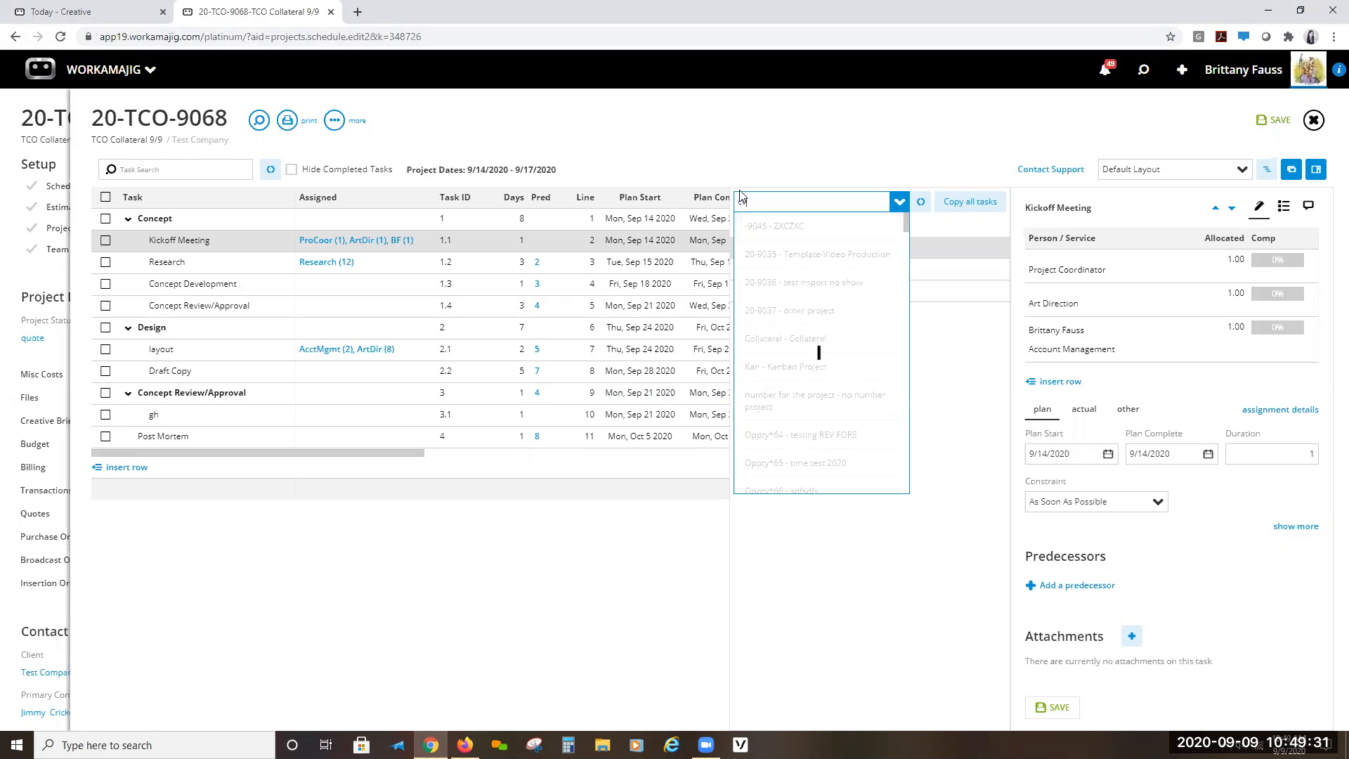
type("l")
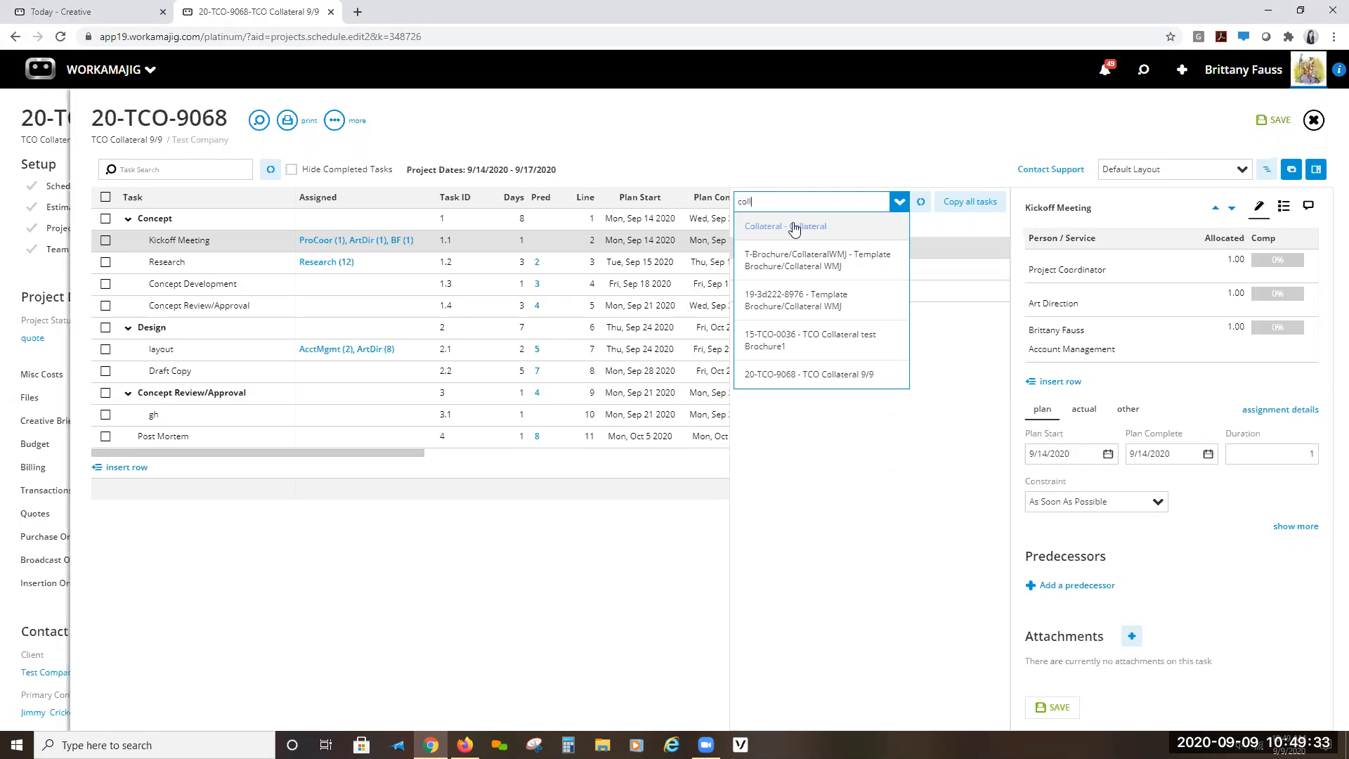
left_click(793, 223)
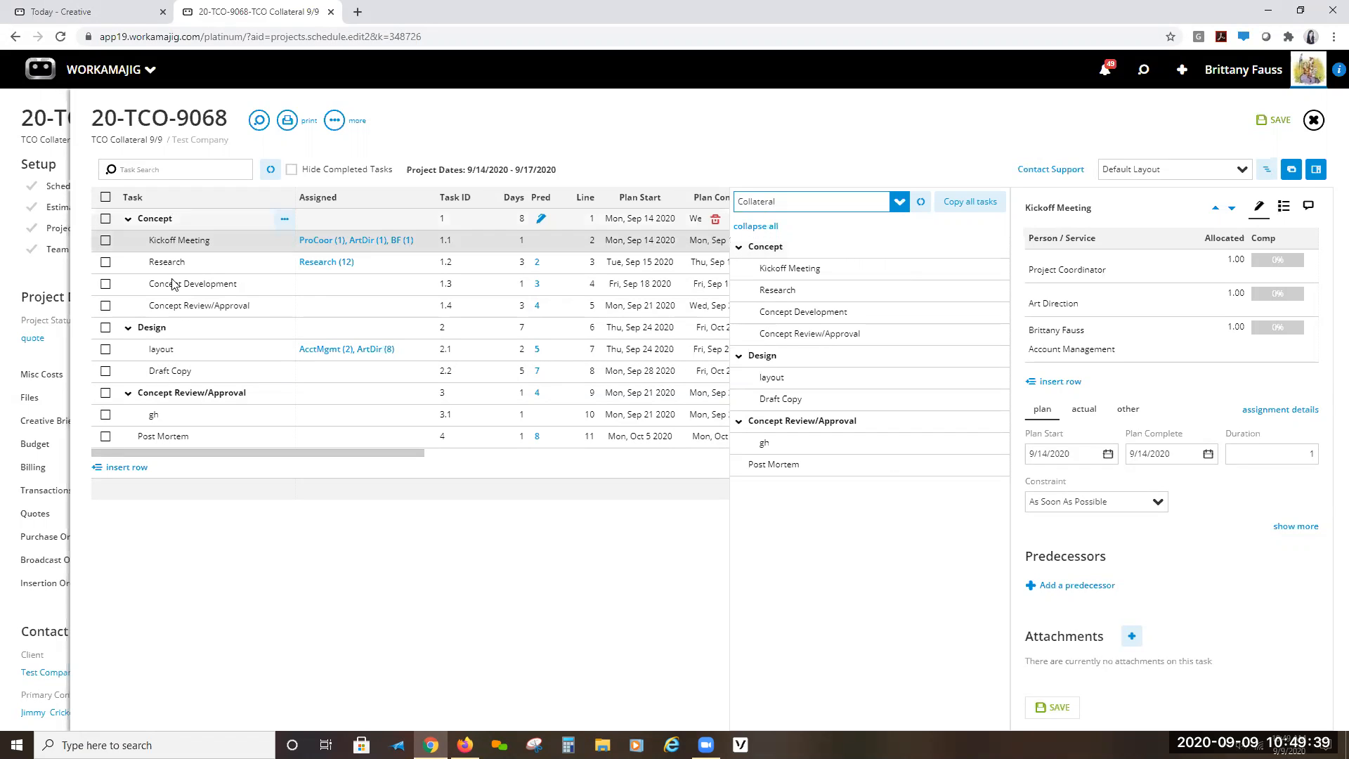
left_click_drag(772, 248, 150, 322)
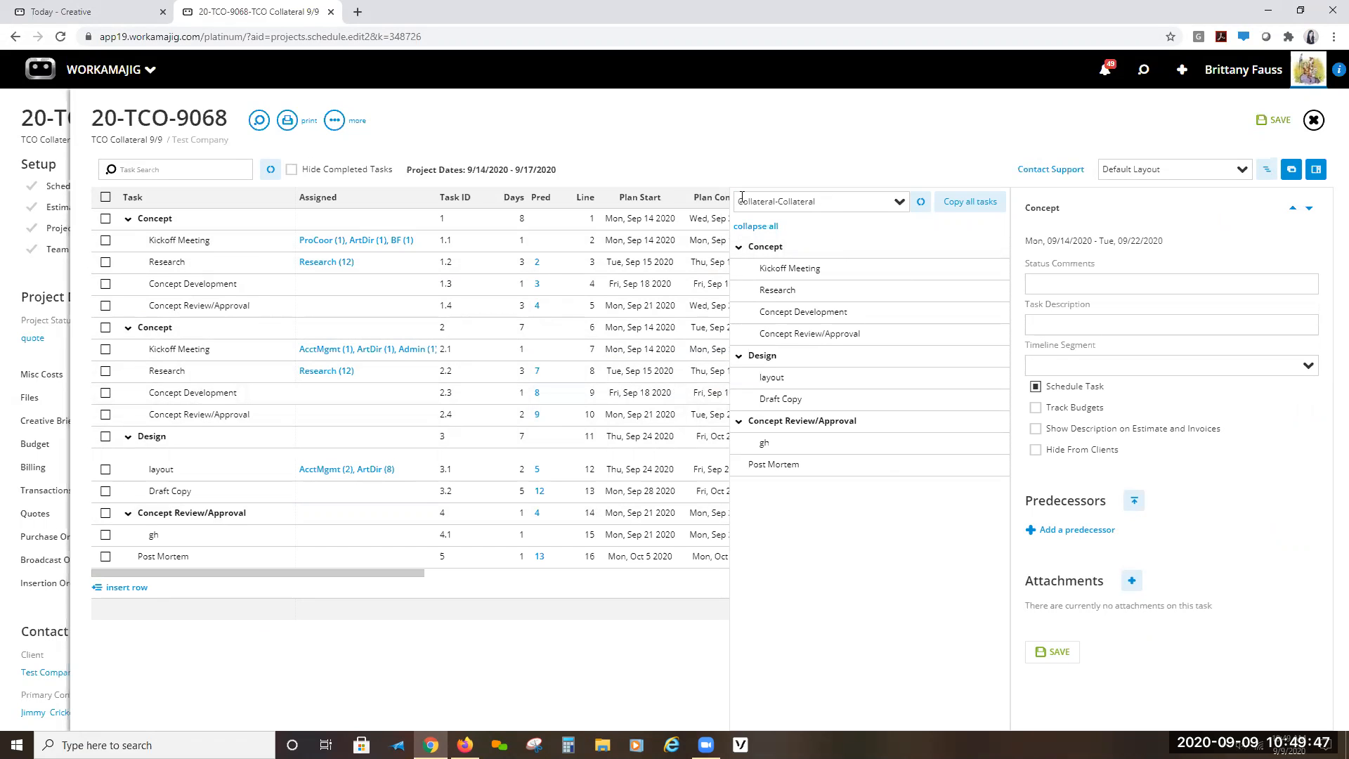
- Select project 20-TCO-9068 - TCO Collateral 9/9 as the source for copying tasks
left_click(853, 200)
left_click_drag(853, 200, 739, 194)
type("9068")
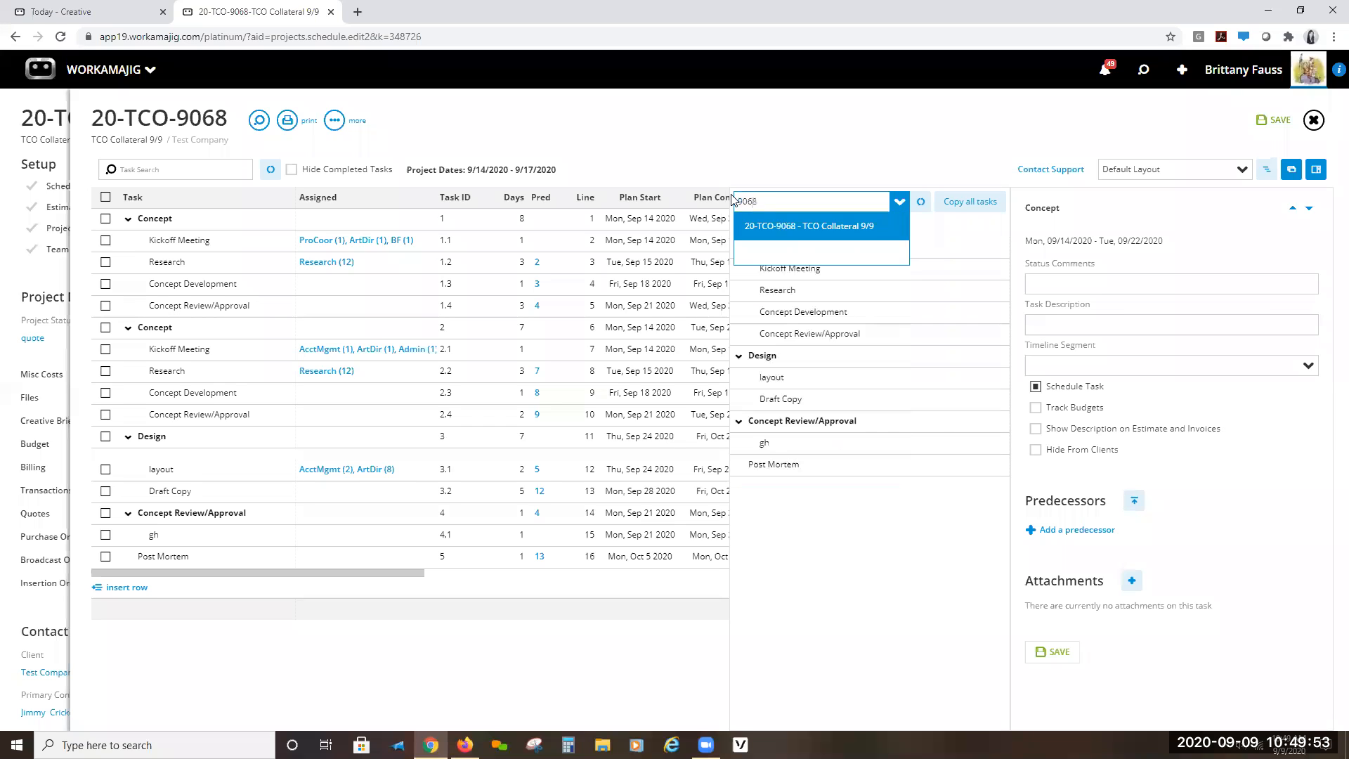
left_click(808, 225)
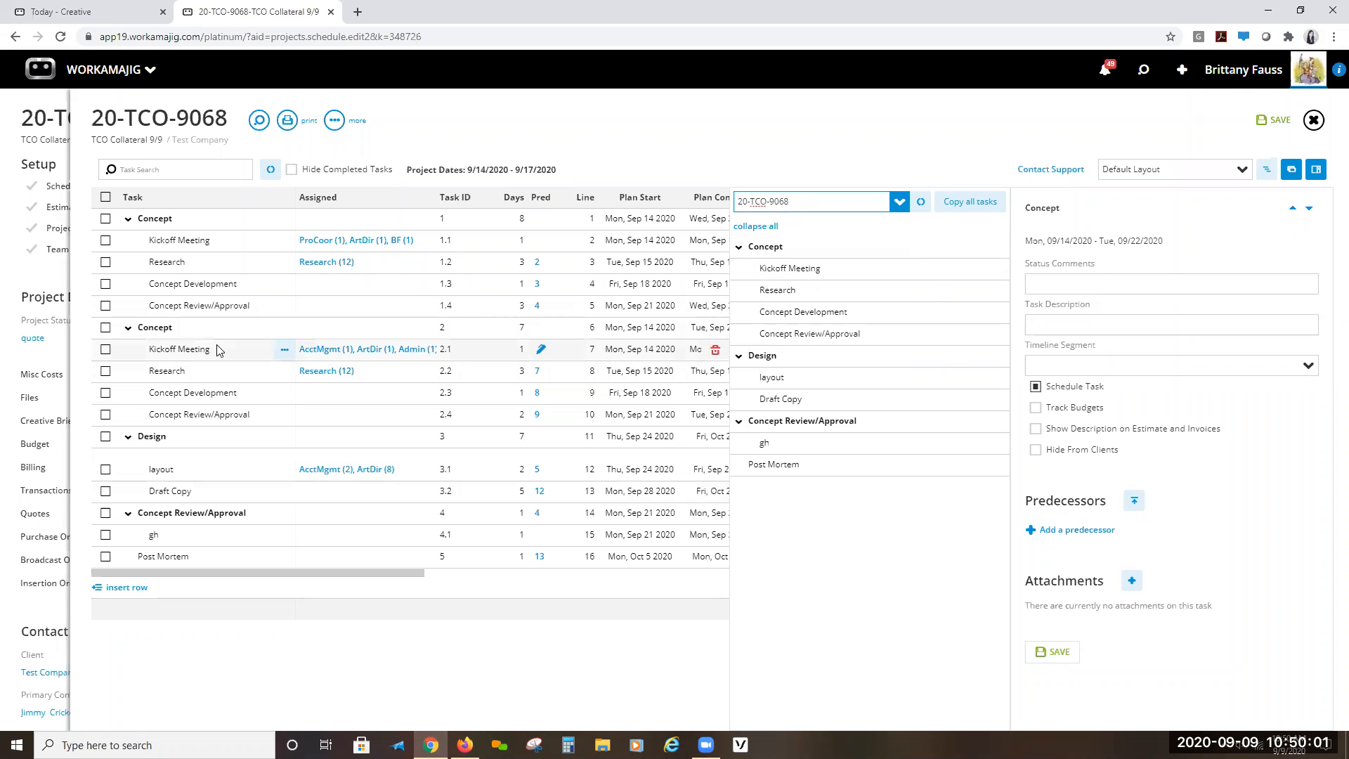
- View the row options of Kickoff Meeting task 2.1 and close the task-copying pane
left_click(284, 349)
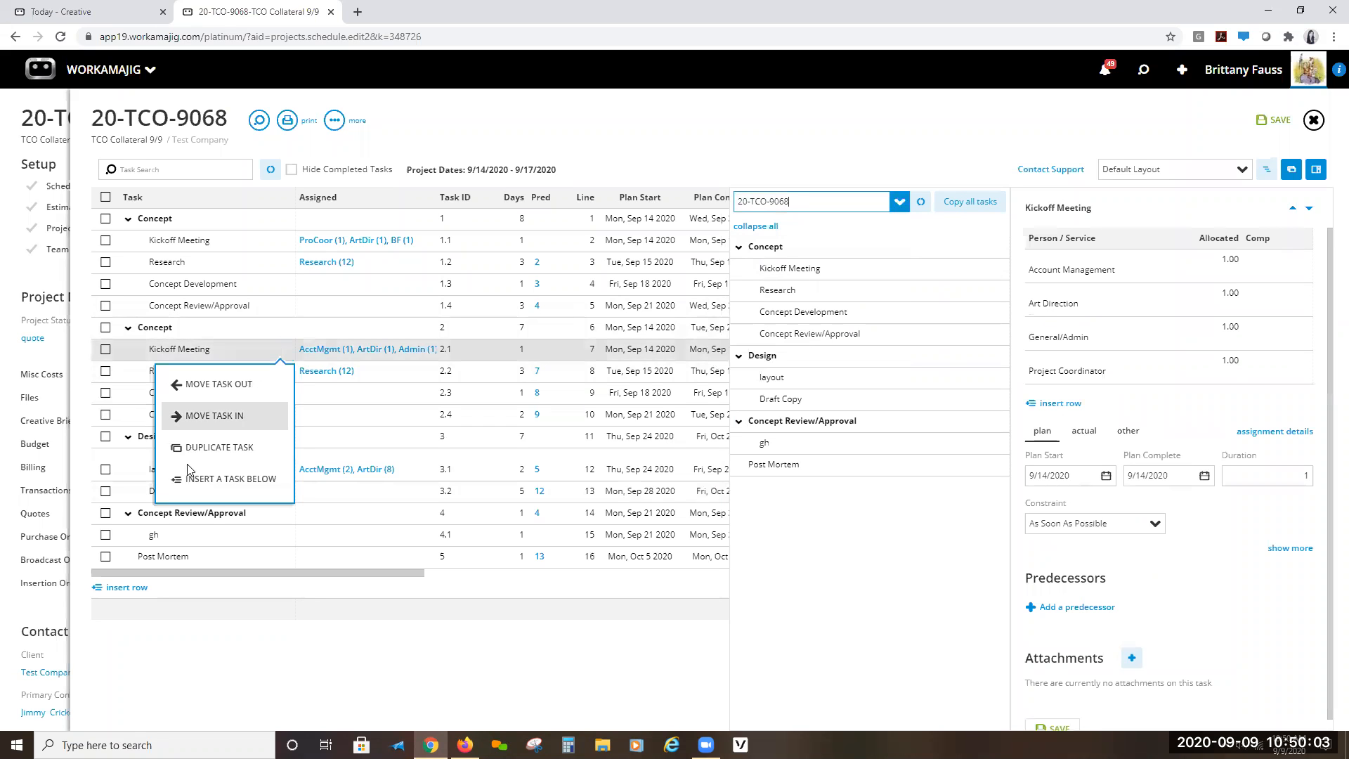
left_click(1290, 172)
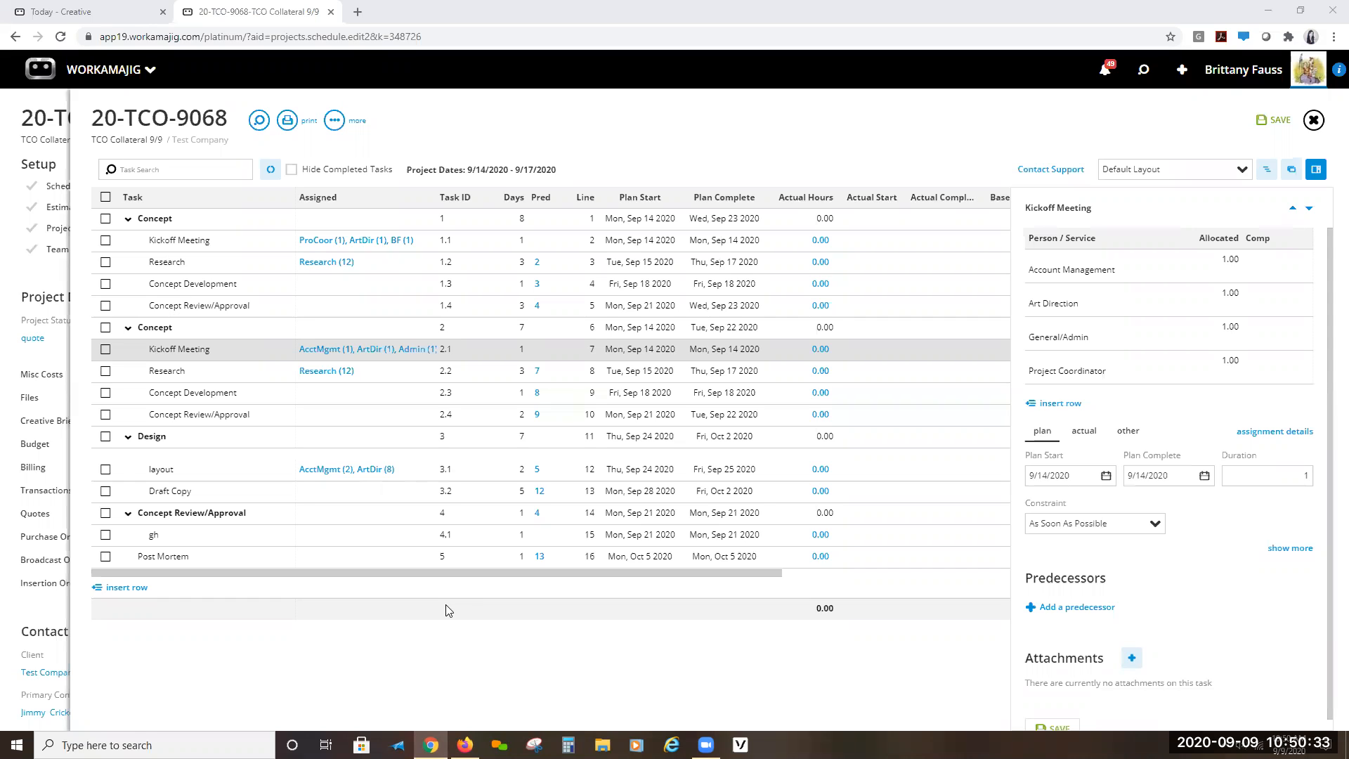
left_click(477, 113)
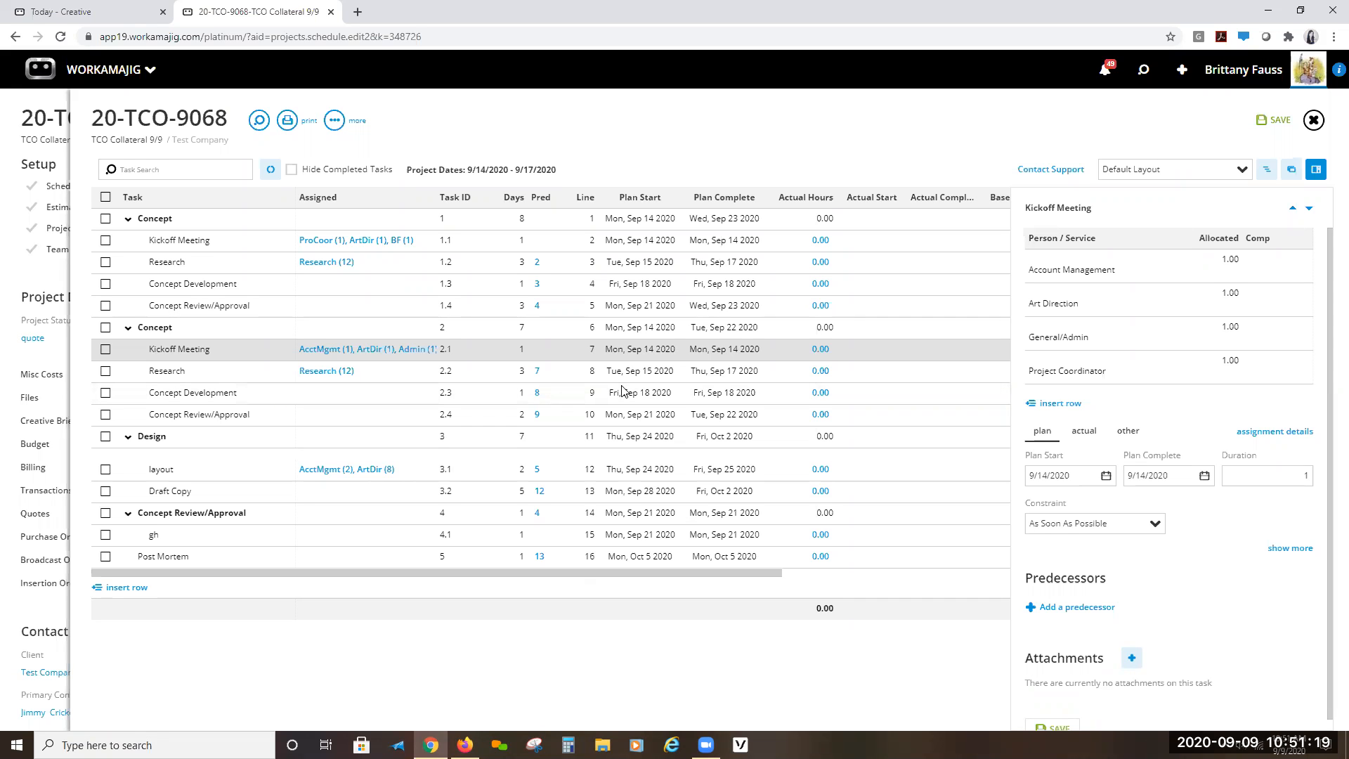
- In the calendar, draft an all-day meeting titled "Labor day" on 9/21/2020 in the Public company meetings calendar
left_click(25, 12)
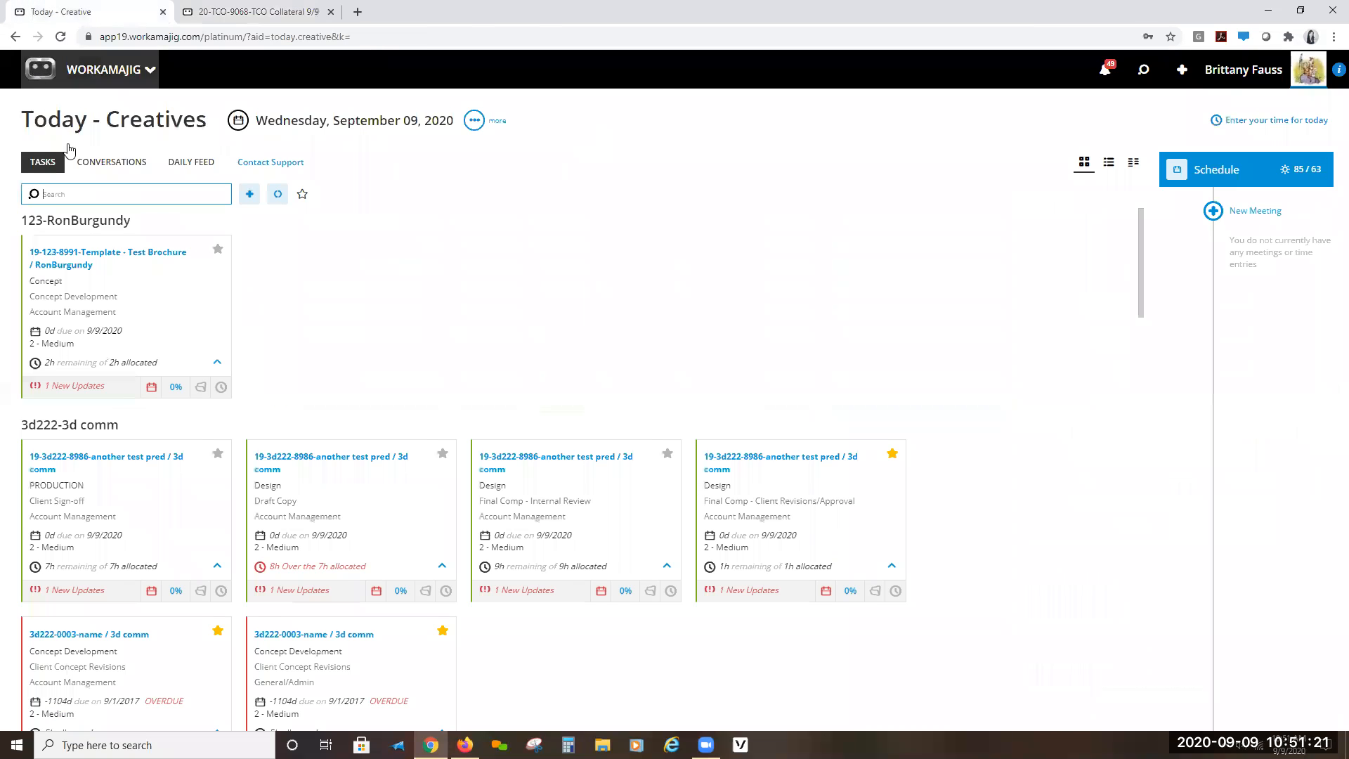
left_click(71, 70)
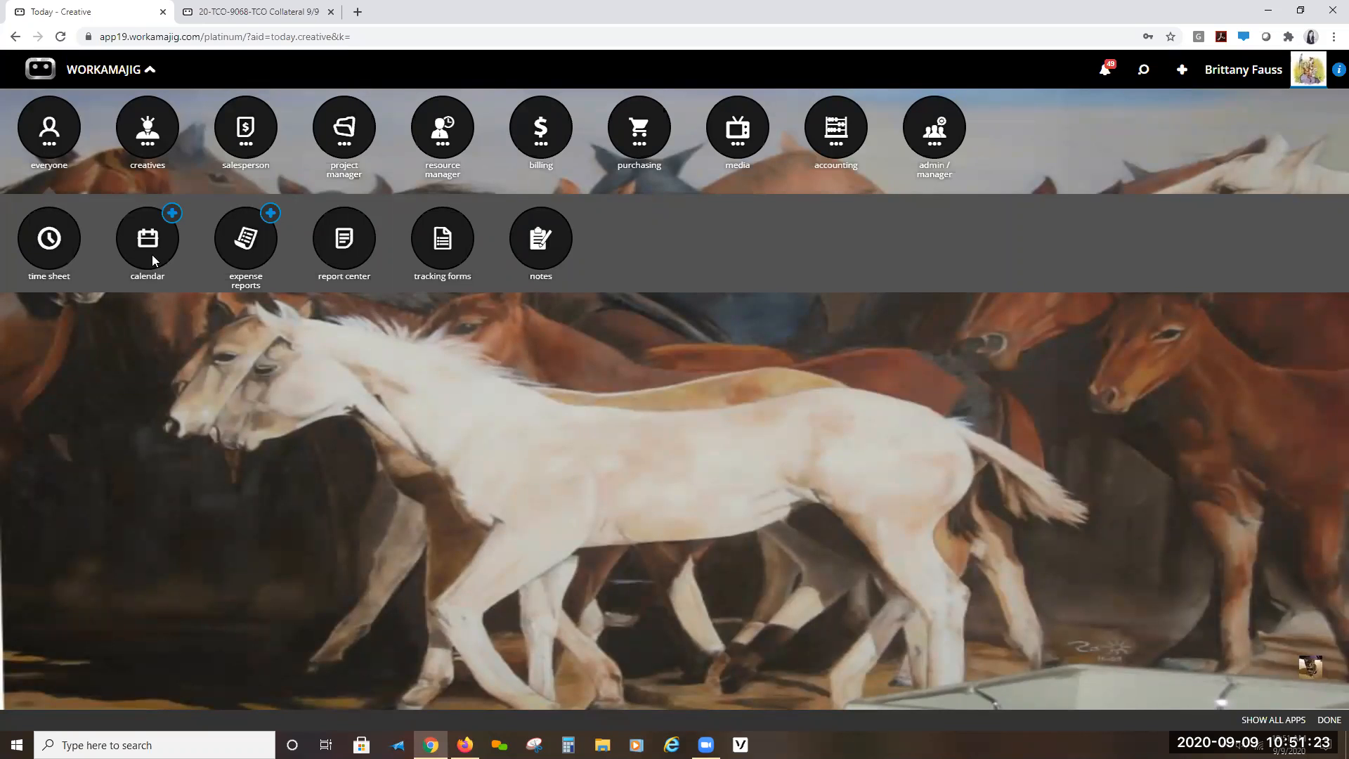
left_click(148, 242)
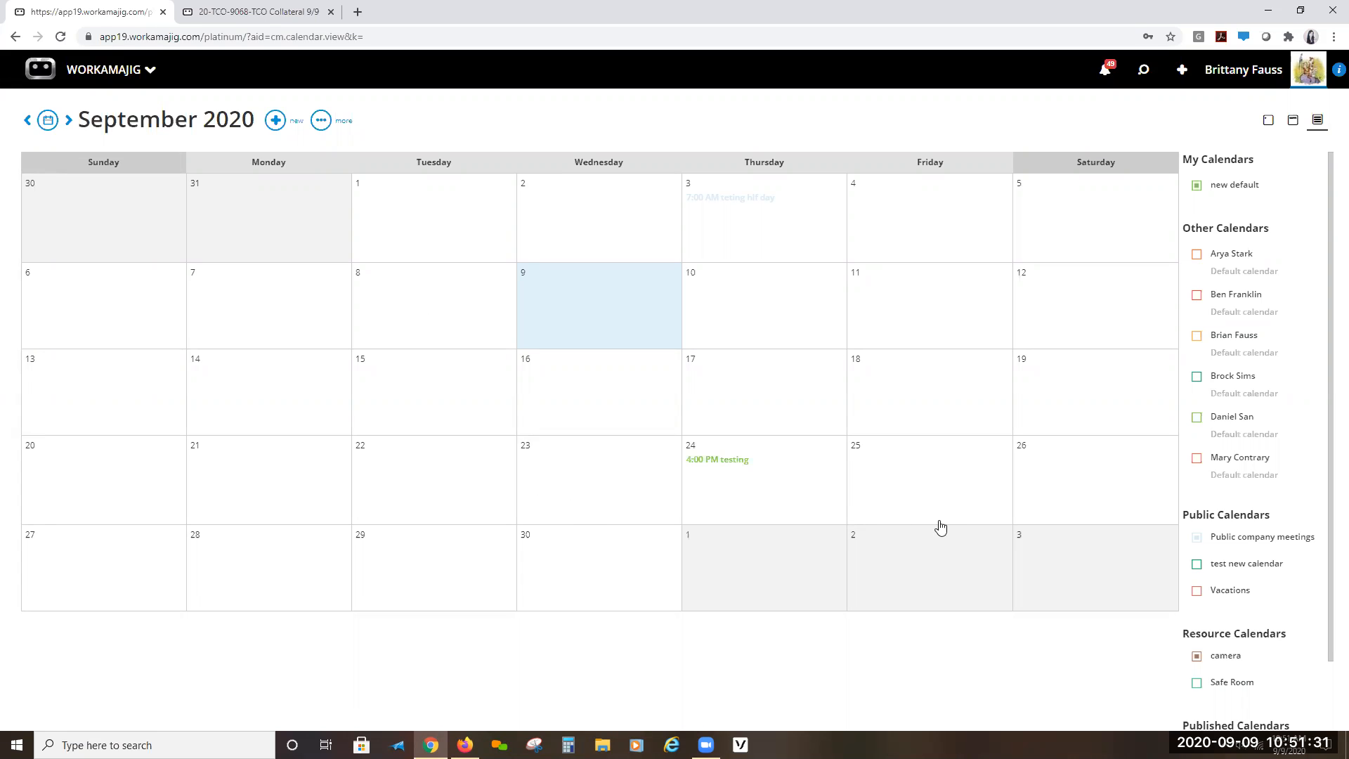
double_click(272, 474)
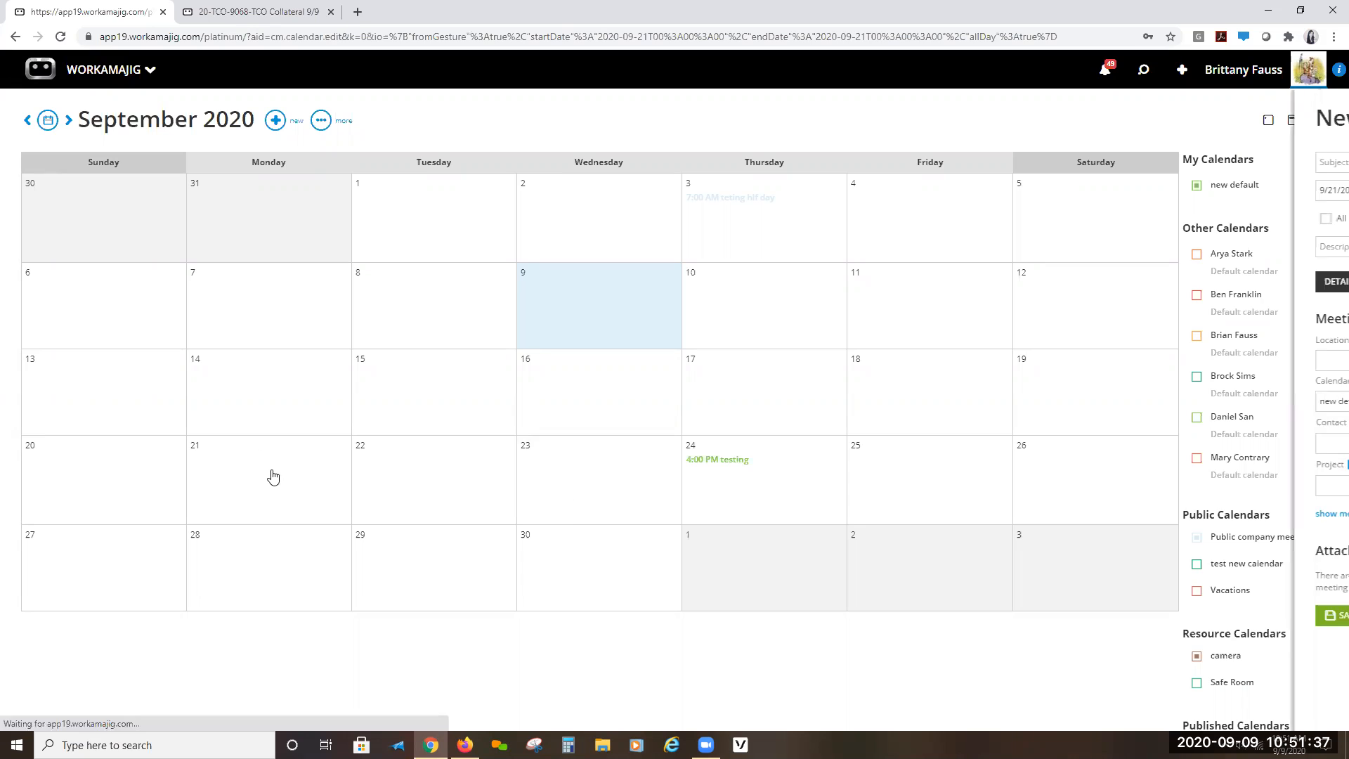
type("Labor day")
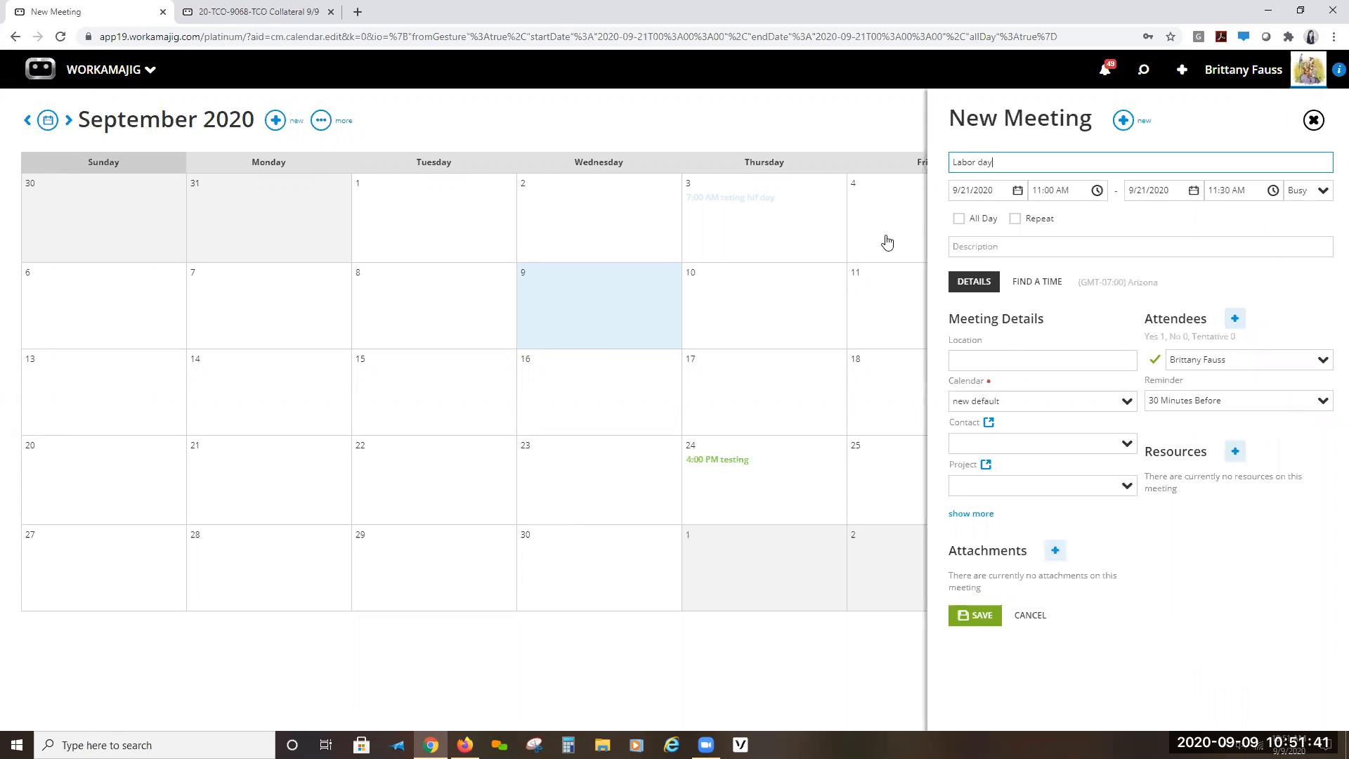
left_click(958, 219)
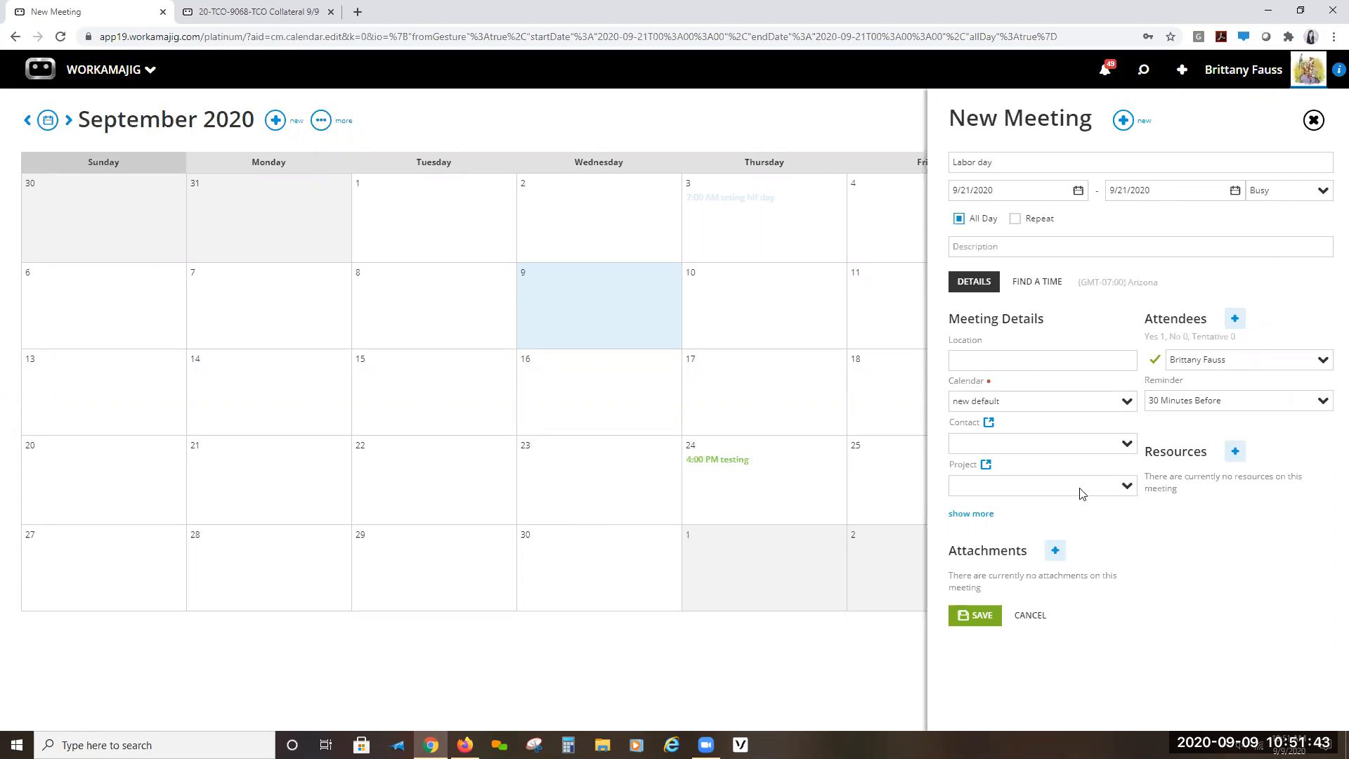
left_click(1126, 401)
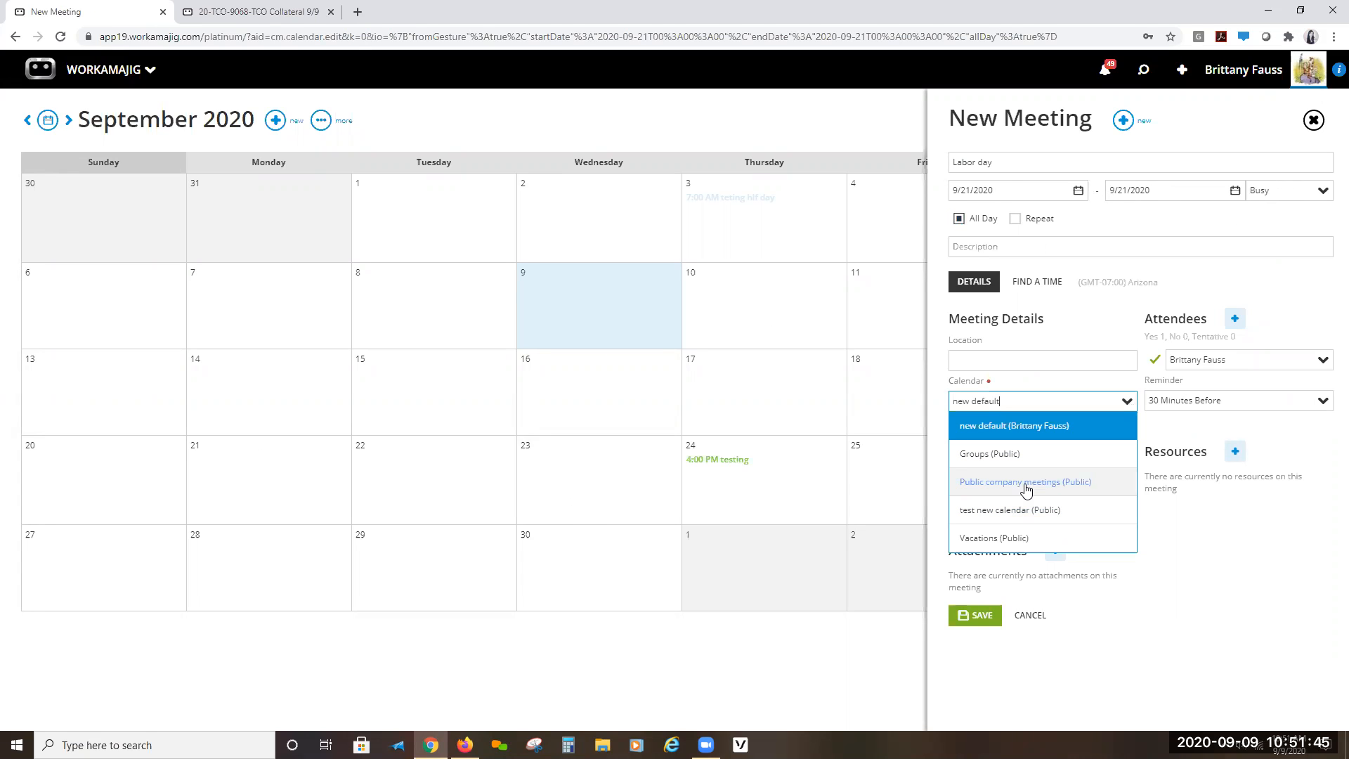
left_click(1077, 488)
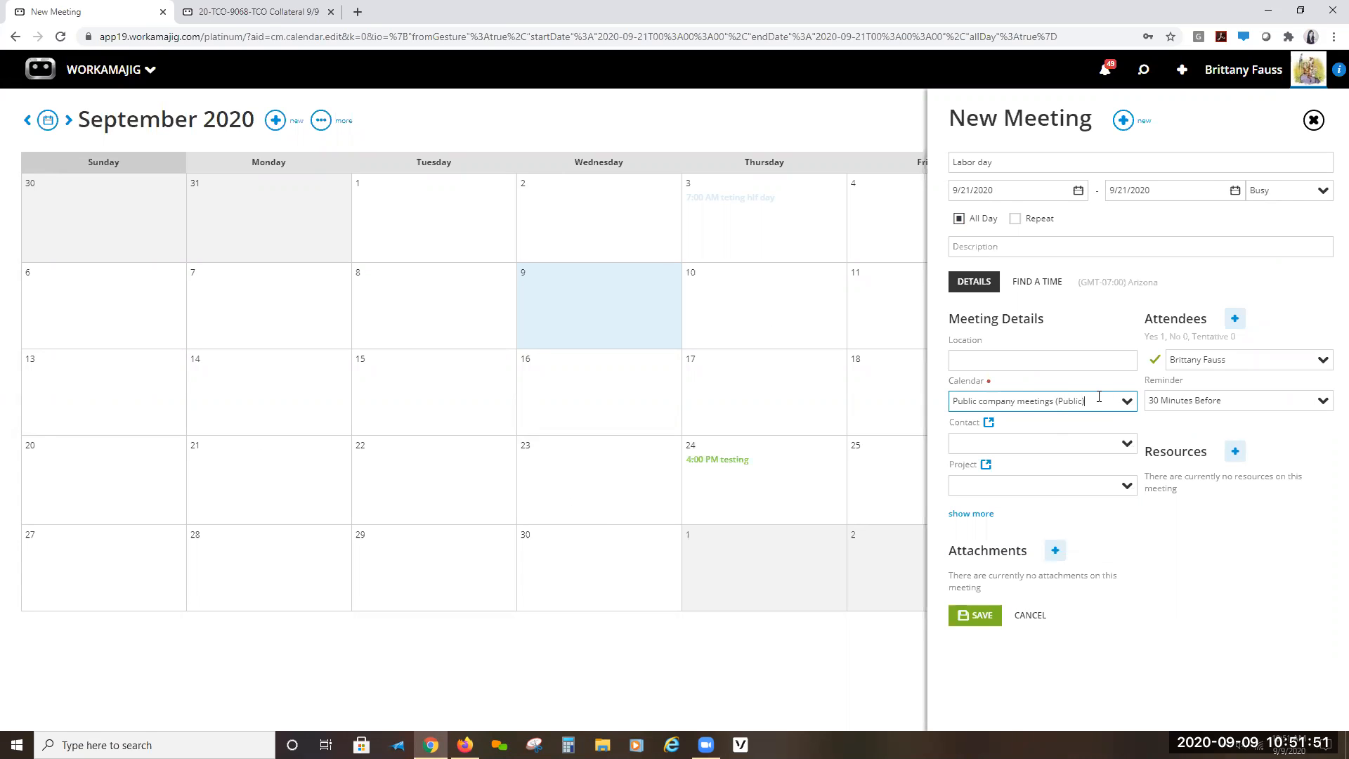
- Expand the additional meeting details and review the Block Out option and the chosen calendar
left_click(989, 515)
left_click(976, 517)
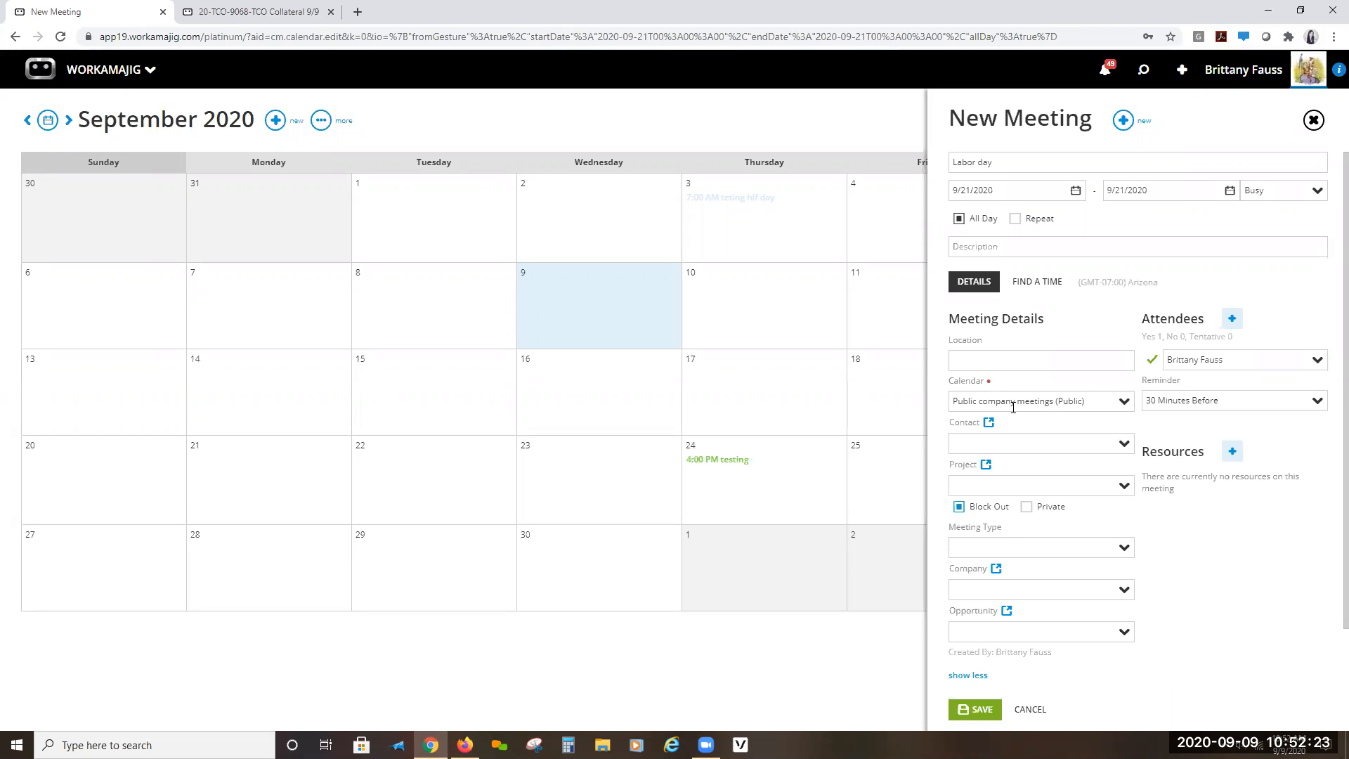
left_click(1097, 401)
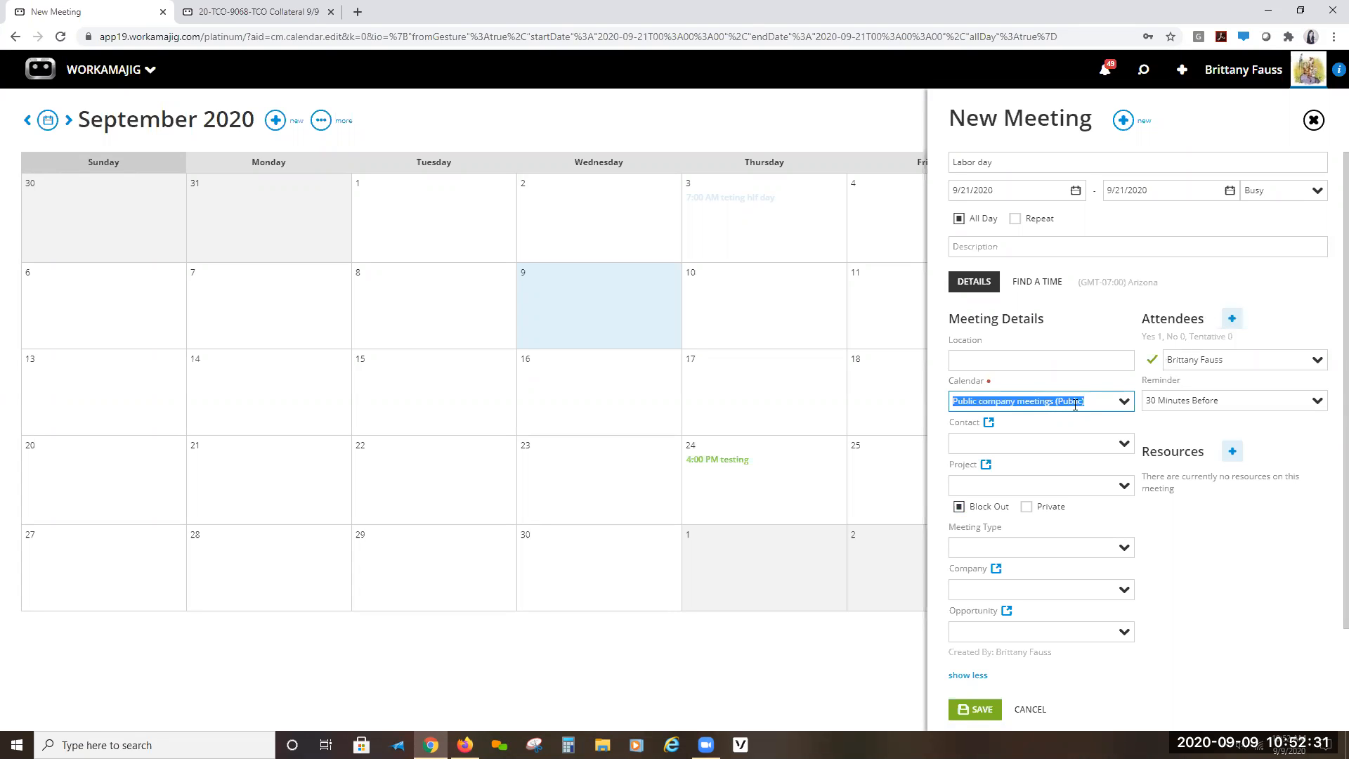
left_click(1044, 407)
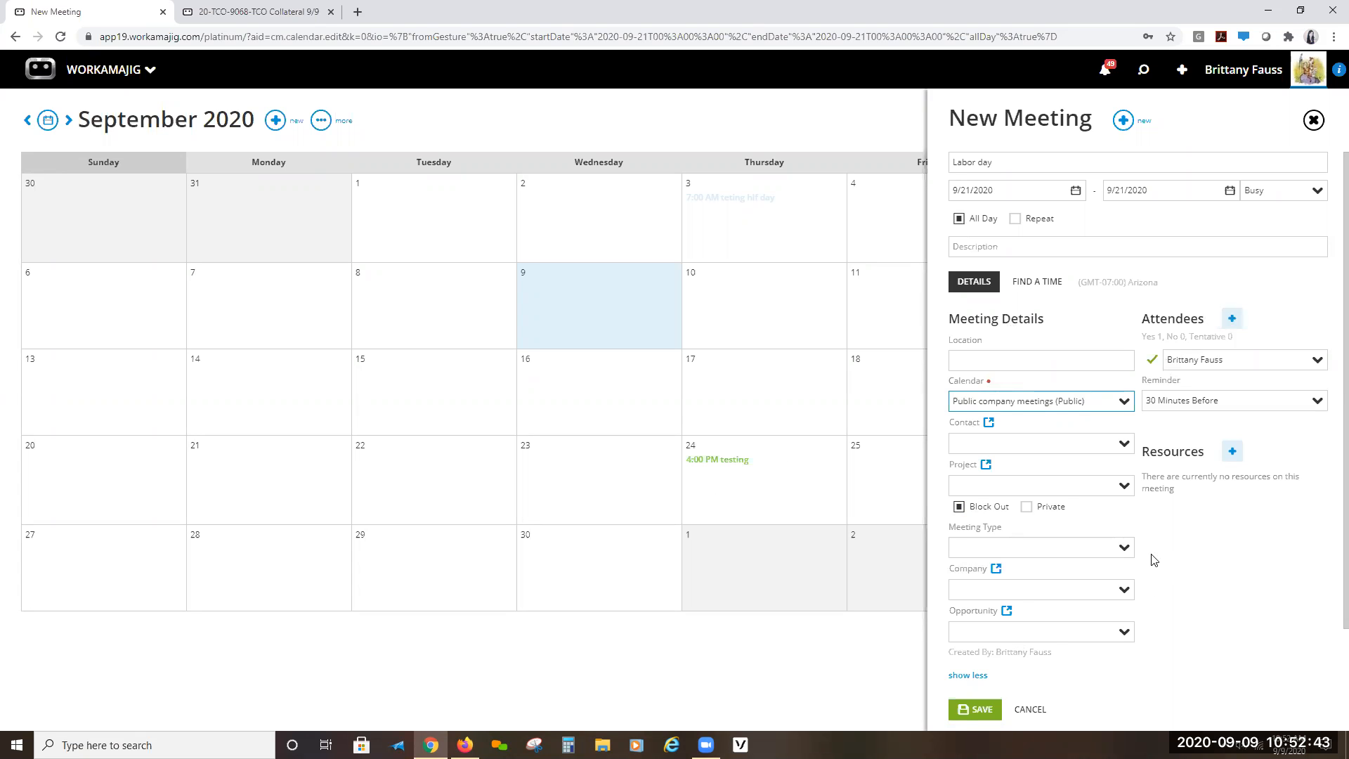
- Return to the project schedule, enter "de" as the description of Kickoff Meeting task 2.1, and save the schedule
left_click(219, 13)
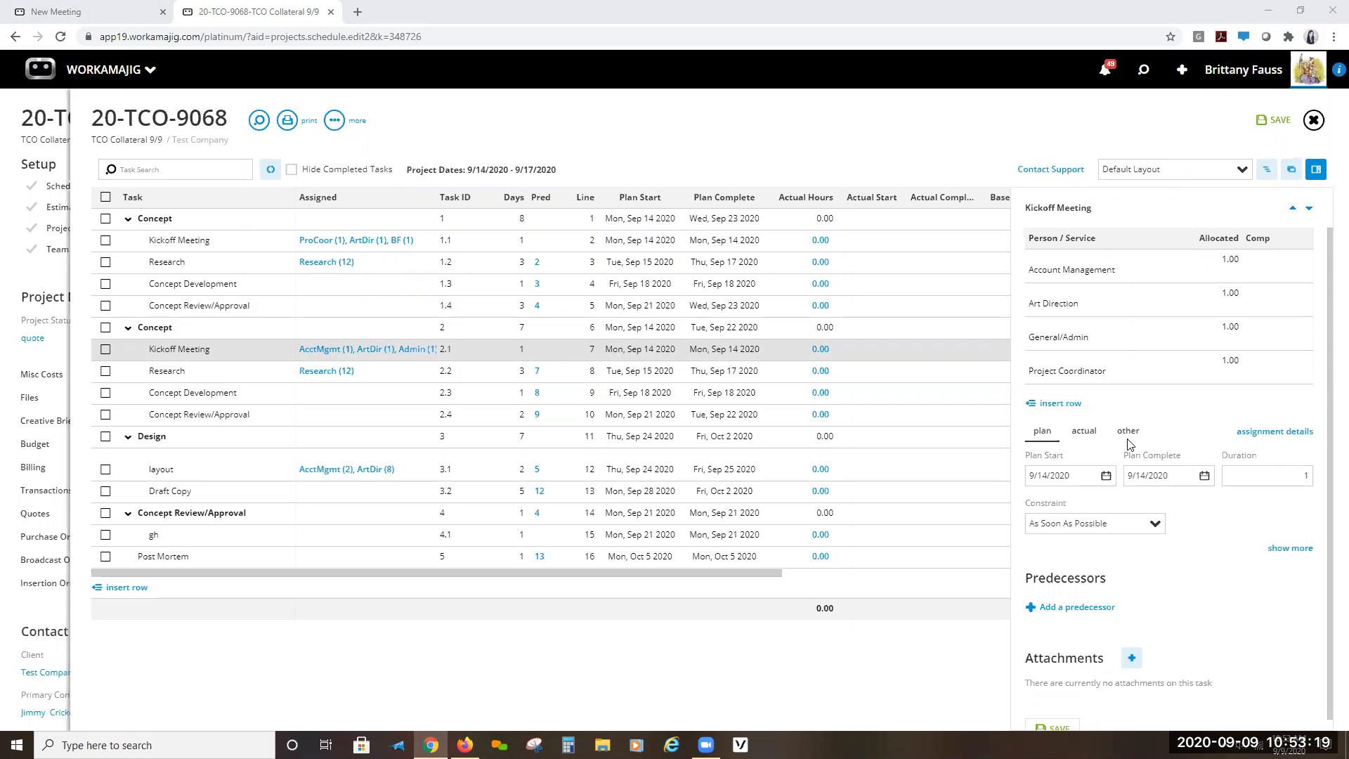
scroll(1240, 530, "down", 1)
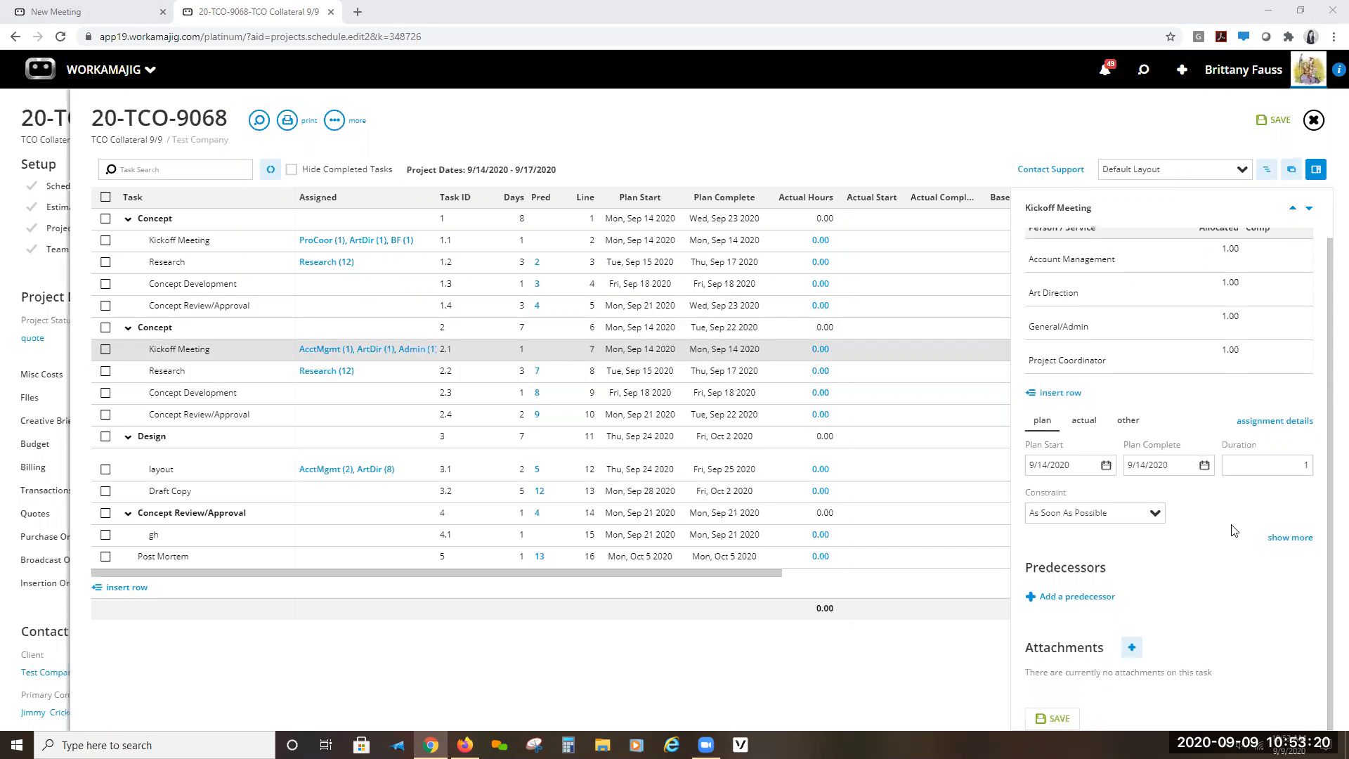
left_click(1281, 538)
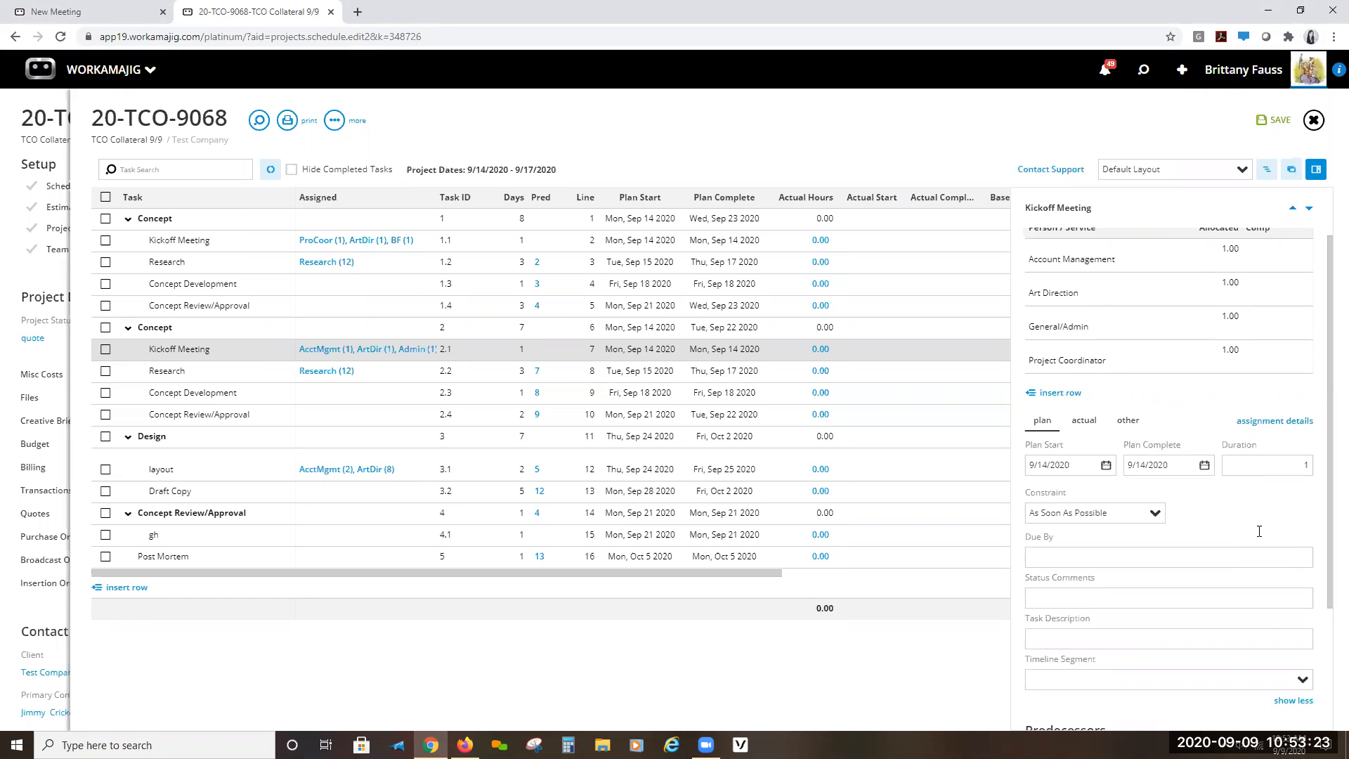
scroll(1124, 562, "down", 1)
left_click(1088, 564)
type("de")
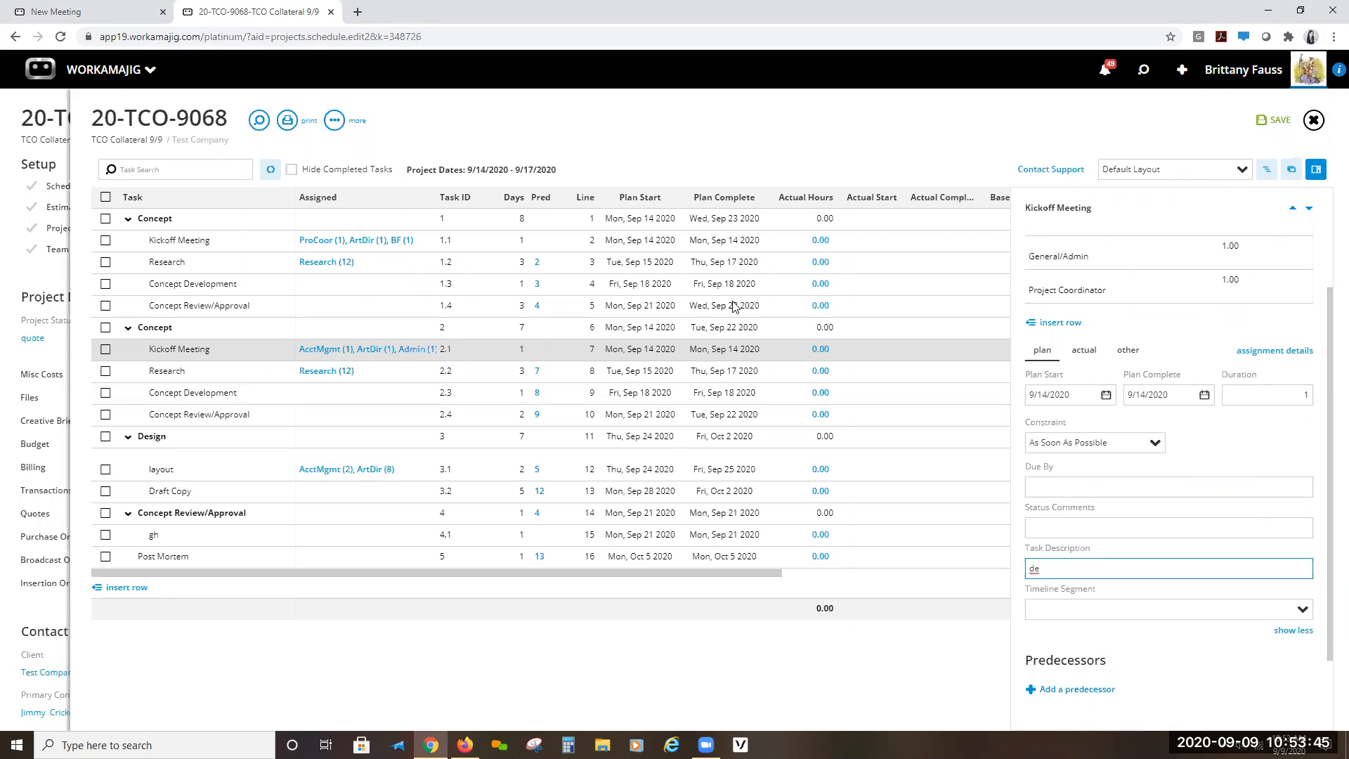
left_click(453, 129)
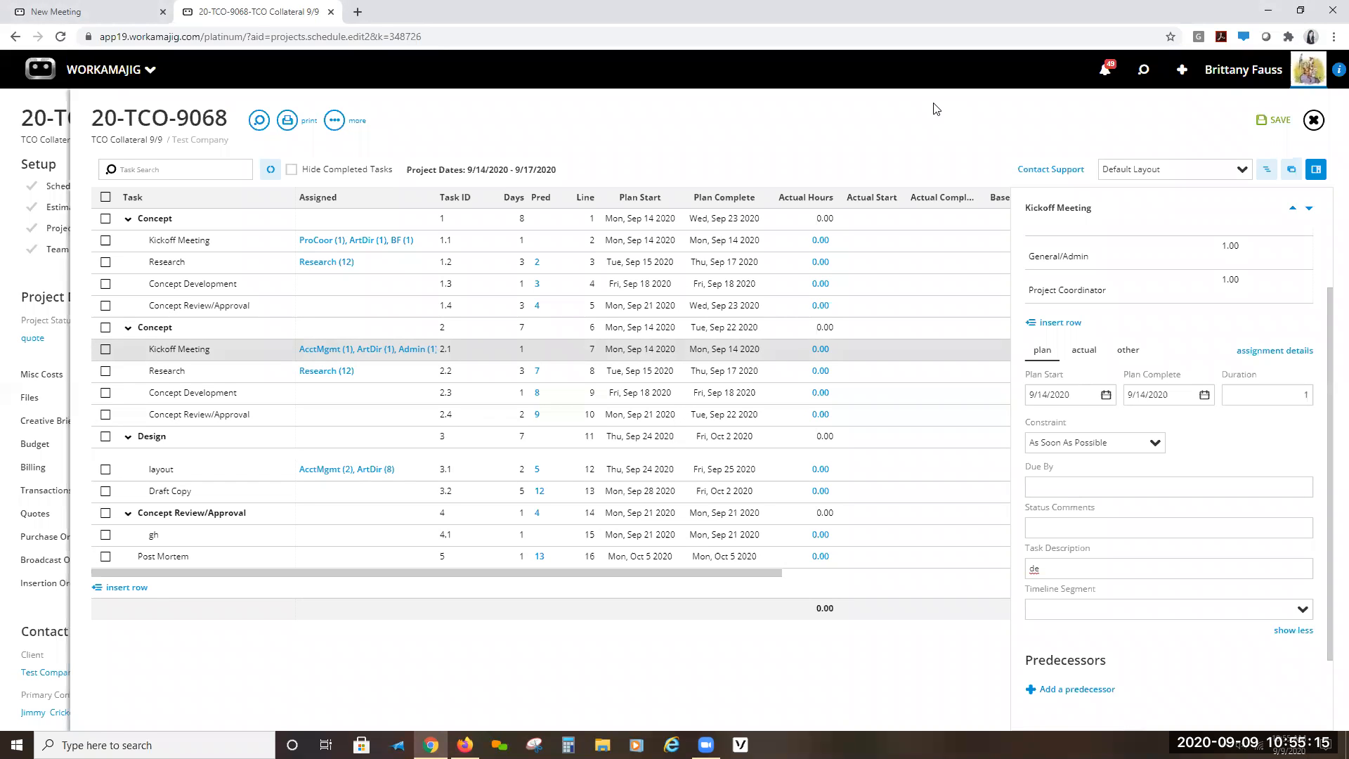
left_click(1277, 122)
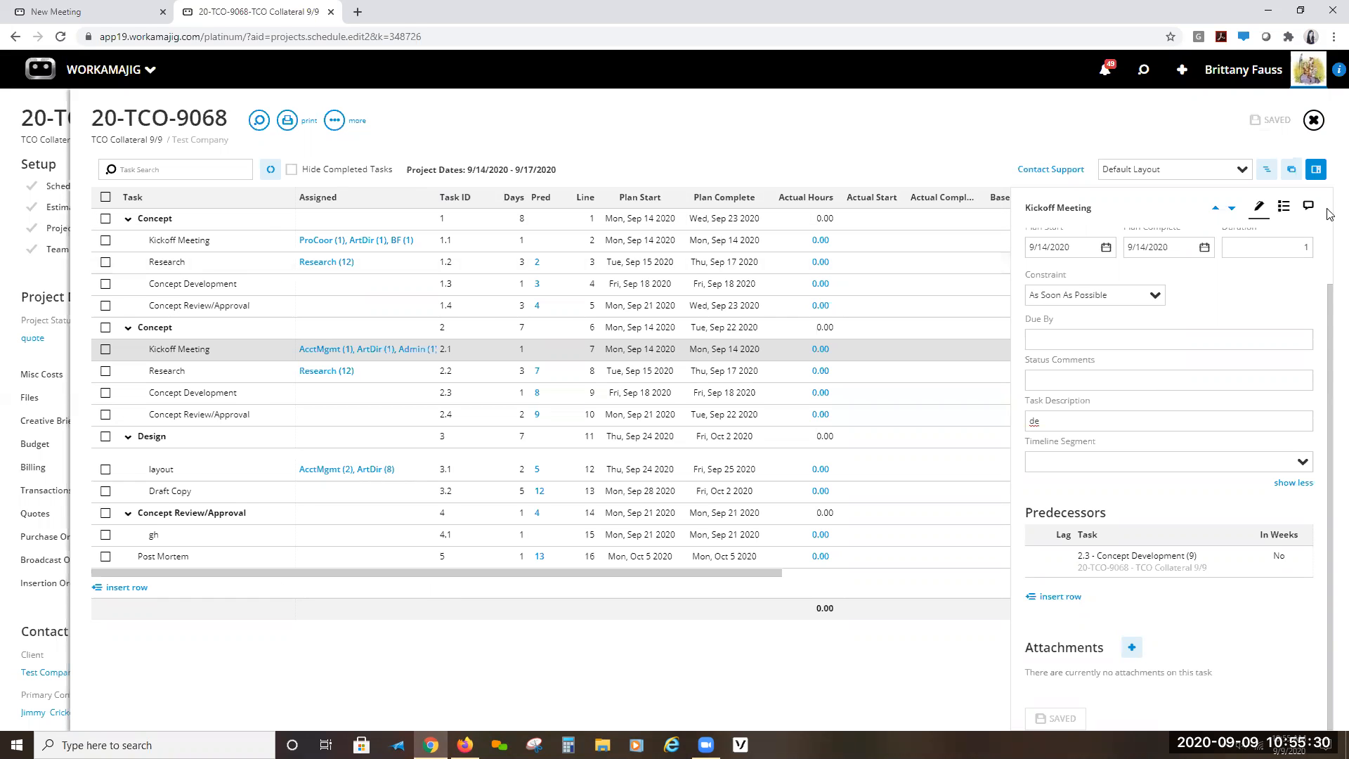
- Add three staff members to the project team, covering Project Manager, Creative Direction and General/Admin
left_click(1313, 120)
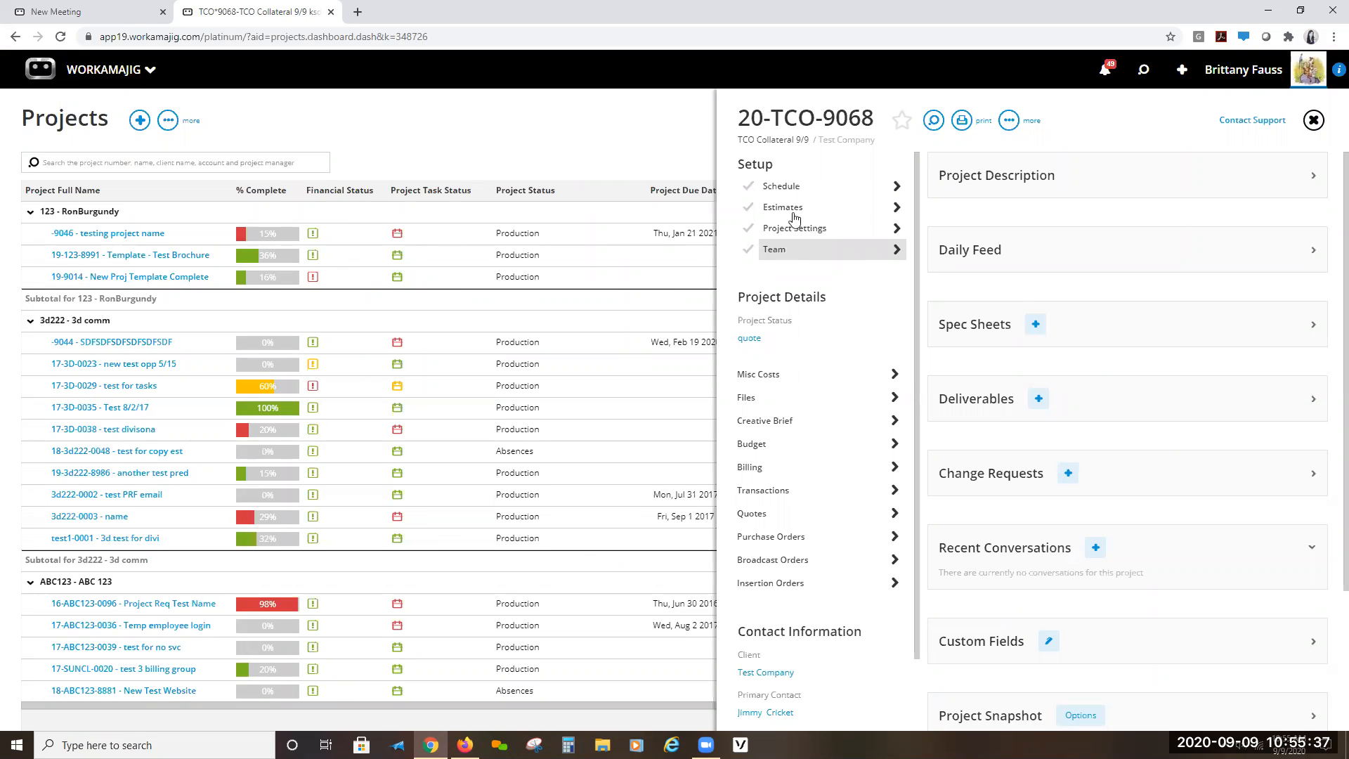
left_click(787, 250)
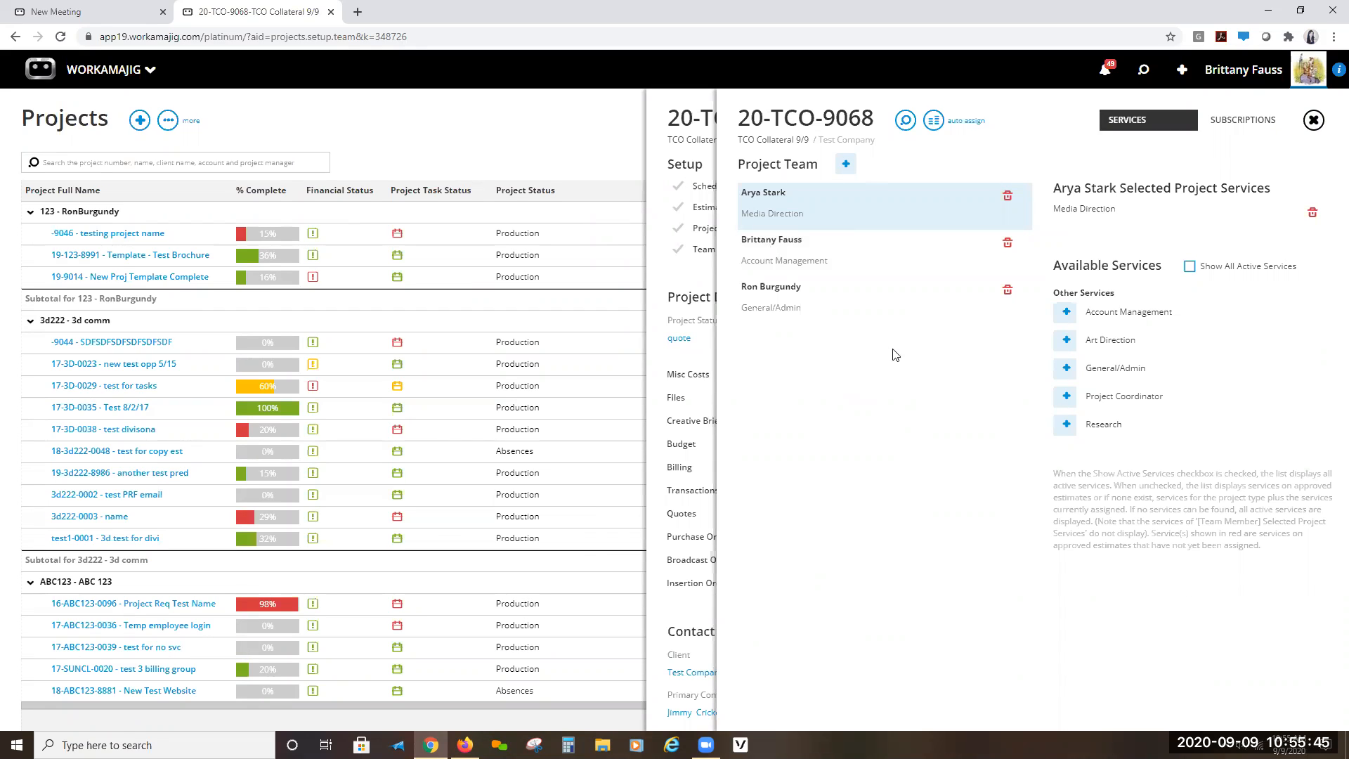
left_click(844, 166)
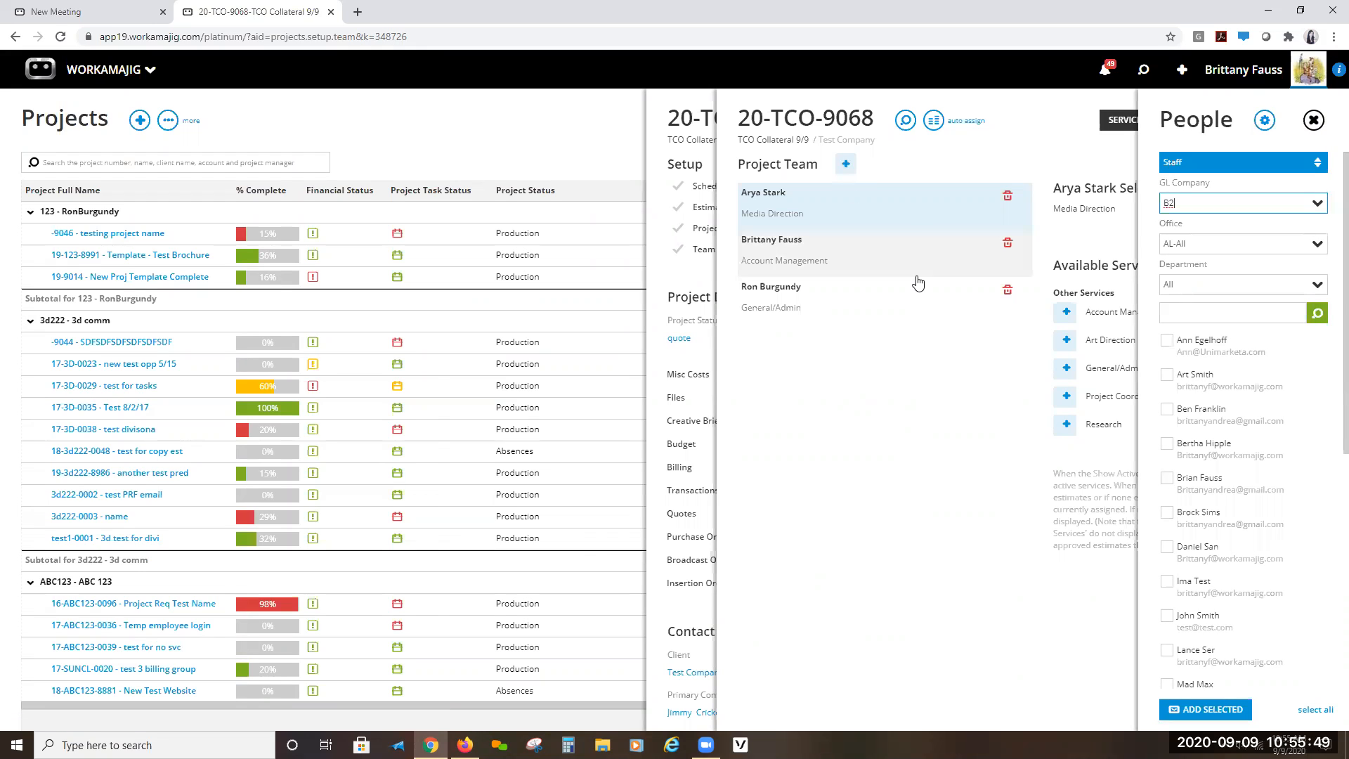
scroll(1257, 340, "down", 2)
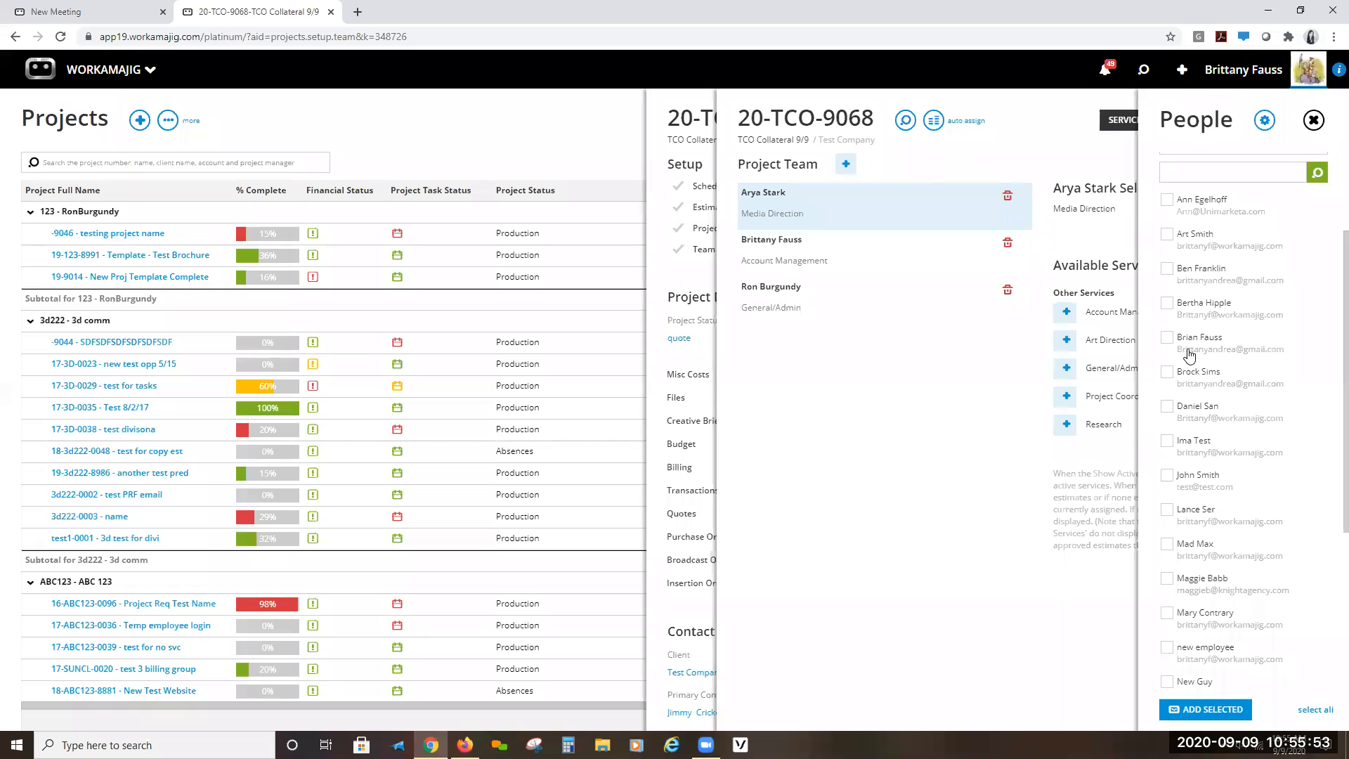
left_click(1167, 338)
left_click(1166, 269)
scroll(1173, 527, "down", 2)
left_click(1166, 476)
left_click(1183, 710)
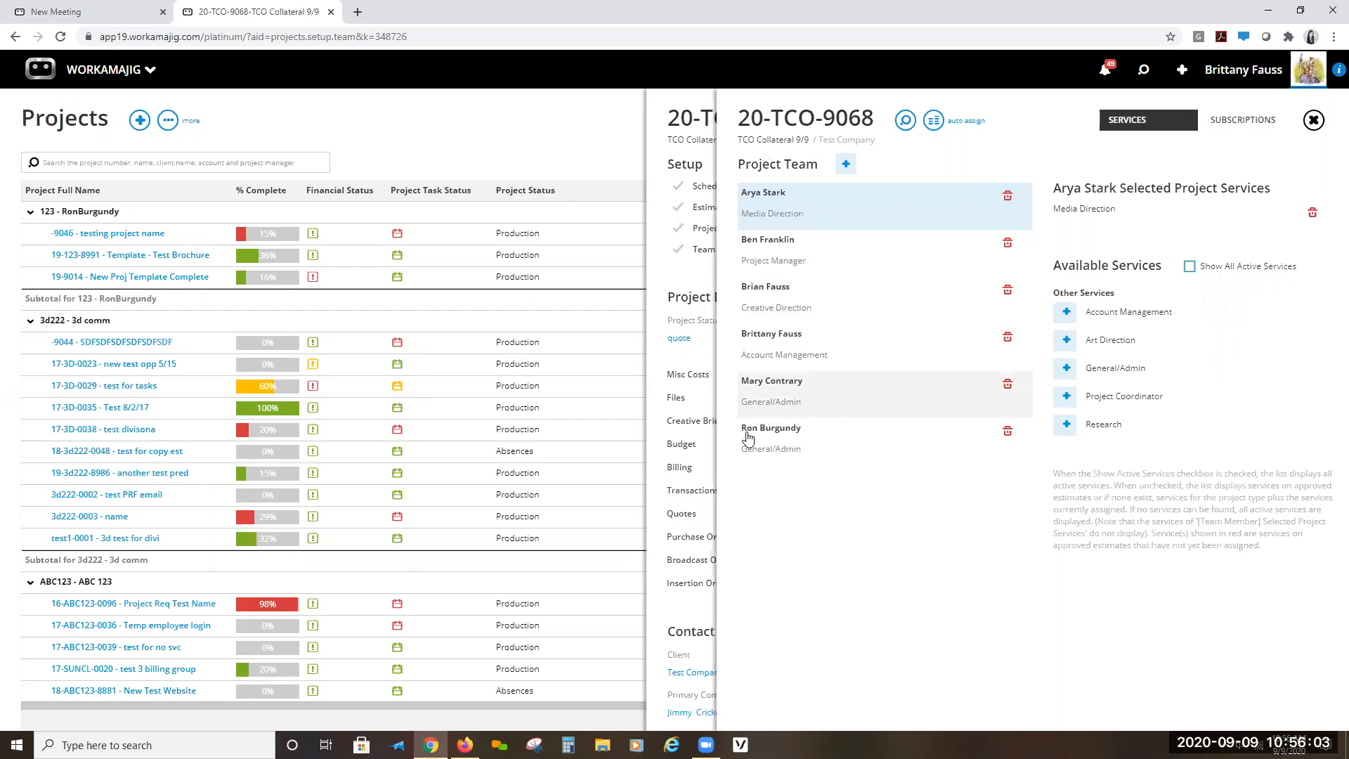
- Add the contact "new employee" to the project team from the Contacts list
left_click(845, 163)
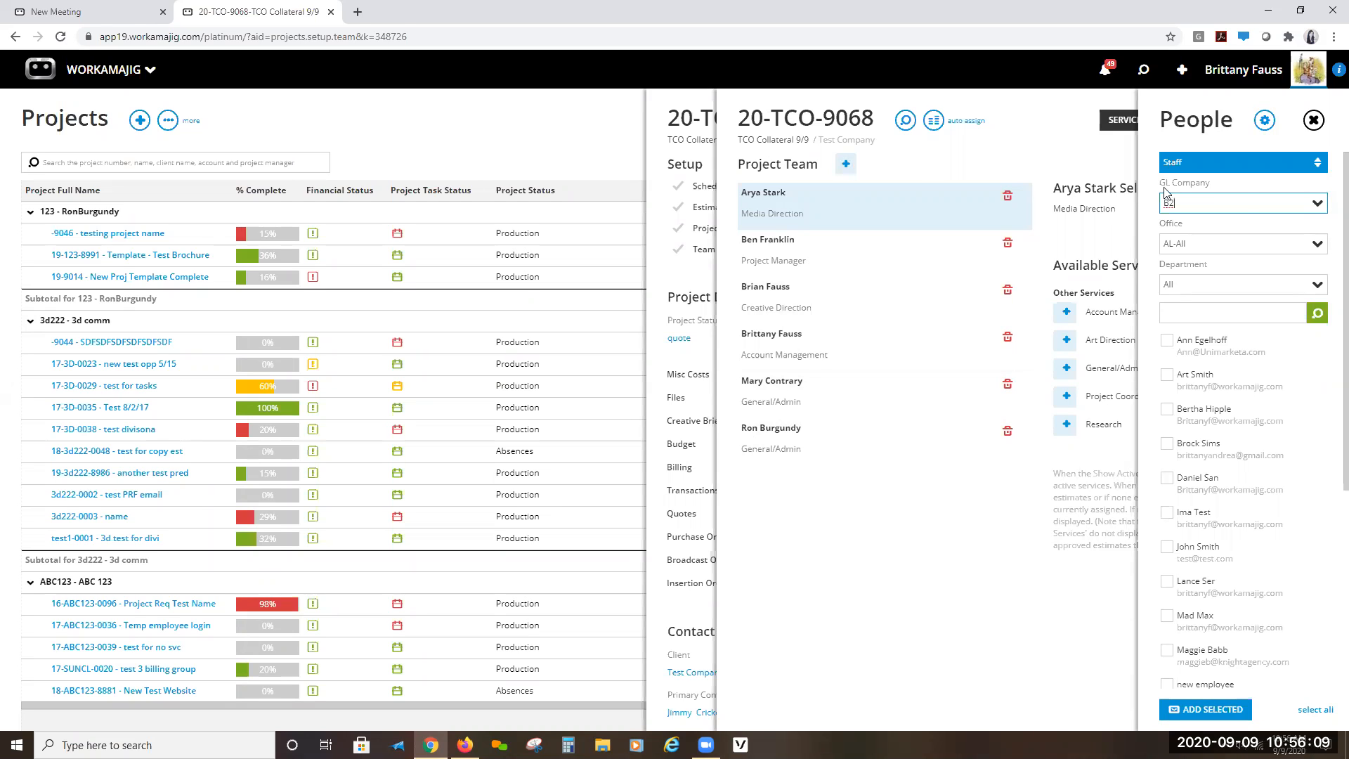
left_click(1198, 166)
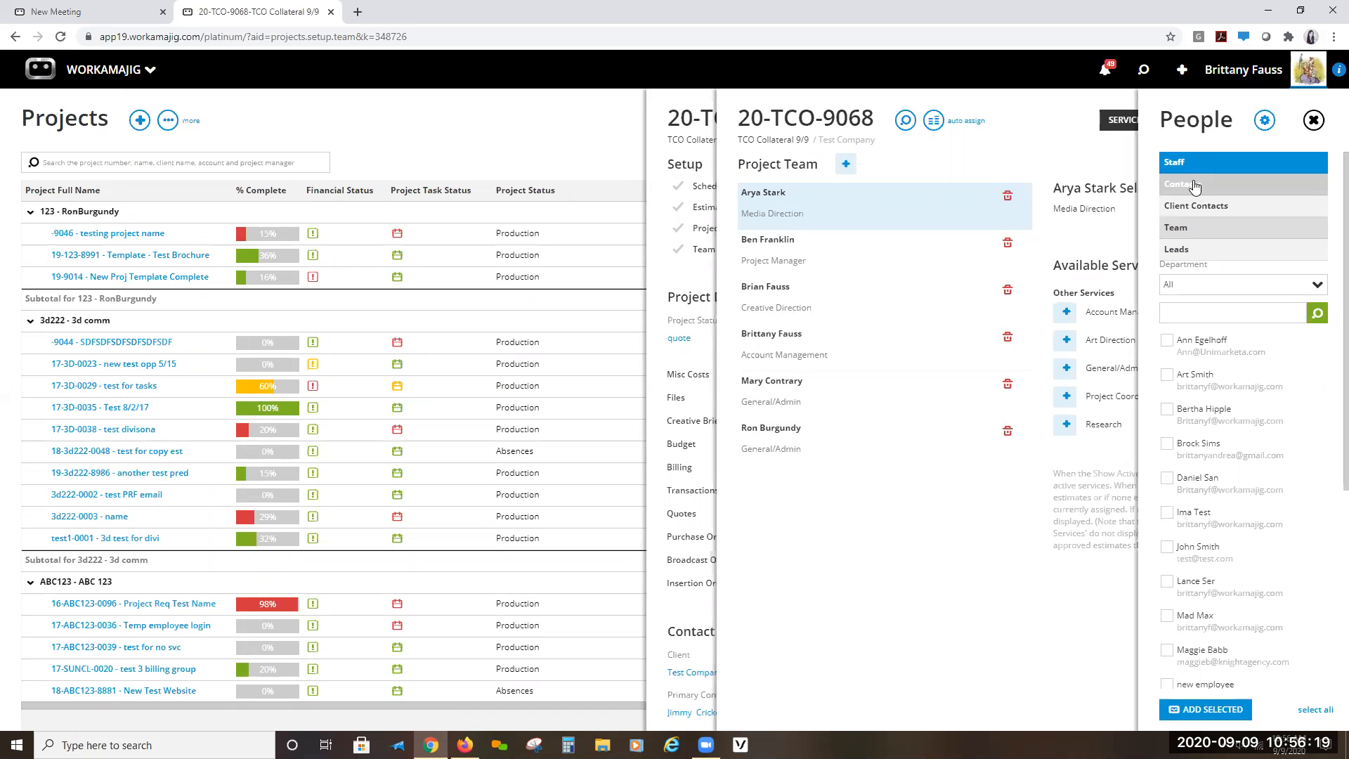
left_click(1194, 184)
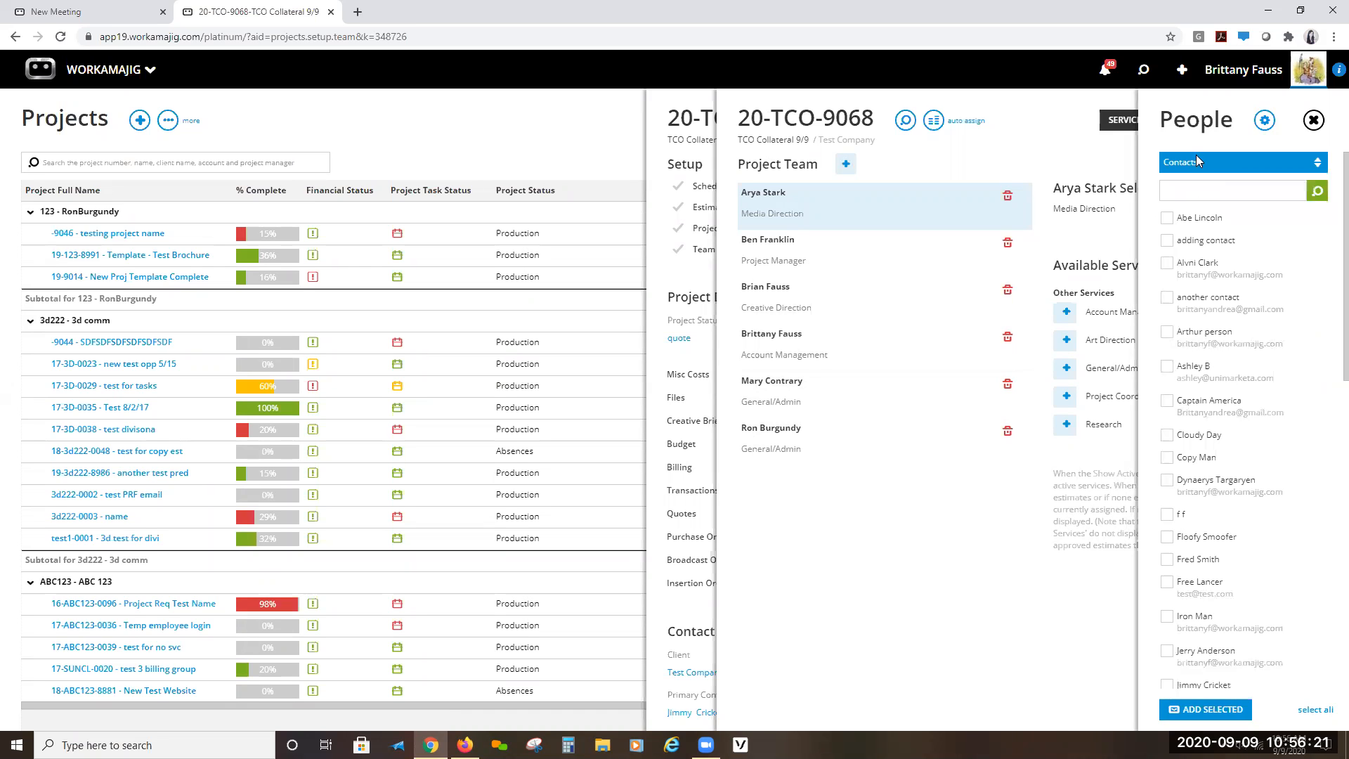
scroll(1231, 432, "down", 3)
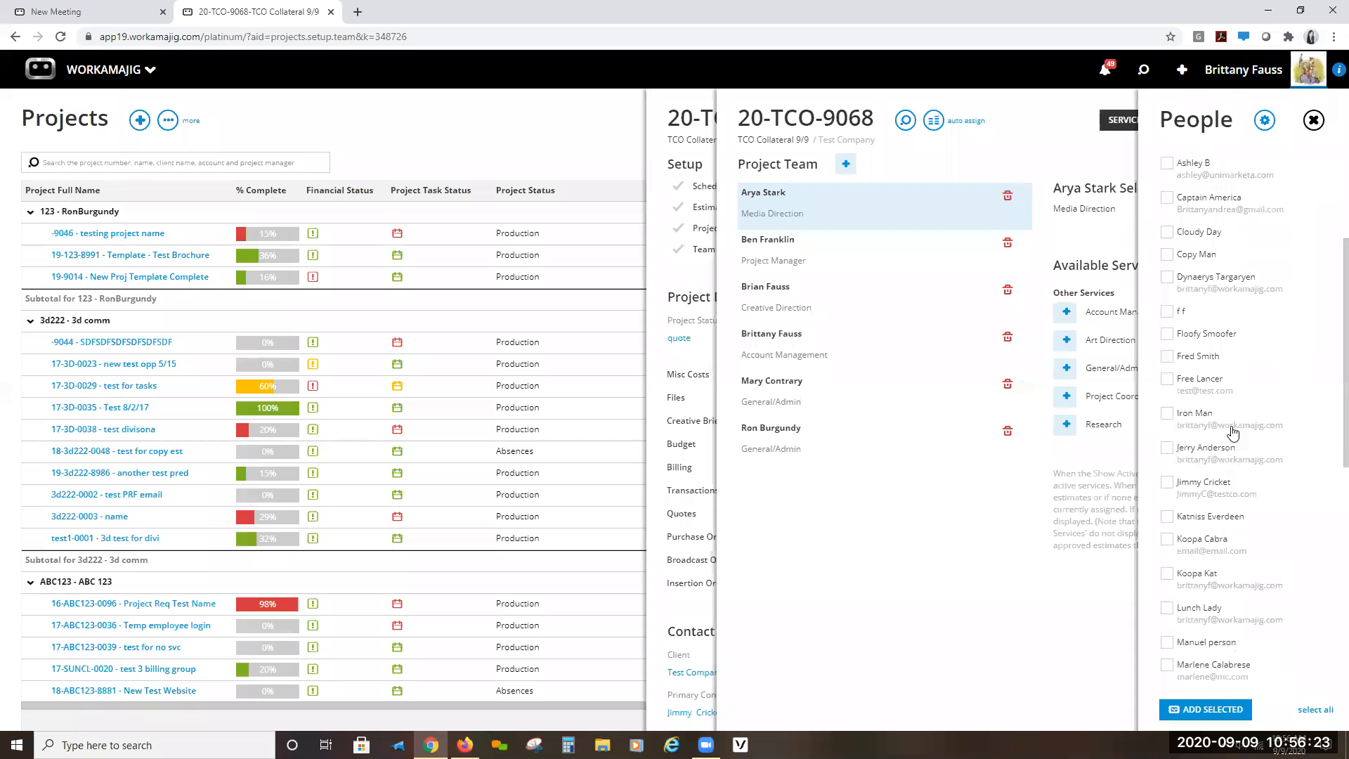
scroll(1219, 370, "down", 6)
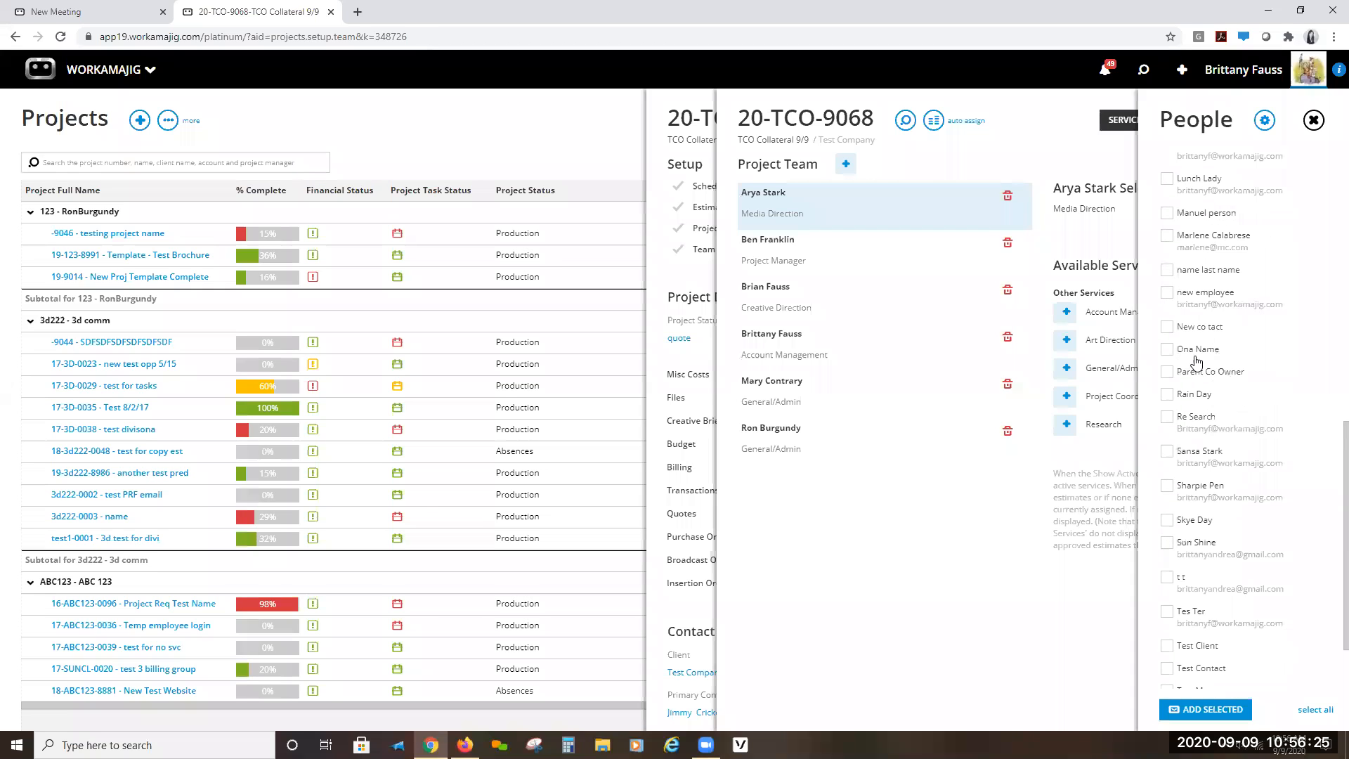
left_click(1167, 293)
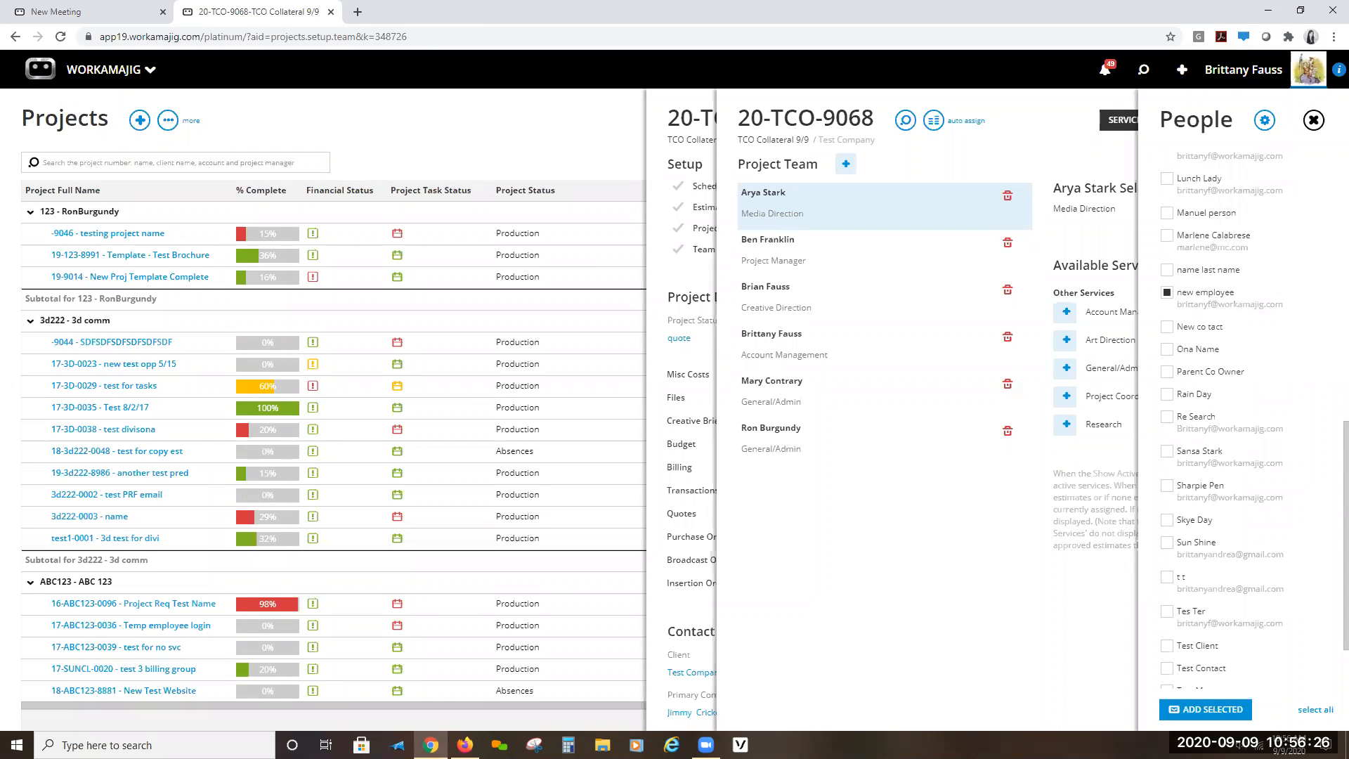
left_click(1194, 710)
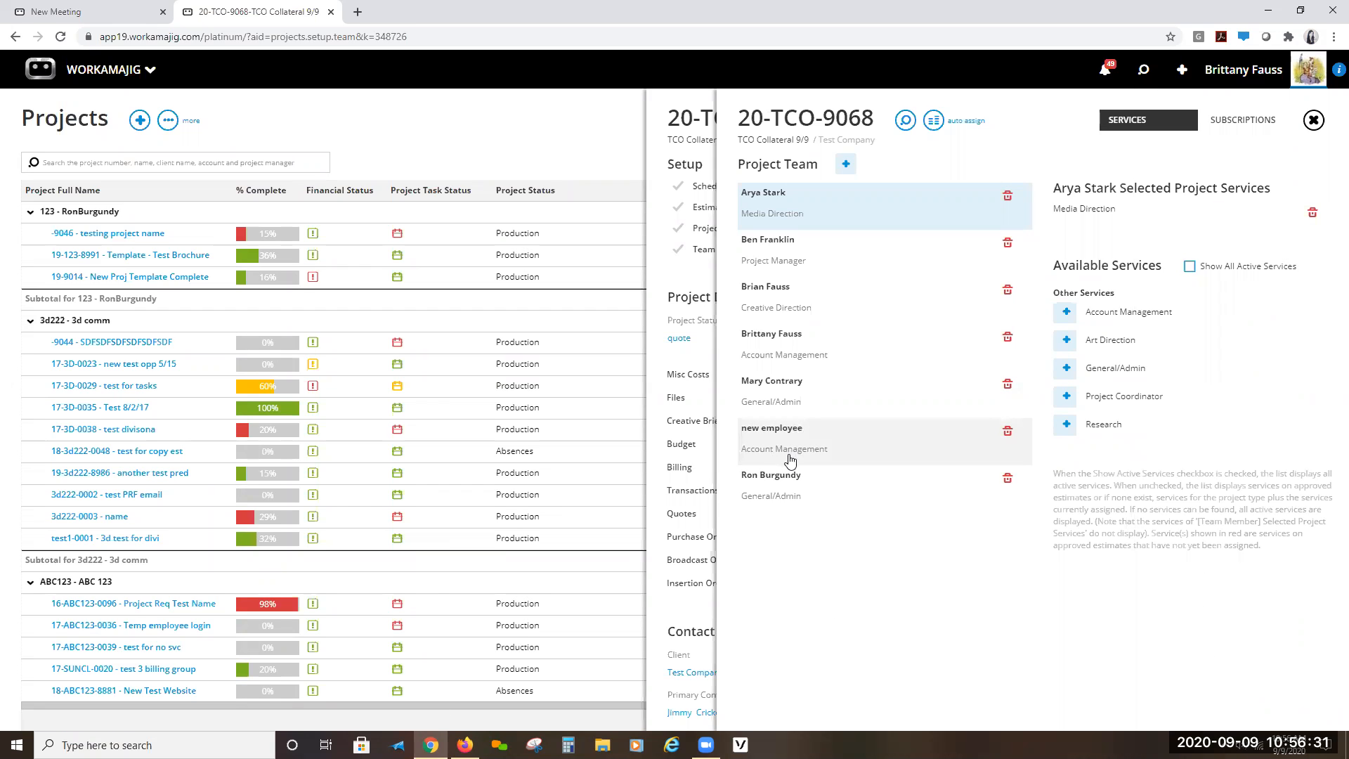
- Assign "new employee" to Research task 2.2 in the project schedule and save the changes
left_click(702, 186)
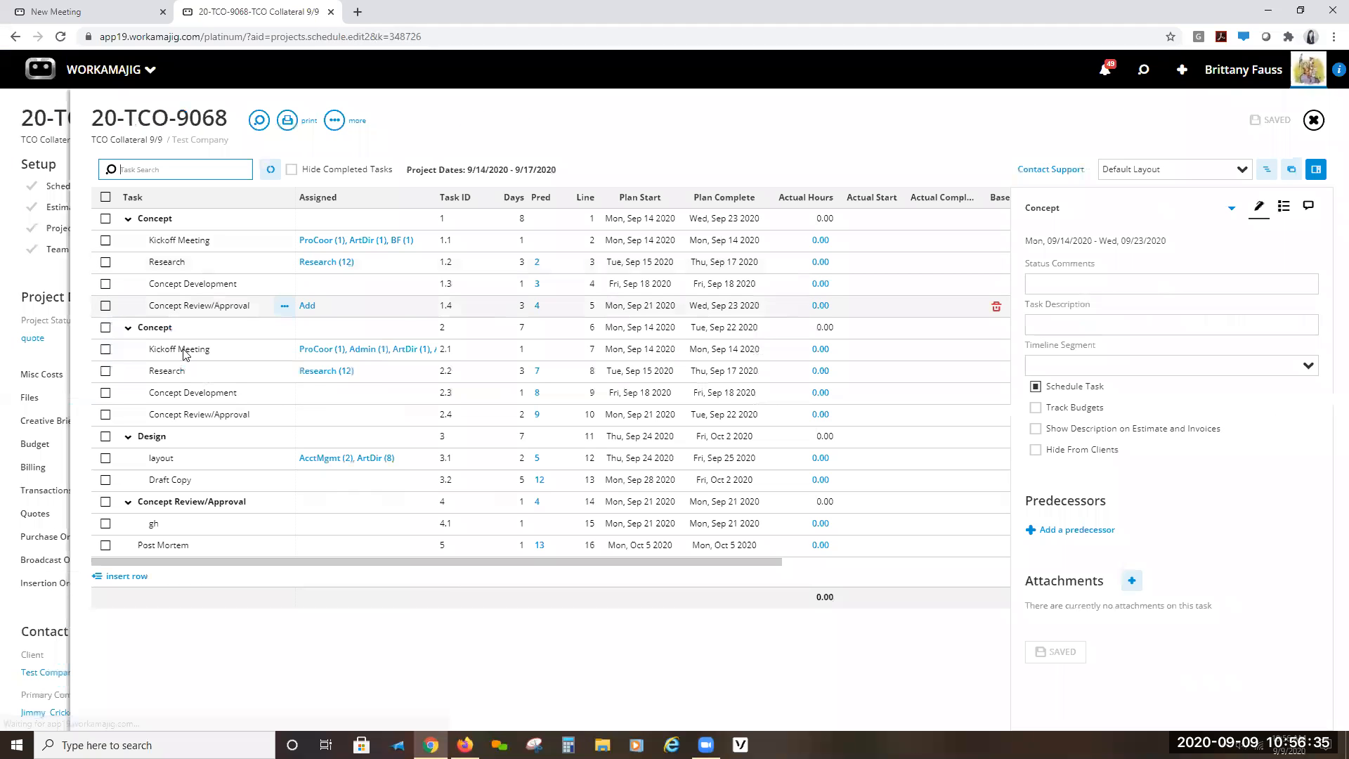
left_click(326, 371)
left_click(176, 306)
left_click(230, 305)
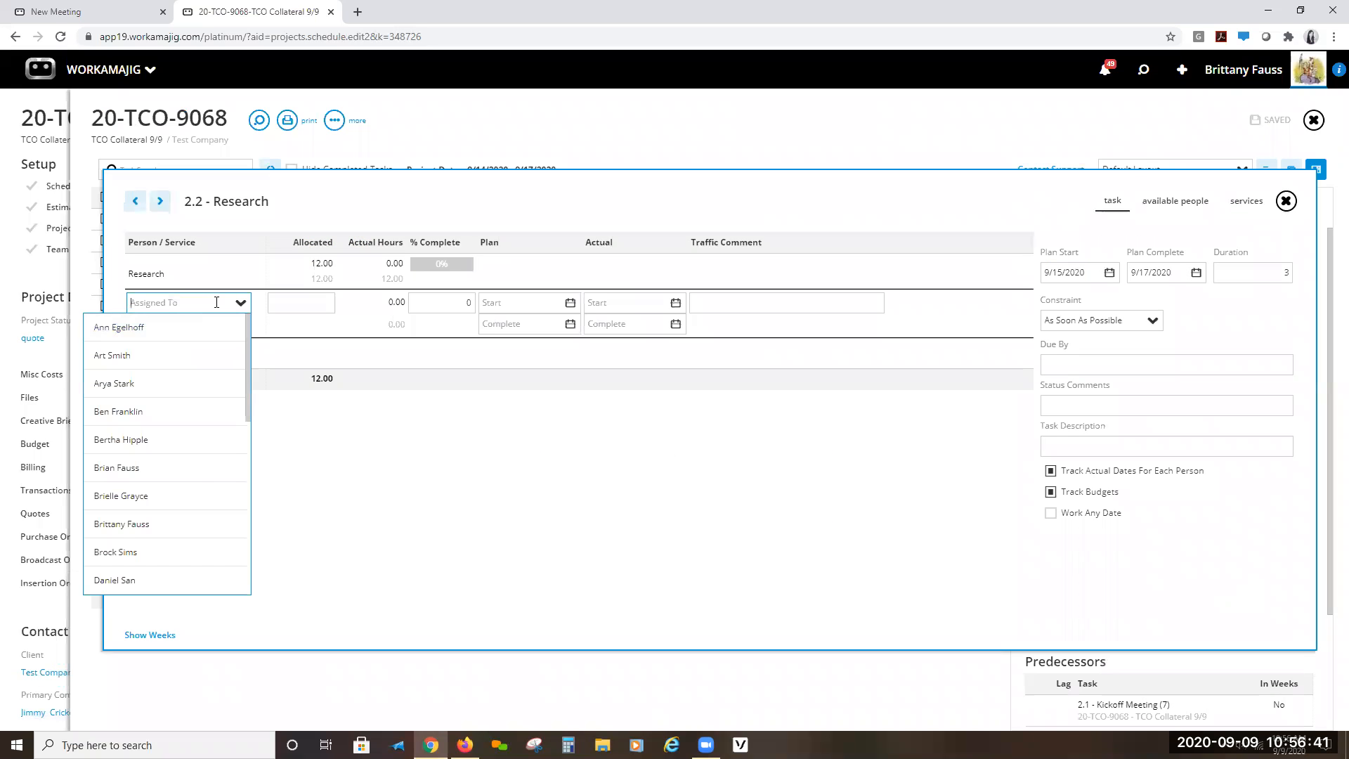
type("new")
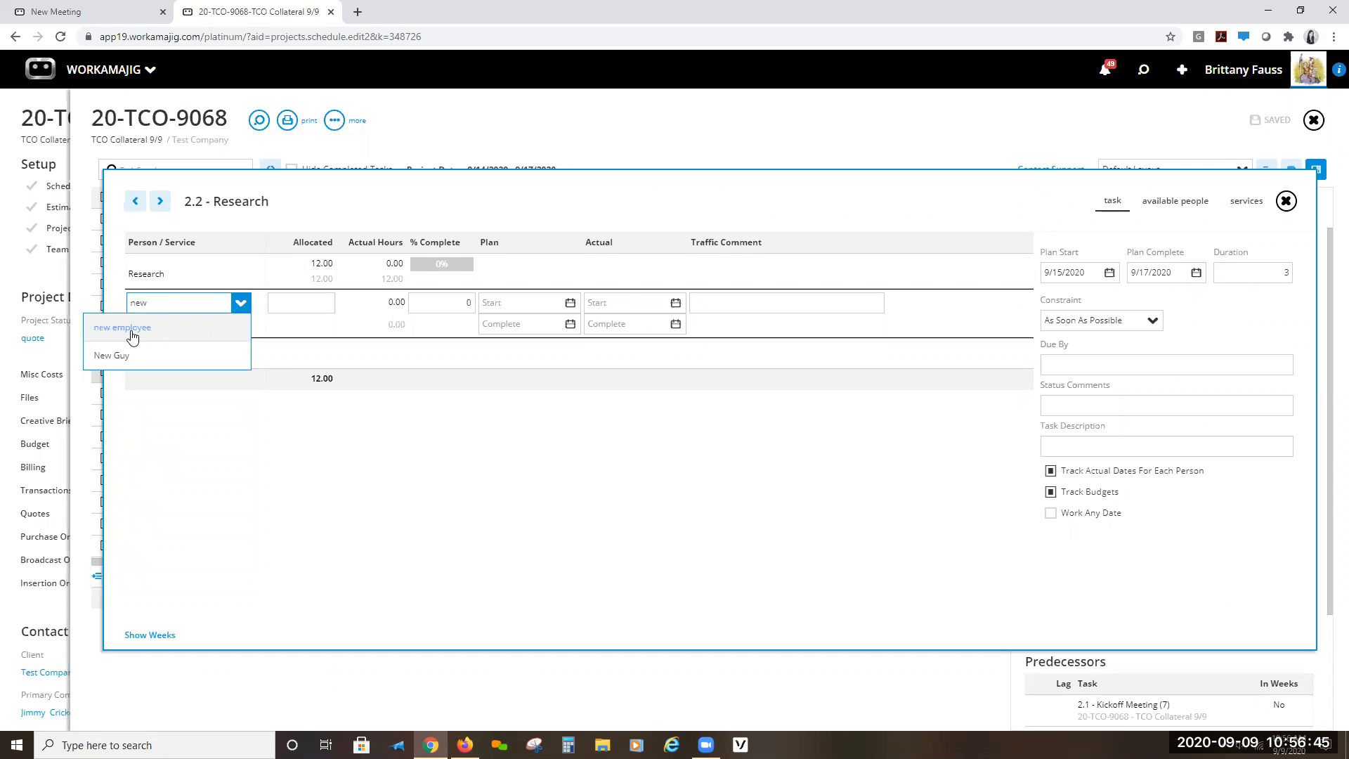
key("Return")
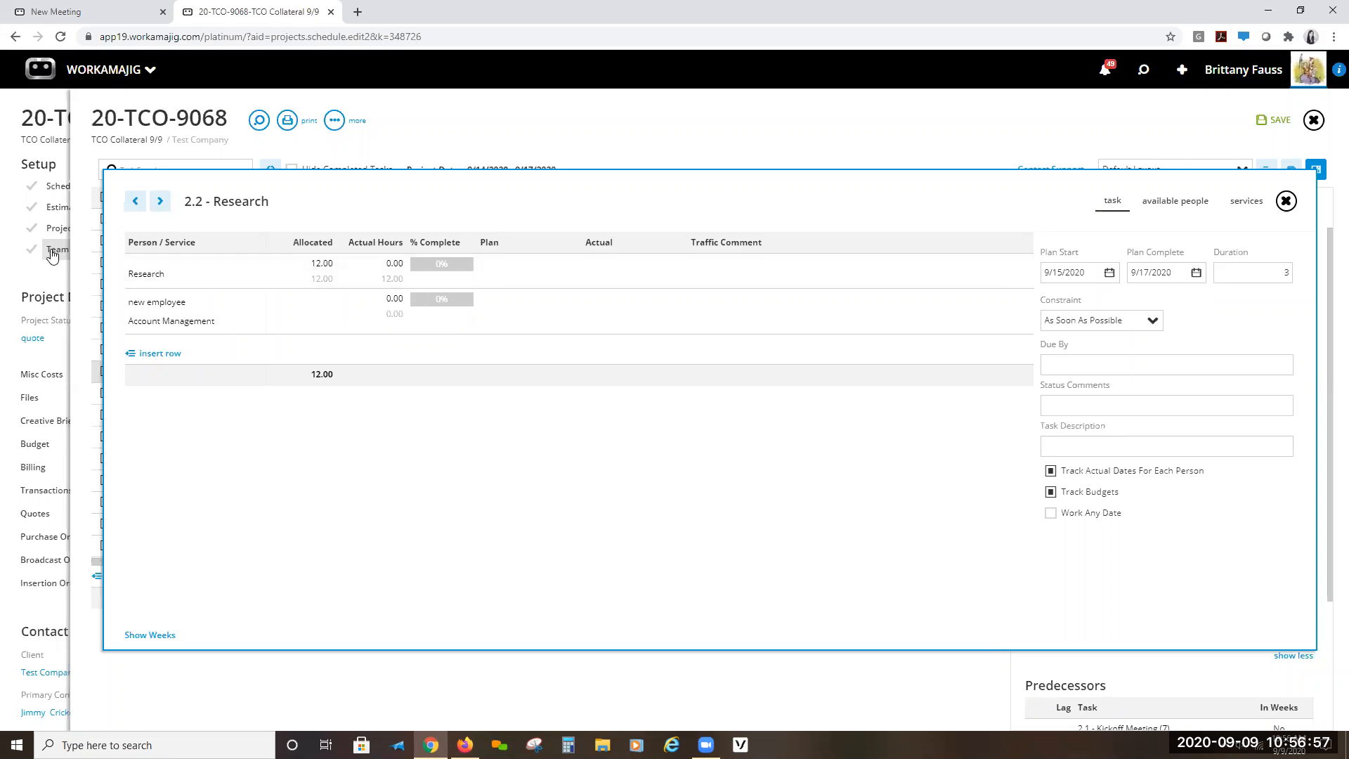
left_click(193, 130)
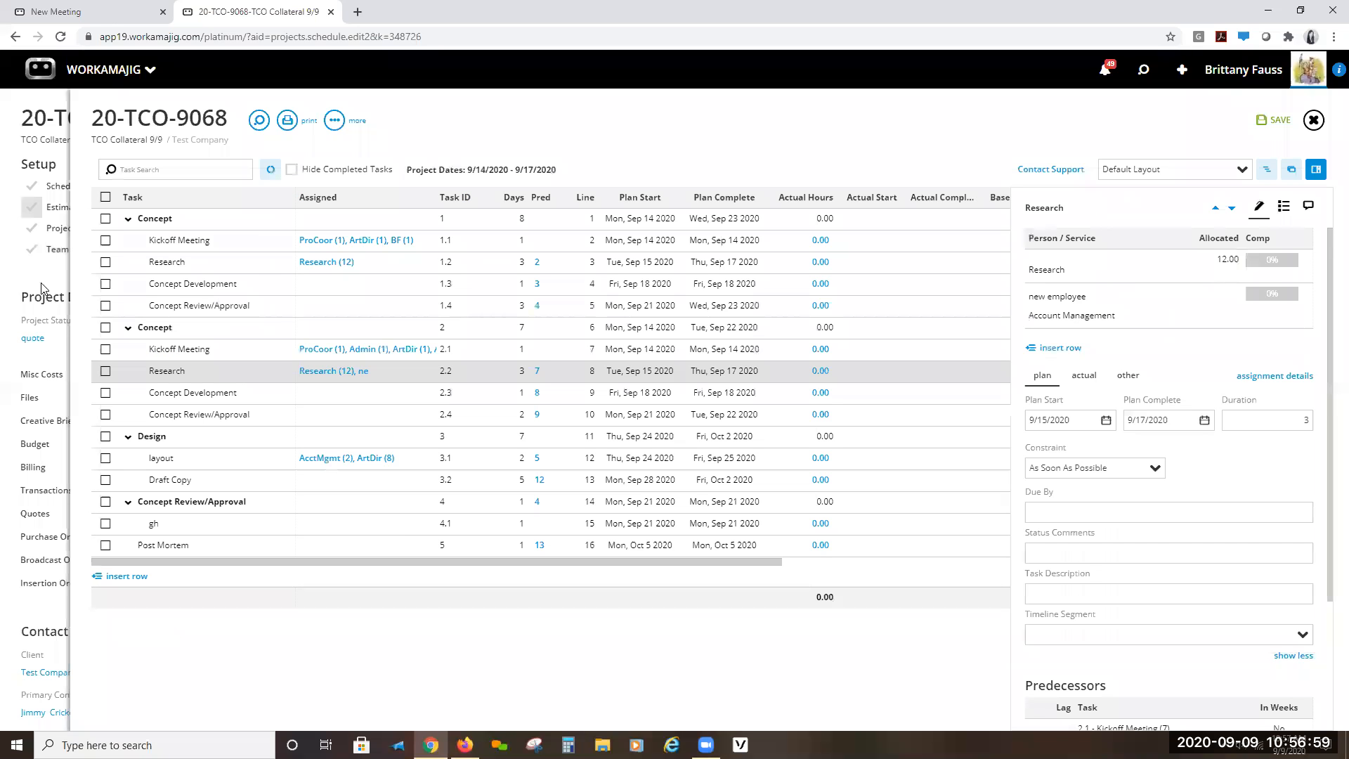
left_click_drag(46, 288, 53, 289)
left_click(1198, 69)
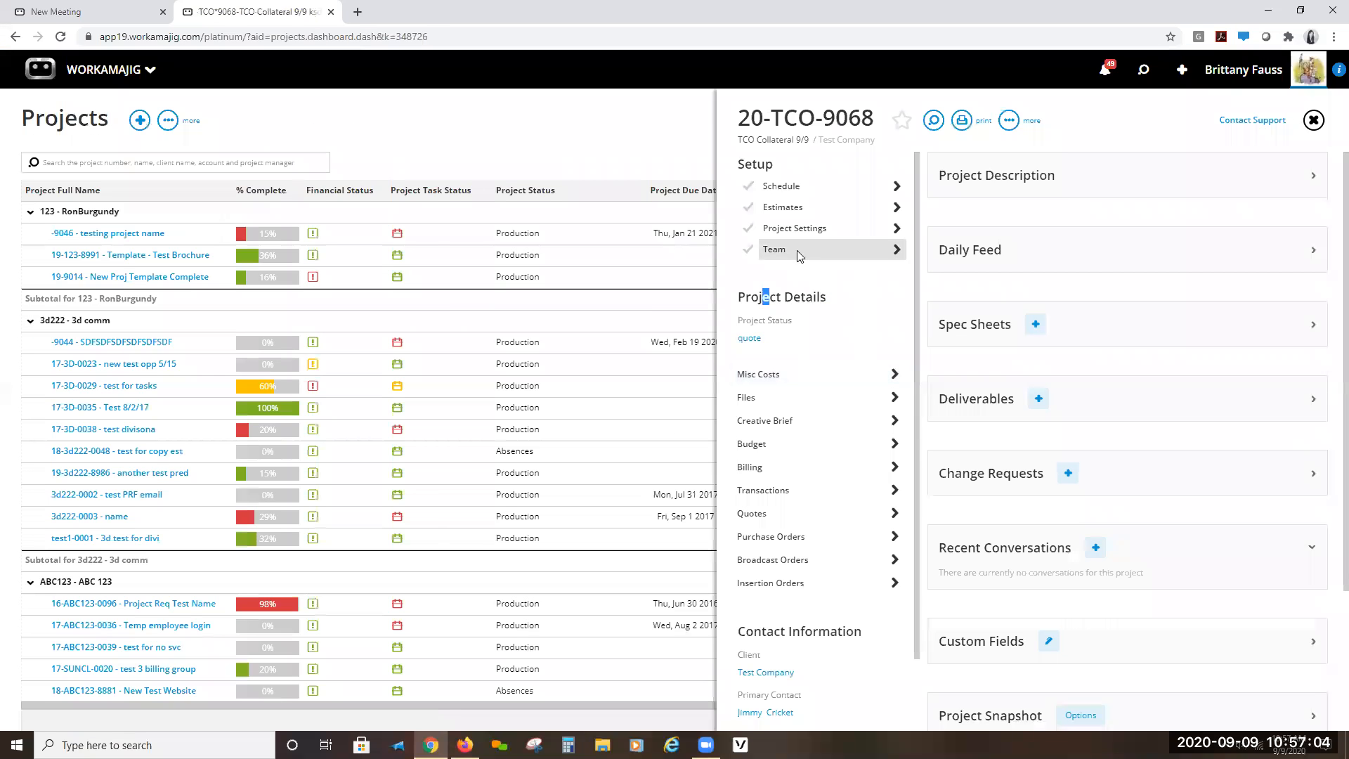
- In the project team, replace the Account Management service of "new employee" with Art Direction and Research
left_click(799, 253)
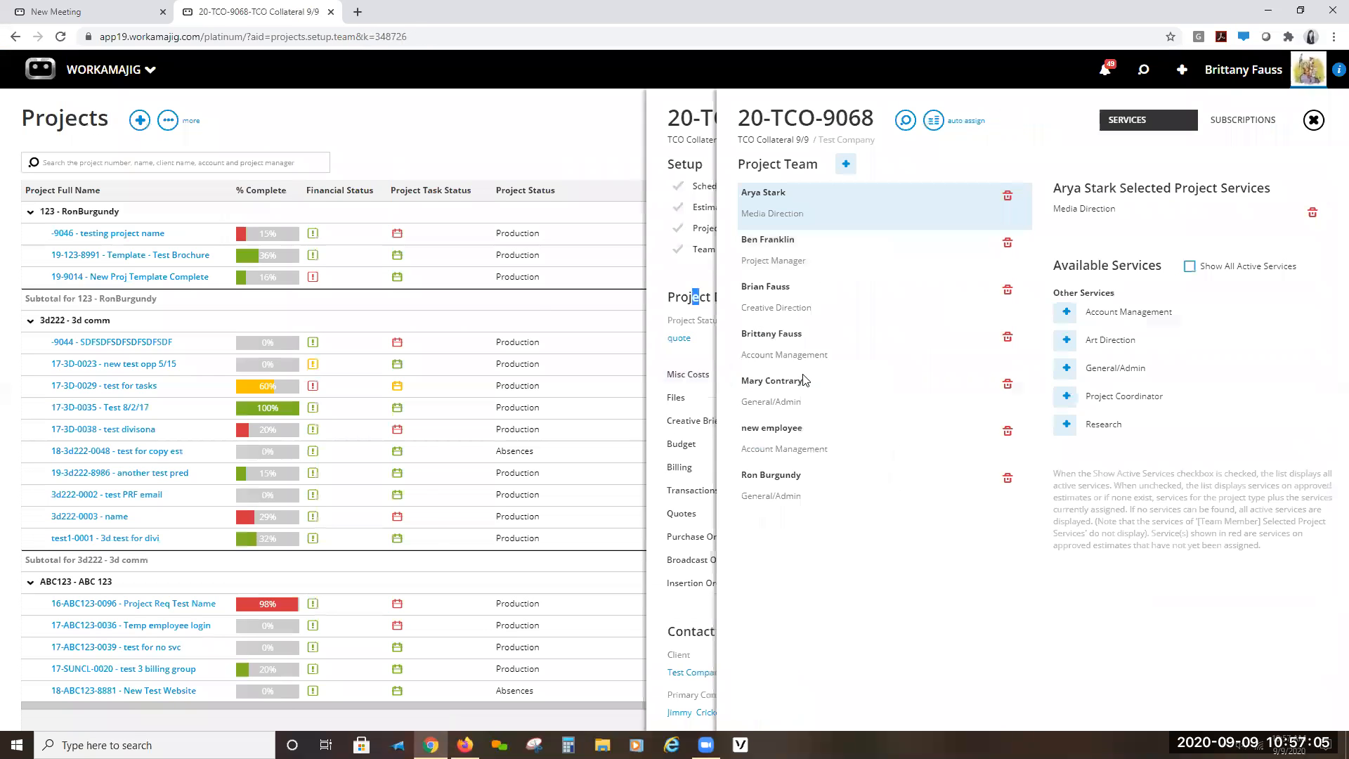
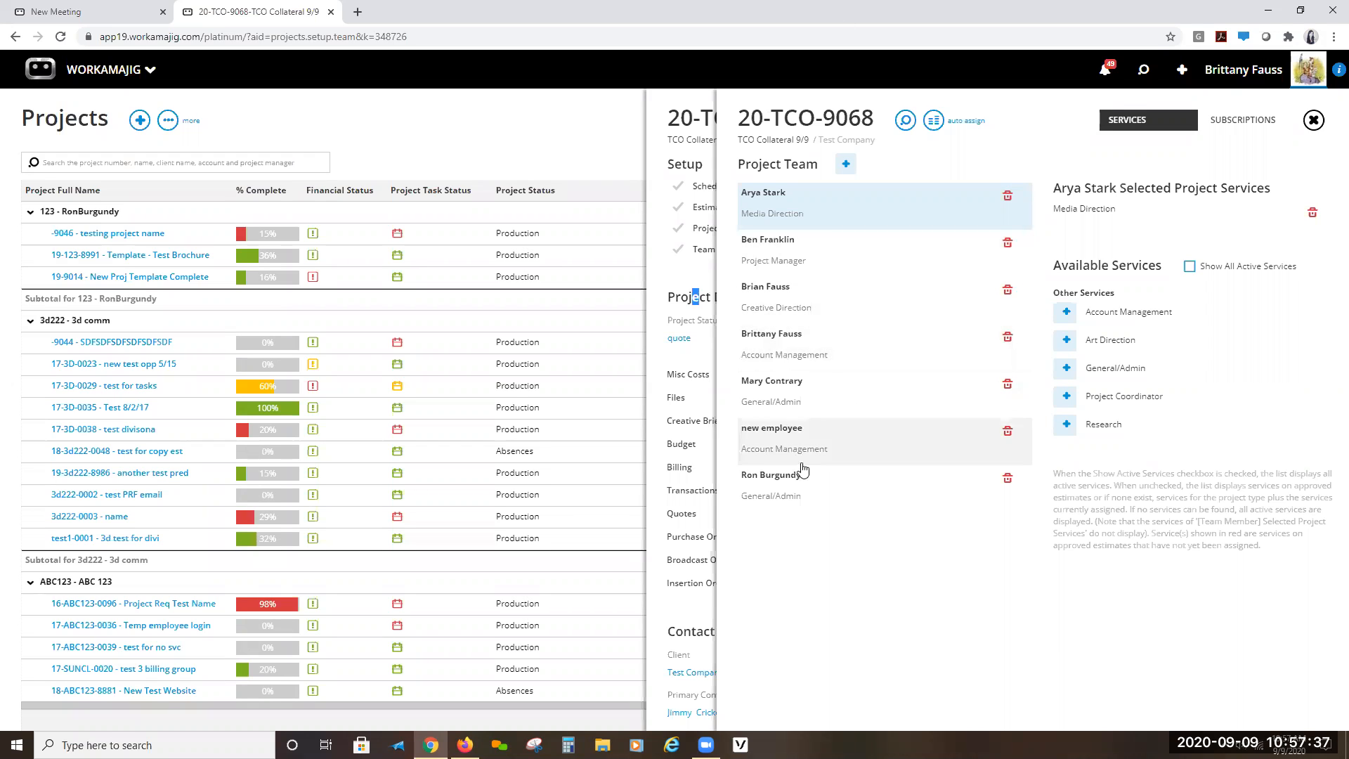
left_click(1311, 210)
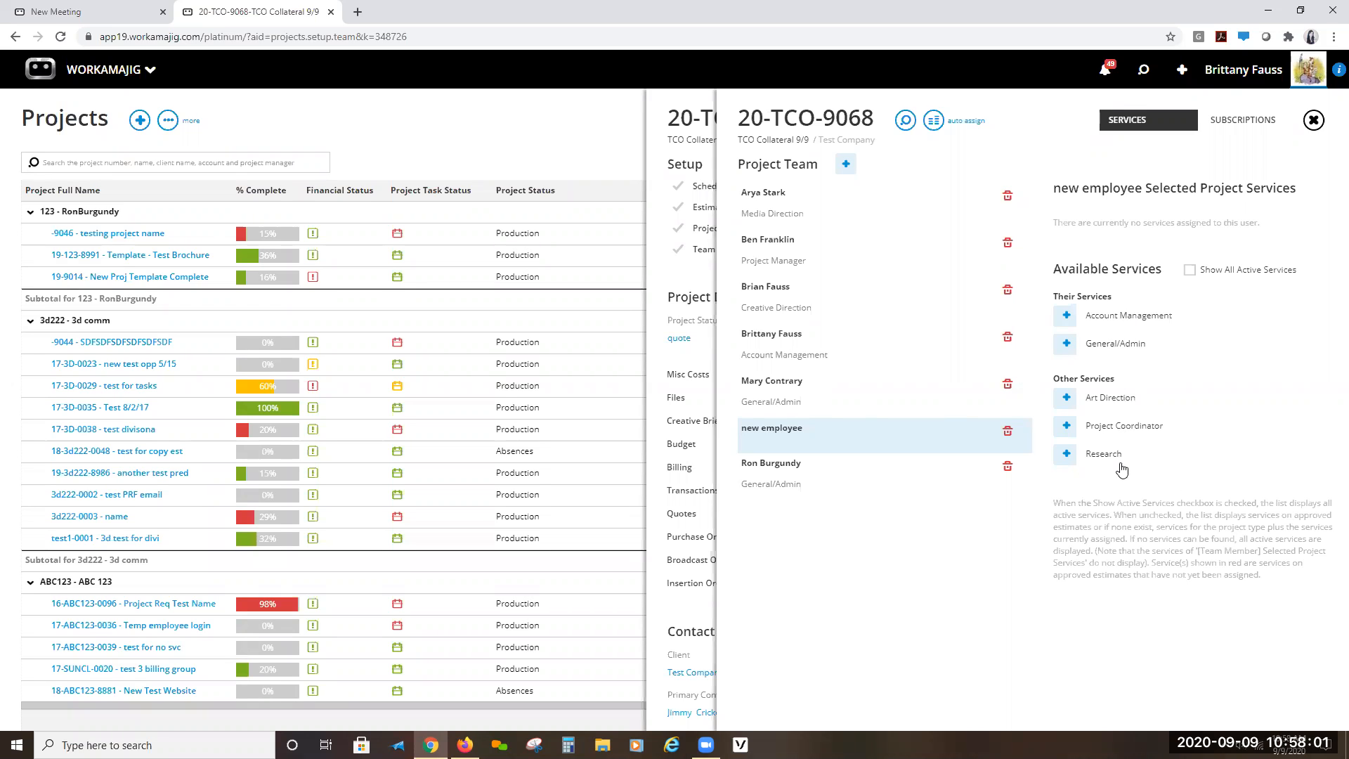
left_click(1189, 271)
scroll(1128, 443, "down", 3)
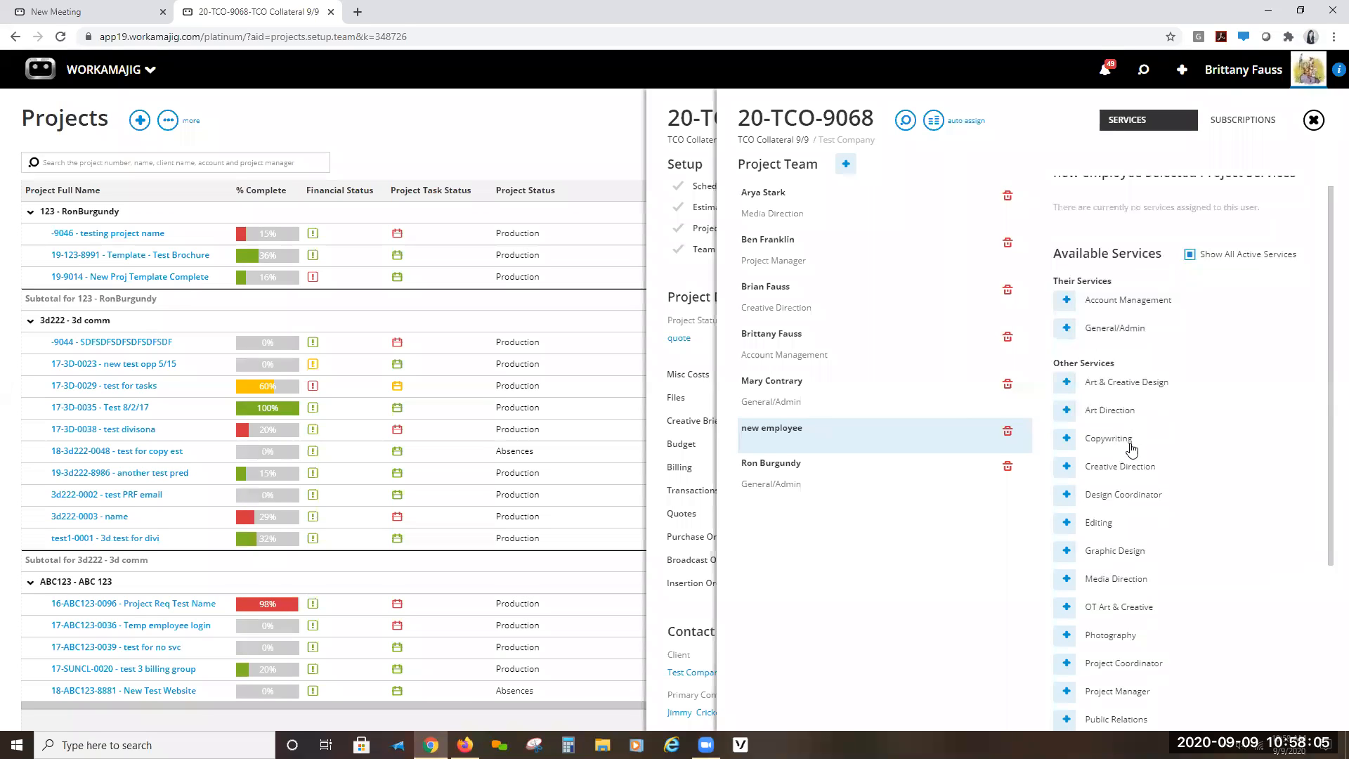
scroll(1129, 447, "up", 4)
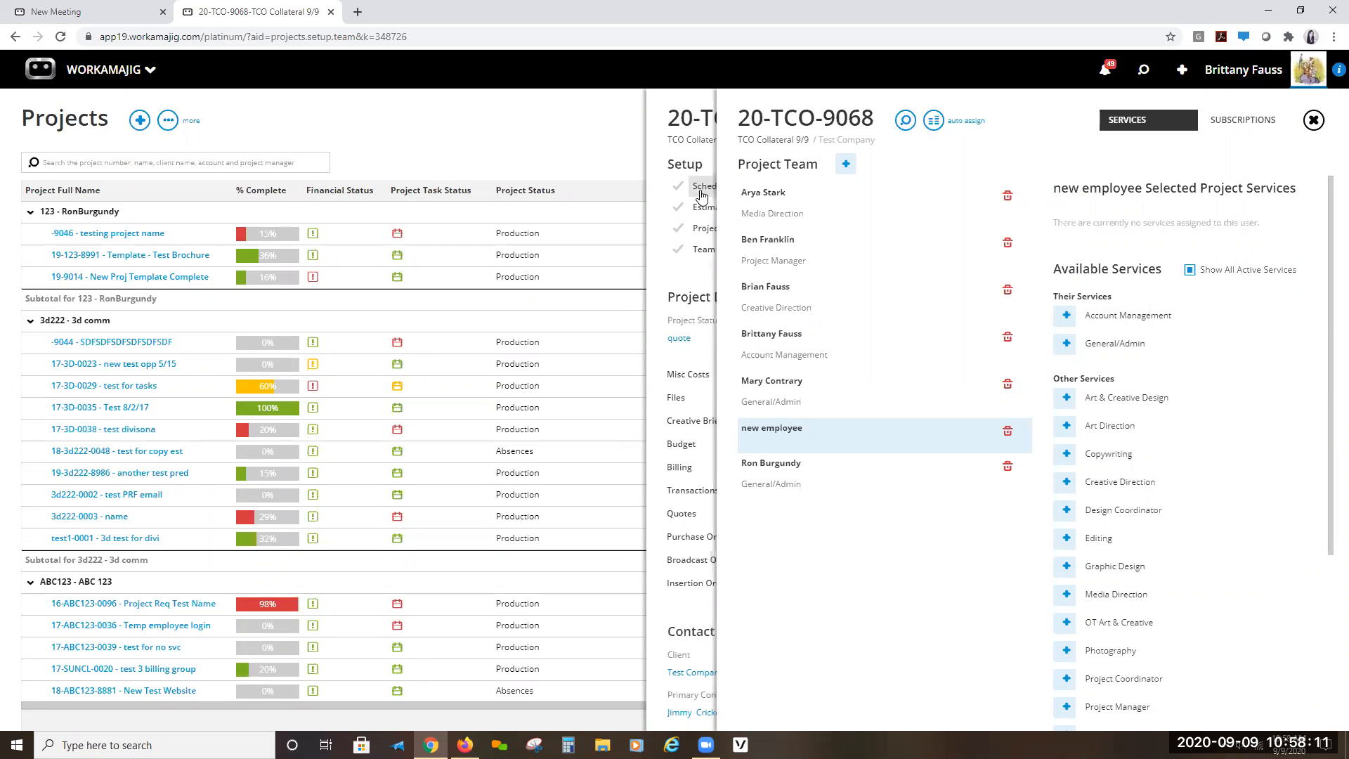
left_click(1189, 269)
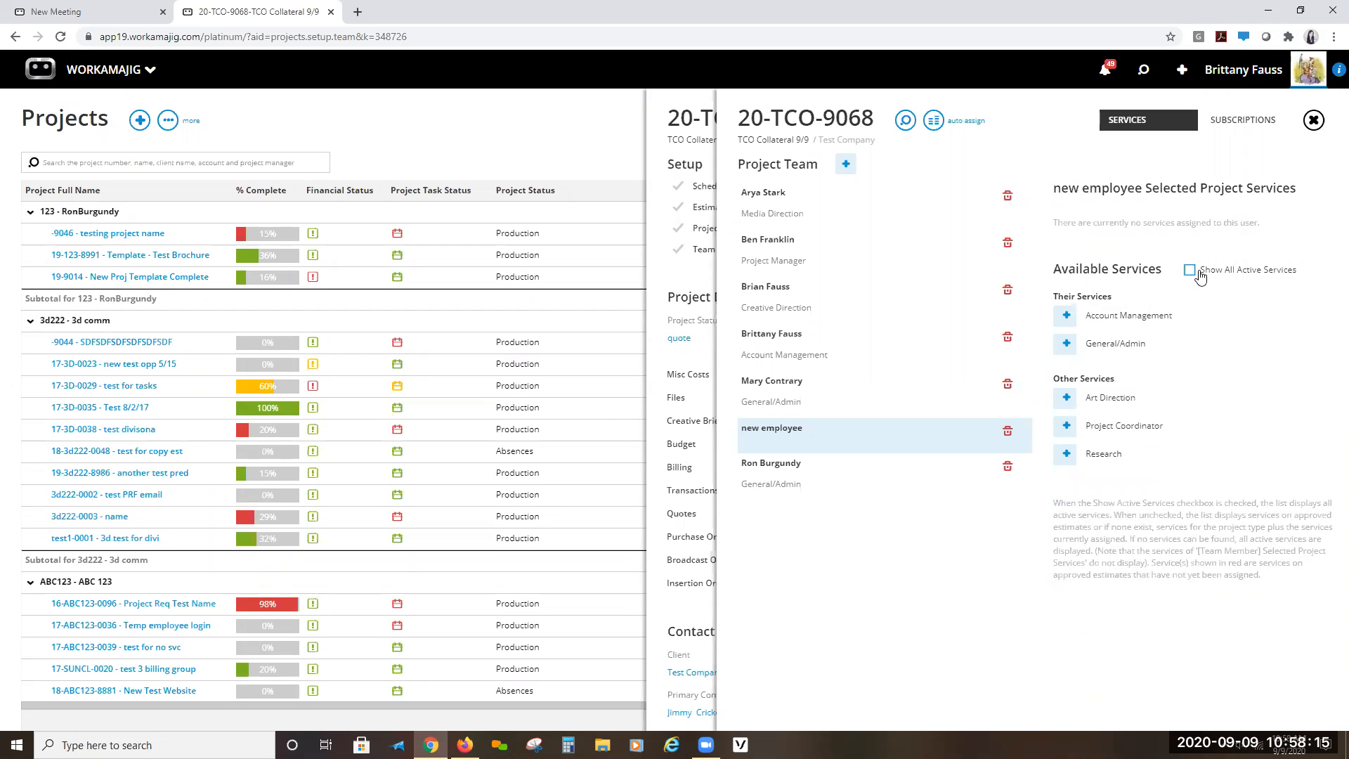
left_click(1067, 398)
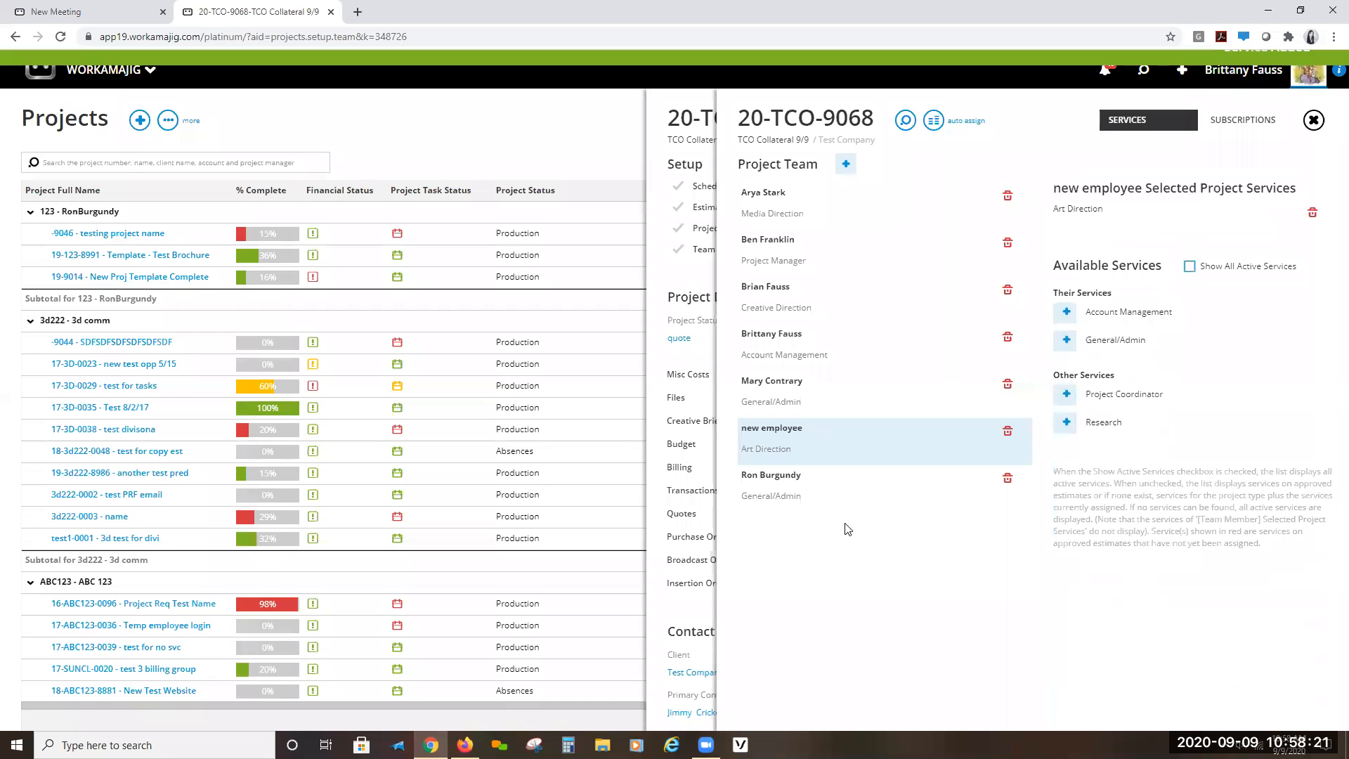
left_click(1067, 422)
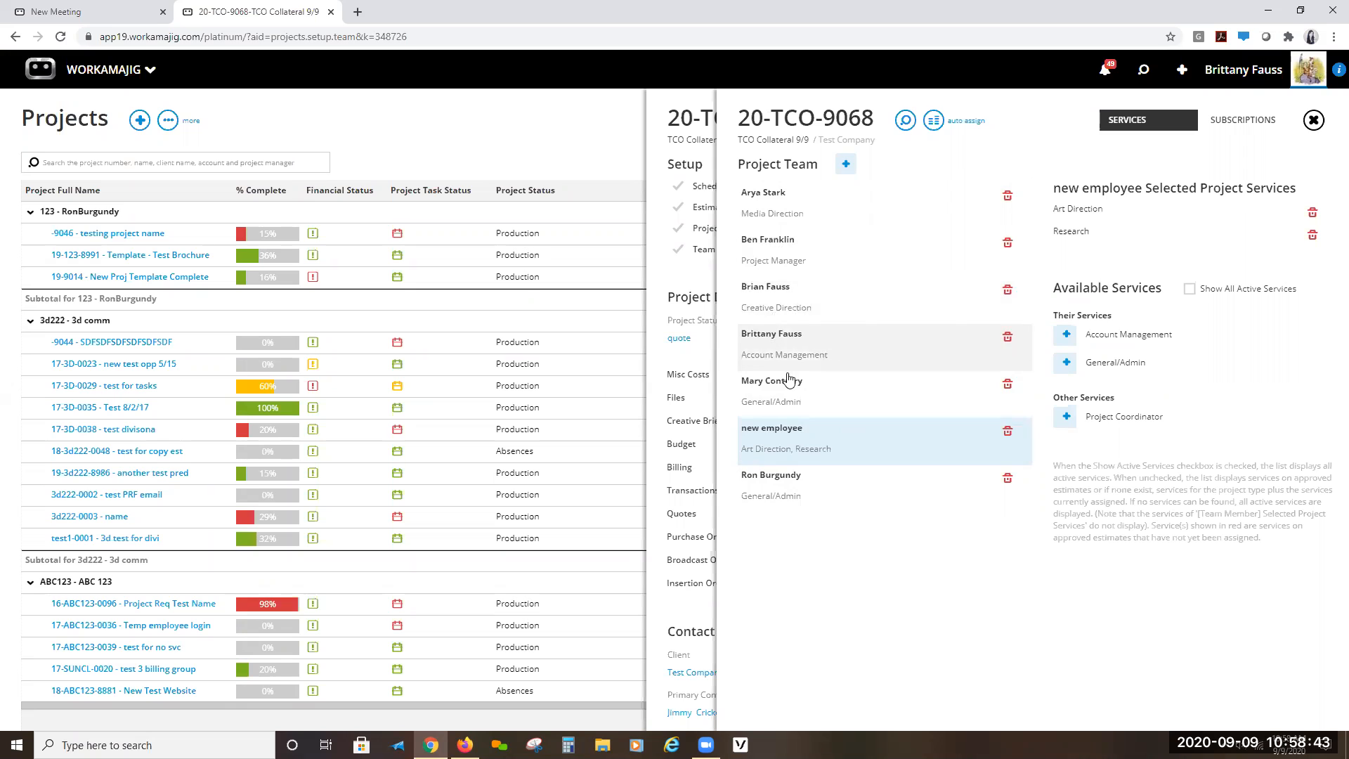
- Auto-assign the project team by pushing the hours to the schedule, save the schedule changes, and return to the schedule
left_click(939, 124)
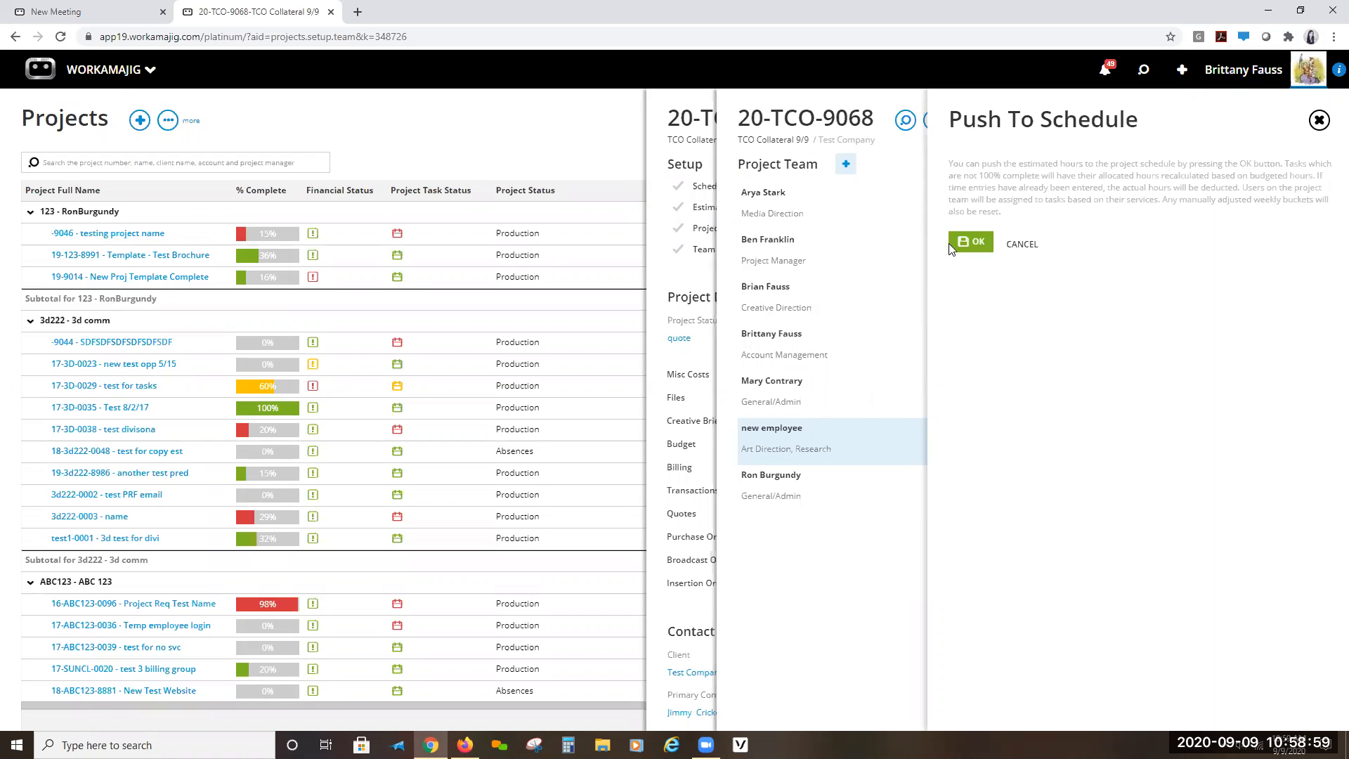
left_click(975, 246)
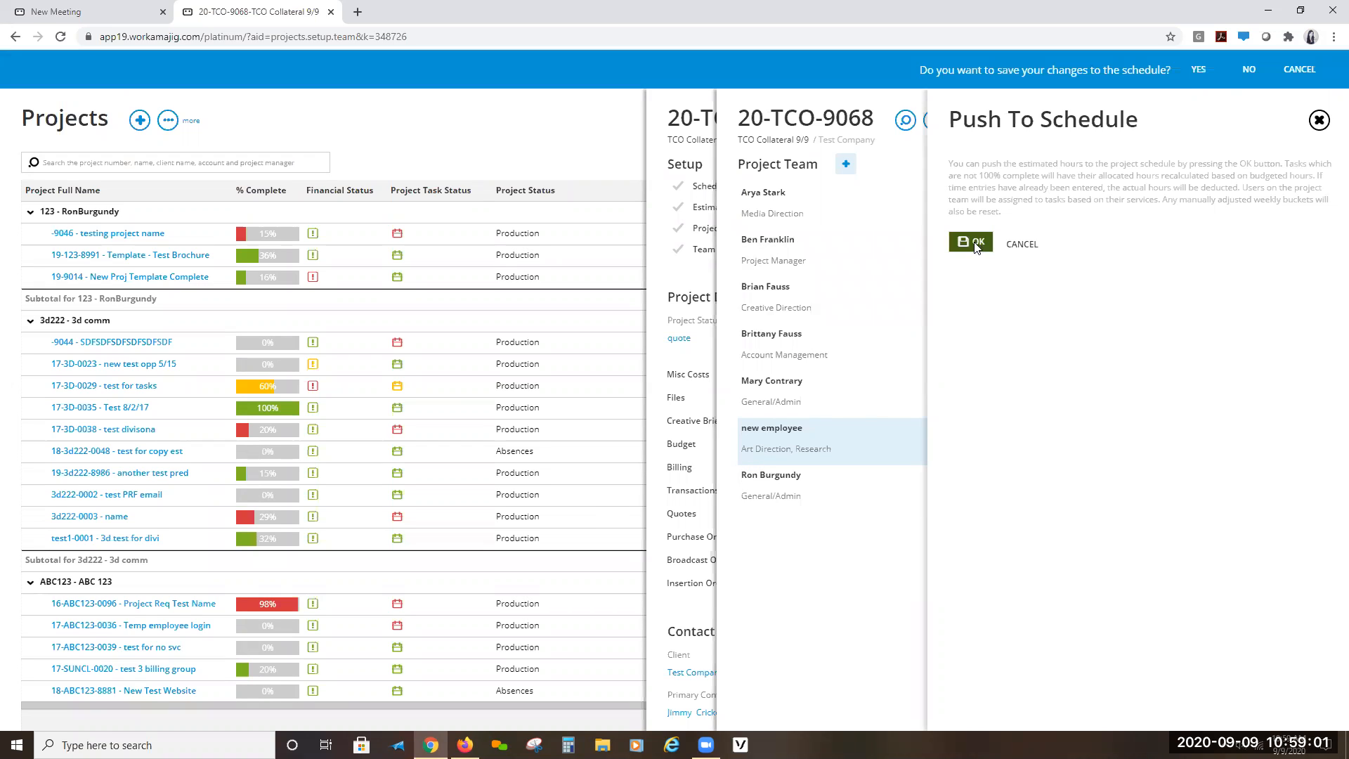
left_click(1188, 73)
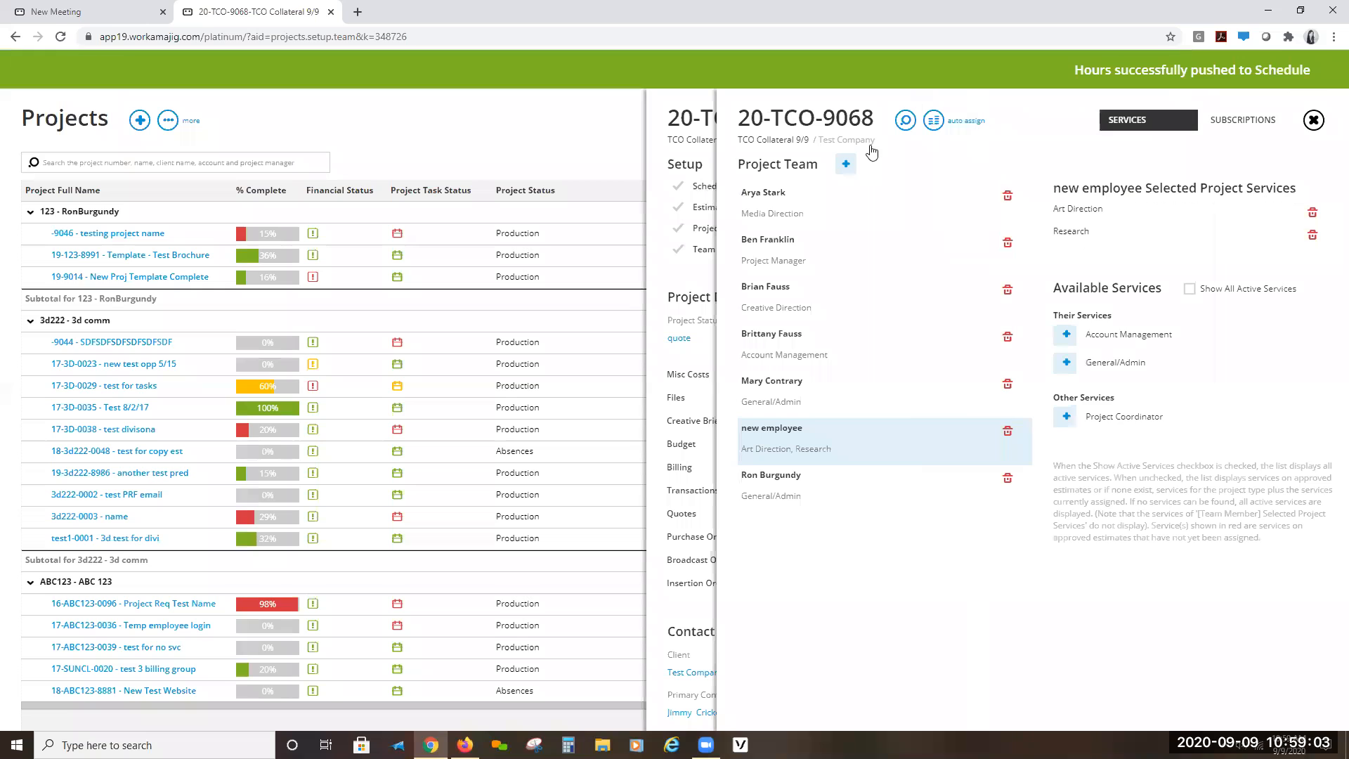
left_click(710, 118)
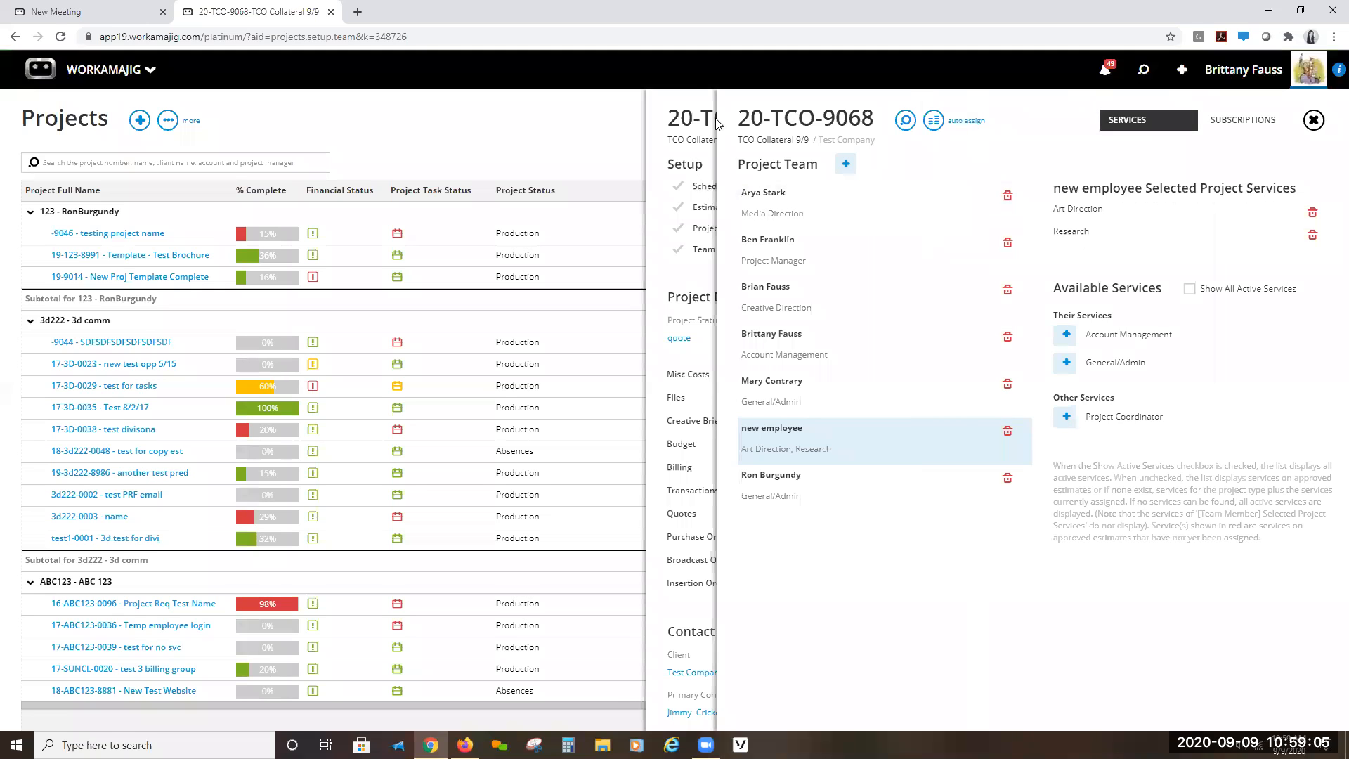
left_click(1198, 70)
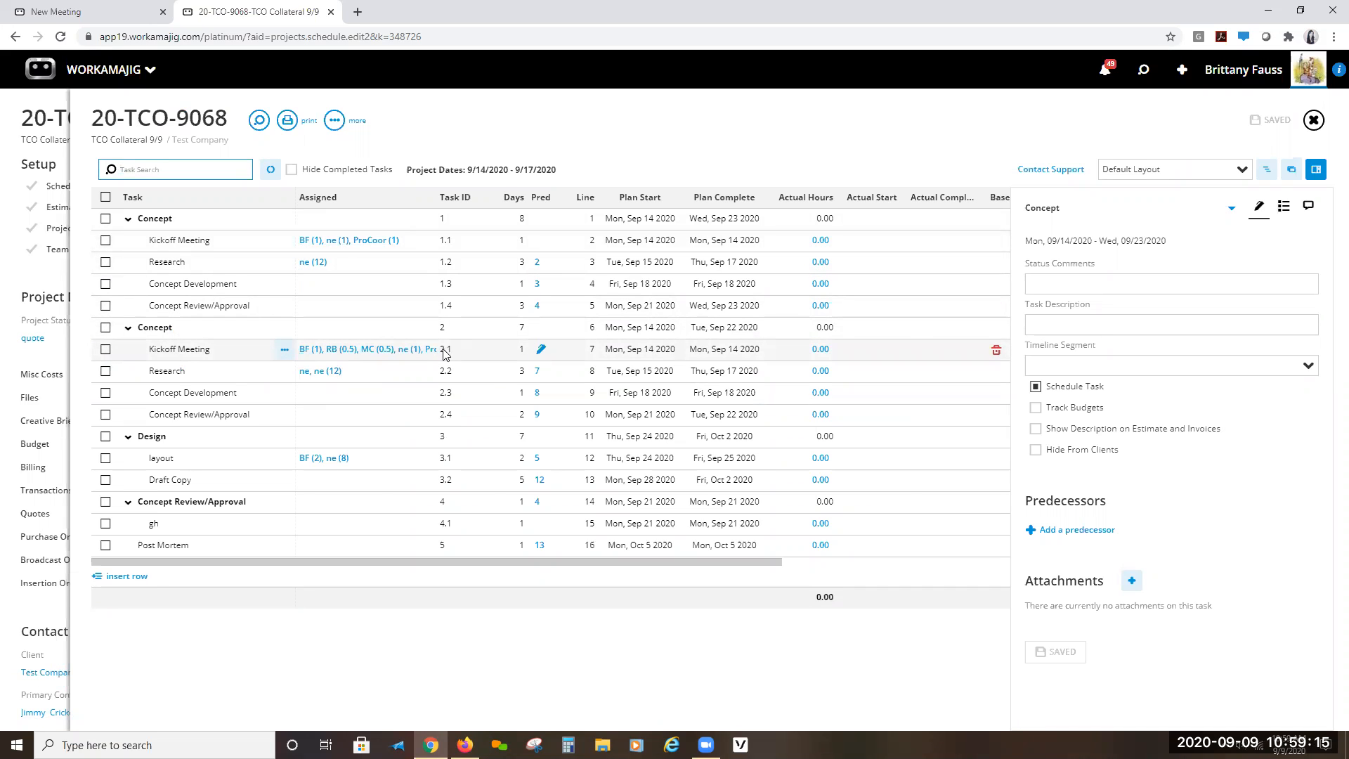
- Review the assignments of Kickoff Meeting task 1.1, including its Project Coordinator row, and leave them as they are
left_click(368, 241)
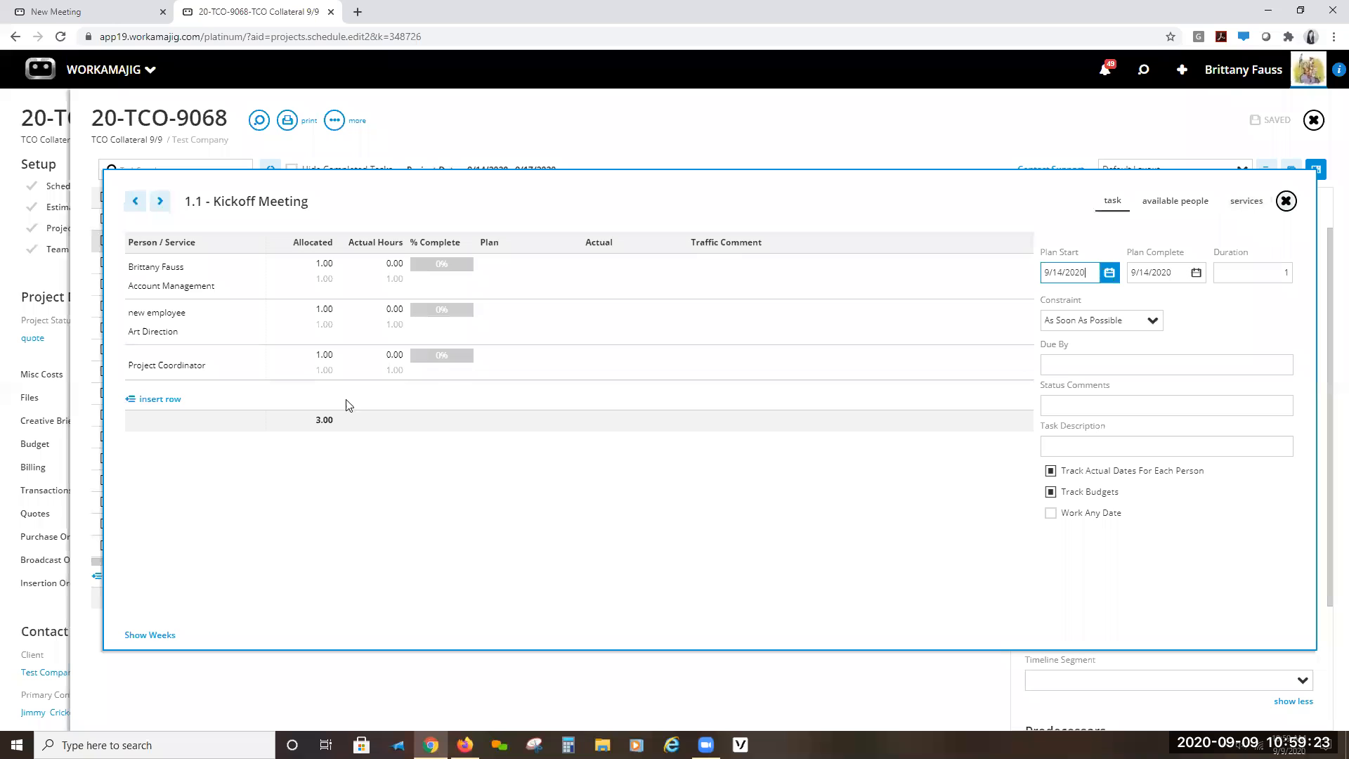
left_click_drag(163, 363, 174, 362)
left_click(174, 358)
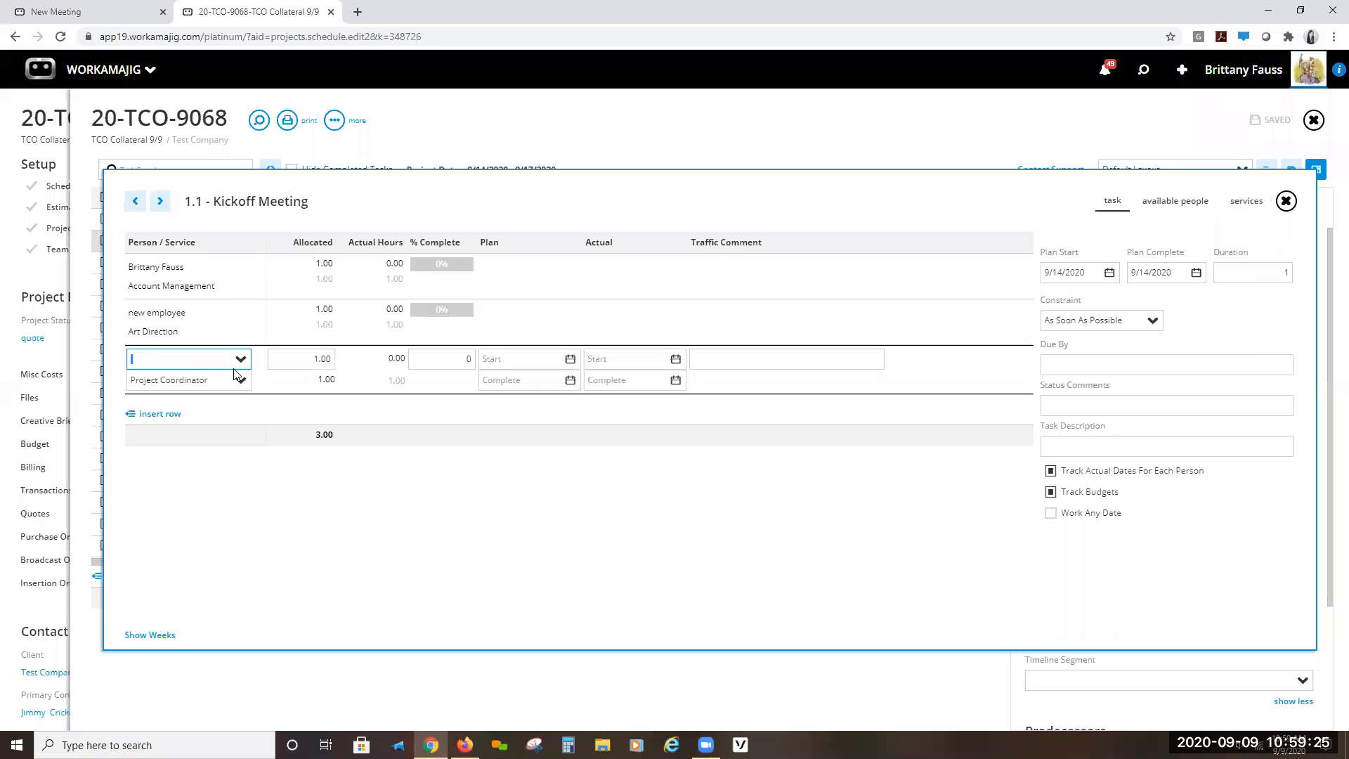
left_click(1285, 200)
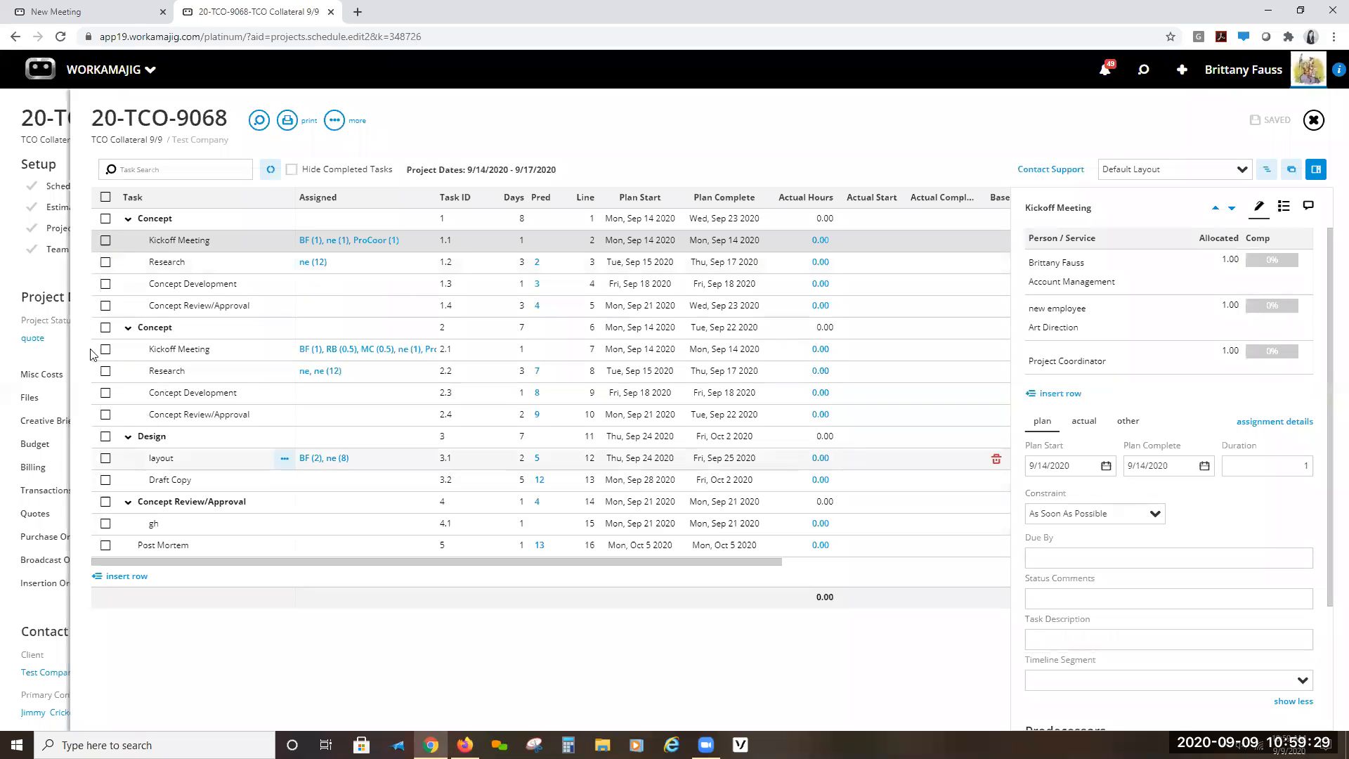
- Compare the project team's services with the people assigned to Kickoff Meeting task 2.1 in the schedule
left_click(58, 253)
left_click(794, 261)
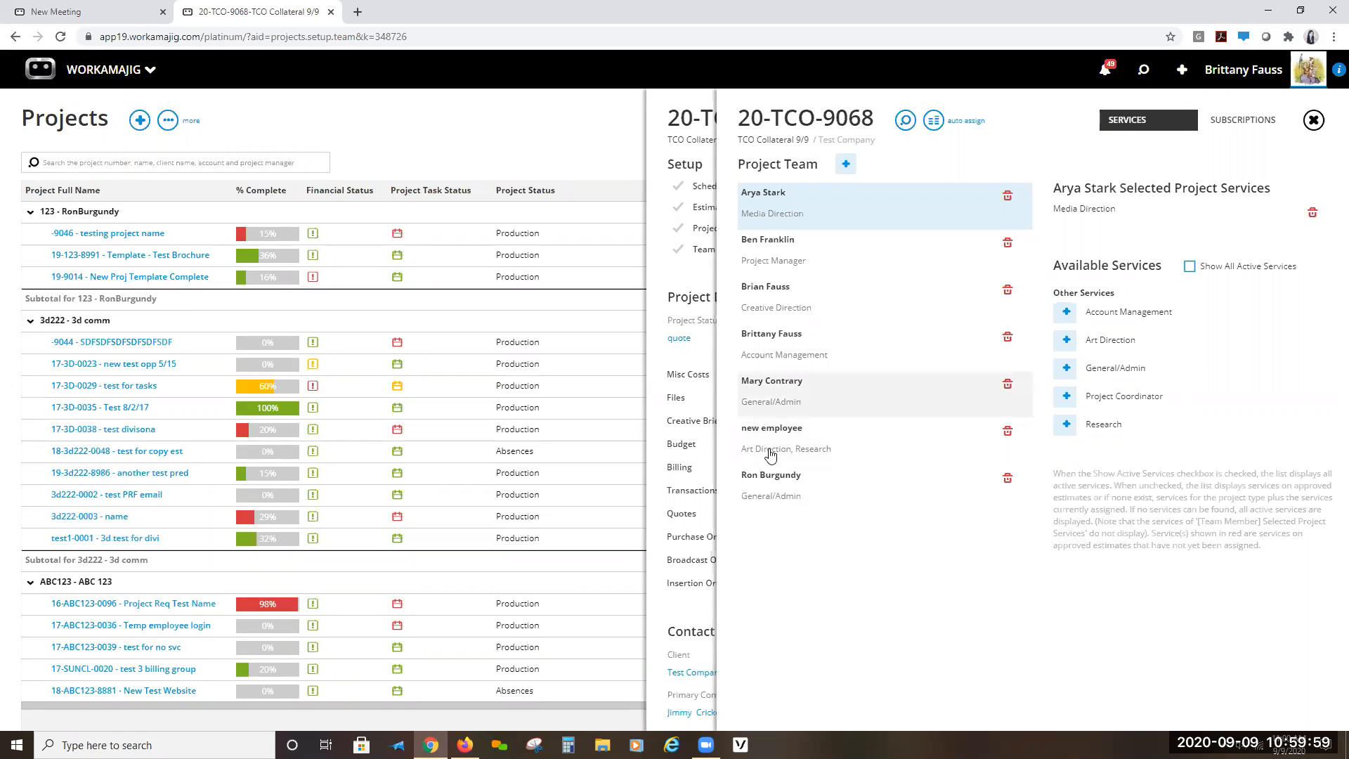
left_click(702, 190)
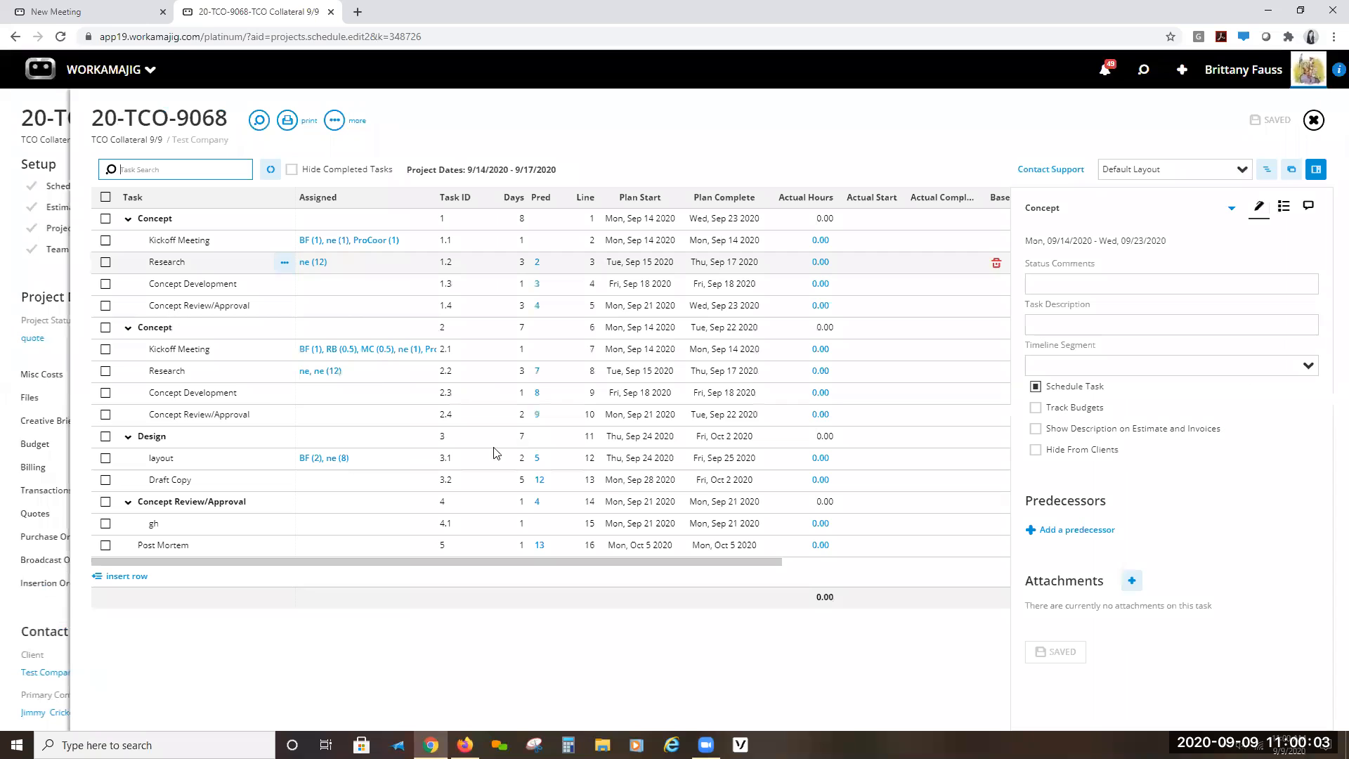
left_click(371, 349)
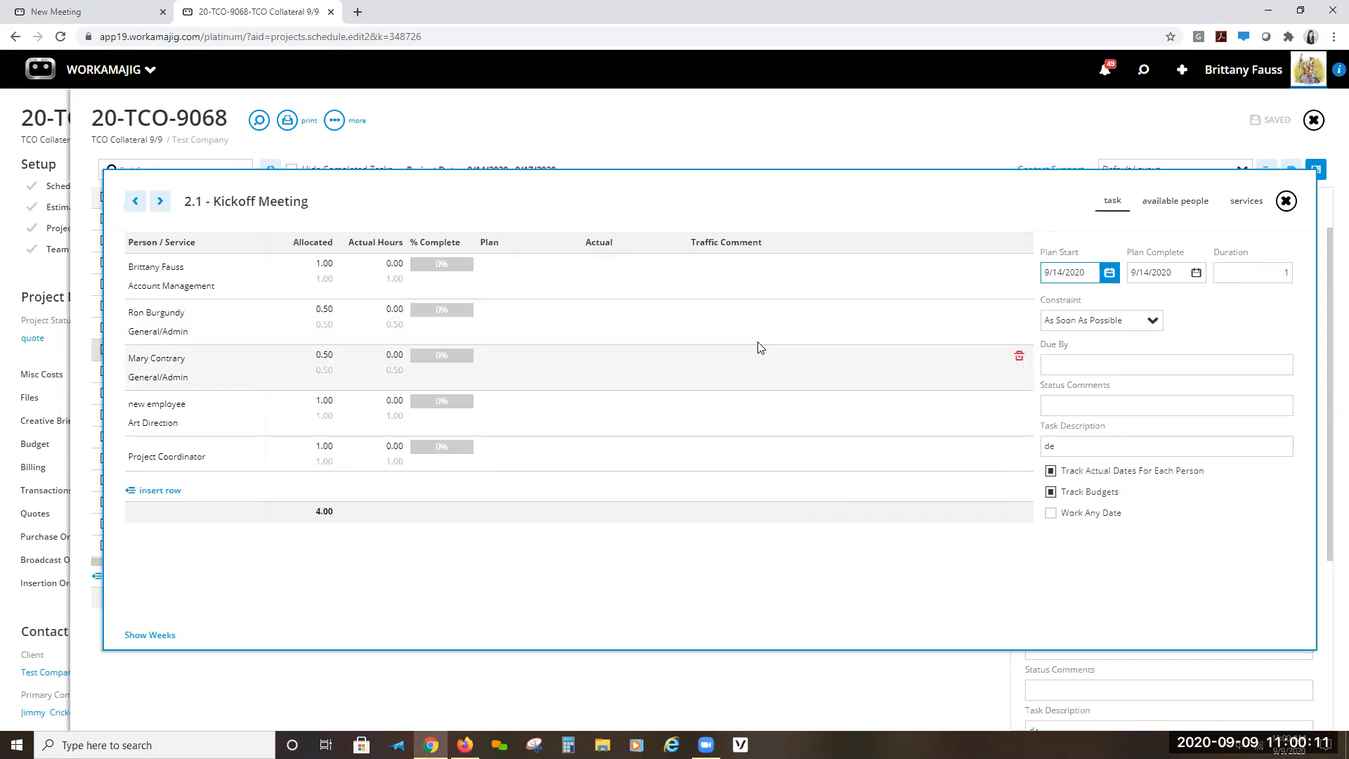
left_click(1286, 201)
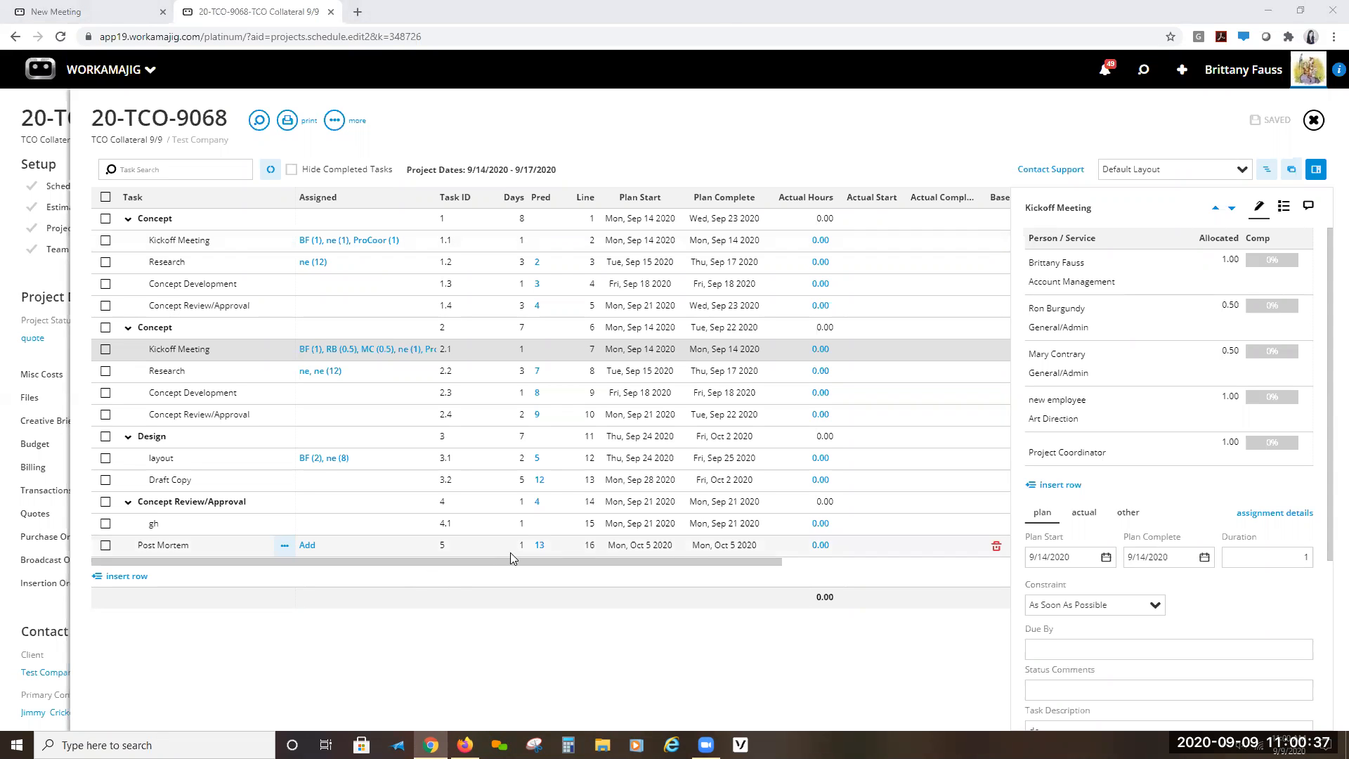
- Leave the schedule and start a new estimate for the project, keeping the name TCO Collateral 9/9
left_click(55, 119)
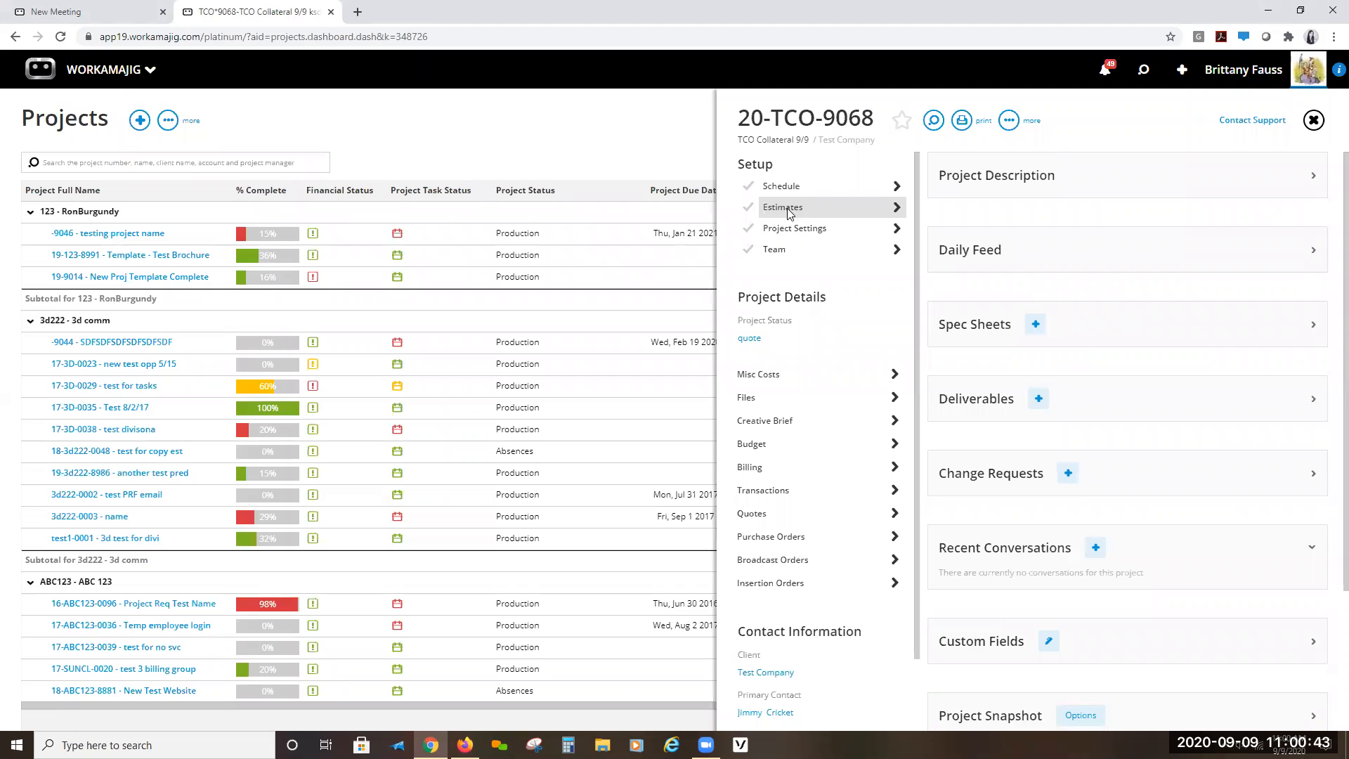
left_click(786, 211)
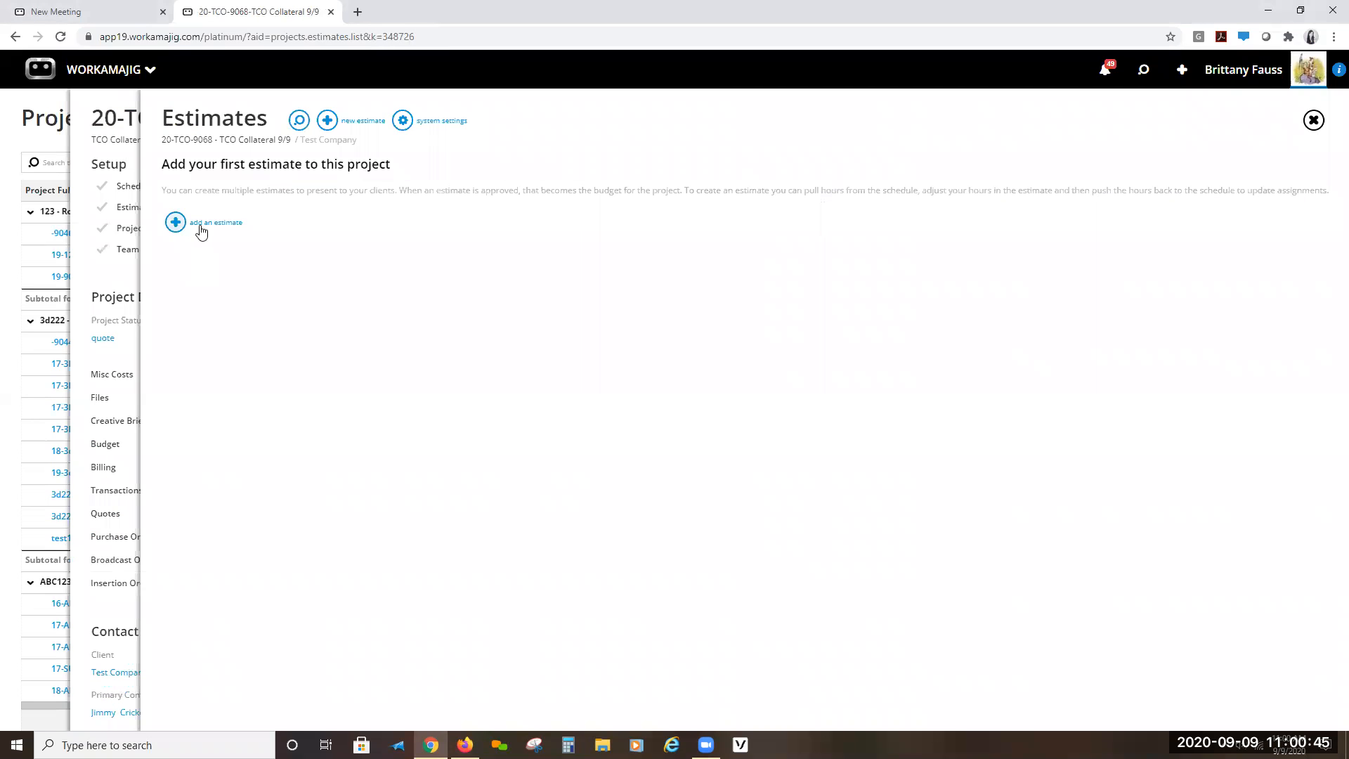
left_click(223, 227)
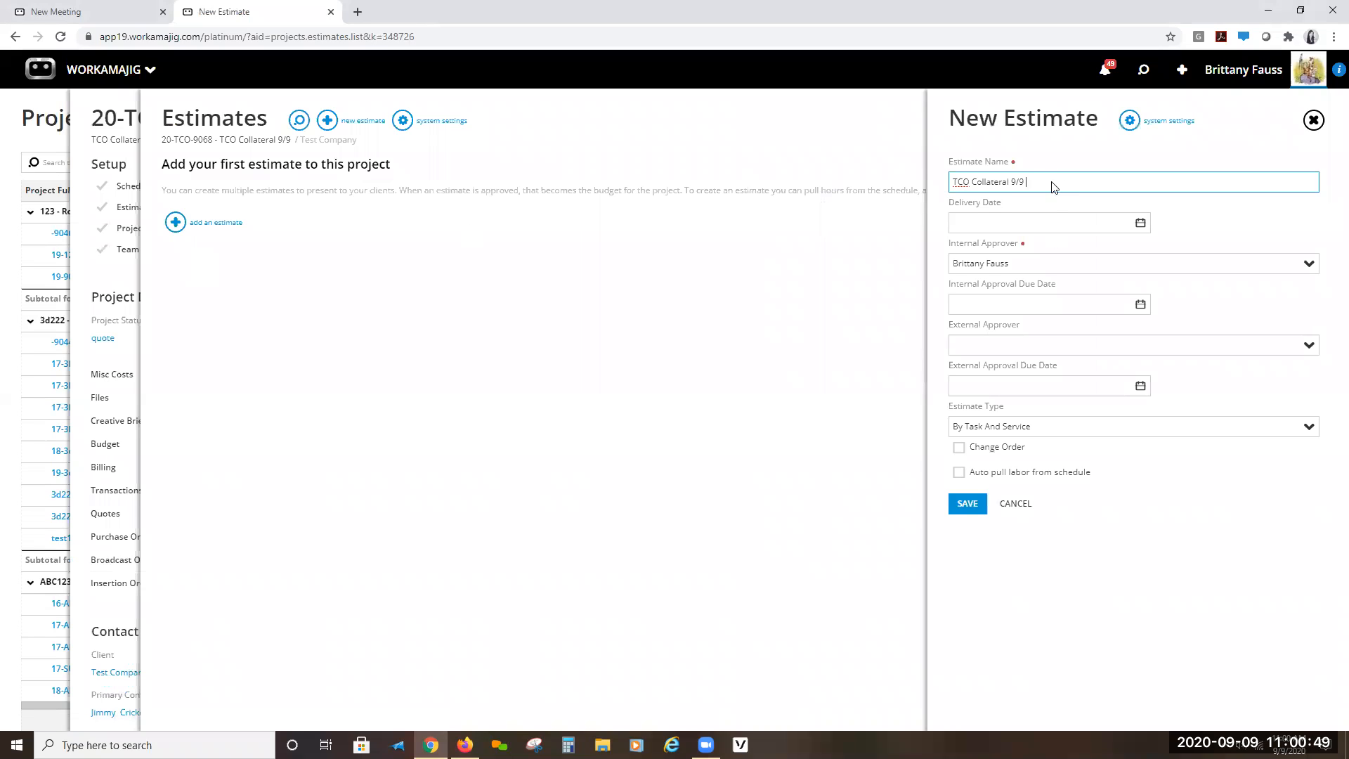
left_click_drag(1051, 183, 937, 175)
left_click(1040, 187)
- Review the people available as the new estimate's internal approver and keep the preset approver
left_click_drag(1017, 266, 958, 264)
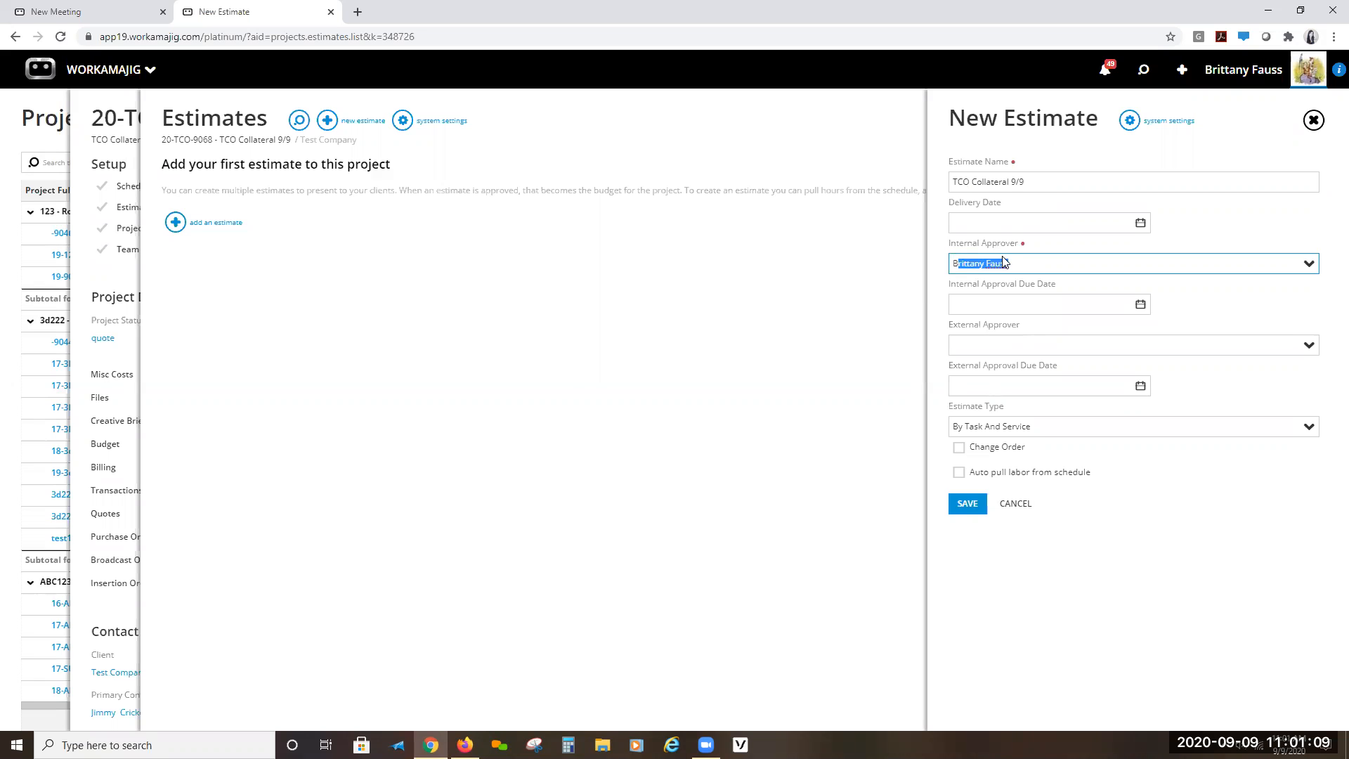
left_click(1061, 273)
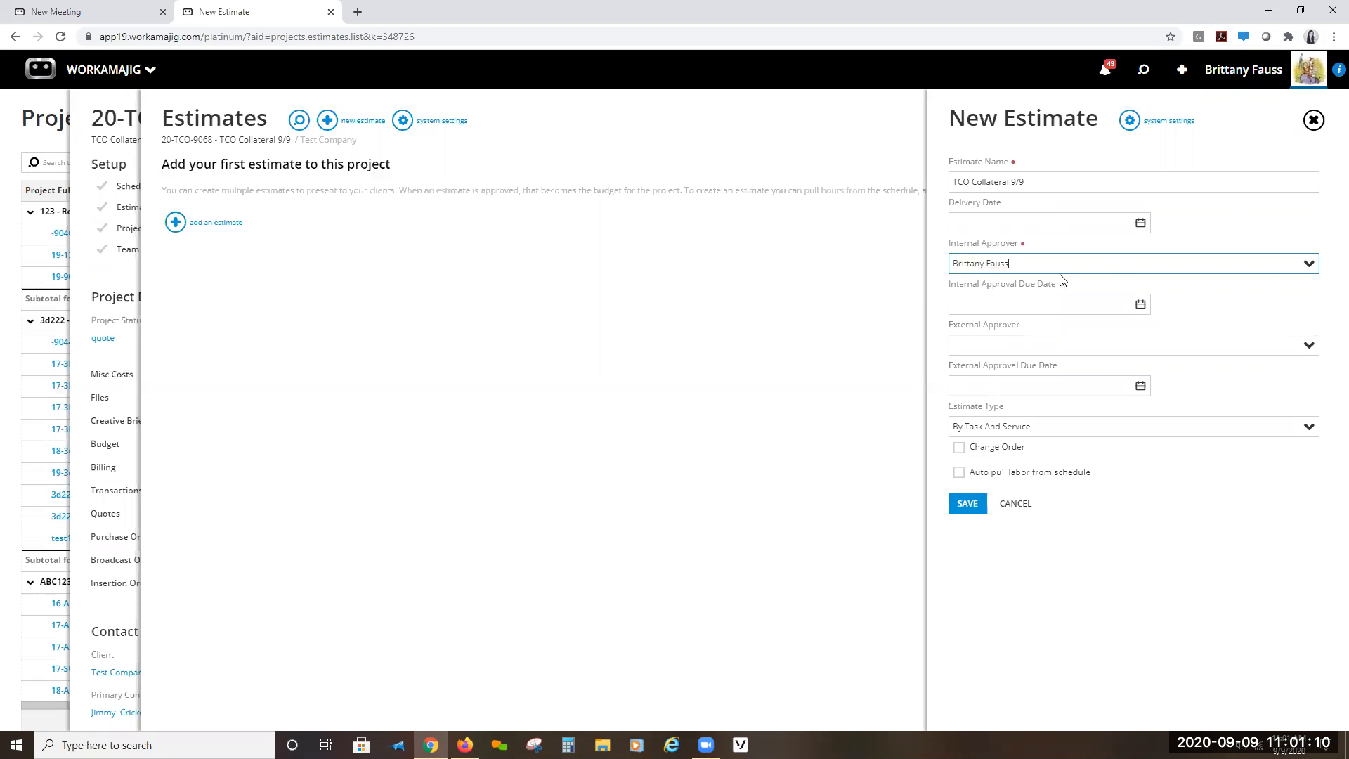
left_click(1307, 264)
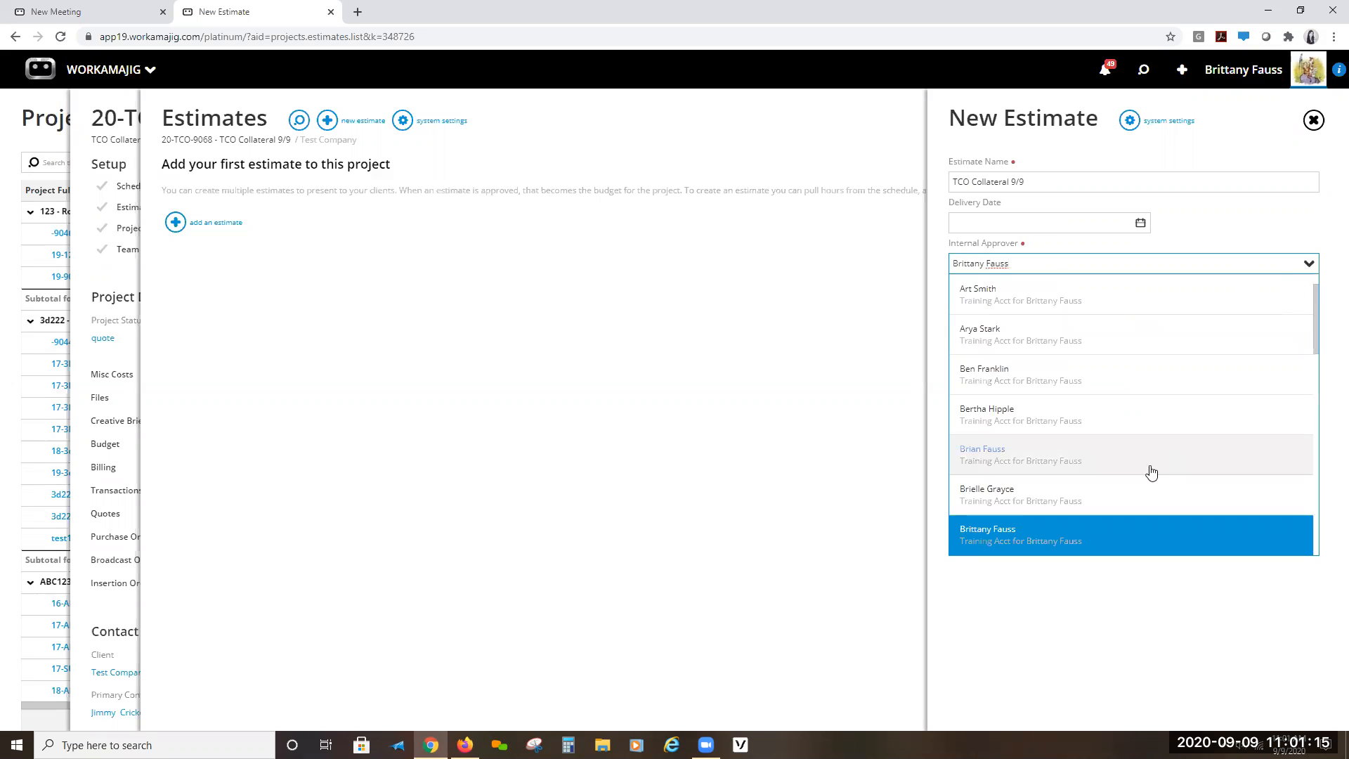
left_click(1170, 257)
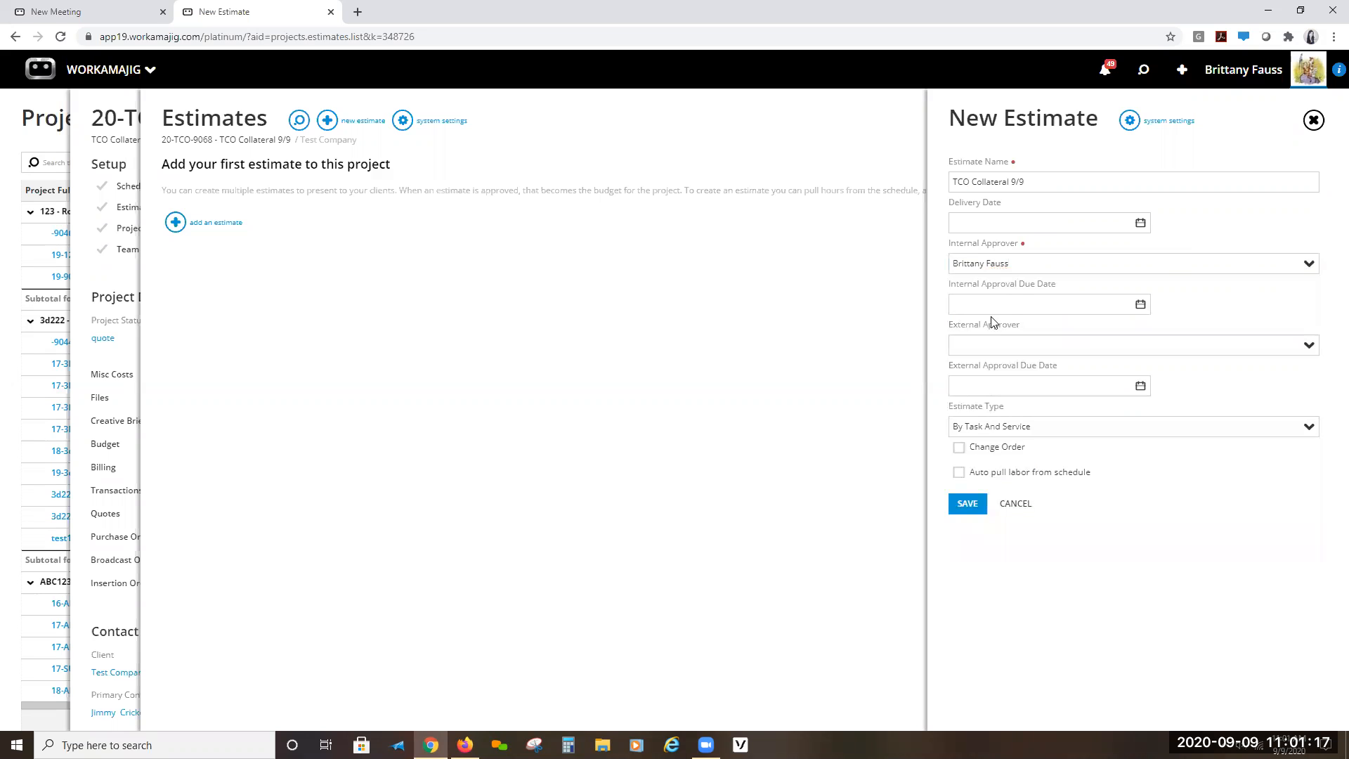
- Set the client's primary contact as the estimate's external approver, leaving both approval due dates blank
left_click(1011, 303)
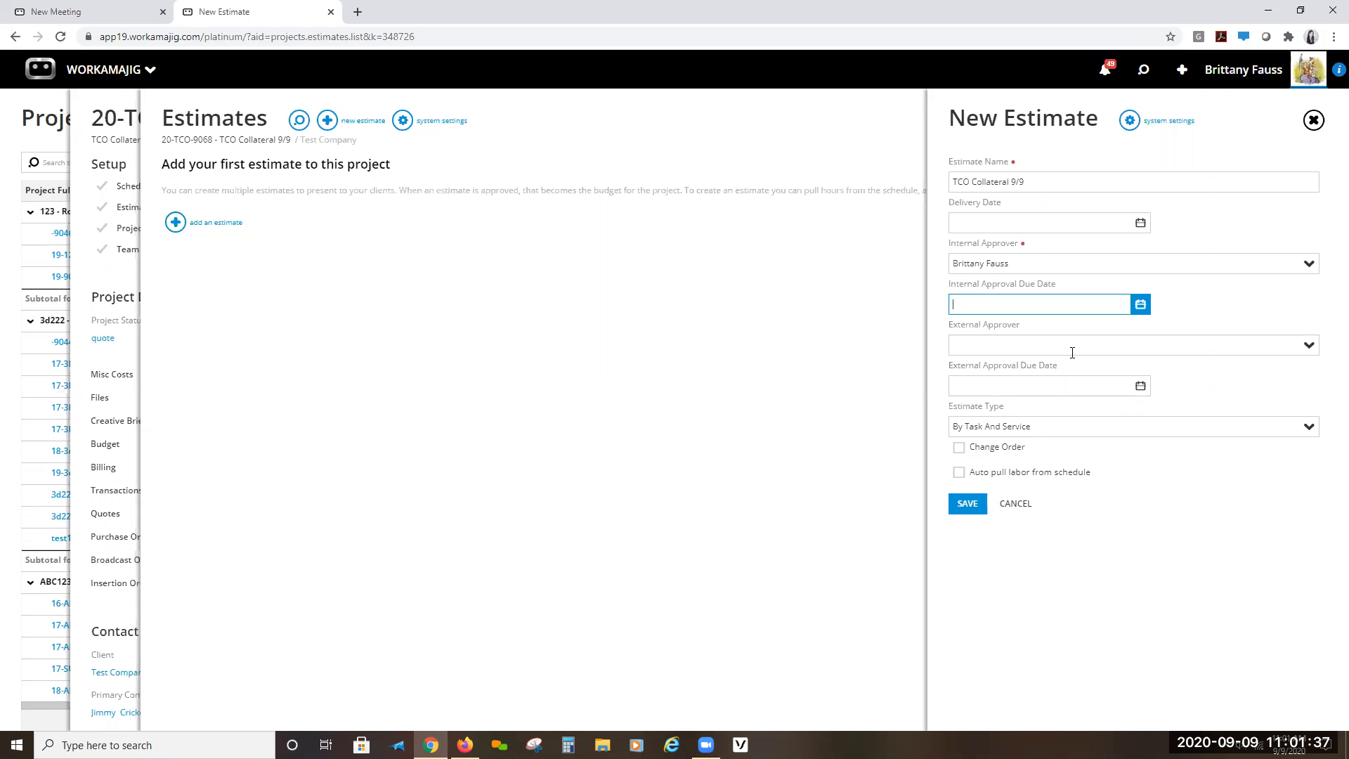
left_click(1311, 346)
left_click(986, 377)
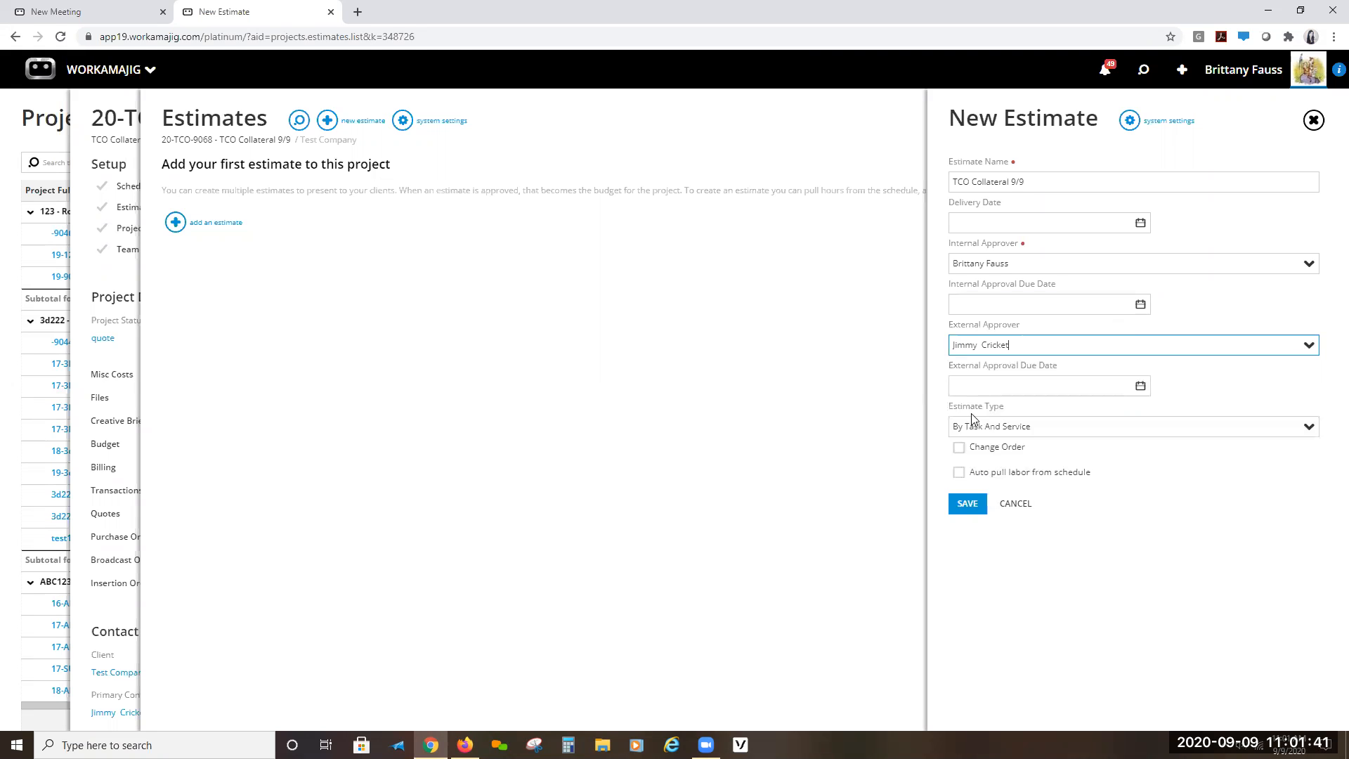
left_click(1226, 389)
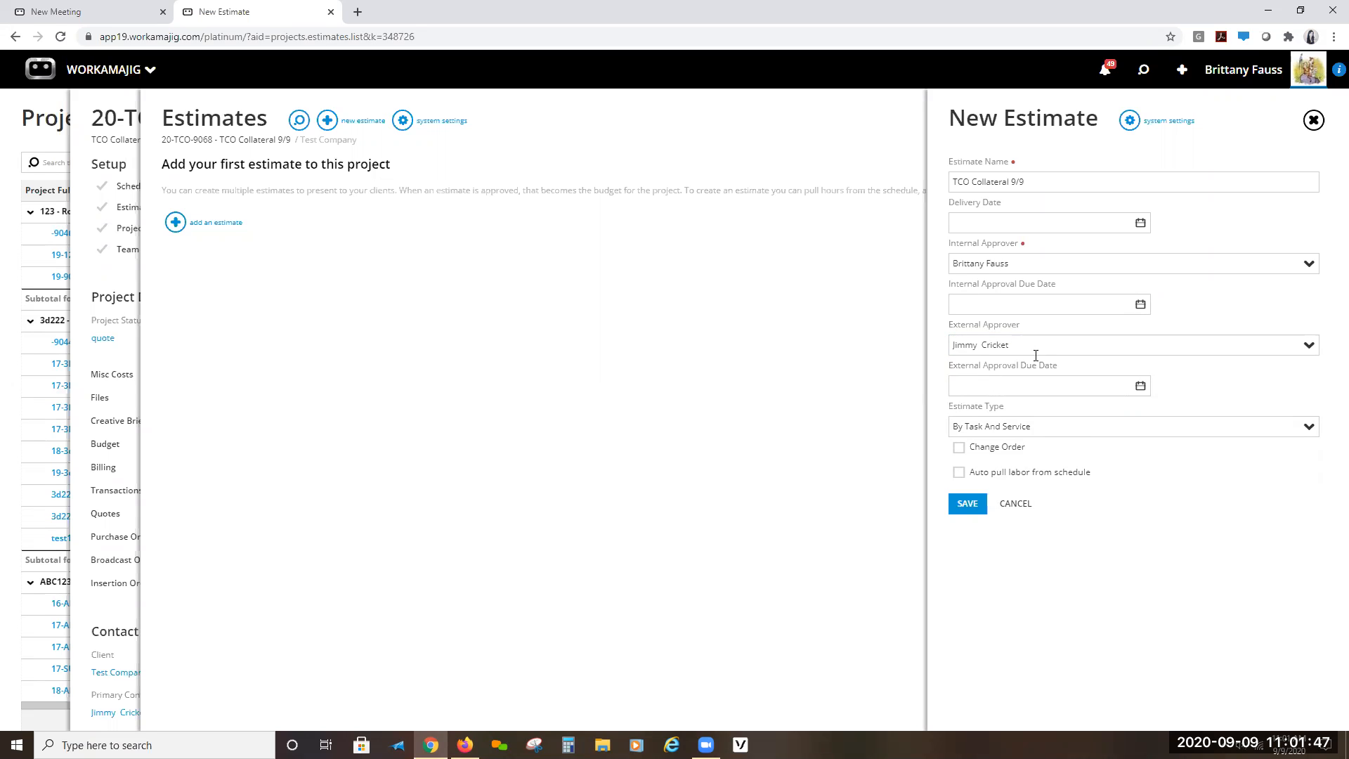
left_click(1005, 345)
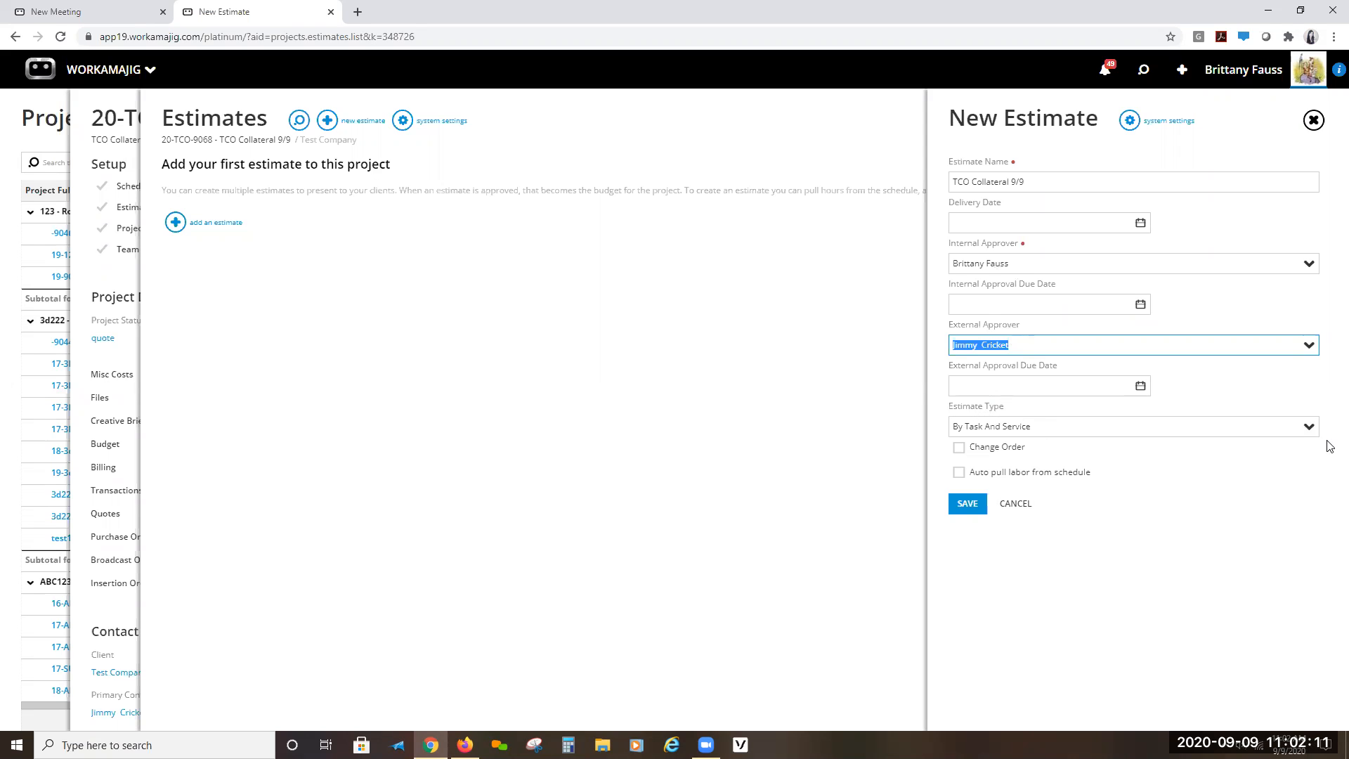
- Keep the estimate type By Task And Service, enable auto pull labor from schedule, and save the estimate
left_click(1305, 430)
left_click(1306, 431)
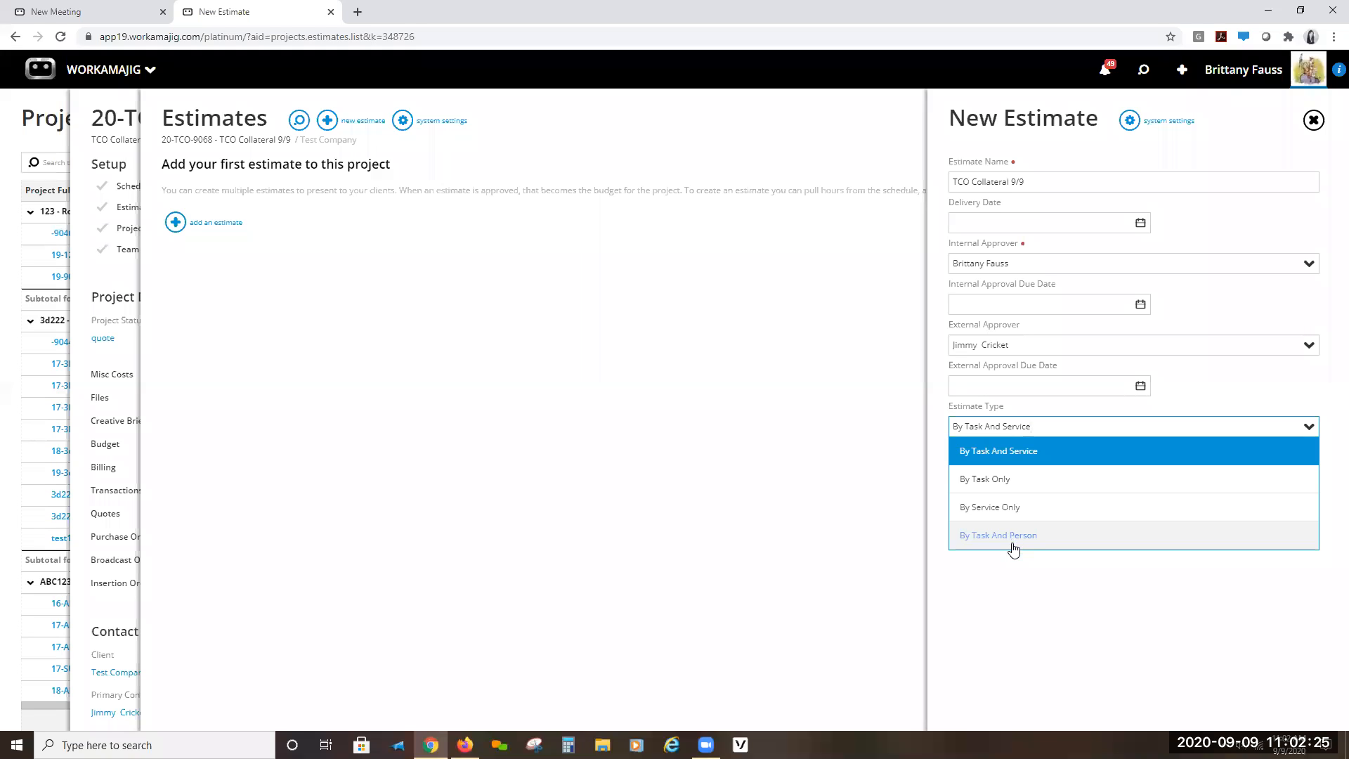
left_click(1035, 444)
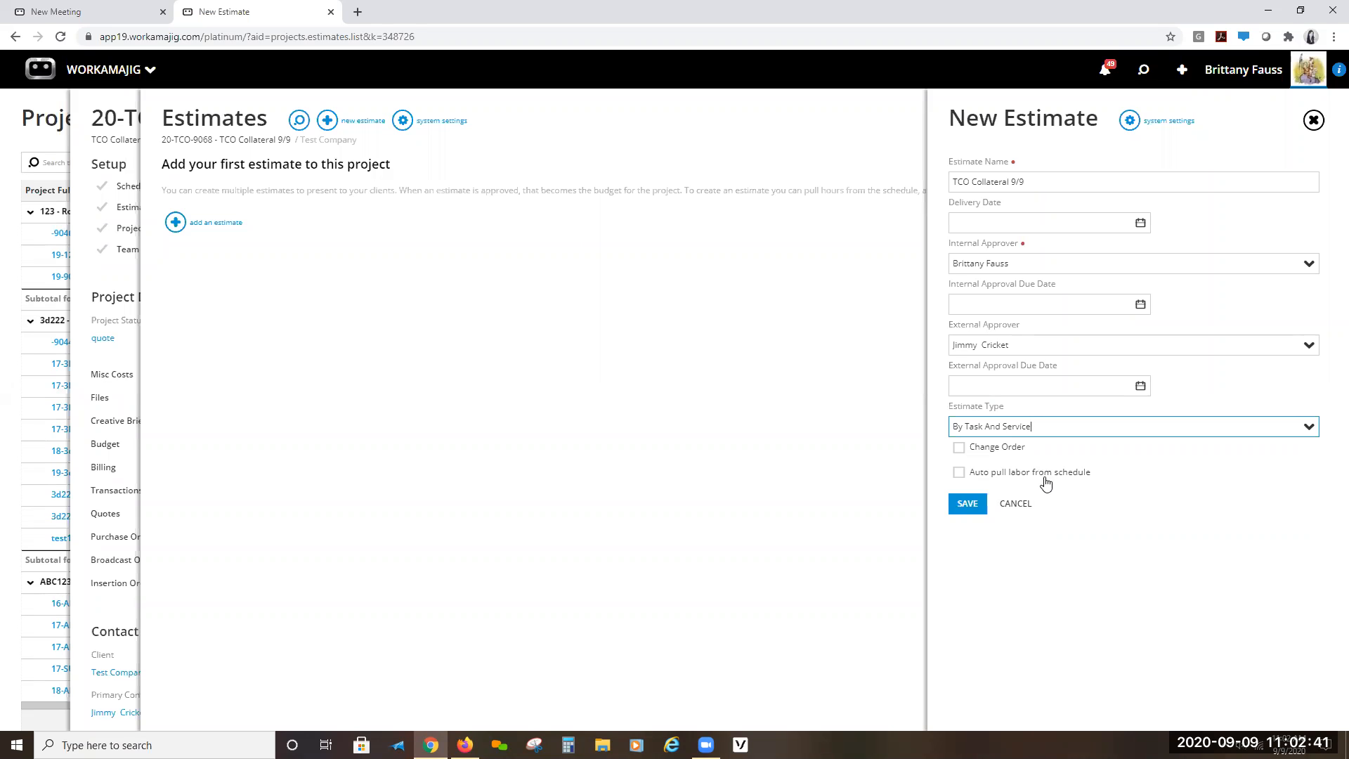
left_click(1000, 475)
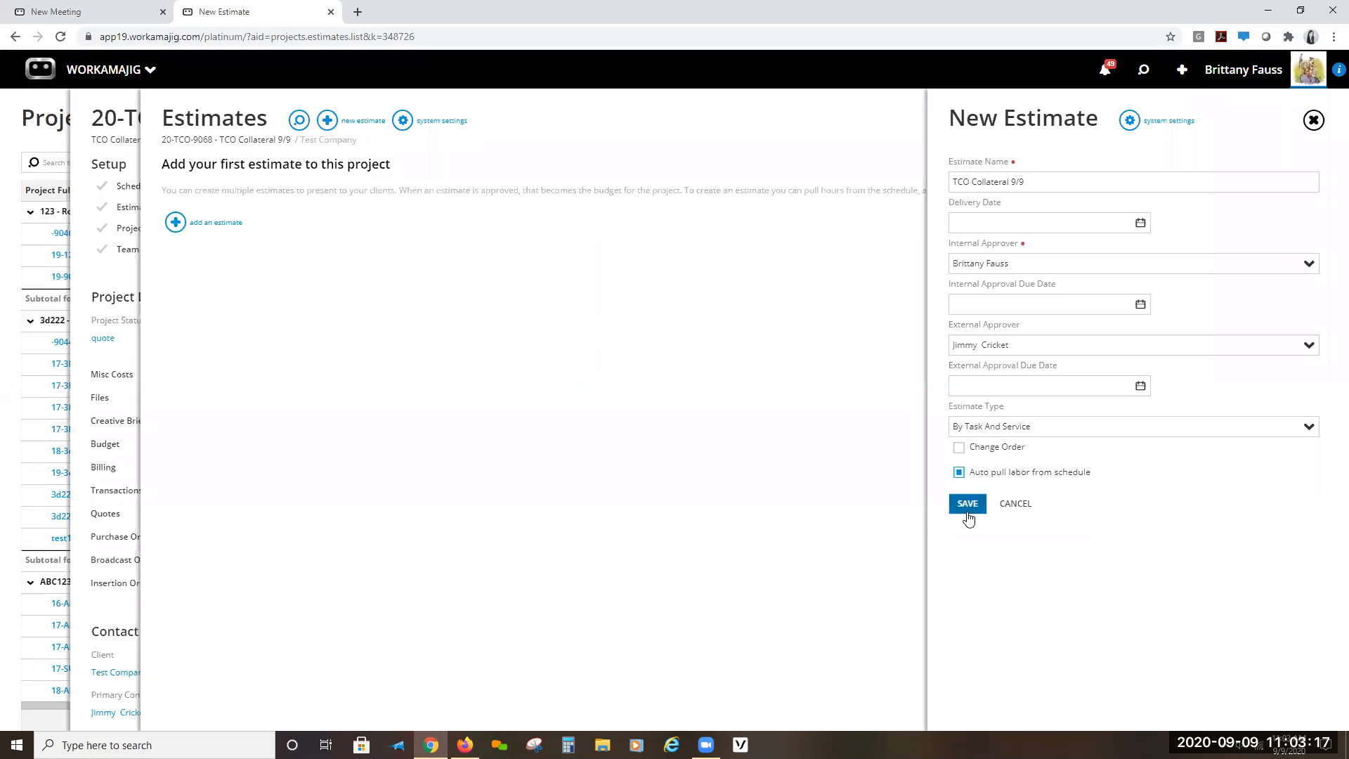
left_click(967, 505)
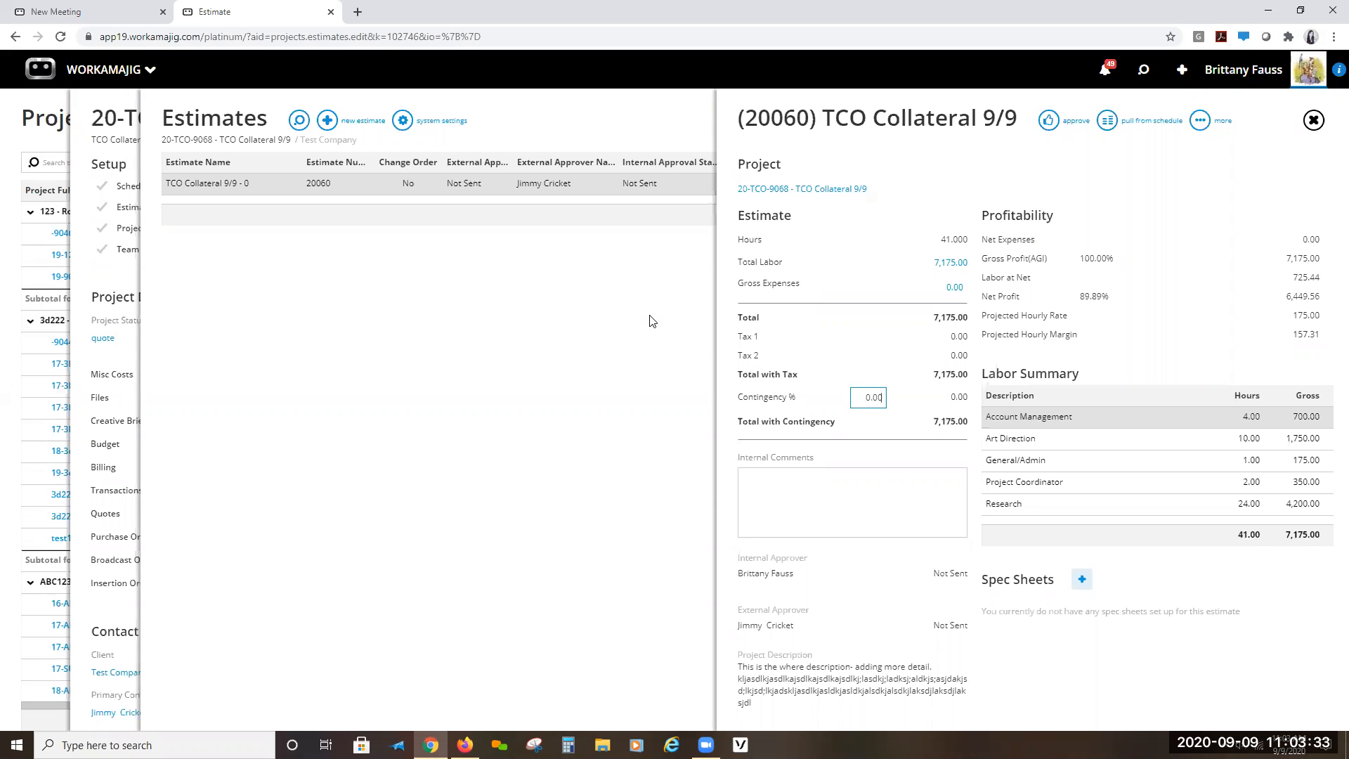
- Examine the estimate's labor breakout by service for Kickoff Meeting 1.1, Research 1.2 and Concept Development 1.3
left_click(999, 181)
left_click(952, 266)
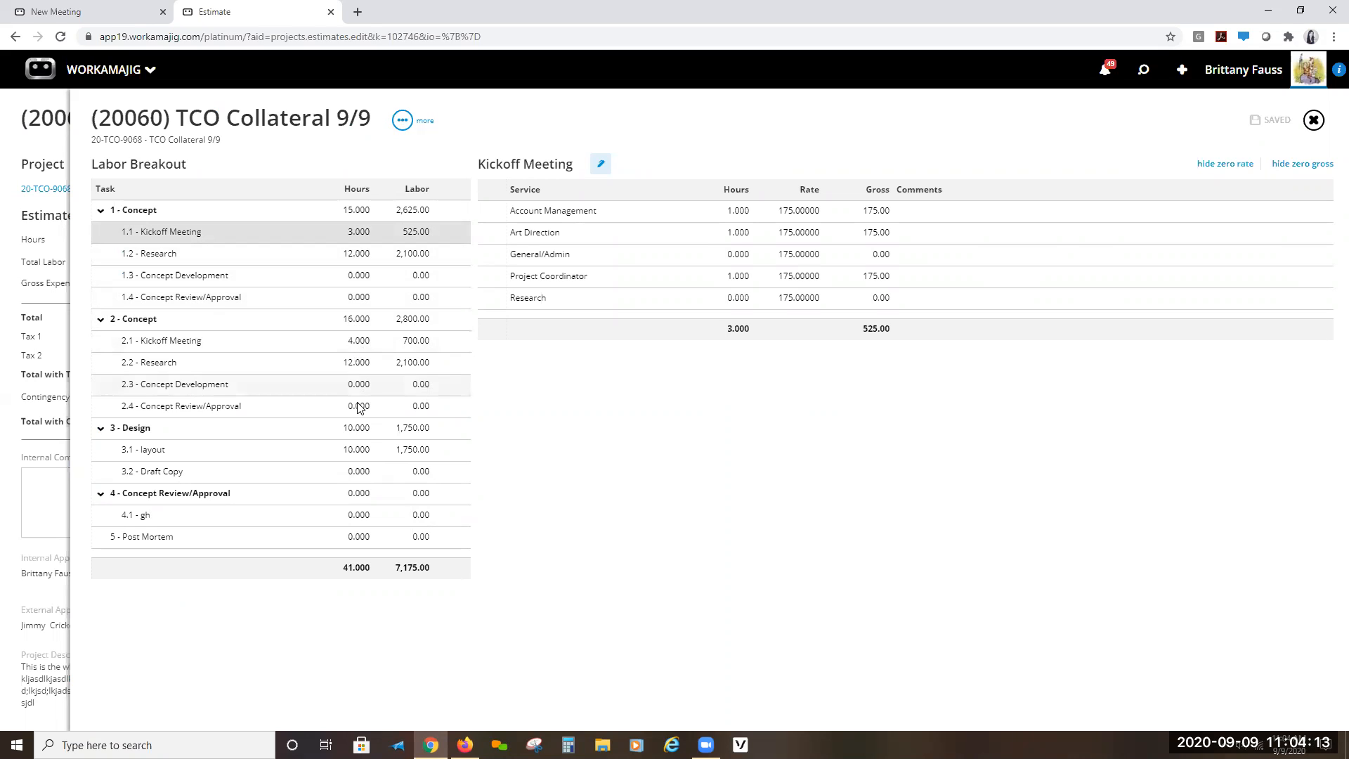
left_click(197, 254)
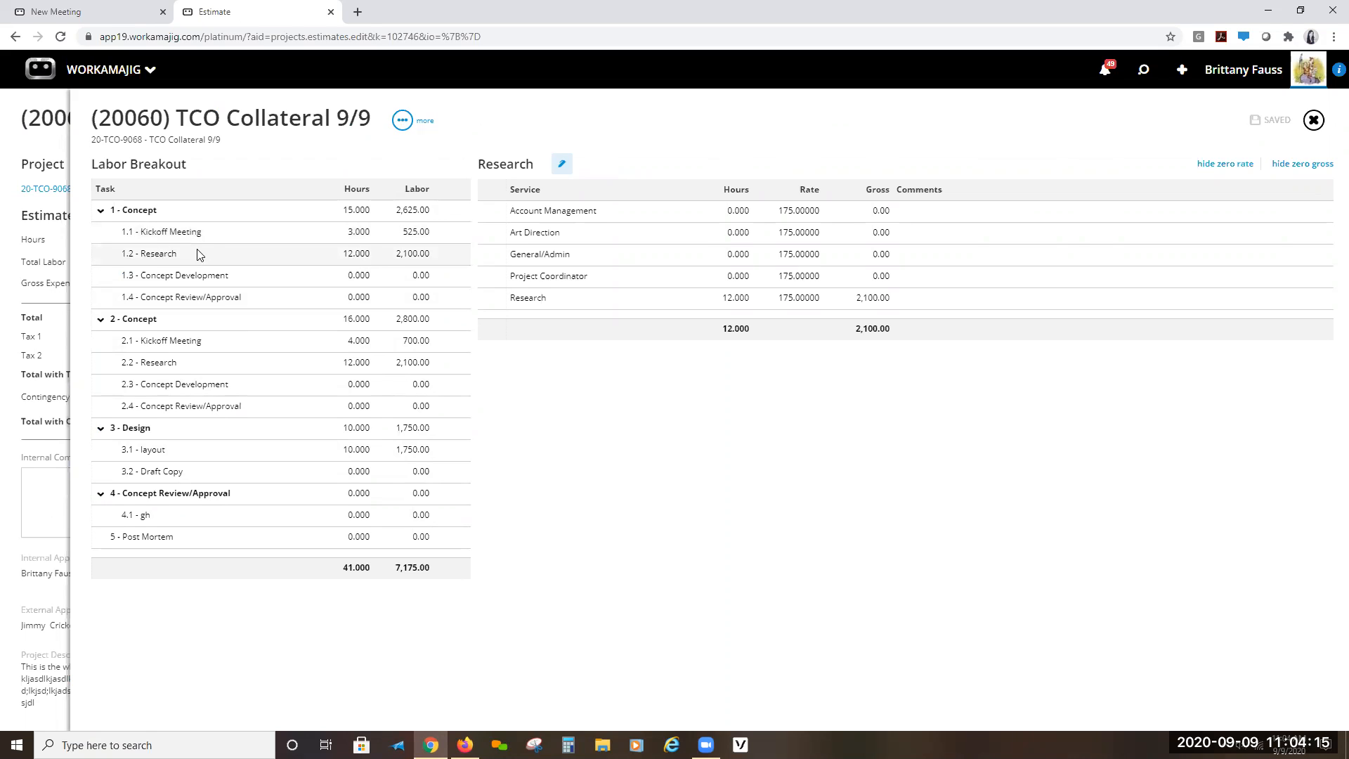
left_click(191, 284)
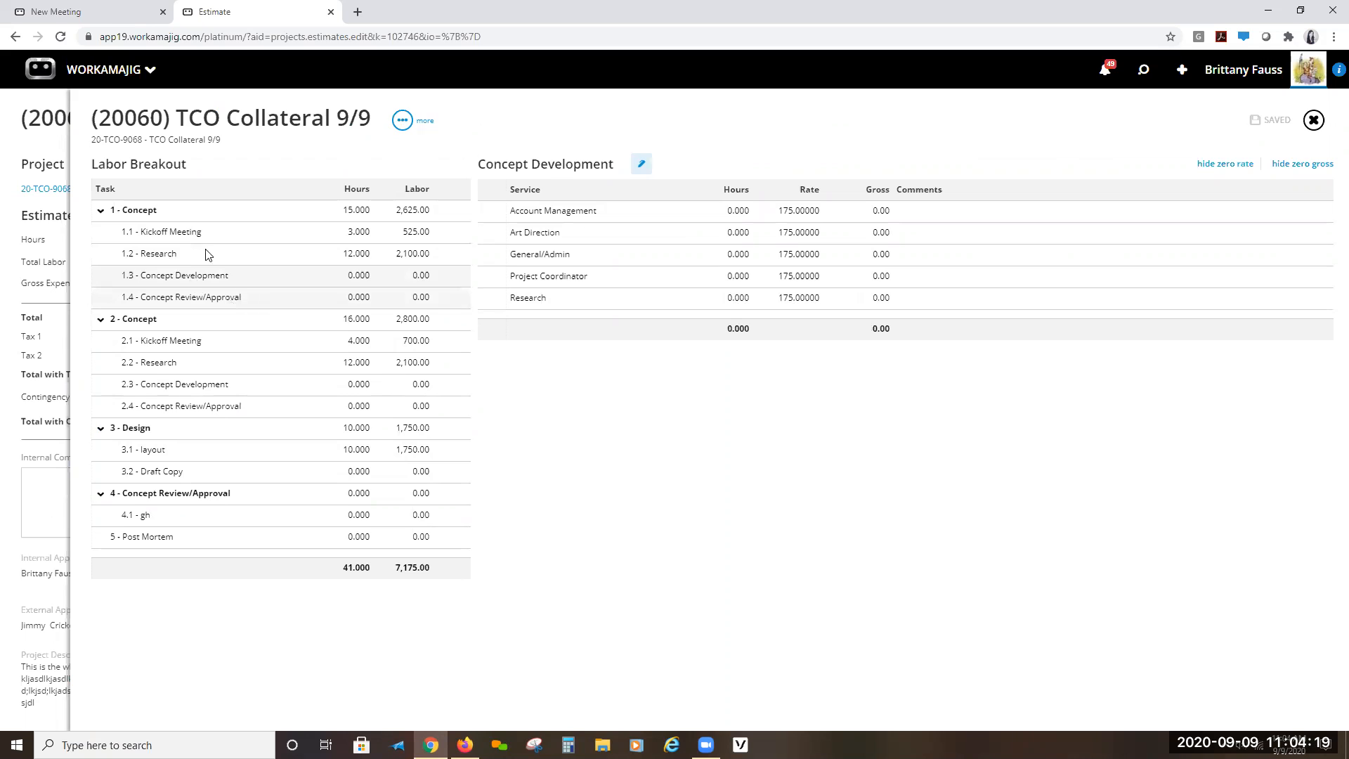
left_click(152, 236)
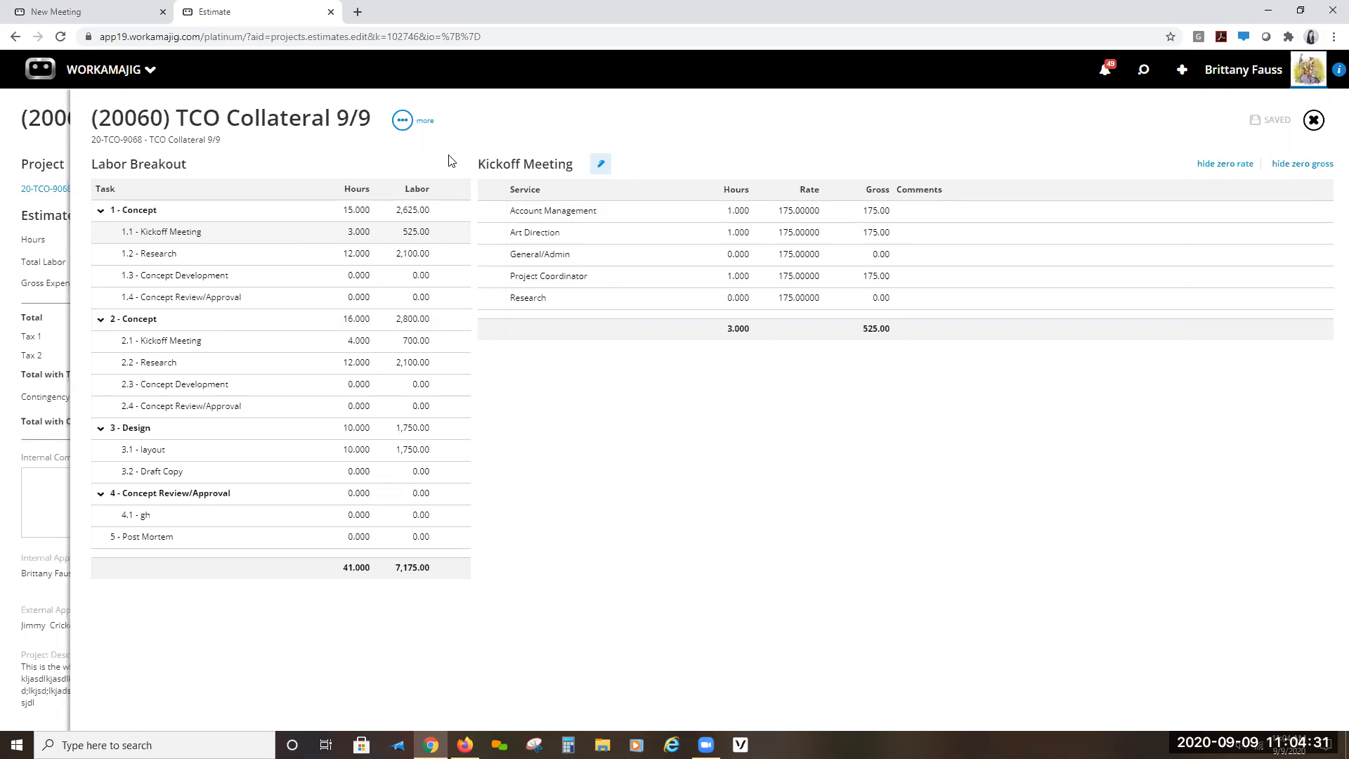
- Look over the additional labor options, including Pull From Schedule, and return to the estimate overview
left_click(405, 123)
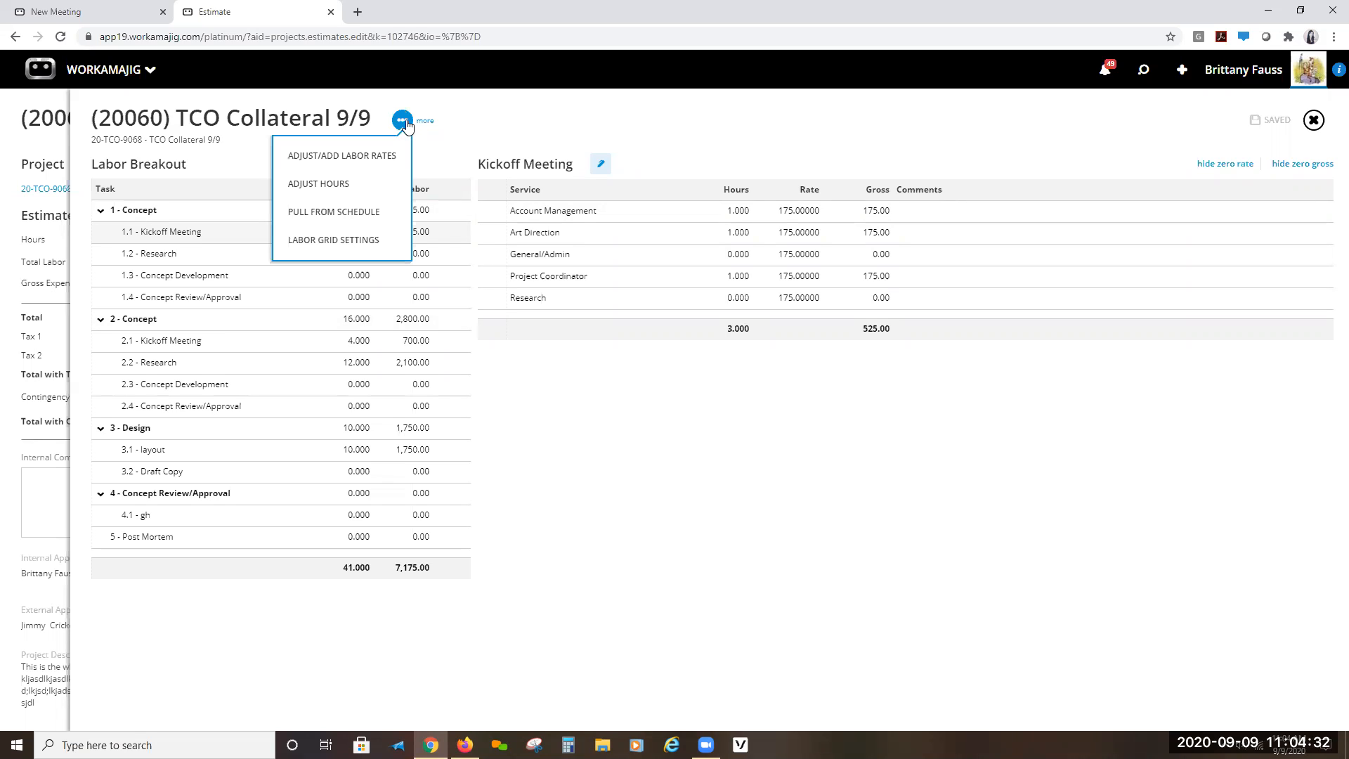
left_click(330, 224)
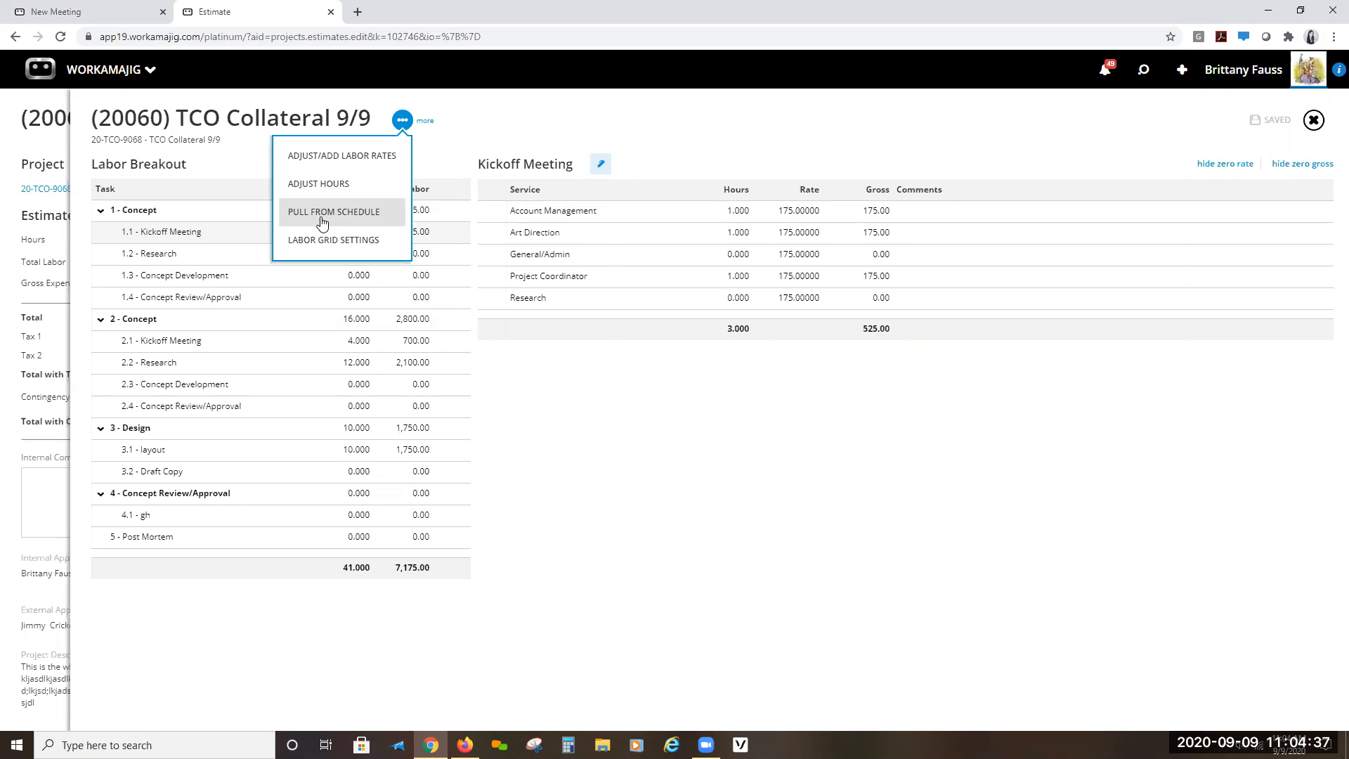
left_click(1313, 120)
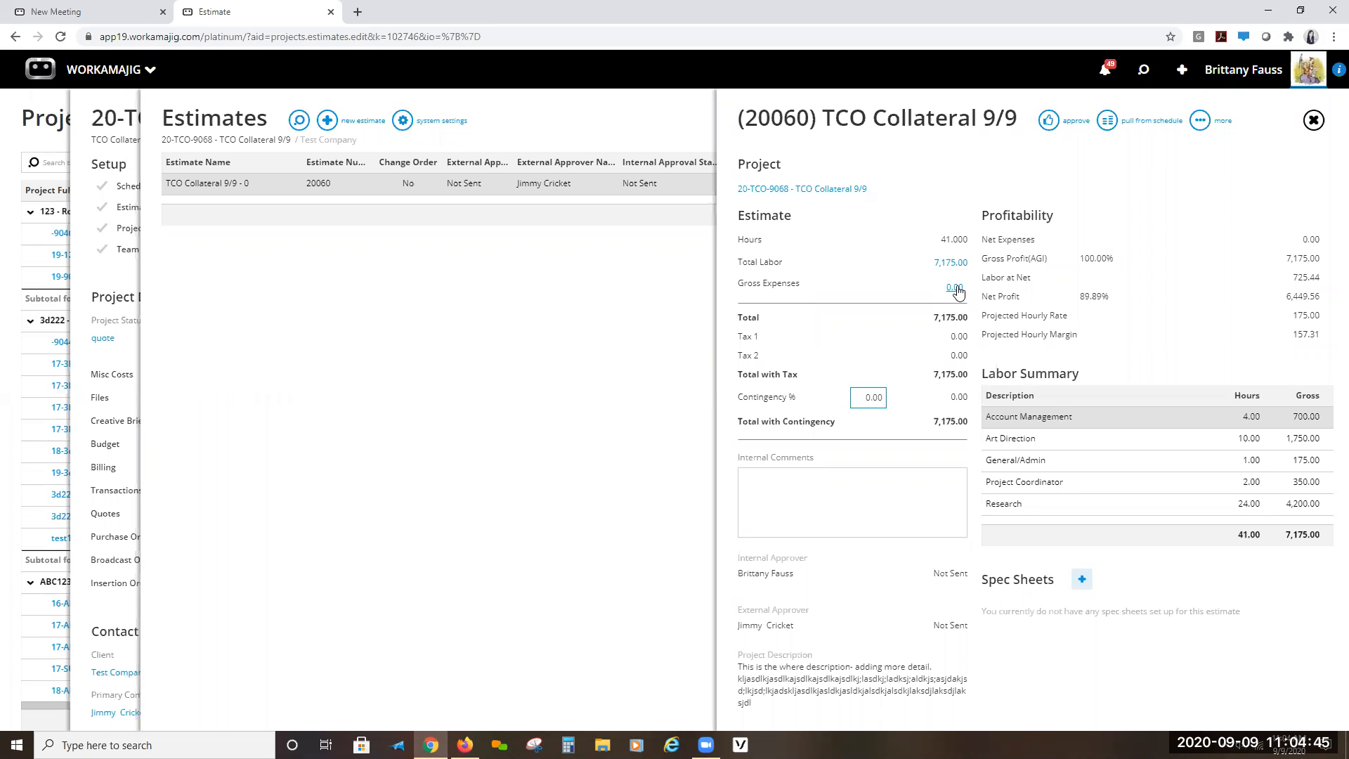
- Add a new expense to the estimate's expense breakout with Istock Photos as its item
left_click(956, 290)
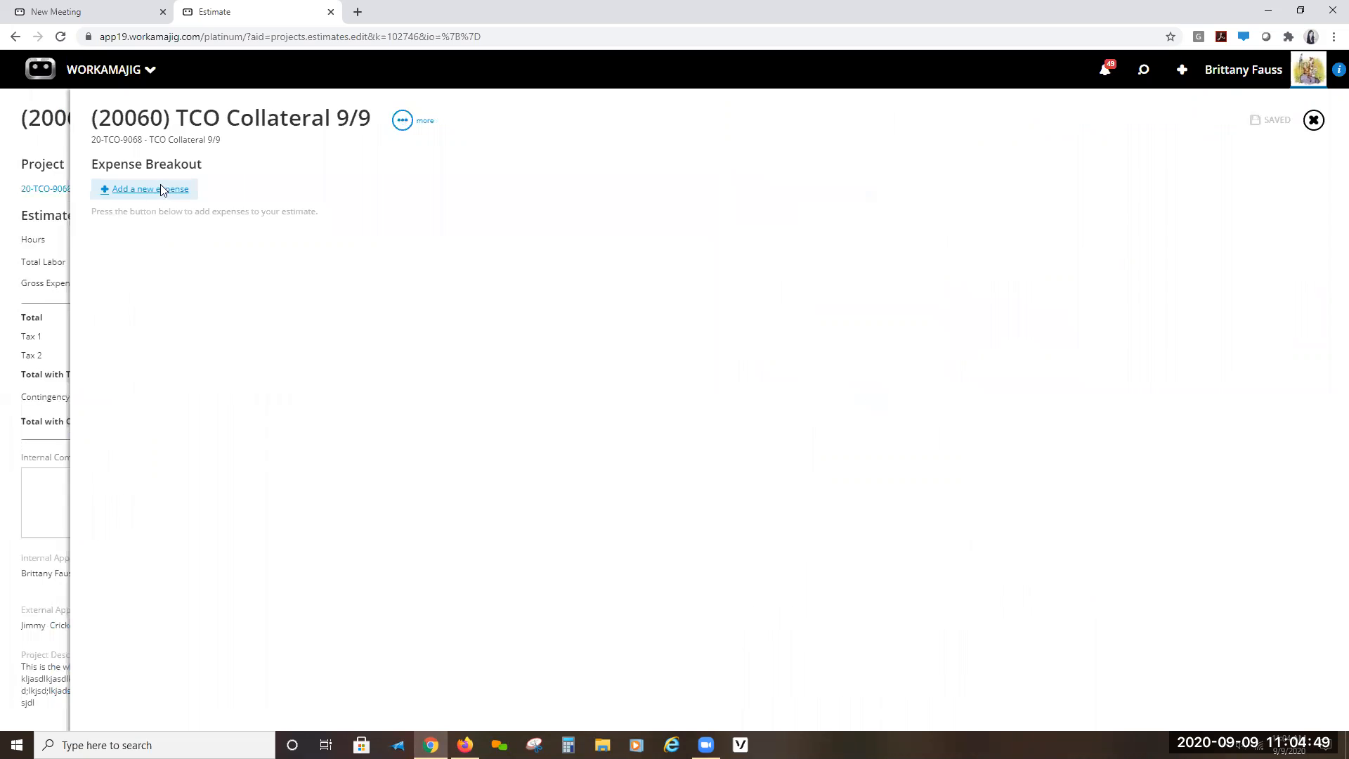
left_click(161, 189)
left_click(318, 215)
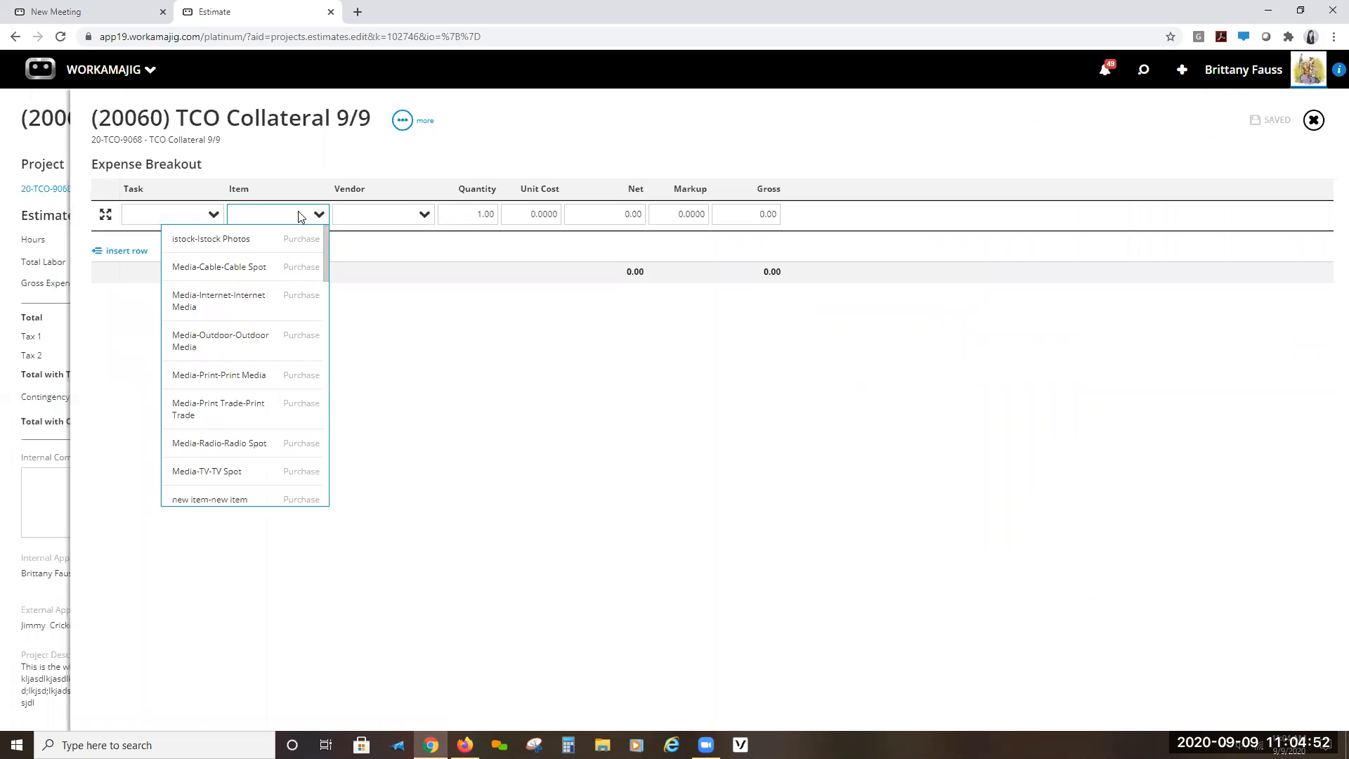
left_click(224, 251)
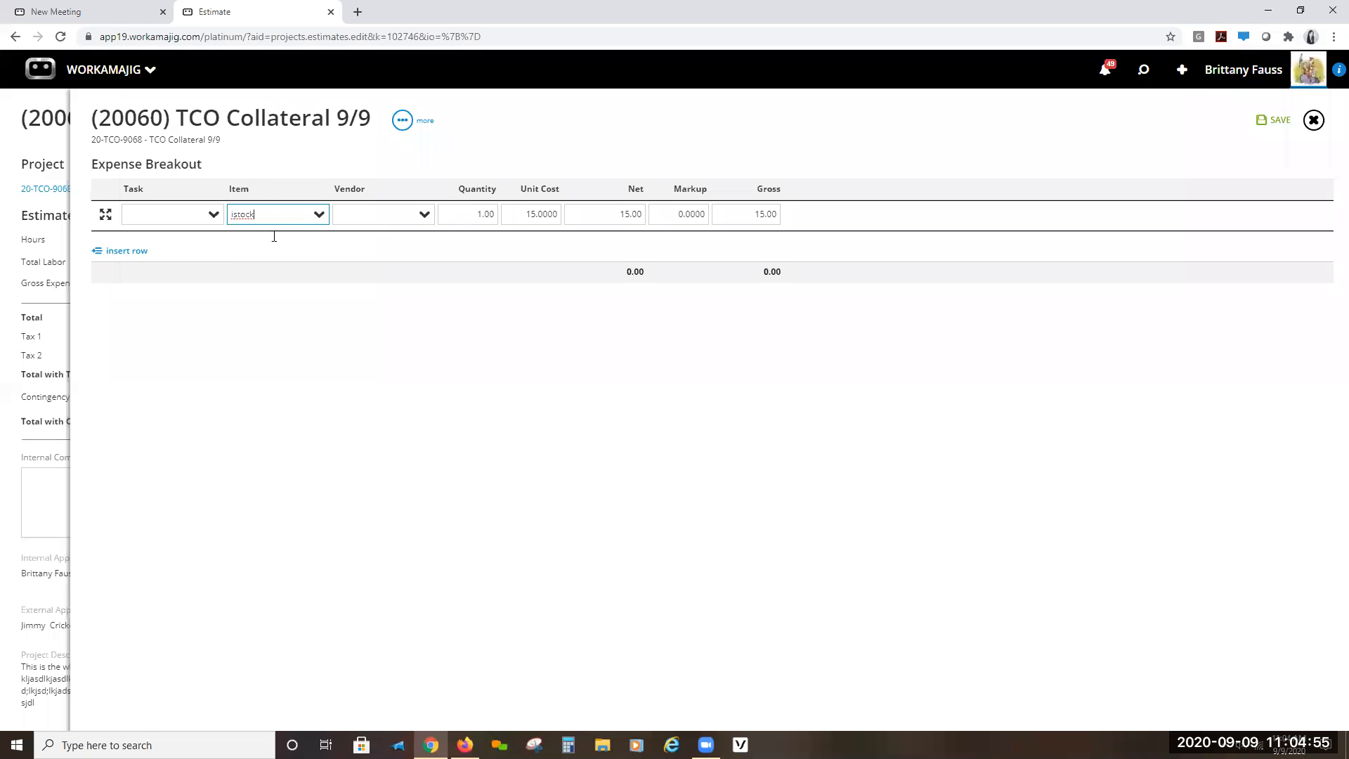
- Set the Istock Photos expense to quantity 4 with a markup of 10, leaving the vendor blank, and commit the row
left_click(375, 216)
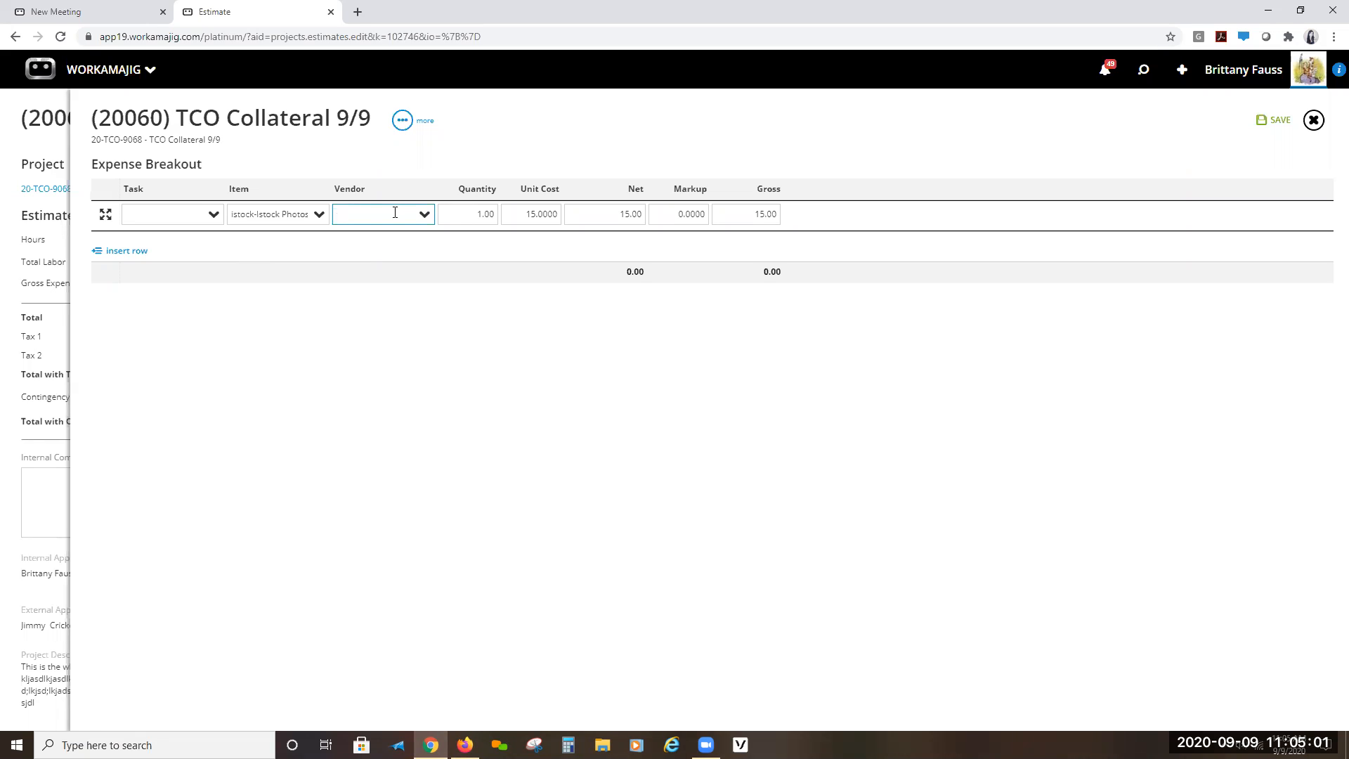
key("Tab")
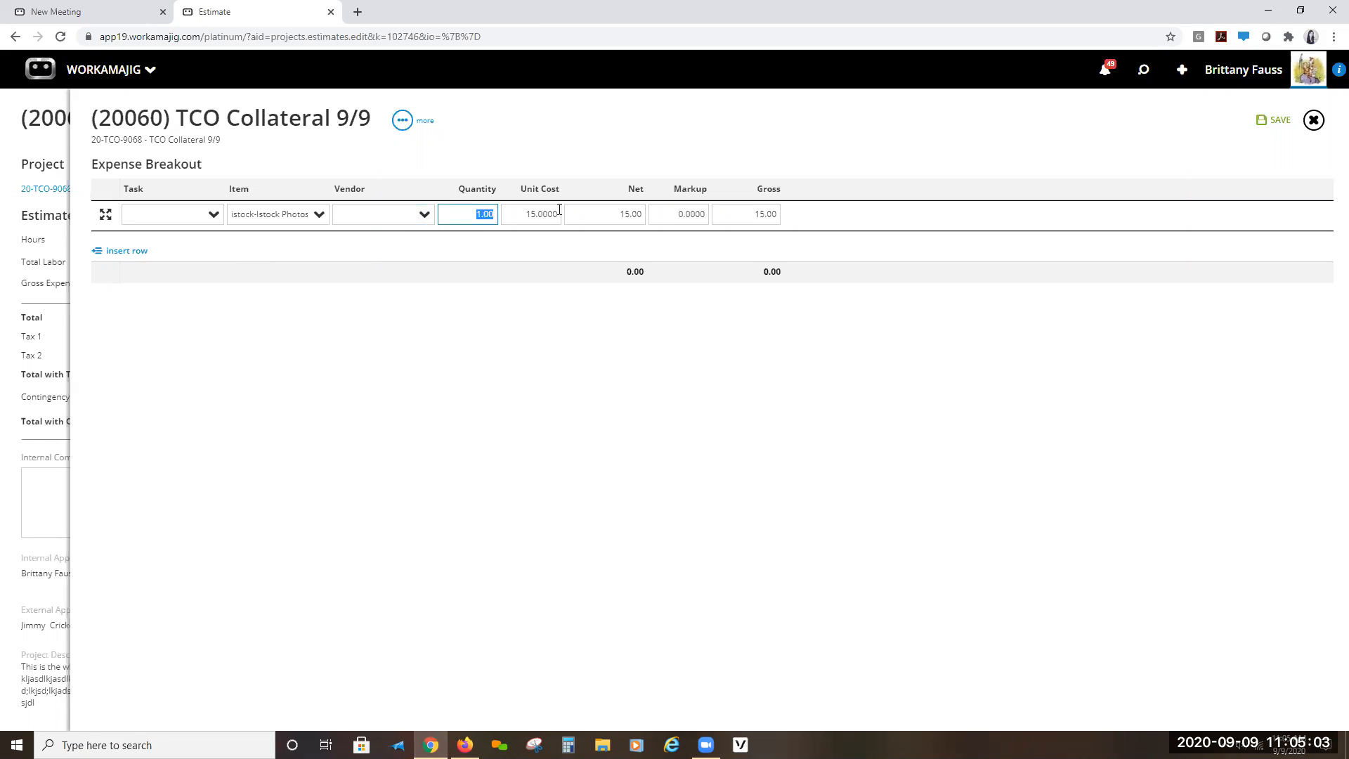
type("4")
key("Tab")
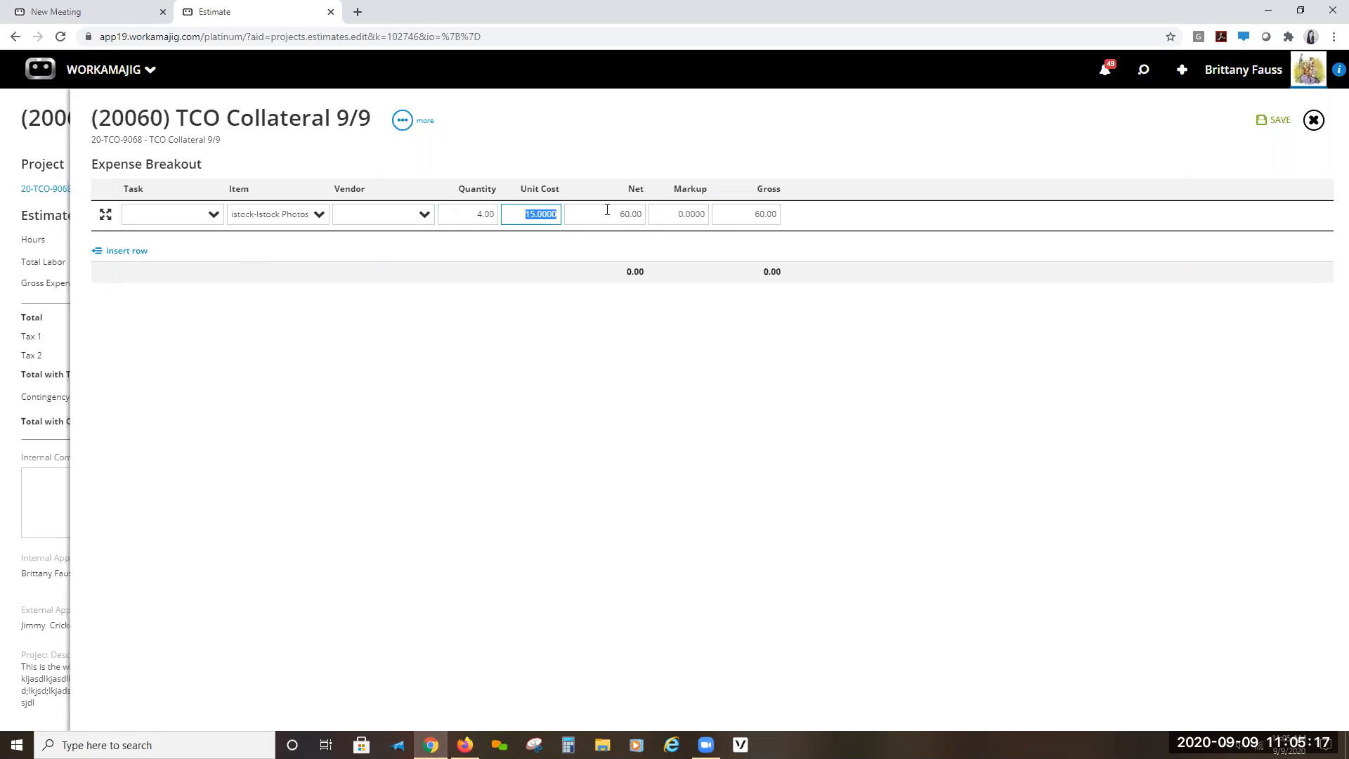
left_click(536, 220)
left_click(601, 218)
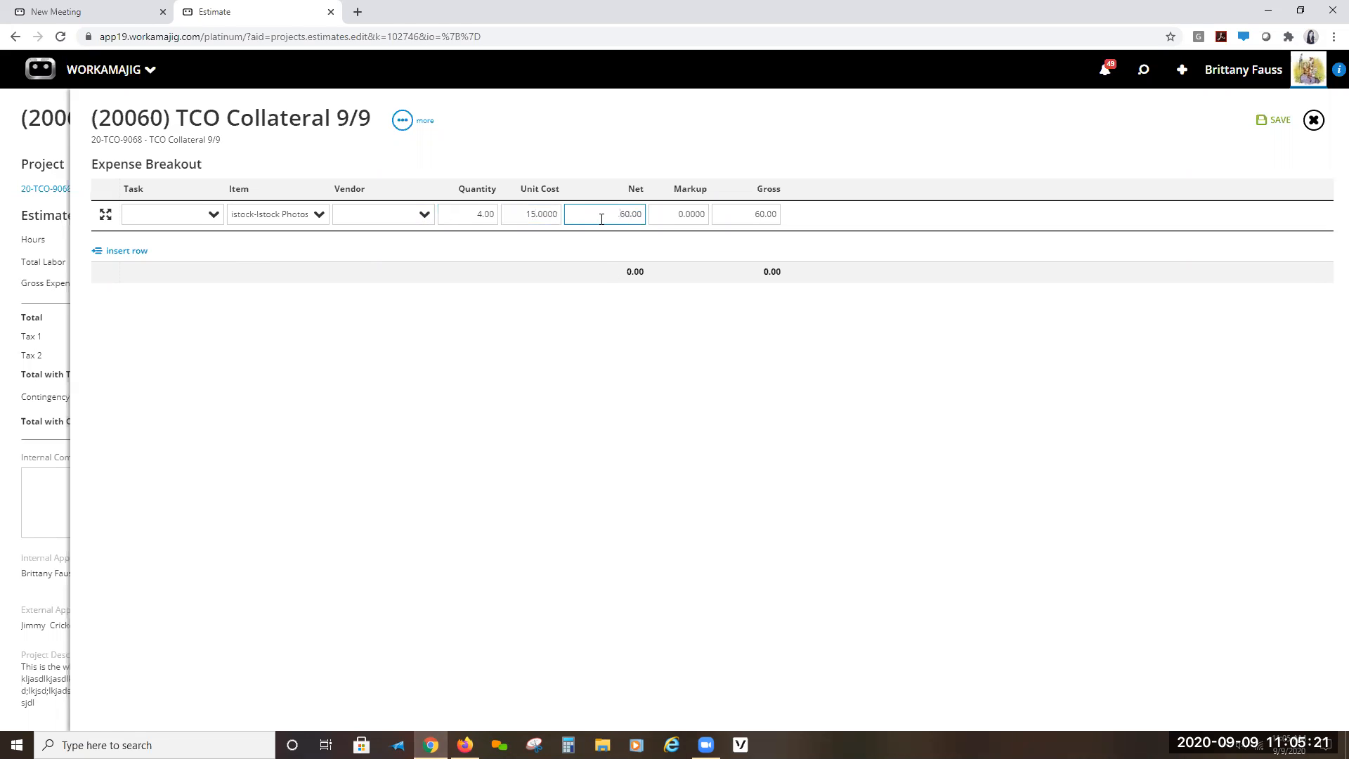
key("Tab")
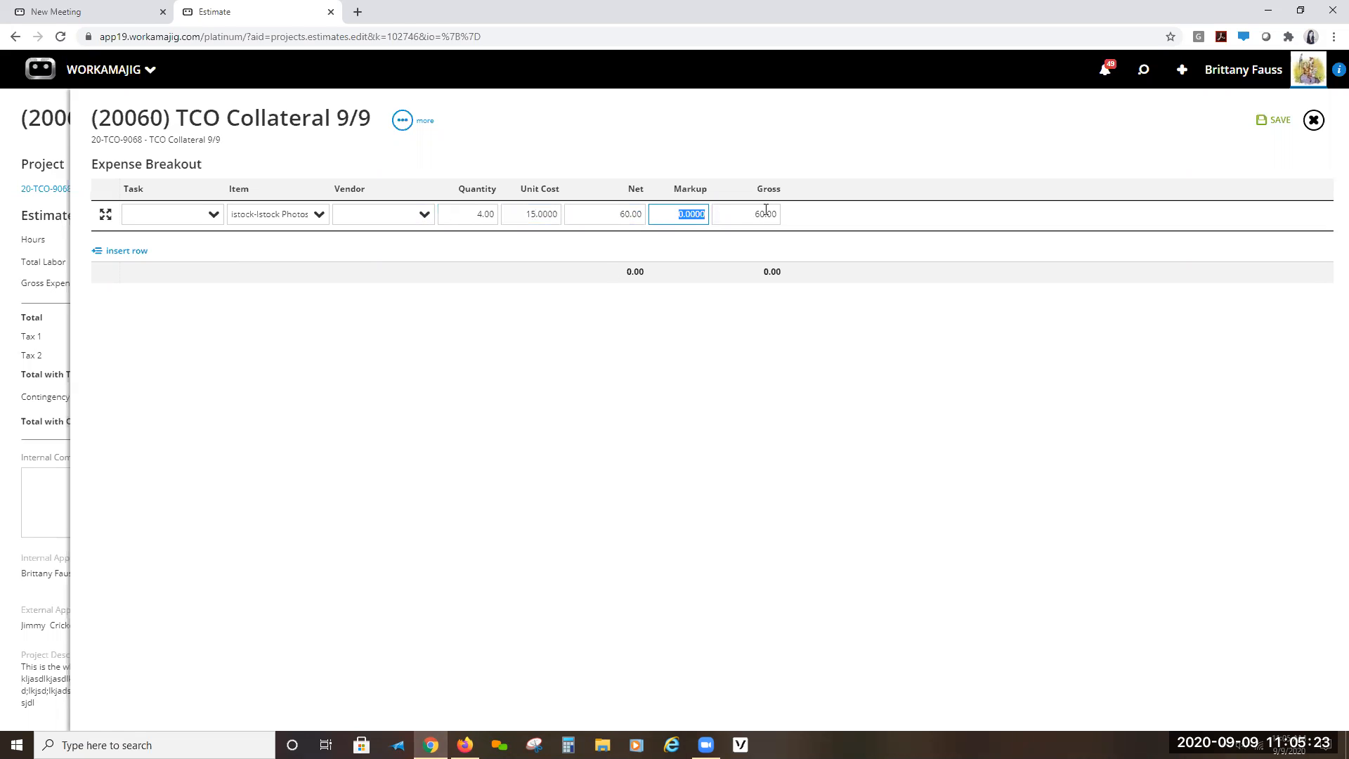
type("10")
left_click(685, 284)
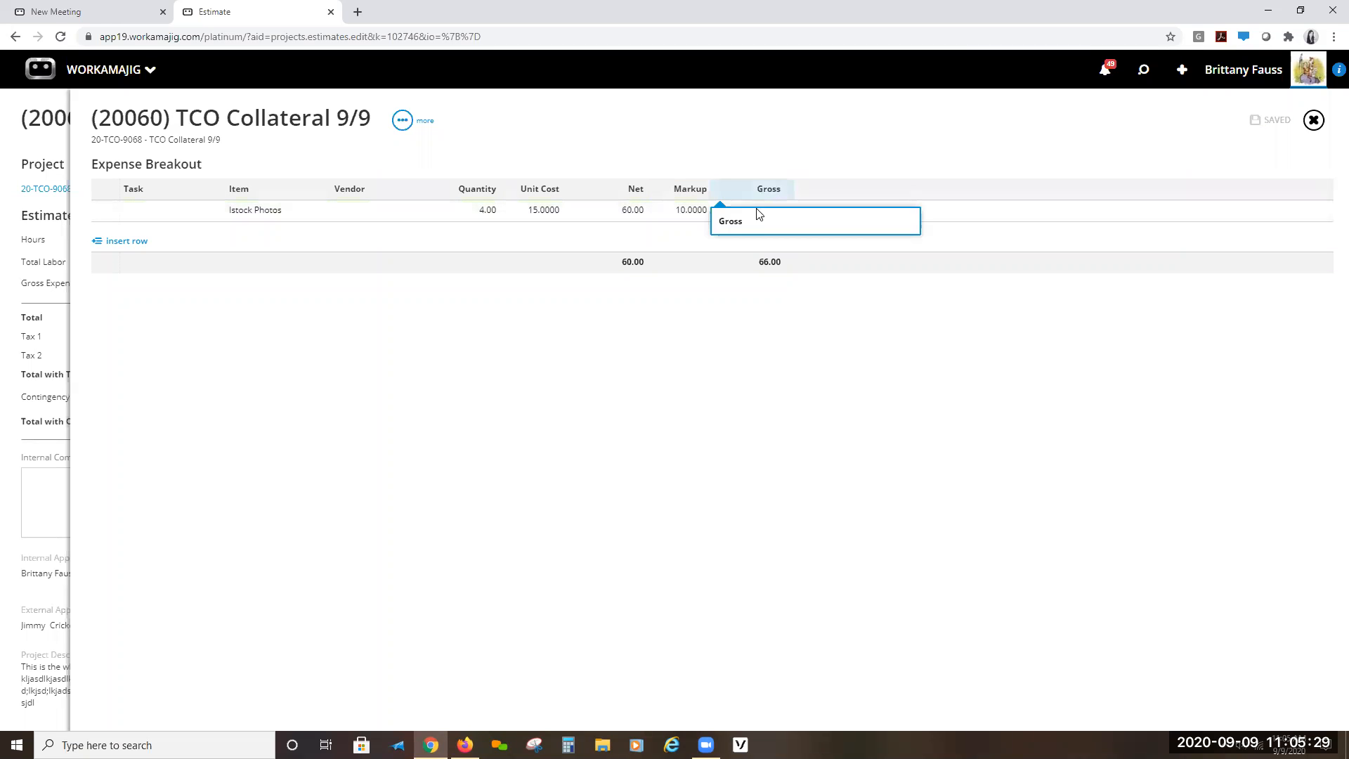
- Insert a second expense row and choose PROD-Shipping as its item
left_click(120, 242)
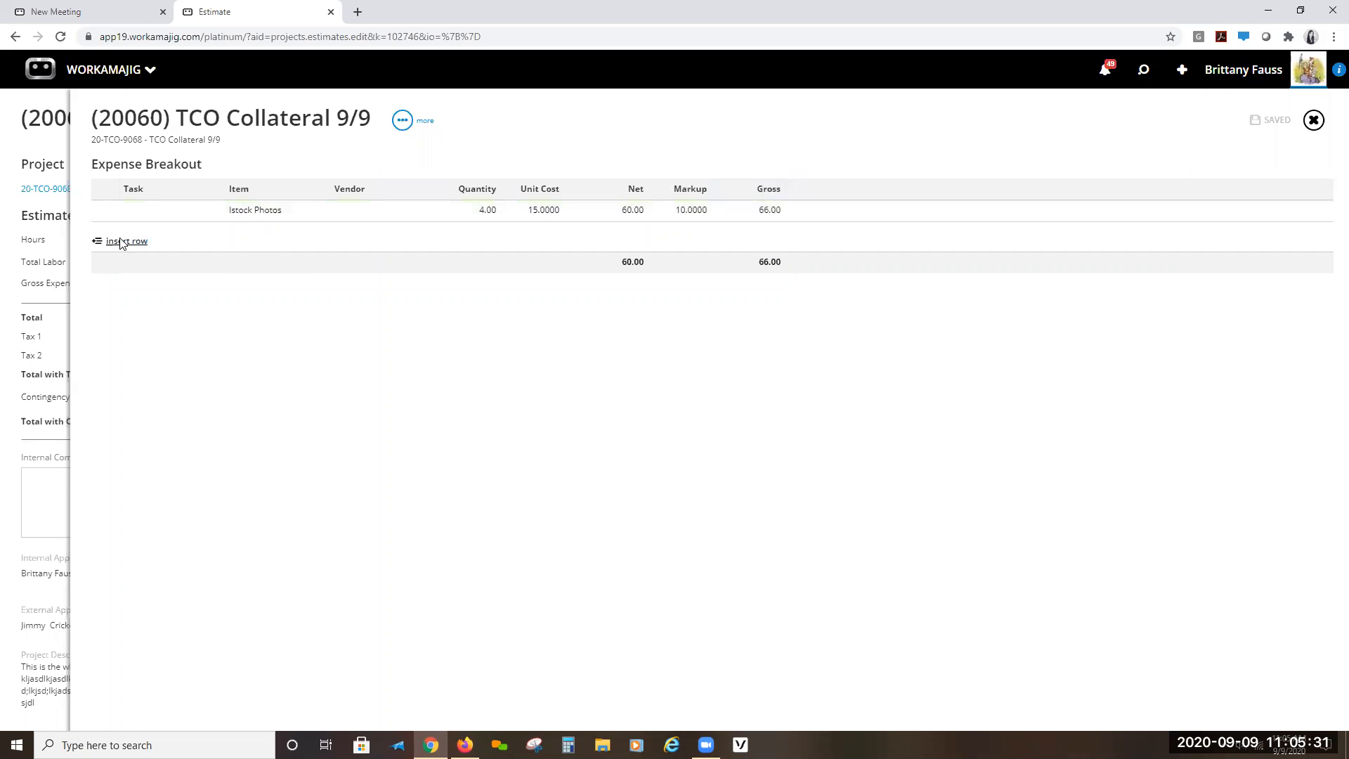
left_click(302, 236)
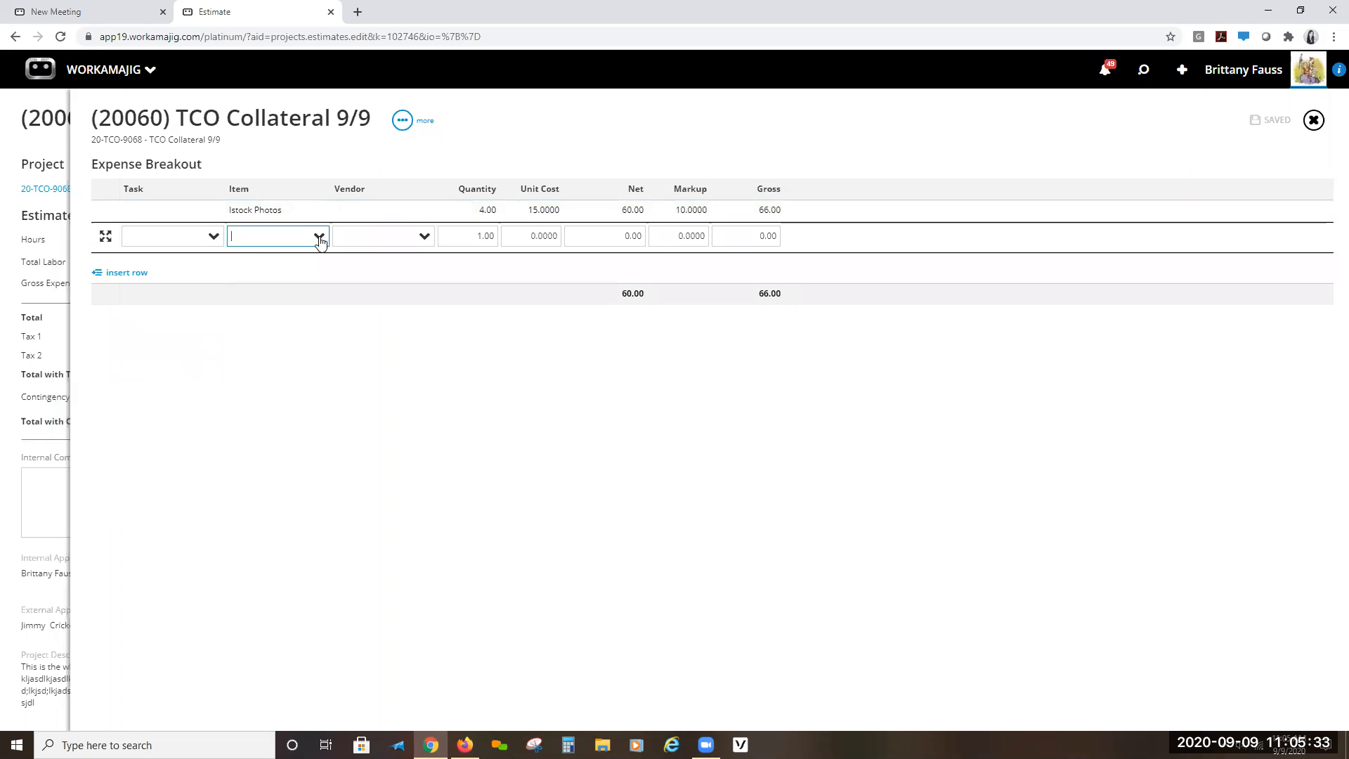
left_click(319, 236)
left_click(318, 237)
left_click(318, 237)
left_click_drag(324, 286, 324, 409)
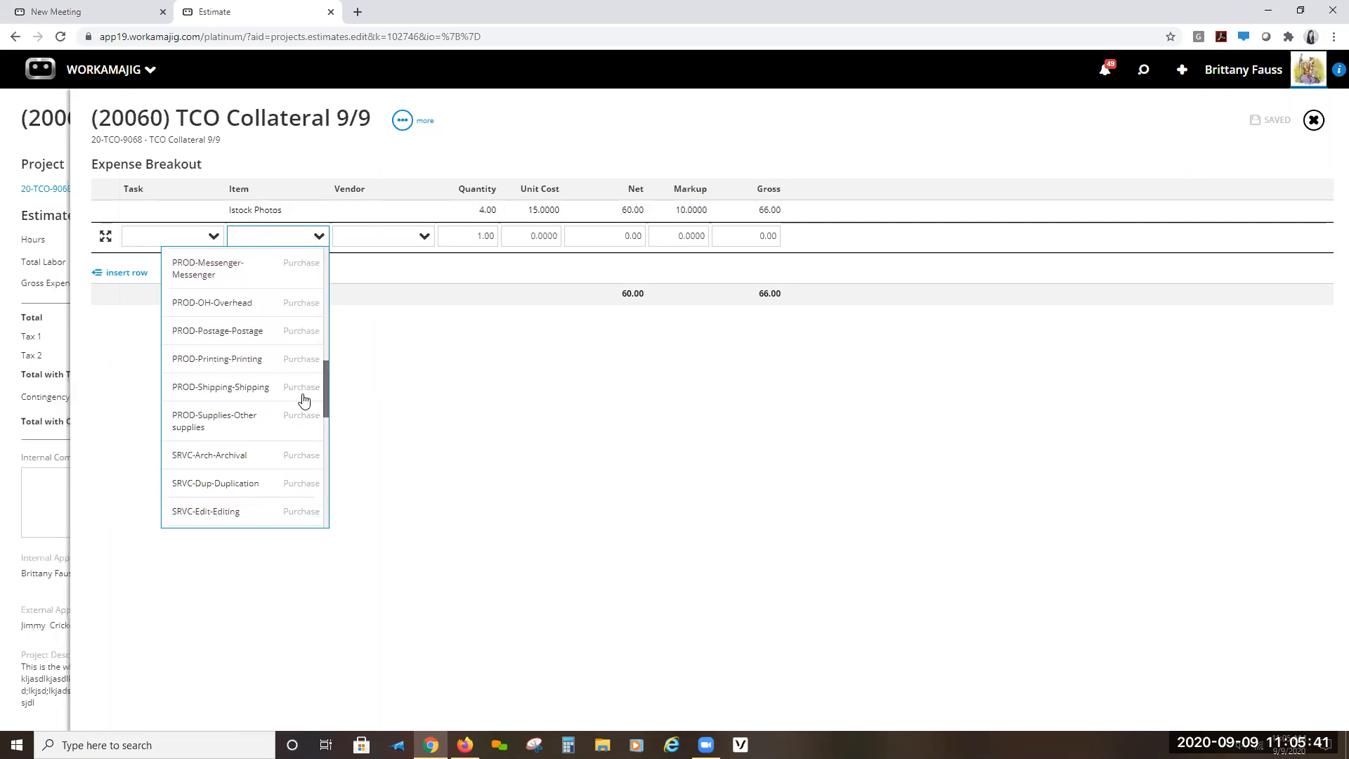
left_click(236, 387)
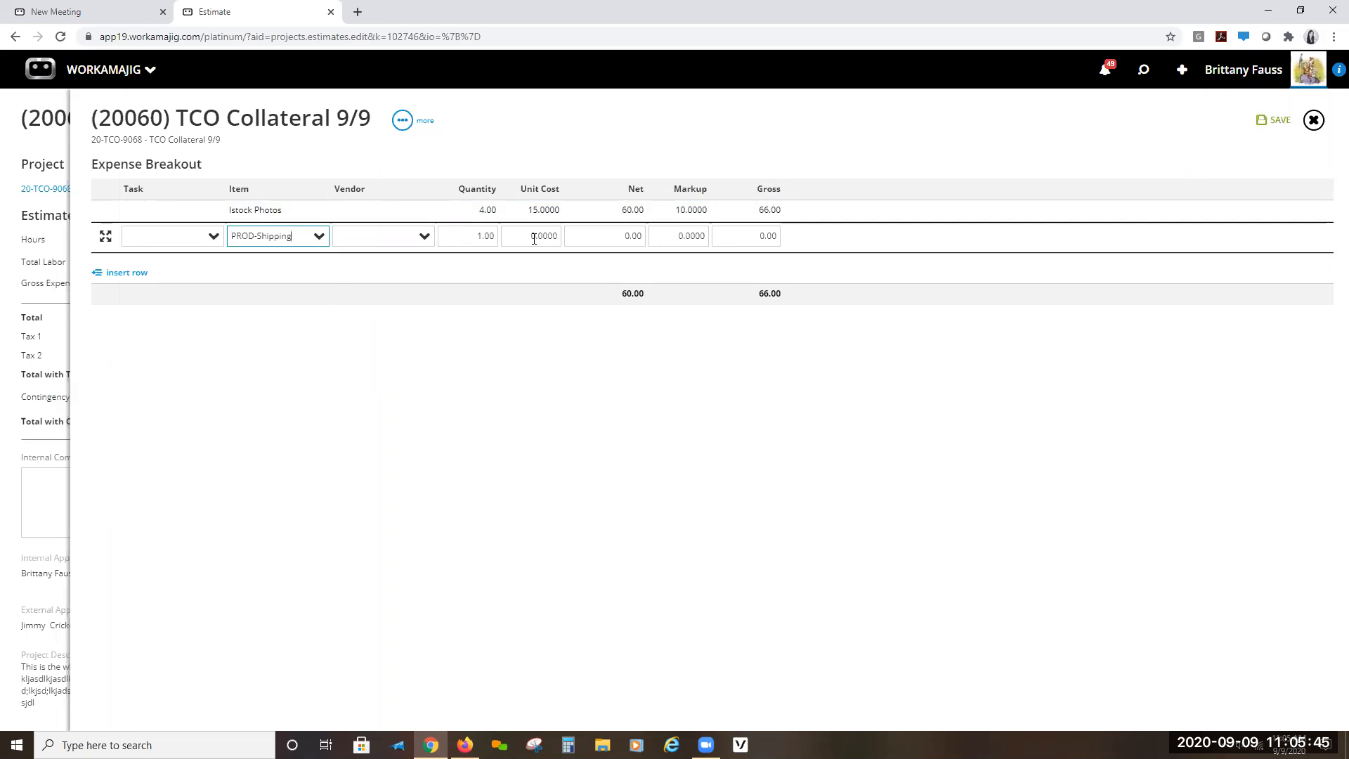
- Set the Shipping expense's unit cost to 100 and commit the row
left_click(527, 282)
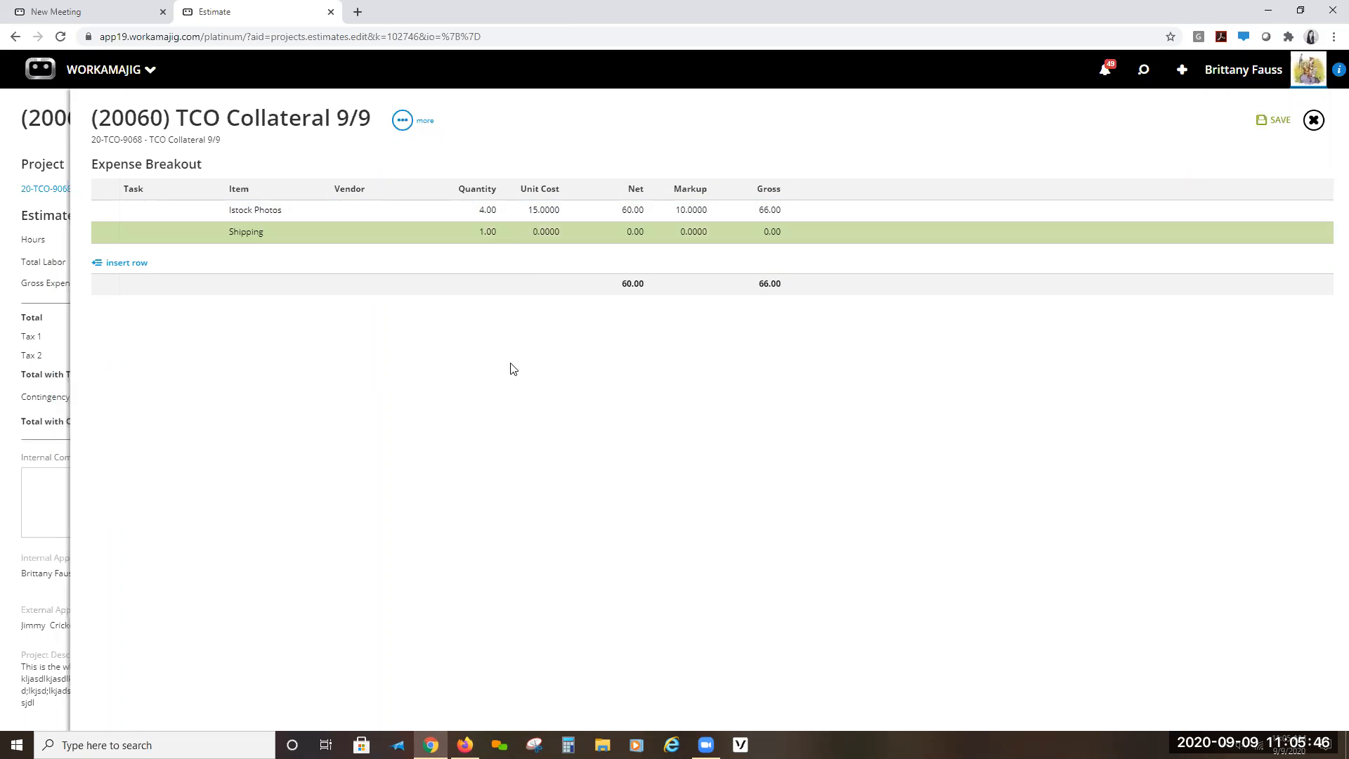
left_click(545, 238)
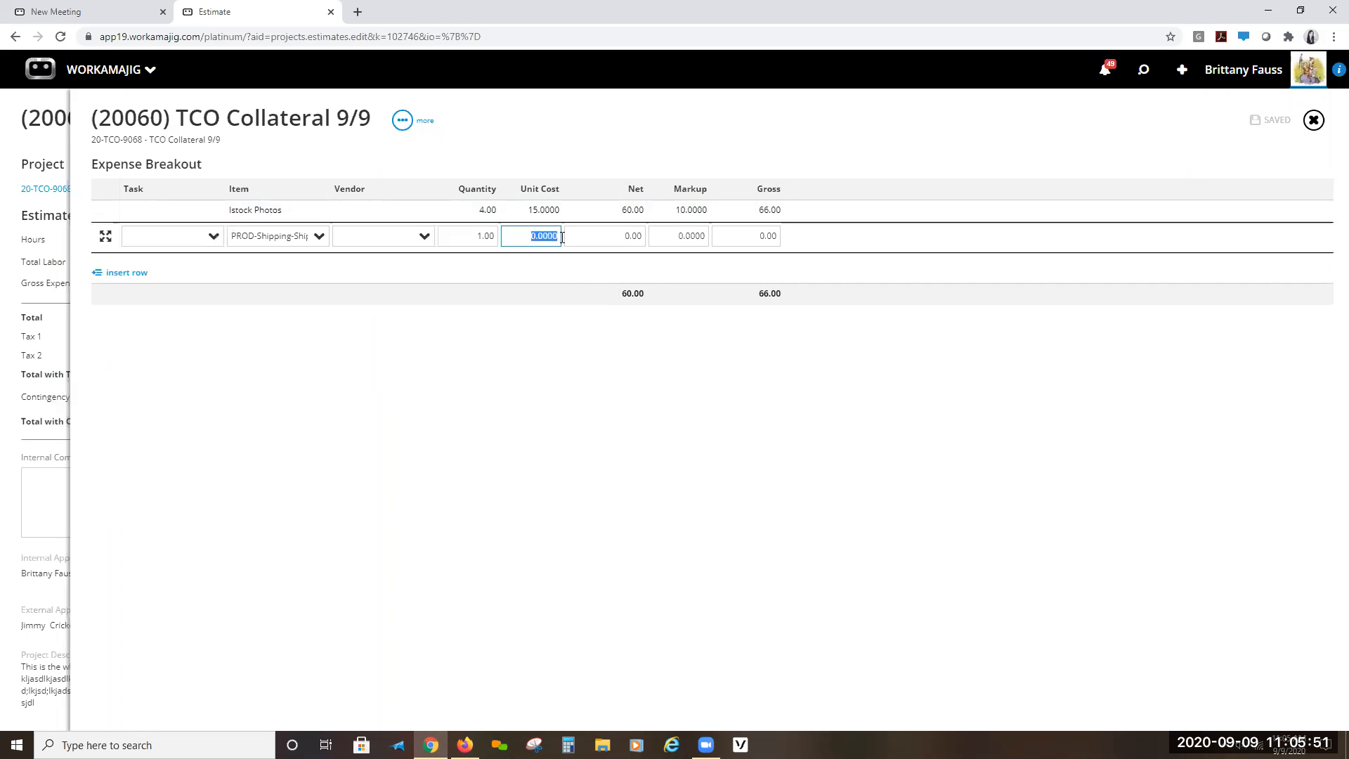
type("100")
left_click(562, 355)
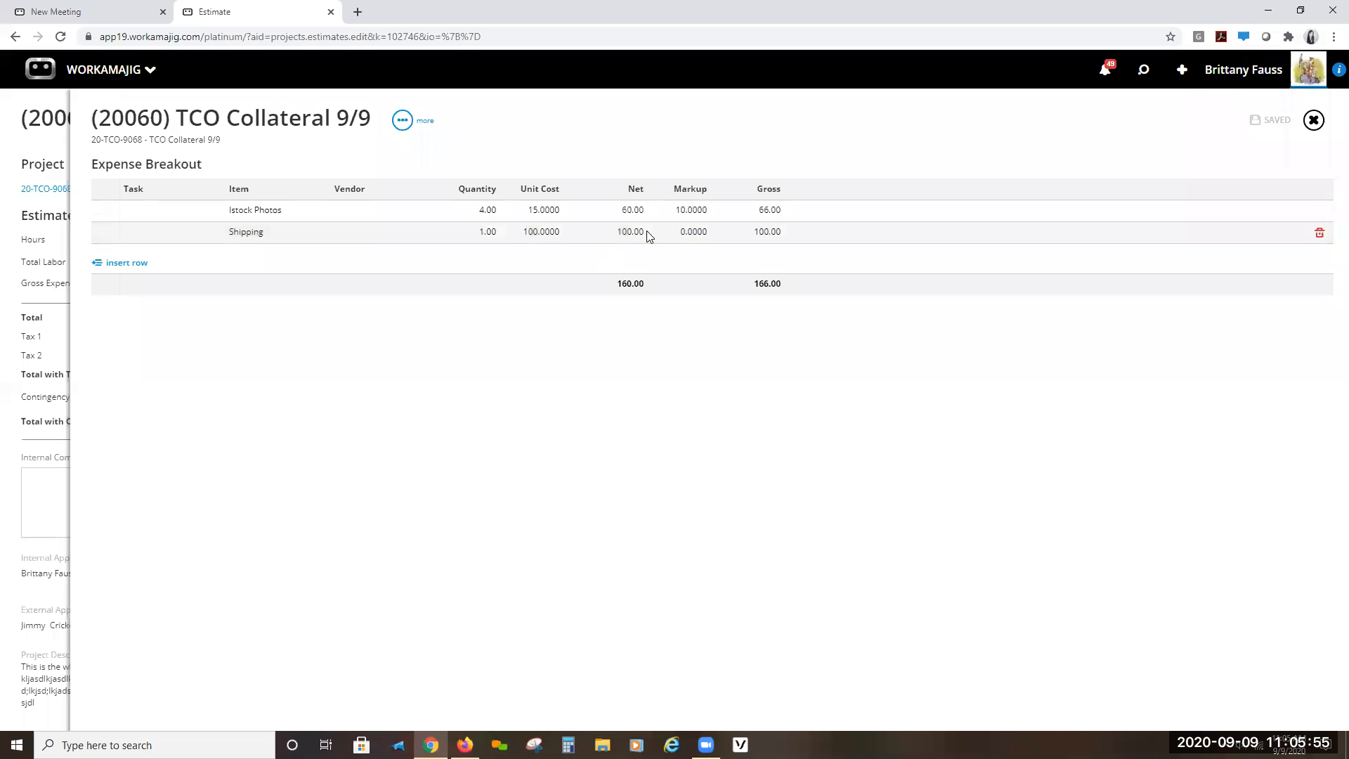
- Insert a third expense row with no task and choose PROD-Printing as its item
left_click(126, 262)
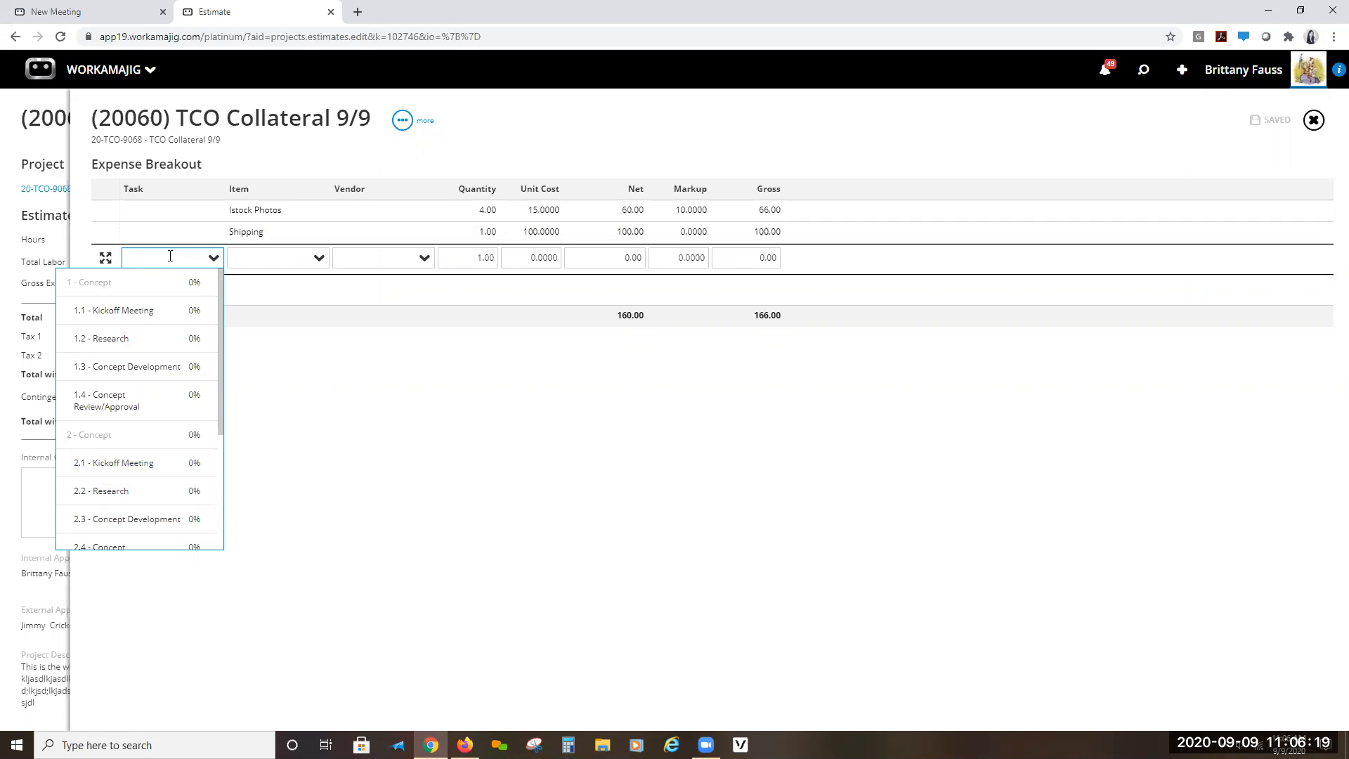
left_click(285, 253)
left_click(316, 261)
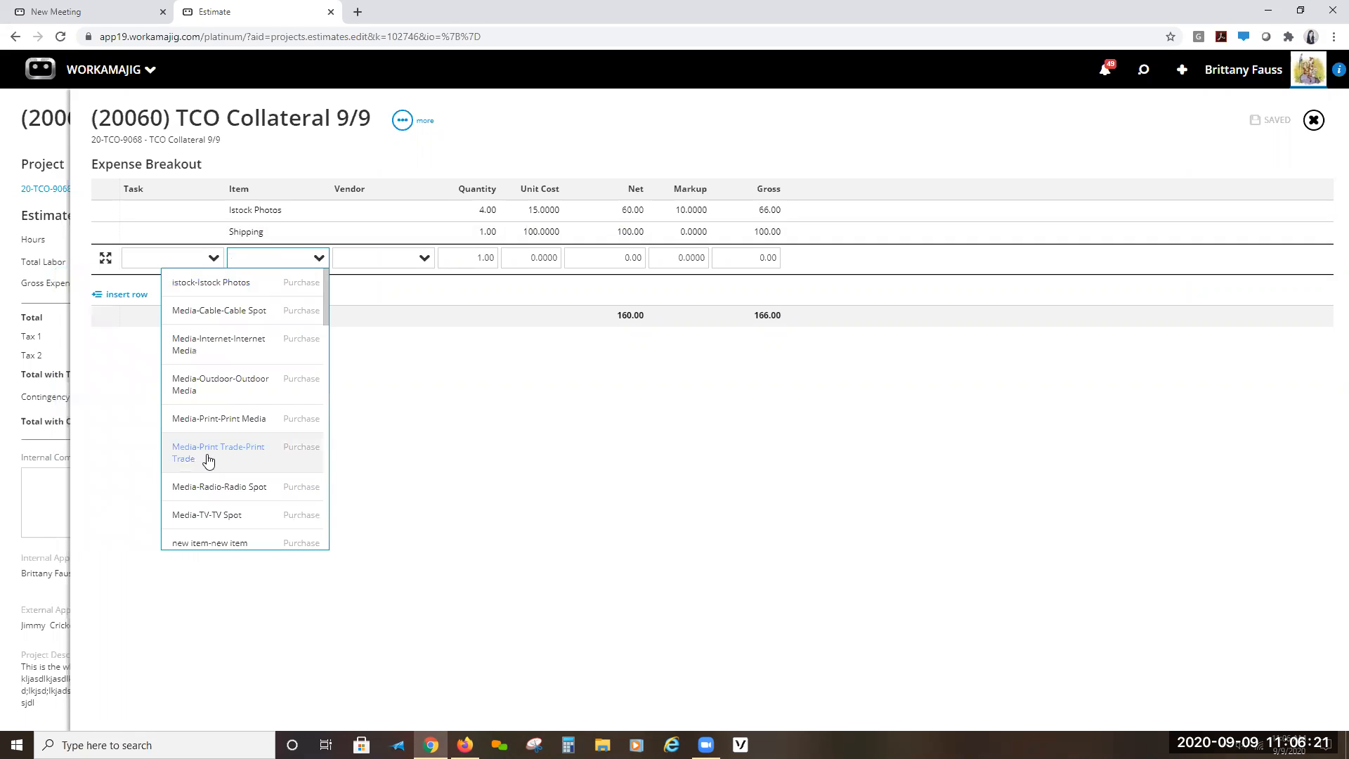
scroll(220, 490, "down", 10)
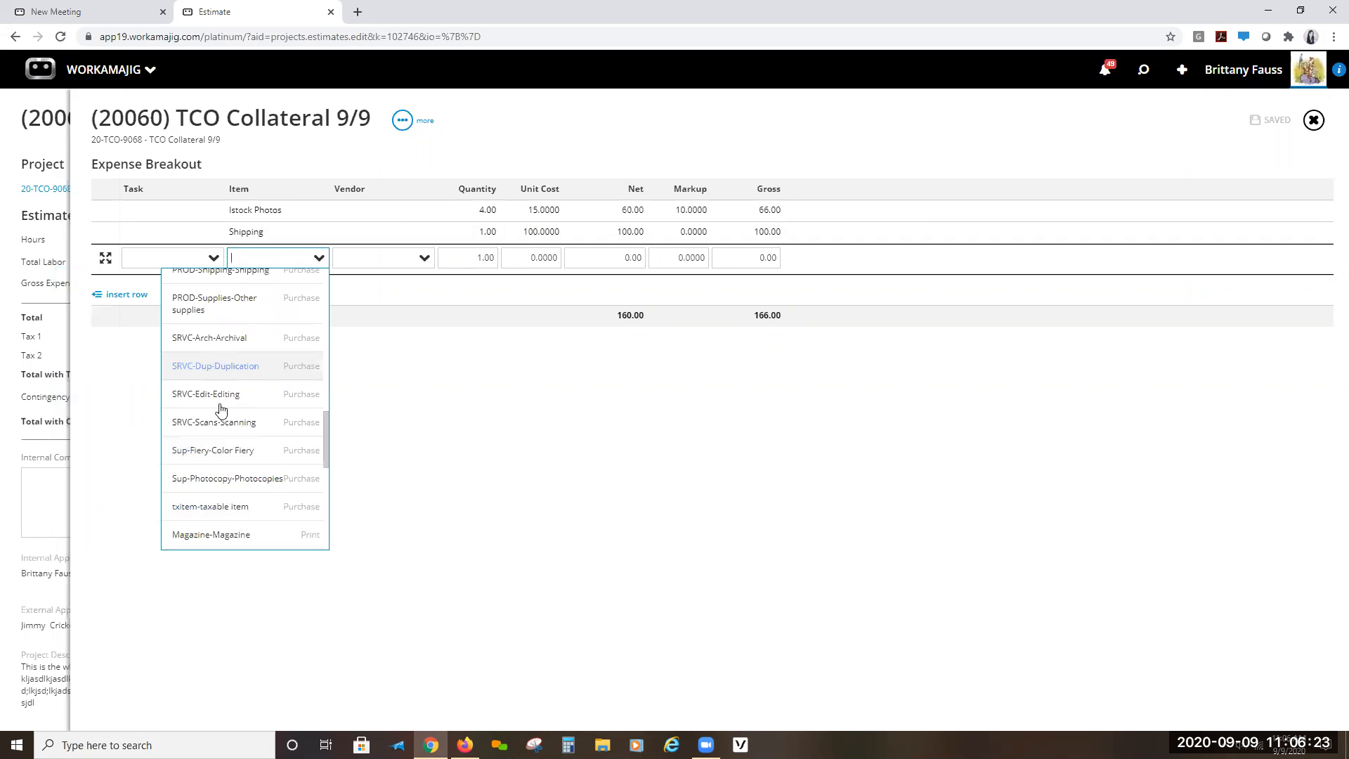
scroll(215, 416, "up", 5)
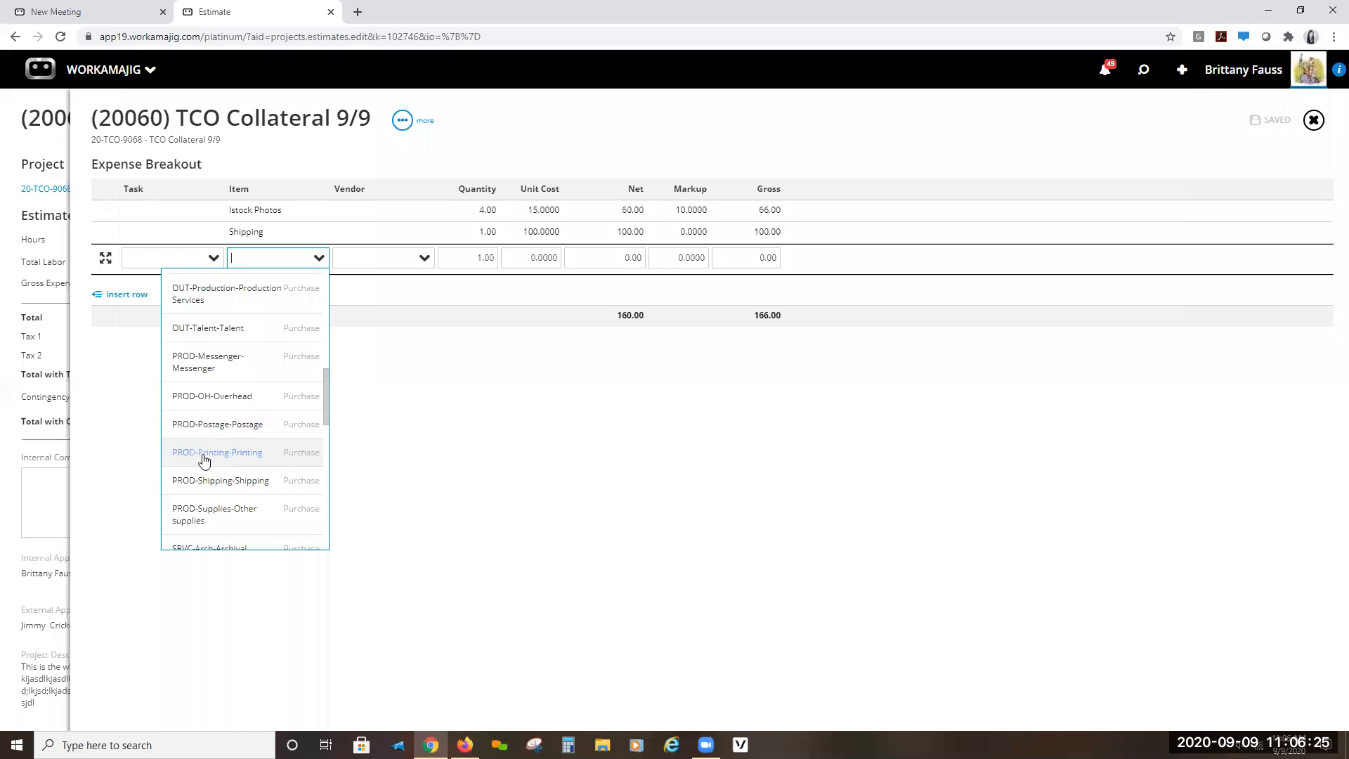
left_click(210, 454)
- Assign TCO-Test Company as the printing vendor with quantity 1000 and unit cost 1.25, and save and close the expense breakout
left_click(421, 265)
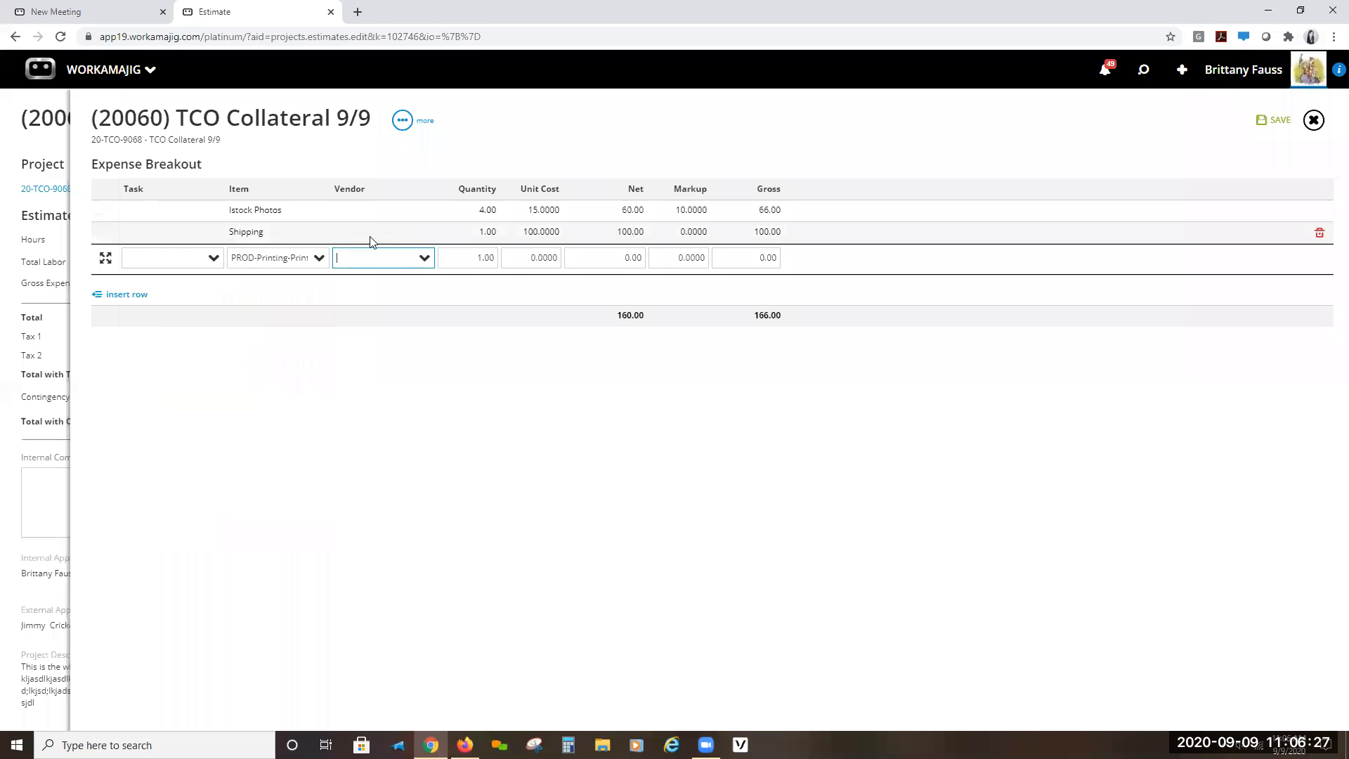
type("test")
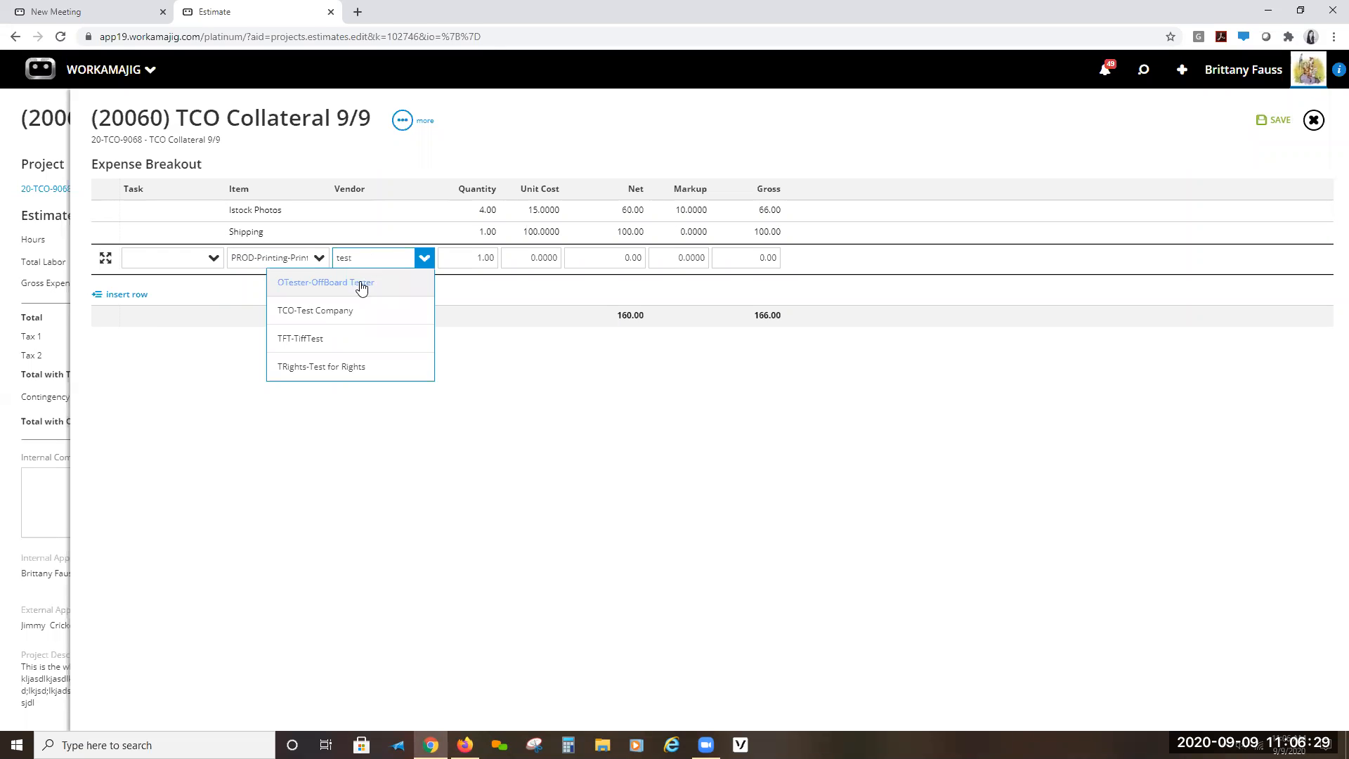
left_click(345, 312)
left_click(478, 264)
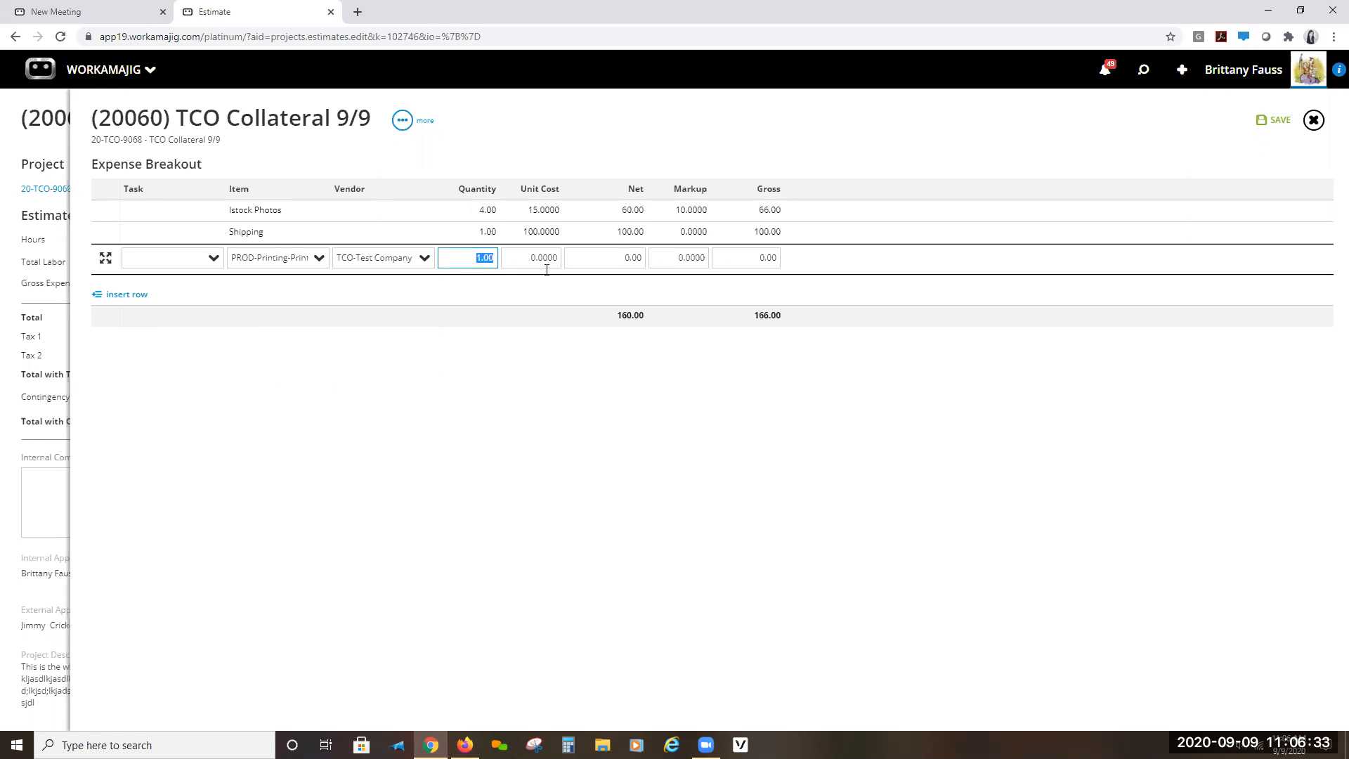
type("1000")
left_click(546, 269)
type("1.25")
key("Tab")
key("Return")
left_click(1273, 120)
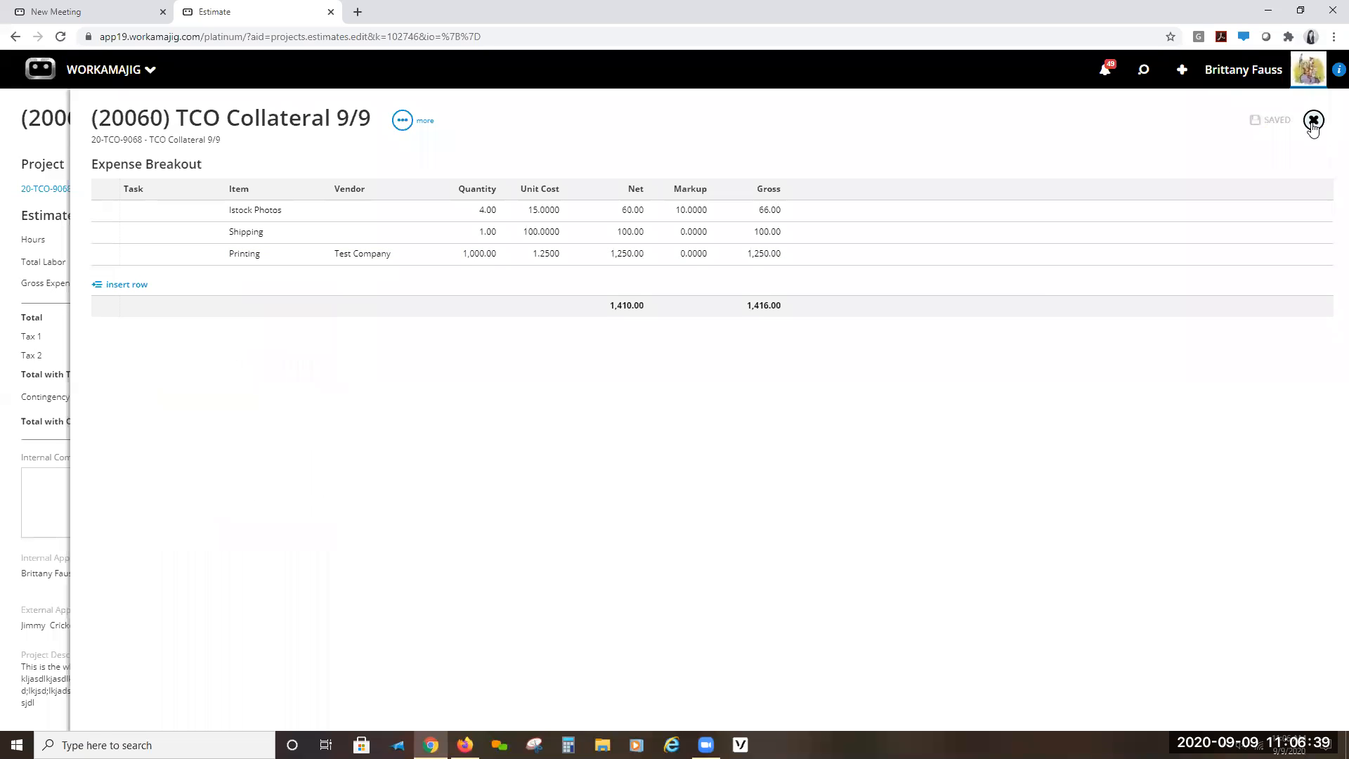
left_click(1314, 121)
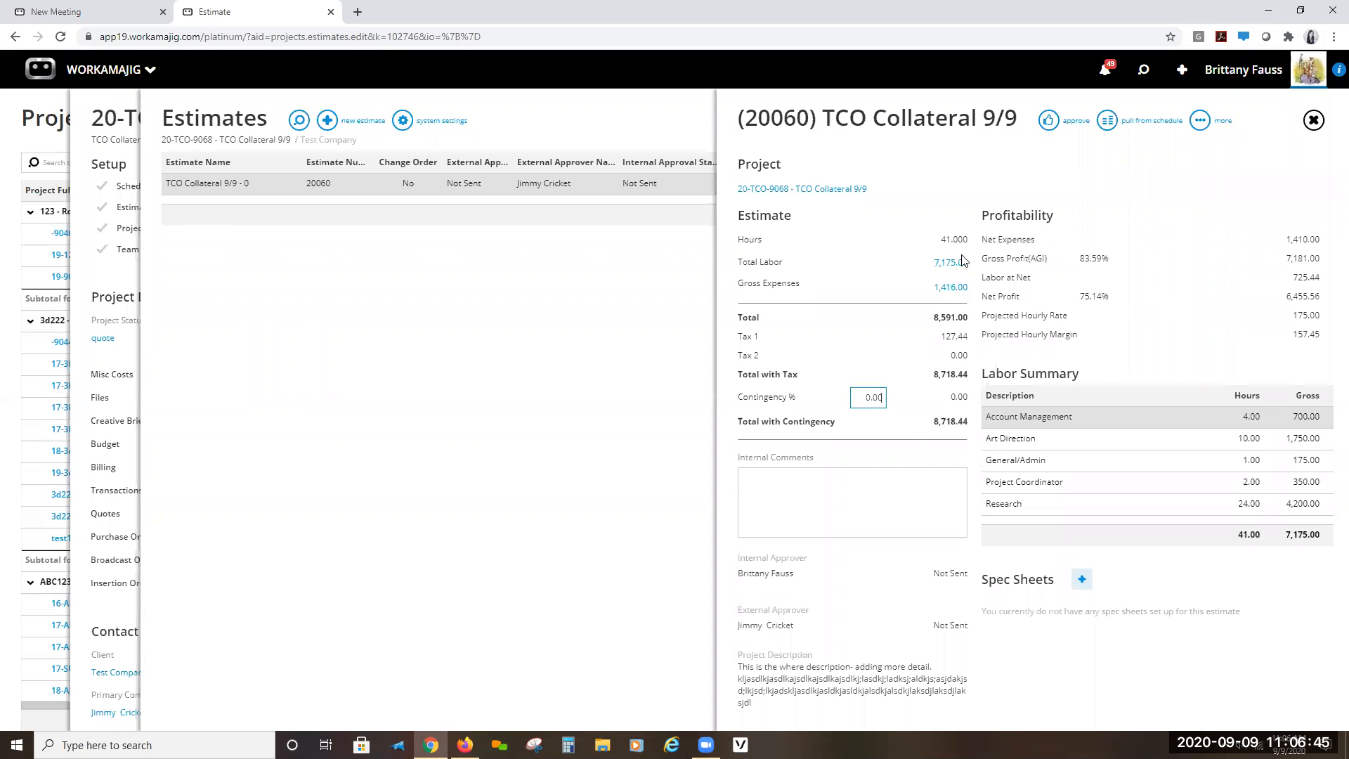
- Approve the TCO Collateral 9/9 estimate internally and check the external approver's status
mouse_move(931, 321)
left_mouse_down()
mouse_move(976, 323)
mouse_move(923, 324)
left_mouse_up()
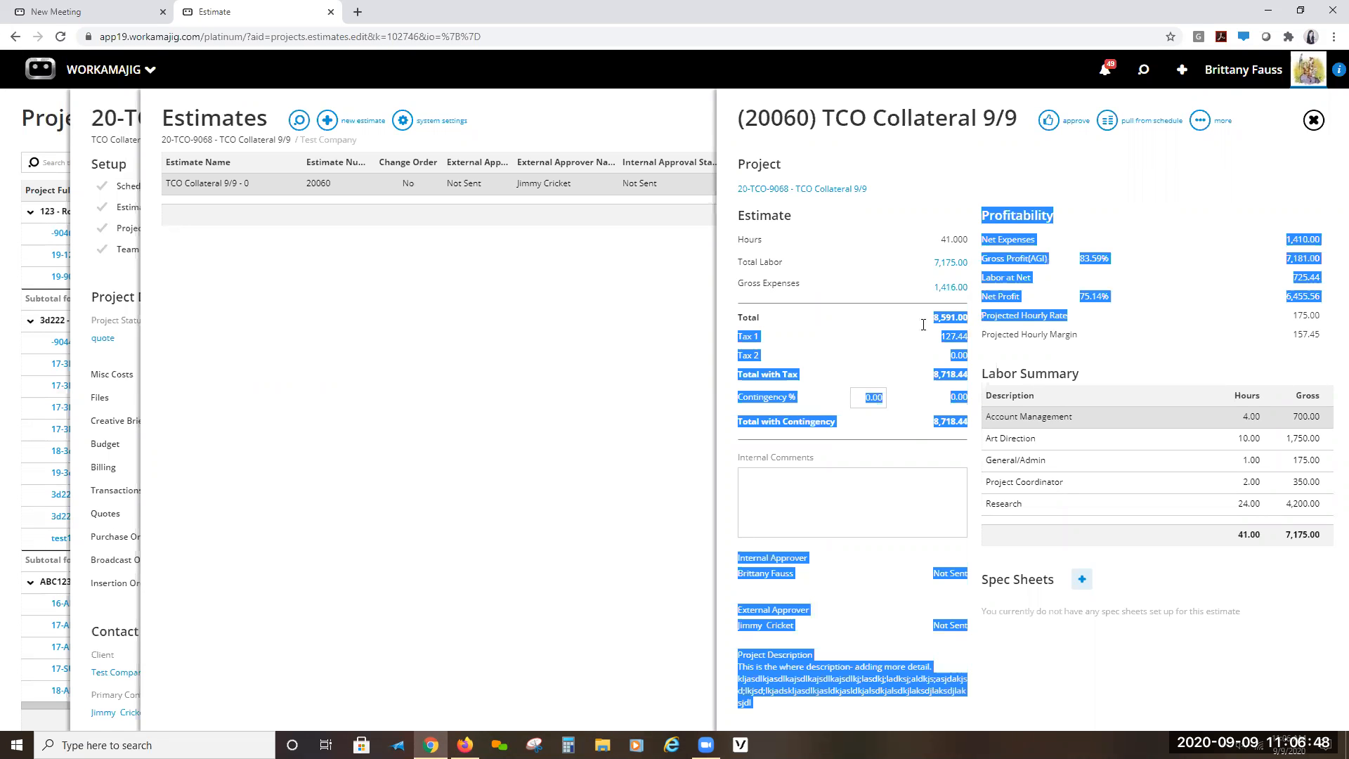
left_click(958, 349)
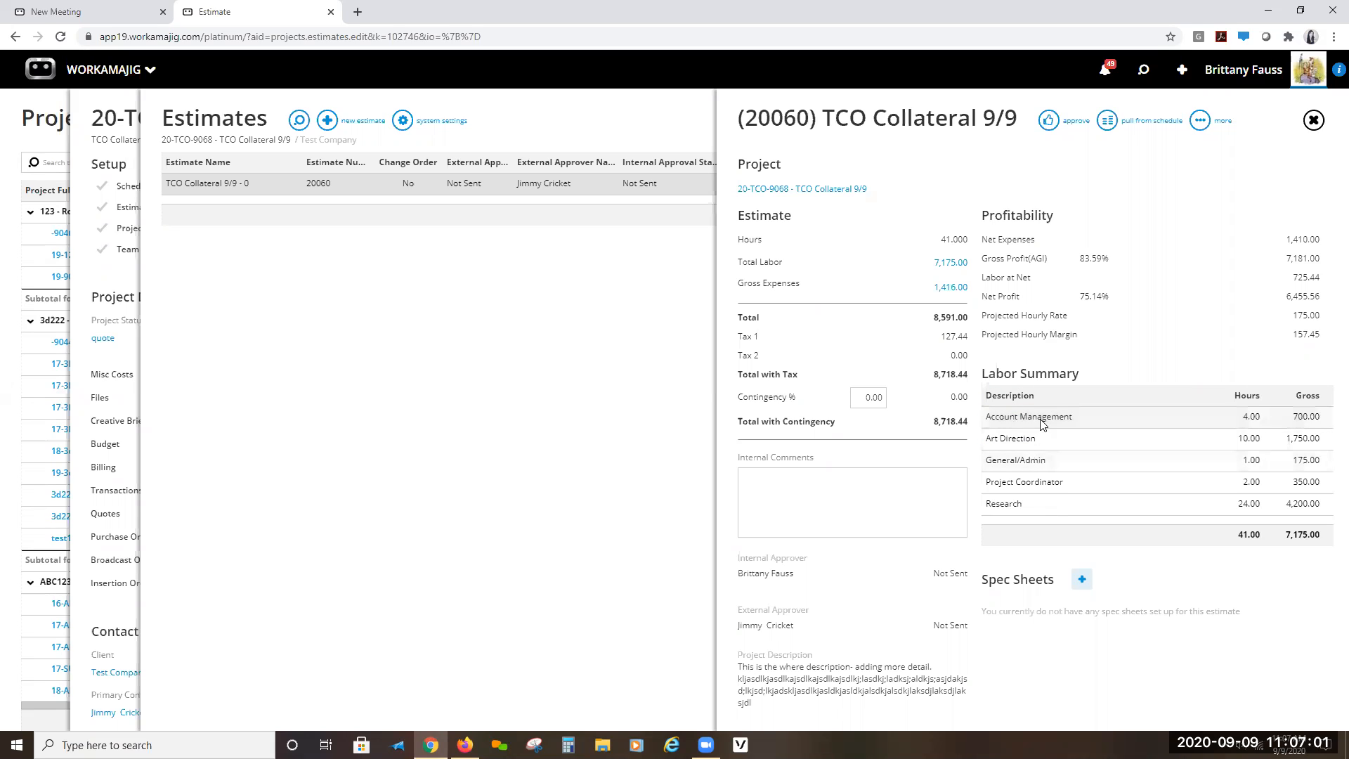
left_click(1020, 426)
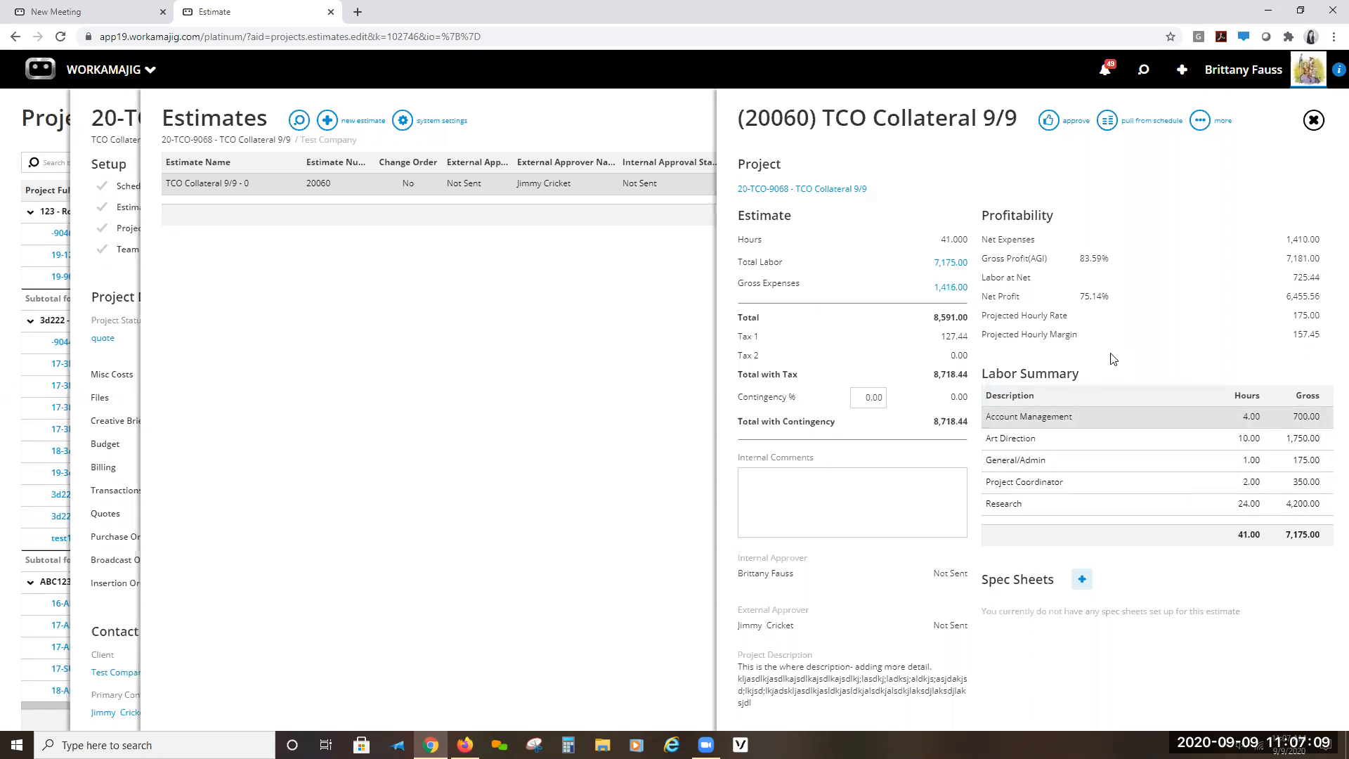
left_click(1054, 122)
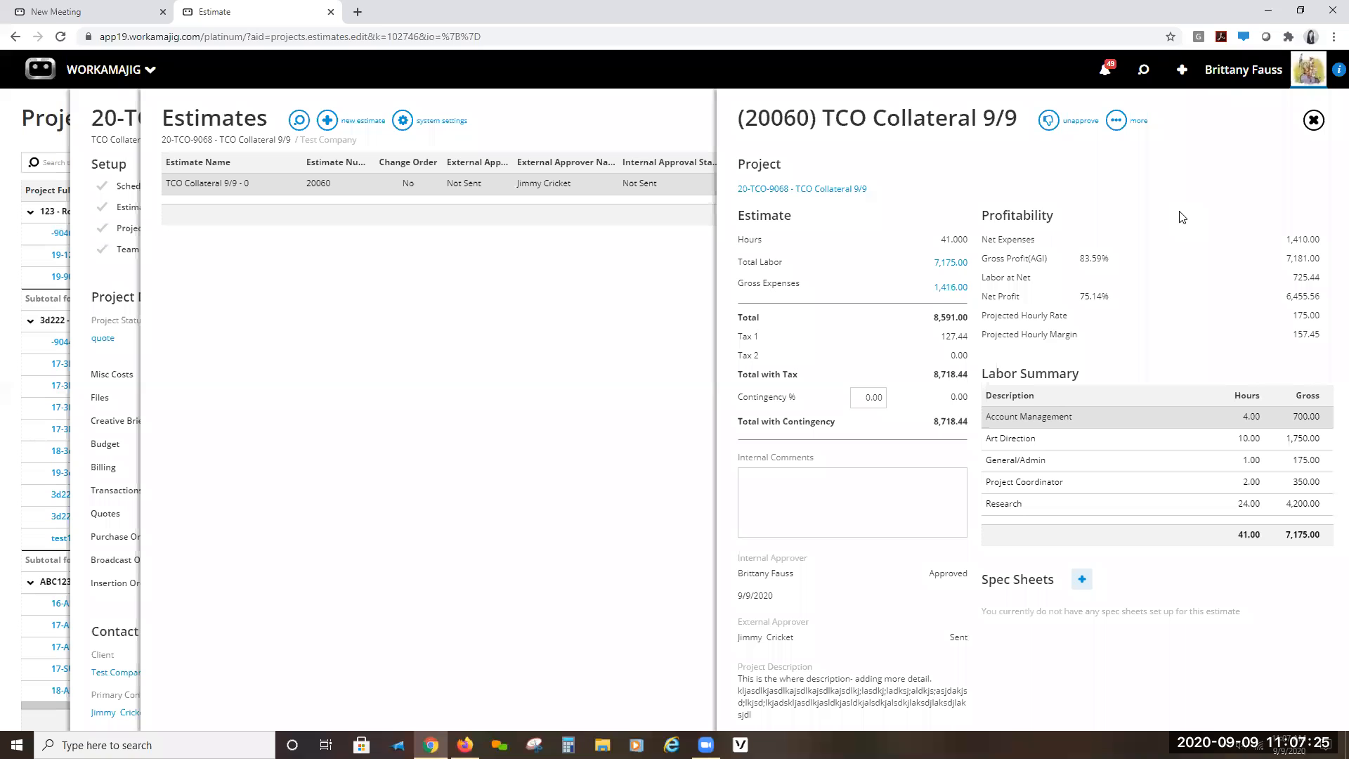
double_click(953, 638)
left_click_drag(1001, 640, 963, 647)
left_click(963, 645)
left_click_drag(745, 640, 821, 642)
left_click(822, 642)
- Generate the printable estimate, review its labor, expenses and approval sections, and return to the estimate overview
left_click(1116, 120)
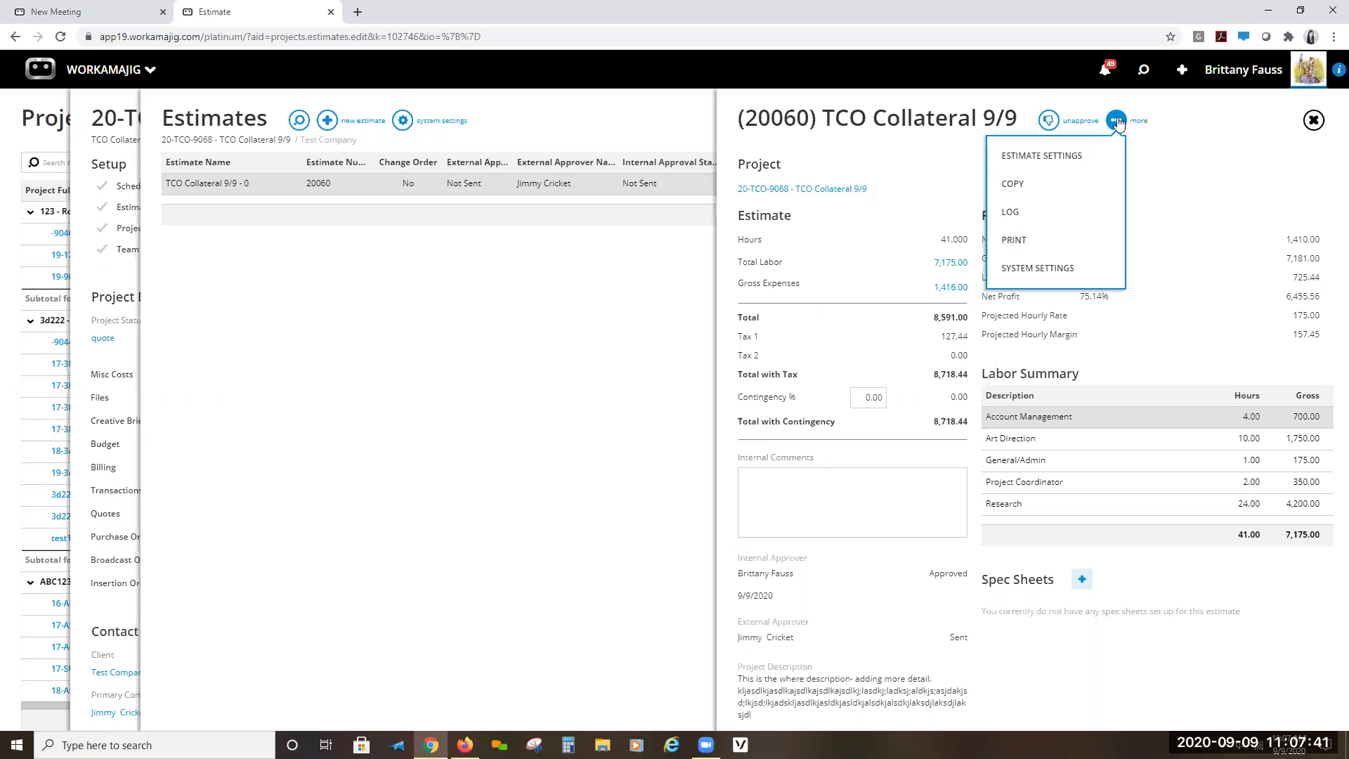
left_click(1012, 241)
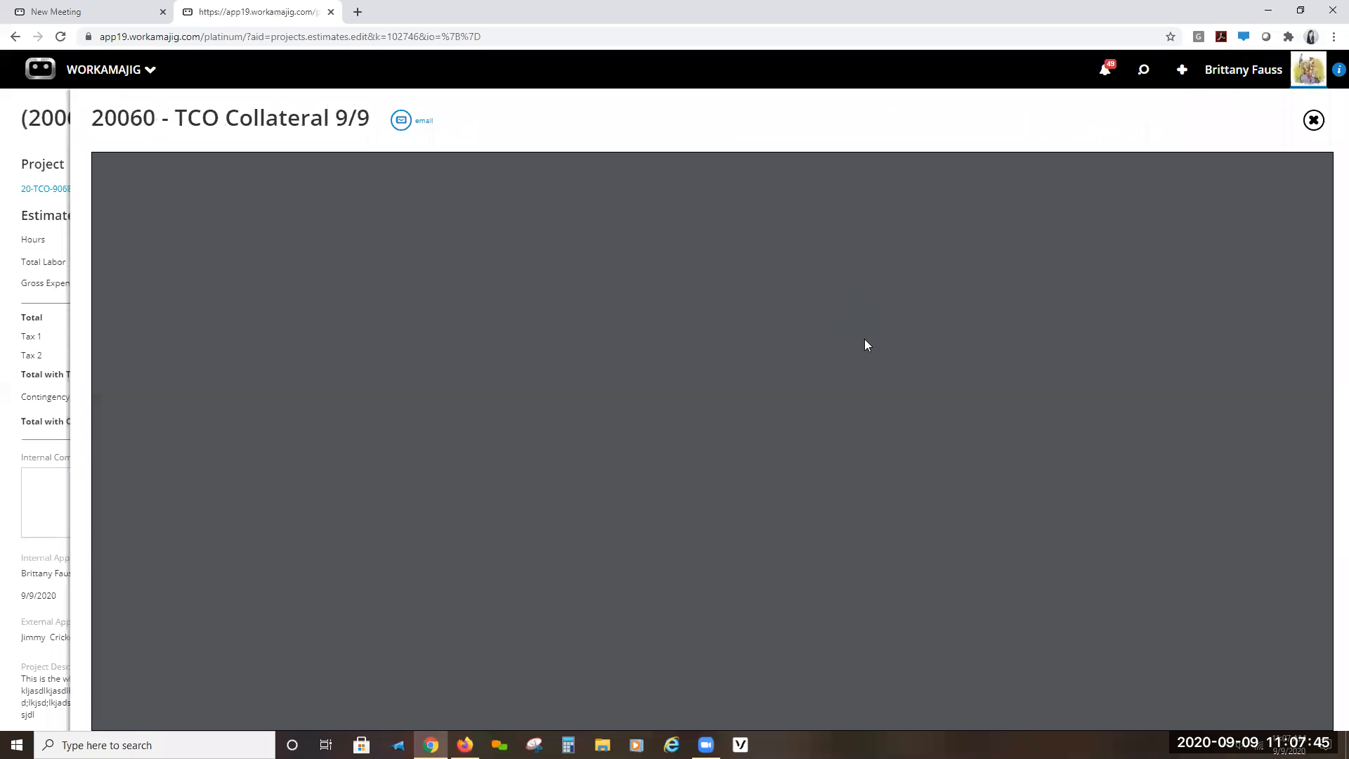
scroll(743, 309, "down", 4)
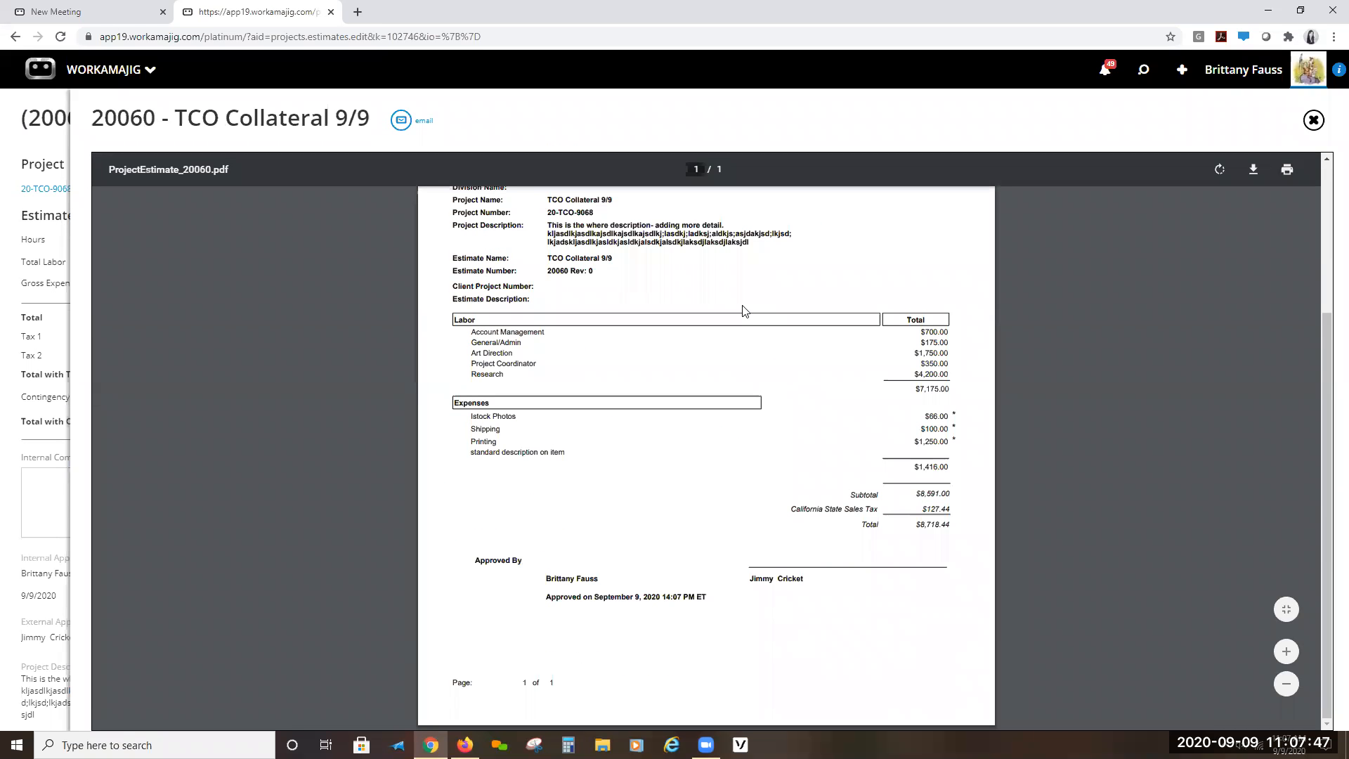
scroll(745, 311, "up", 3)
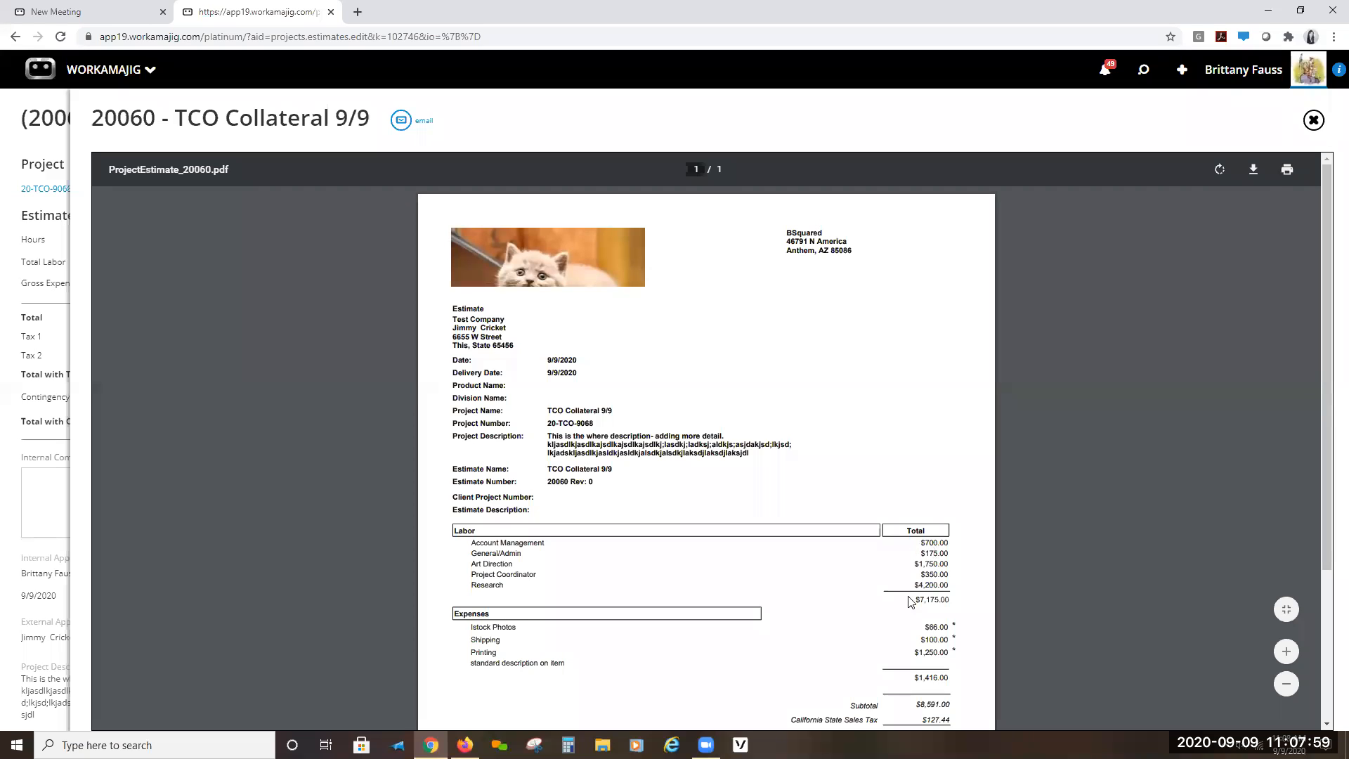
scroll(908, 597, "down", 1)
scroll(908, 598, "down", 3)
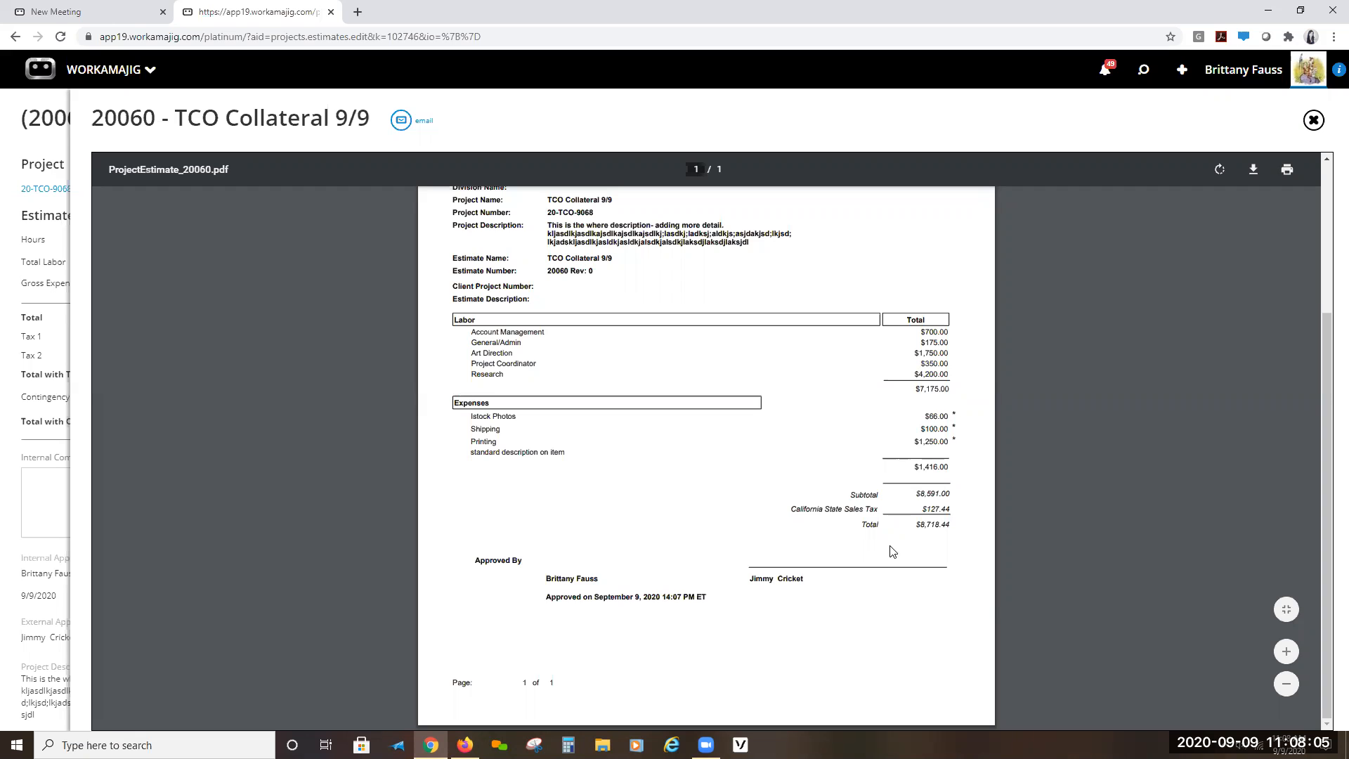
scroll(831, 611, "up", 3)
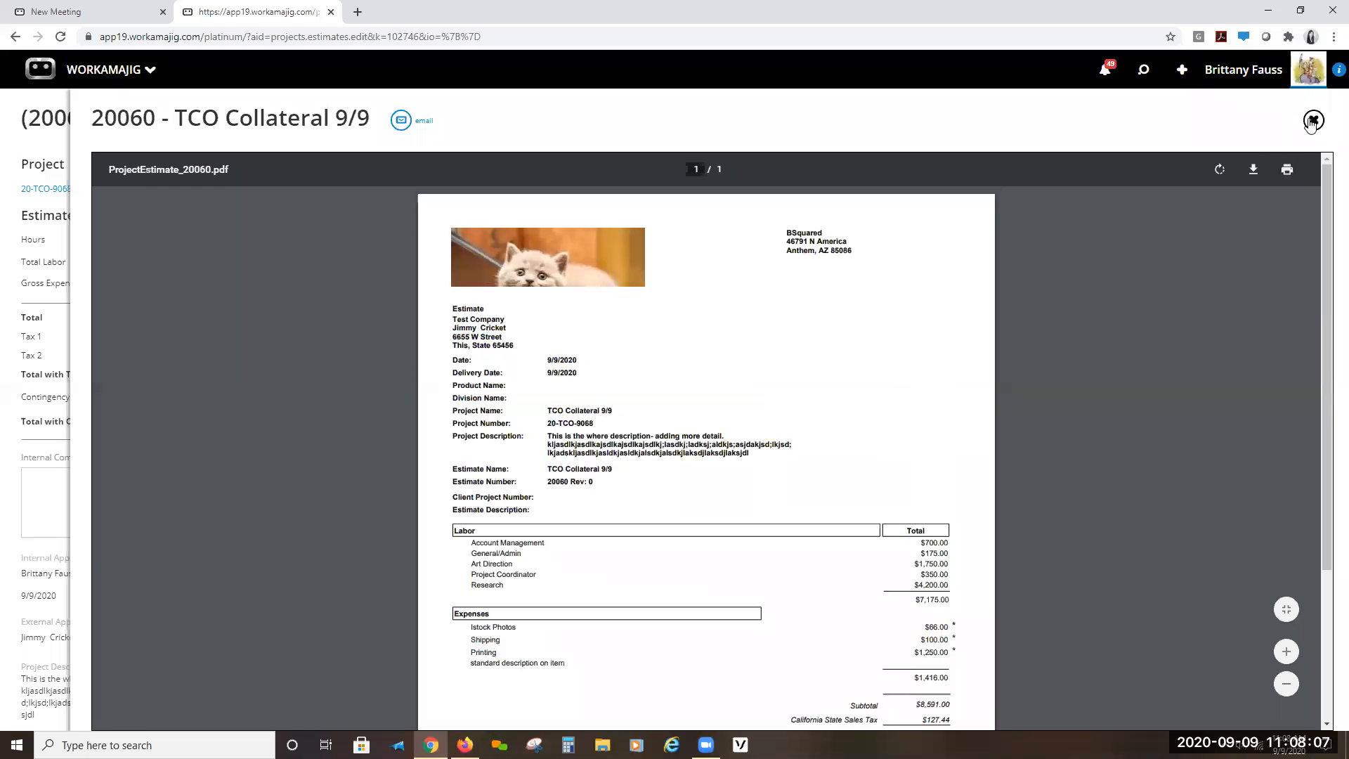
left_click(1308, 118)
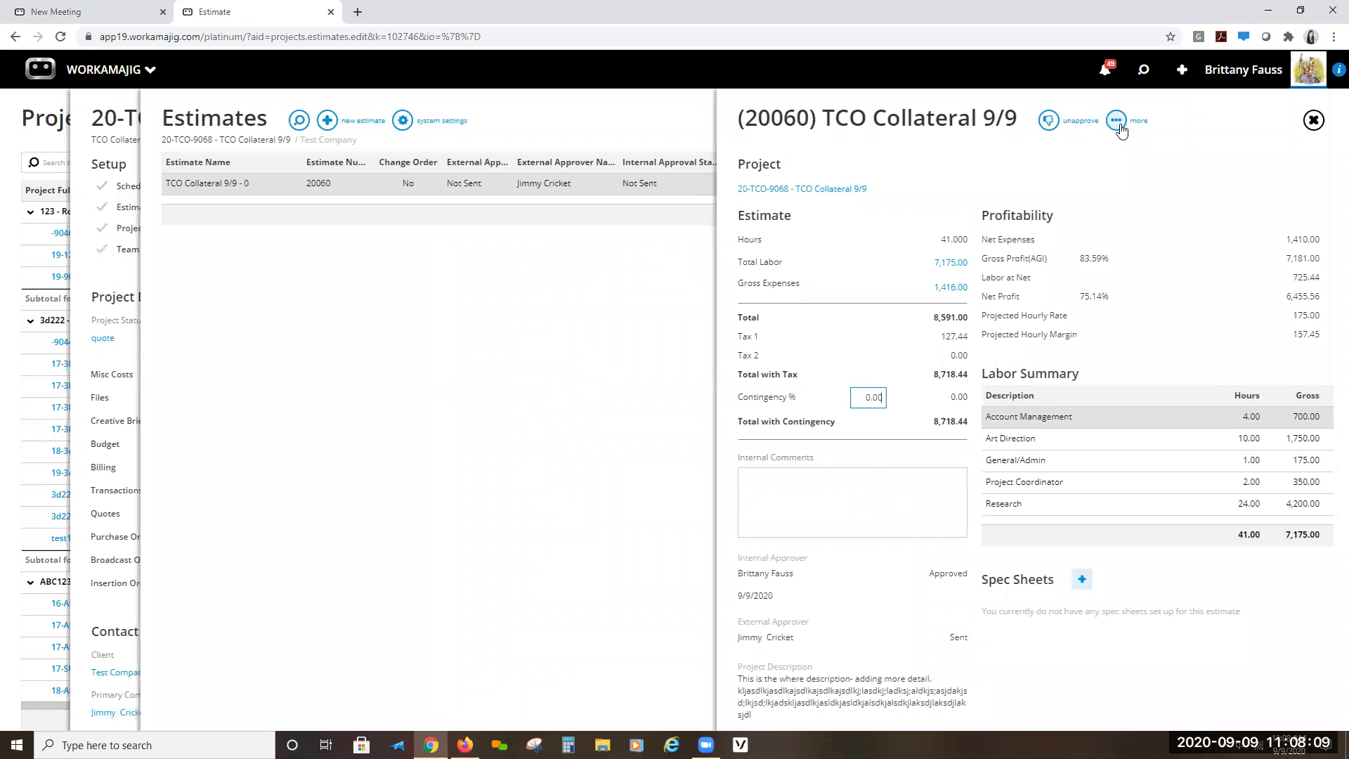
- Set the estimate template to Detailed in the estimate settings and save the change
left_click(1118, 124)
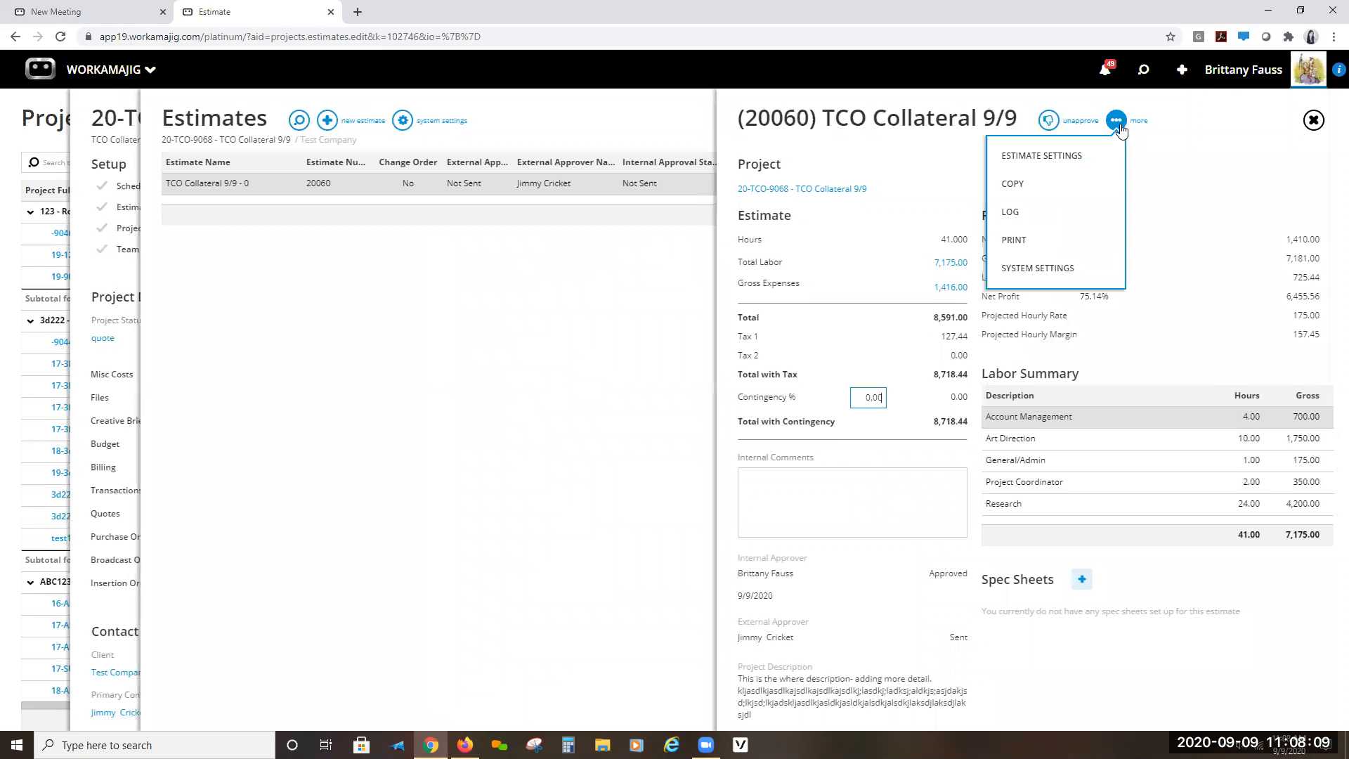
left_click(1089, 160)
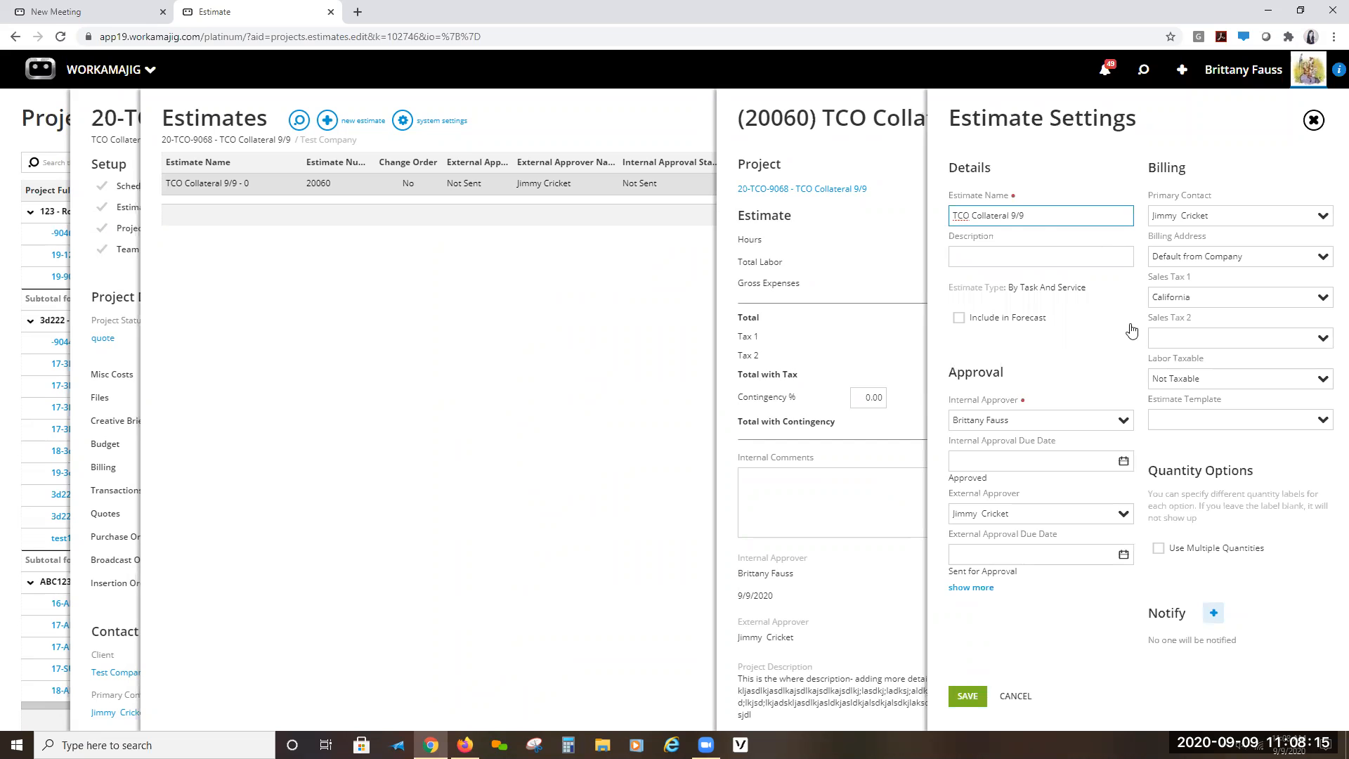
left_click(1318, 423)
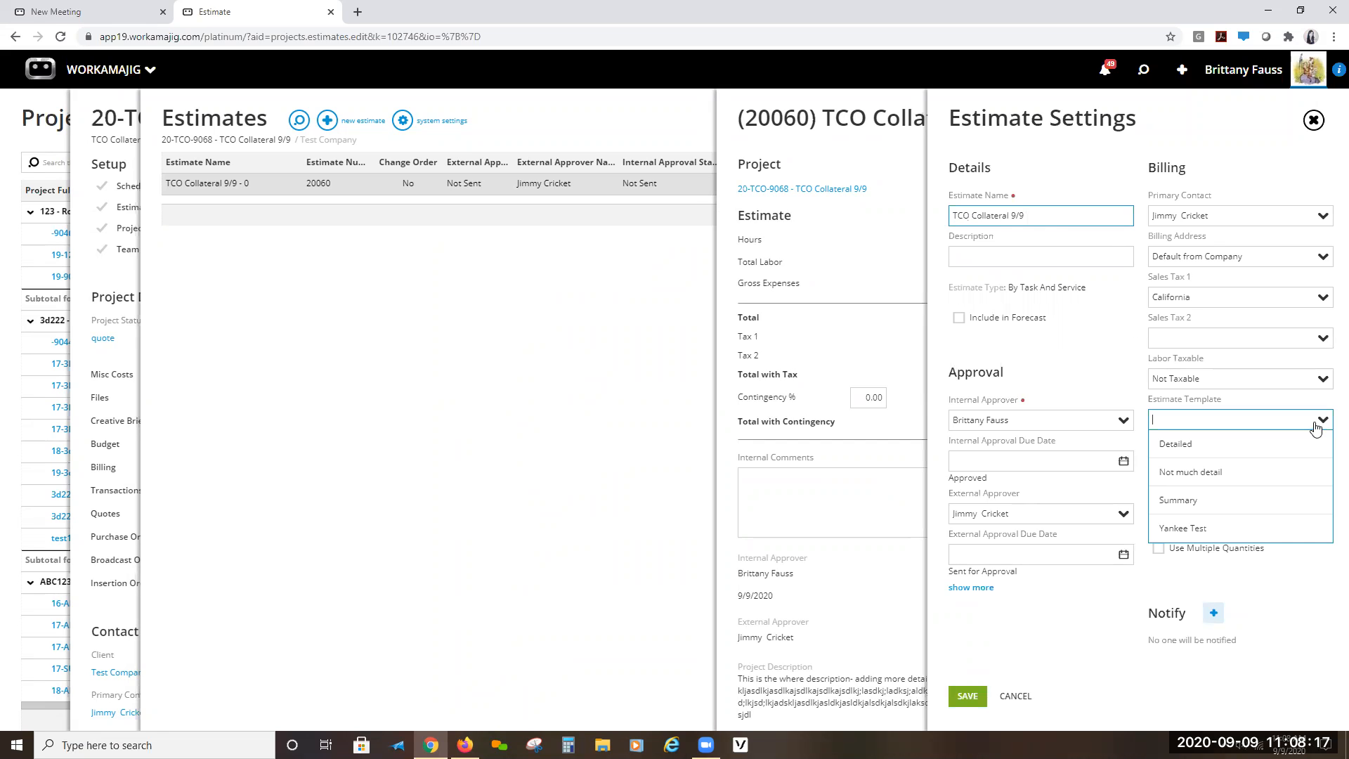
left_click(1182, 451)
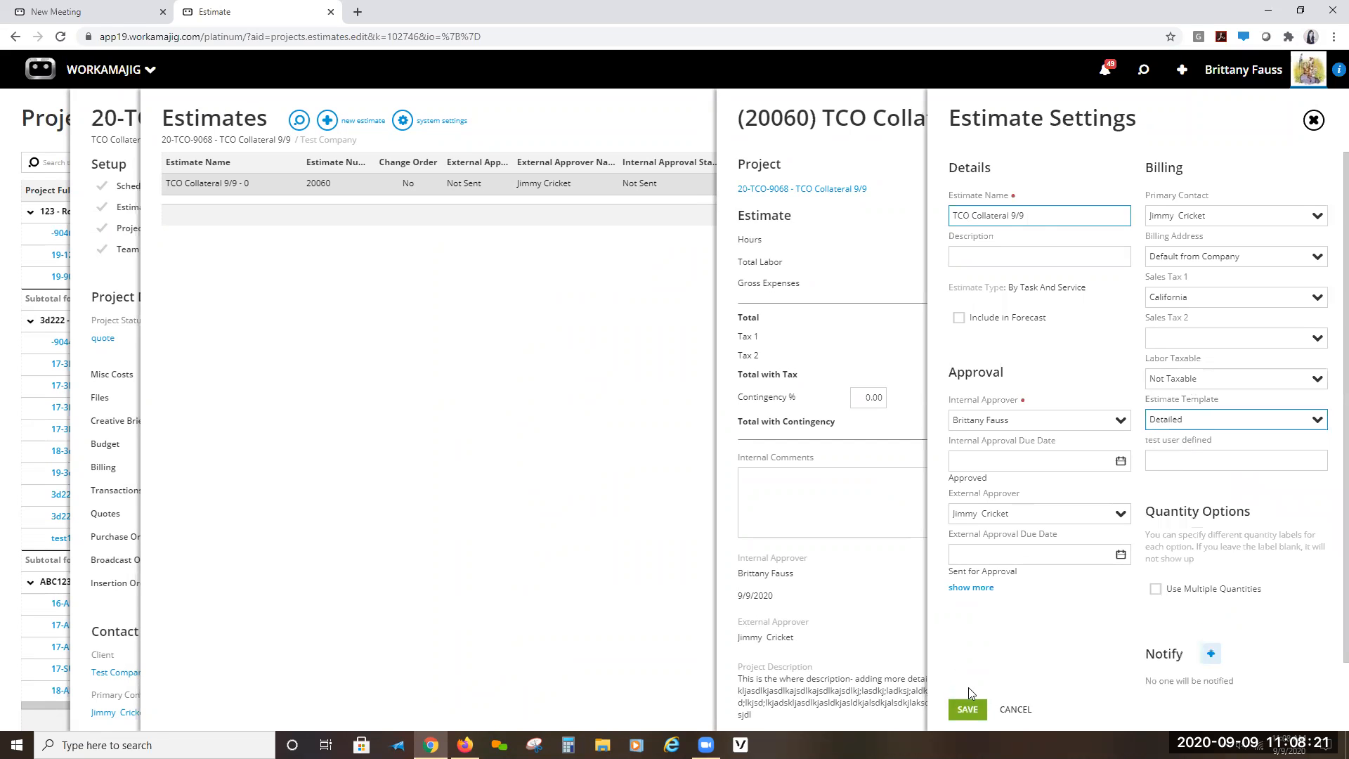
left_click(968, 709)
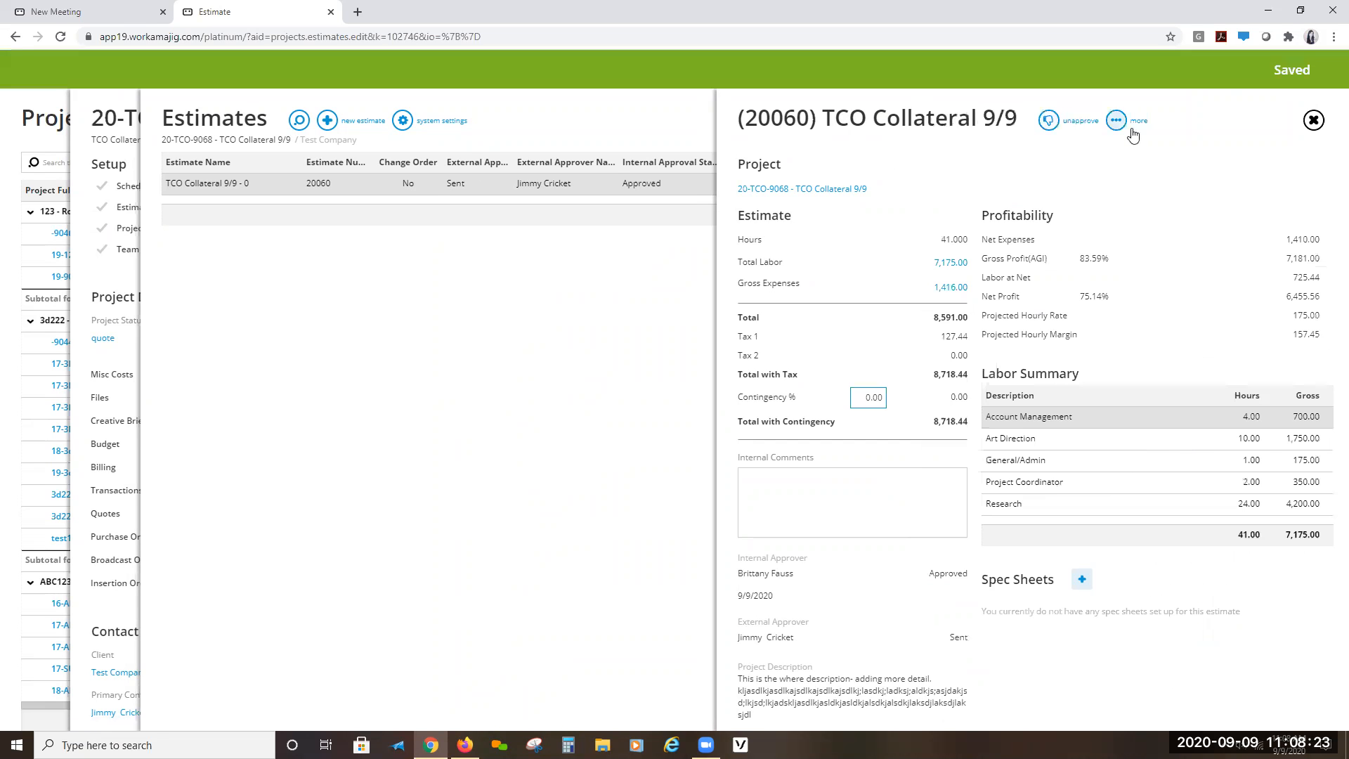
- Generate the printable estimate with the Detailed template, examine its task and service breakdown, and close the preview
left_click(1116, 121)
left_click(1029, 241)
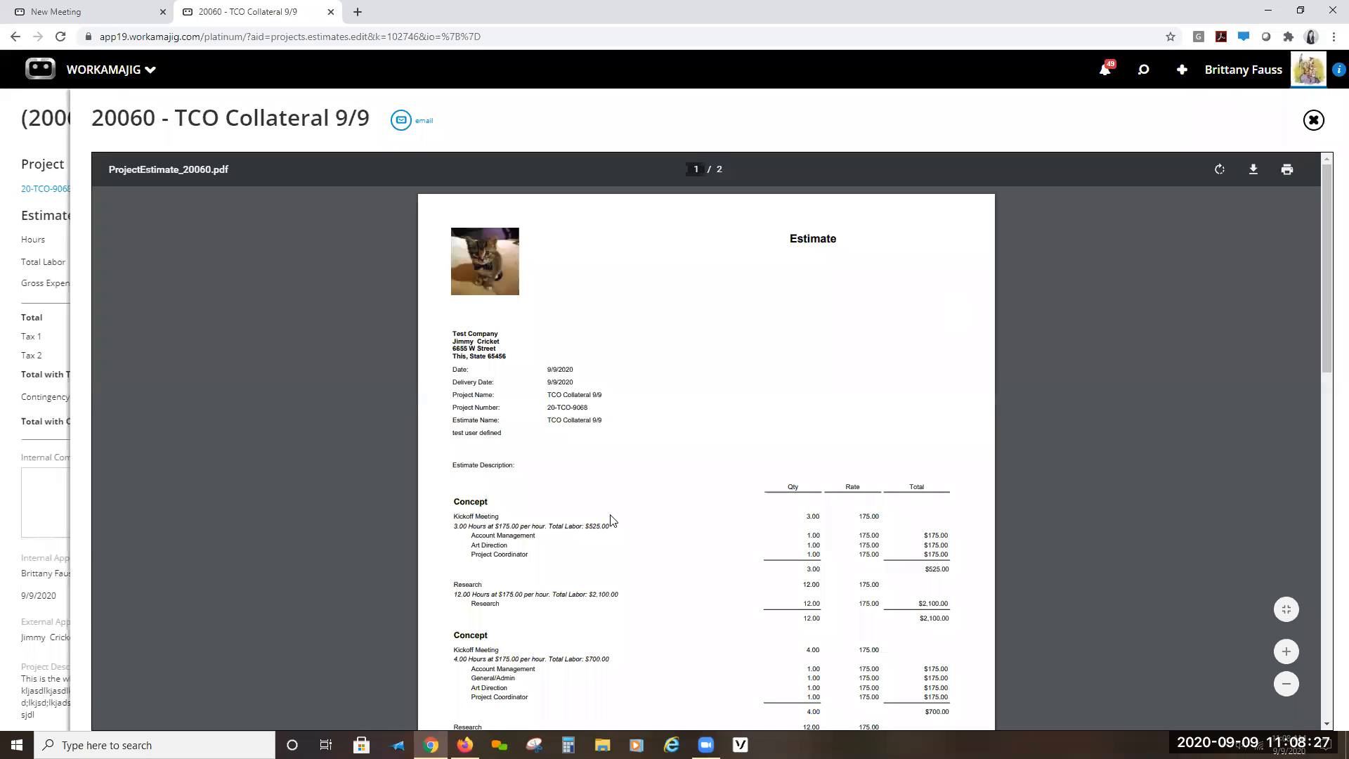
scroll(550, 515, "down", 2)
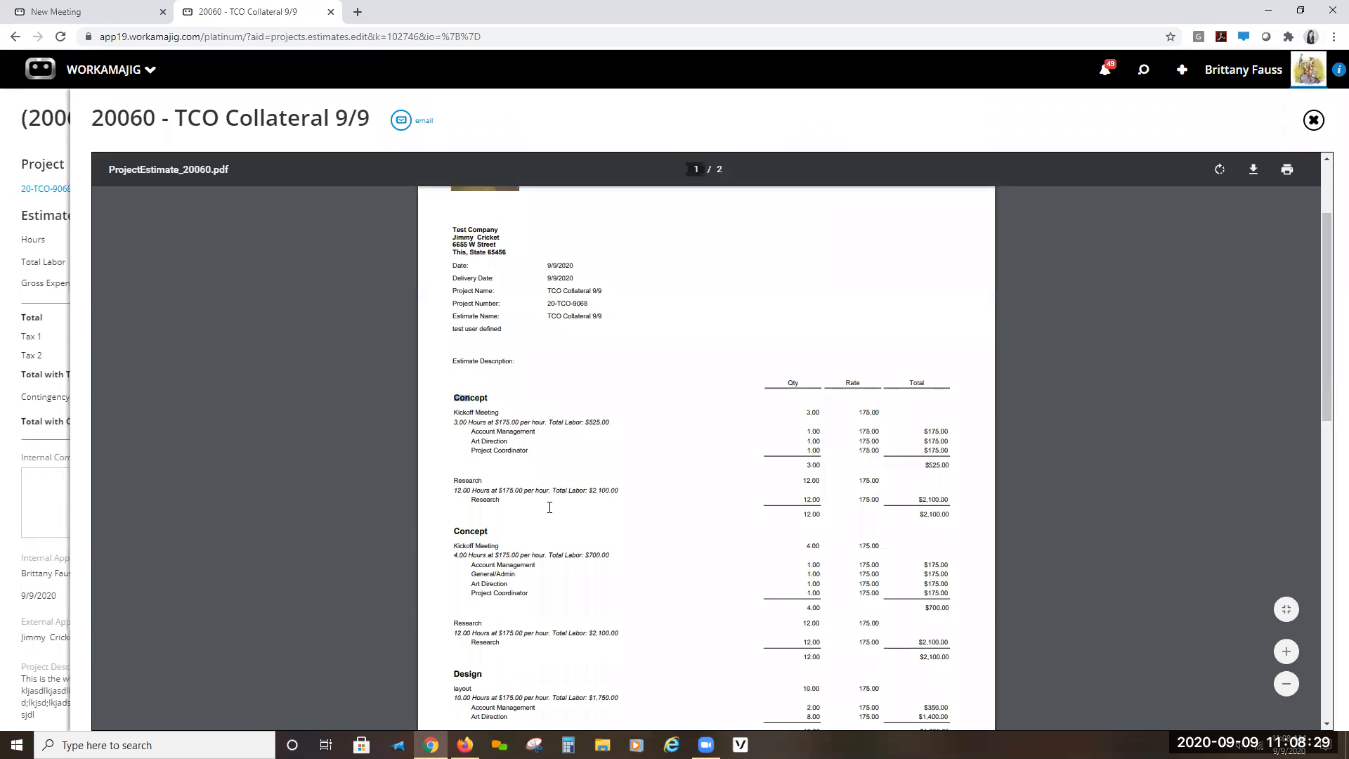
scroll(517, 566, "down", 2)
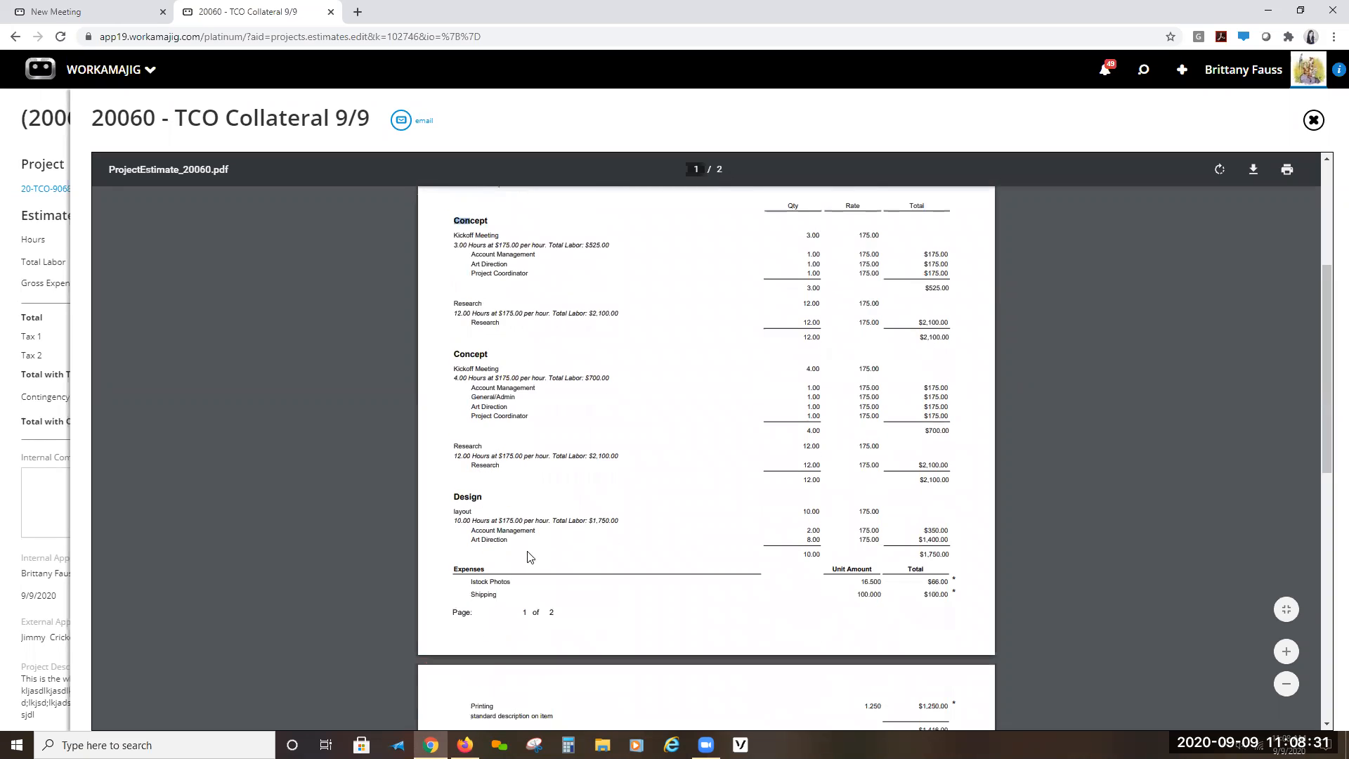
scroll(545, 533, "up", 2)
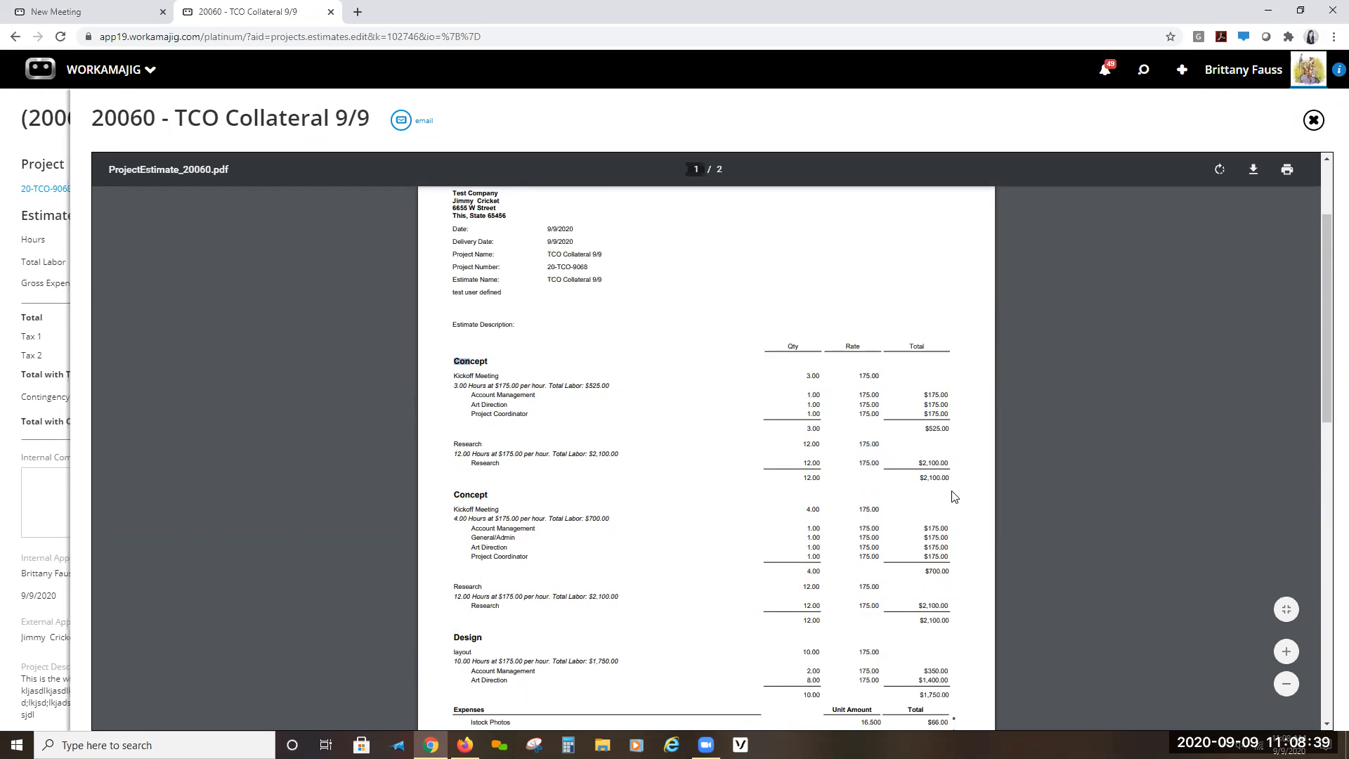
scroll(906, 447, "down", 1)
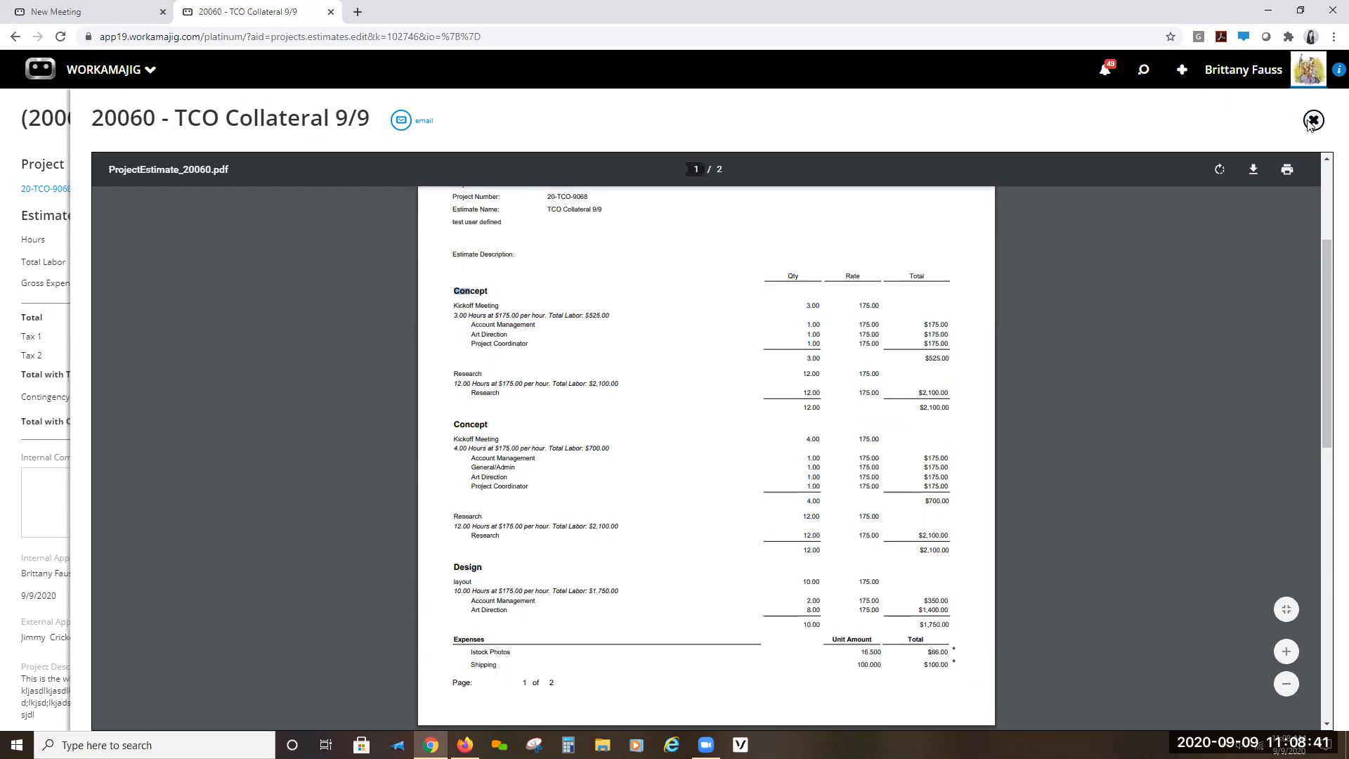
left_click(1311, 121)
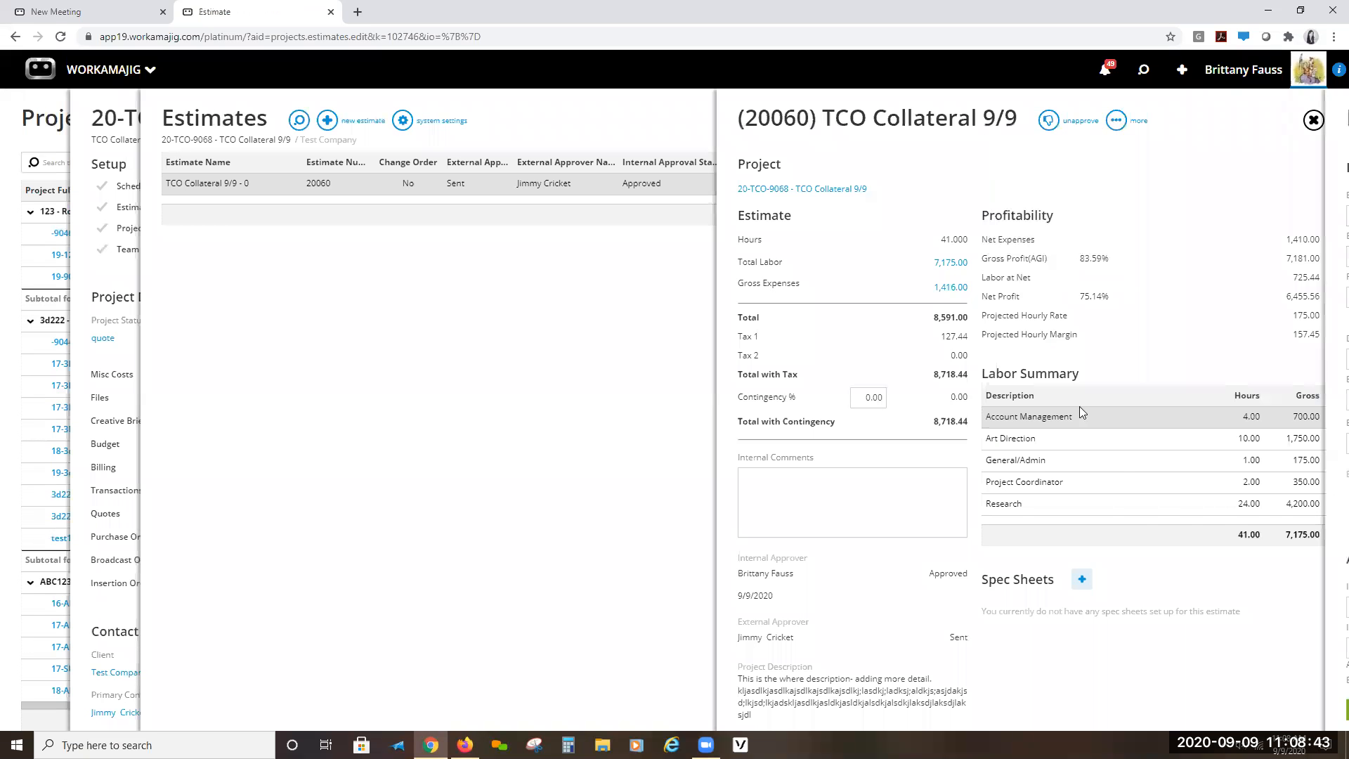
- Set the estimate template to Summary in the estimate settings and save the change
left_click(1316, 419)
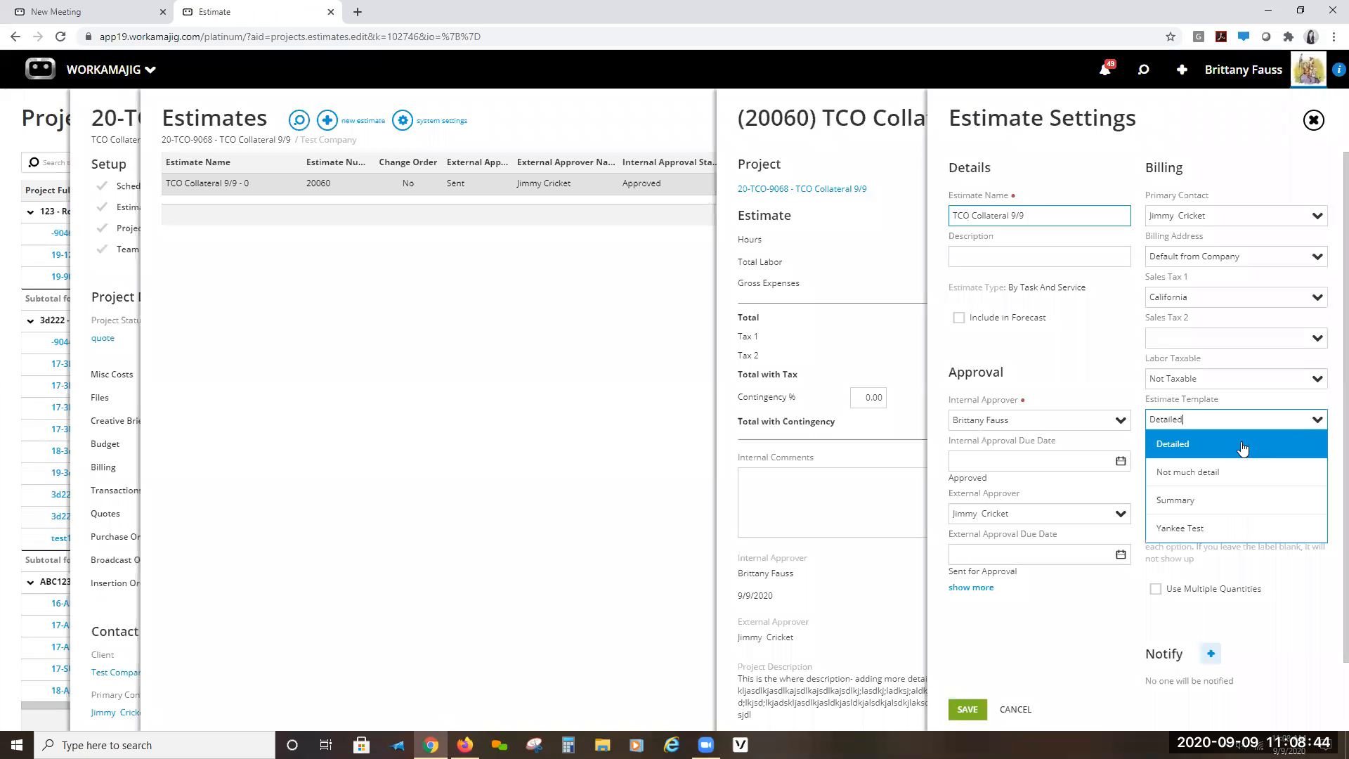
left_click(1203, 514)
left_click(968, 707)
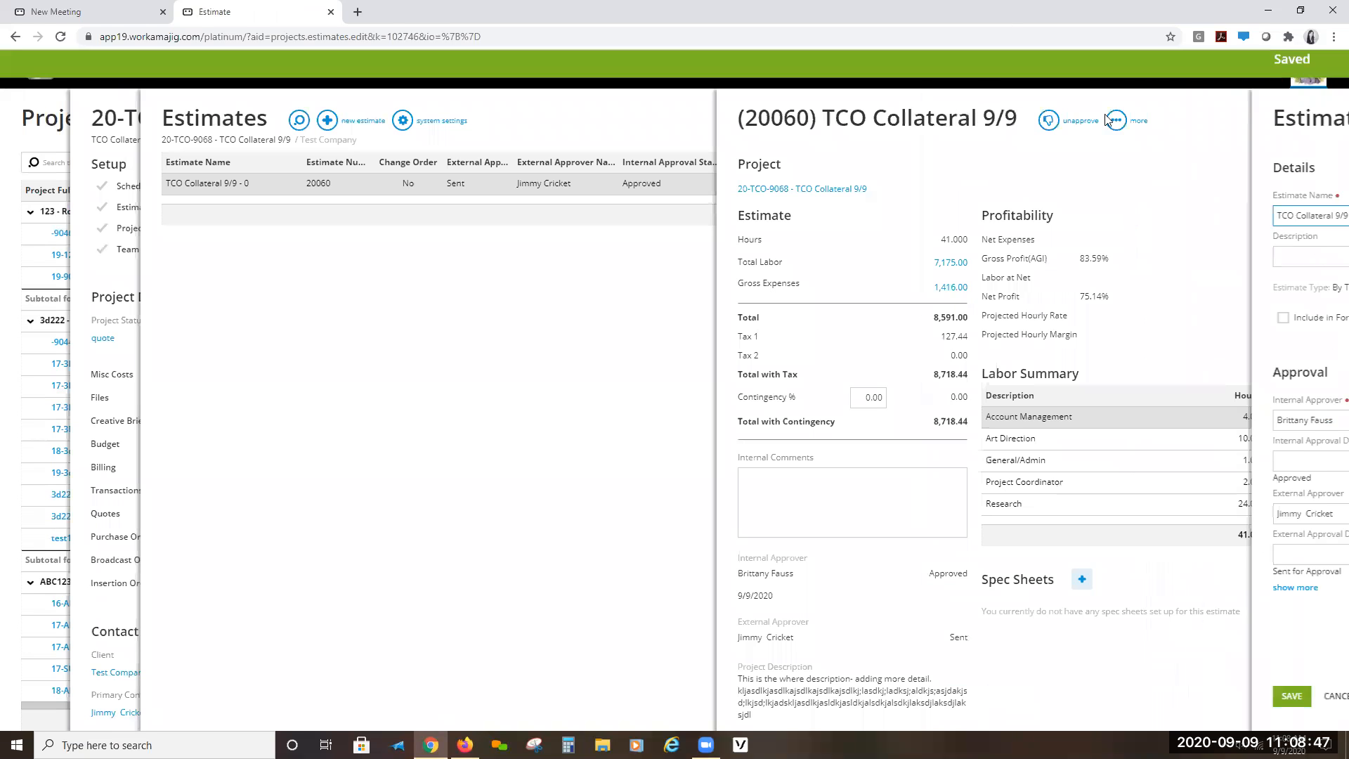
- Generate the printable estimate with the Summary template, review its line items and approvals, and return to the project overview
left_click(1110, 120)
left_click(1027, 239)
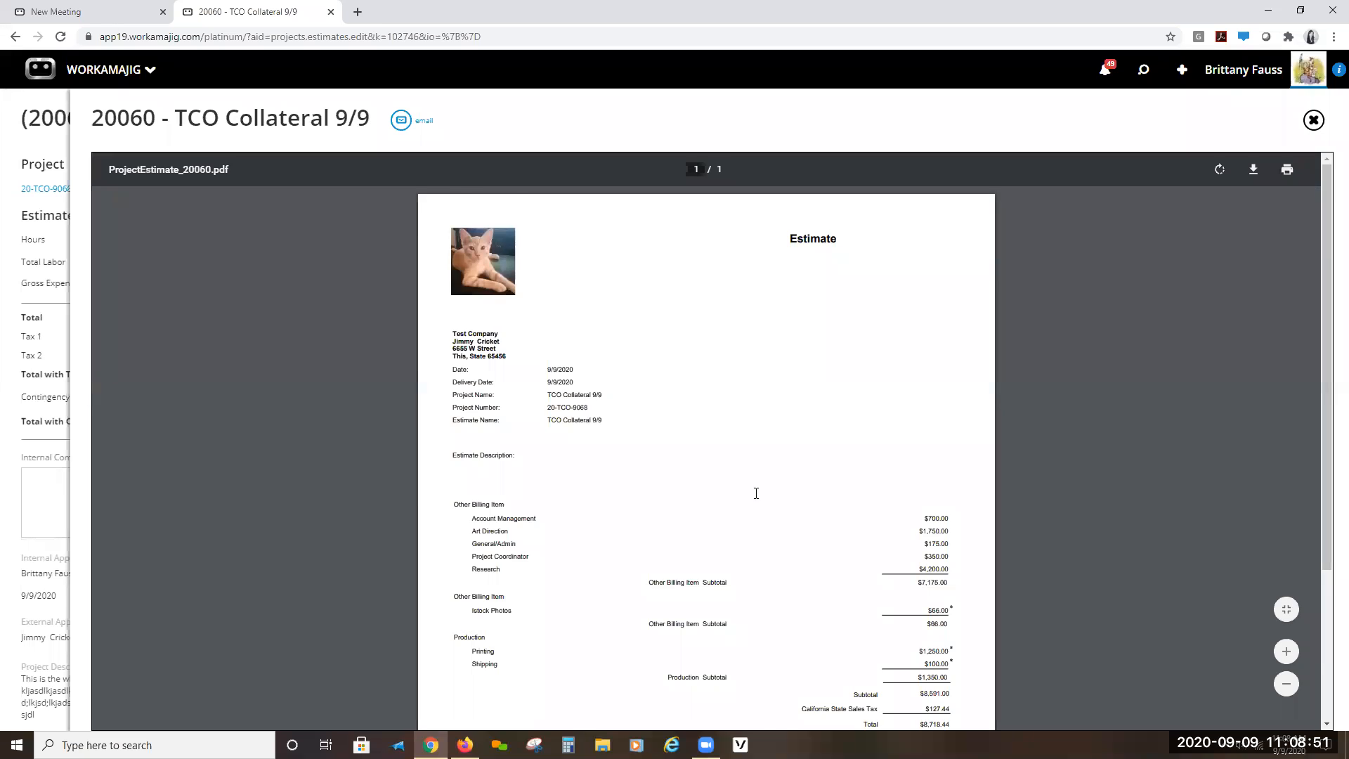
scroll(756, 494, "down", 2)
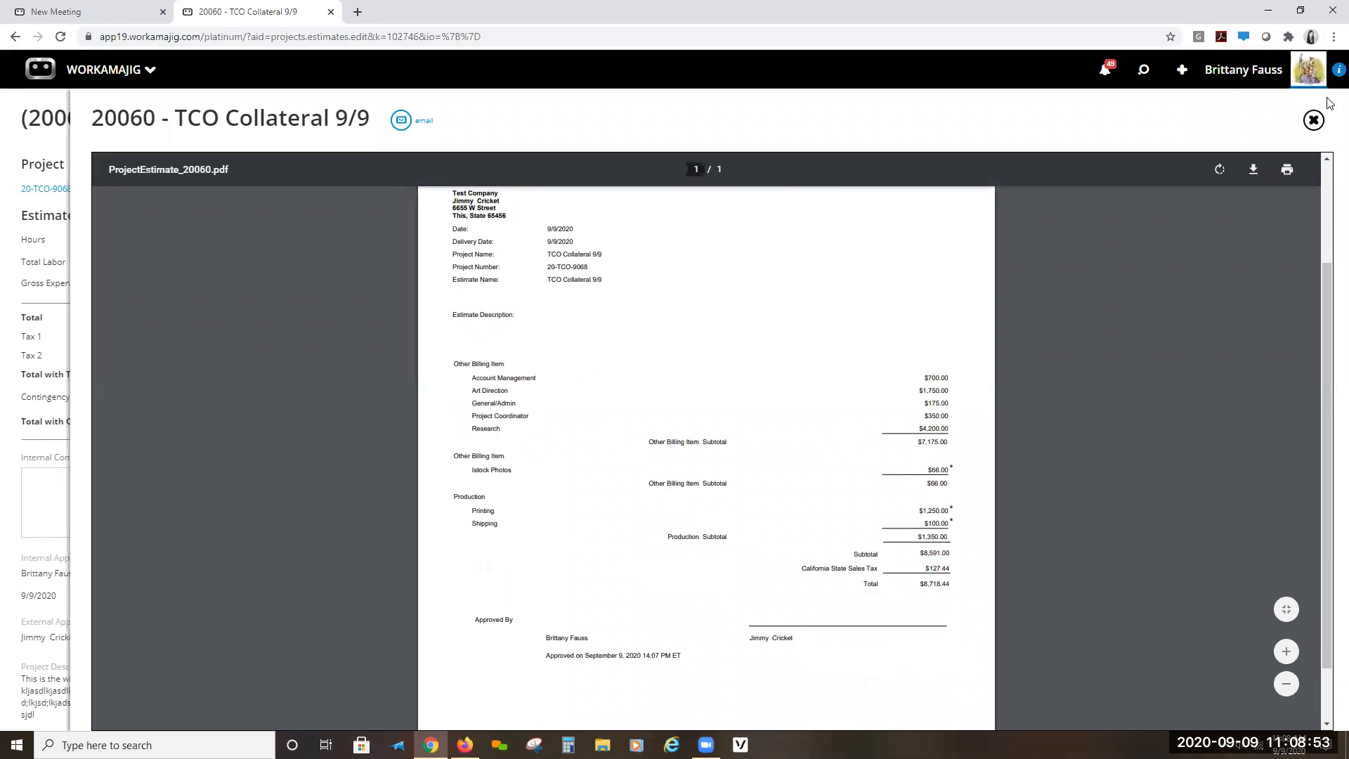
left_click(1313, 120)
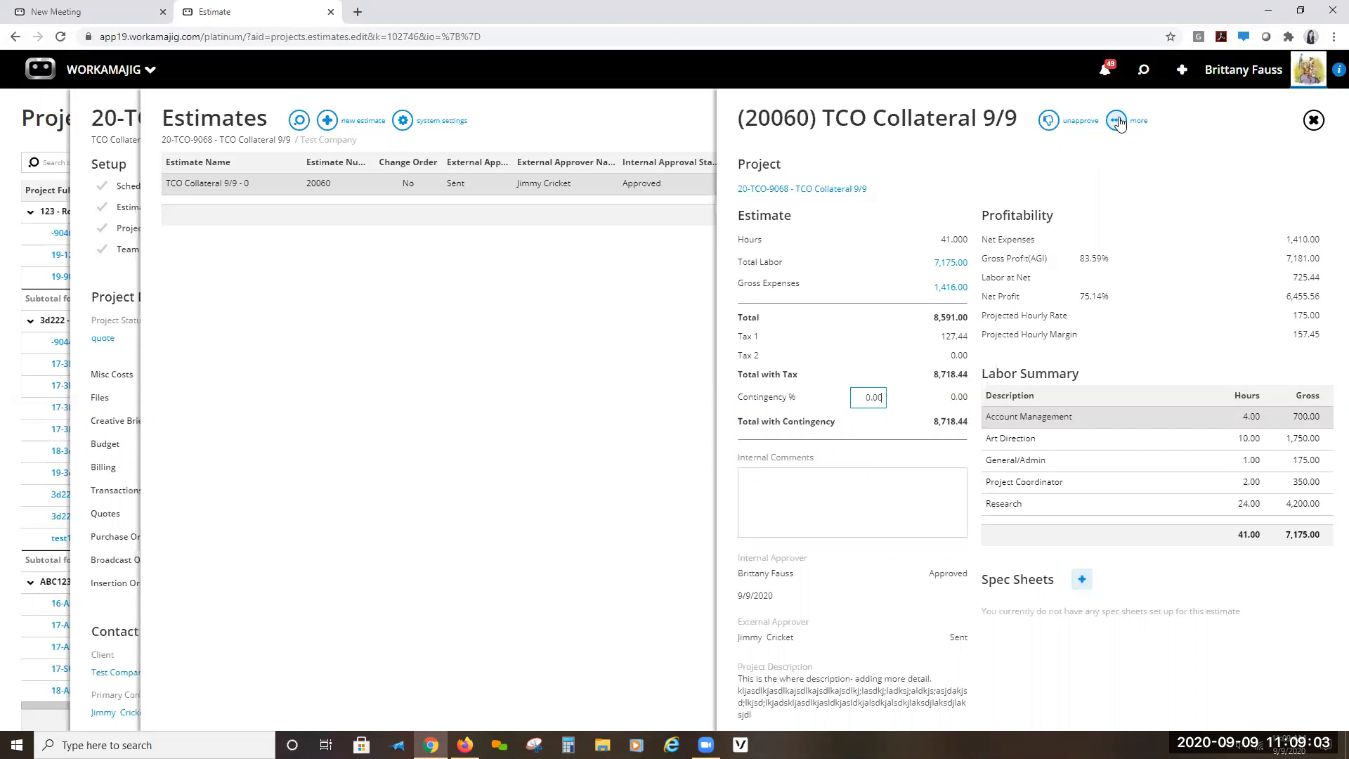
left_click(1313, 120)
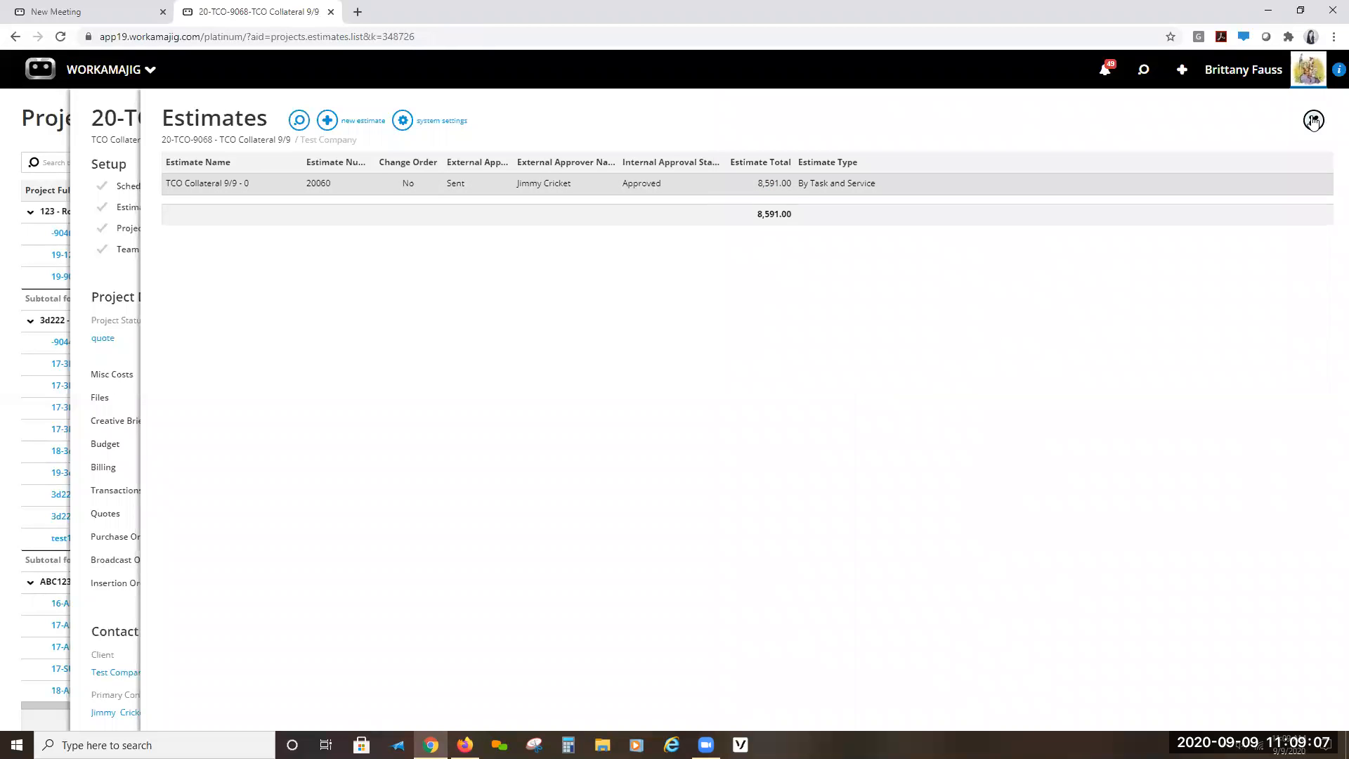
left_click(1312, 119)
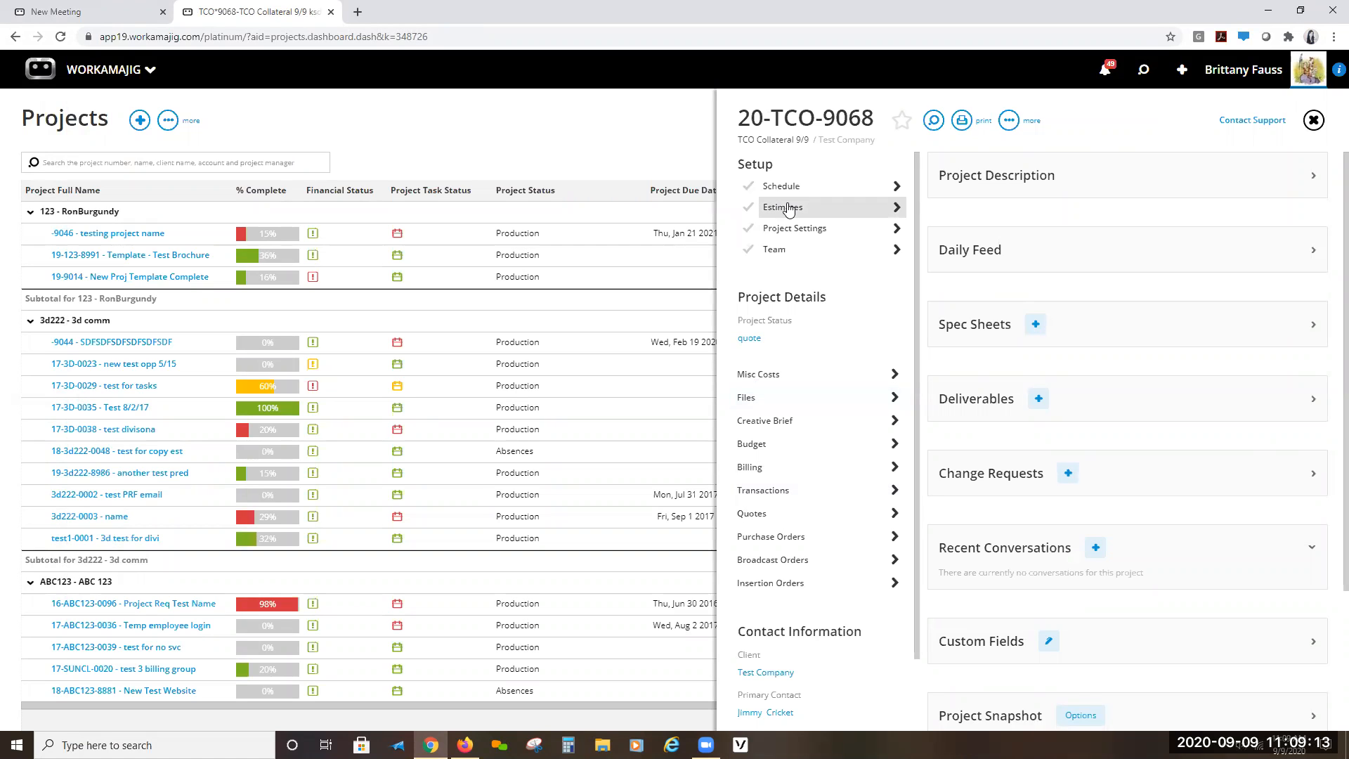
- Examine the project's budget by item, by type and by task, refreshing the page, and return to the project overview
left_click(761, 447)
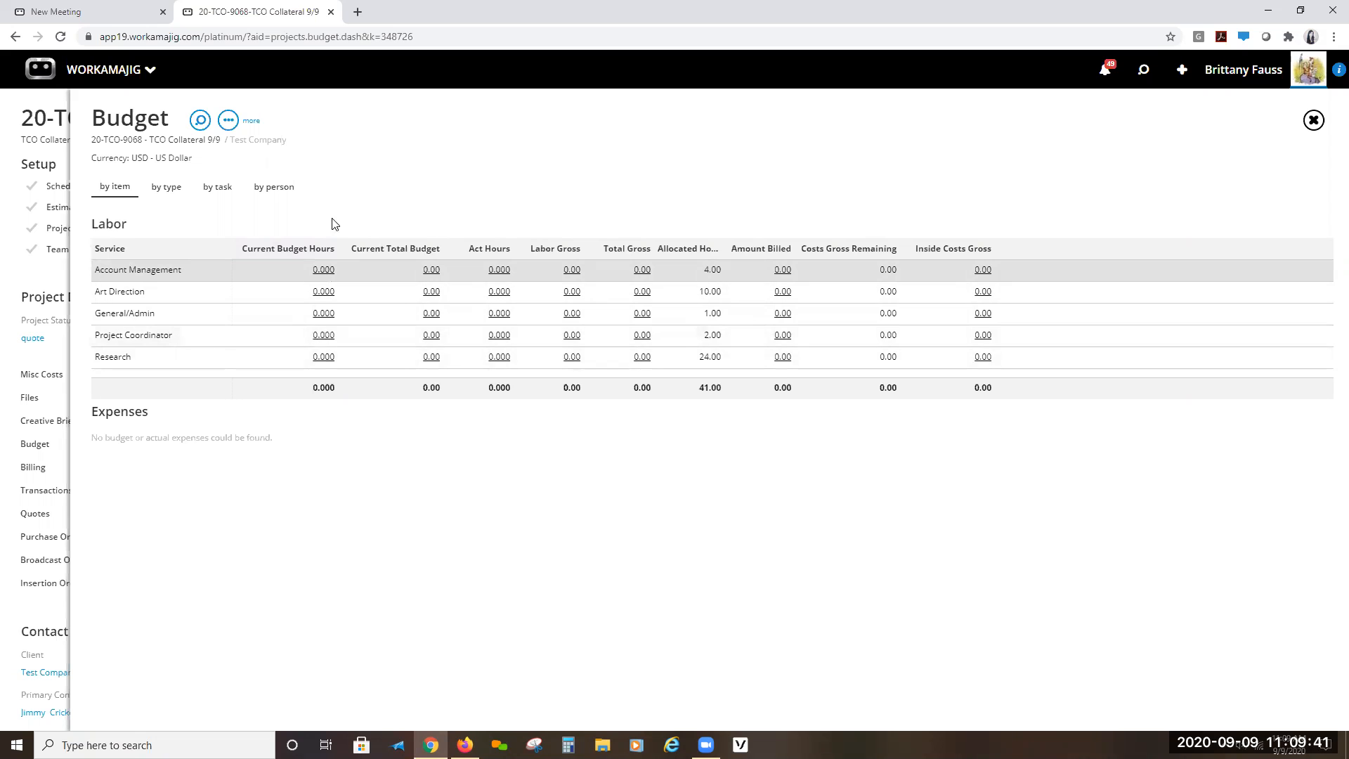
left_click(170, 203)
left_click(113, 187)
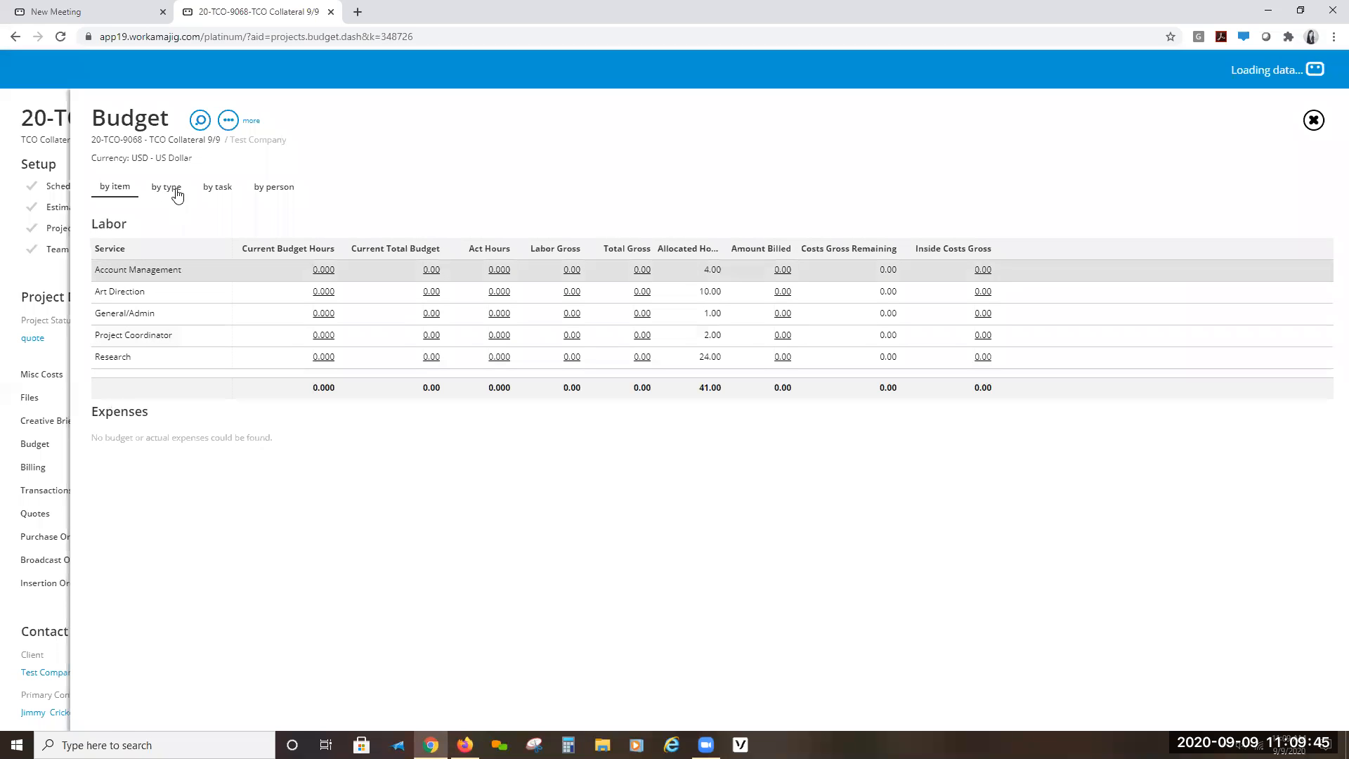
left_click(177, 193)
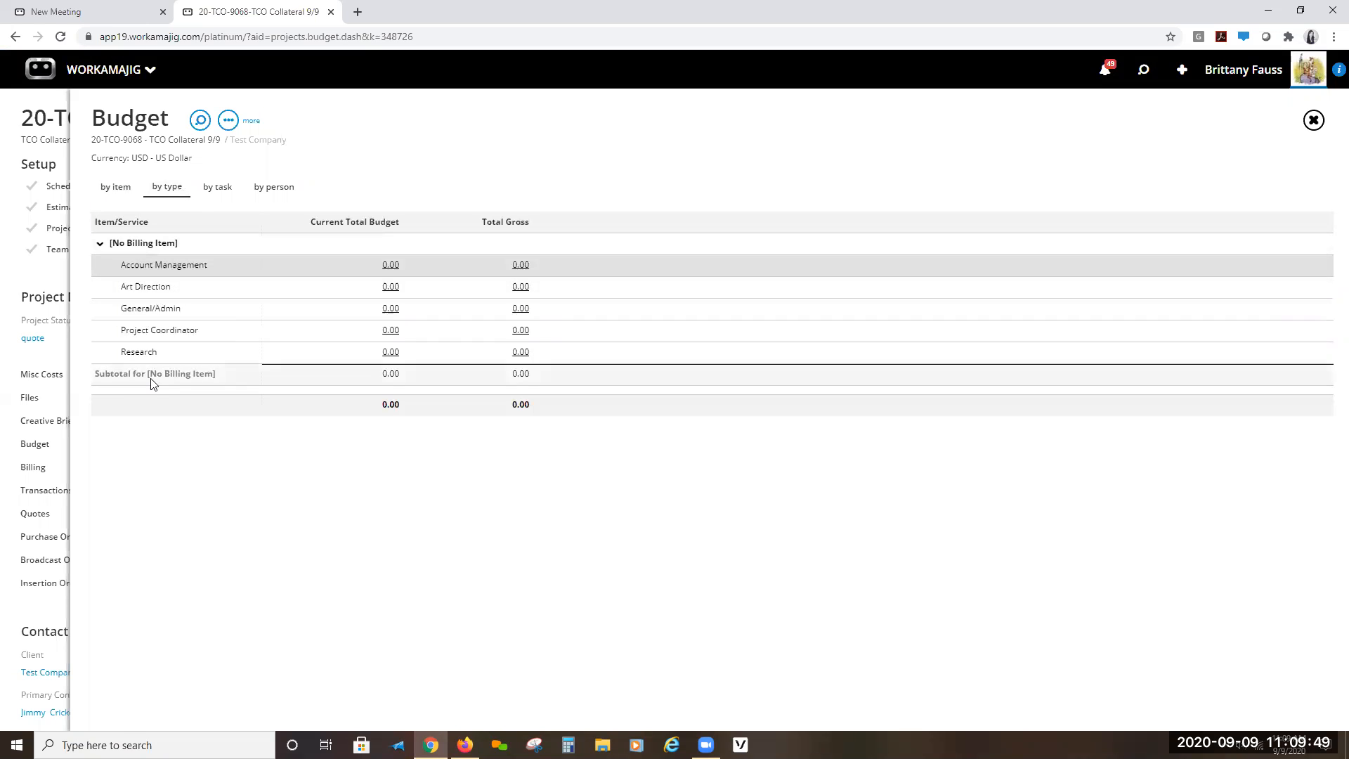
left_click(220, 194)
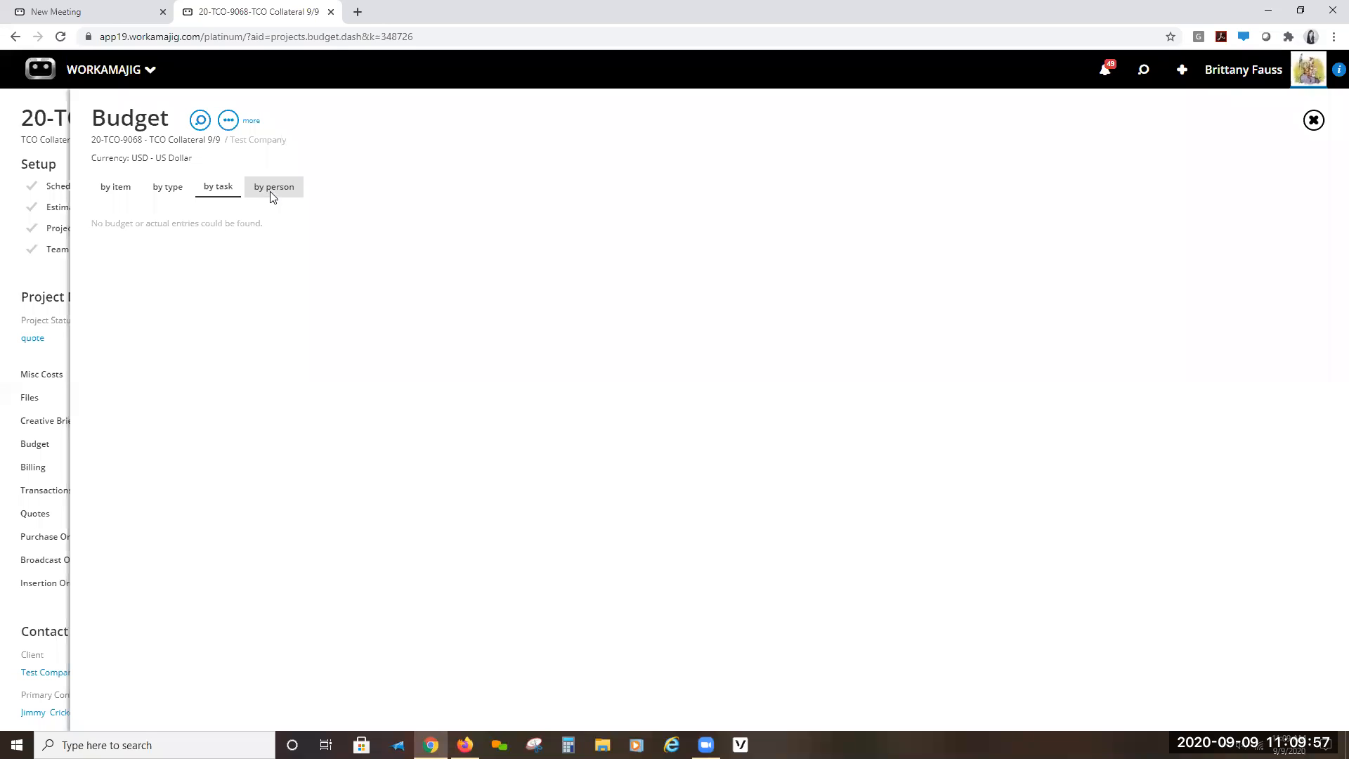
left_click(386, 42)
key("Return")
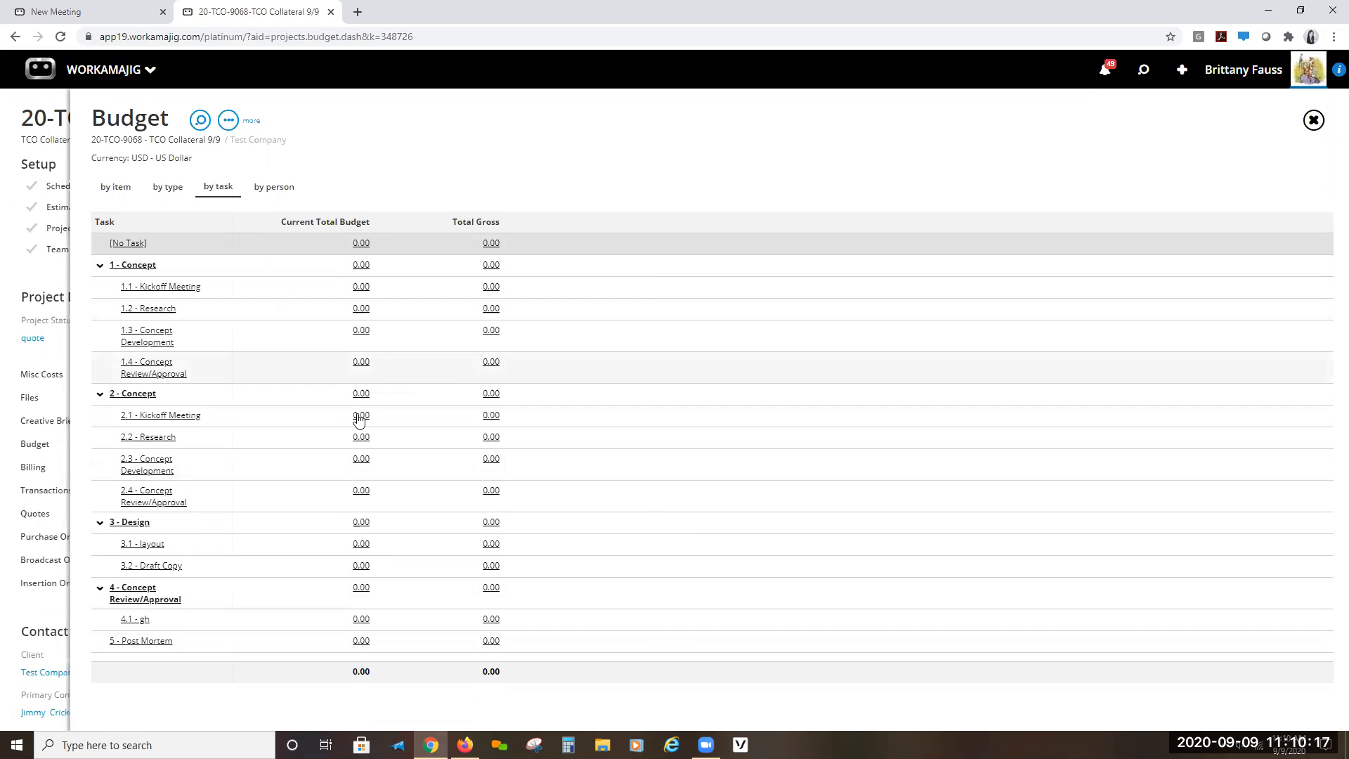
left_click(41, 134)
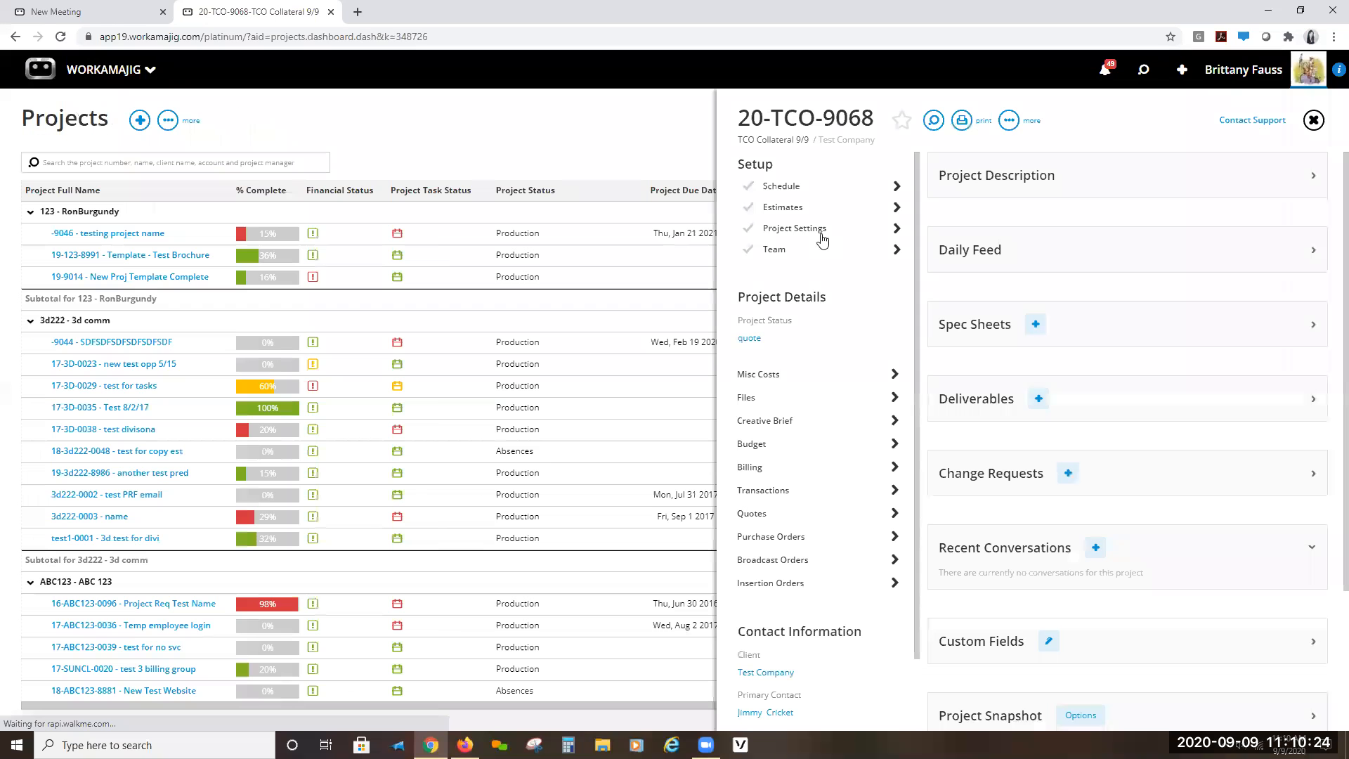
- Remove the external approver from the TCO Collateral 9/9 estimate's settings, save, and return to the project overview
left_click(790, 206)
left_click(662, 185)
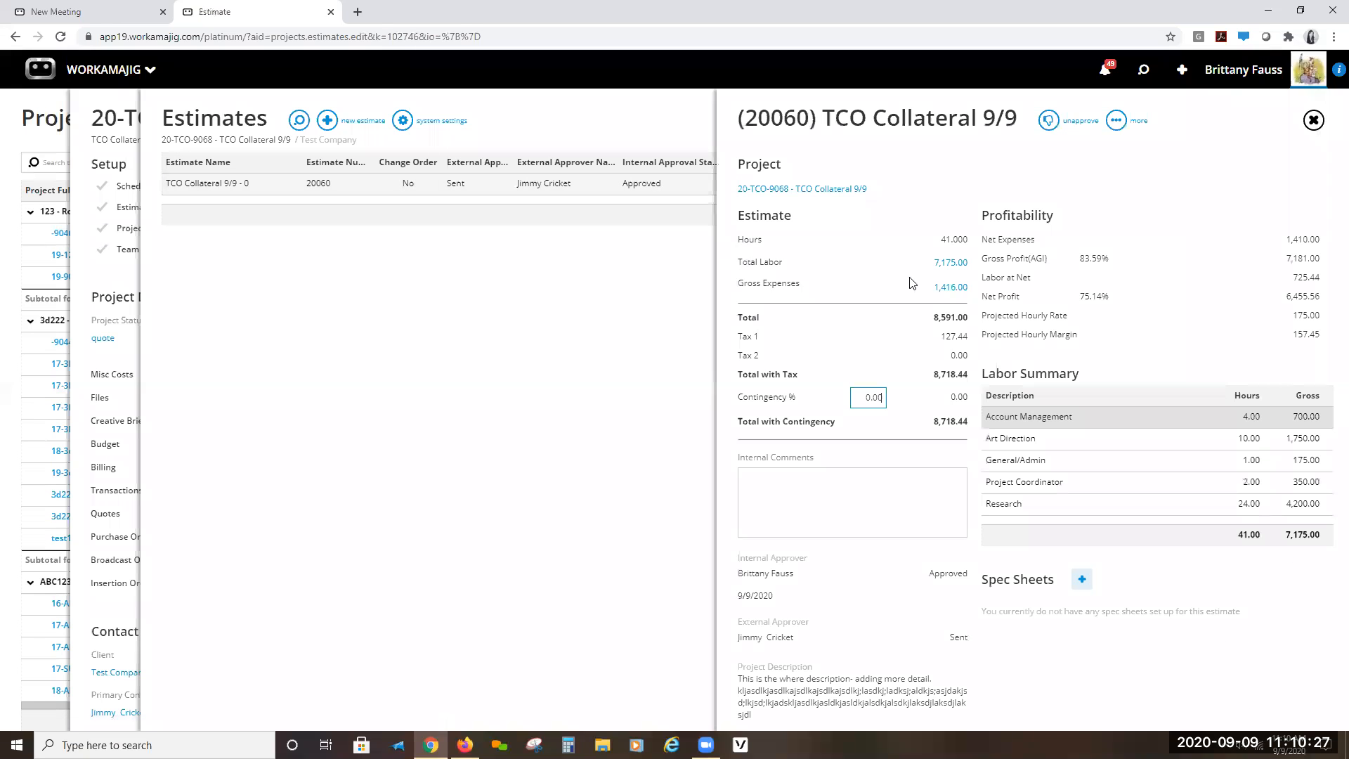
left_click(1115, 120)
left_click(1052, 156)
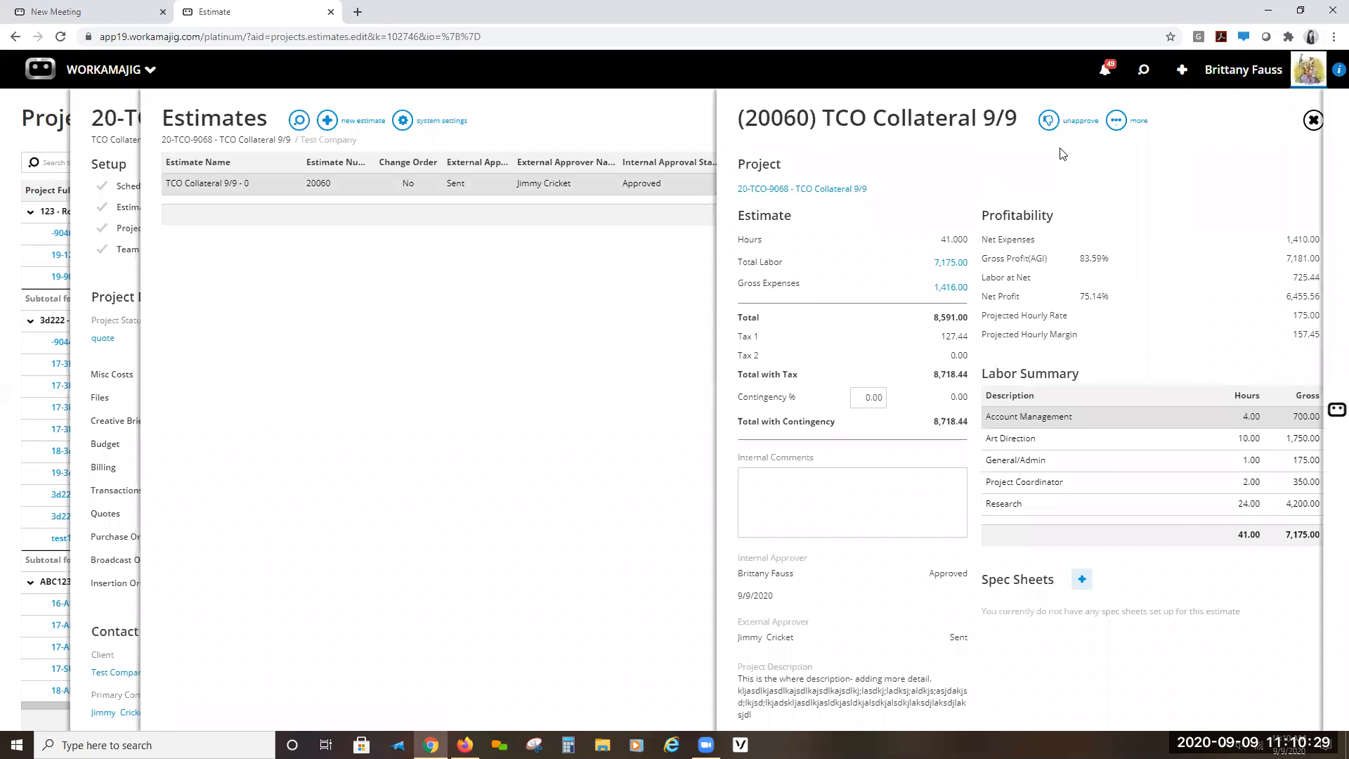
left_click(1020, 514)
key("BackSpace")
key("BackSpace")
key("BackSpace")
key("BackSpace")
key("BackSpace")
key("BackSpace")
key("BackSpace")
key("BackSpace")
key("BackSpace")
key("BackSpace")
key("BackSpace")
key("BackSpace")
key("BackSpace")
key("BackSpace")
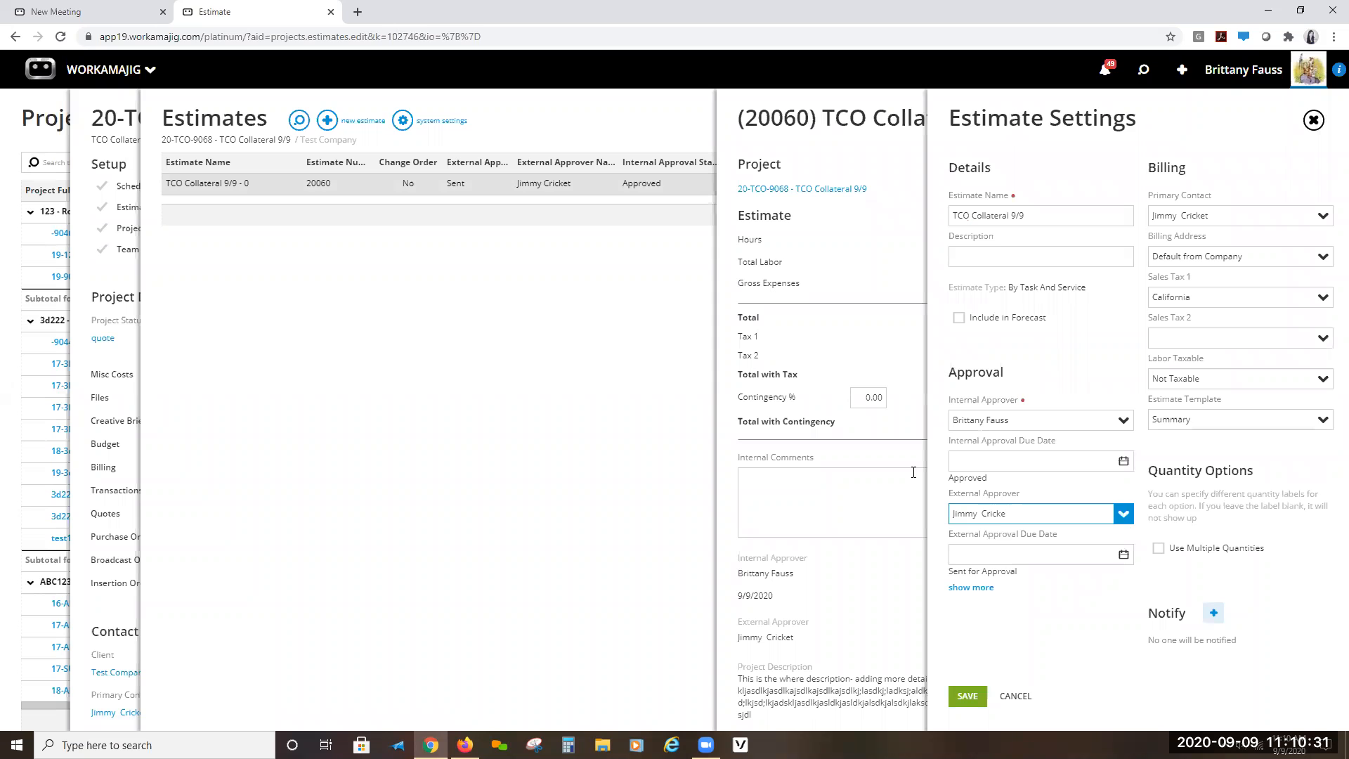
left_click(914, 472)
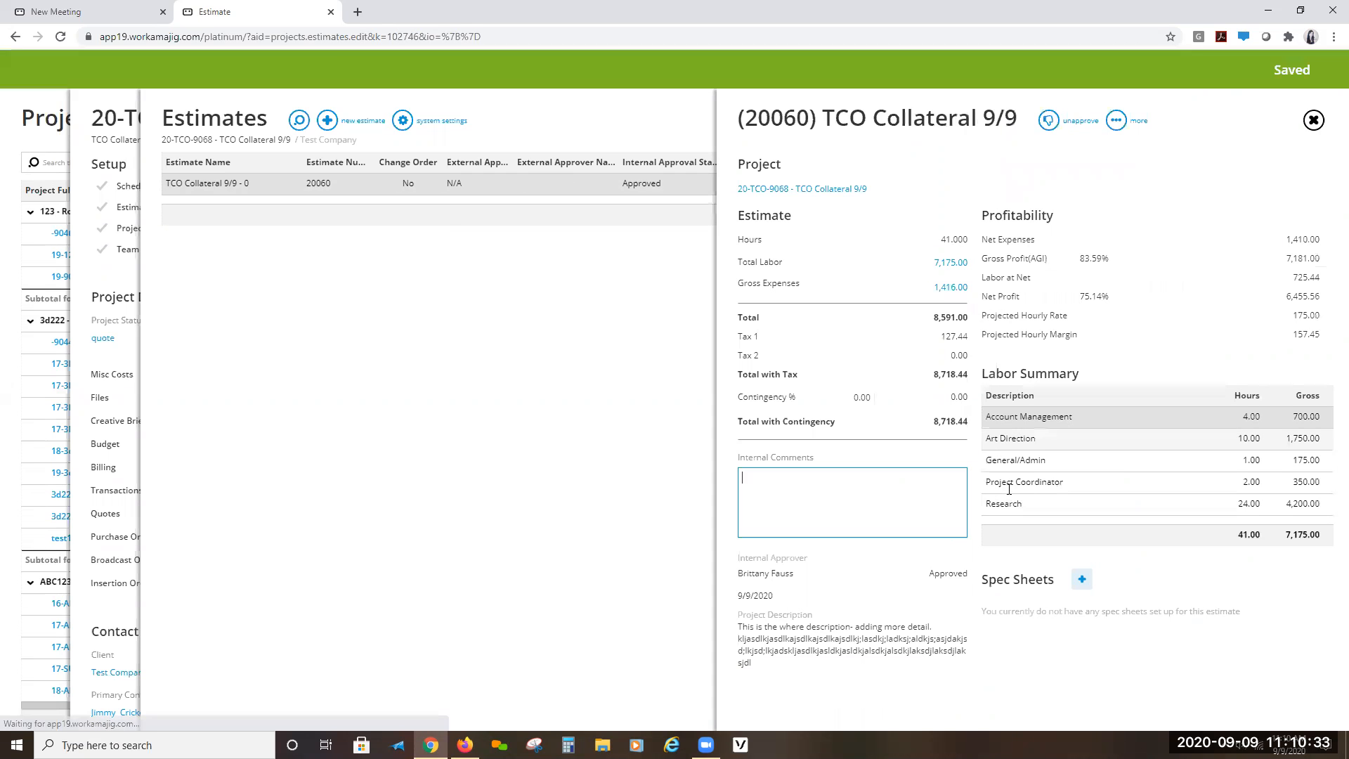
left_click(629, 387)
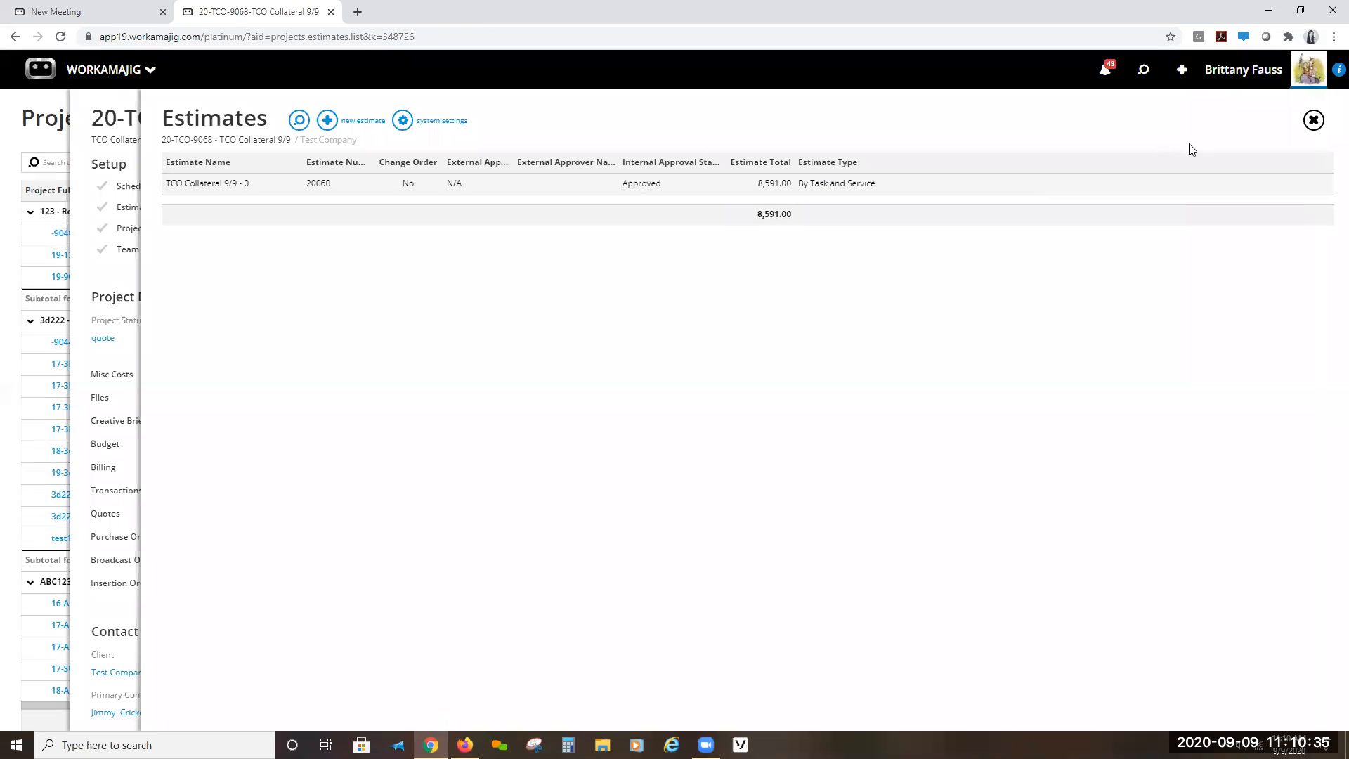
key("Escape")
- Reopen the project's budget and check the budgeted amounts by task and by item
left_click(772, 449)
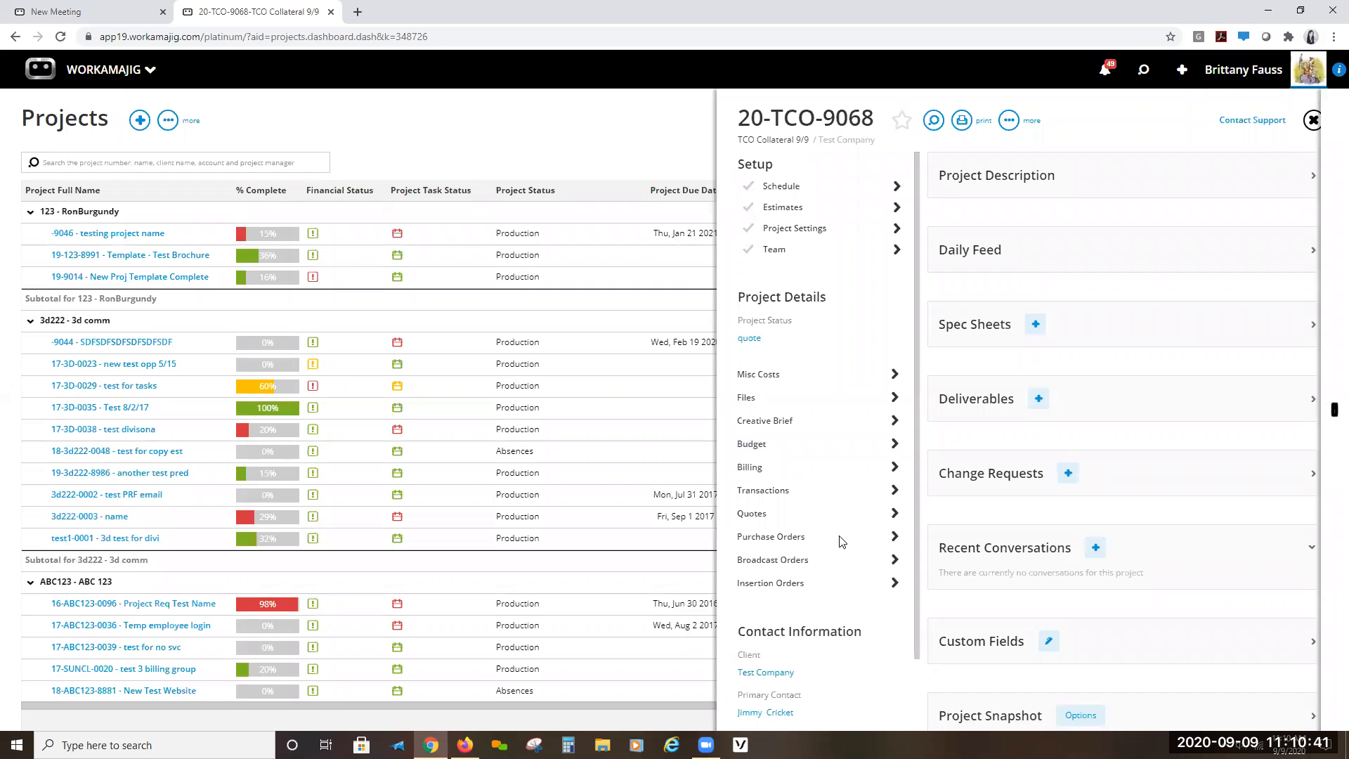
left_click(846, 445)
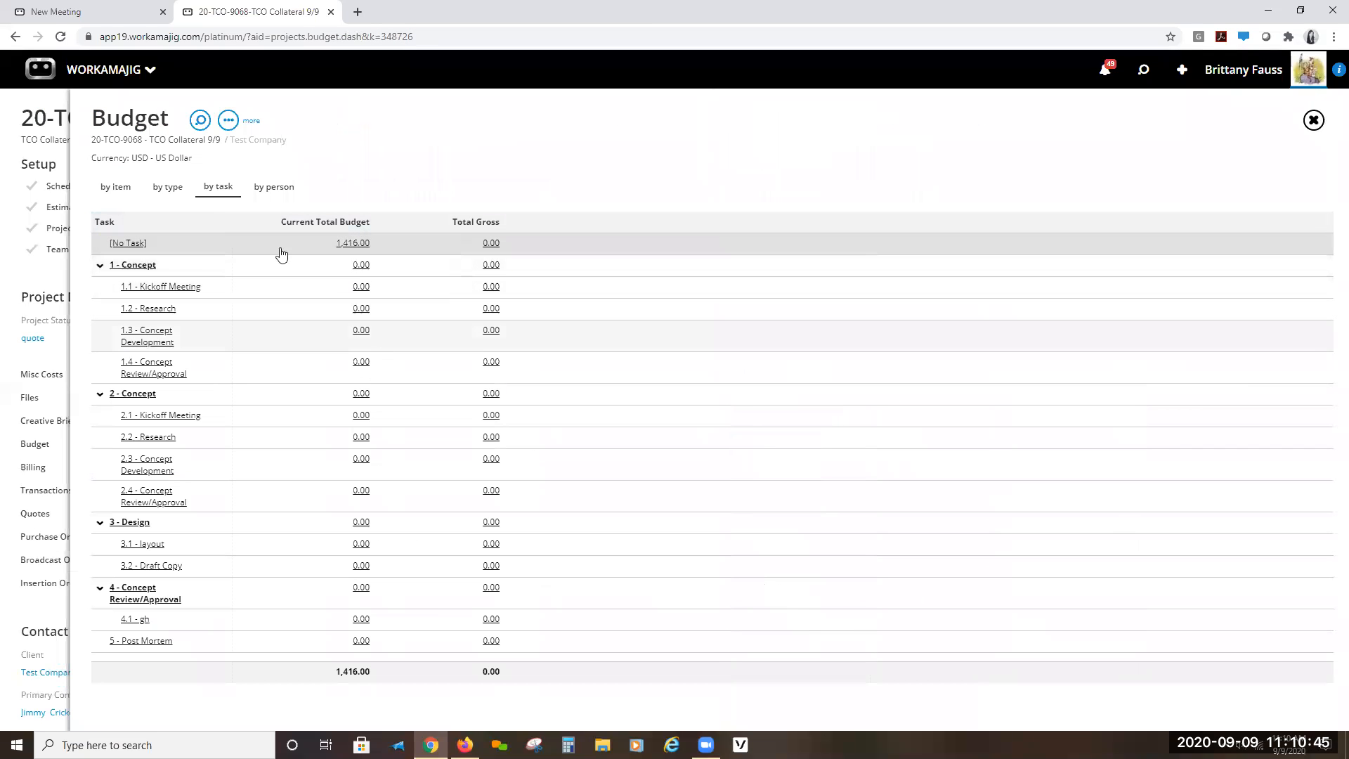
left_click(137, 187)
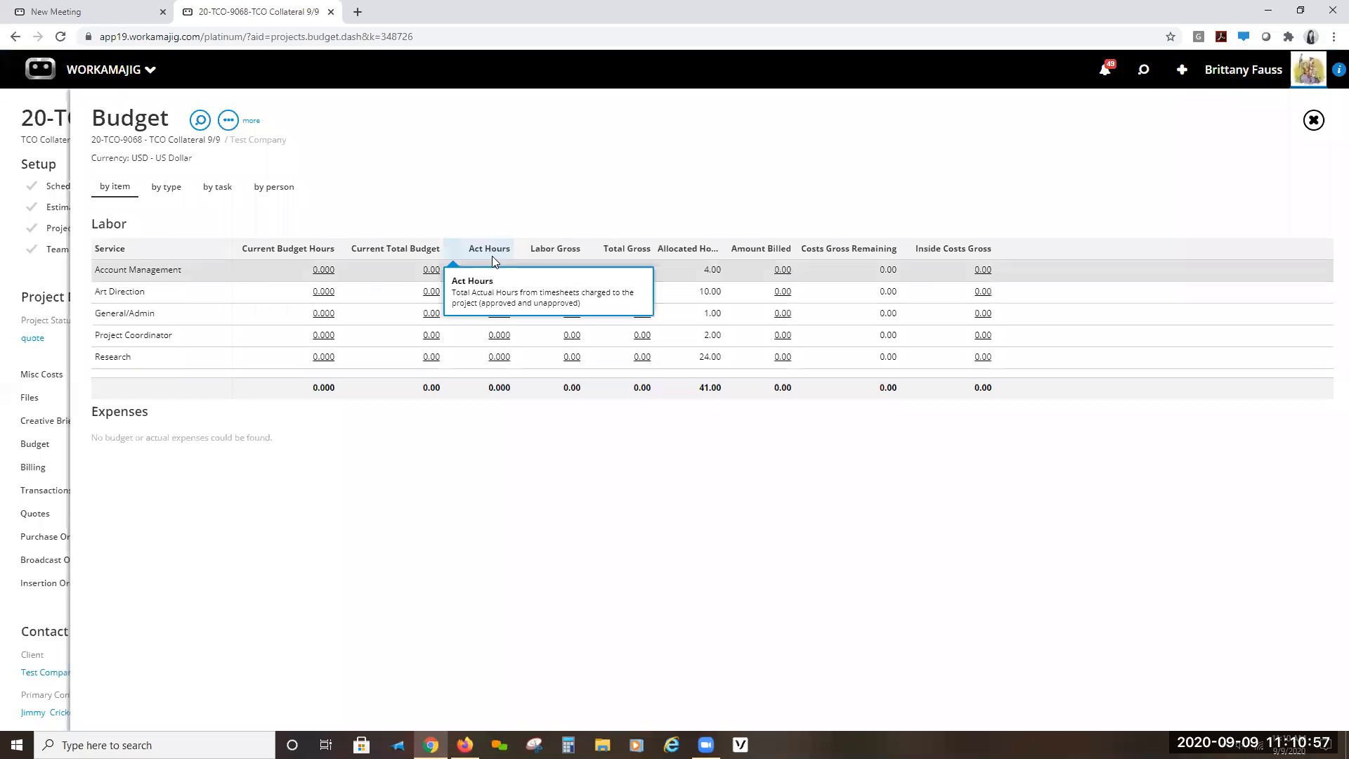
- Review the available labor columns and their display order in the company default budget settings, and close the settings without saving
left_click(230, 120)
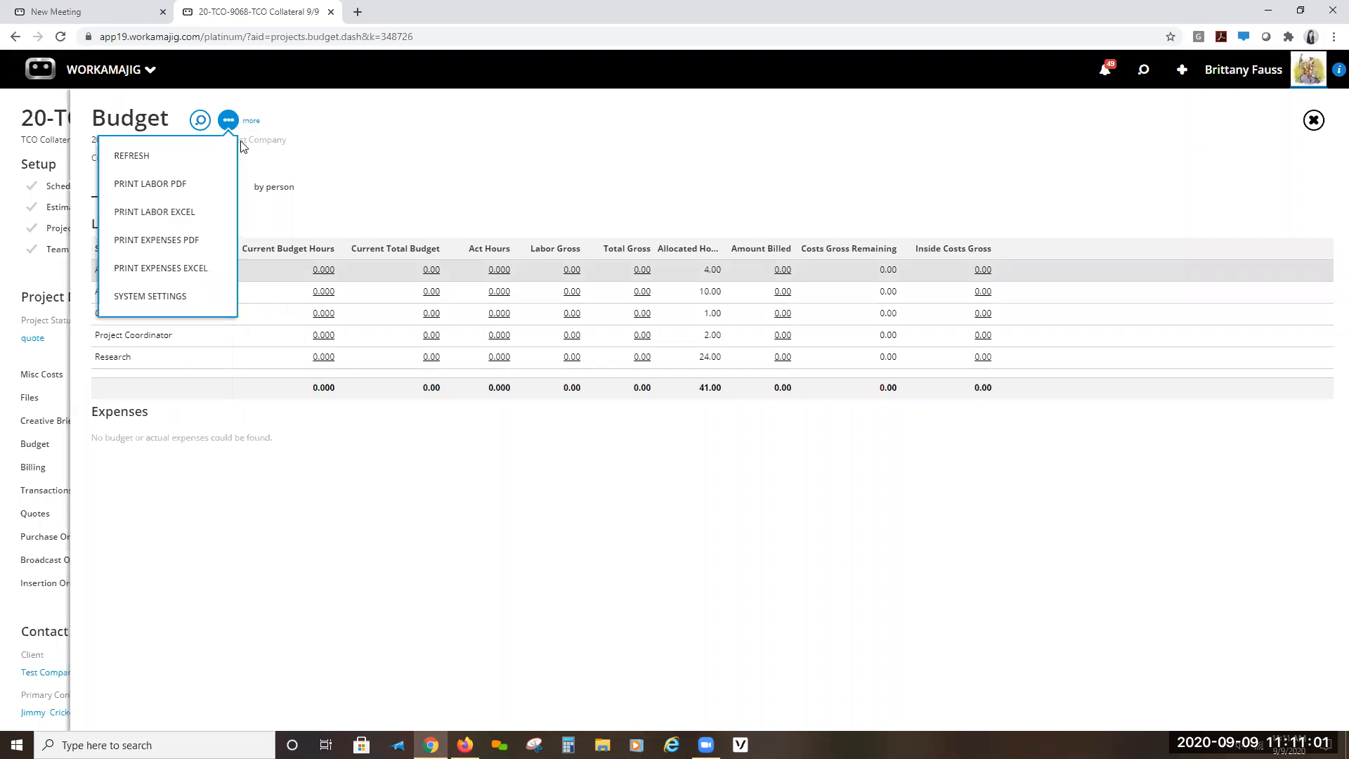
left_click(161, 296)
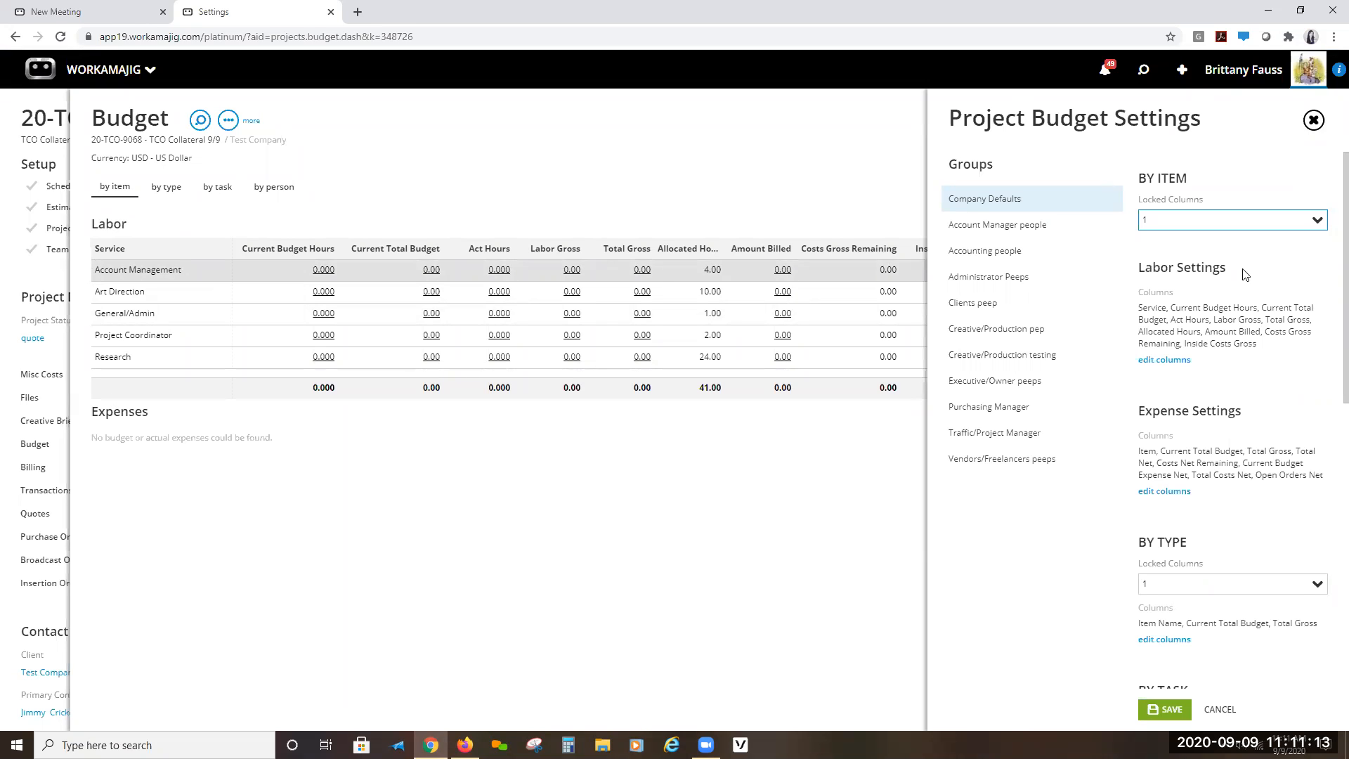
left_click(1162, 363)
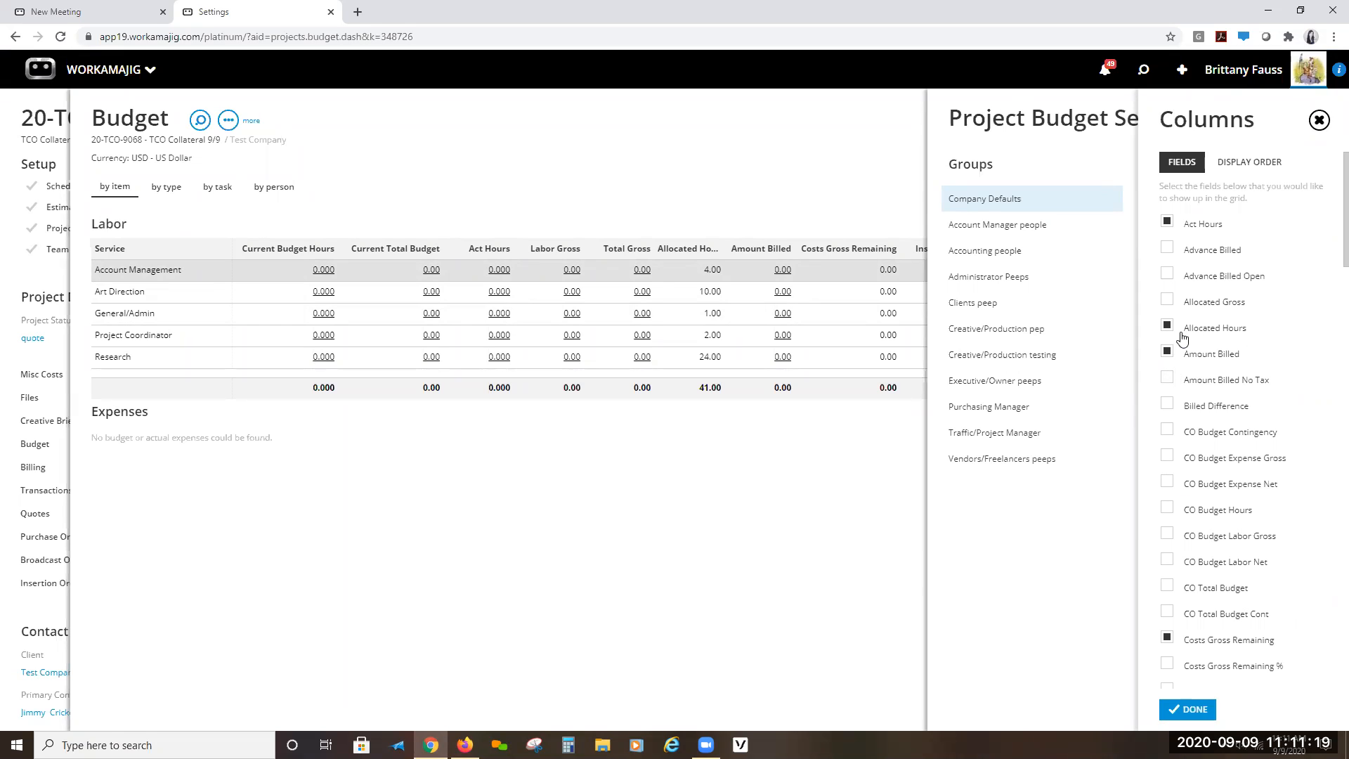
left_click(1237, 309)
left_click(1167, 299)
scroll(1222, 362, "down", 5)
scroll(1220, 359, "down", 20)
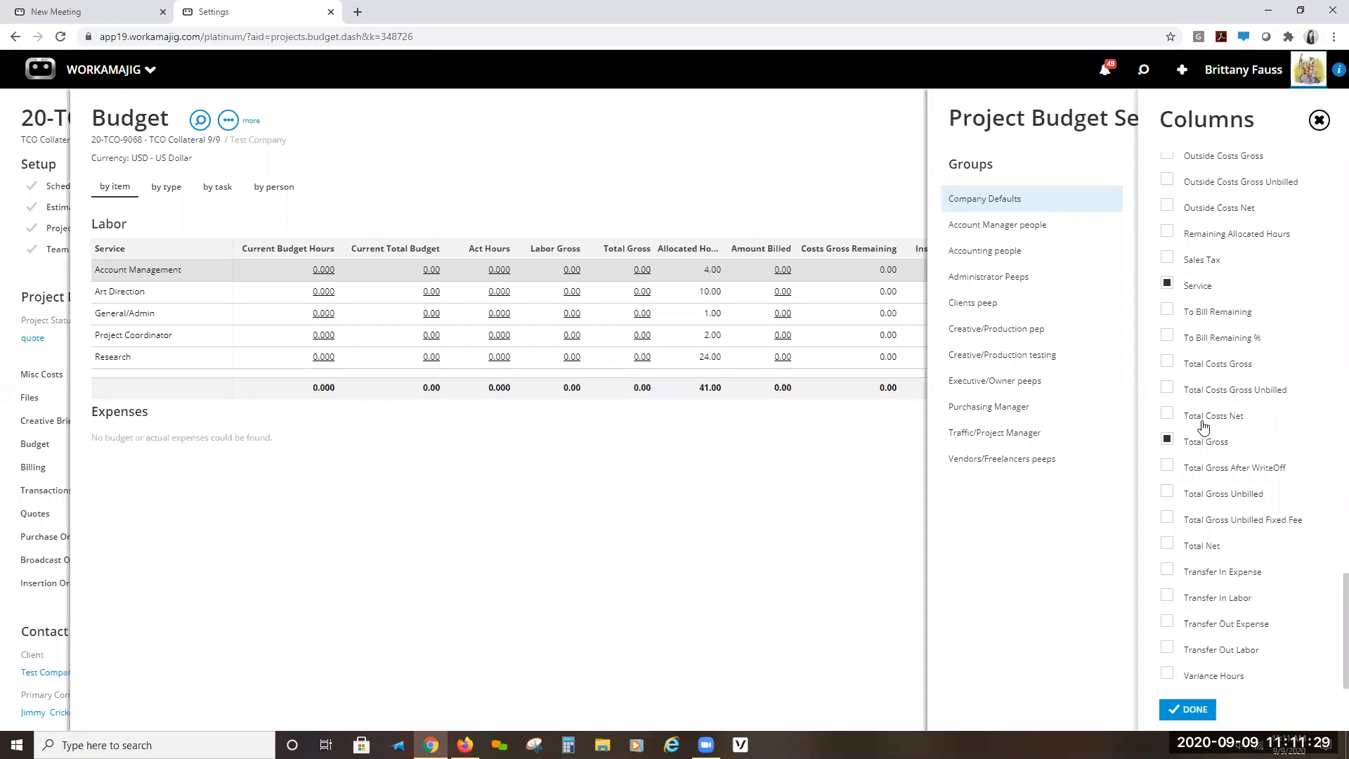
scroll(1219, 449, "up", 20)
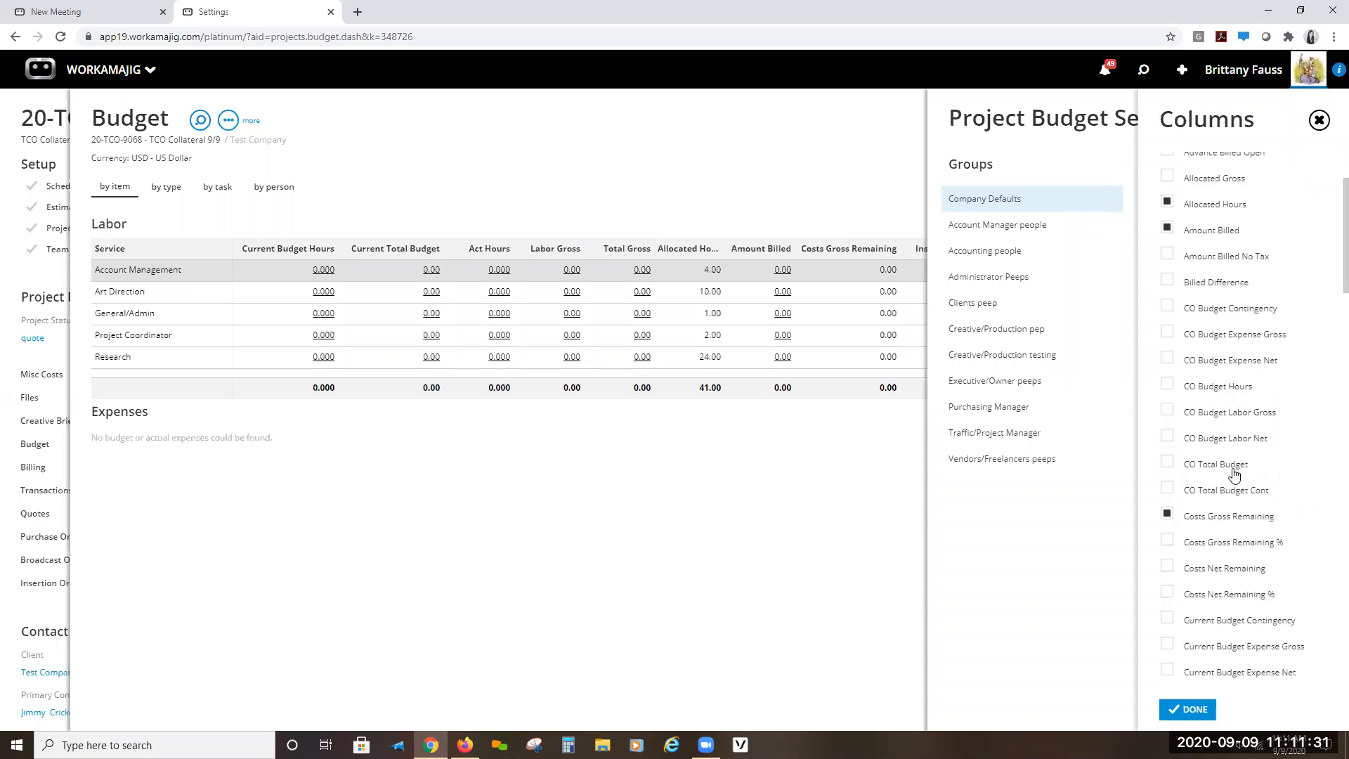
scroll(1234, 475, "up", 2)
left_click(1245, 166)
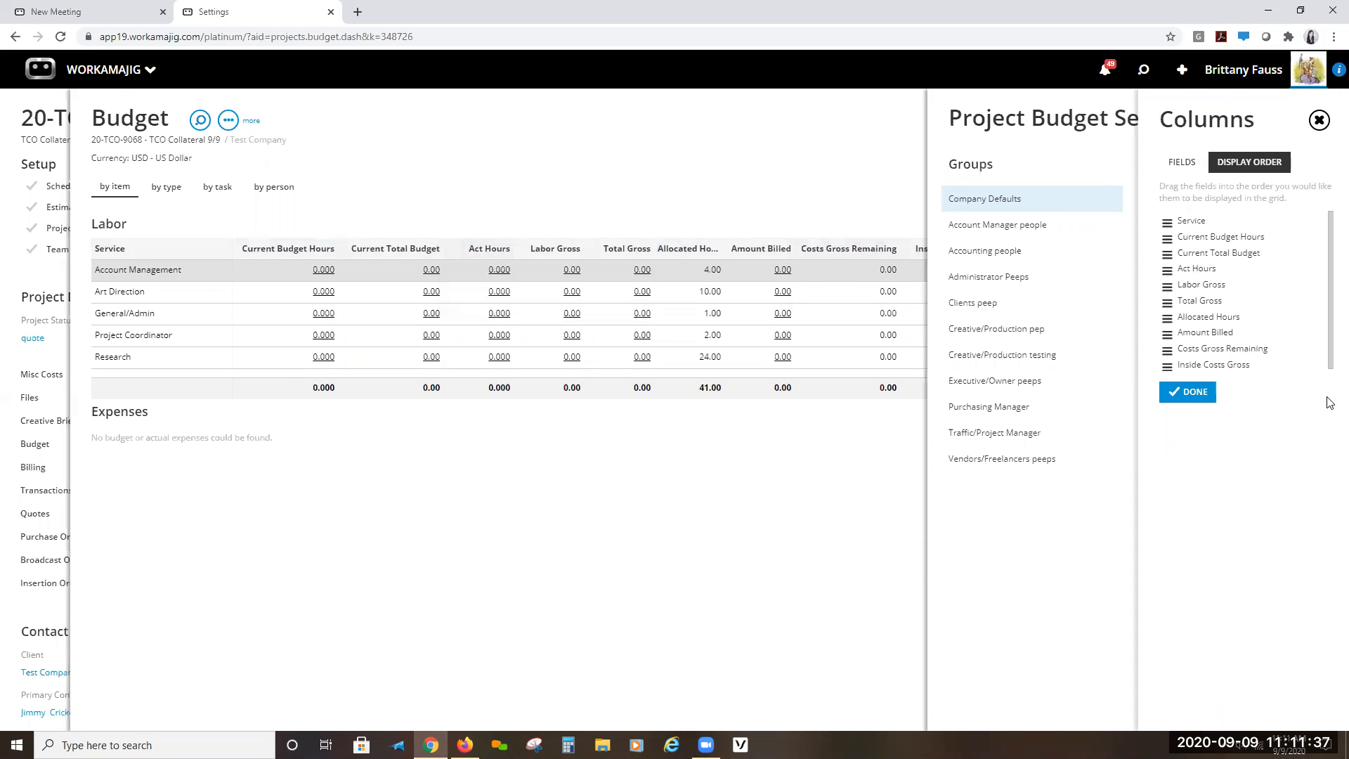
left_click(1319, 120)
left_click(1313, 120)
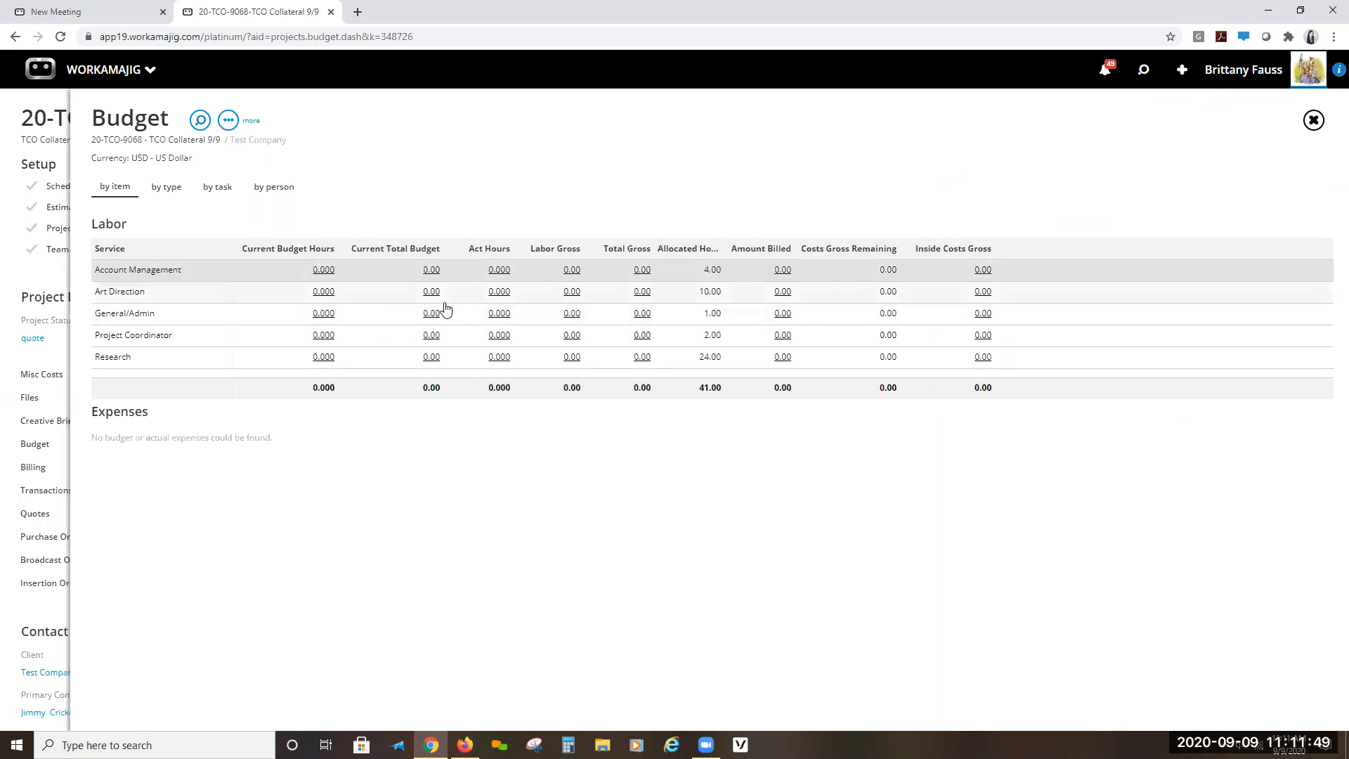
- Examine the estimate entries behind the Account Management service's current total budget, and return to the project overview
left_click(430, 272)
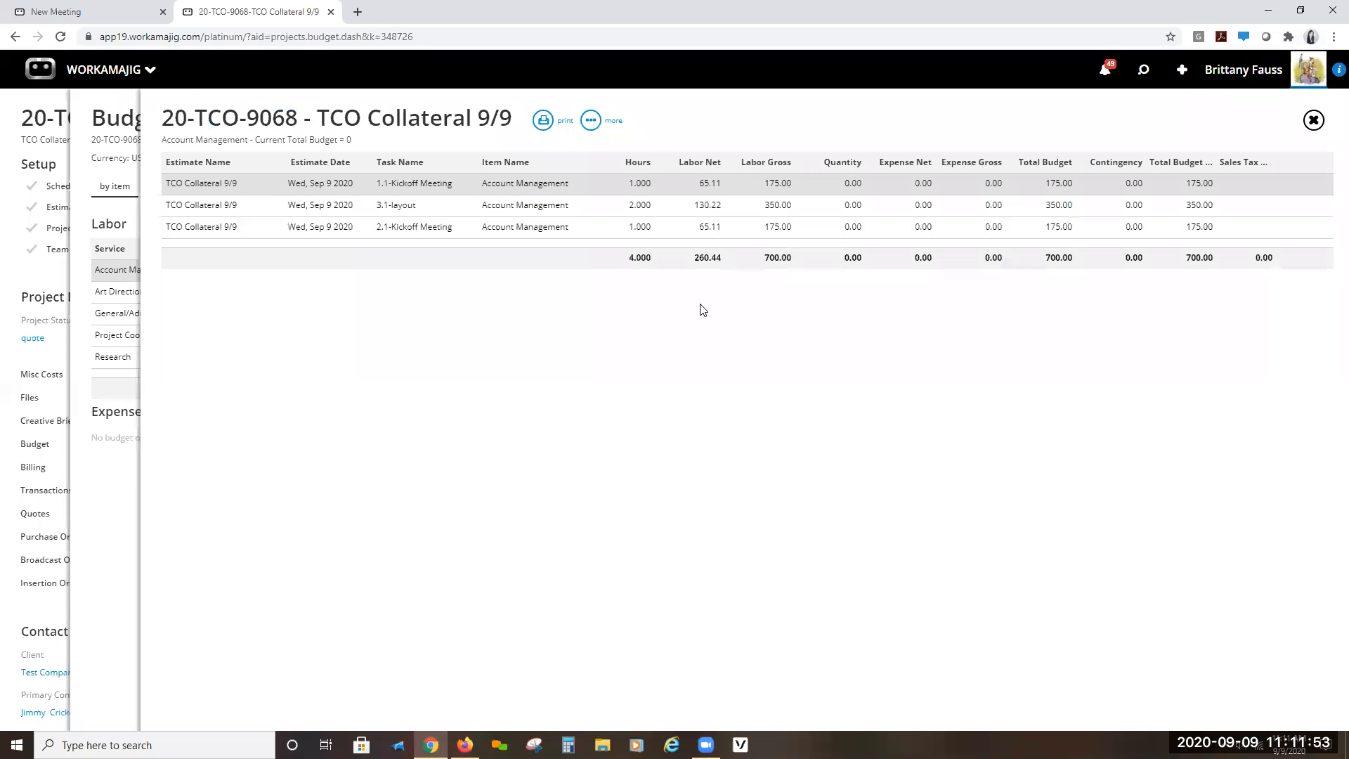
left_click(1313, 120)
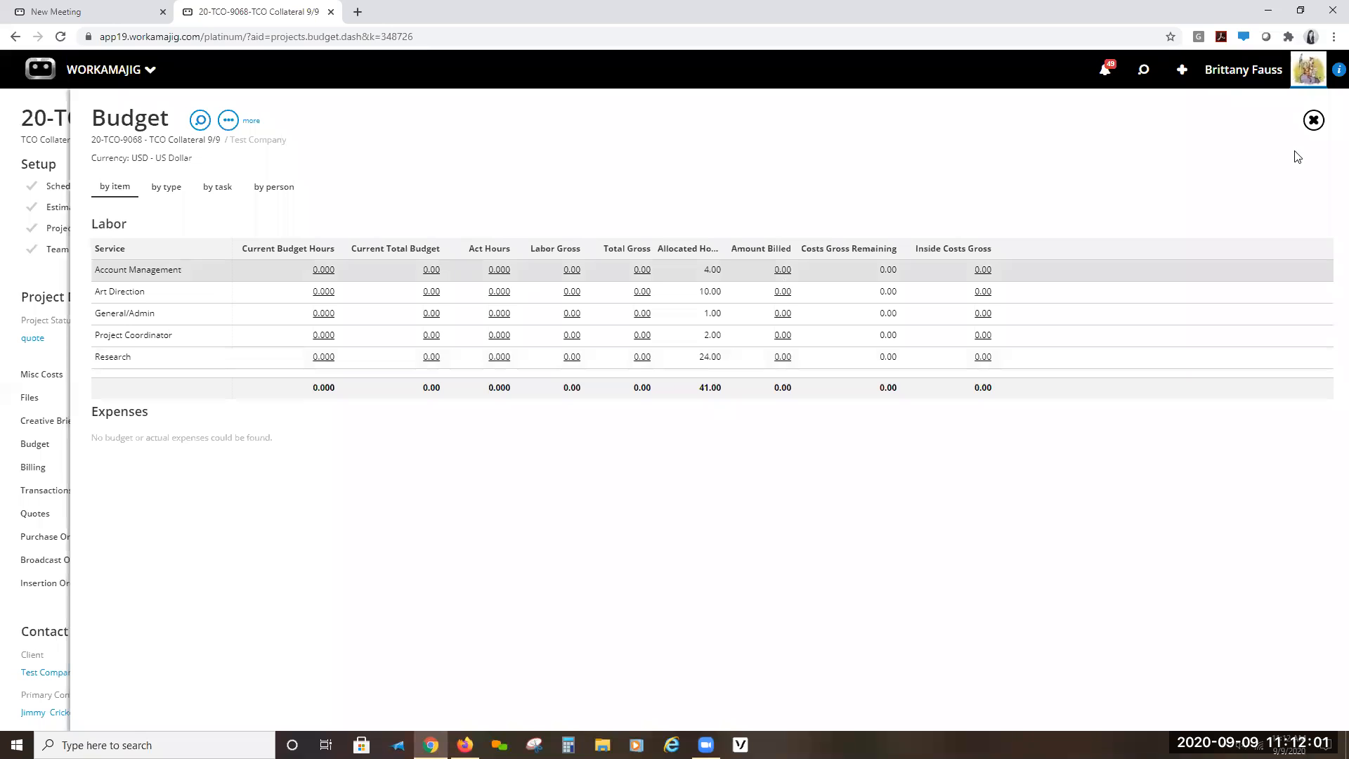
left_click(1313, 120)
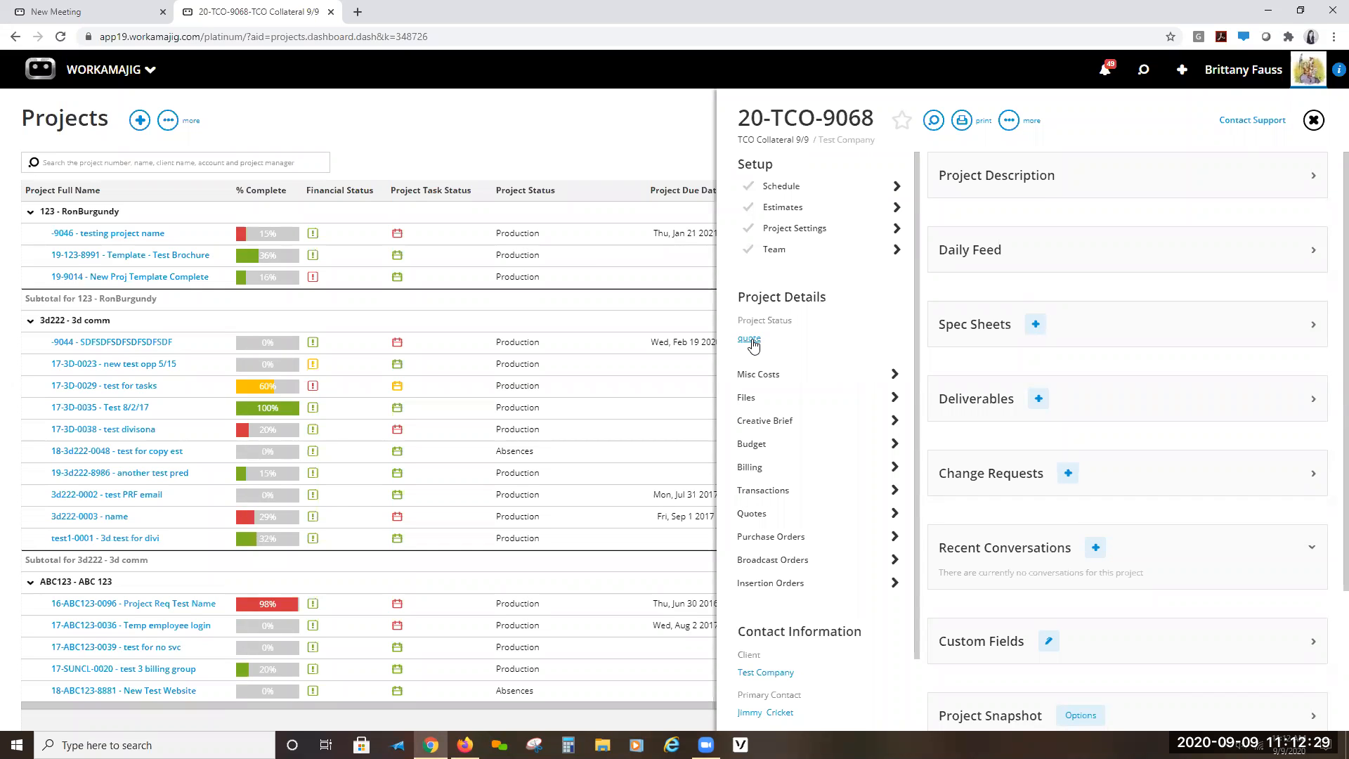
- Change the project status of 20-TCO-9068 to Production and close the project to return to the projects list
left_click(748, 340)
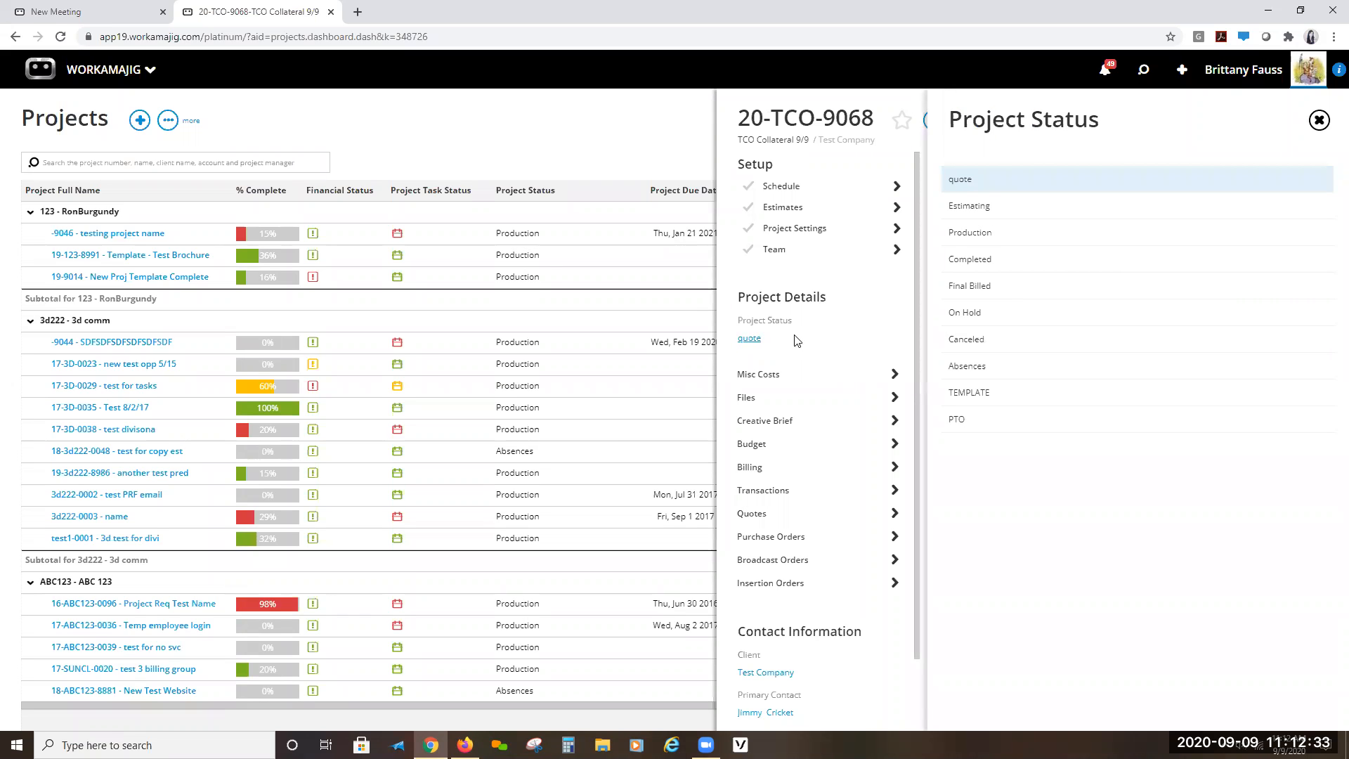
left_click(975, 233)
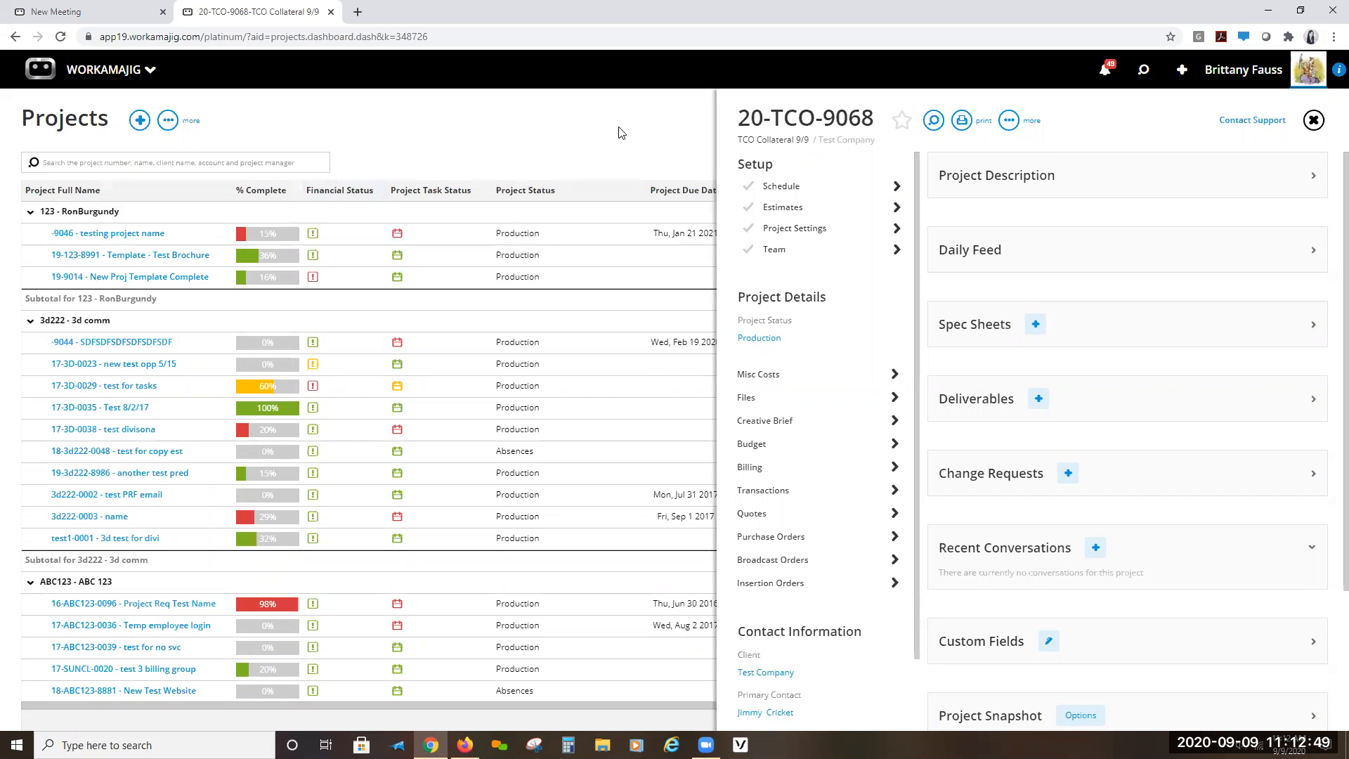
left_click(672, 126)
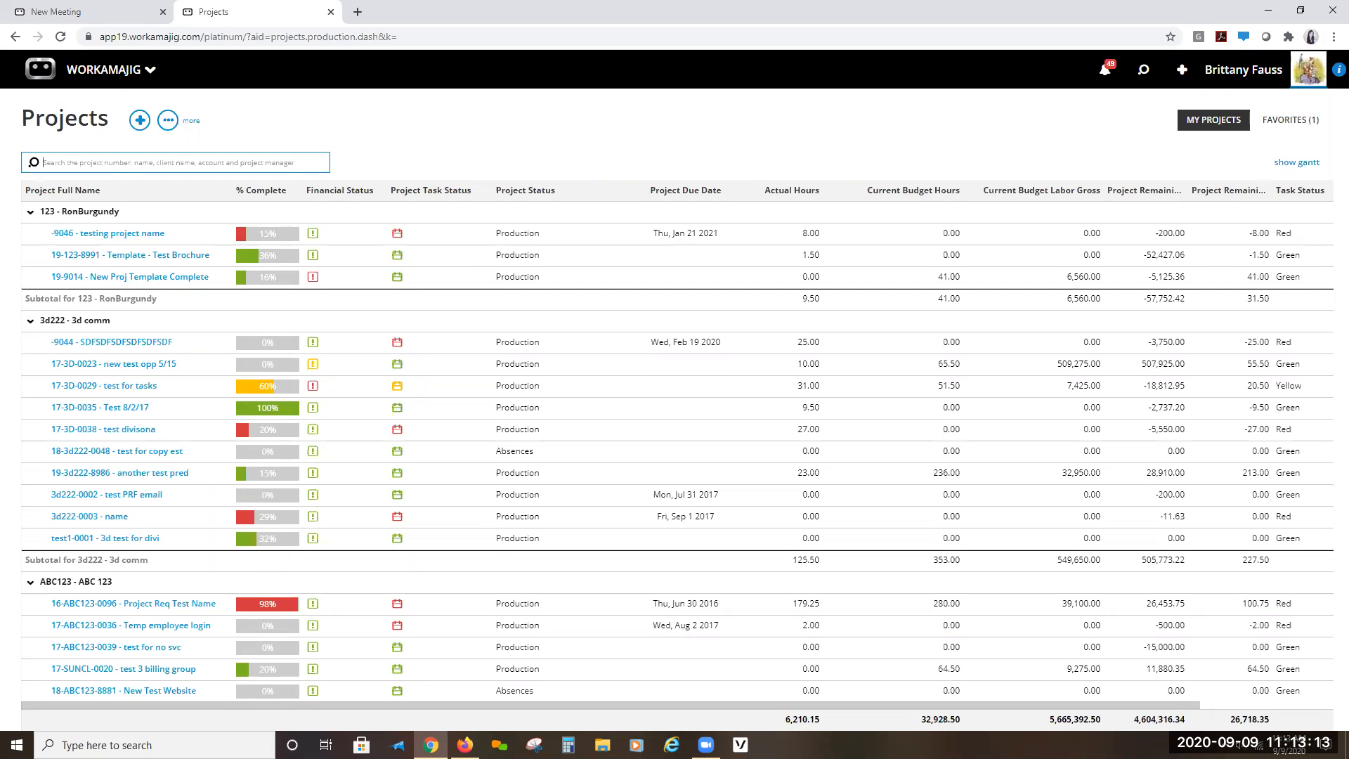
left_click(499, 143)
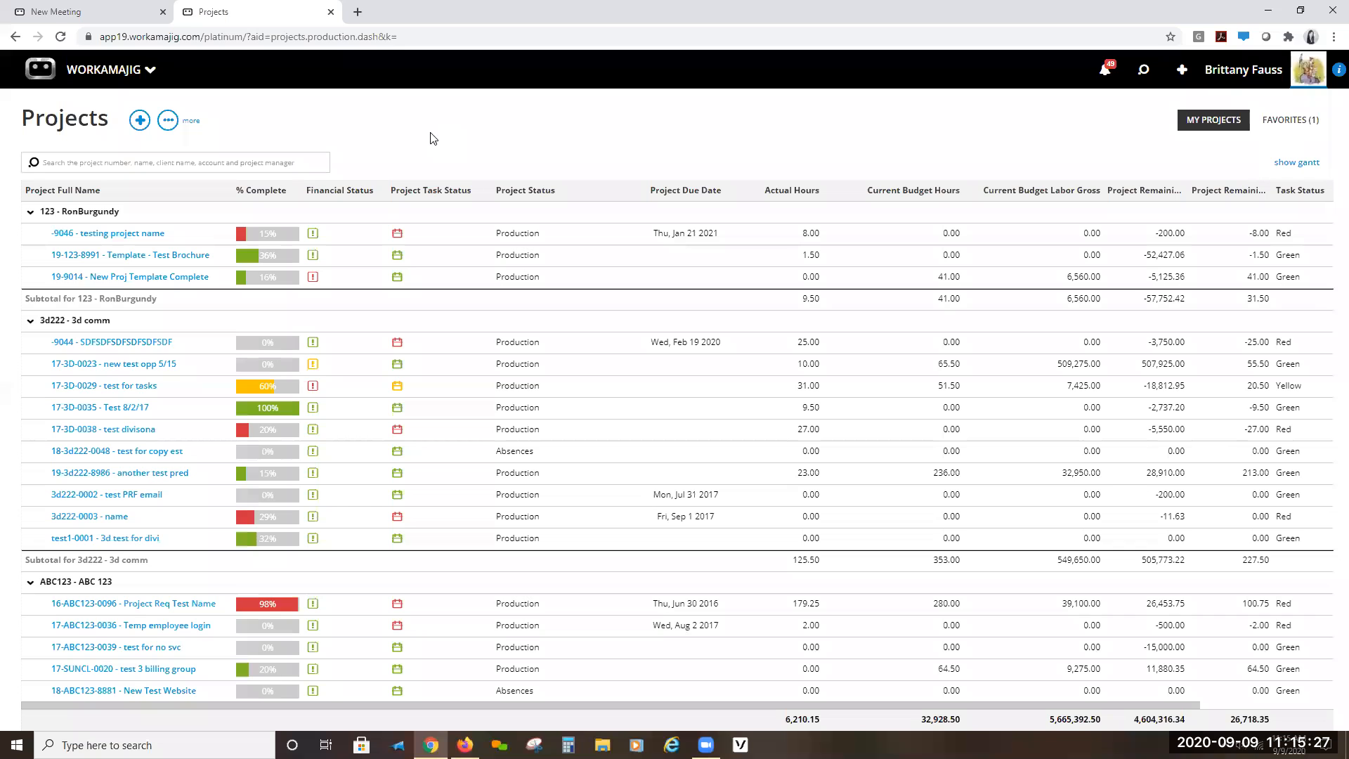
- Open the Workamajig support site in a separate browser tab, look through its Past Webinars list, and return to the projects list
left_click(357, 13)
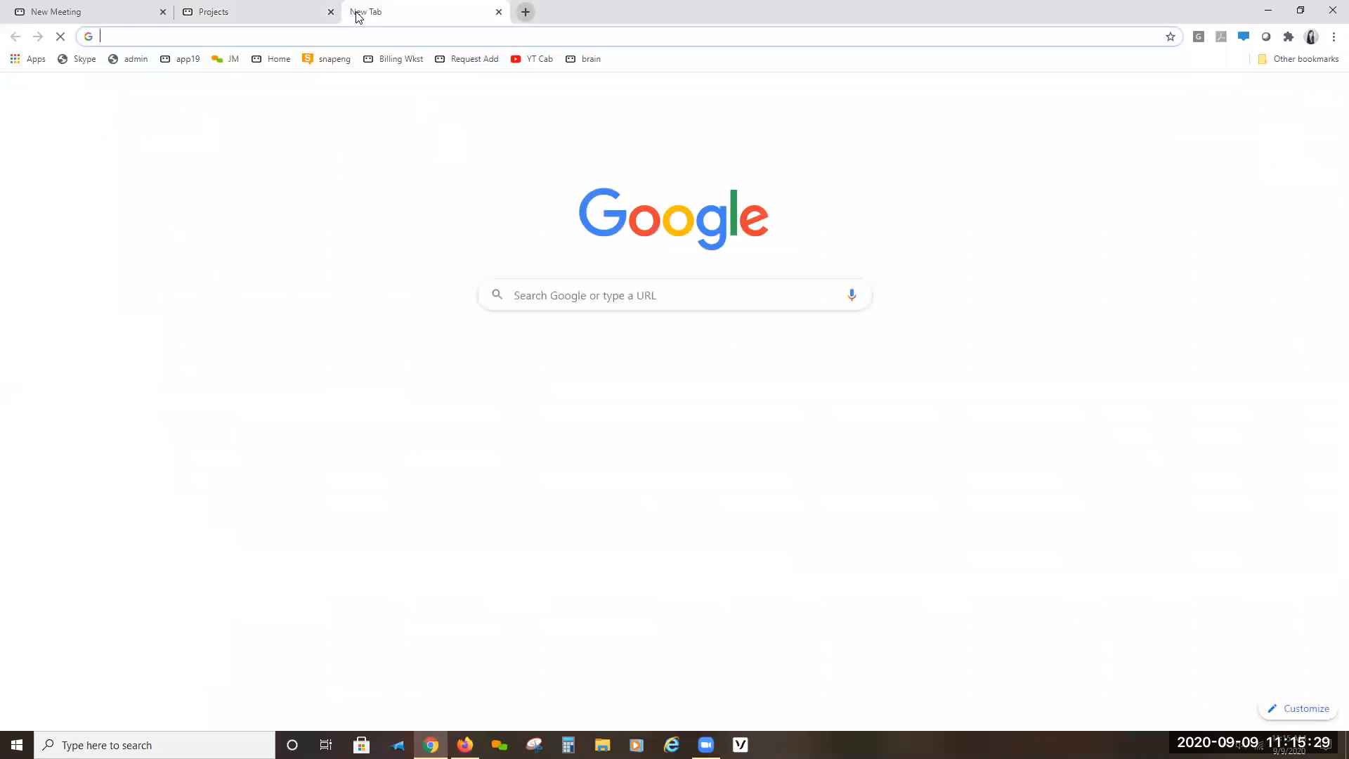
type("su")
key("Return")
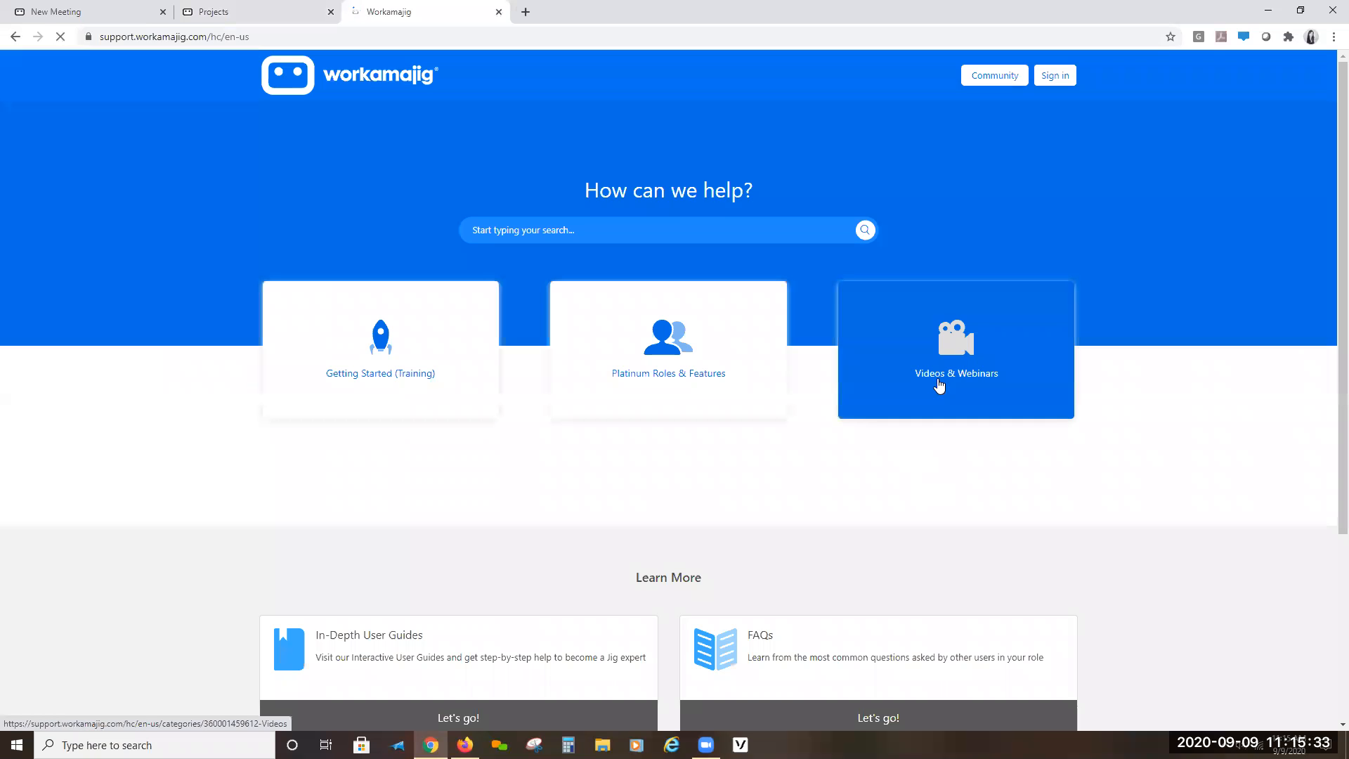
left_click(939, 386)
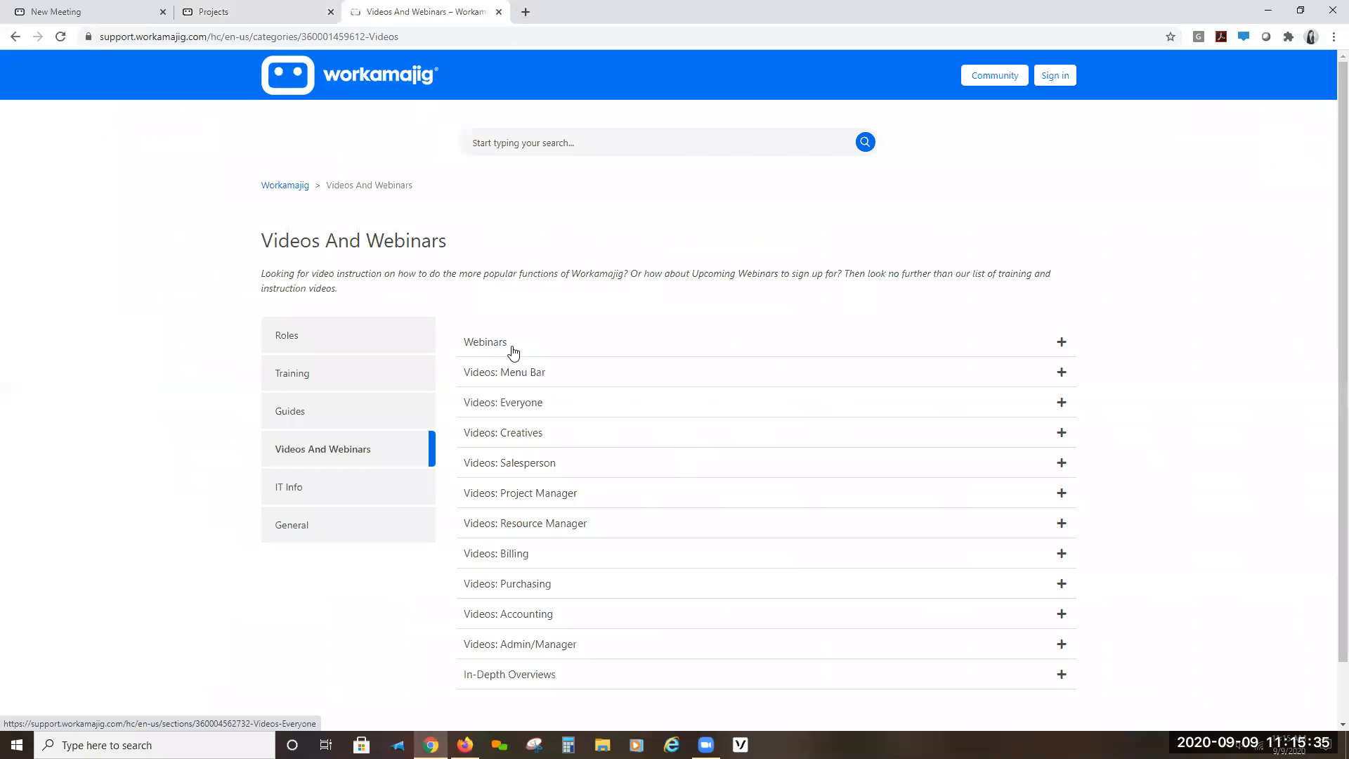
left_click(494, 343)
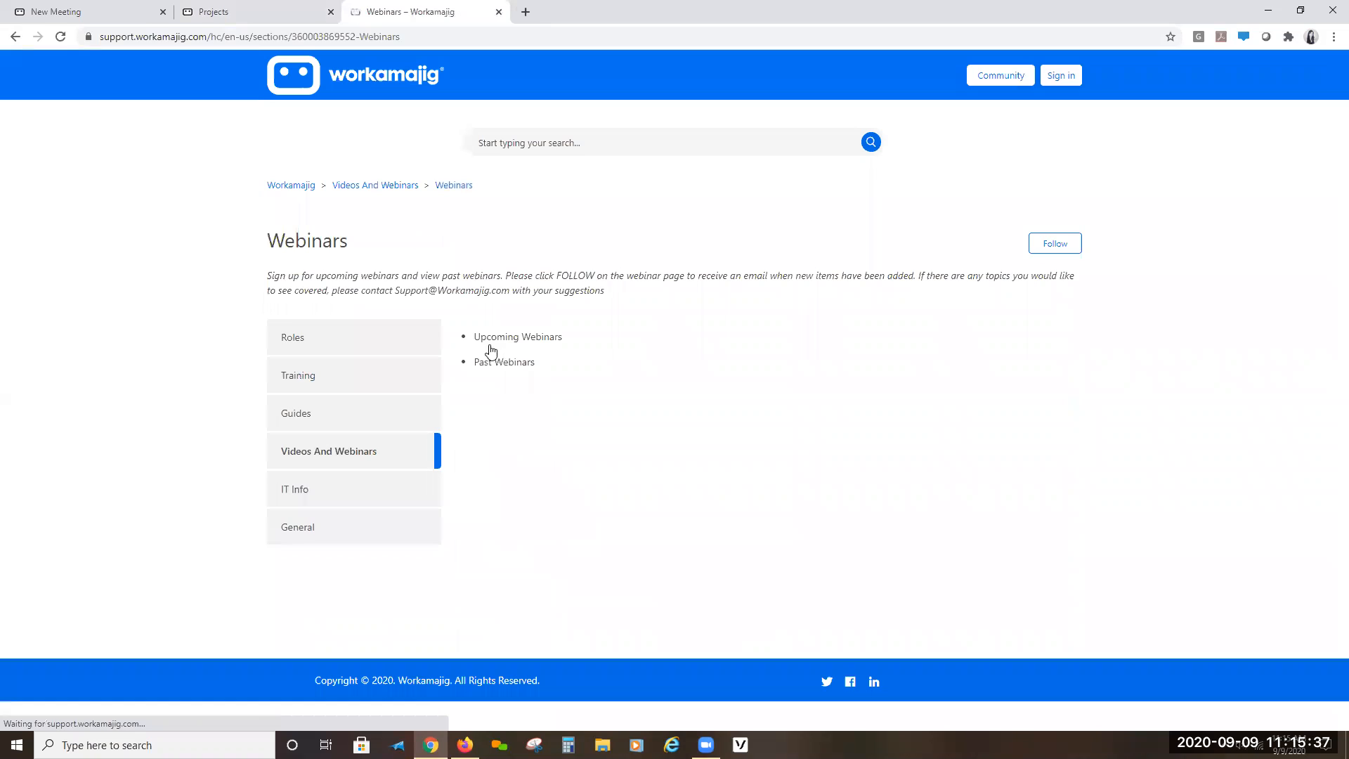
left_click(509, 364)
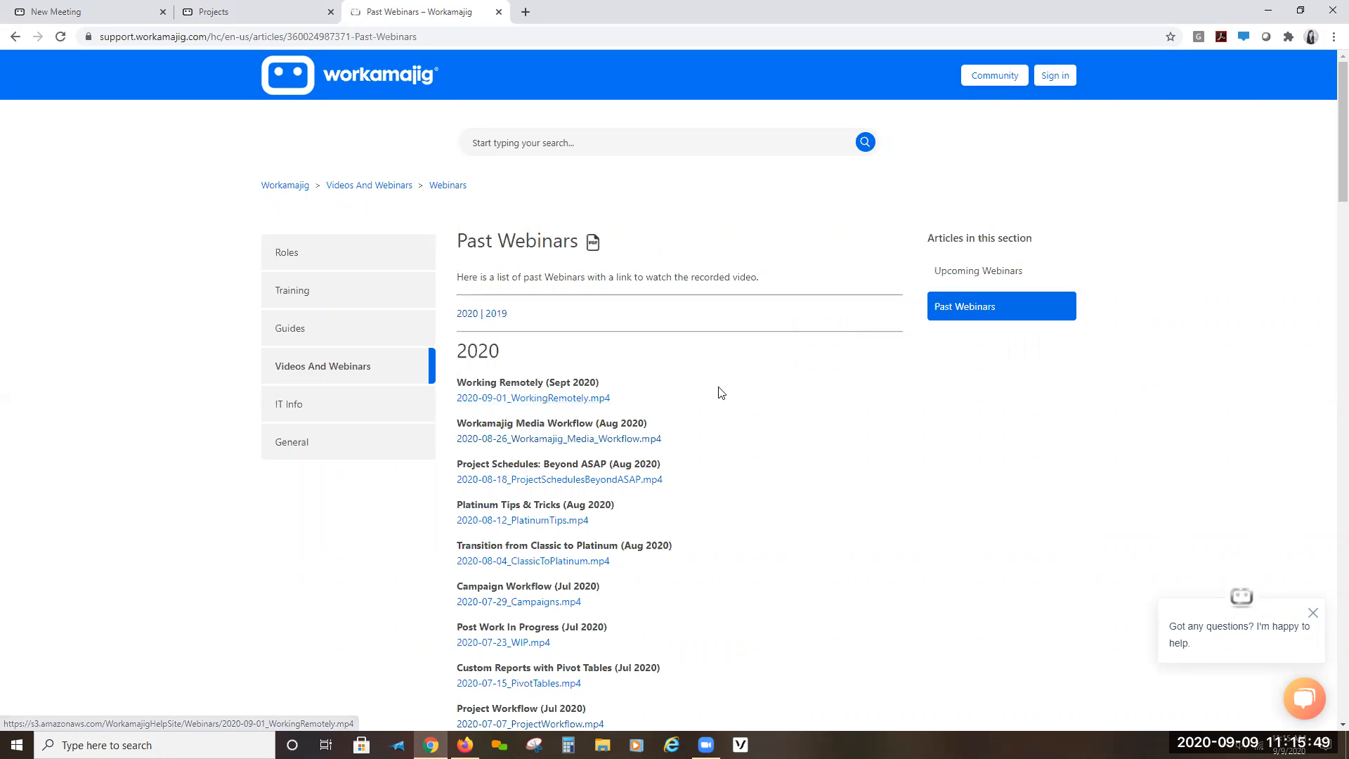
left_click(244, 8)
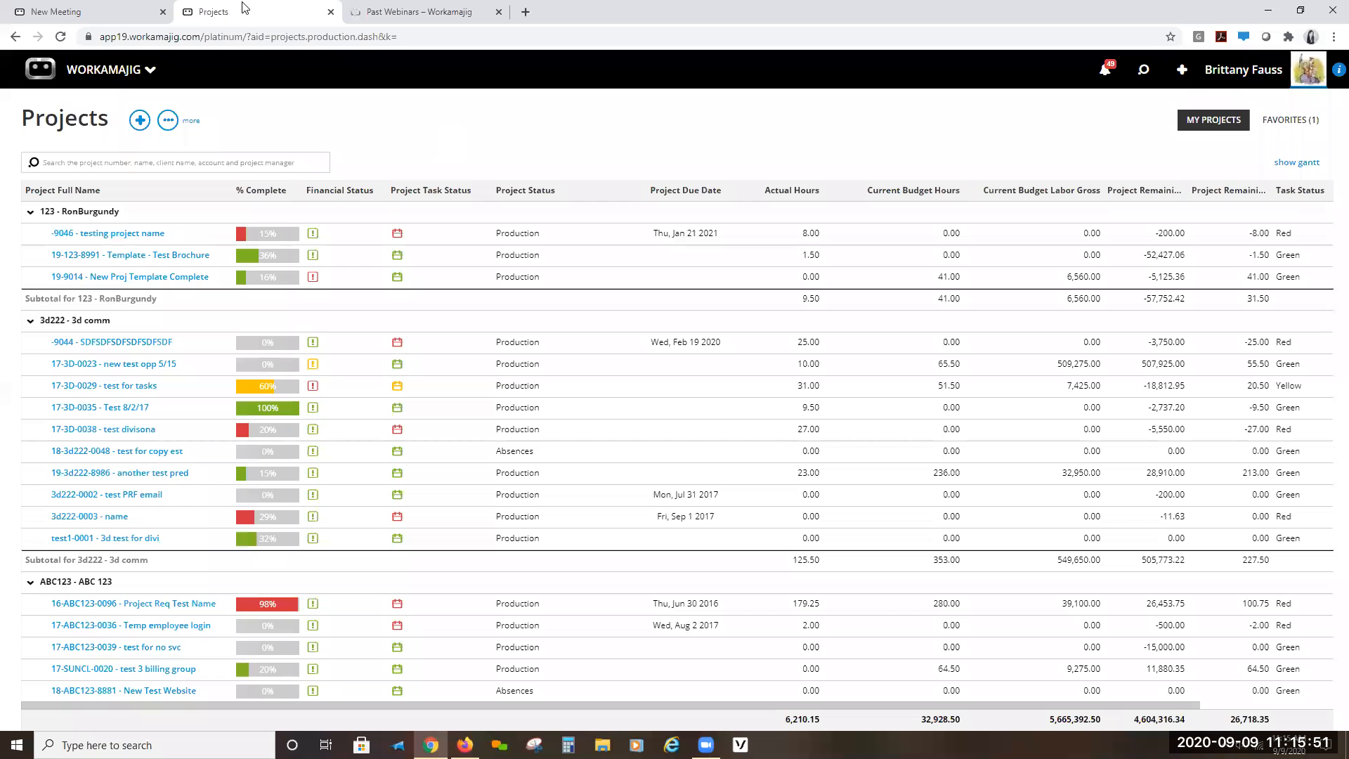